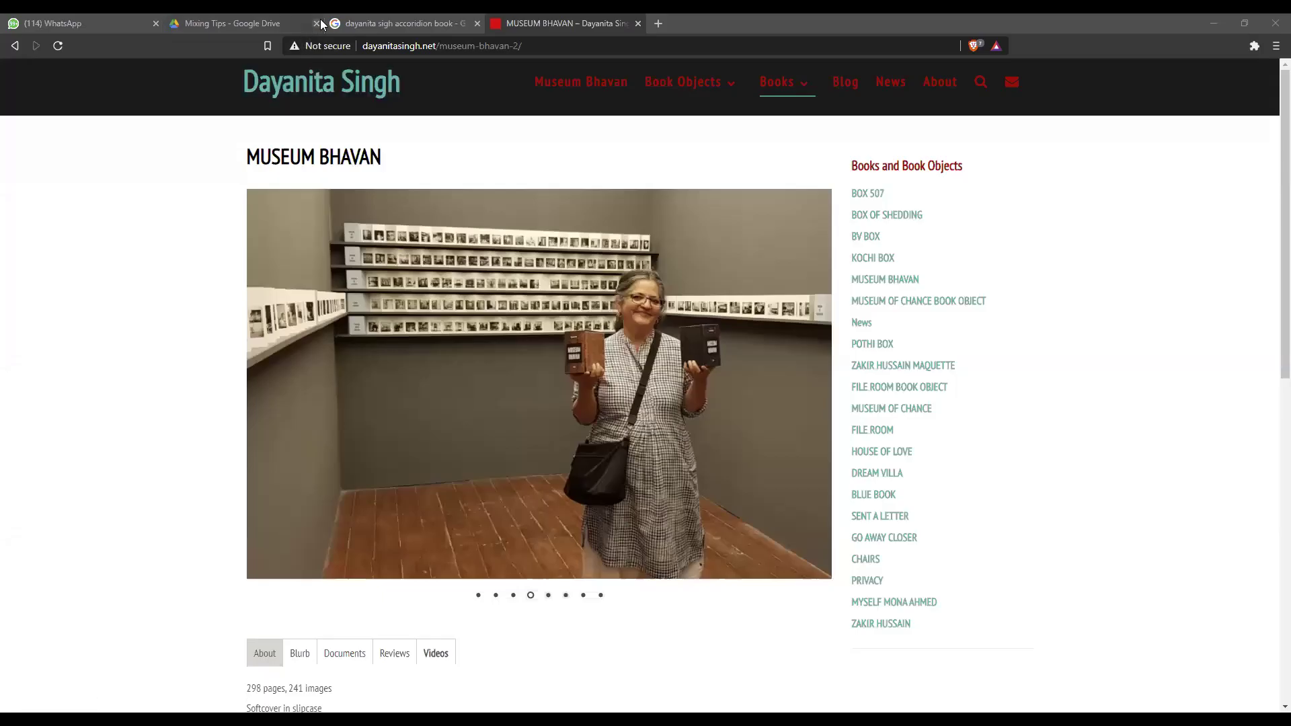
Close the Mixing Tips Google Drive page and view the fifth to eighth Museum Bhavan slideshow images, returning to the fourth.
click(316, 23)
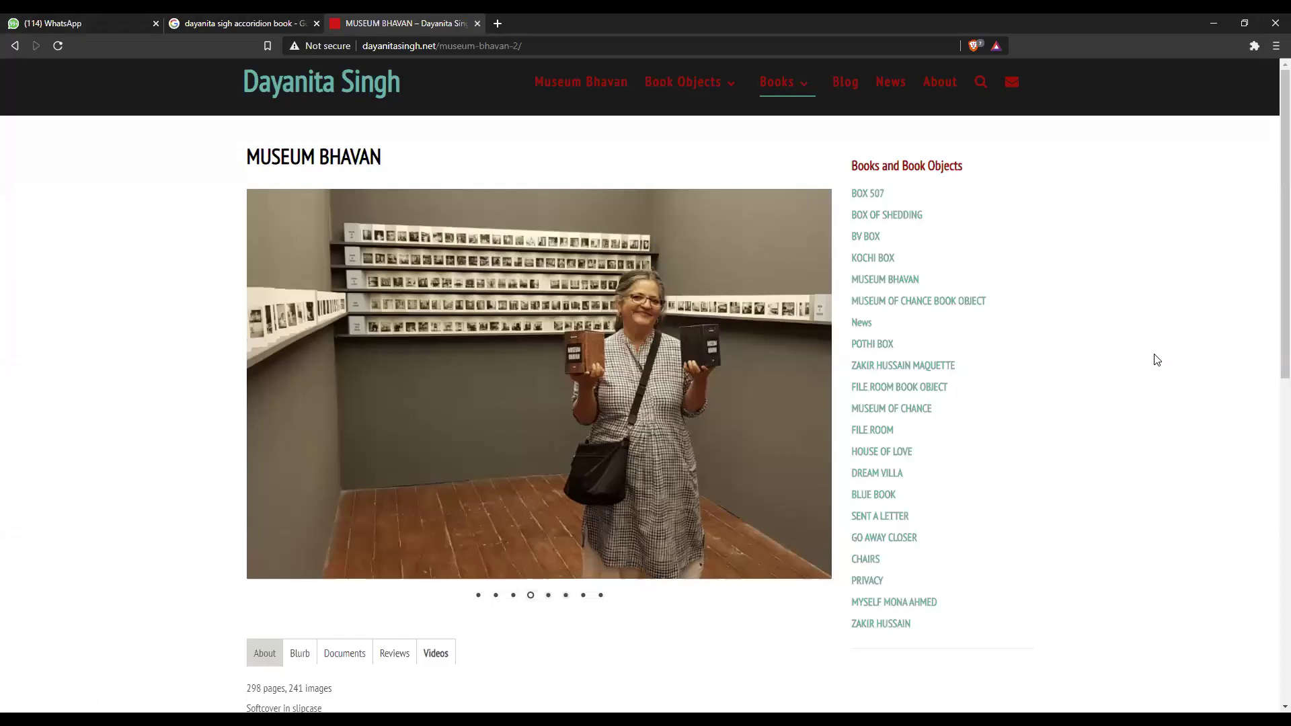
click(548, 597)
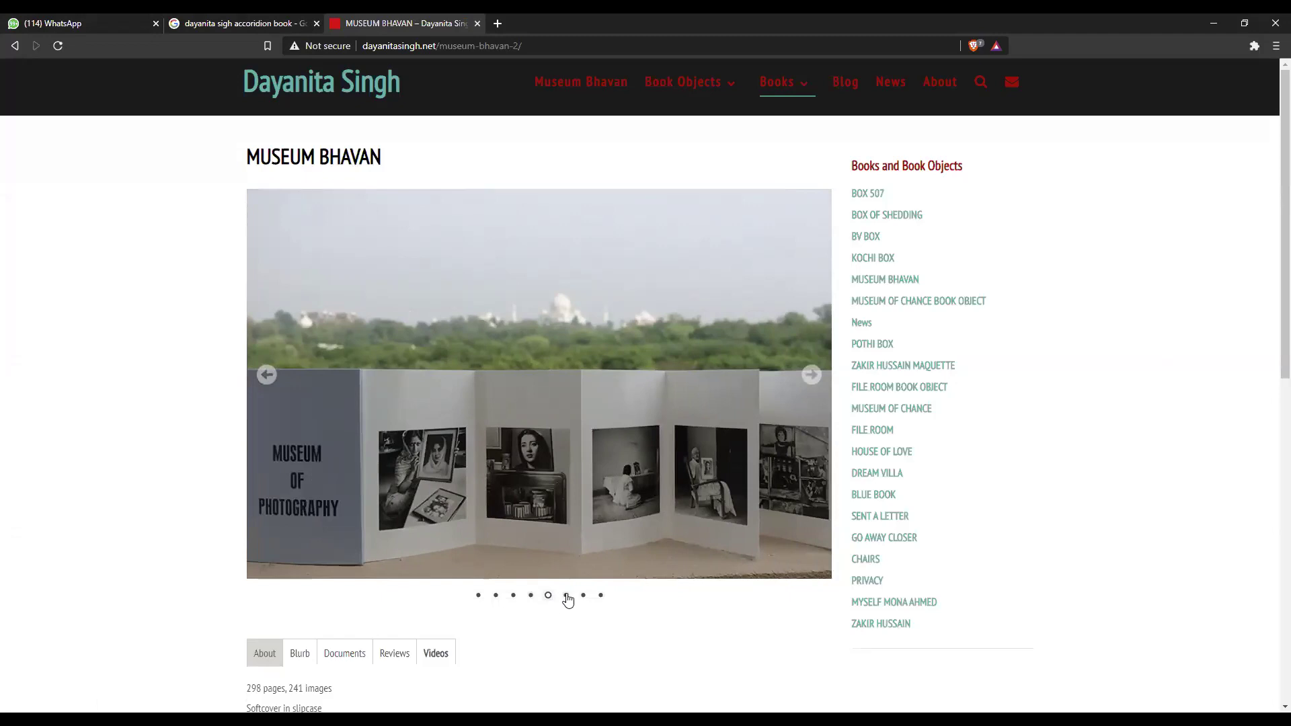
click(566, 596)
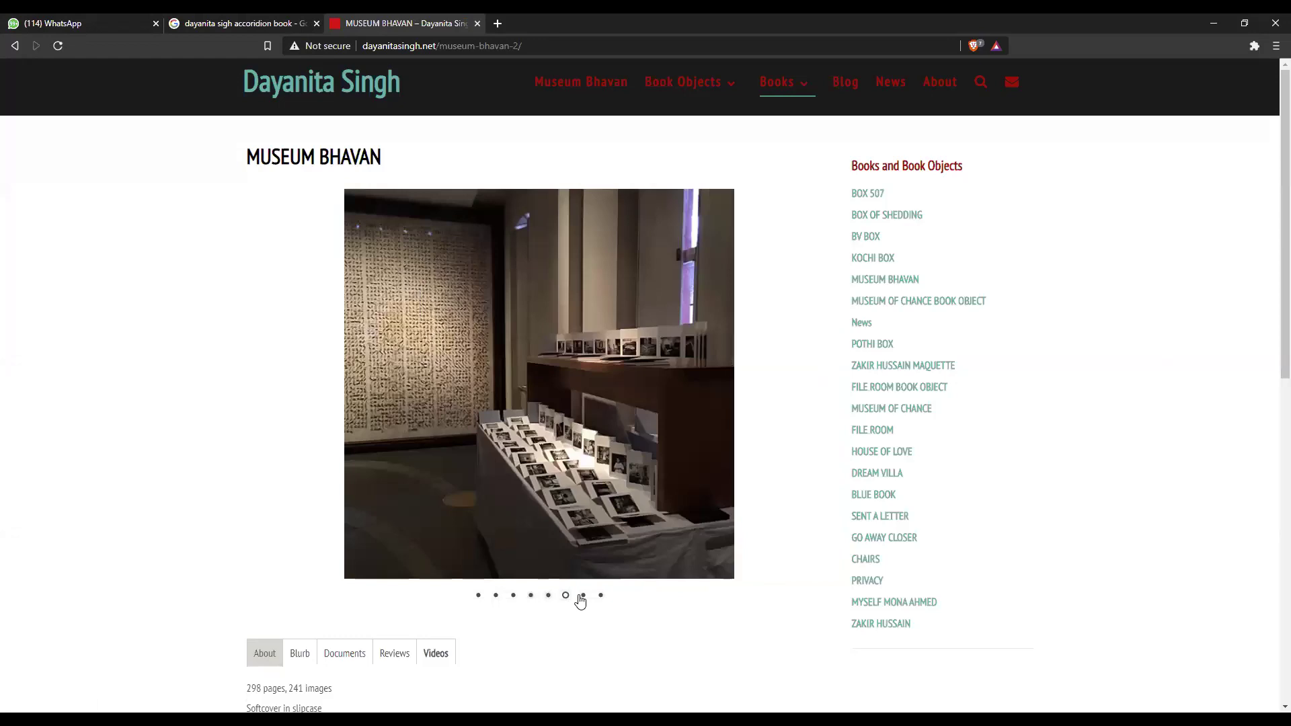
click(582, 596)
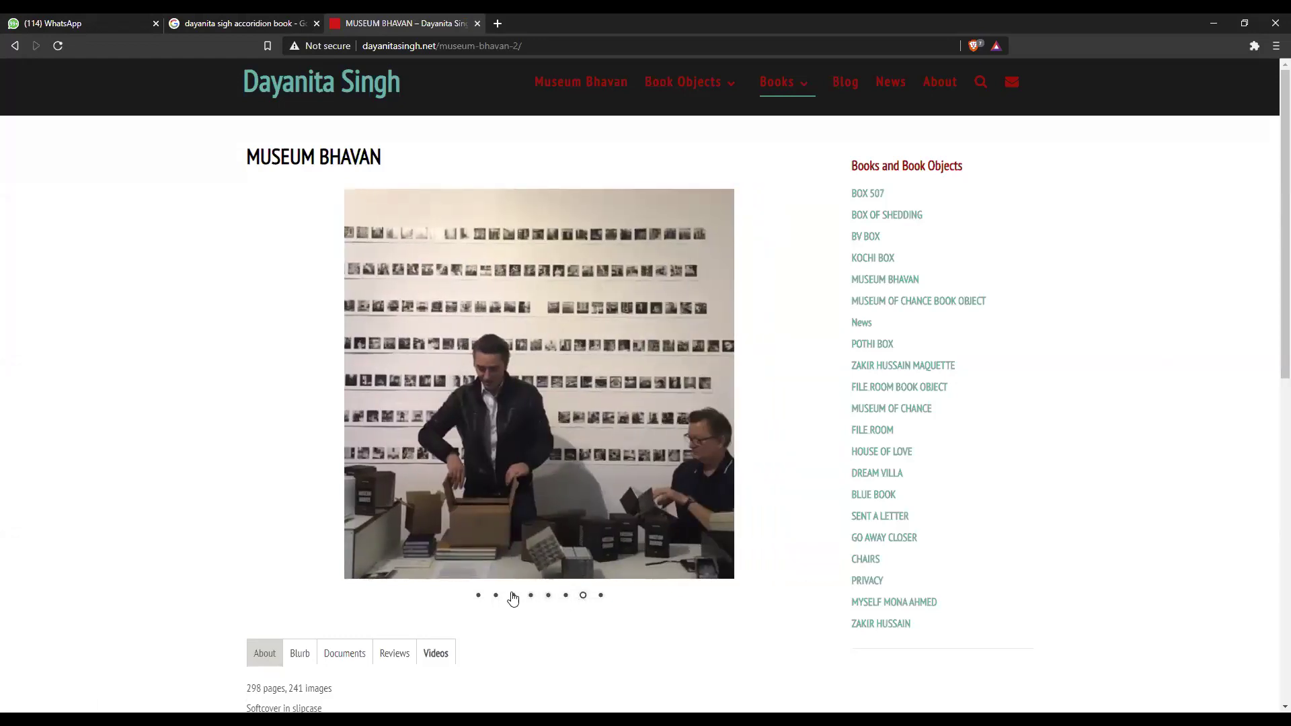
click(600, 596)
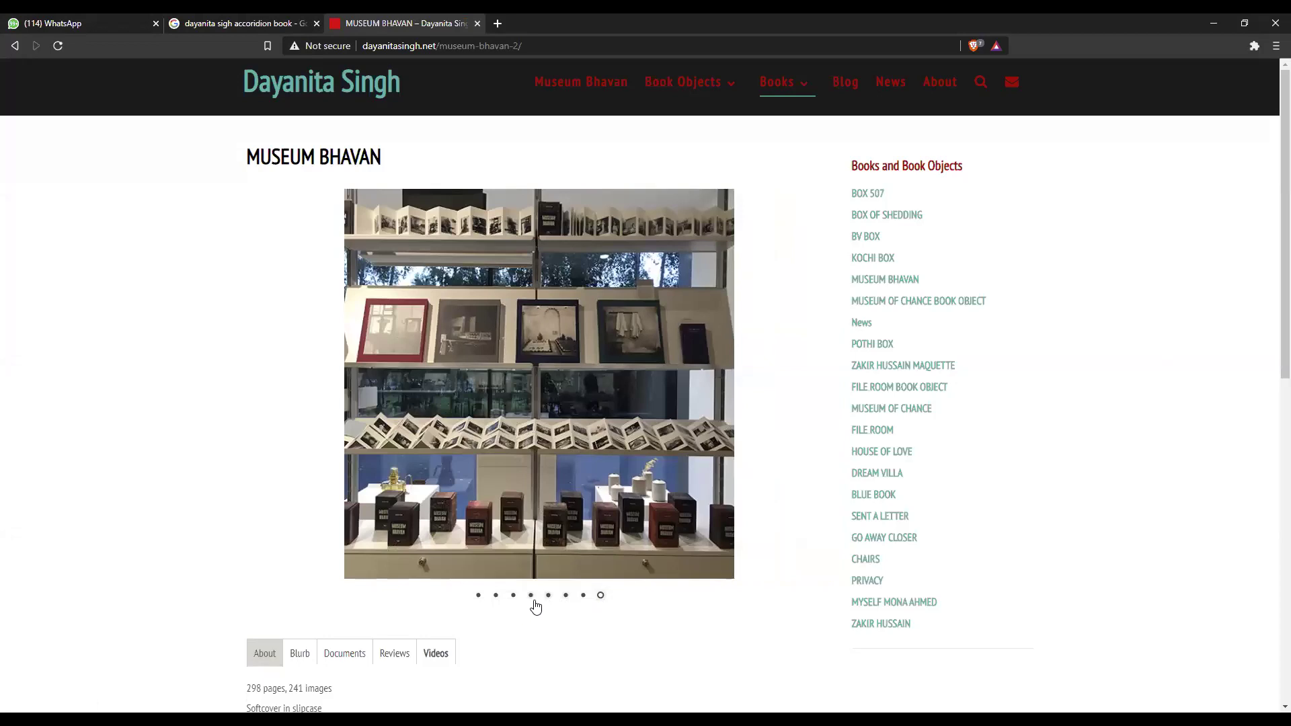
click(531, 598)
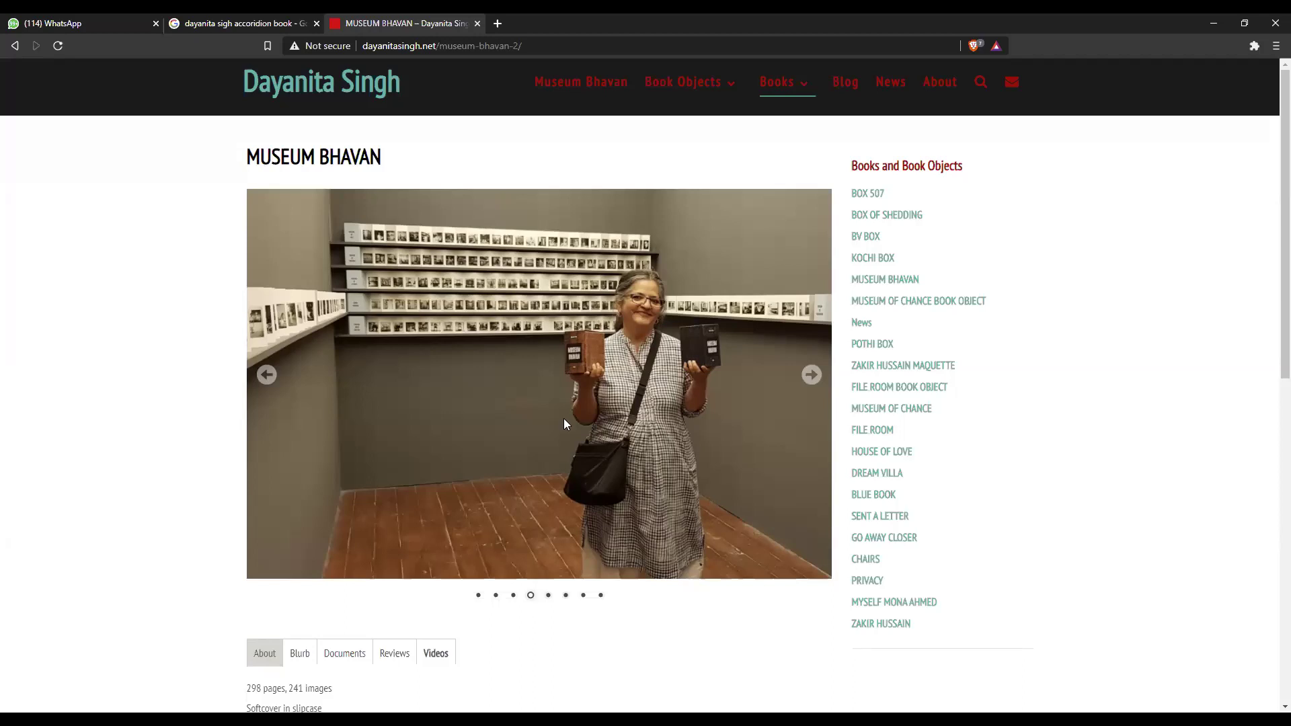
Open the Museum of Chance book page, and view the second and third slides on the File Room book page.
mouse_move(799, 75)
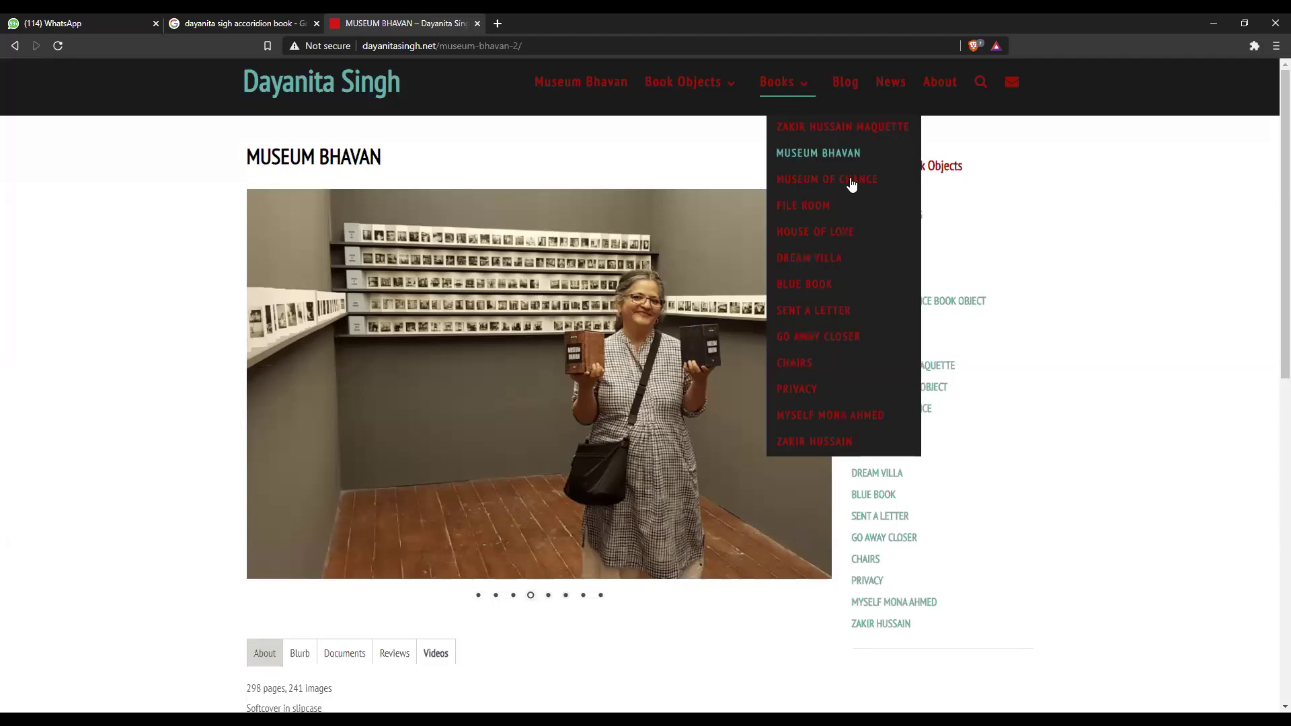
click(852, 186)
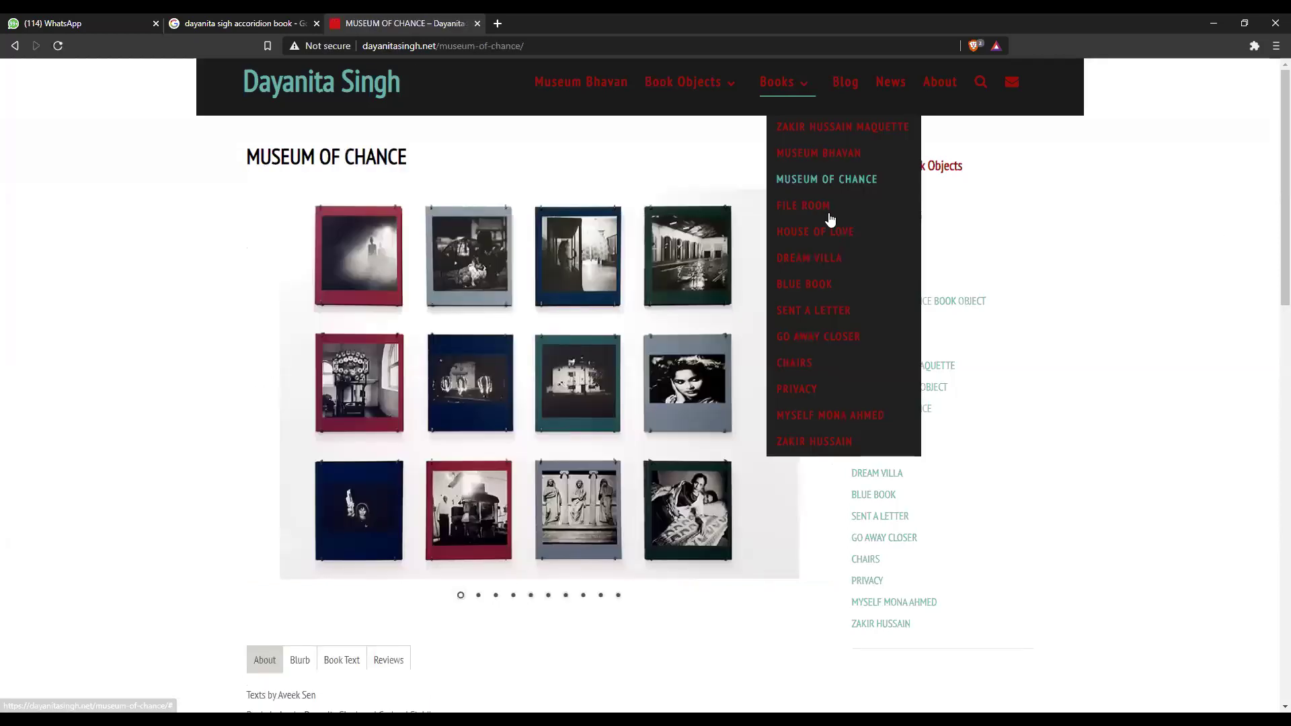
click(831, 213)
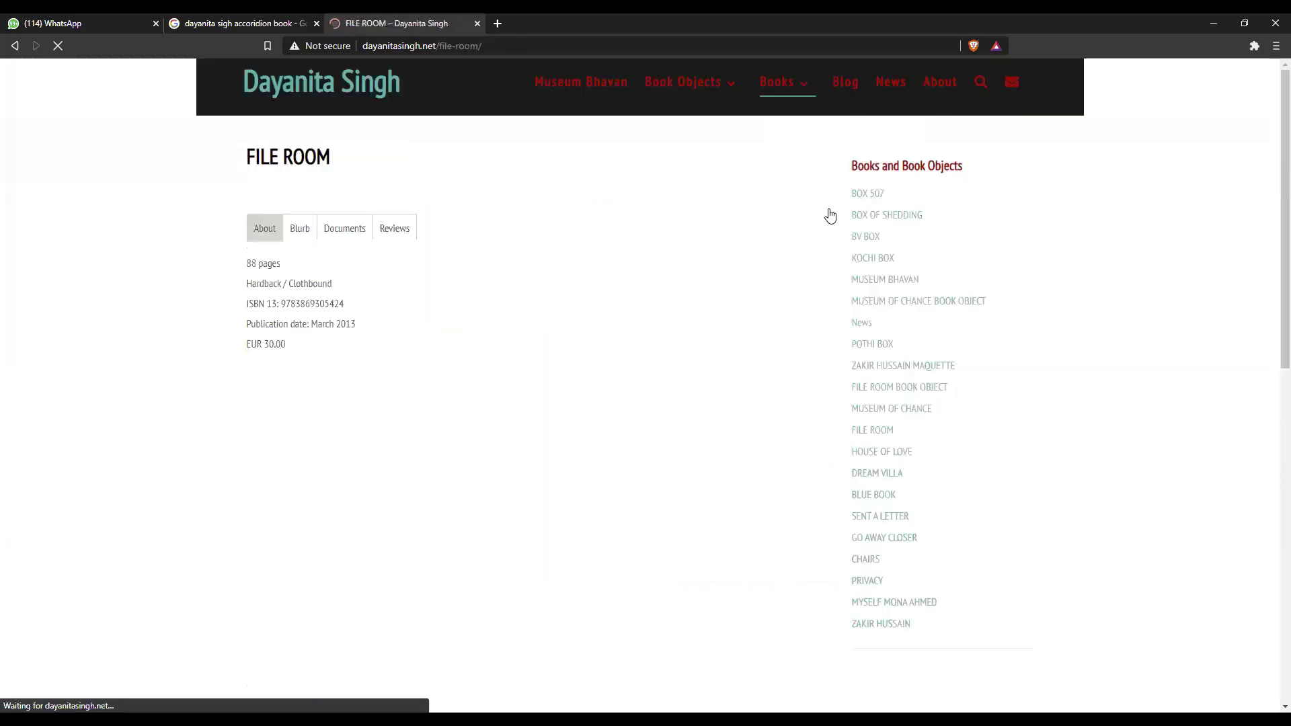
click(487, 596)
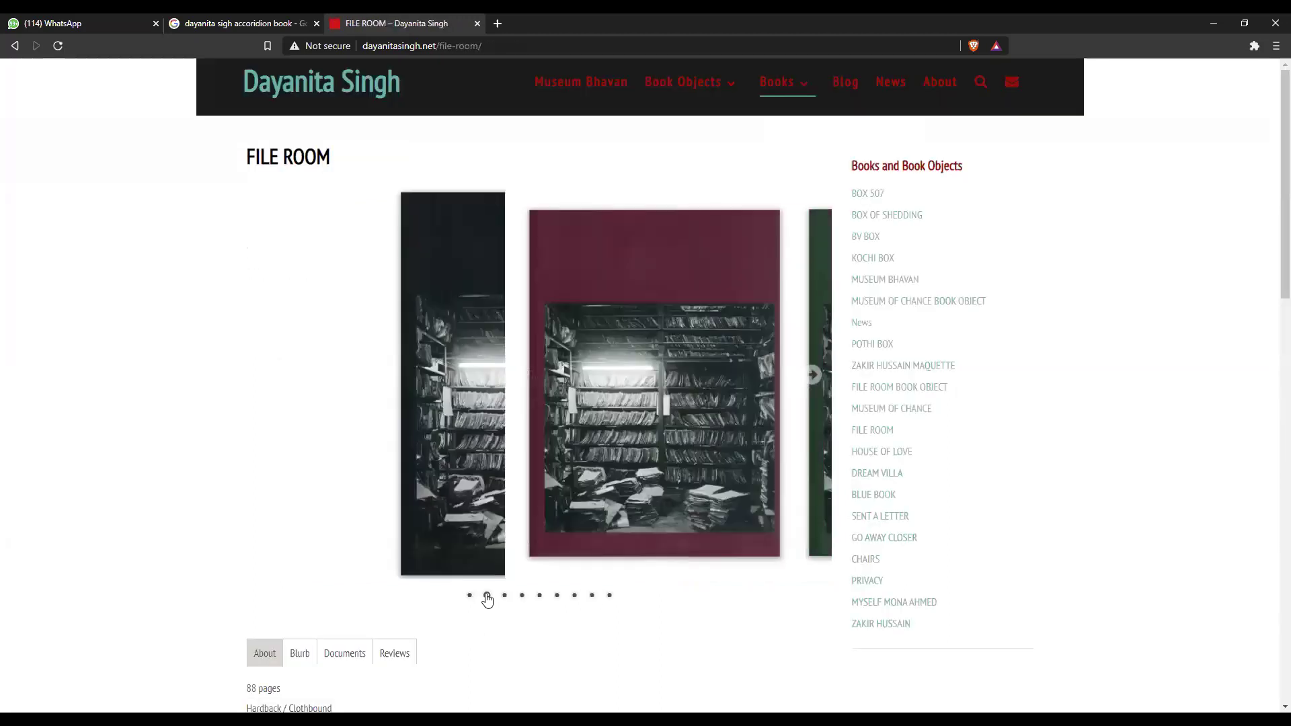
click(505, 595)
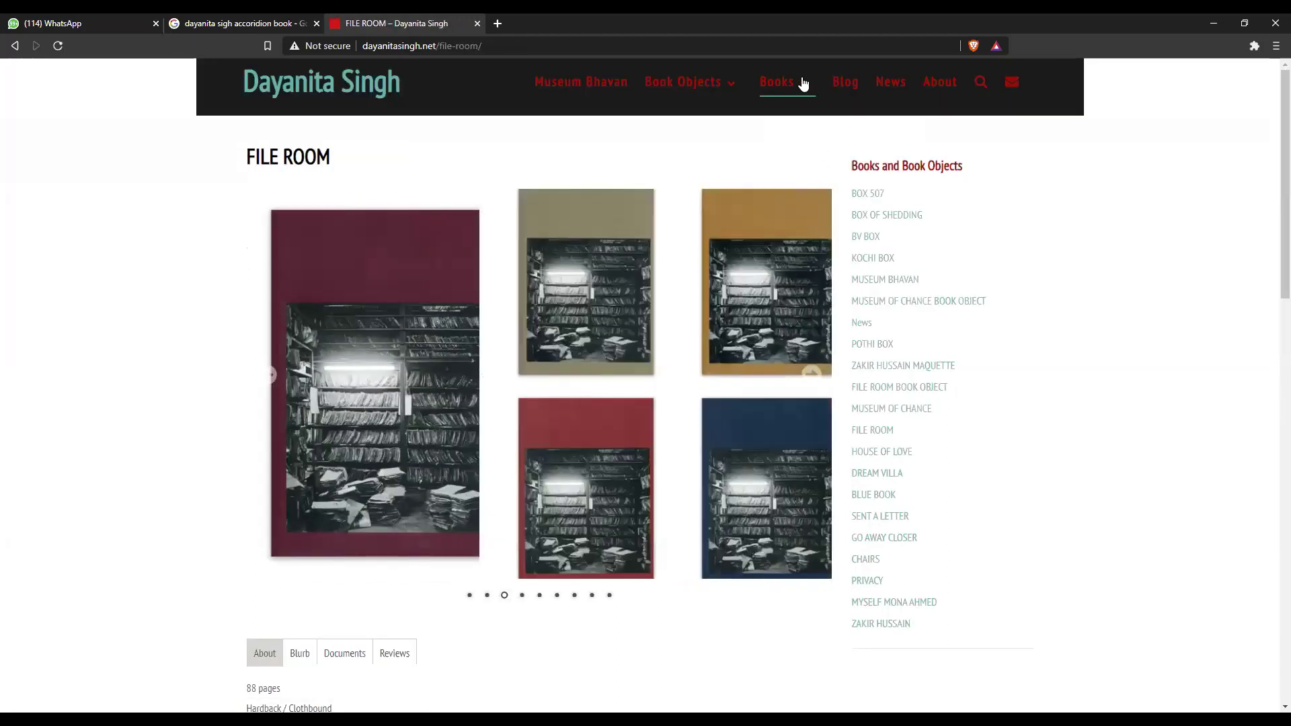
Open the Sent a Letter book page and view its slideshow images from the second to the sixth.
mouse_move(844, 239)
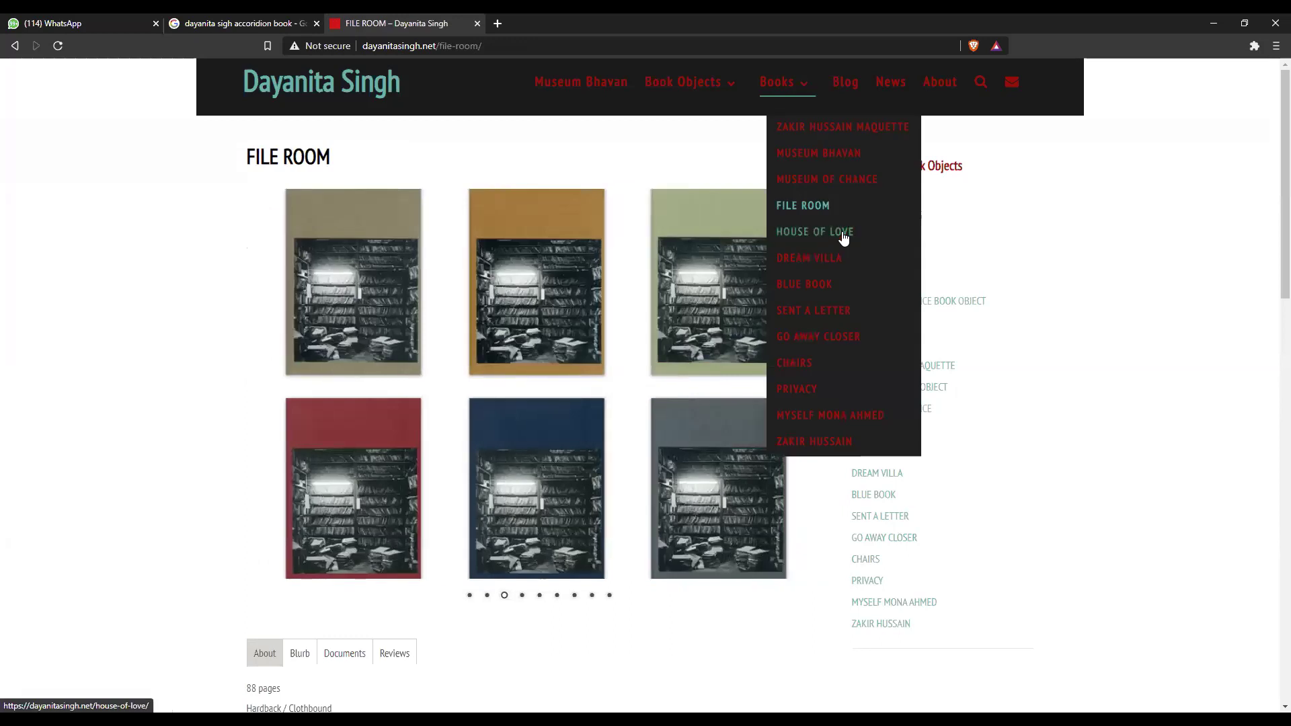
click(823, 313)
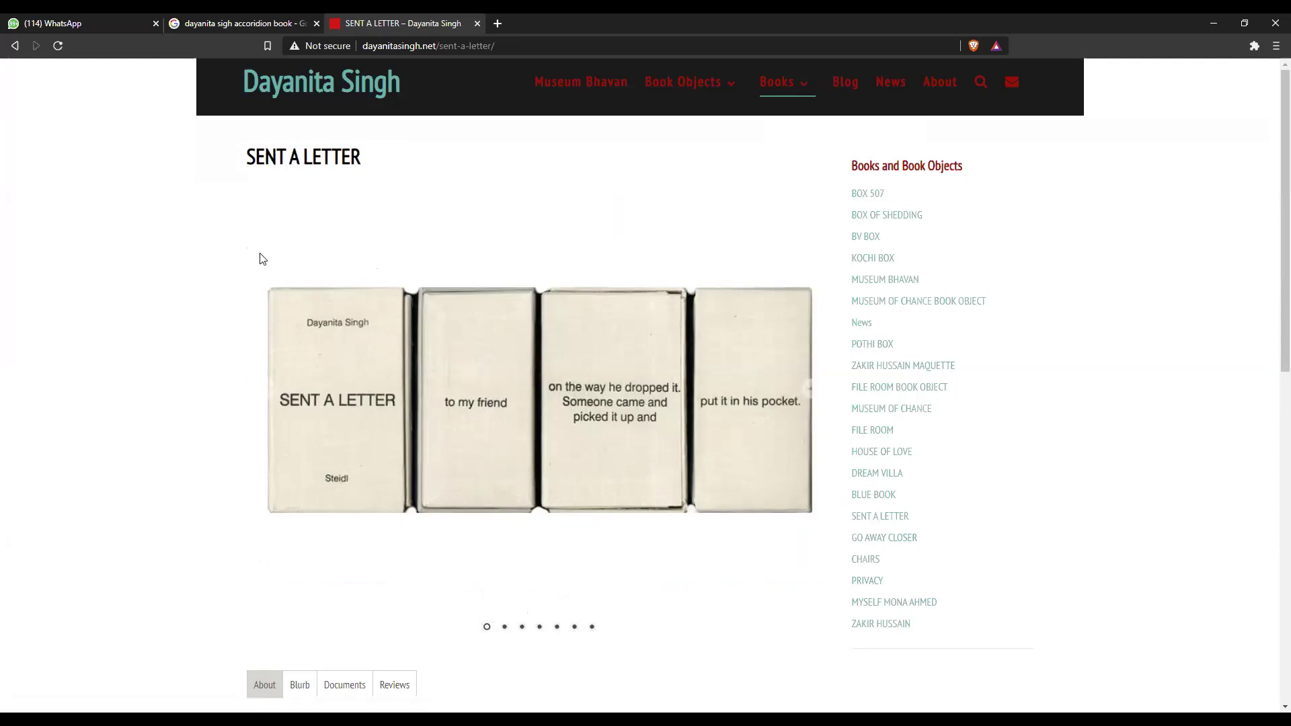
click(504, 627)
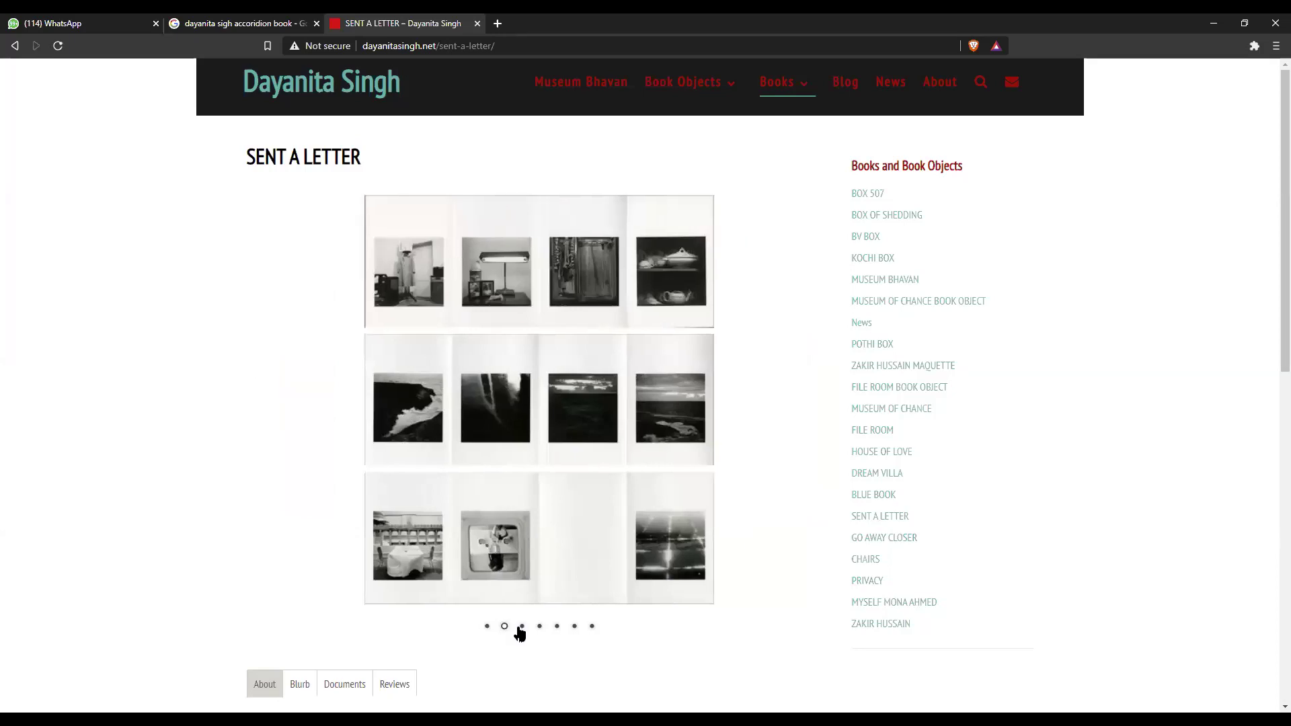
click(521, 627)
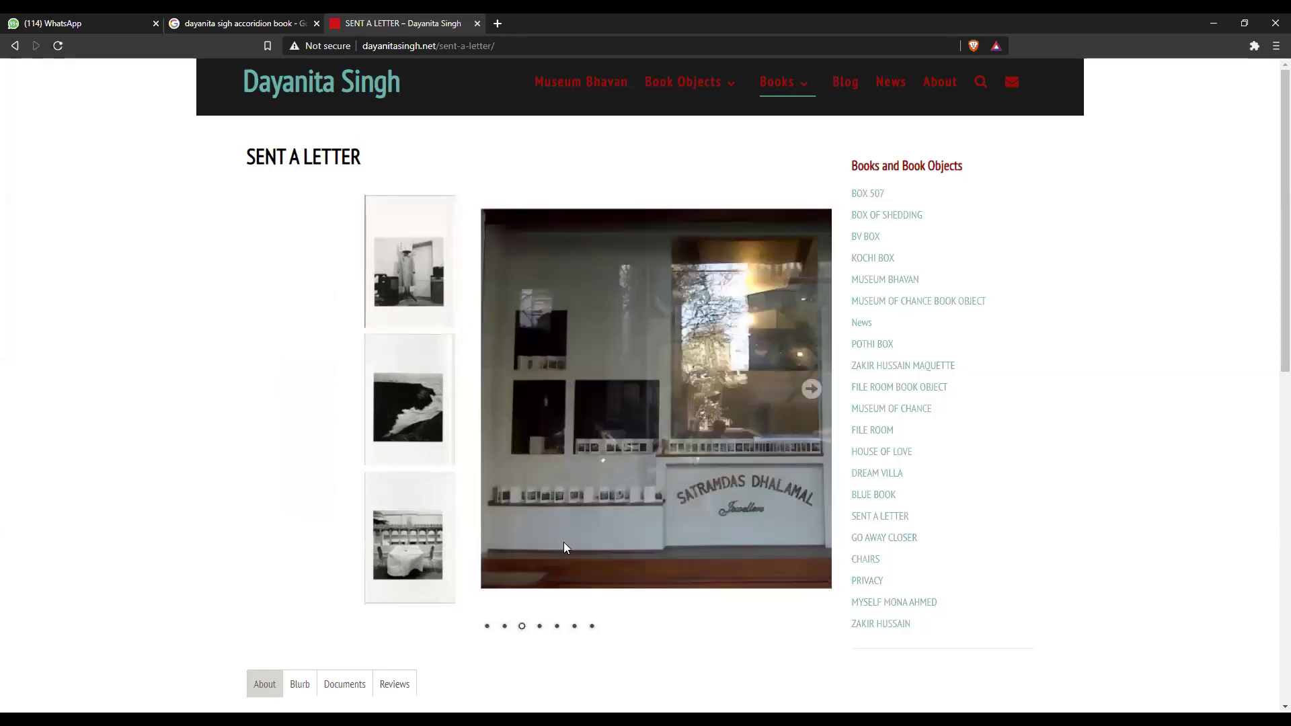
click(542, 626)
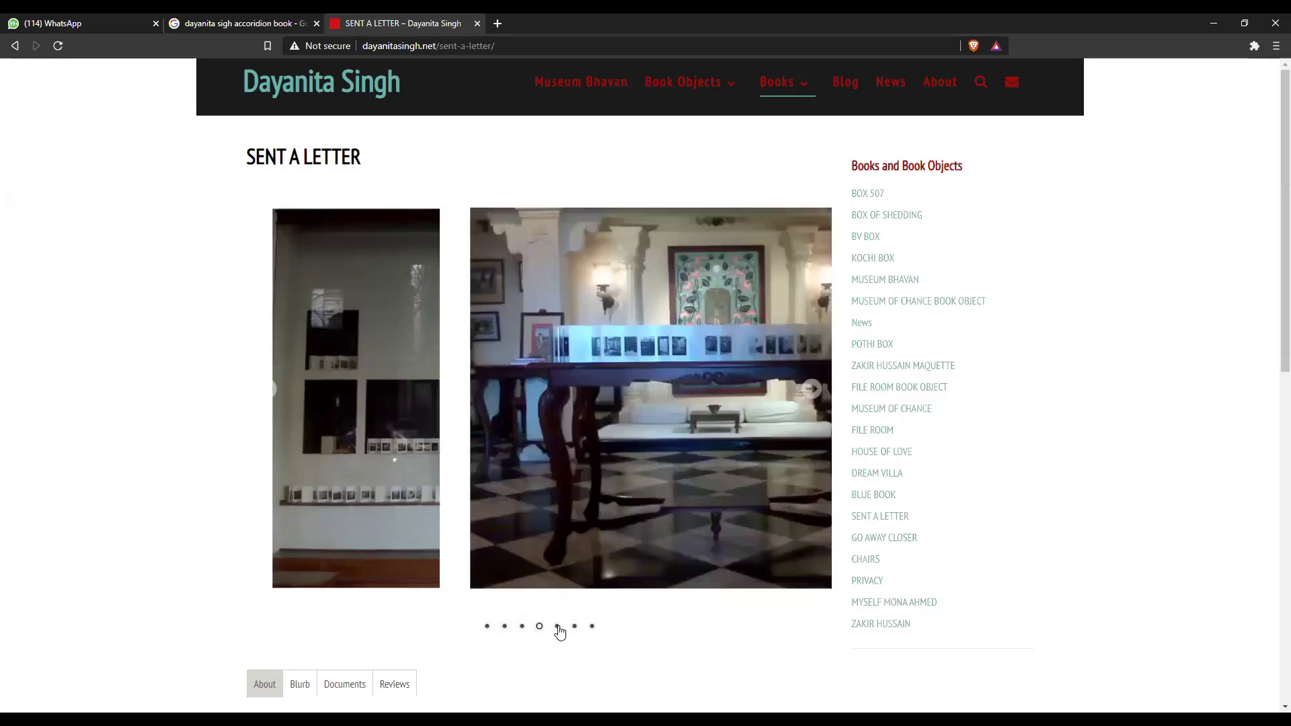
click(557, 627)
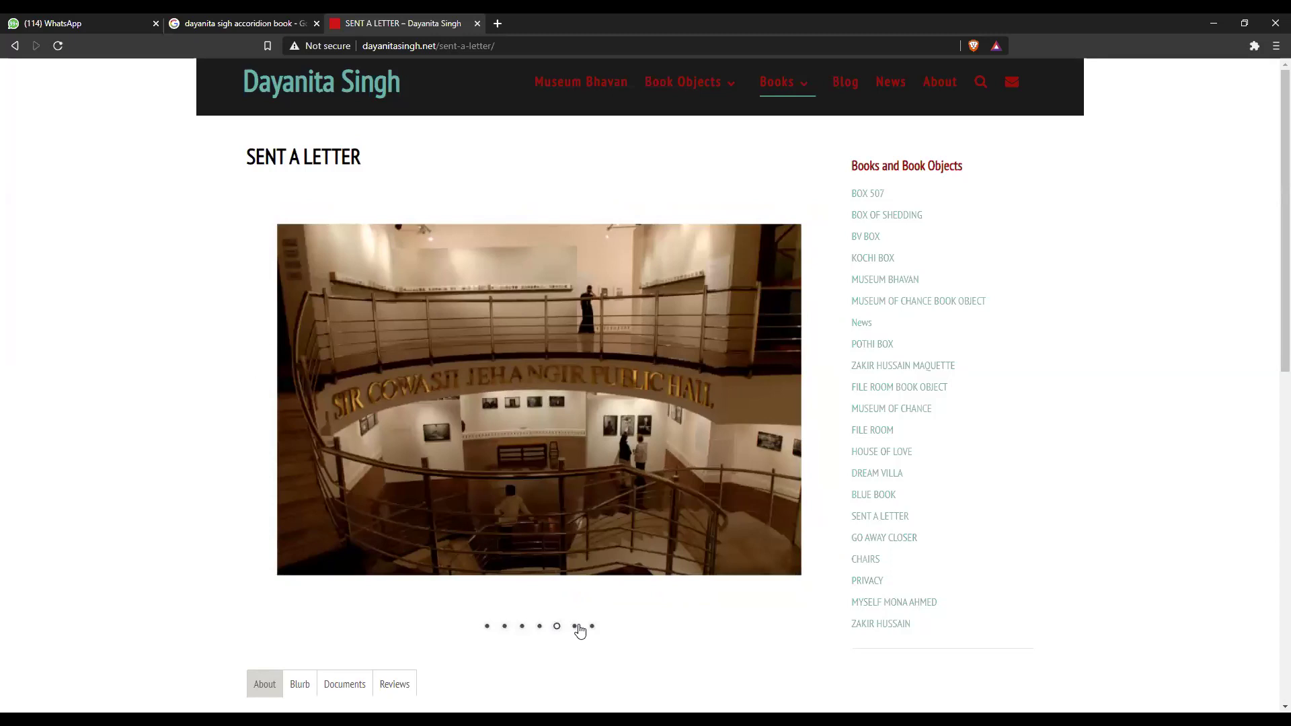
click(576, 627)
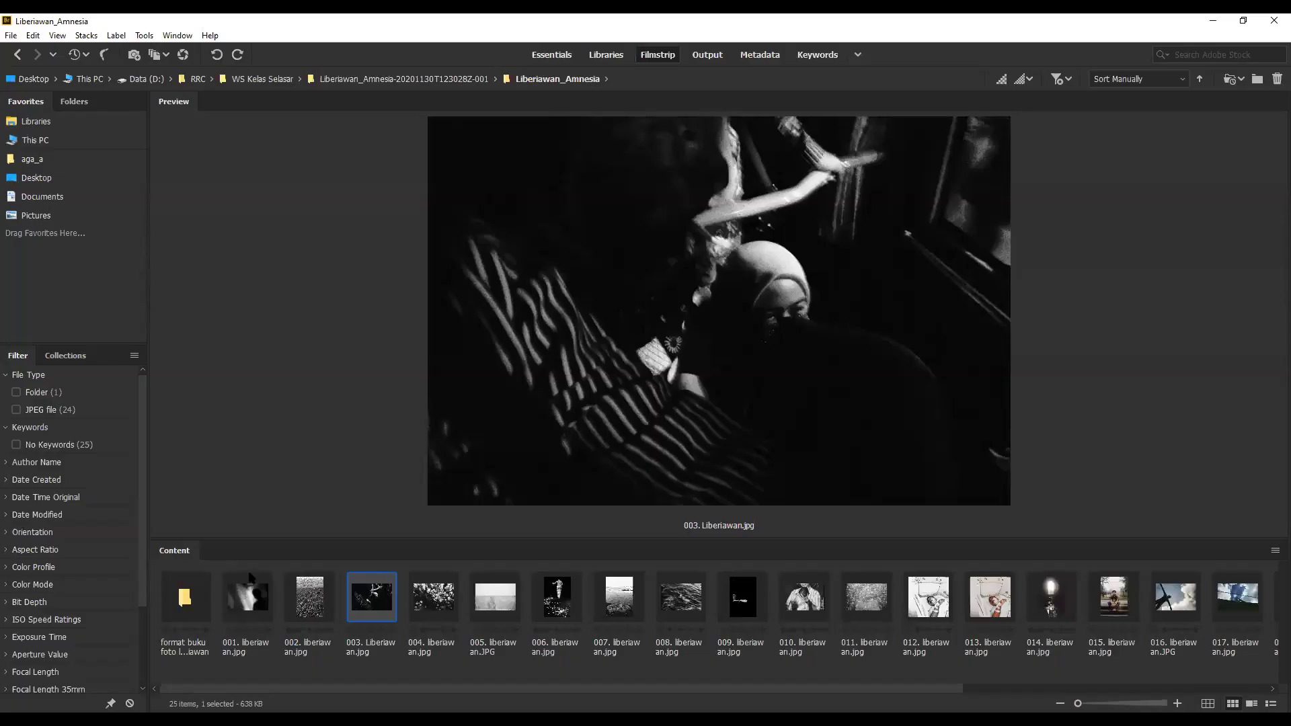
In Adobe Bridge, preview the photos of the Amnesia series one by one from 001 to 014.
click(249, 579)
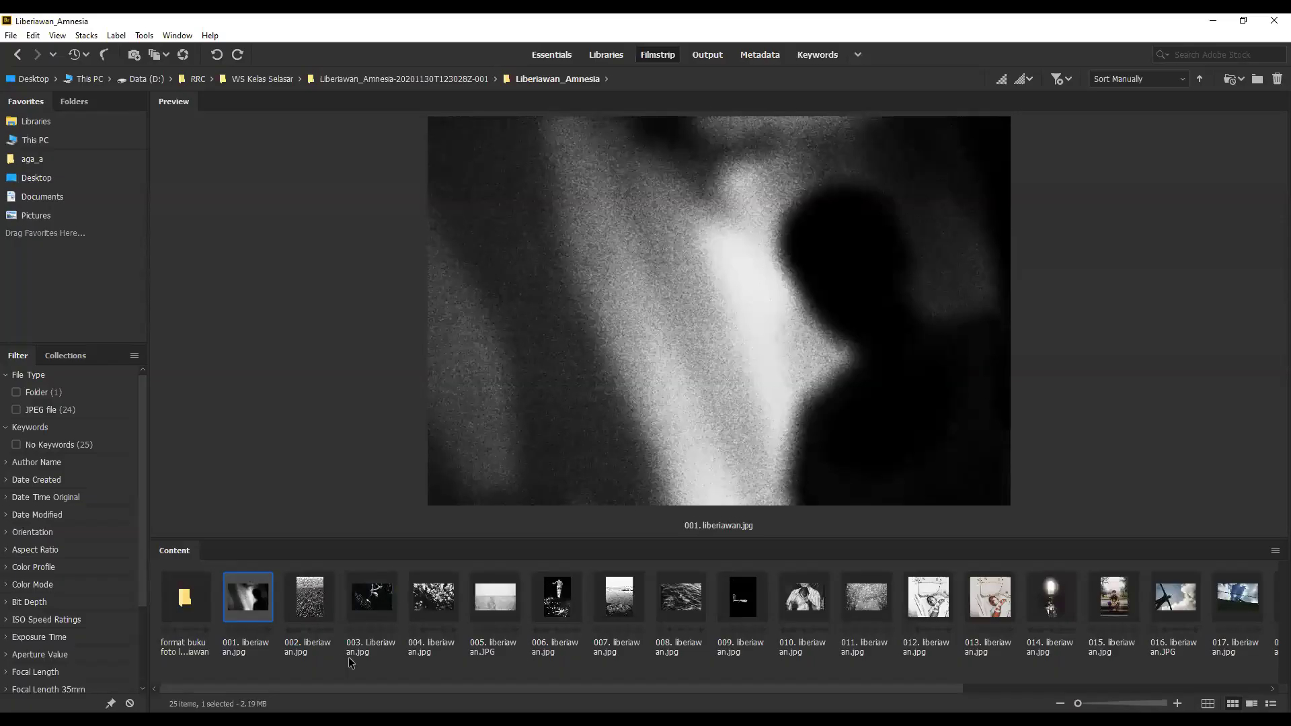
key(Right)
key(Right)
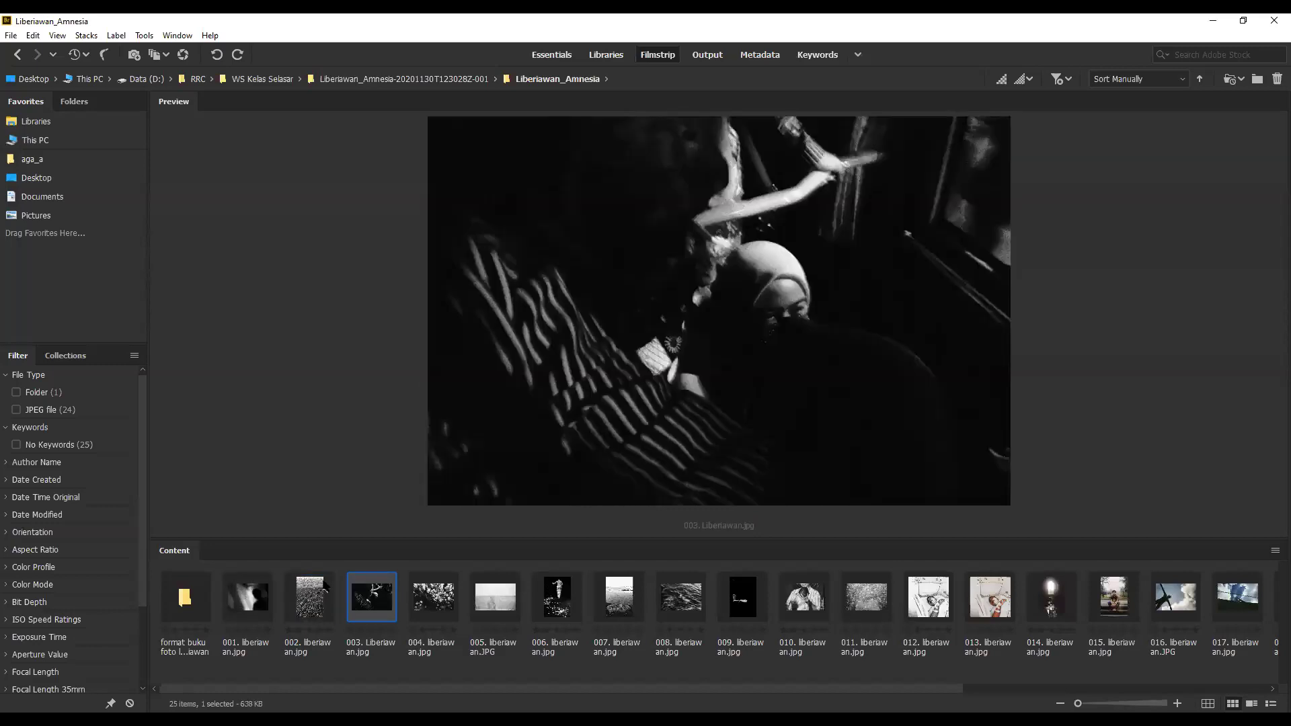
key(Right)
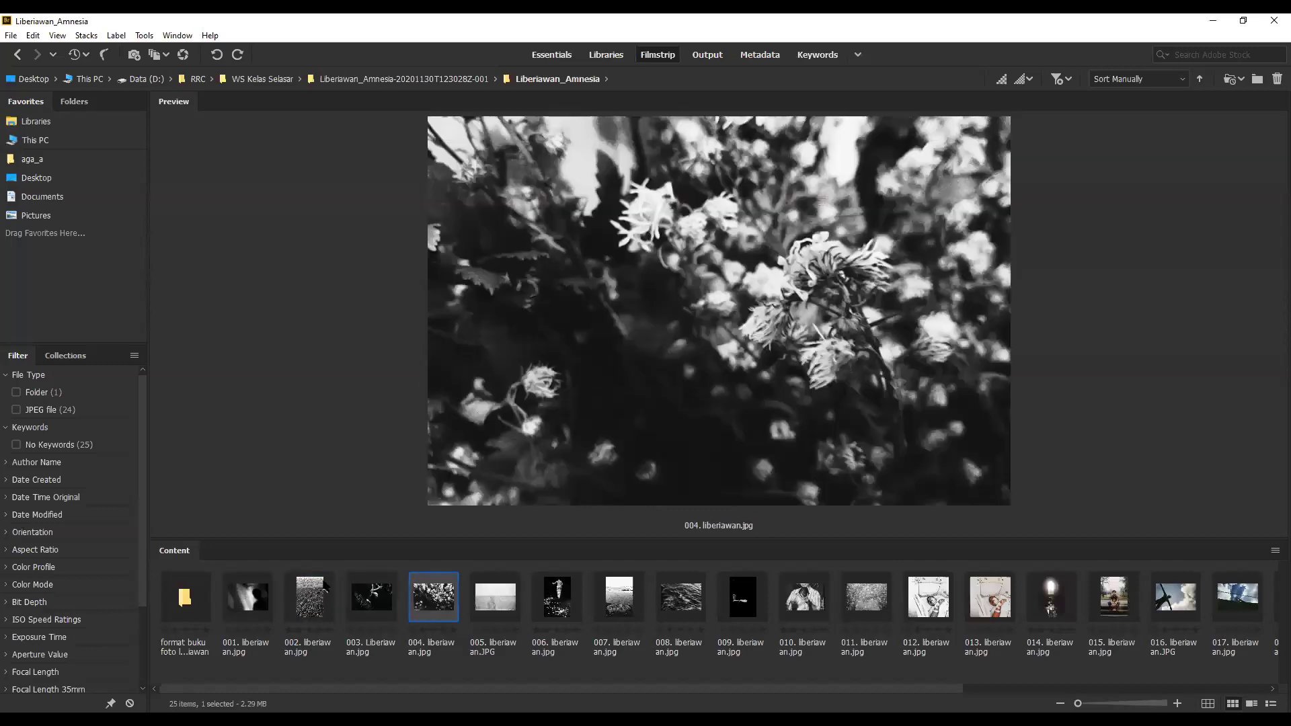
key(Right)
key(Right)
key(Right)
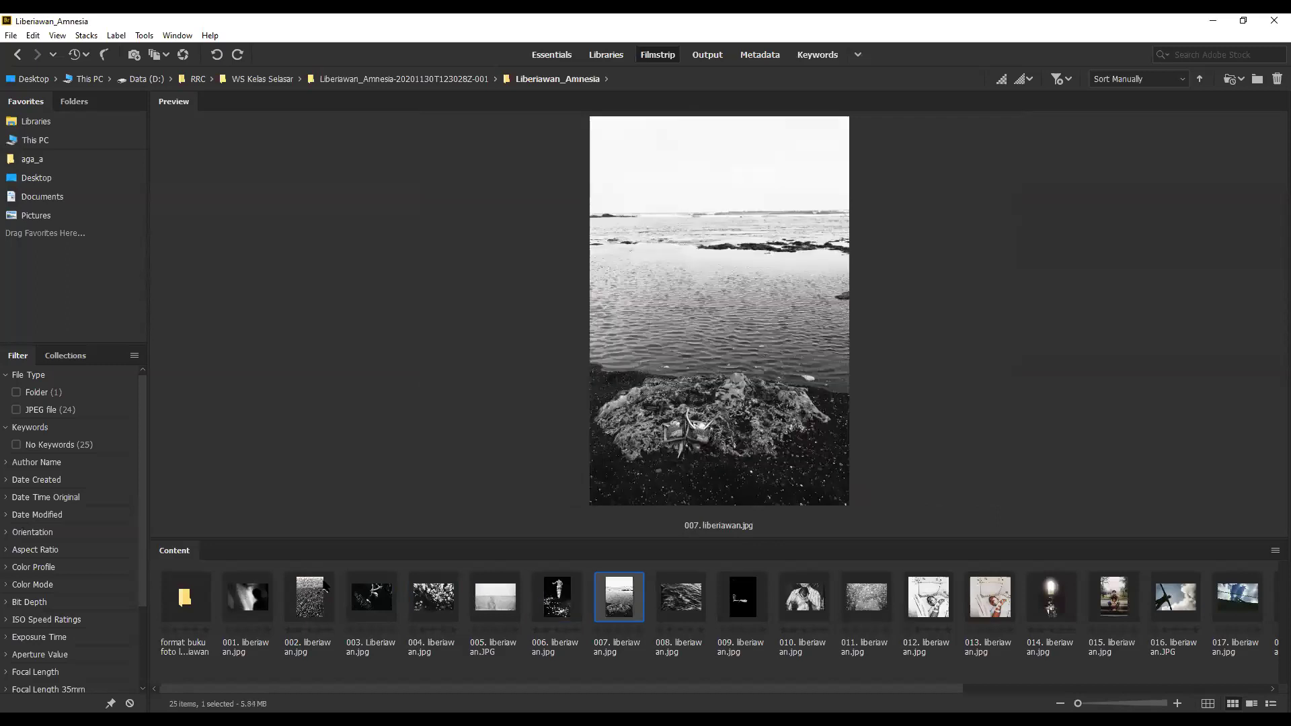
key(Right)
key(Right)
key(Right)
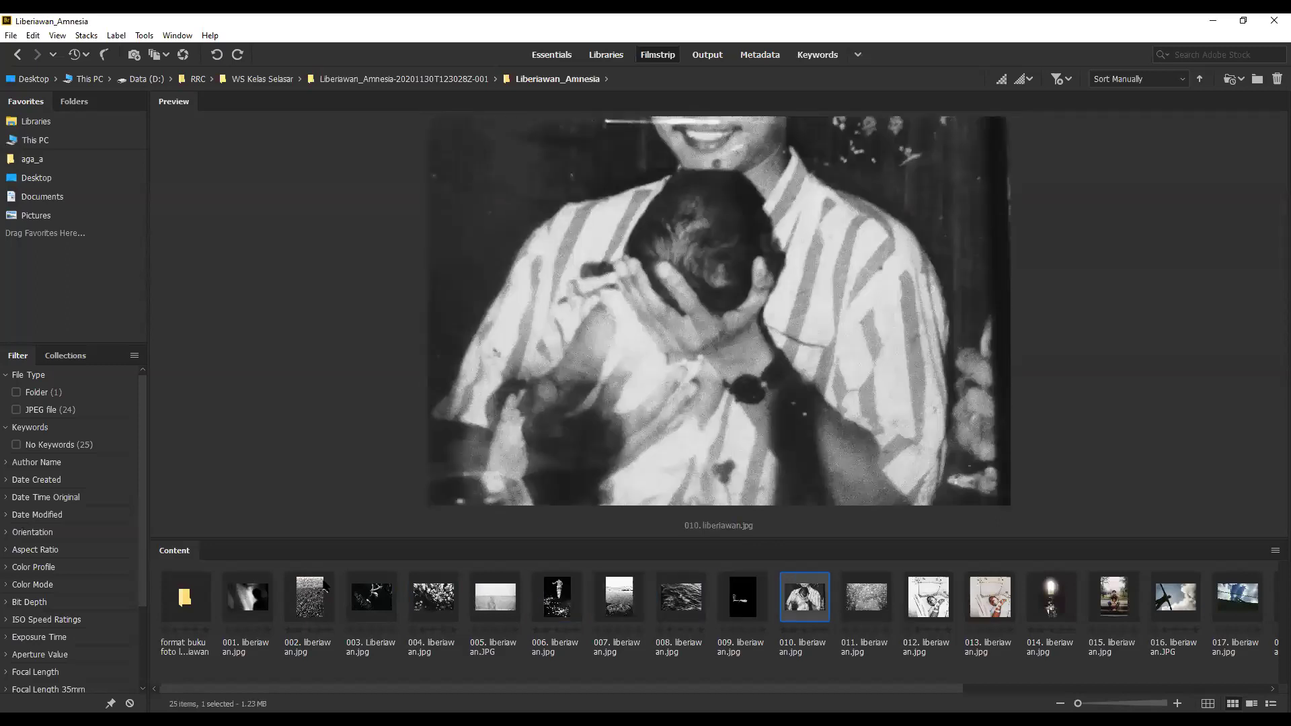
key(Right)
key(Right)
key(Right)
key(Right)
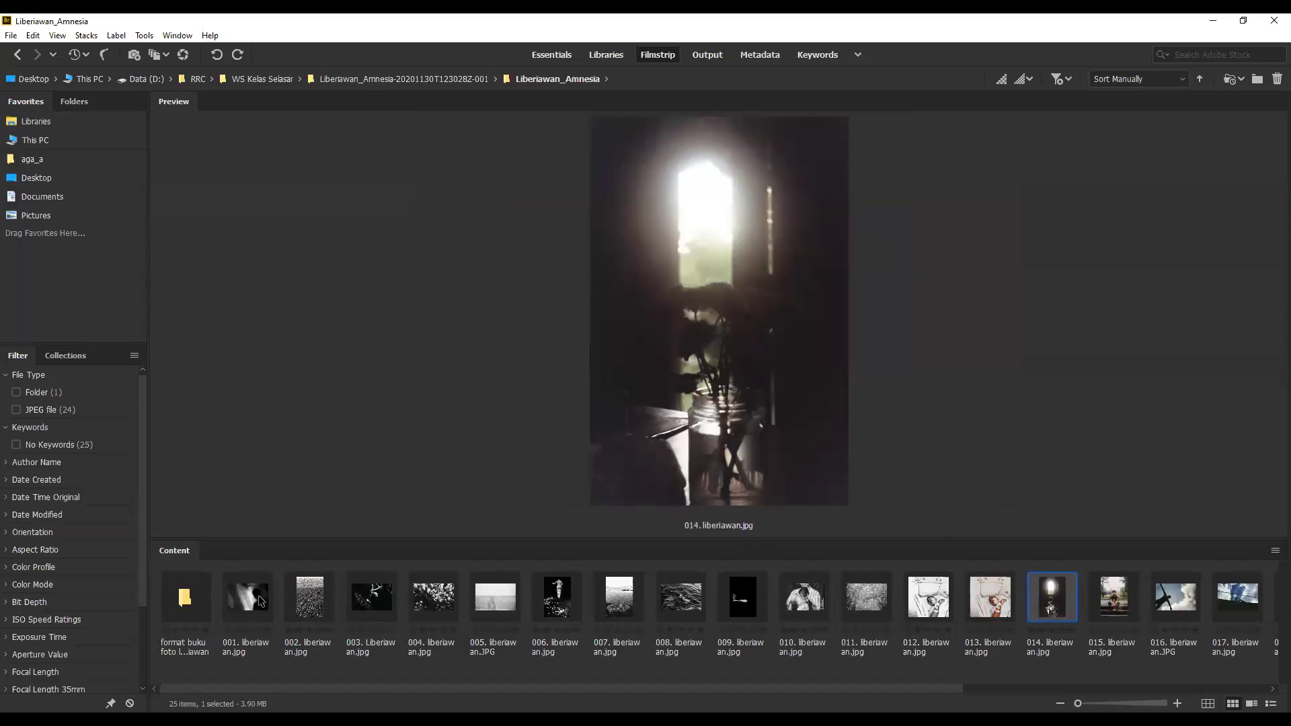
Preview photos 001 to 024 together as one selection, and return to photo 001 alone.
click(260, 600)
scroll(1229, 595, down, 5)
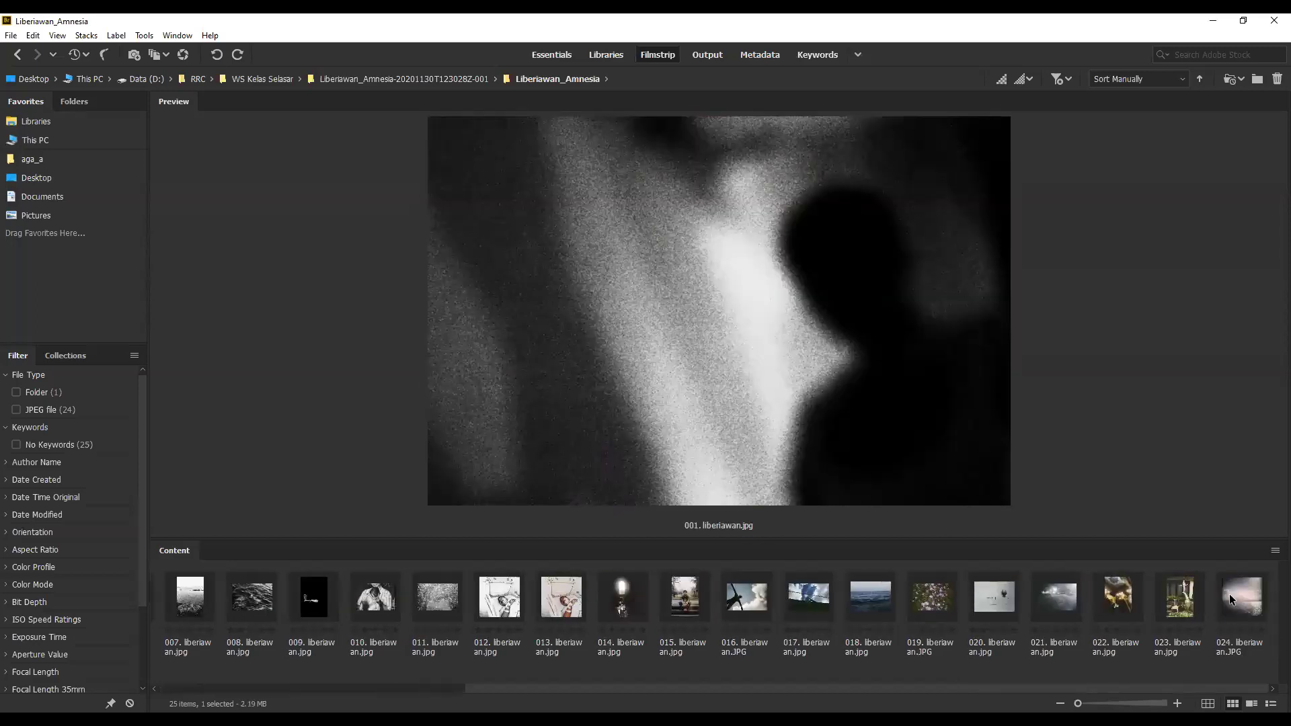
key(ctrl+a)
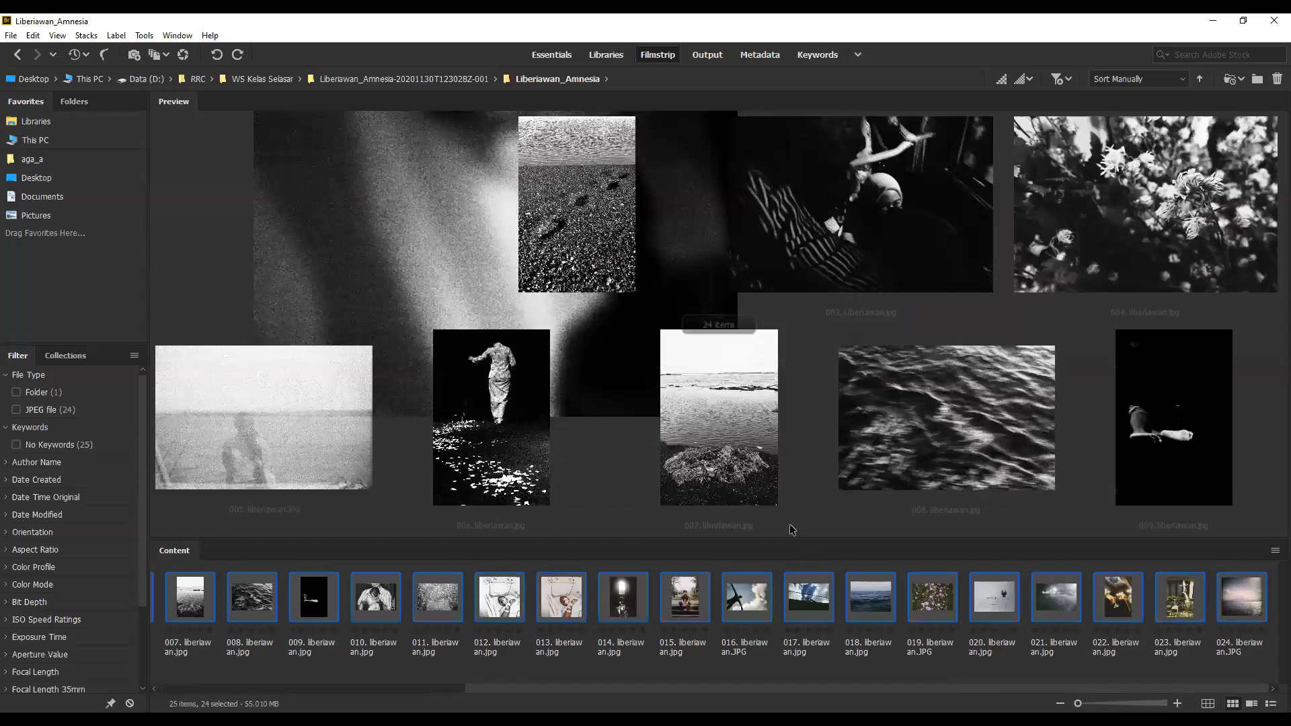
scroll(422, 635, up, 5)
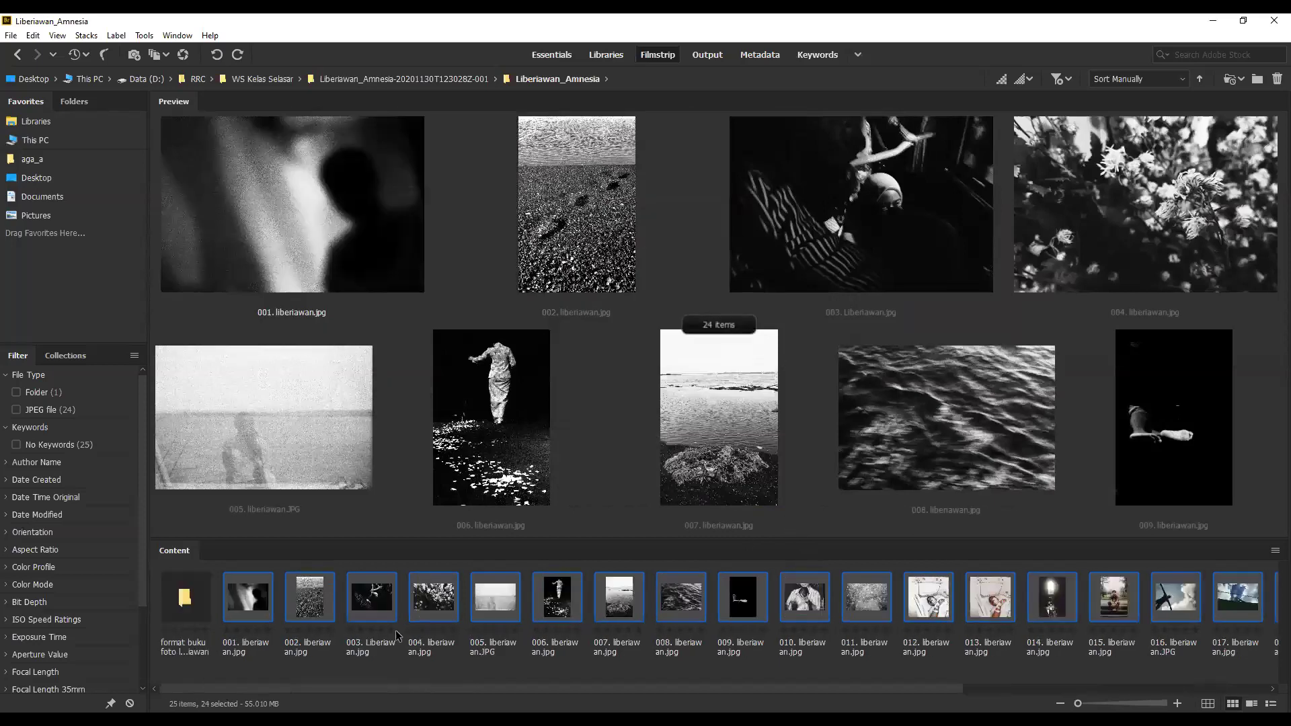
click(249, 596)
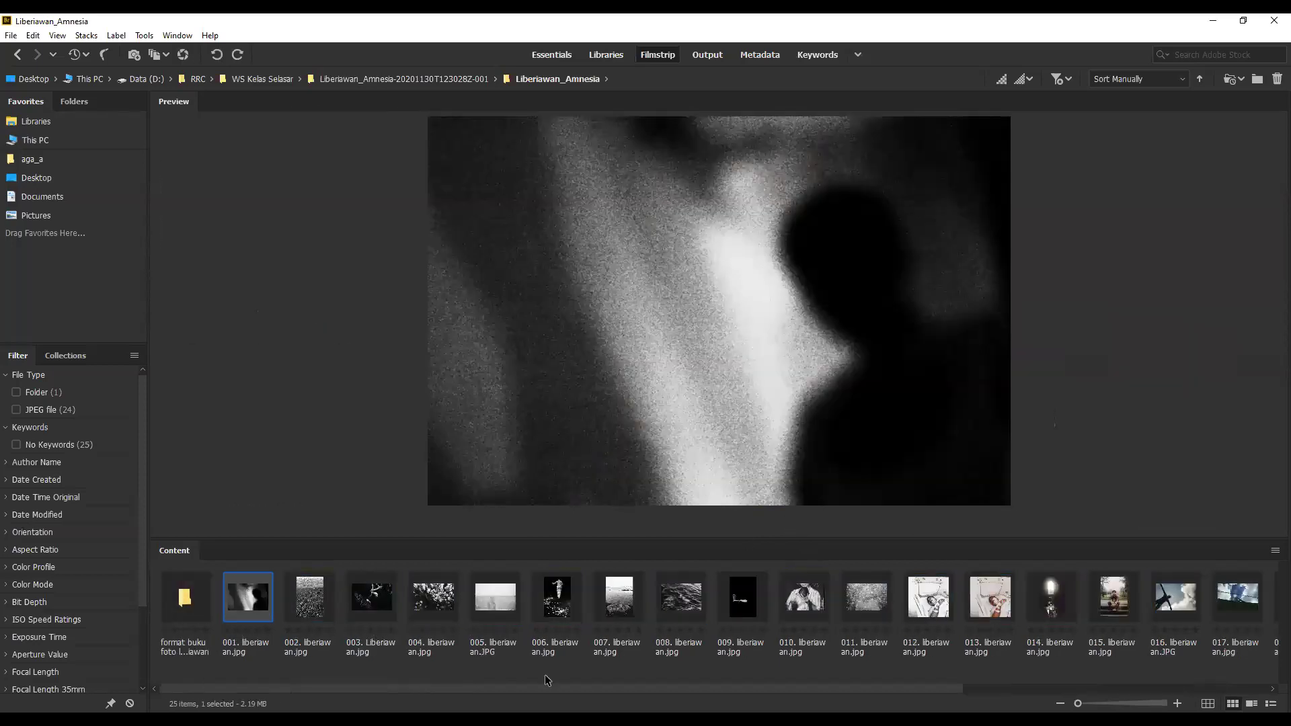
Examine the whole photo sequence in order, from 001 through the black-and-white and colour images to 024.
click(247, 629)
click(305, 612)
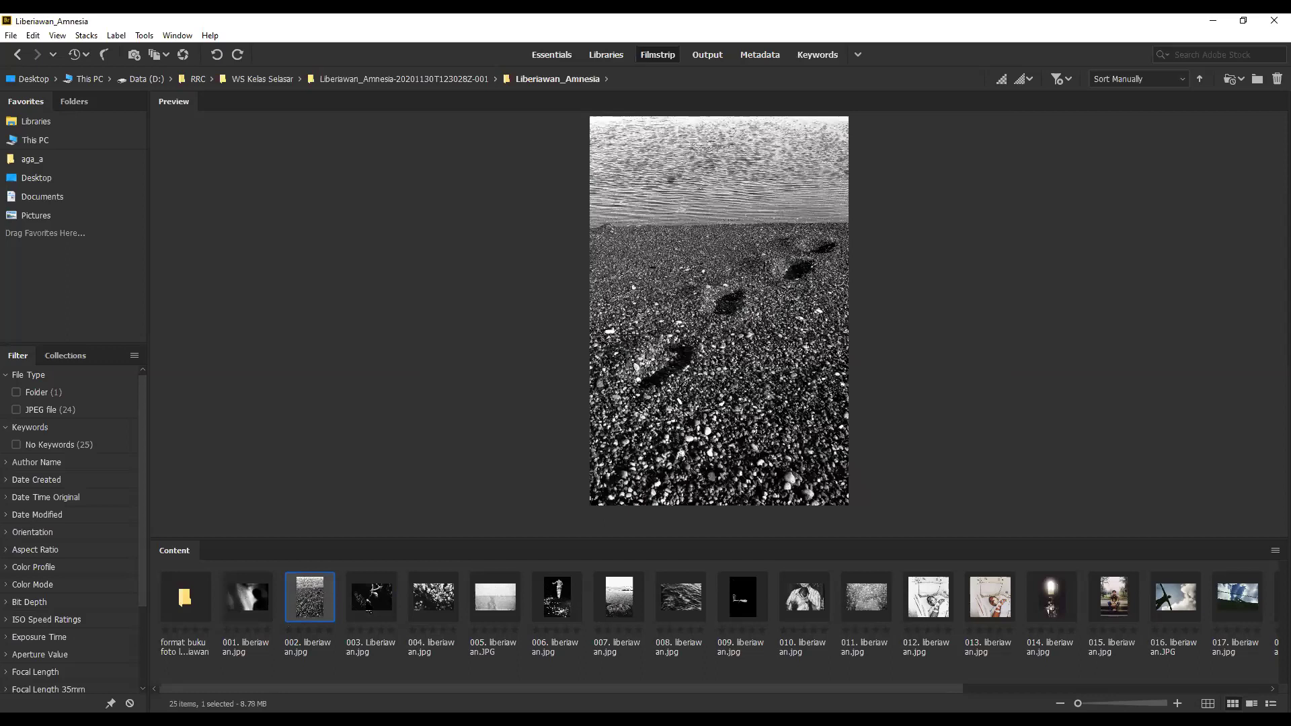
key(Right)
key(Right)
key(Right)
key(Right)
key(Right)
key(Right)
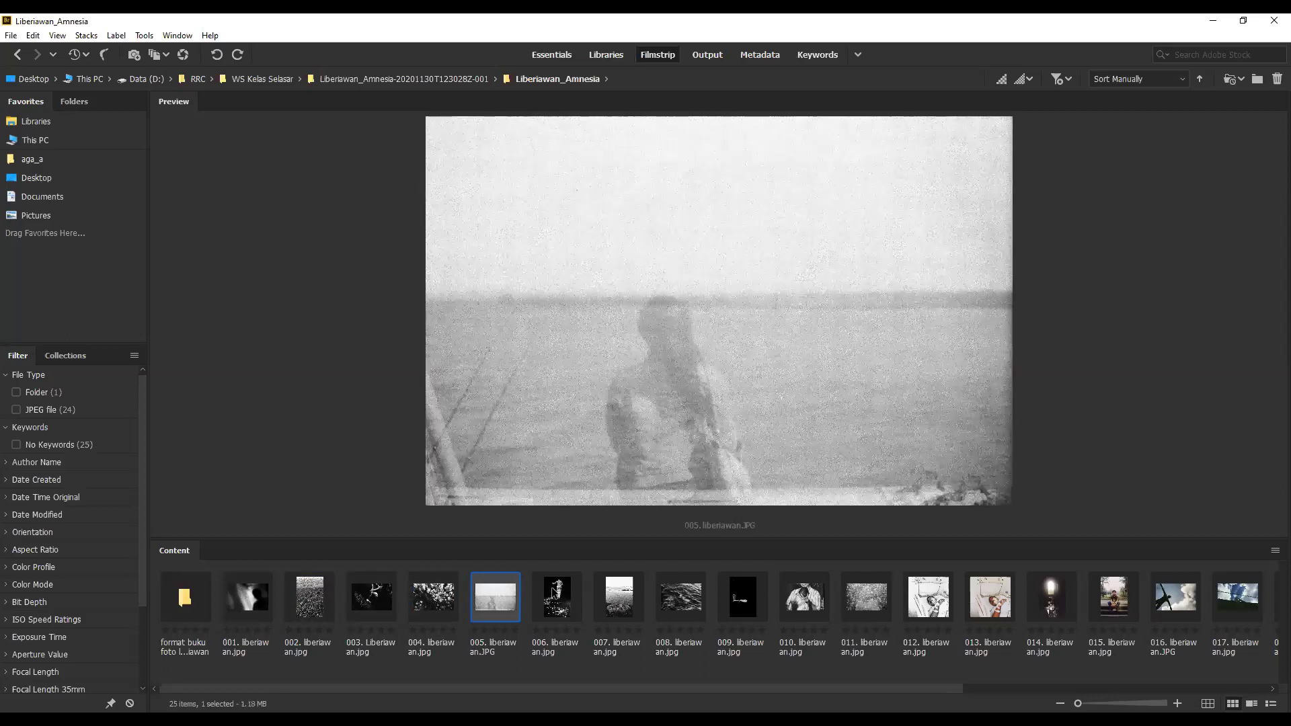
key(Right)
key(Right)
key(Right)
key(Right)
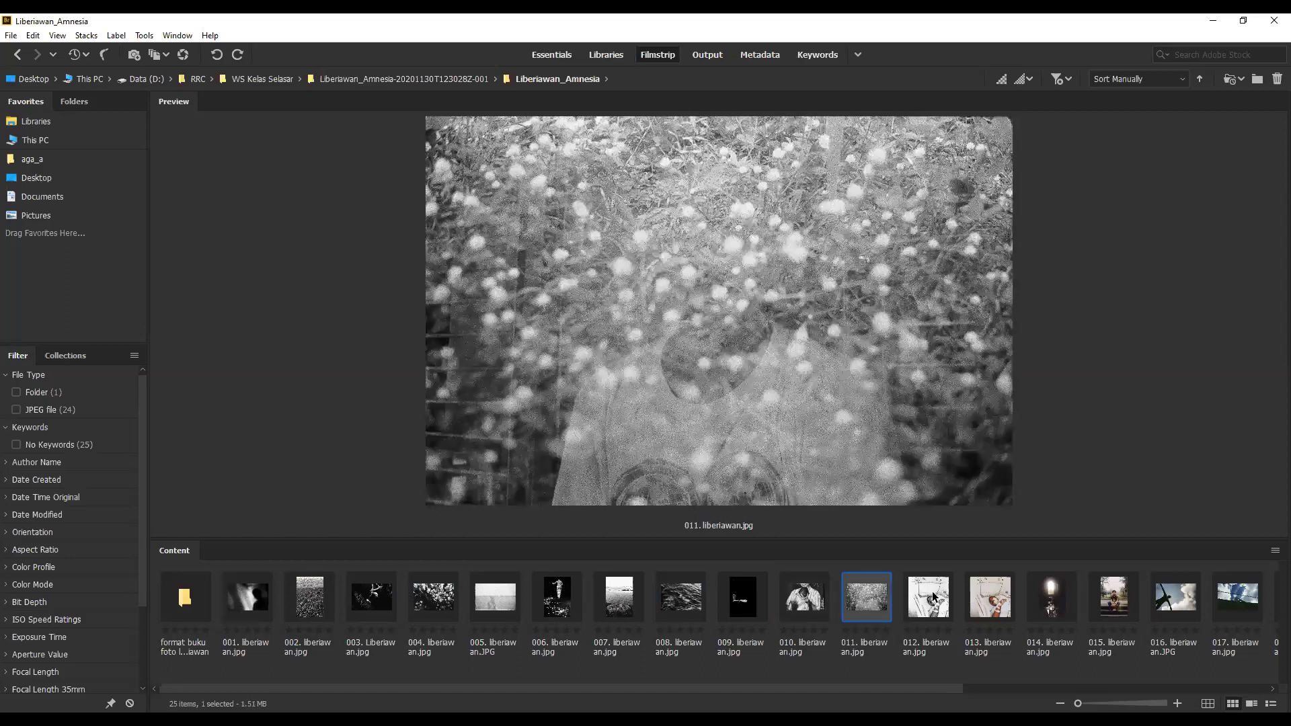
key(Right)
key(Right)
key(Right)
key(Right)
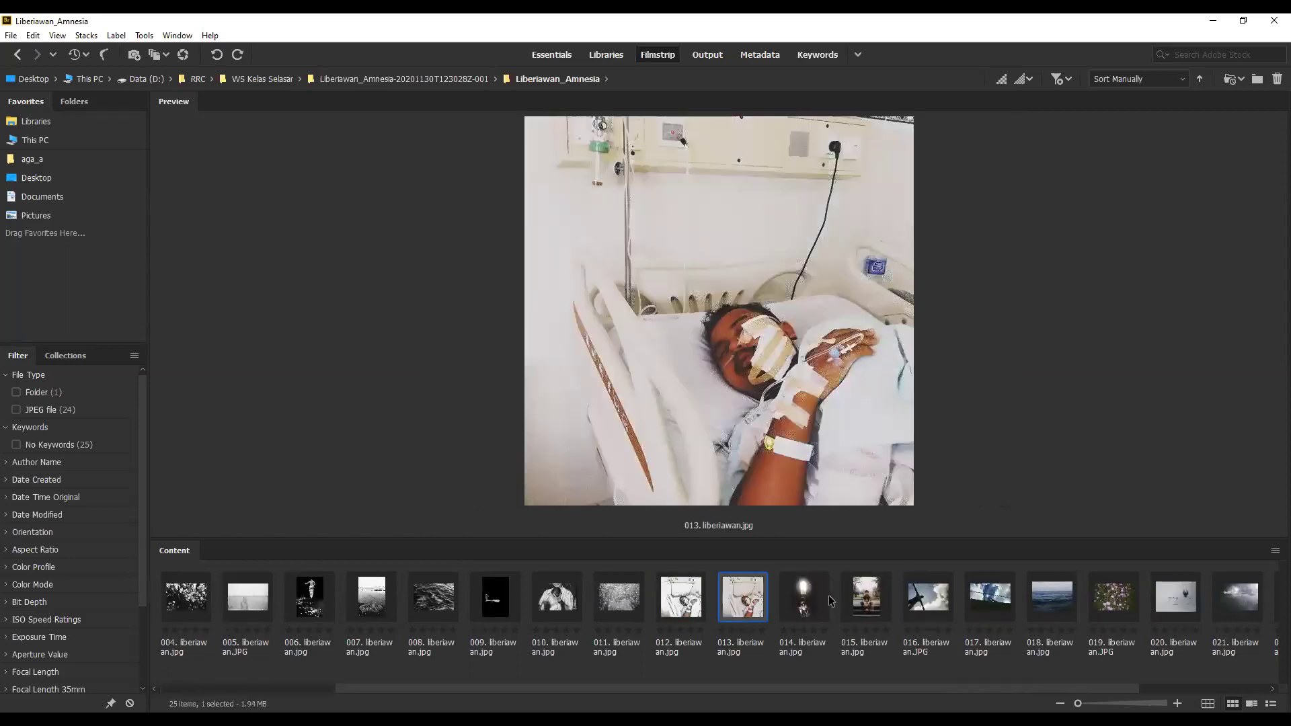
key(Right)
key(Right)
key(Right)
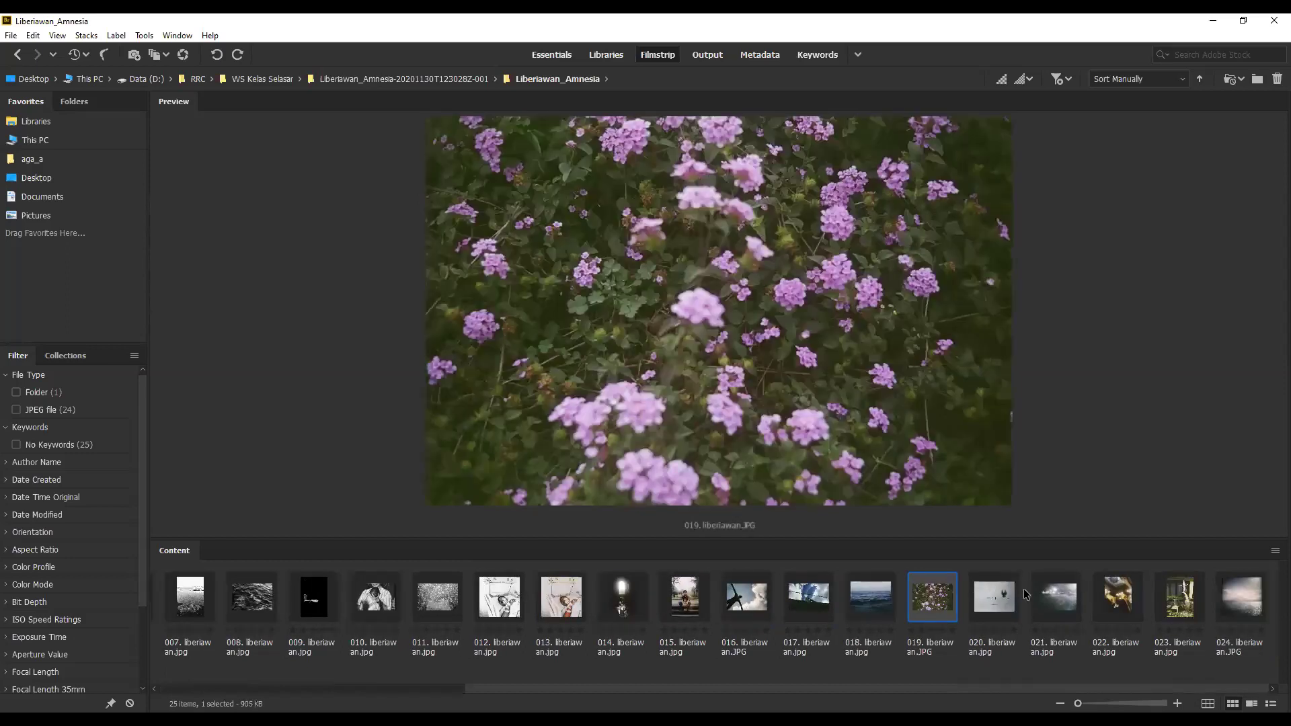
key(Right)
key(Right)
key(Right)
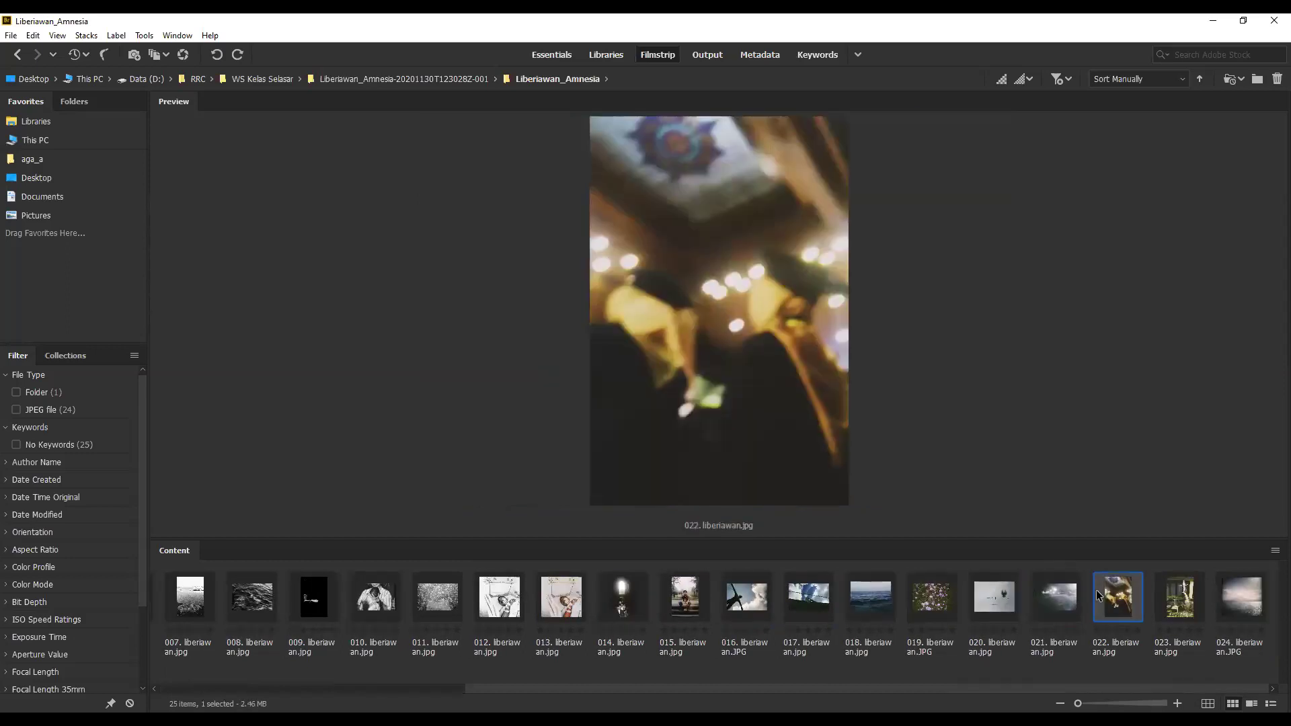
click(1189, 606)
click(1231, 603)
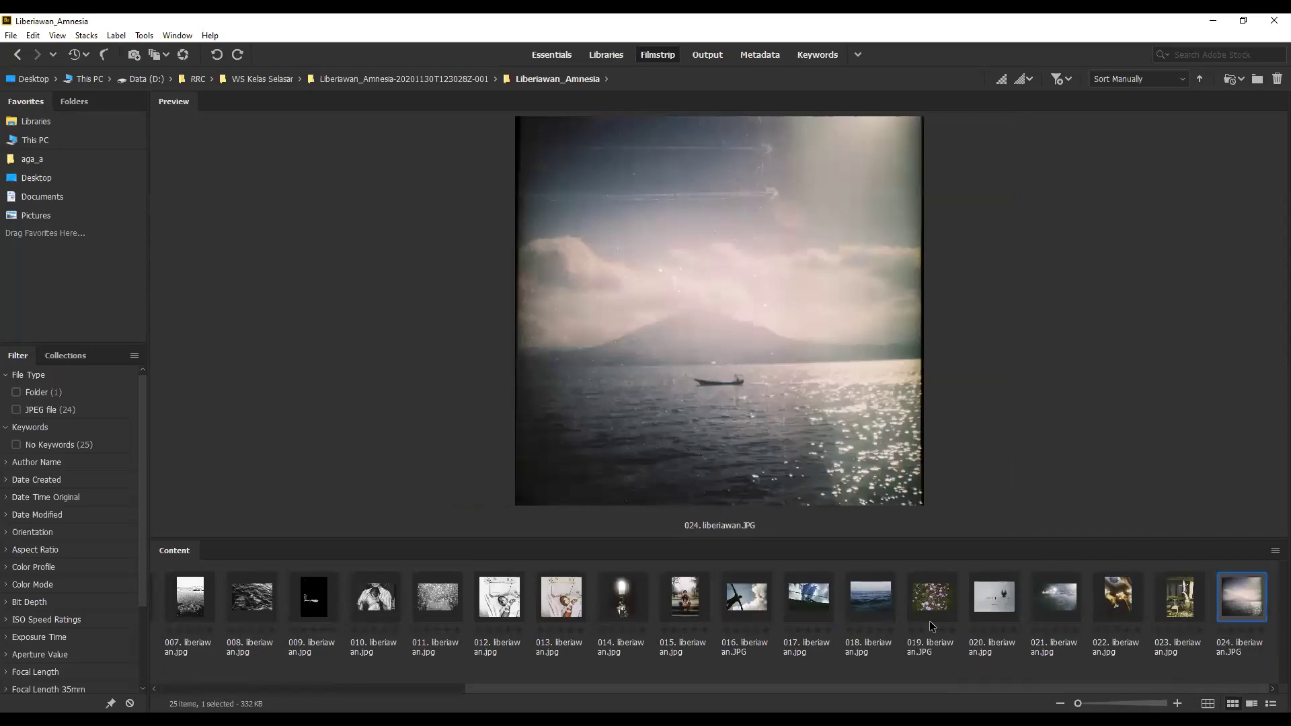
scroll(289, 611, up, 3)
scroll(289, 612, up, 1)
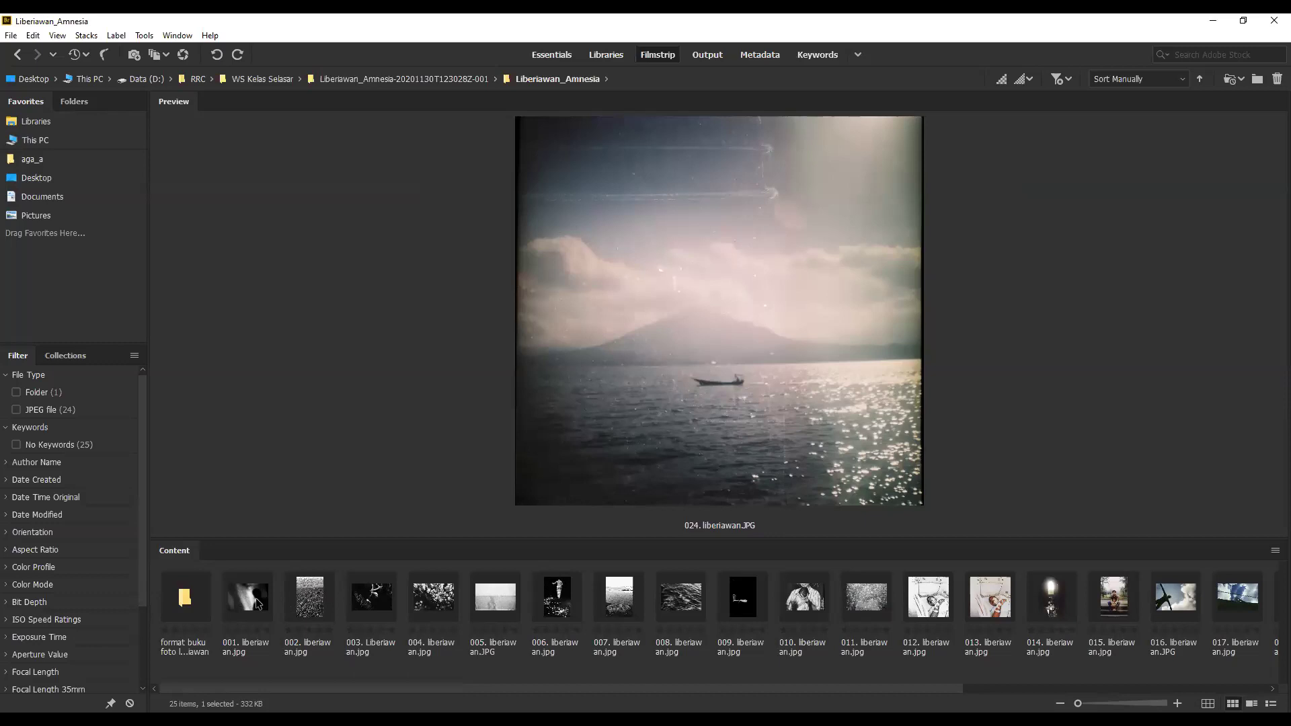
Switch to the browser's Sent a Letter page, go back through its slideshow images to the second, and view the seventh.
key(alt+Tab)
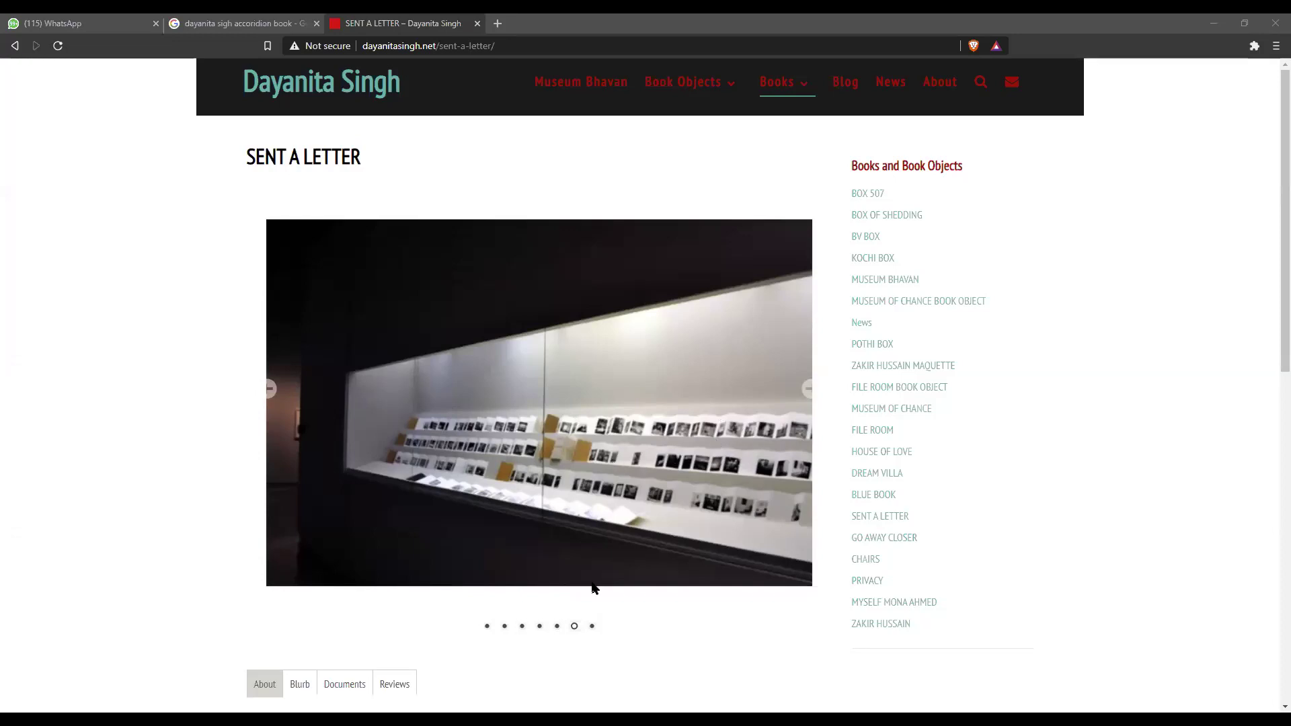
click(556, 628)
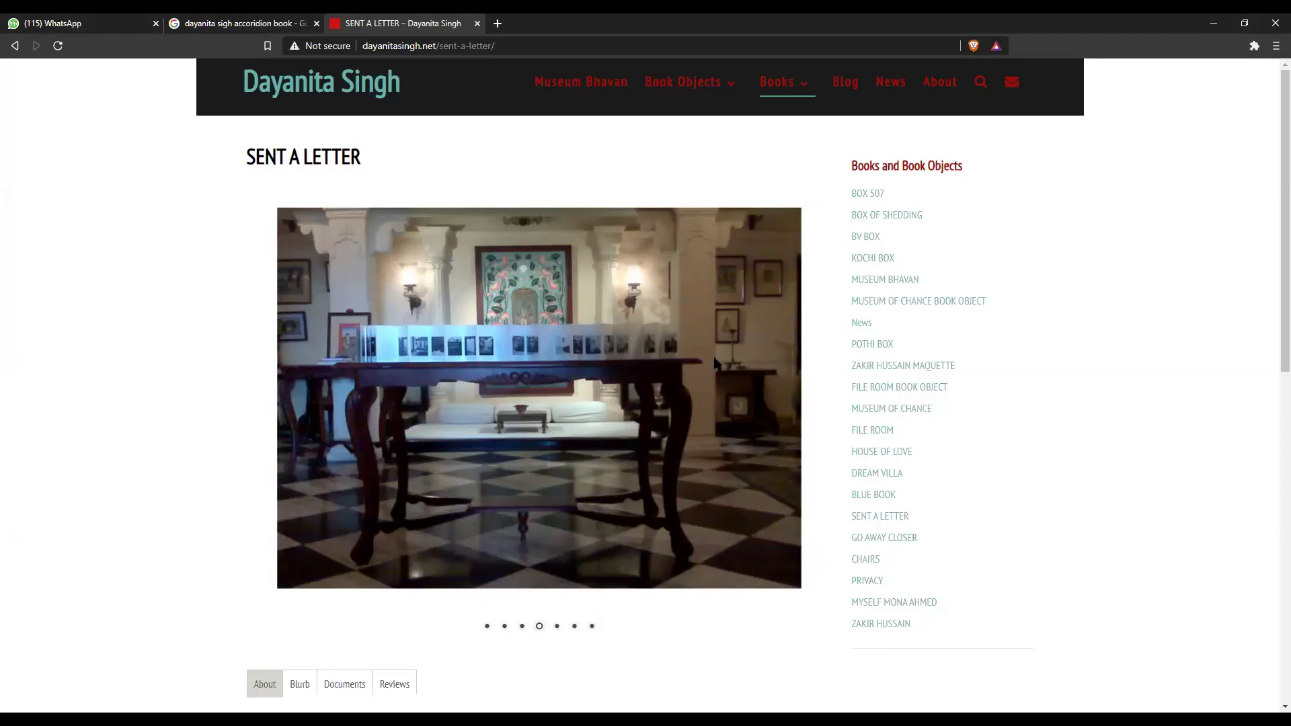
click(521, 628)
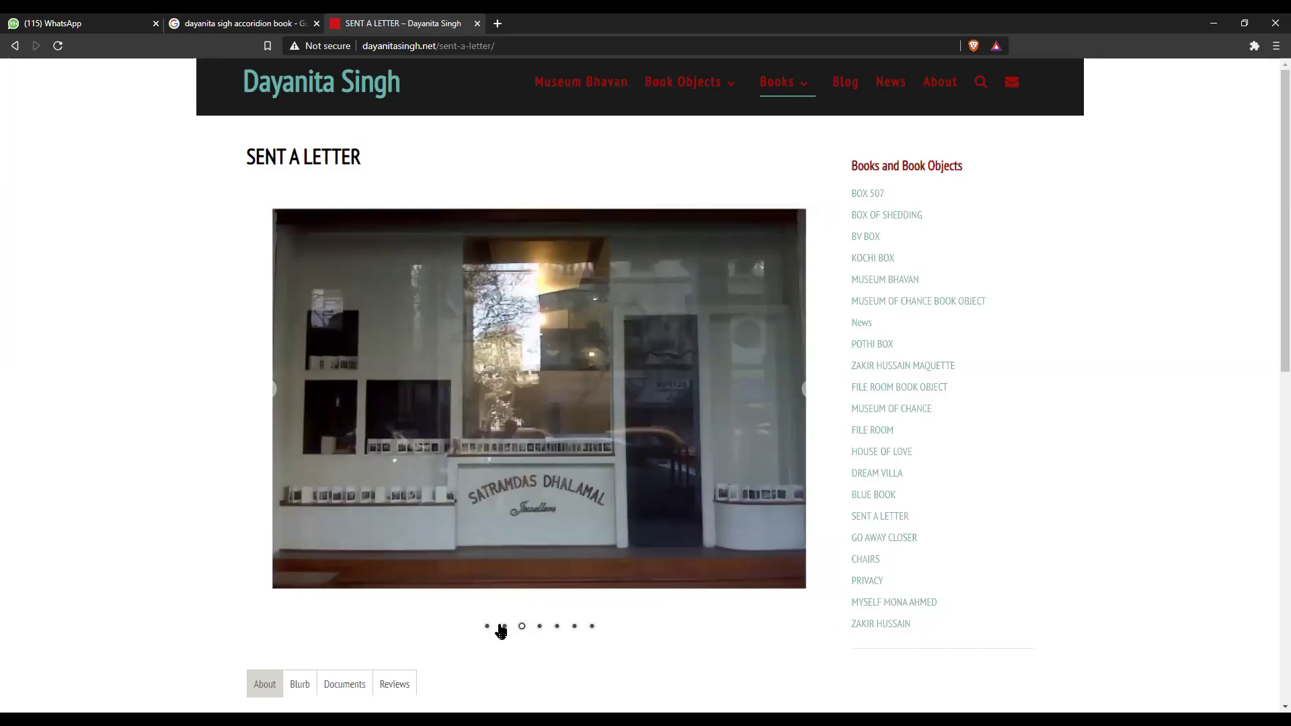
click(504, 627)
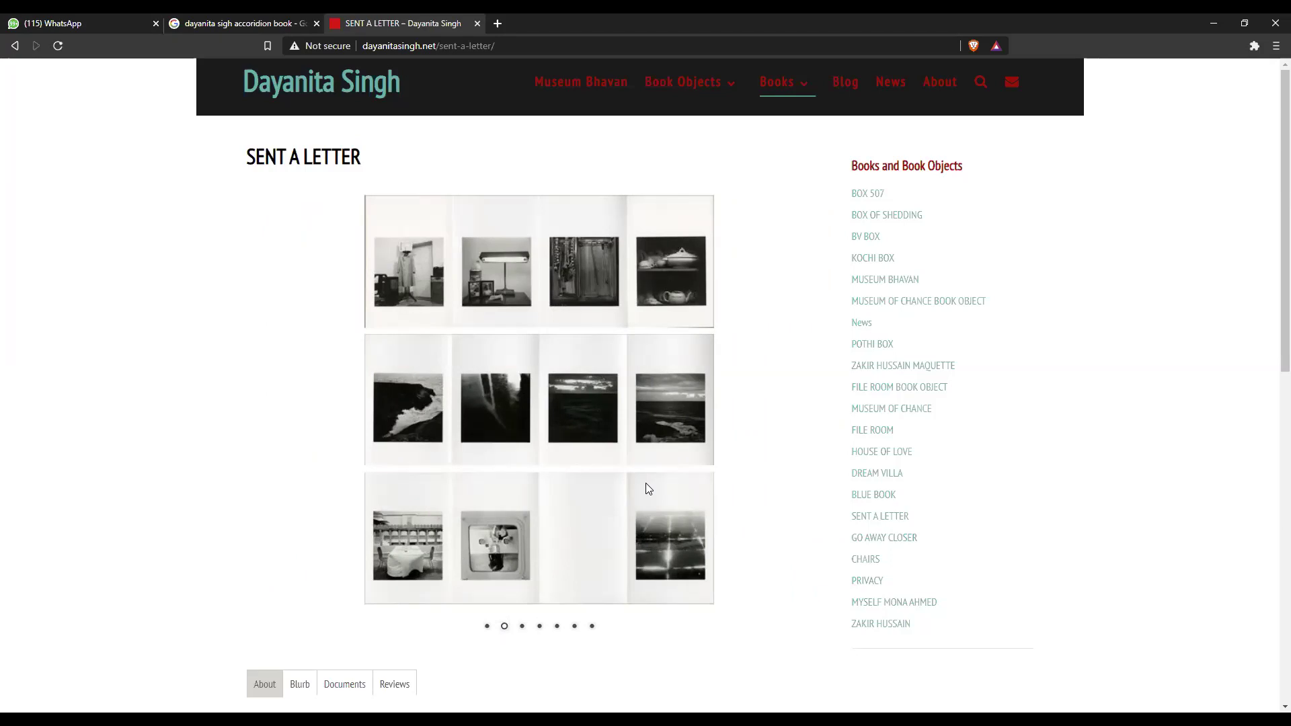
click(592, 626)
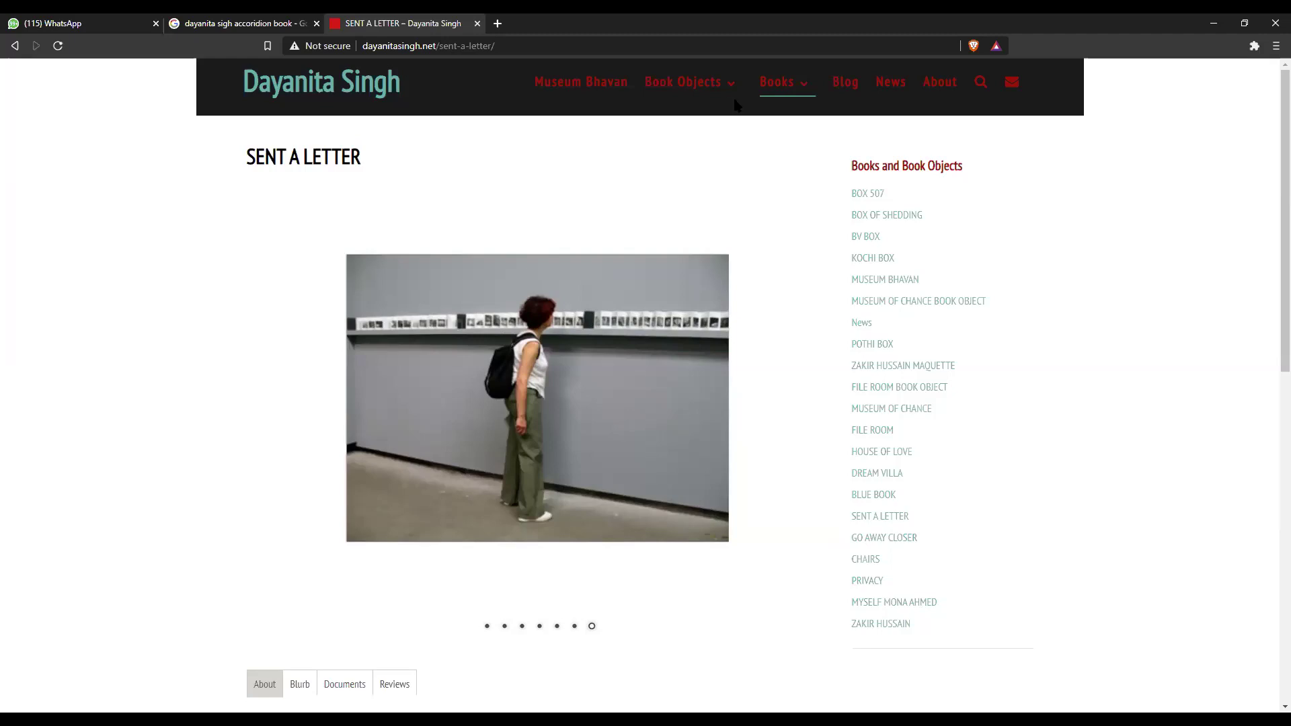
mouse_move(722, 79)
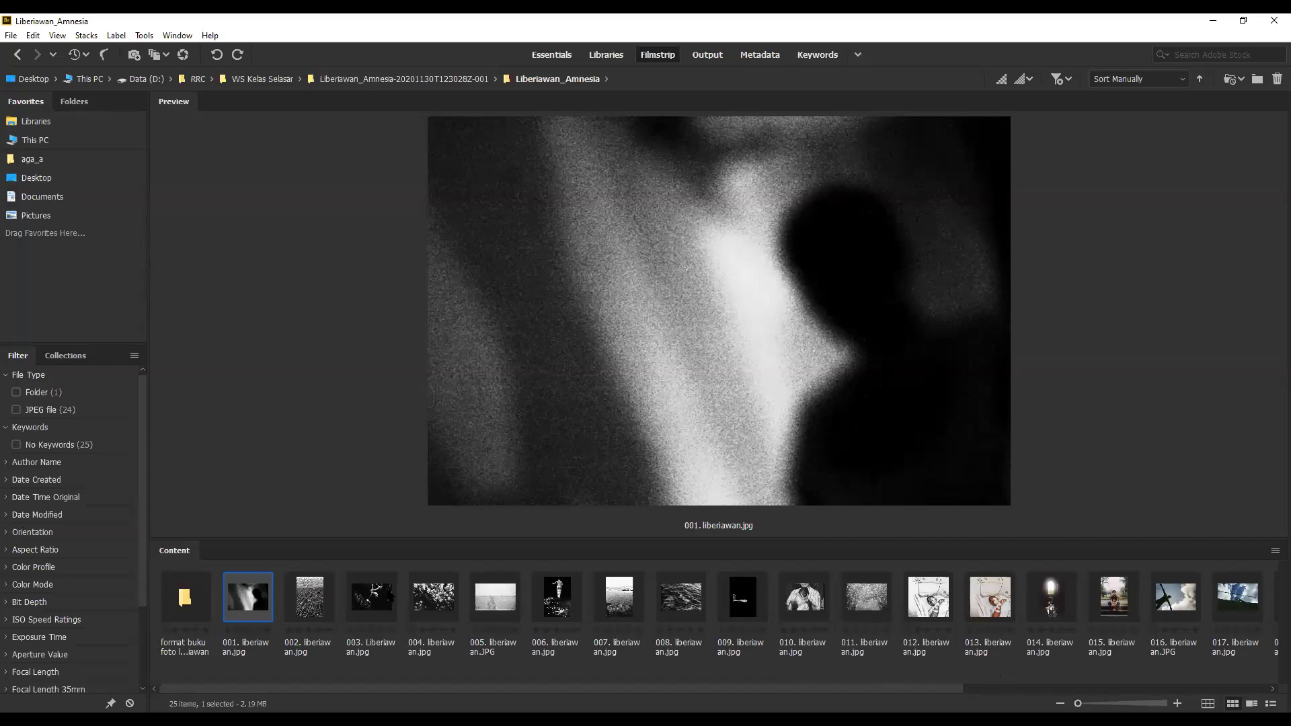
In Adobe Bridge, preview the black-and-white photos of the series one by one from 001 to 010.
key(Right)
key(Right)
key(Right)
key(Right)
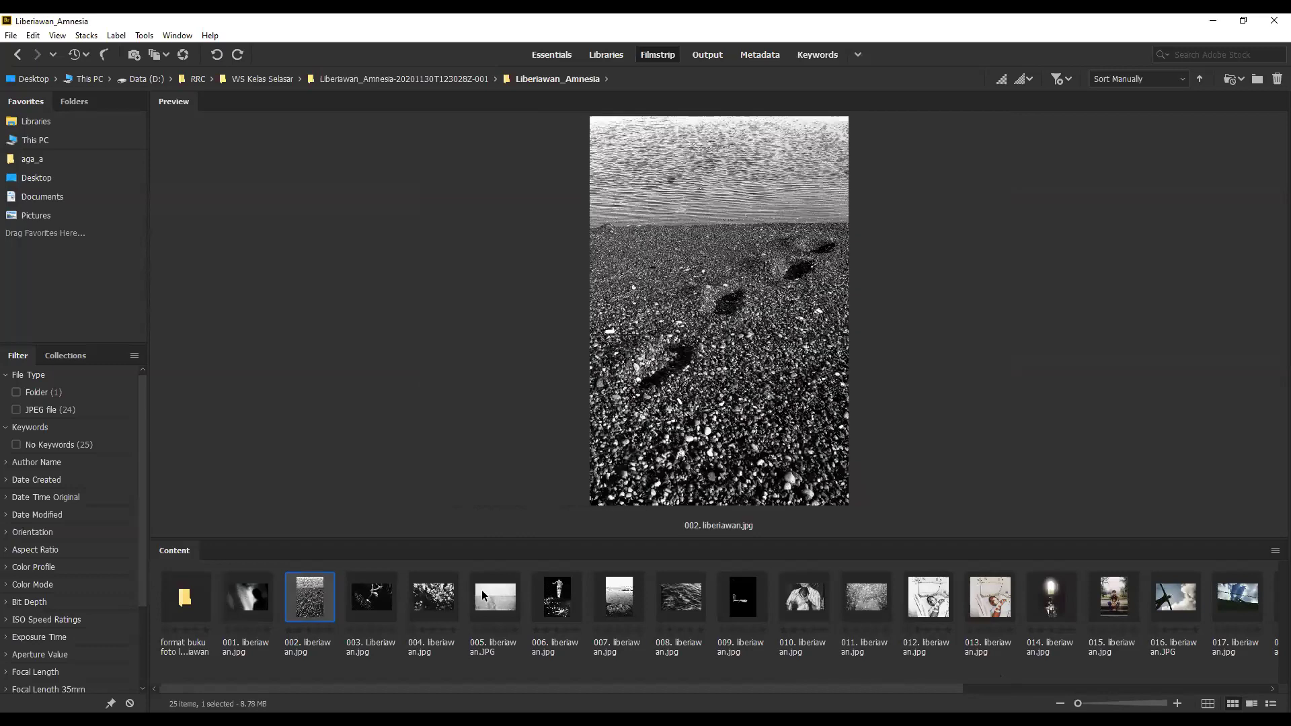
click(574, 605)
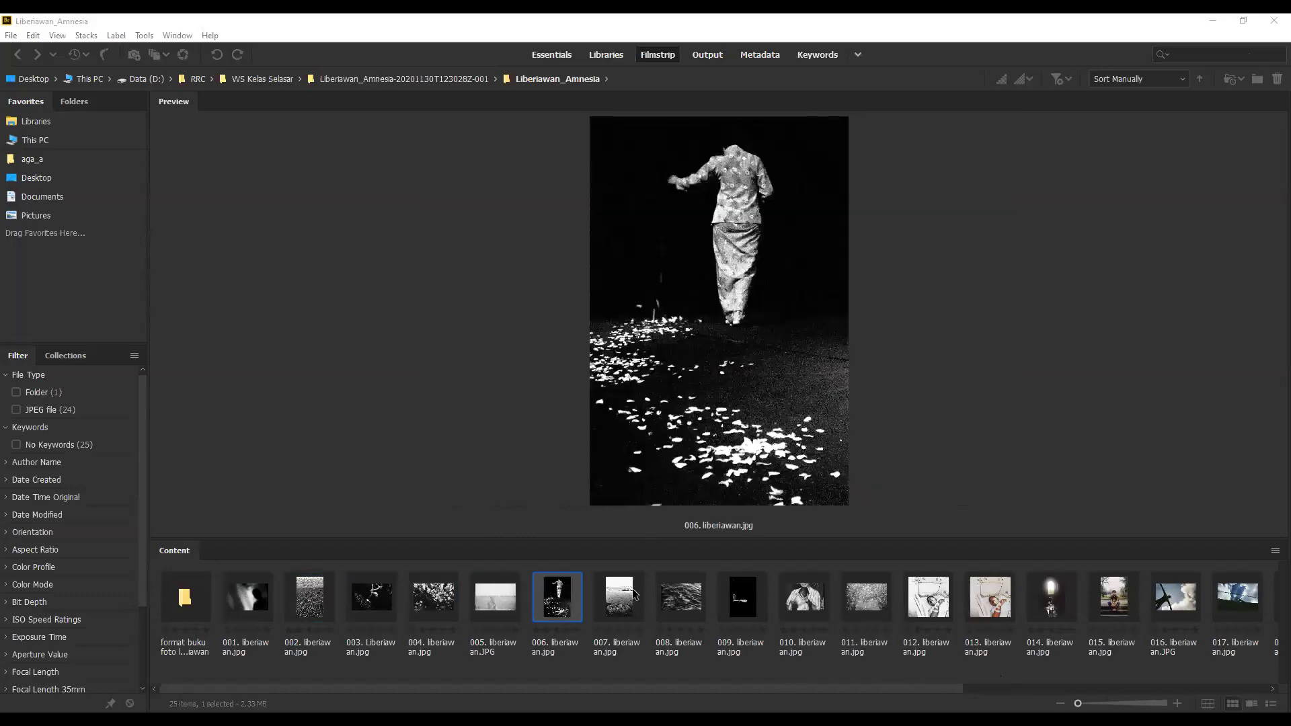
key(Right)
key(Right)
key(Right)
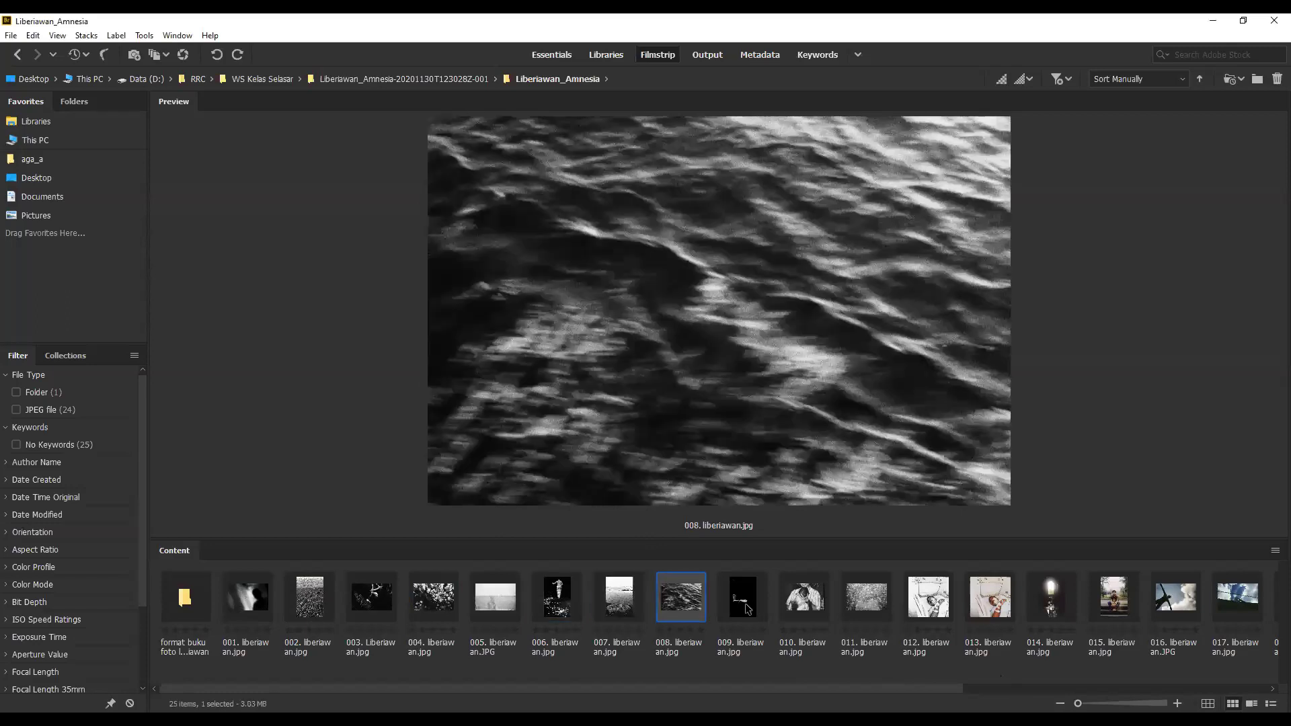
key(Right)
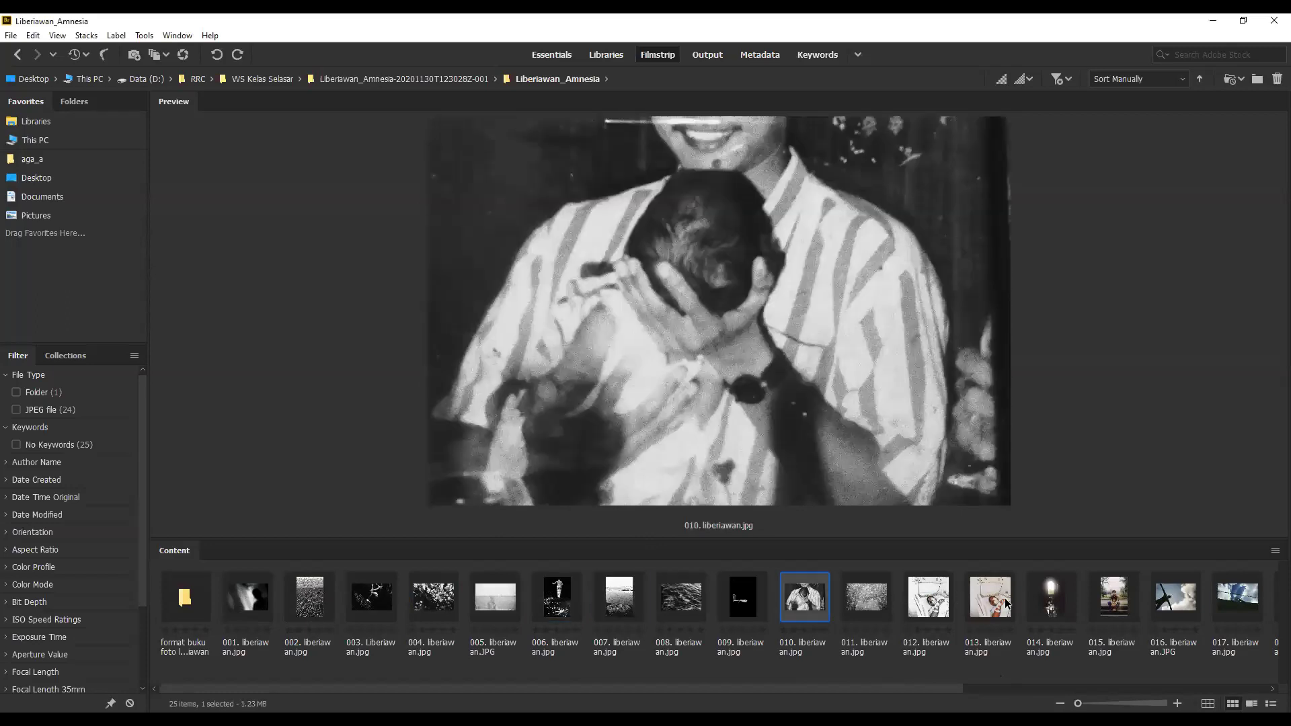
Continue previewing the series one photo at a time from 011 through the colour images to 024.
key(Right)
key(Right)
key(Right)
key(Right)
key(Right)
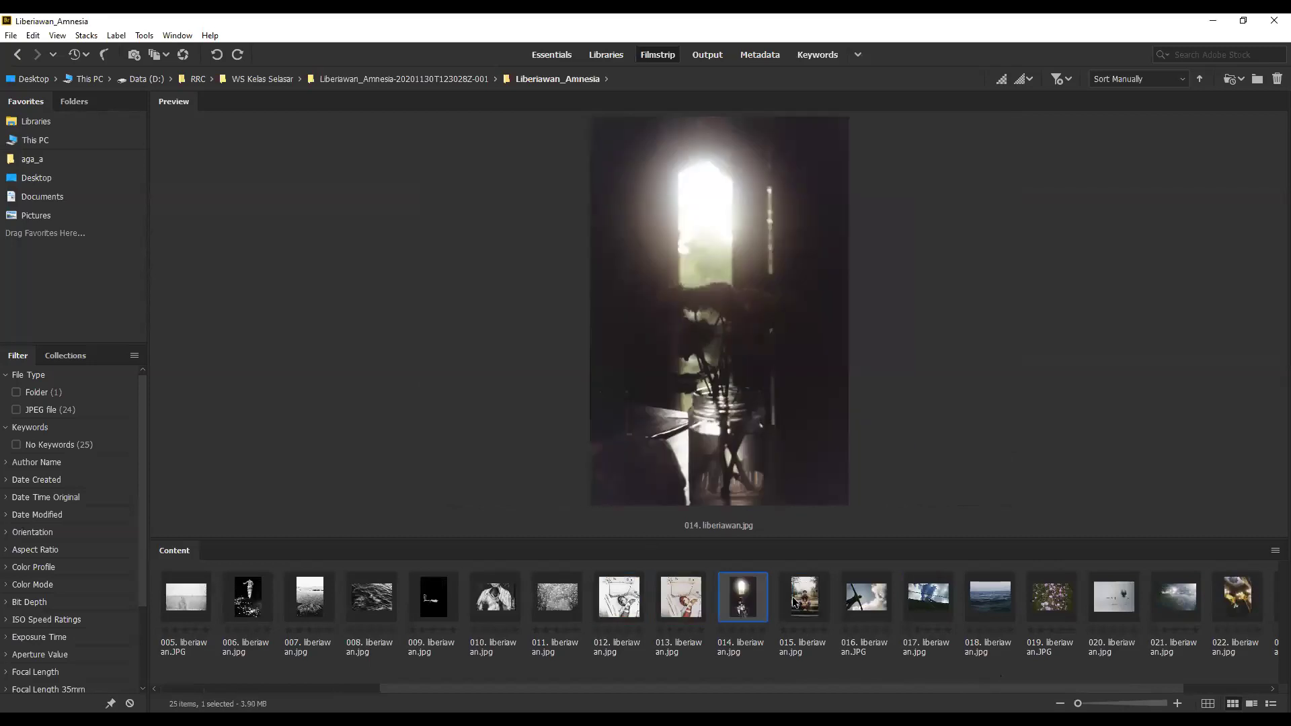
key(Right)
key(Right)
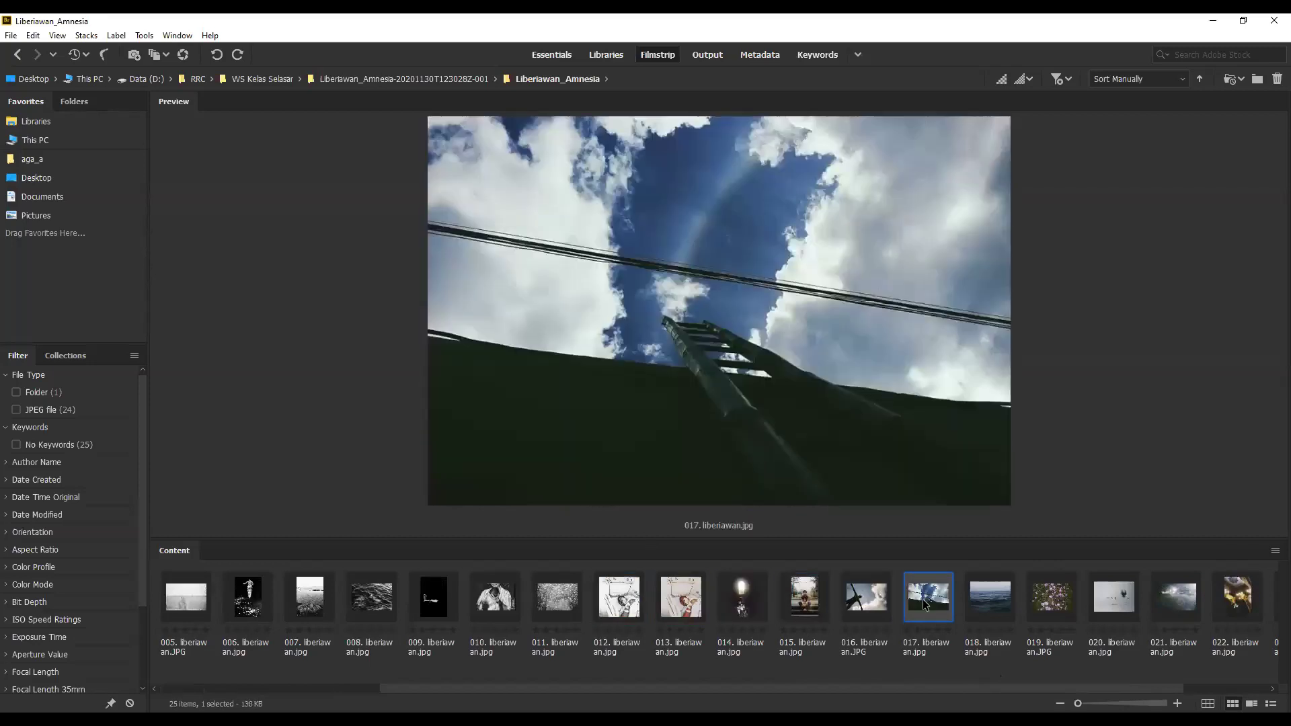
key(Right)
key(Right)
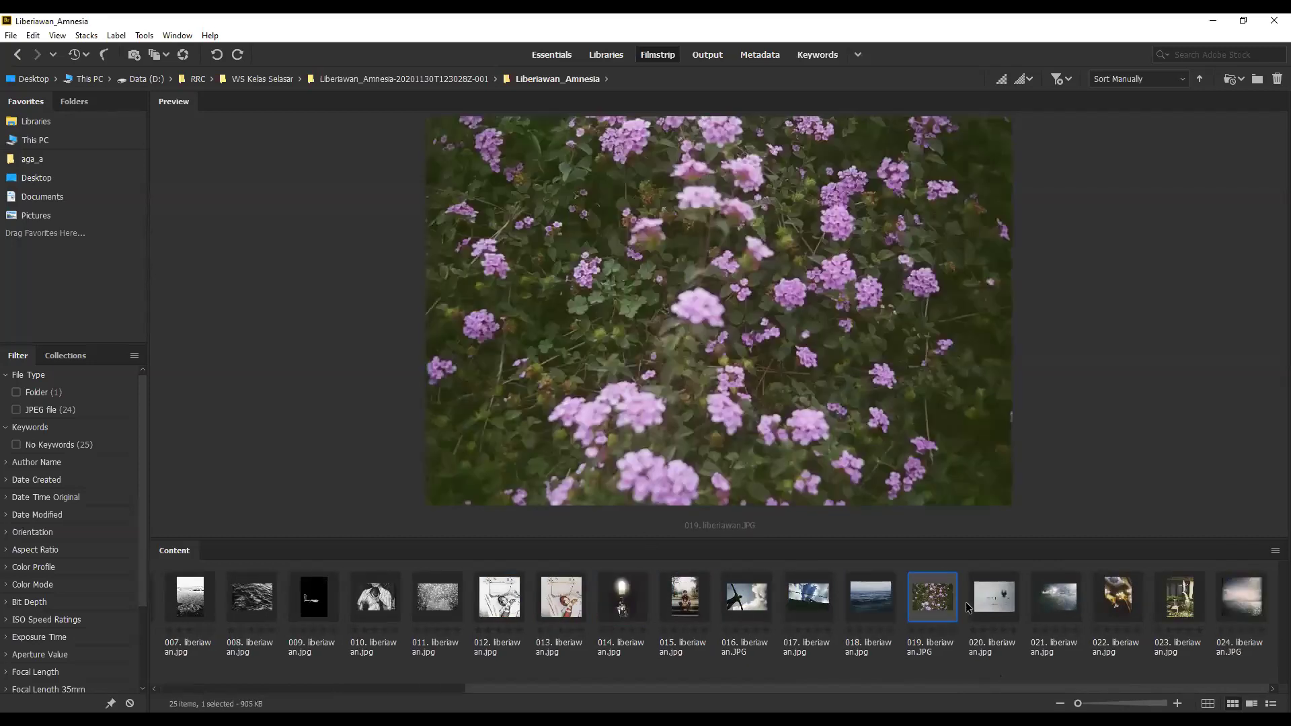
click(1003, 603)
click(1044, 601)
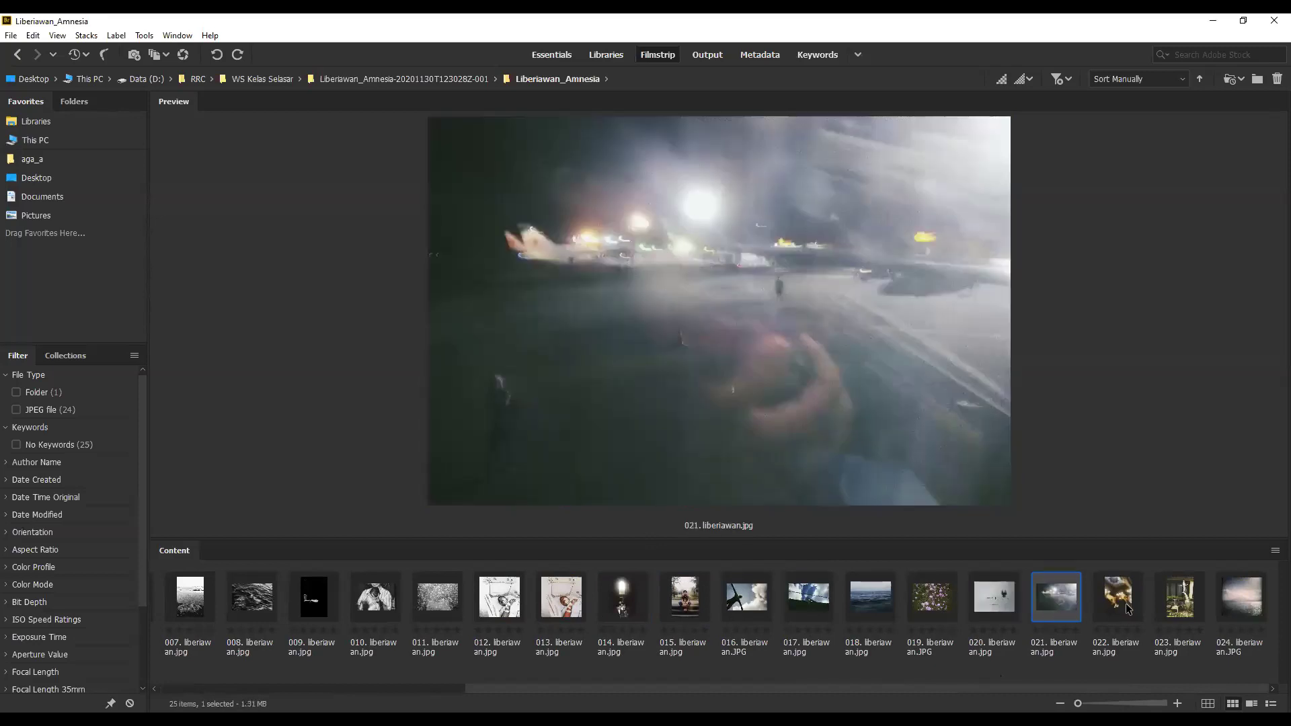
click(1128, 609)
click(1169, 597)
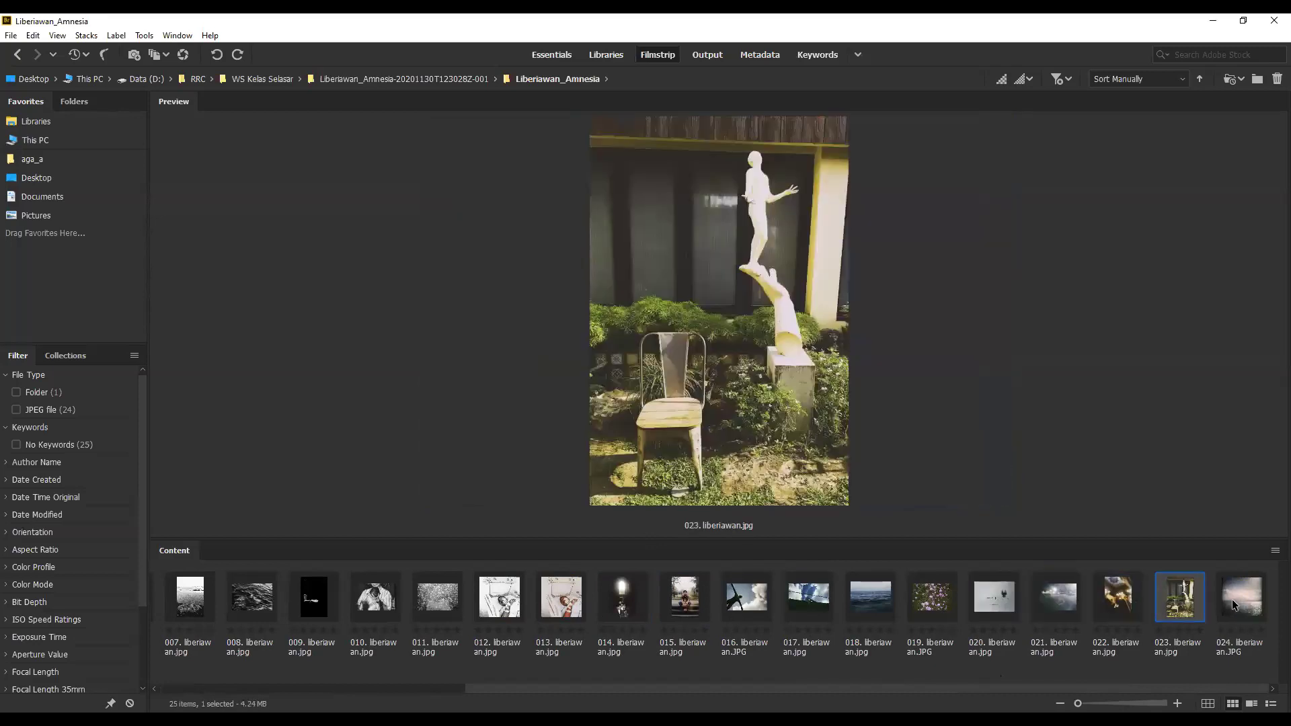
click(1233, 605)
Preview the colour photos in reverse order, from 023 back to 017, and photo 014.
scroll(762, 646, up, 5)
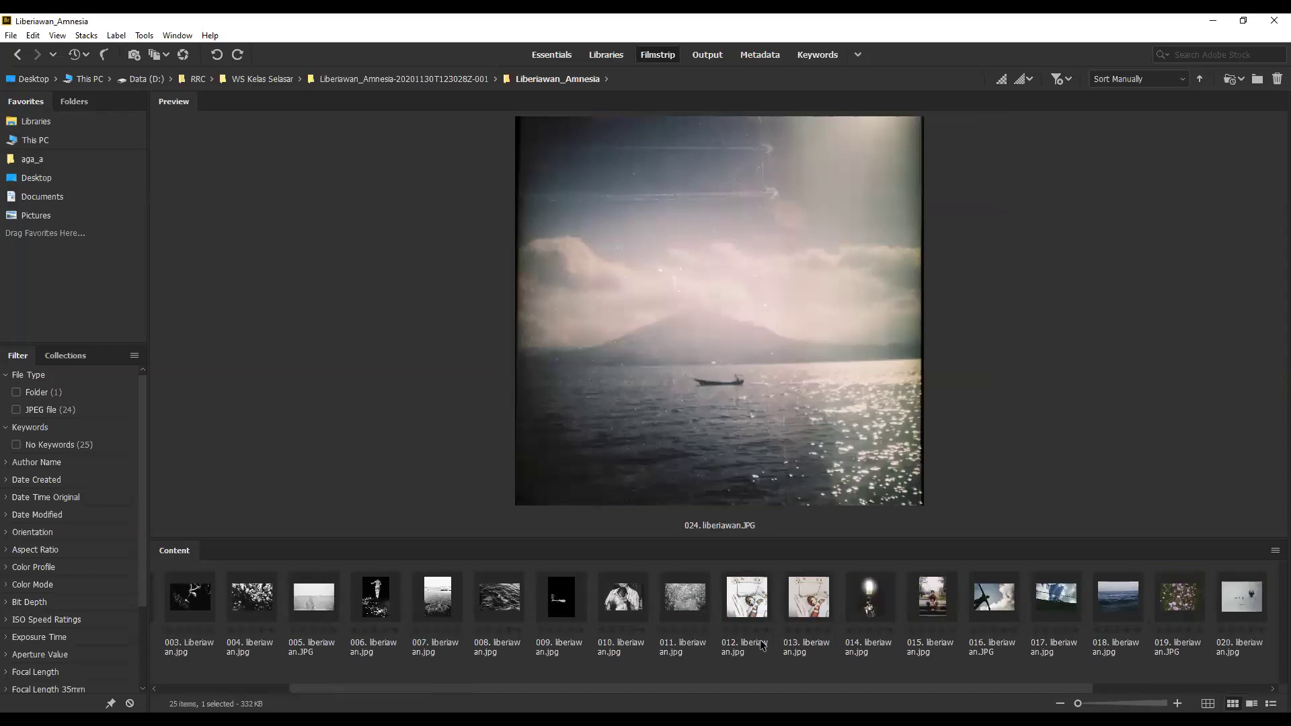
scroll(773, 632, down, 5)
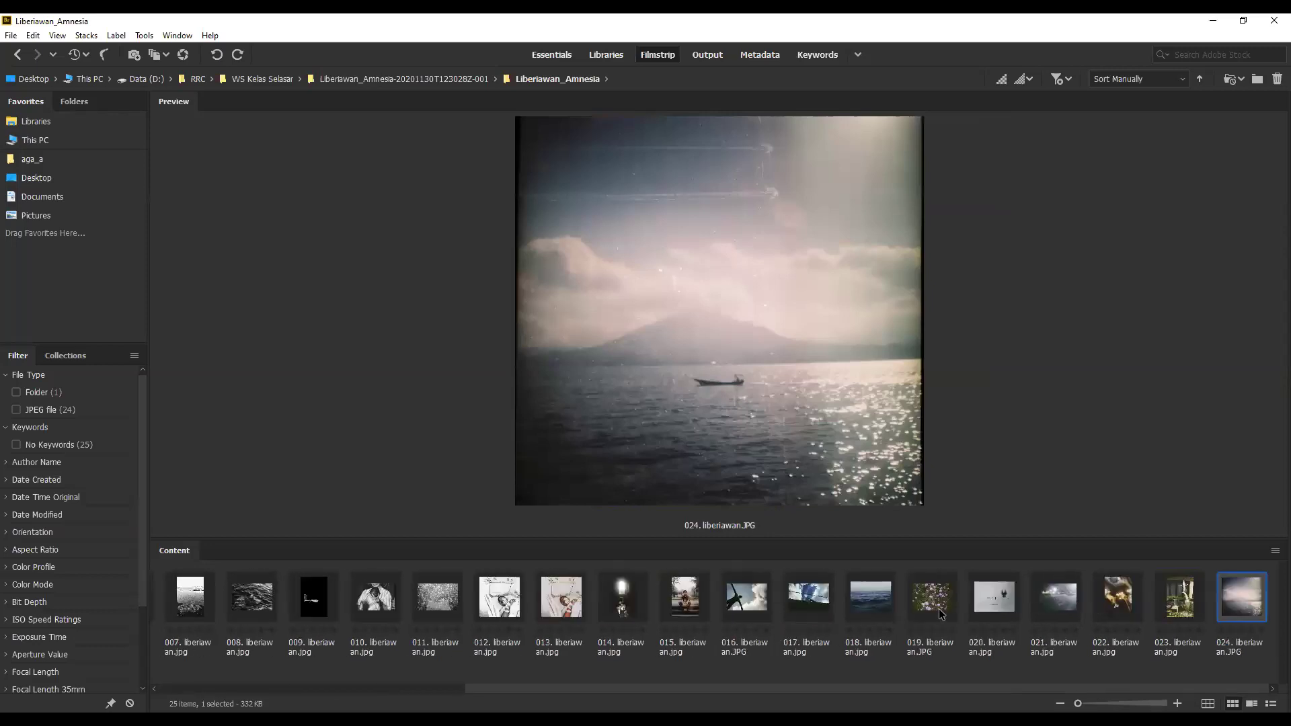
click(1185, 603)
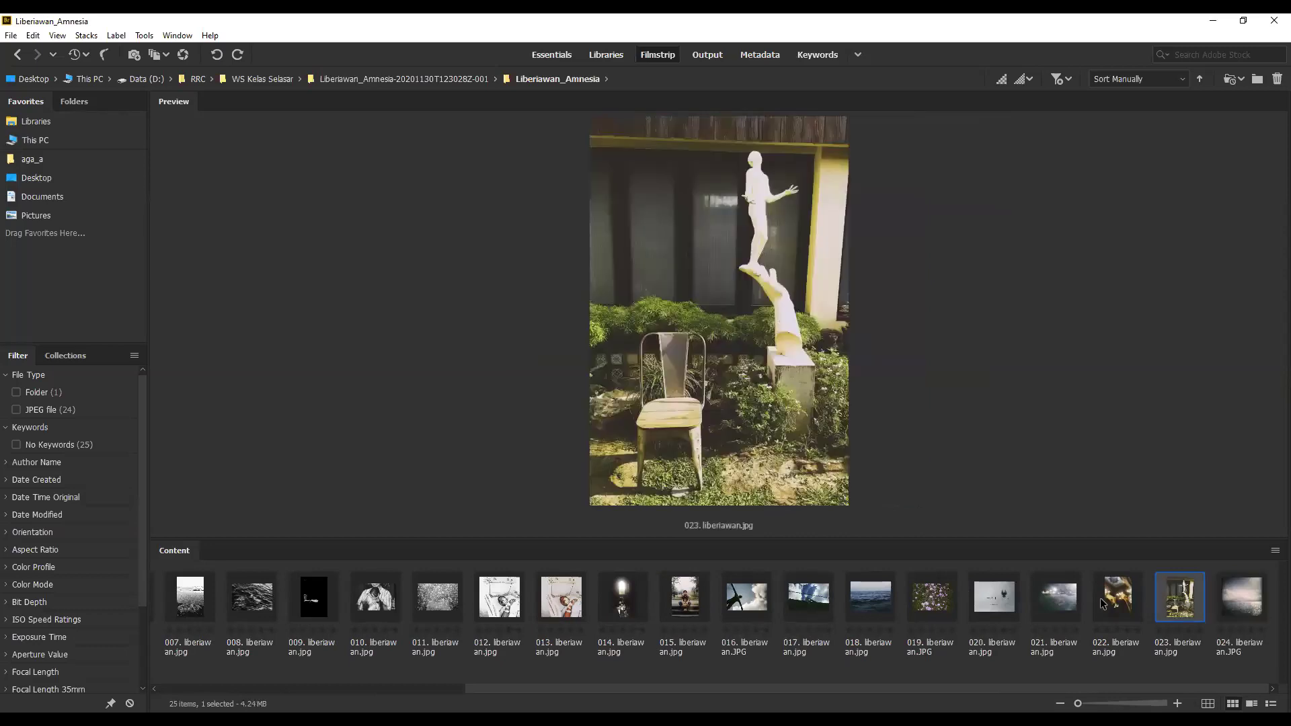
click(1114, 600)
click(1063, 599)
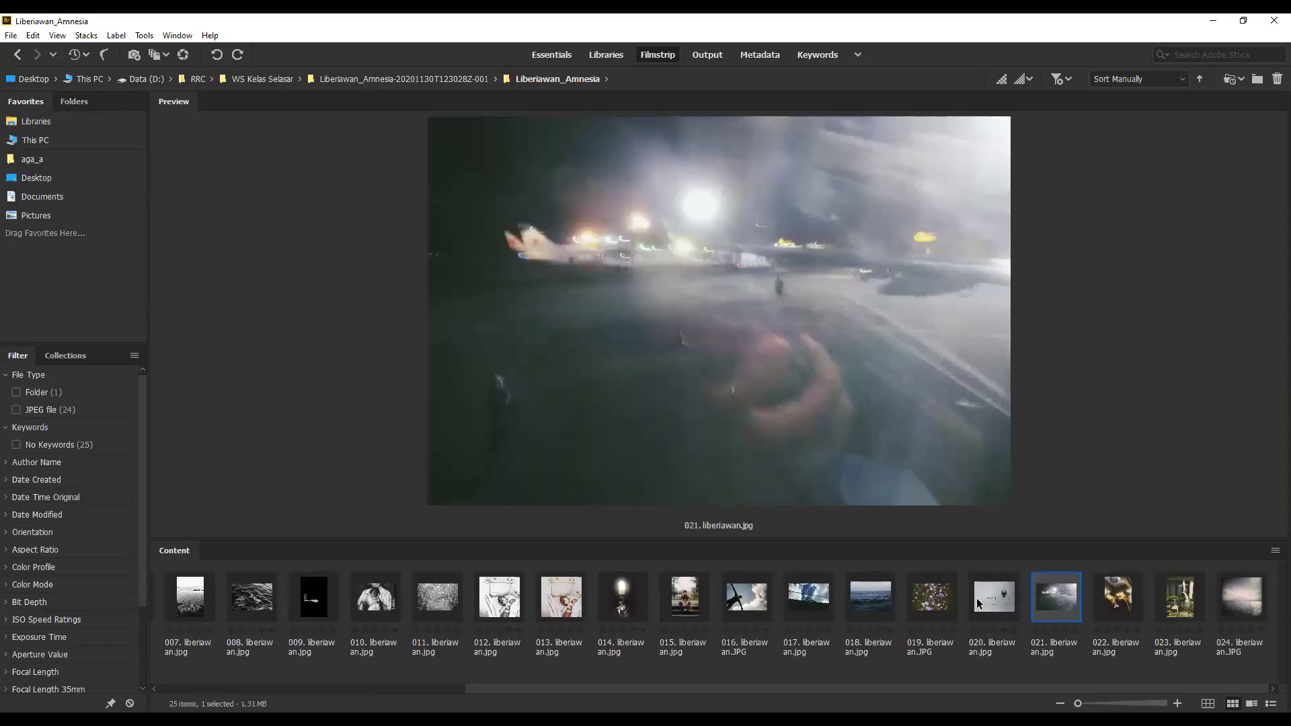
click(1007, 603)
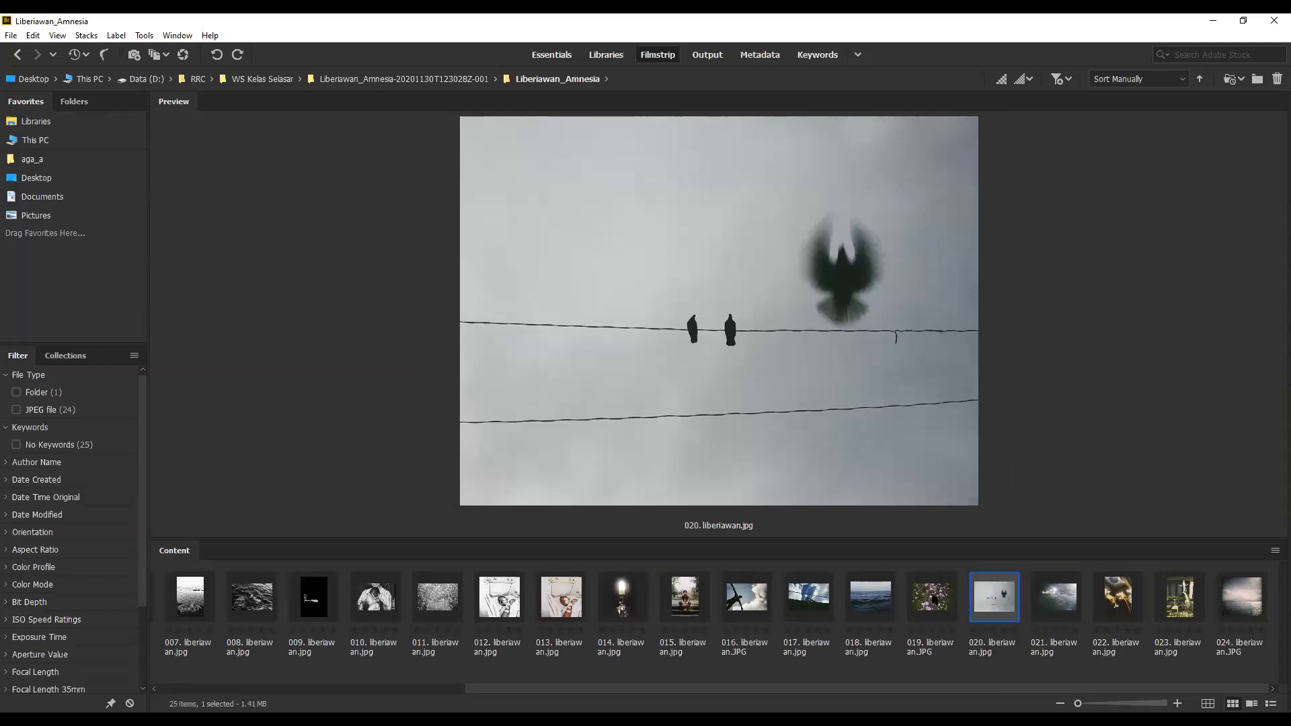
key(Left)
key(Left)
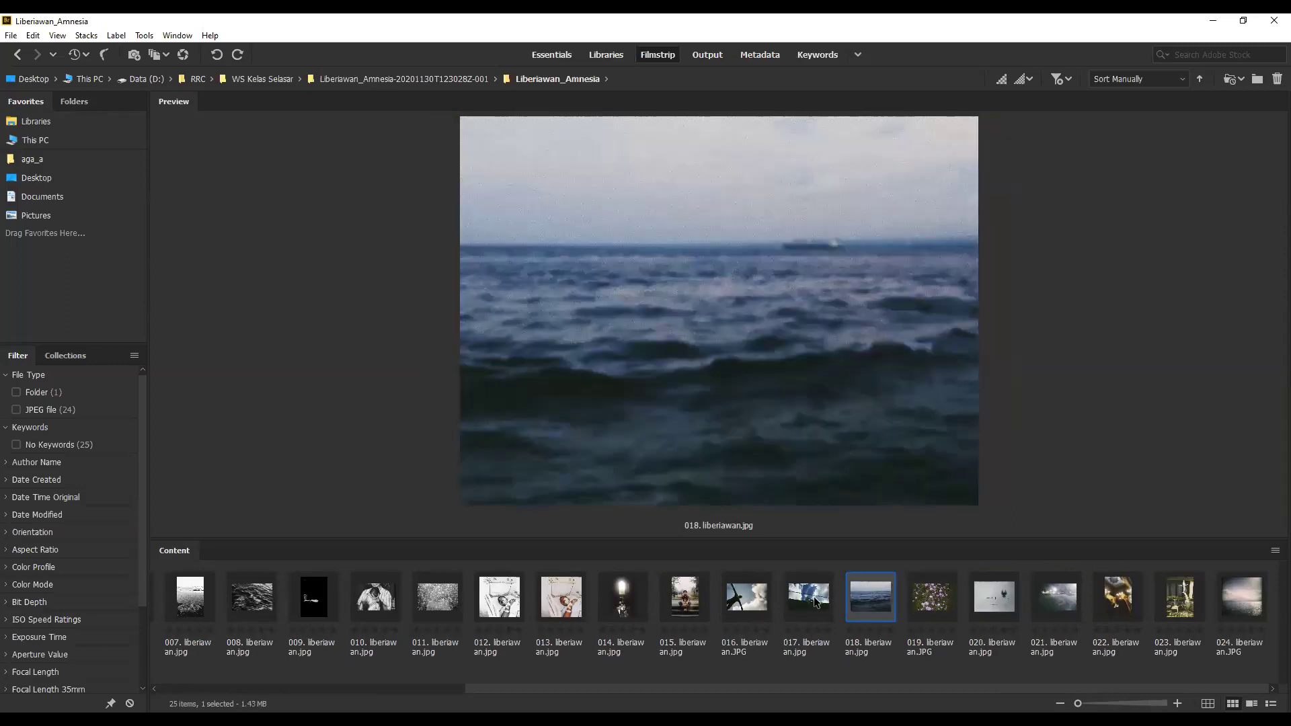
click(814, 596)
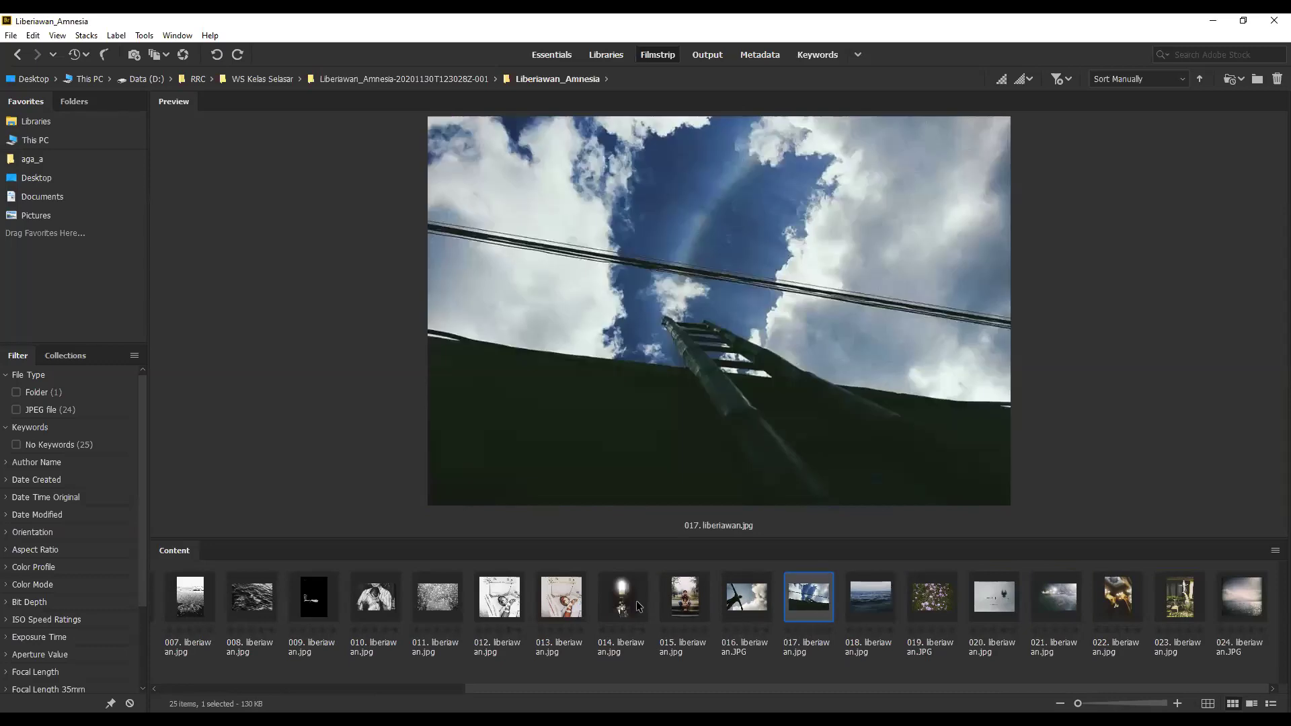
click(637, 606)
Preview photos 012 and 013 side by side and postpone the cache purging choice.
click(509, 602)
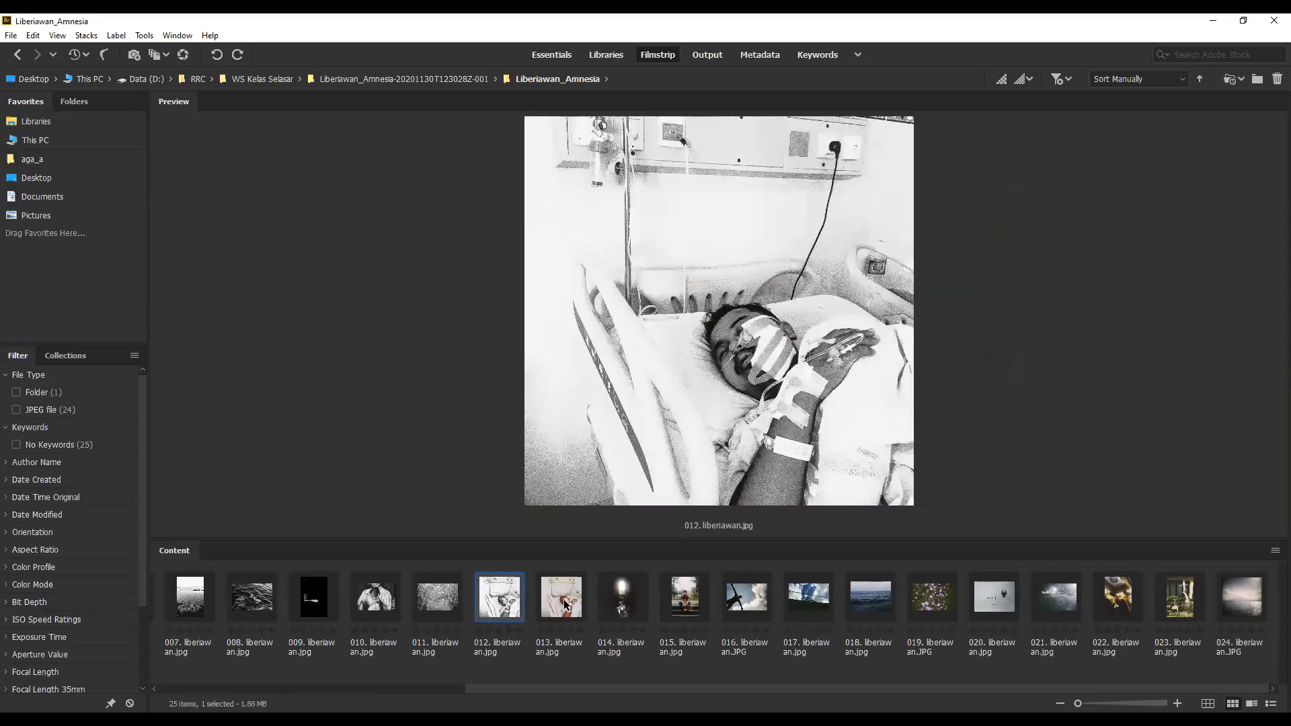
ctrl+click(570, 604)
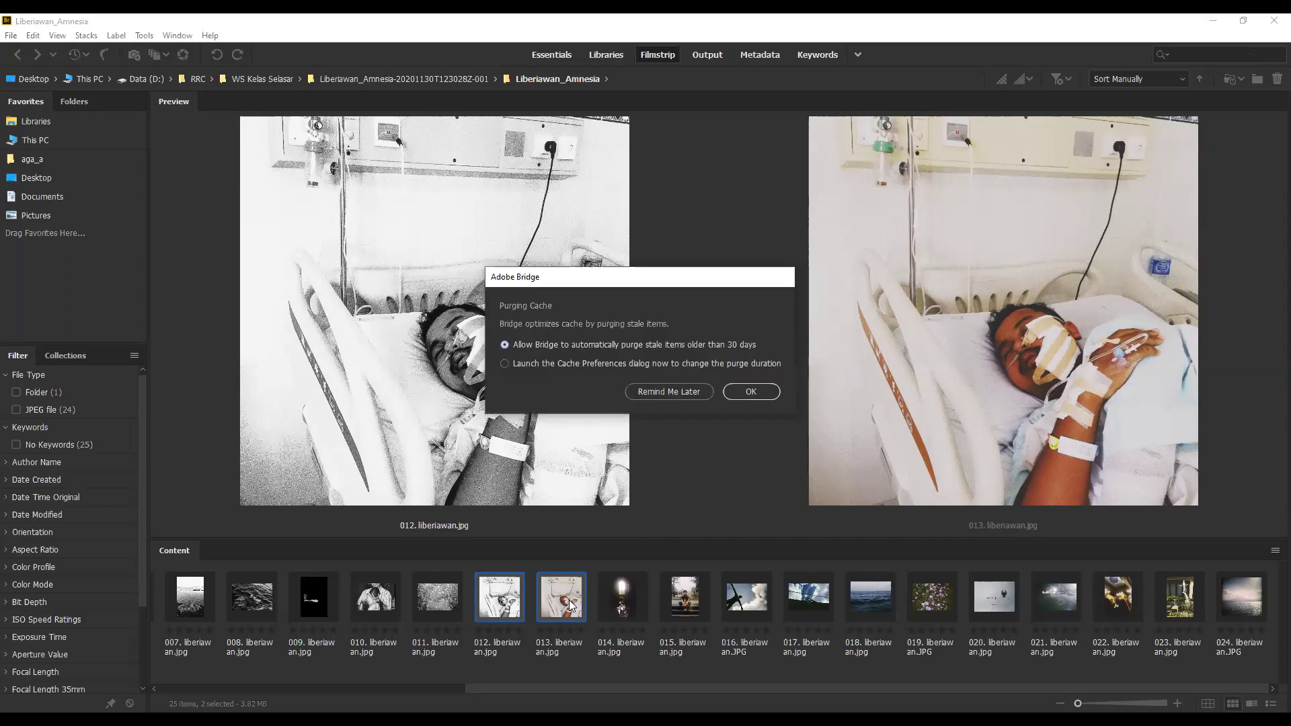
click(700, 392)
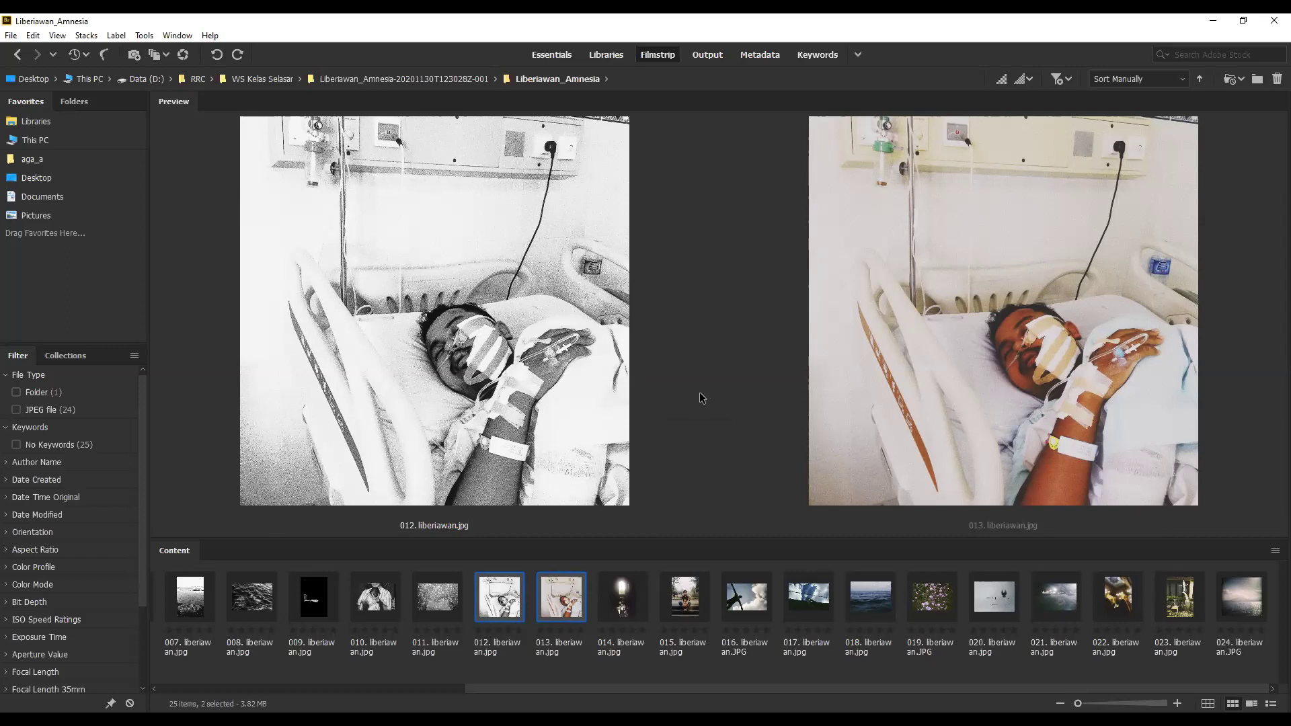
Open the book format folder and preview both pages of Amnesia (Akordion Book).indd, magnifying a detail of page 1.
scroll(340, 638, up, 3)
double_click(193, 629)
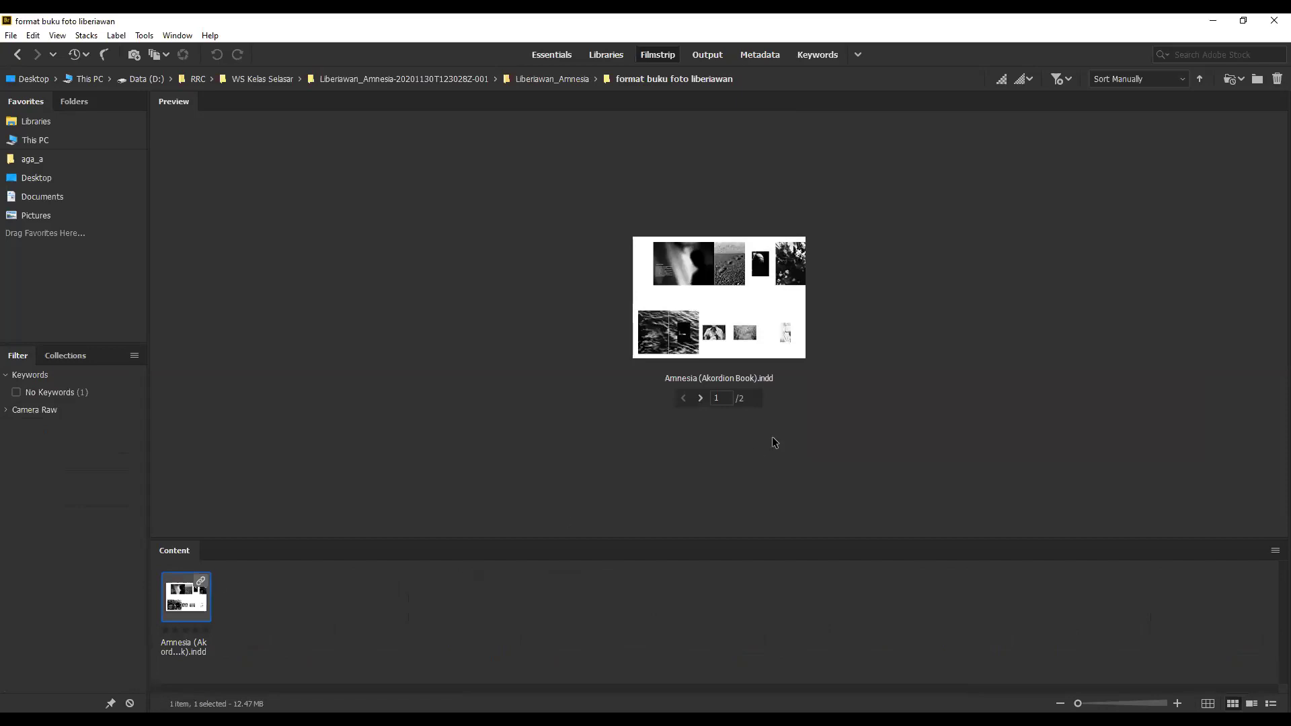
click(722, 276)
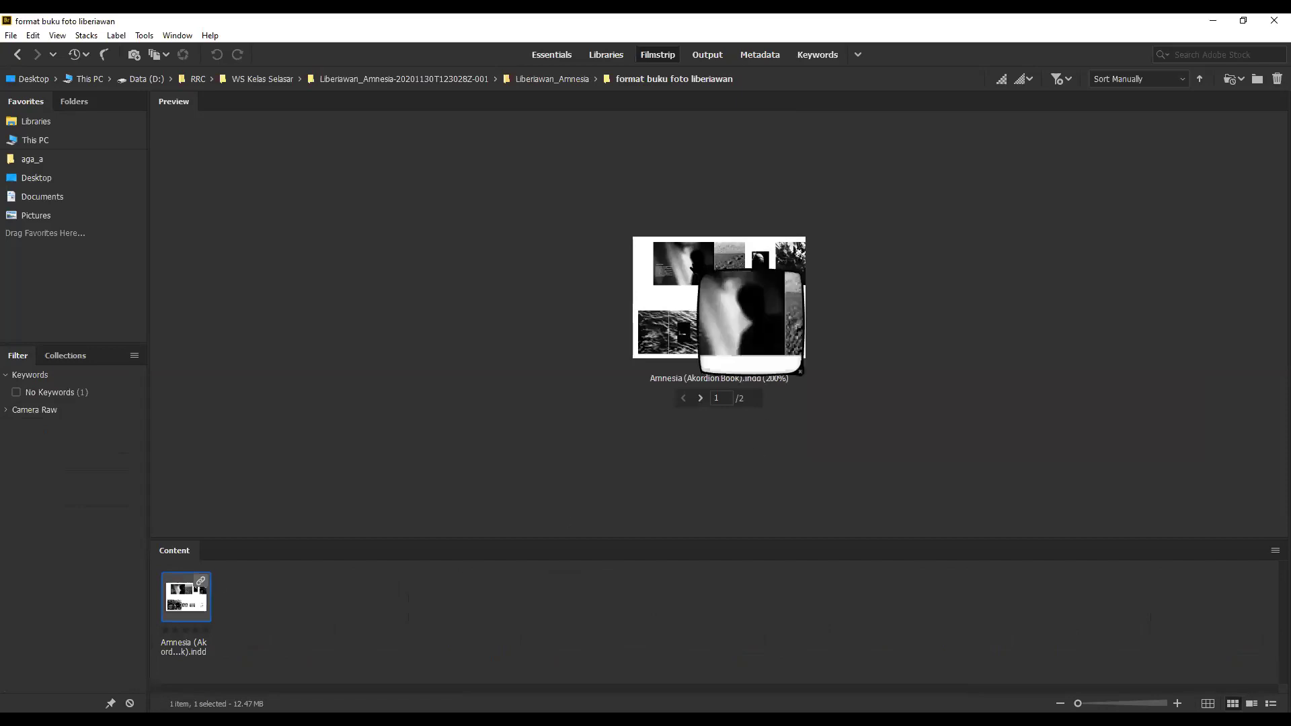
click(800, 332)
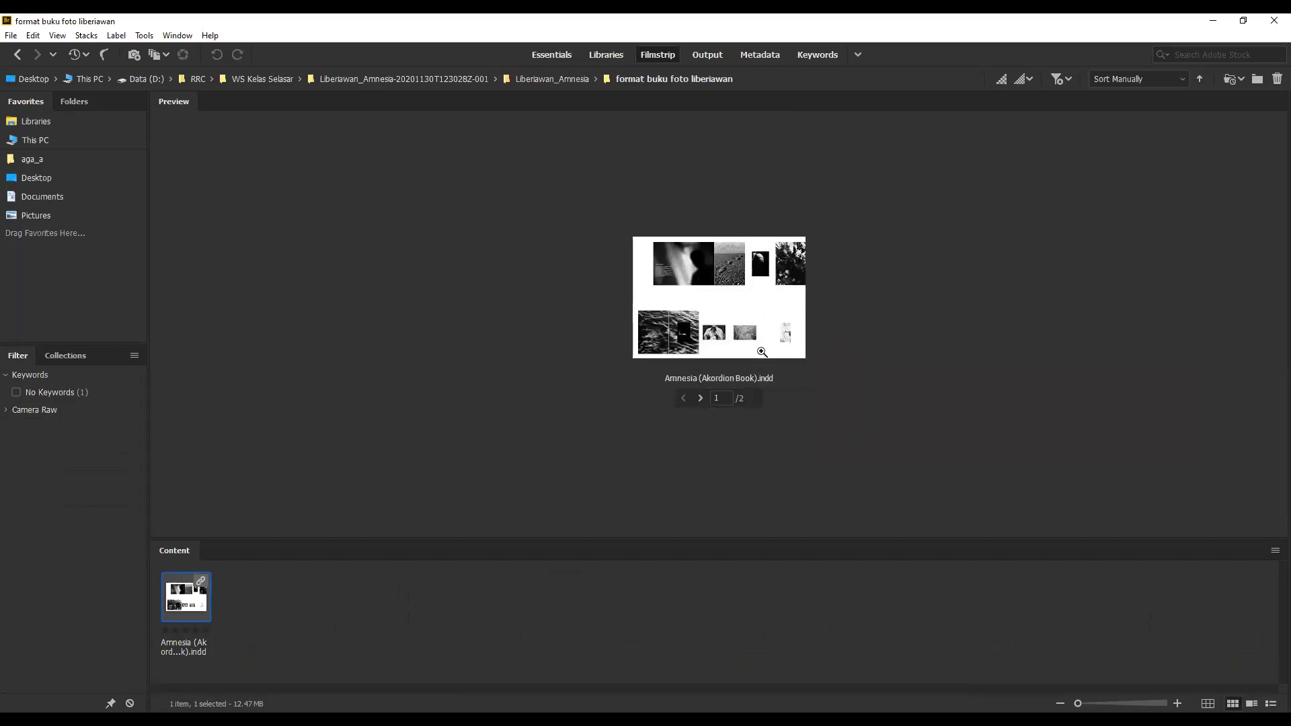
click(699, 399)
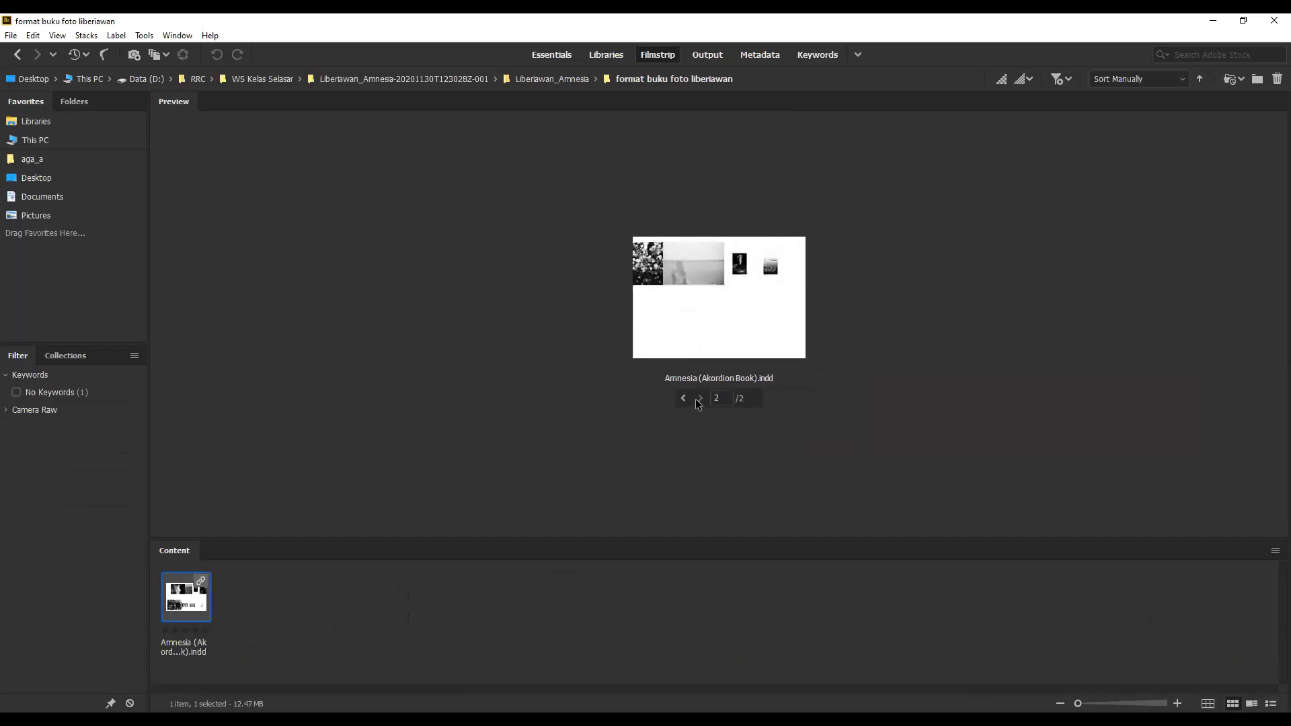
click(685, 398)
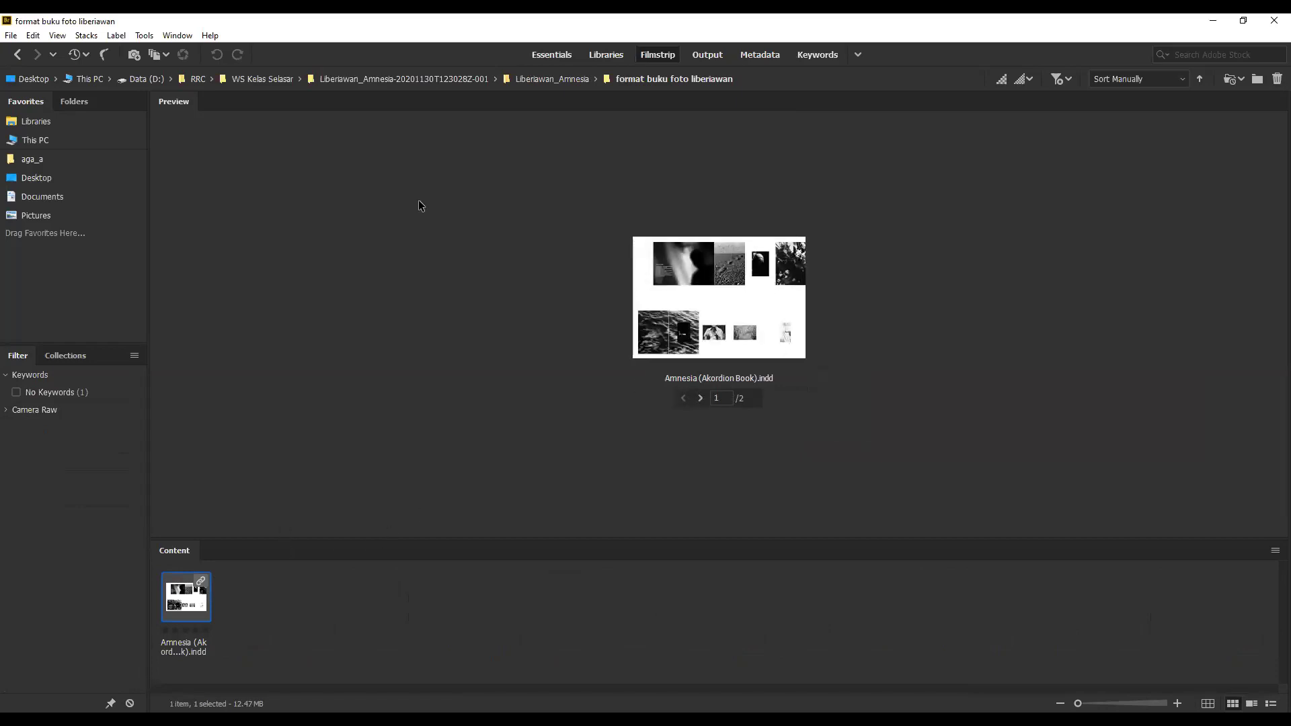
Return to the Amnesia photo folder, preview photo 001, and compare the black-and-white photo 012 with its colour version 013.
click(557, 80)
click(250, 599)
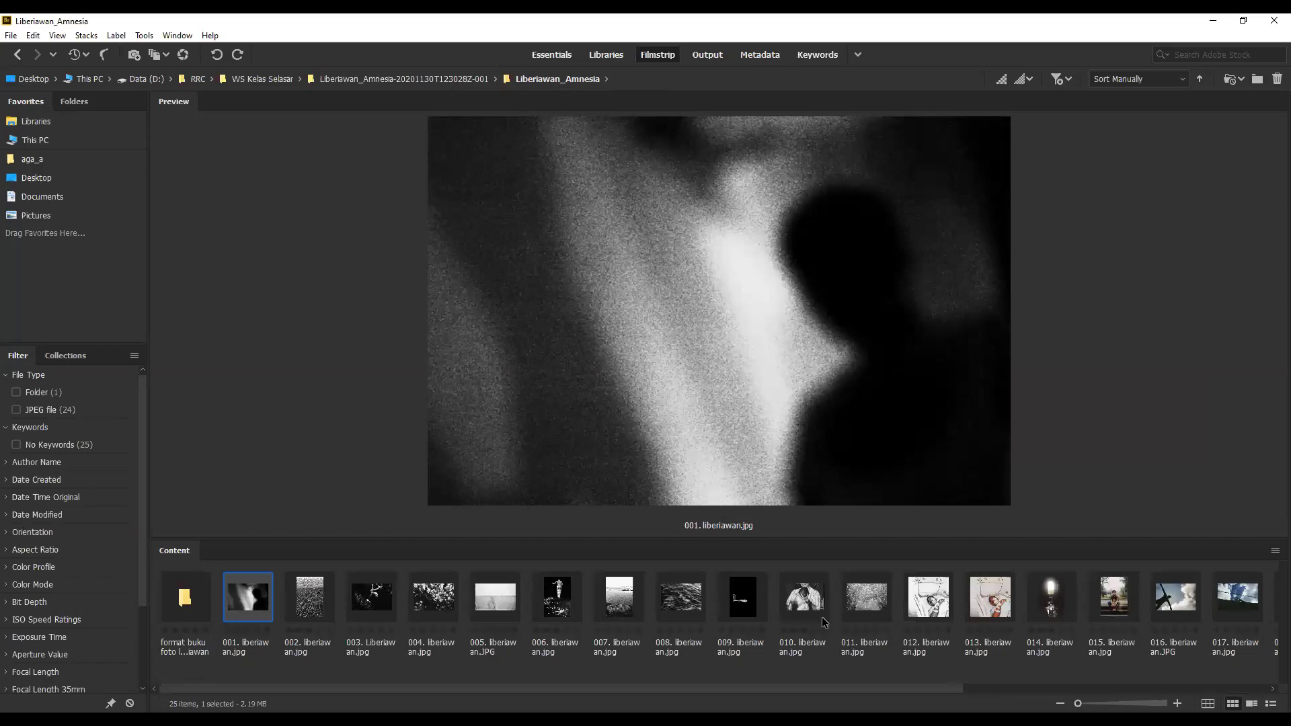
scroll(824, 622, down, 3)
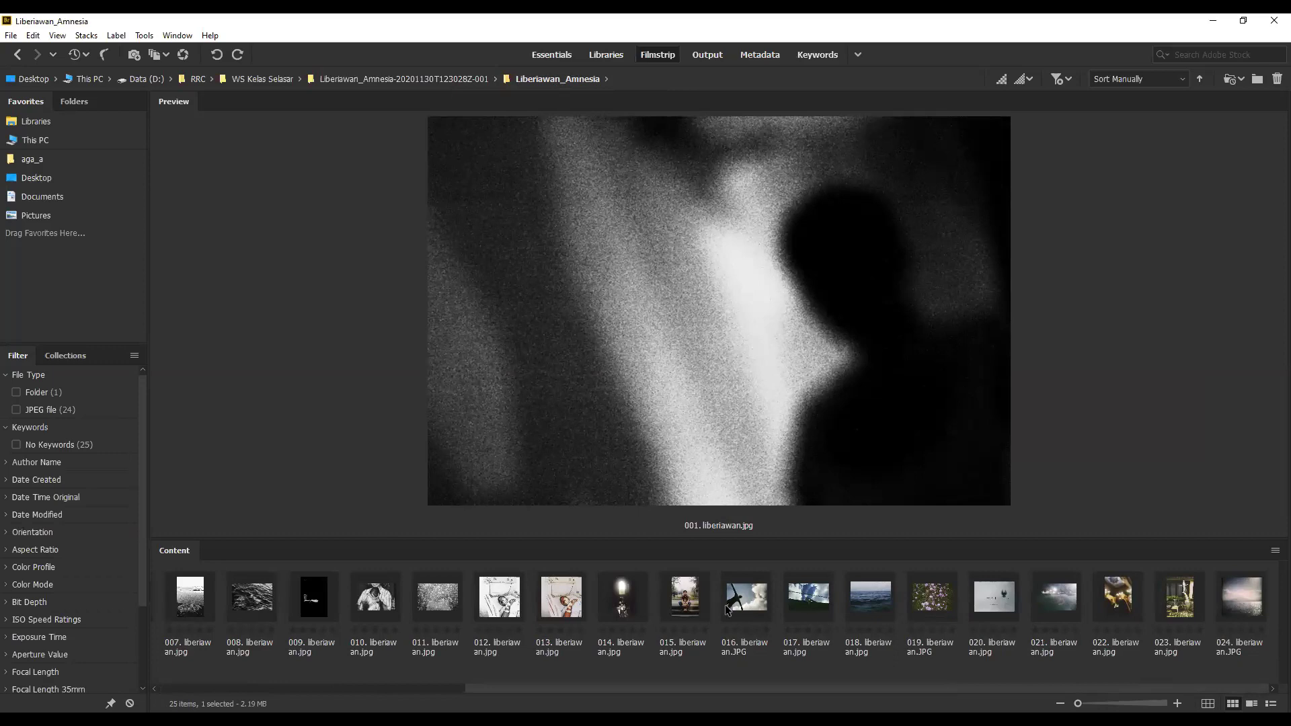
click(497, 602)
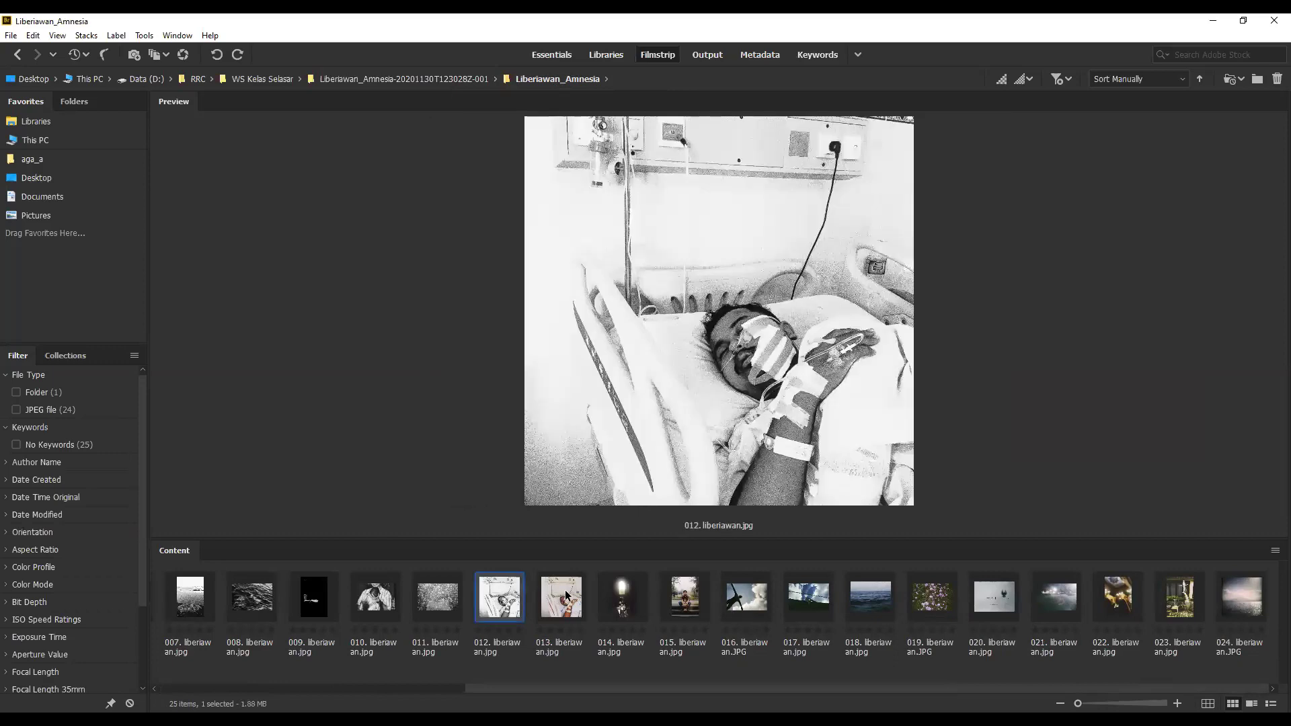
ctrl+click(565, 596)
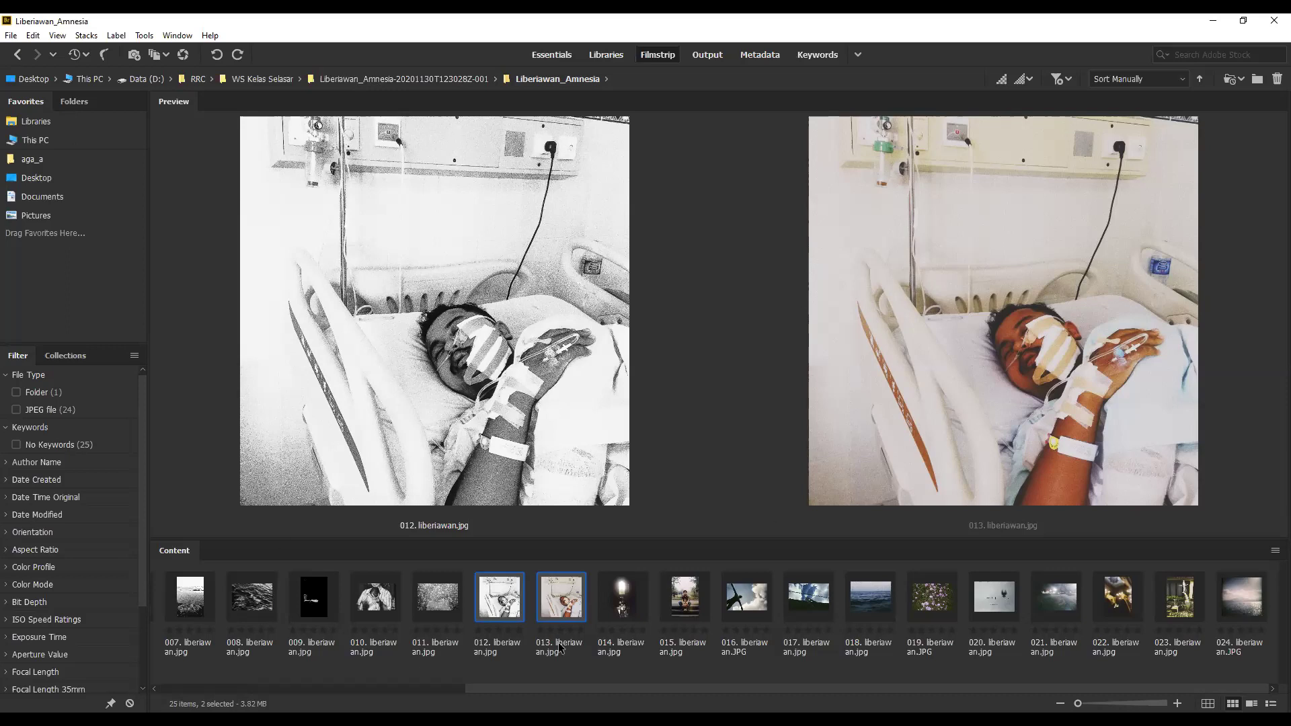
Preview photo 011, then extend the selection through photo 014 to compare the black-and-white to colour transition side by side.
click(433, 602)
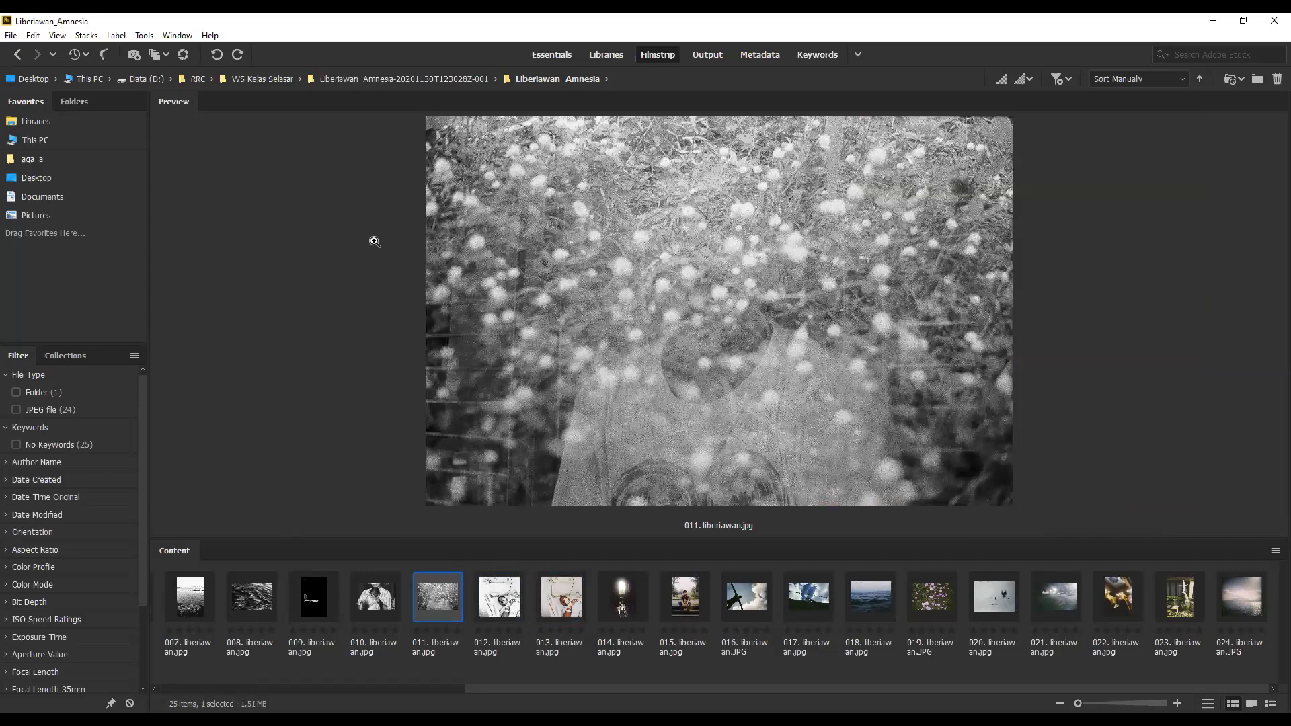
key(shift+Right)
key(shift+Right)
key(shift+Right)
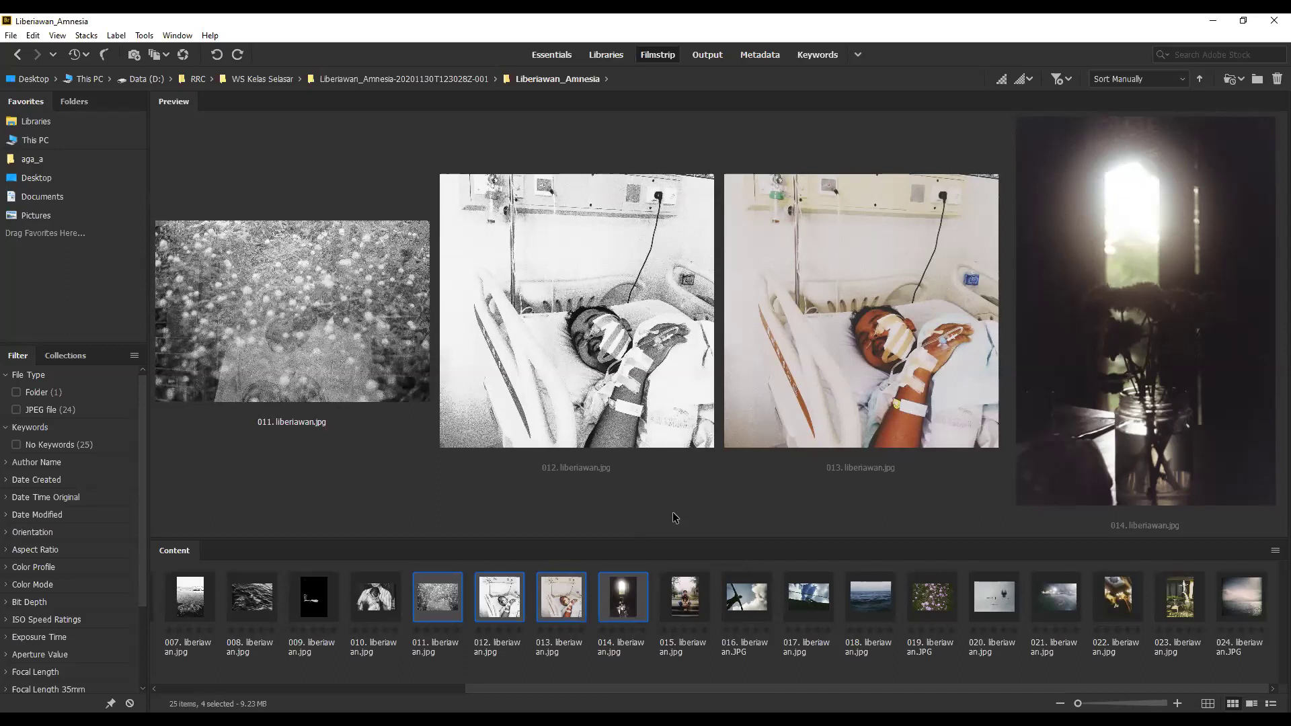
Open the book format folder at the start of the photo sequence and preview Amnesia (Akordion Book).indd.
scroll(715, 644, up, 2)
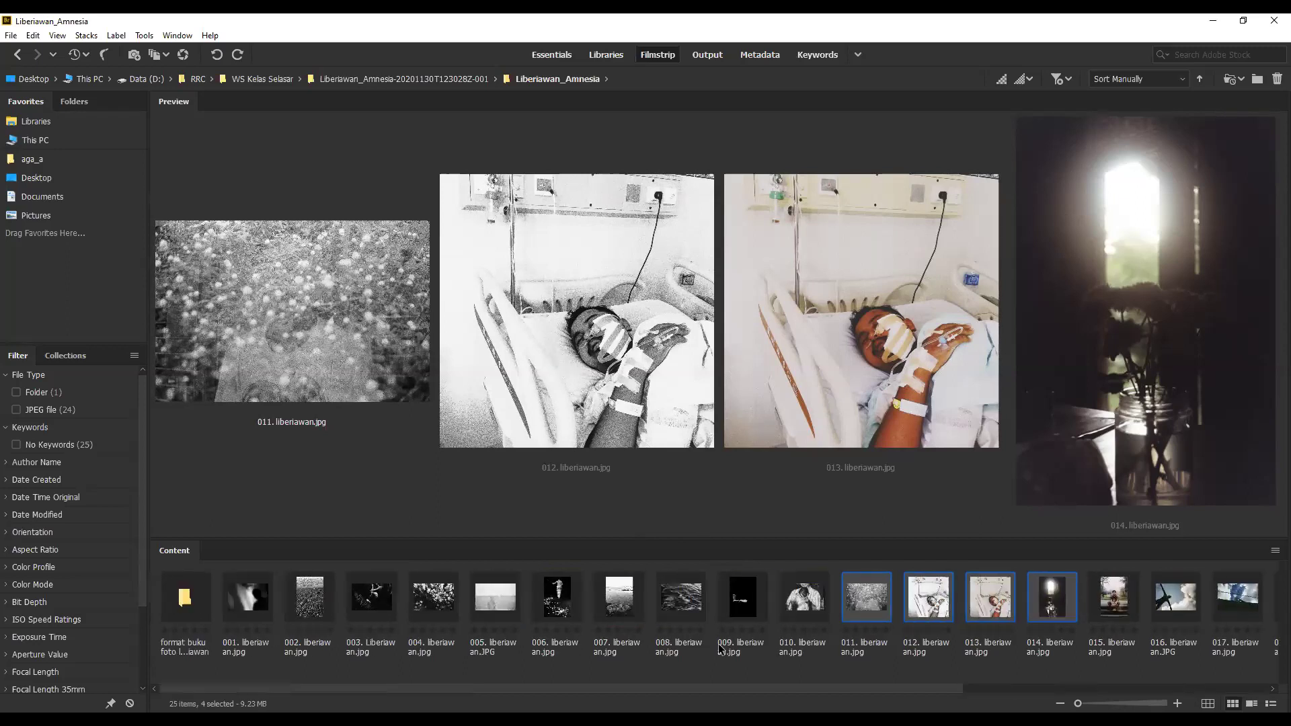
scroll(738, 644, up, 2)
scroll(739, 644, down, 2)
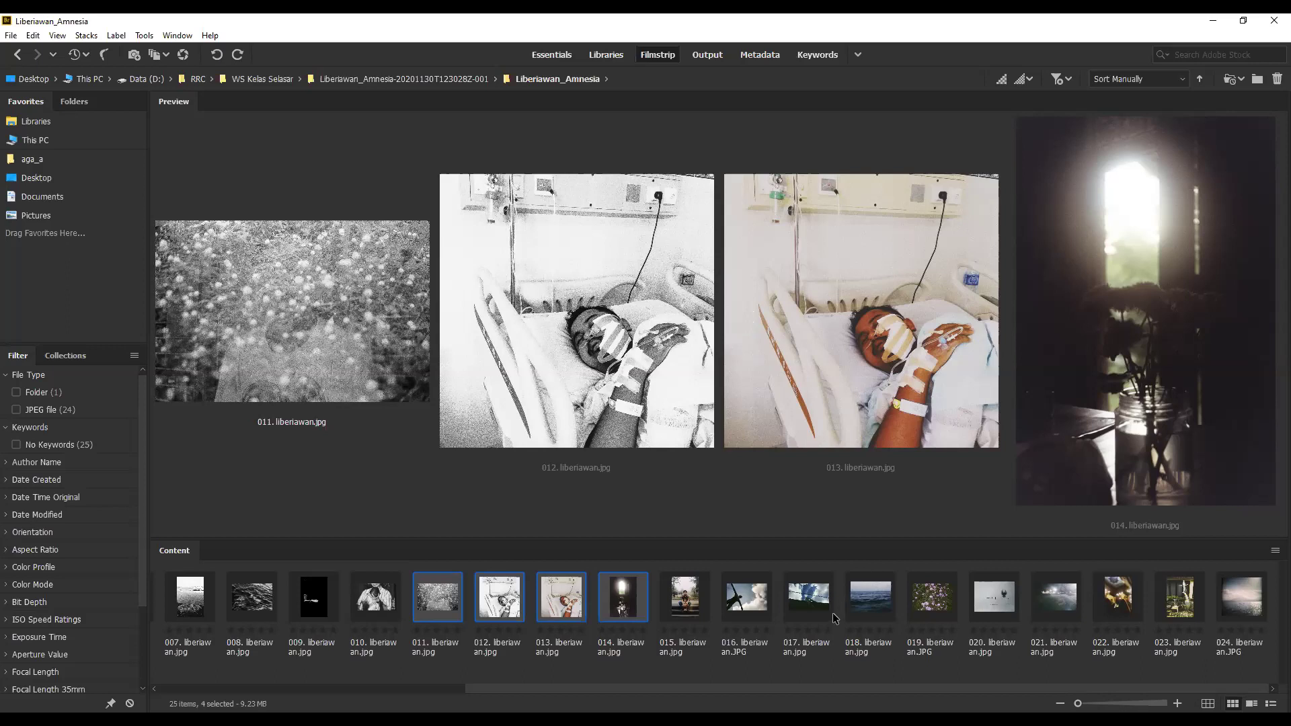
scroll(833, 615, up, 2)
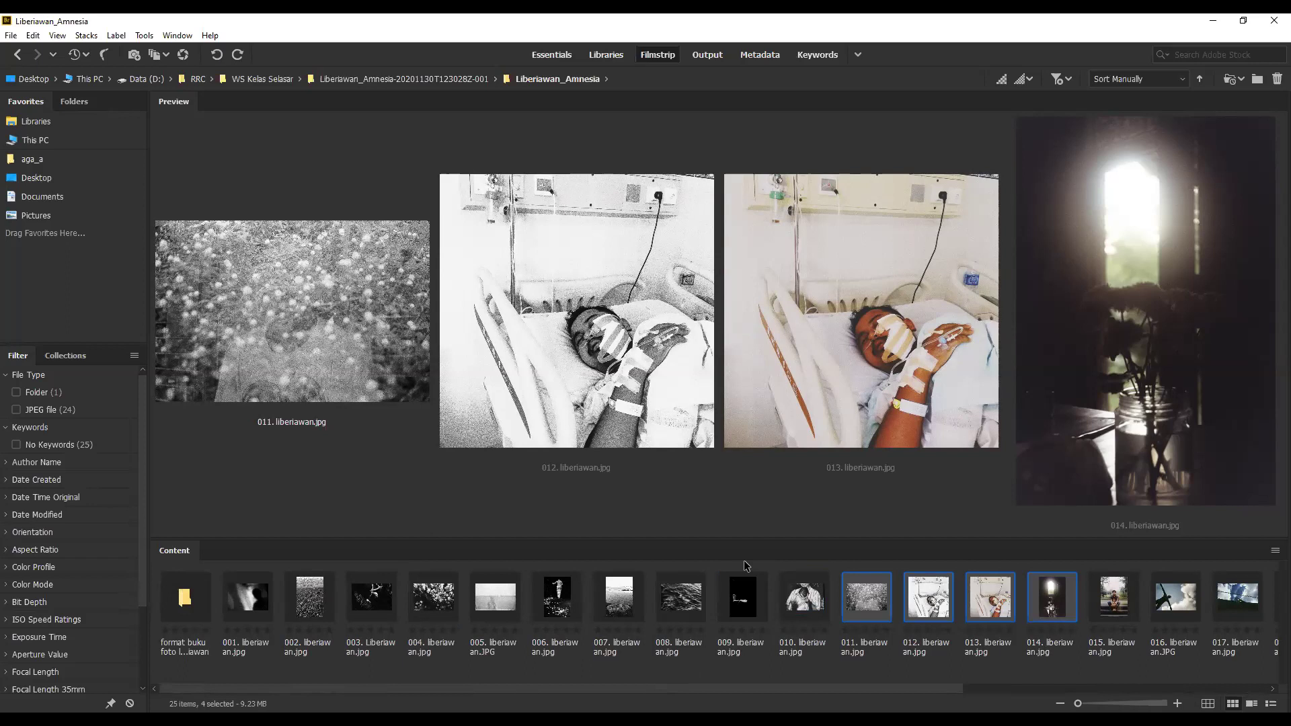
double_click(201, 597)
click(189, 603)
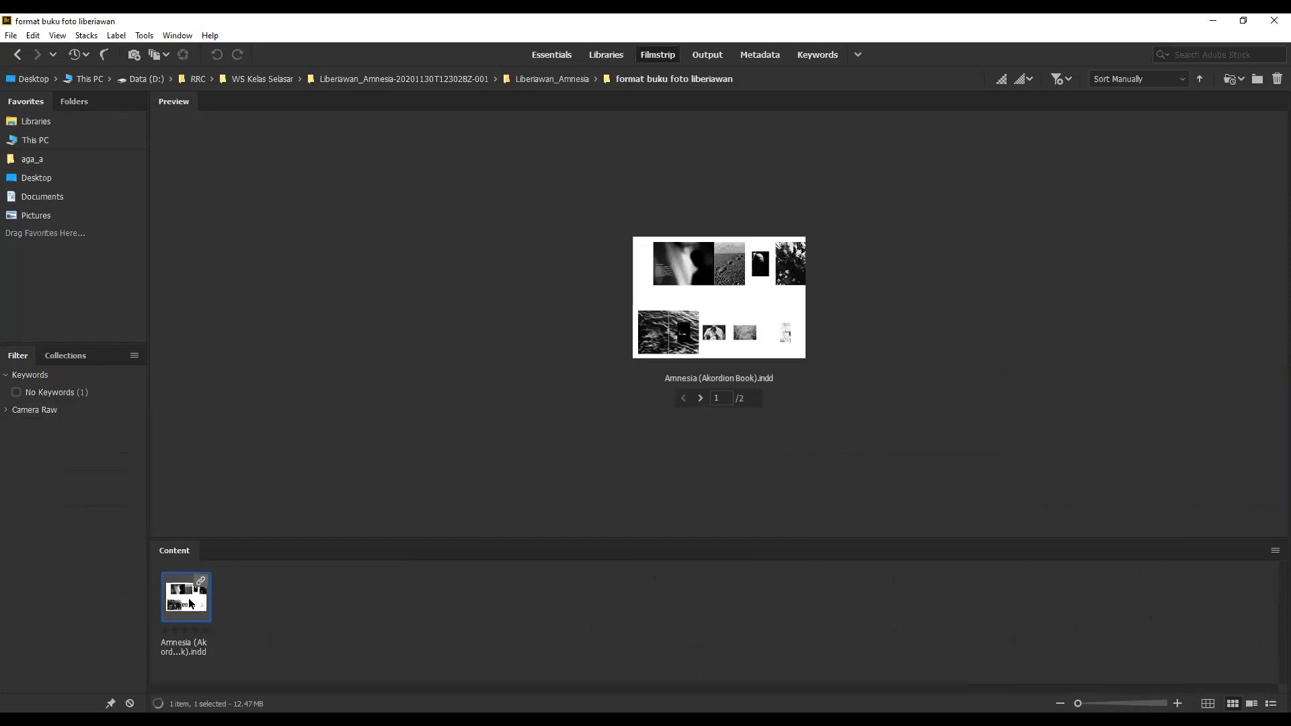
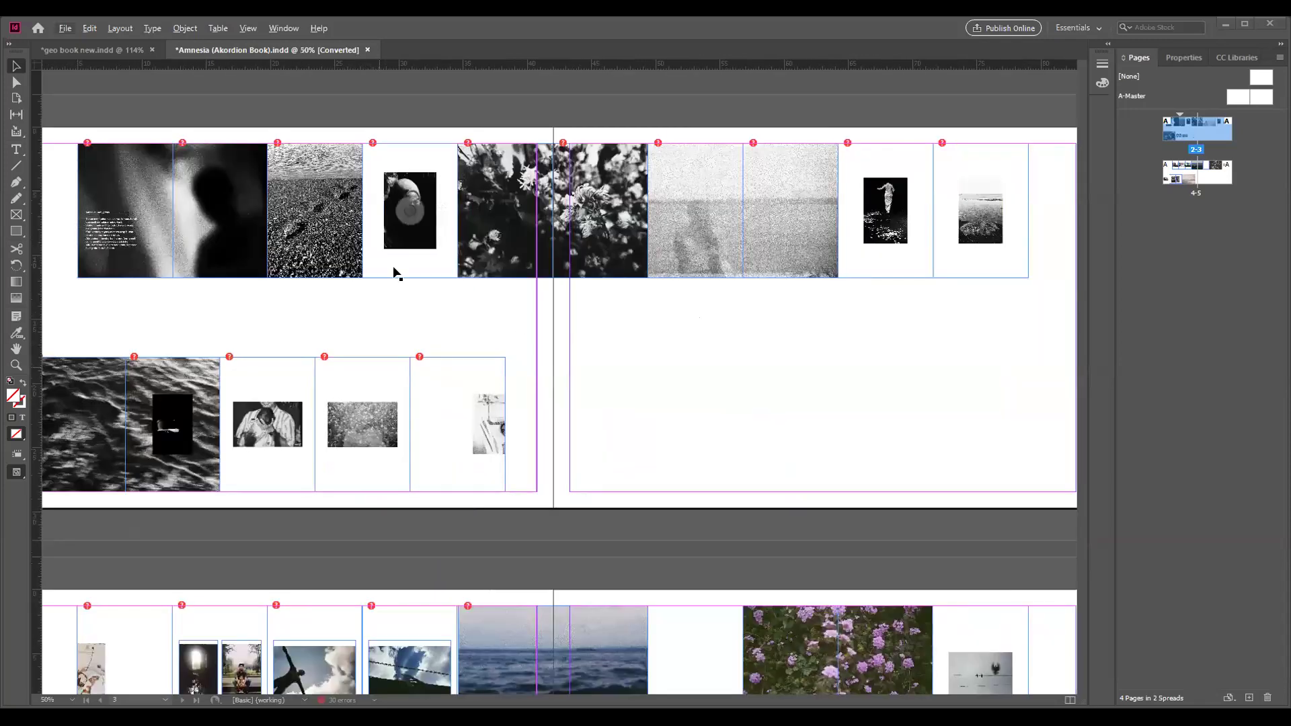
Examine both spreads of the Amnesia accordion layout in InDesign, with the first full spread fitted to the window.
key(ctrl+minus)
key(ctrl+minus)
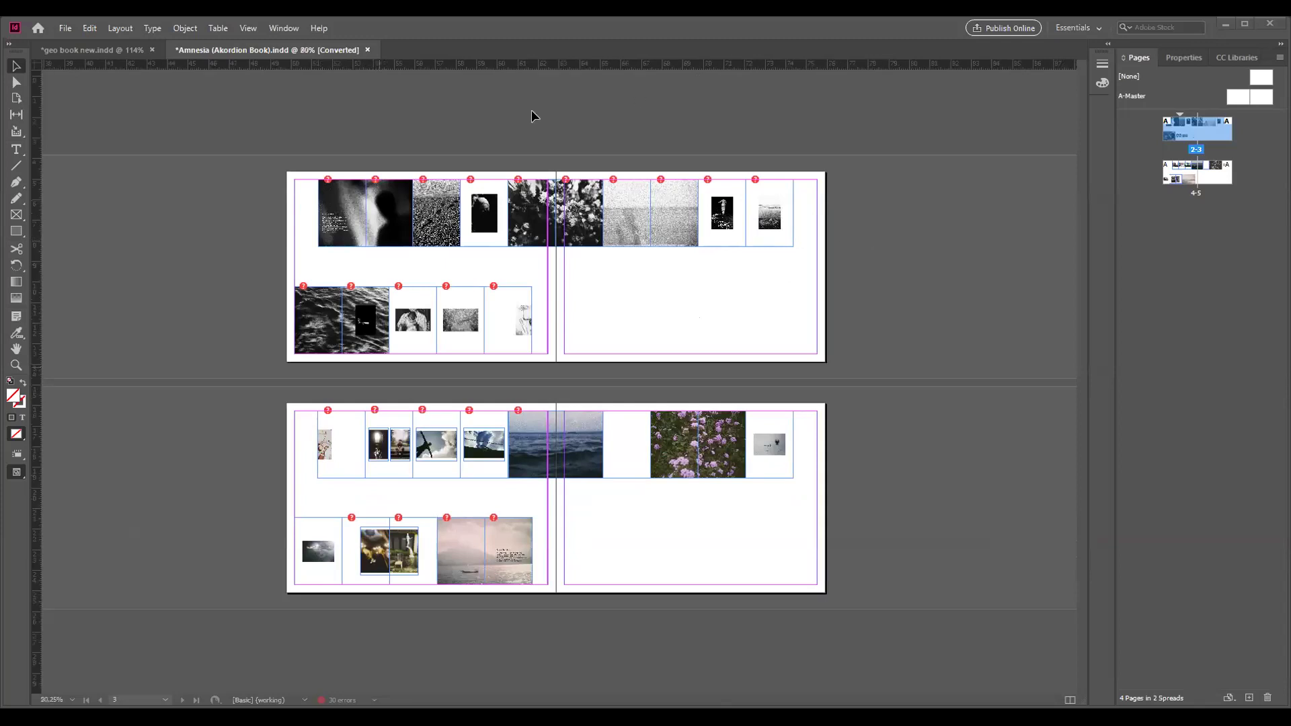
key(ctrl+0)
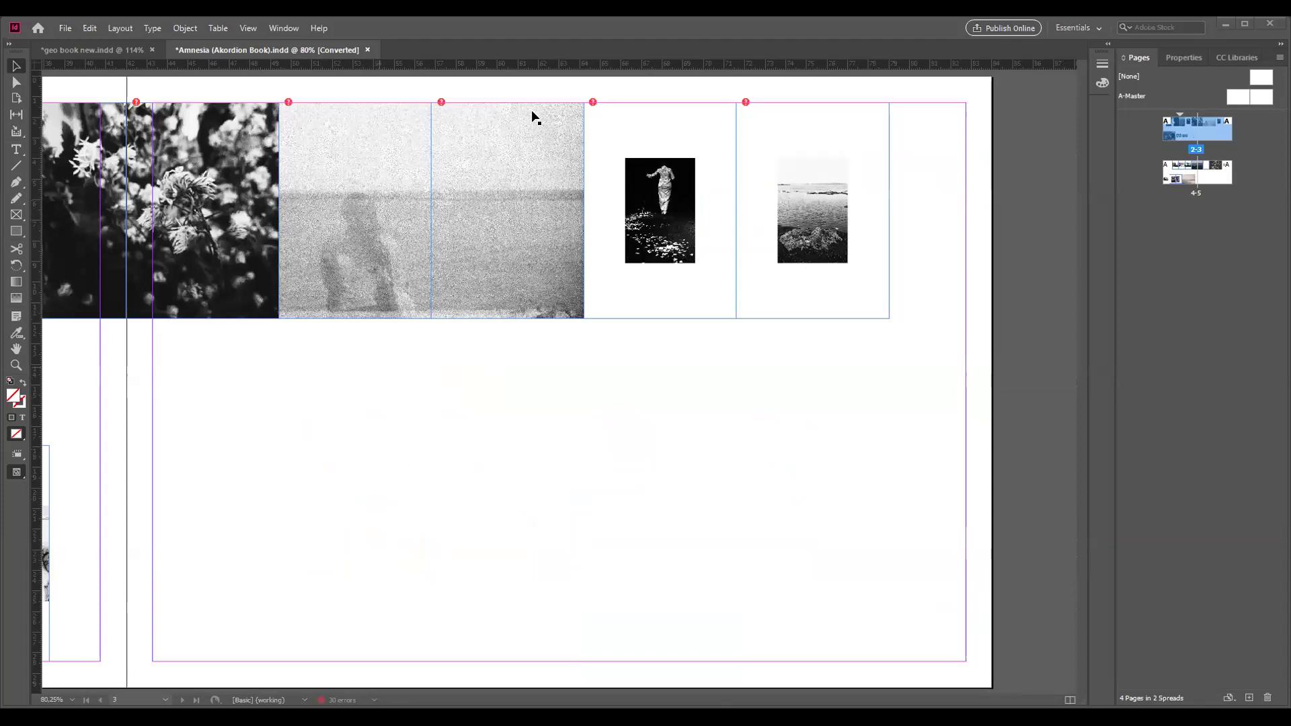
key(ctrl+alt+0)
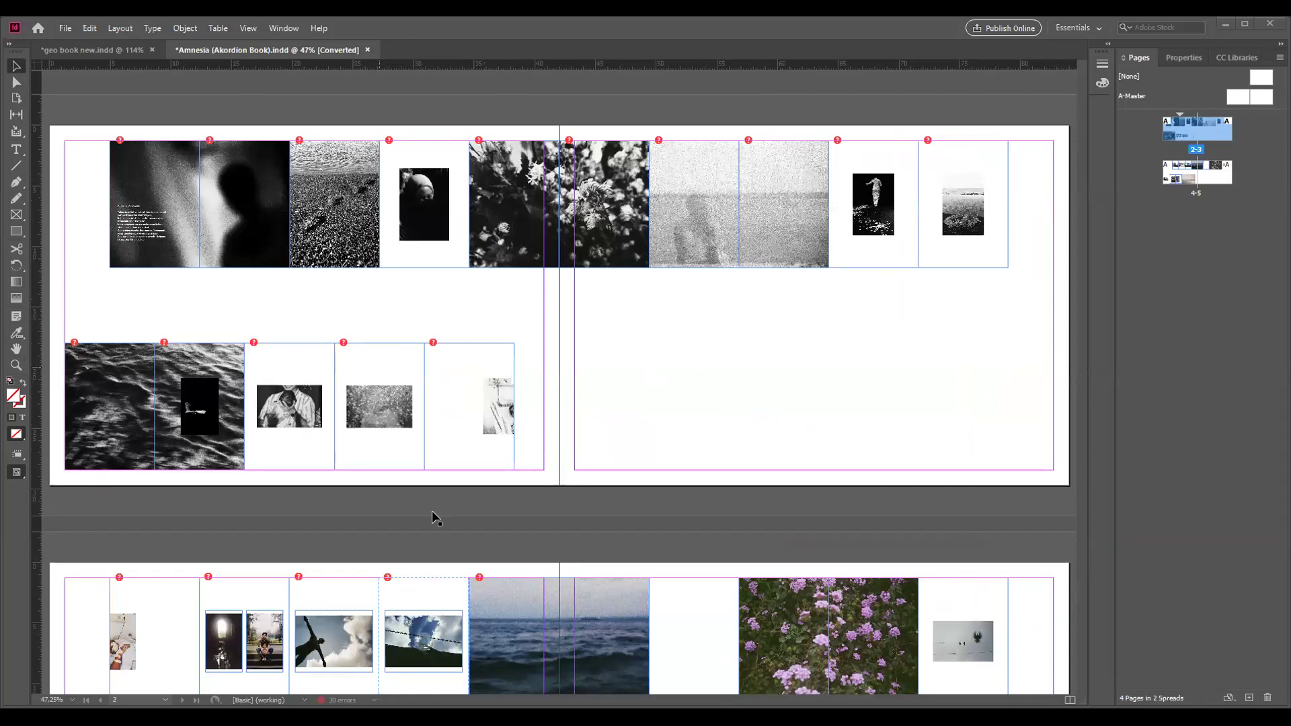
scroll(832, 386, down, 1)
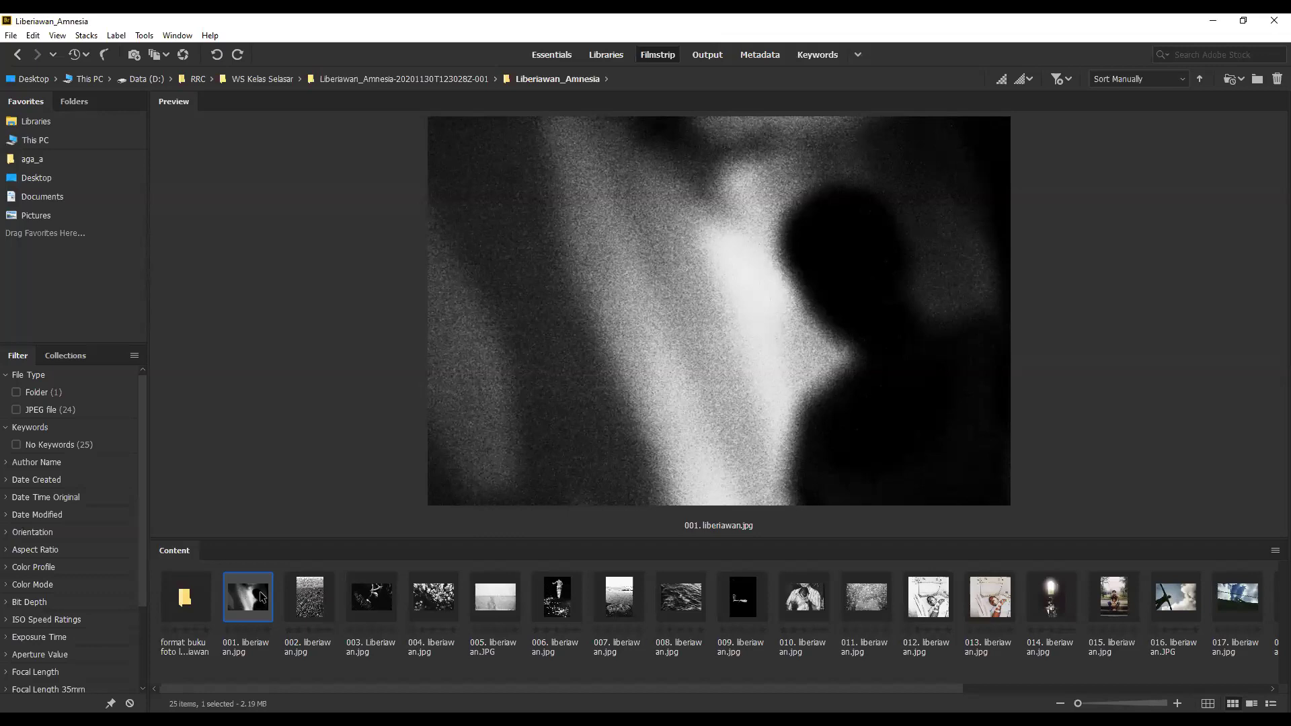
Preview the black-and-white photos 002 to 005 one after another in the Amnesia folder.
scroll(264, 595, down, 3)
scroll(264, 590, up, 3)
key(Right)
key(Right)
key(Right)
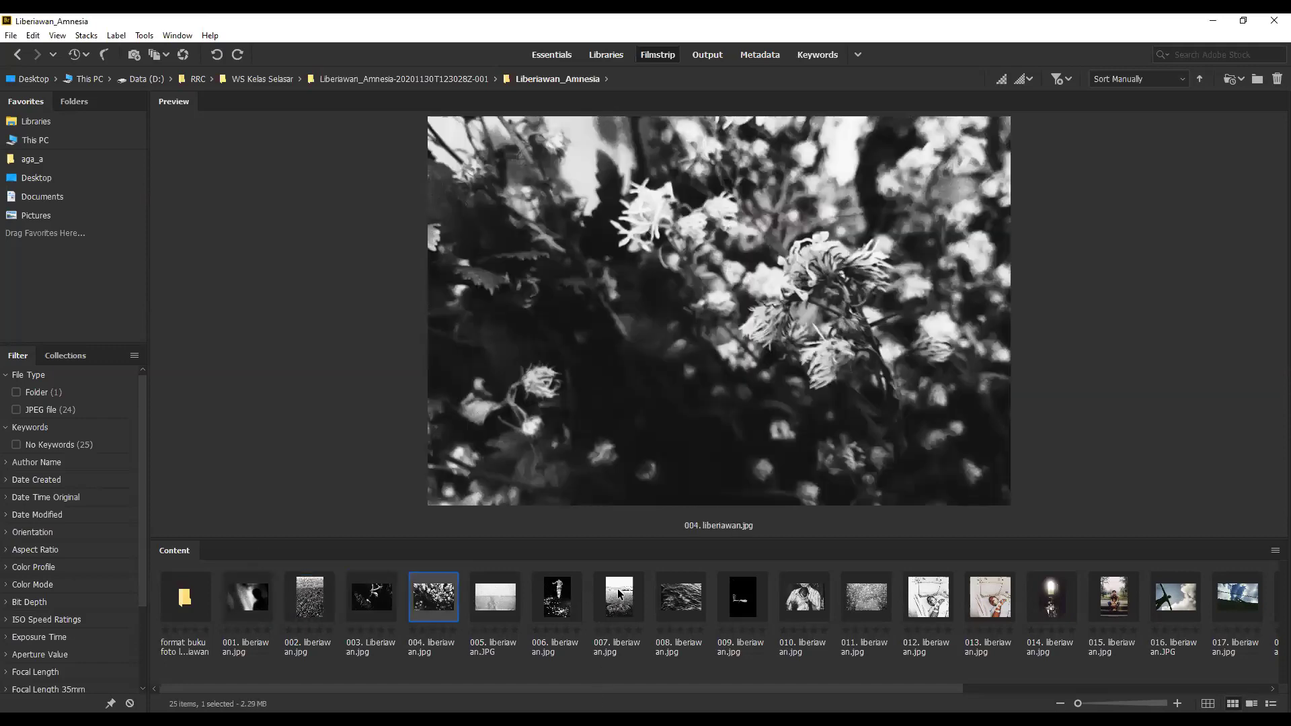
key(Right)
Preview photos 009 to 017 in sequence, passing from the black-and-white images into the colour images.
click(734, 594)
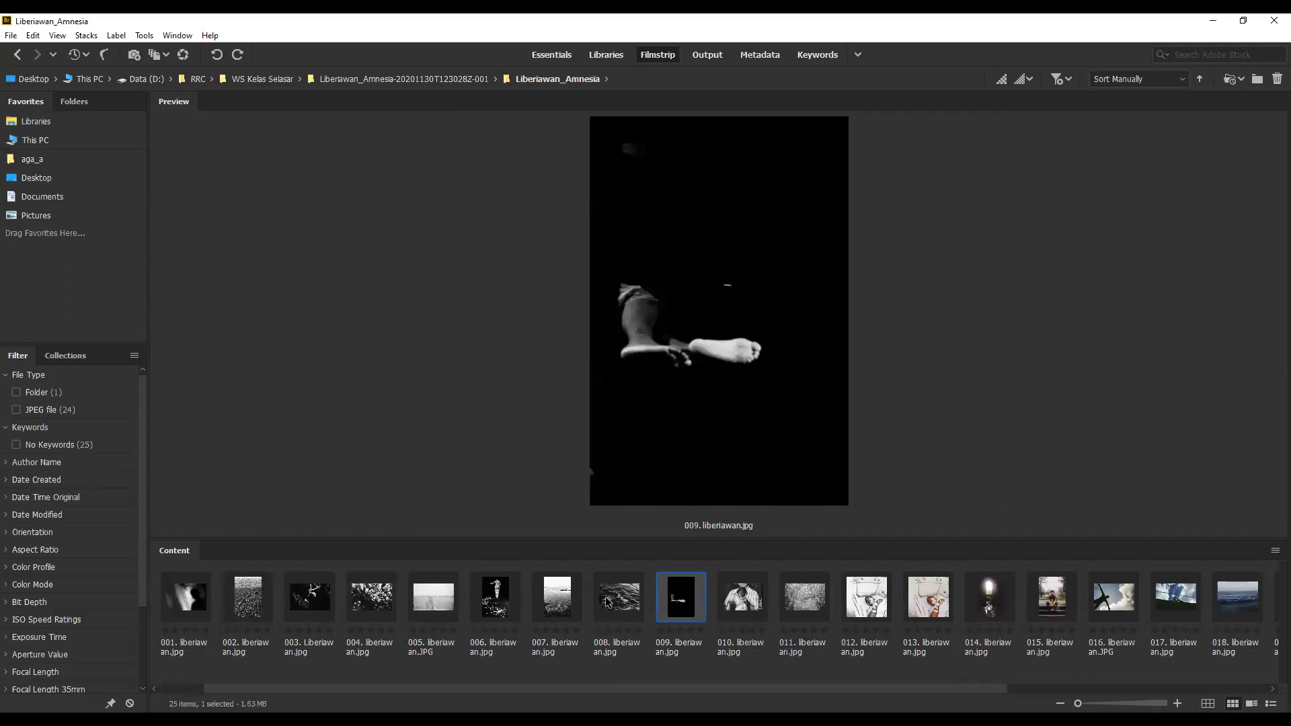
scroll(736, 595, down, 2)
key(Right)
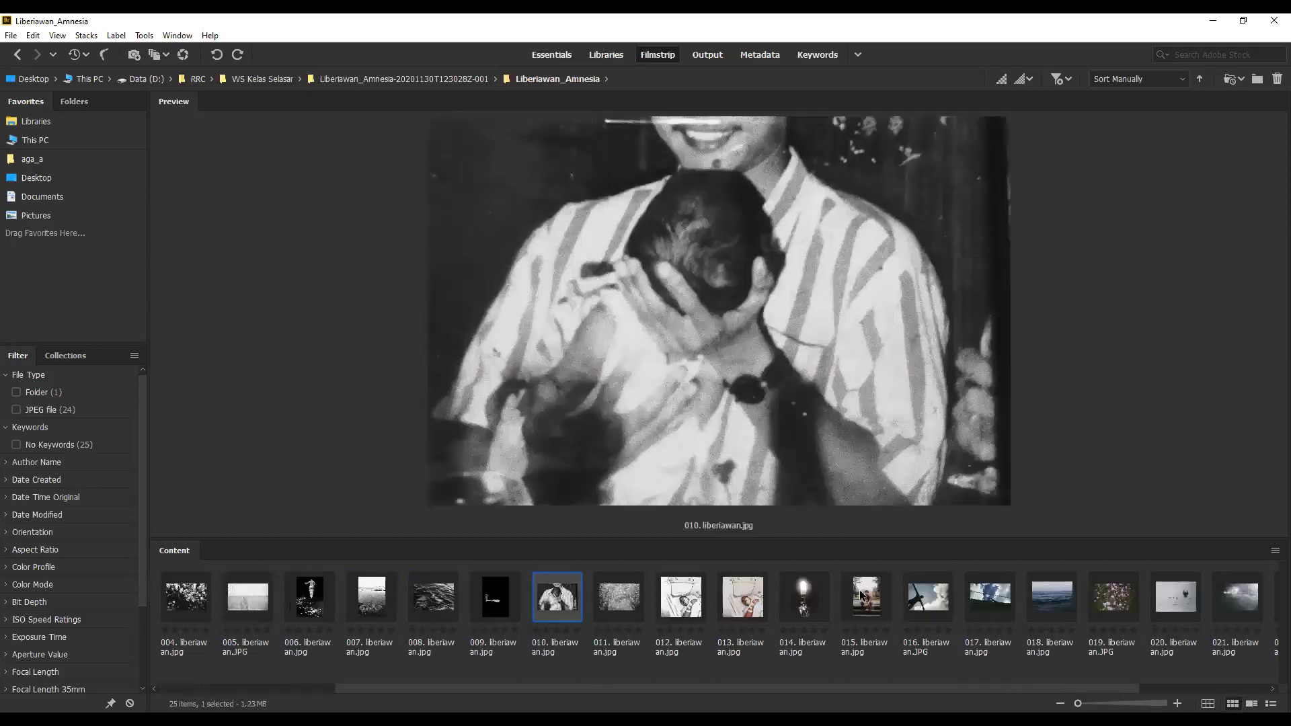
key(Right)
key(Right)
key(Right)
key(Right)
key(Right)
key(Right)
key(Right)
key(Right)
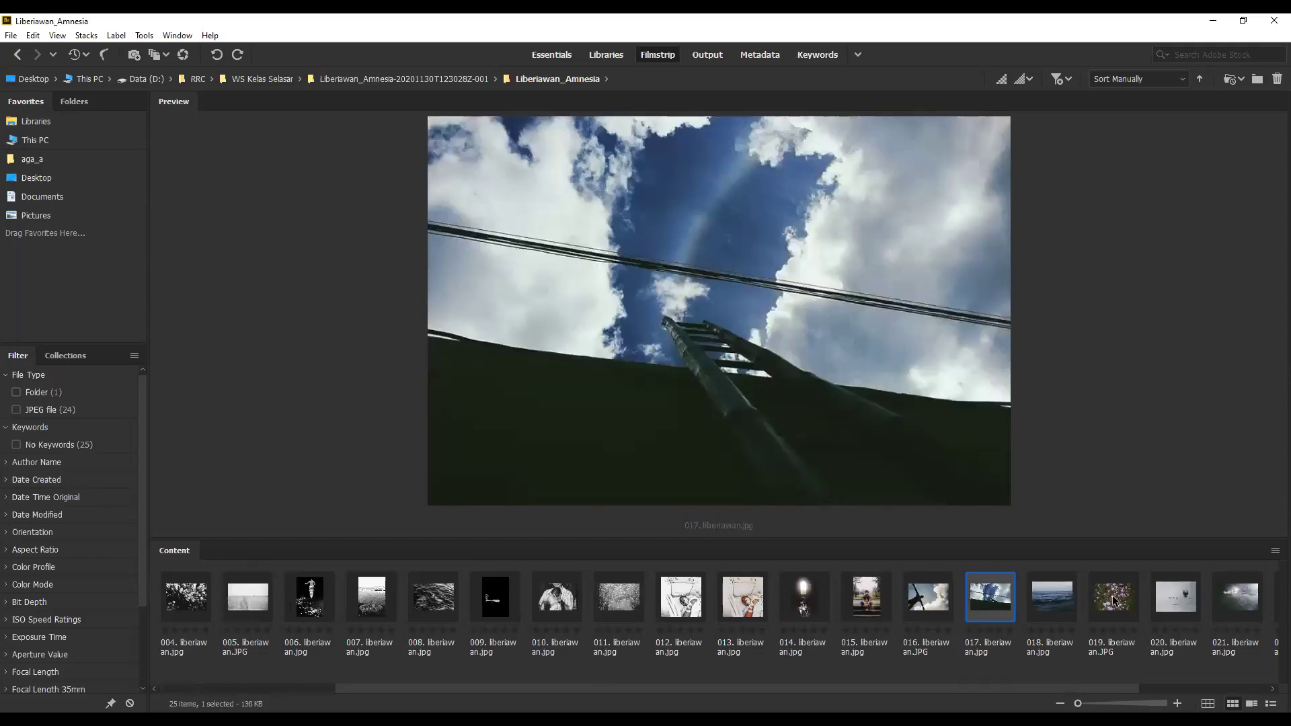
Preview the closing colour photos from 021 to 024.
click(1219, 597)
scroll(1218, 597, down, 2)
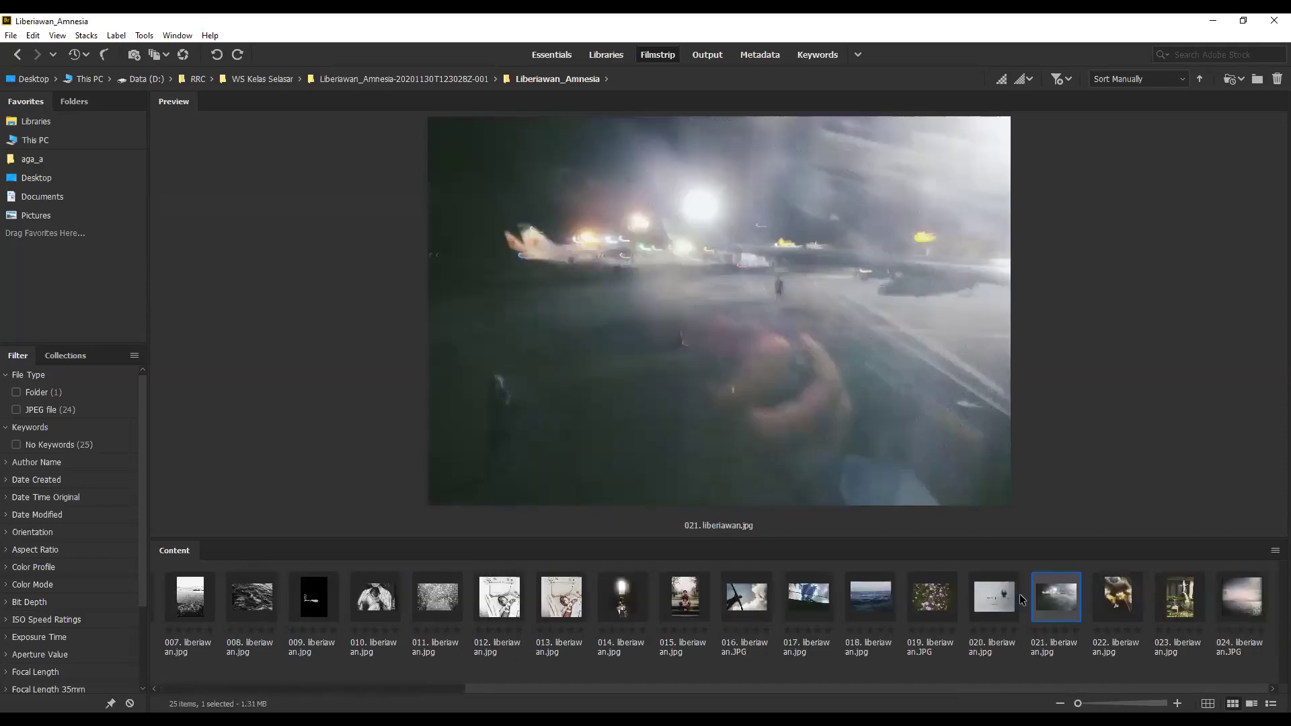
key(Right)
key(Right)
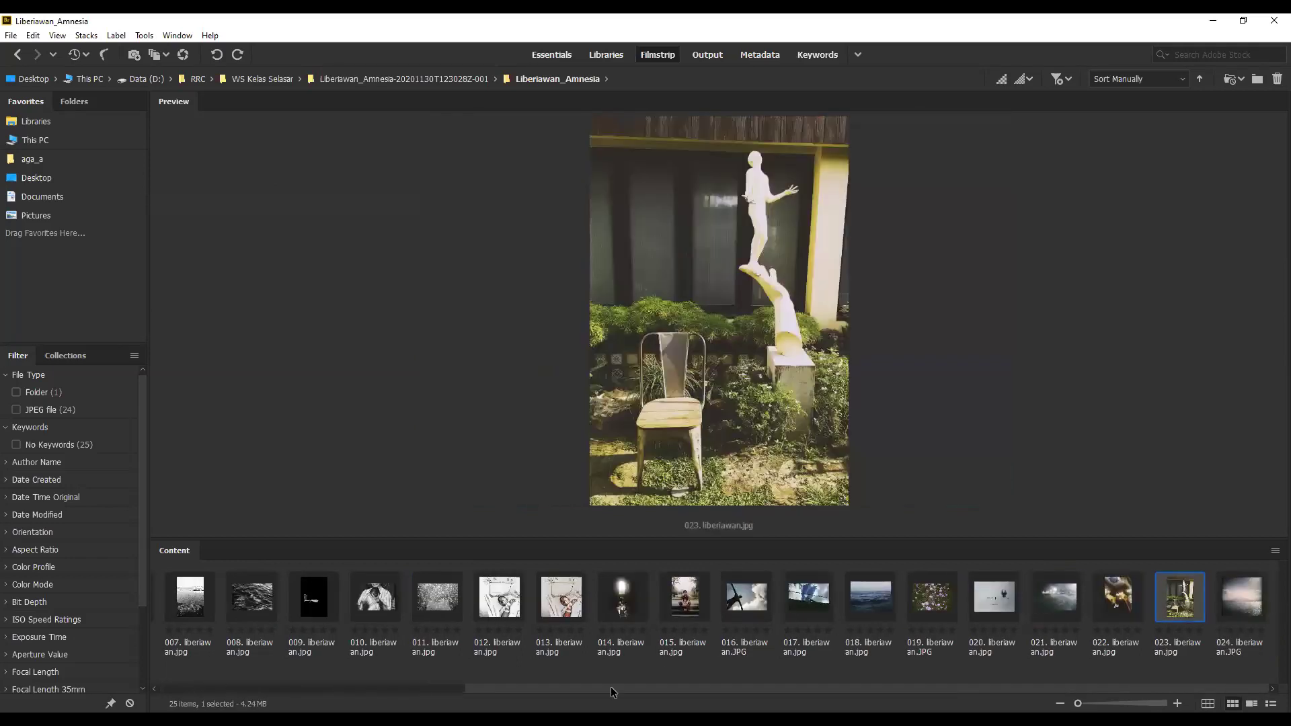
key(Right)
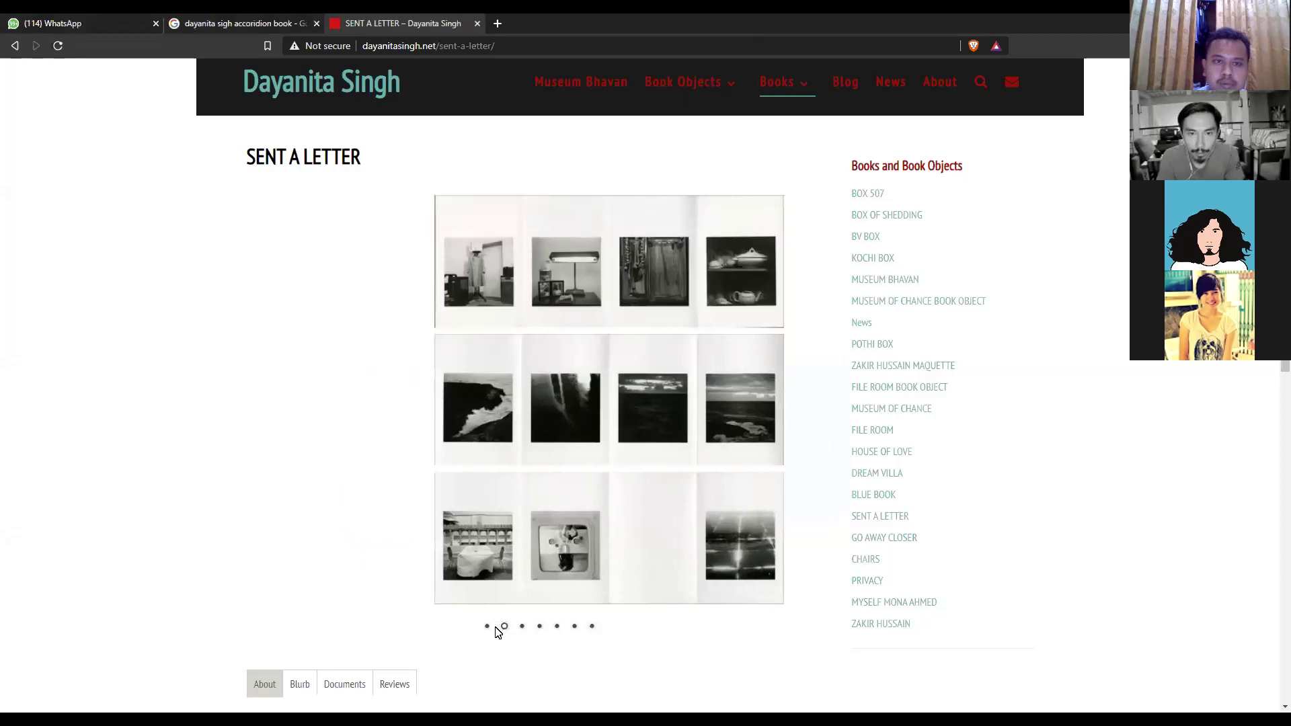
Browse the SENT A LETTER gallery from the cover image through the page overview to the shop window and table displays.
click(487, 626)
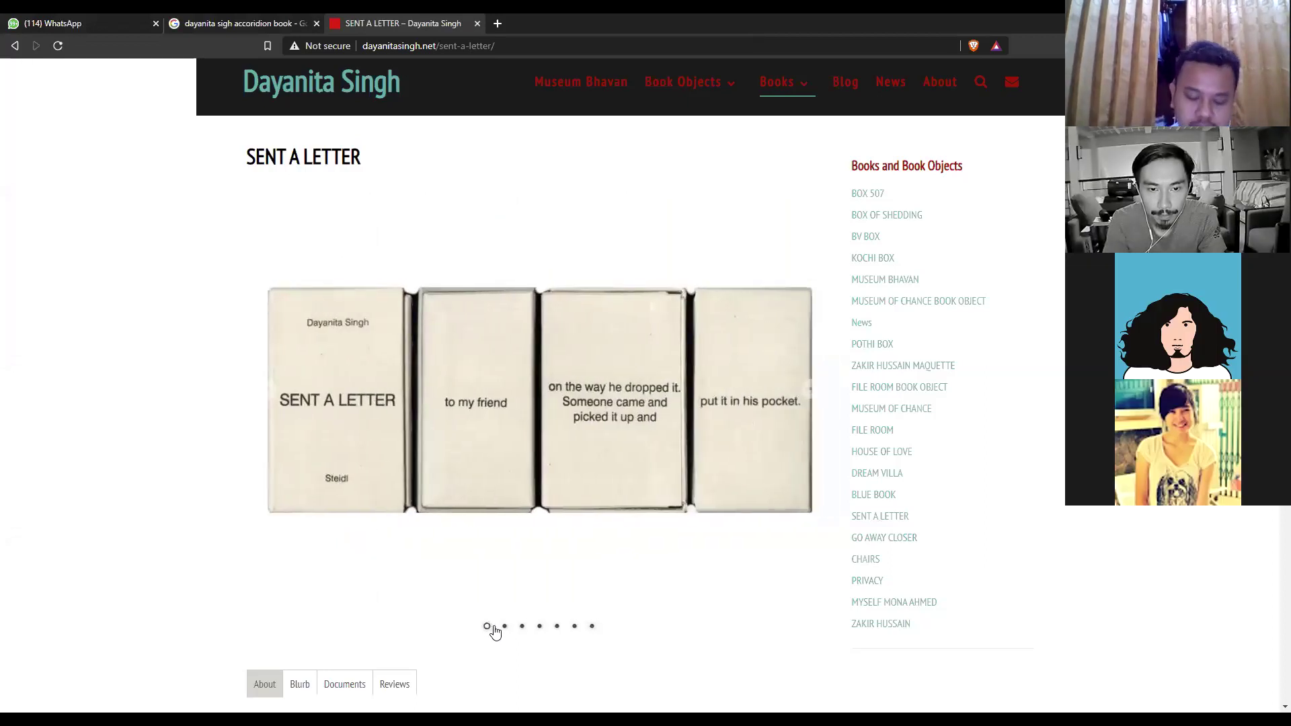
click(506, 626)
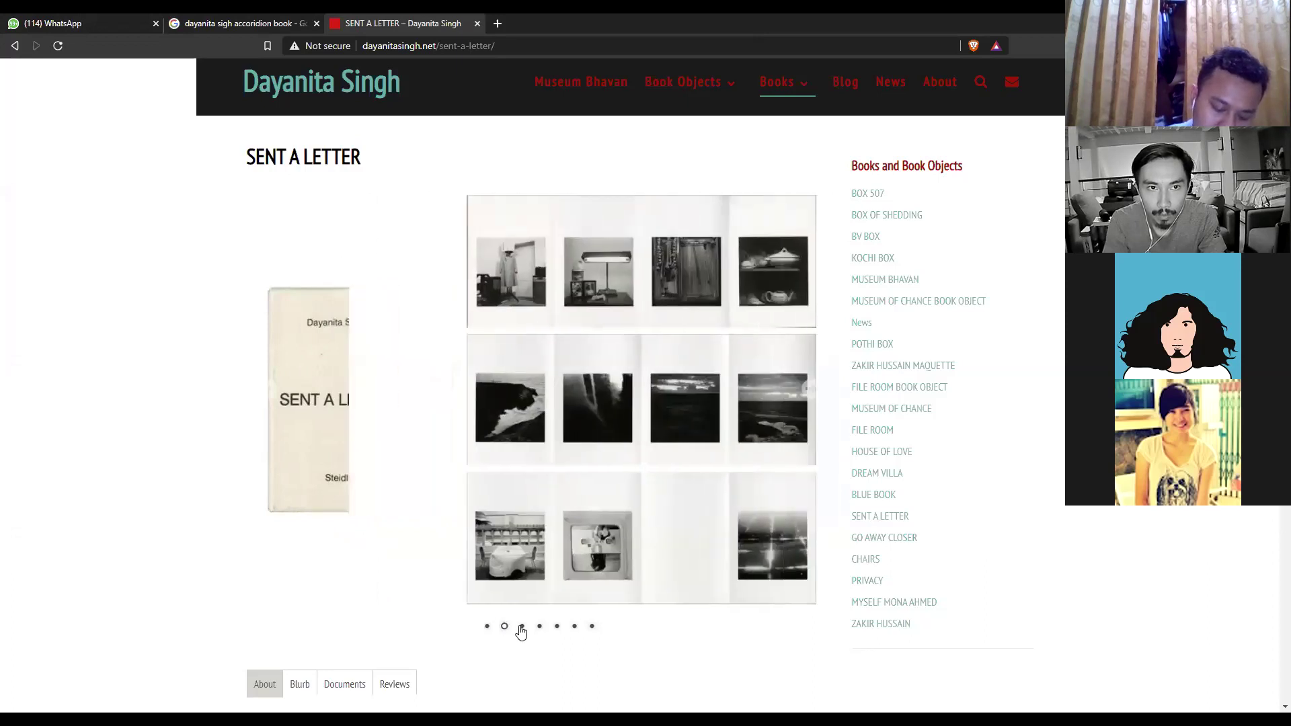
click(538, 628)
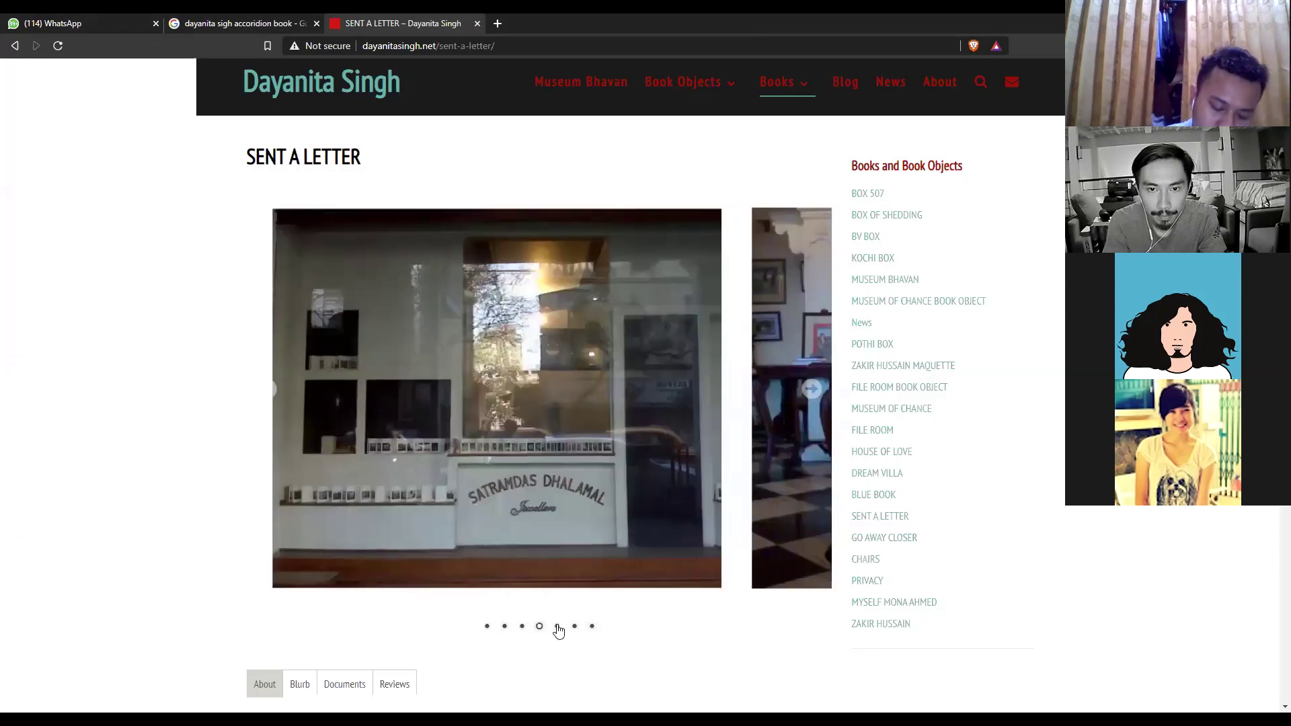
click(558, 627)
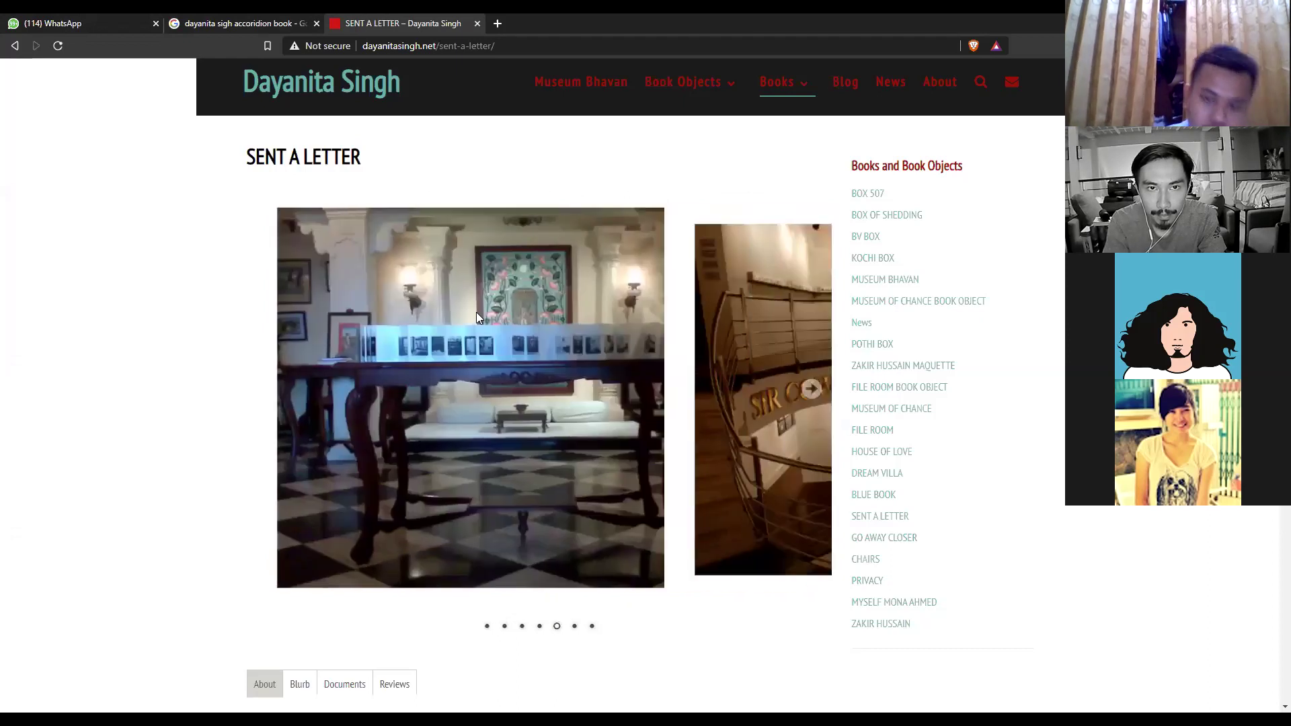
Search the web for "dayanita singh SENT A LETTER" and show the image results.
click(471, 50)
text(DAYANIT)
key(Down)
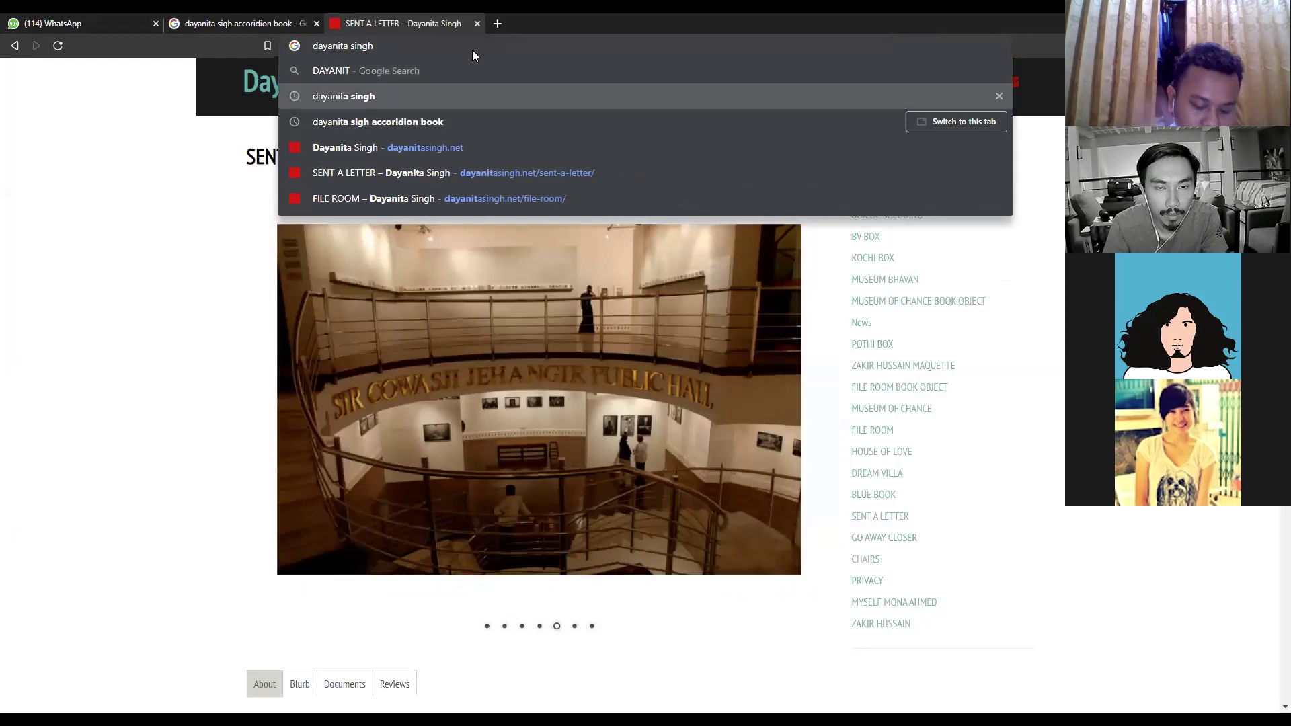
text(SENT A LETTER)
key(Return)
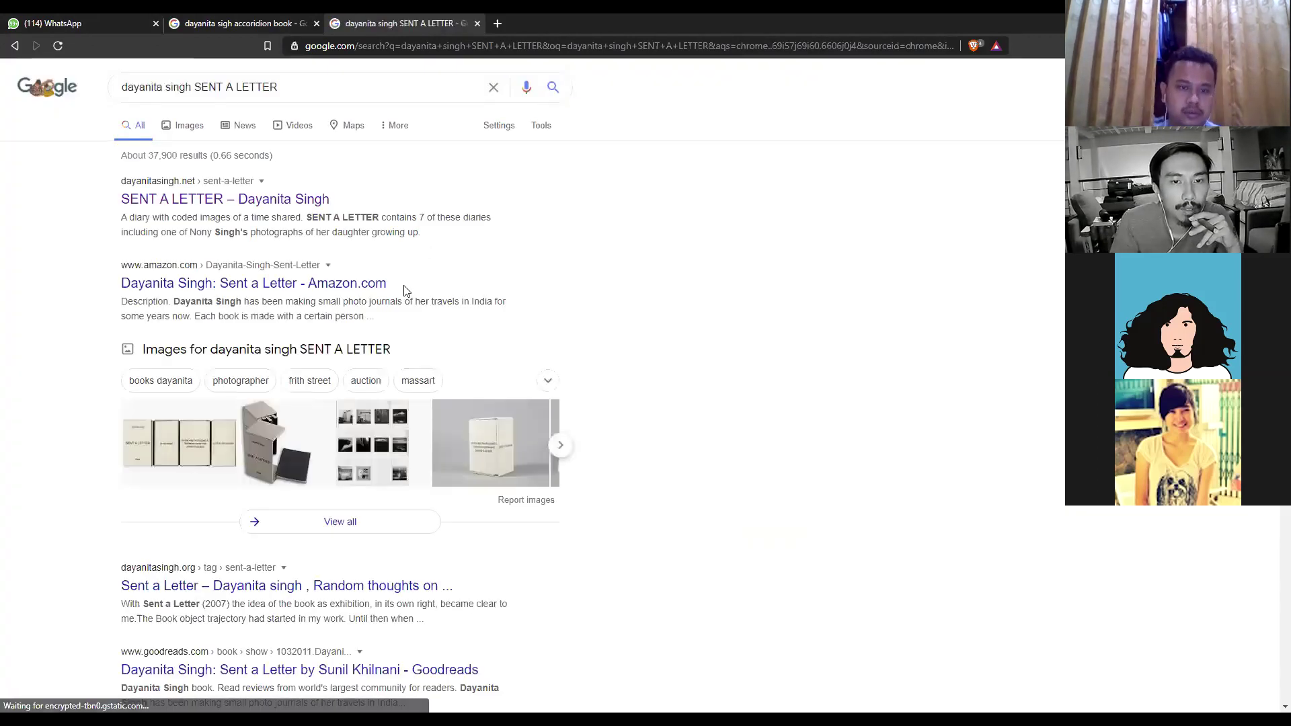
click(185, 128)
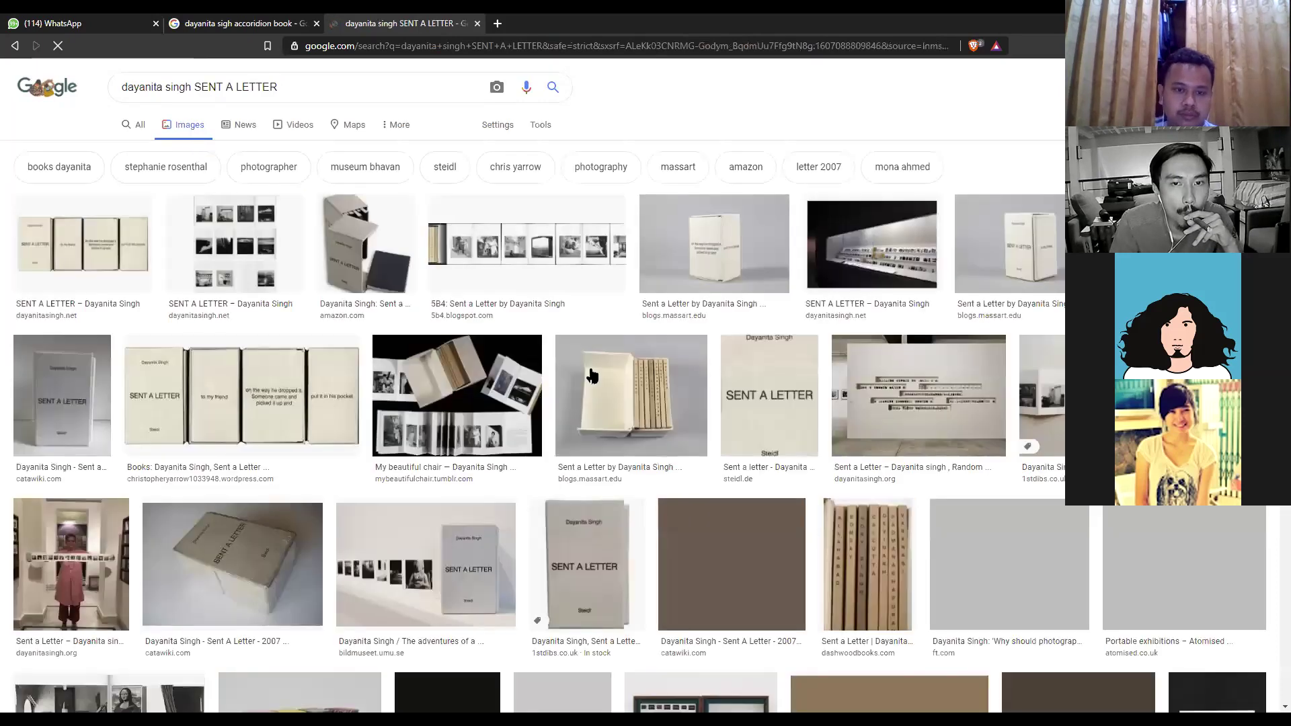
Preview the MassArt image of the opened book box and the 5B4 image of the unfolded accordion strip.
click(658, 381)
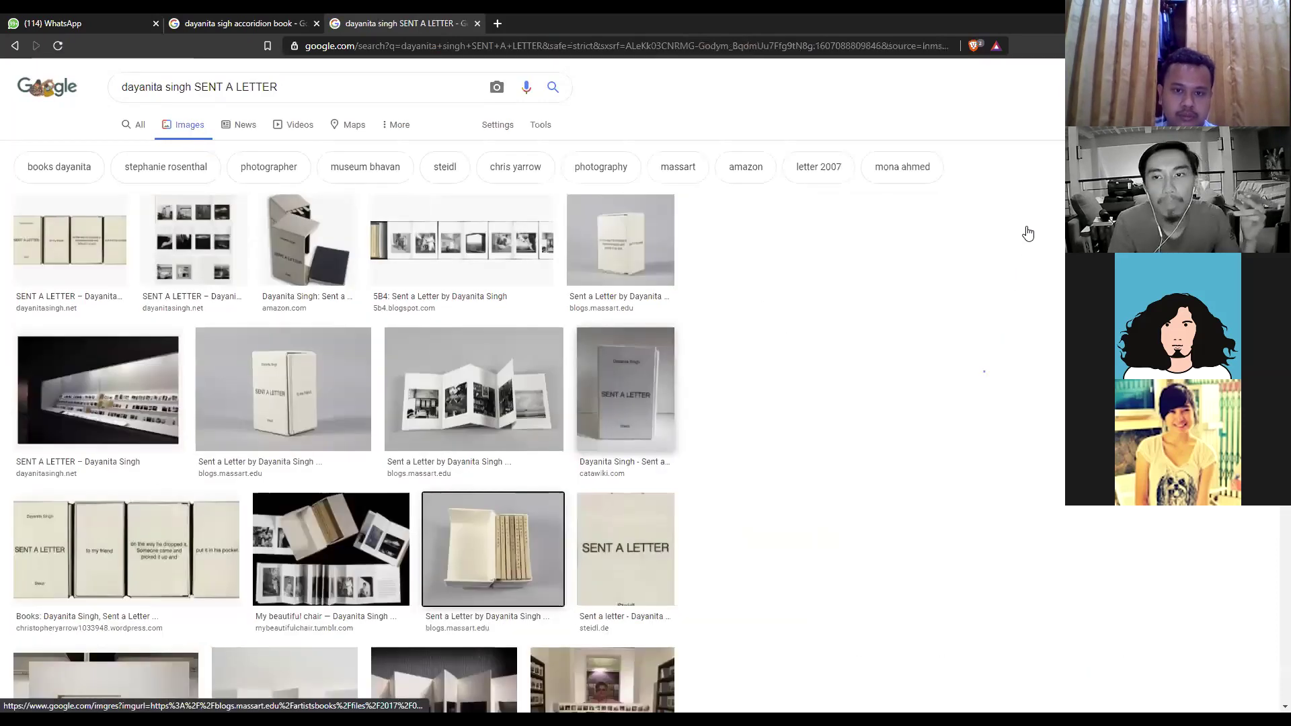
scroll(994, 218, down, 1)
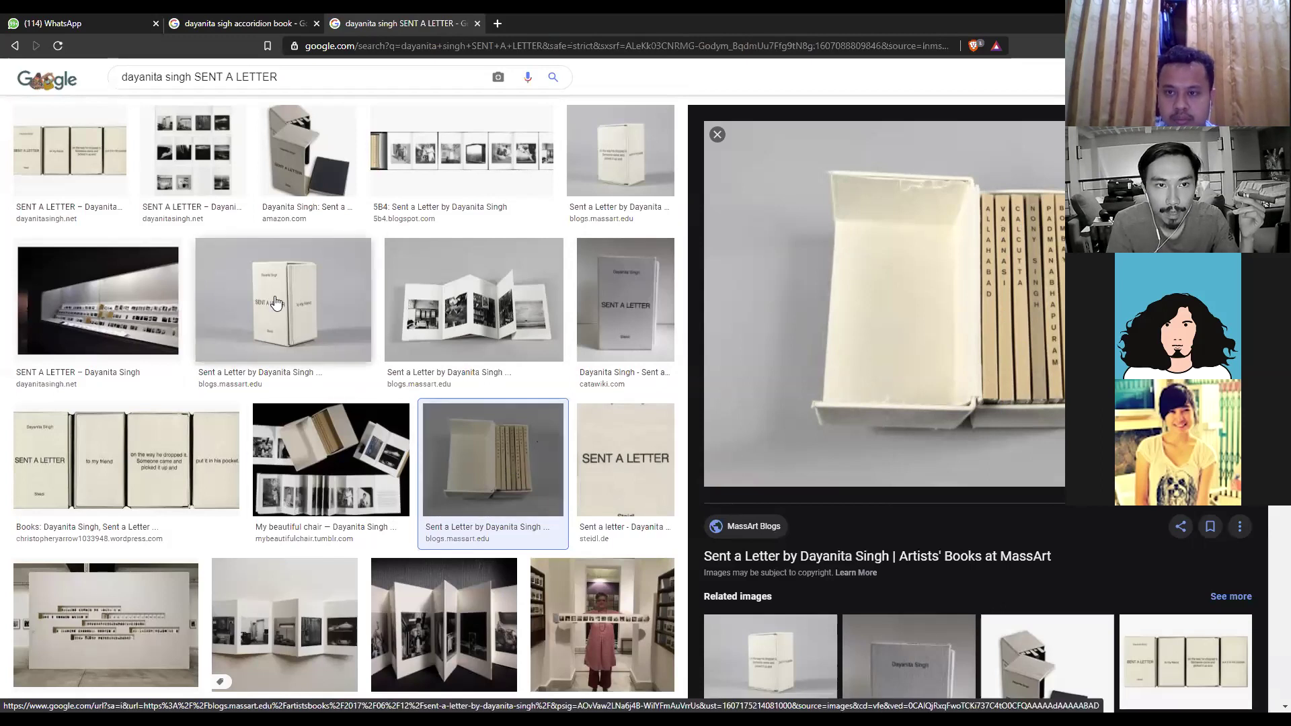
click(425, 168)
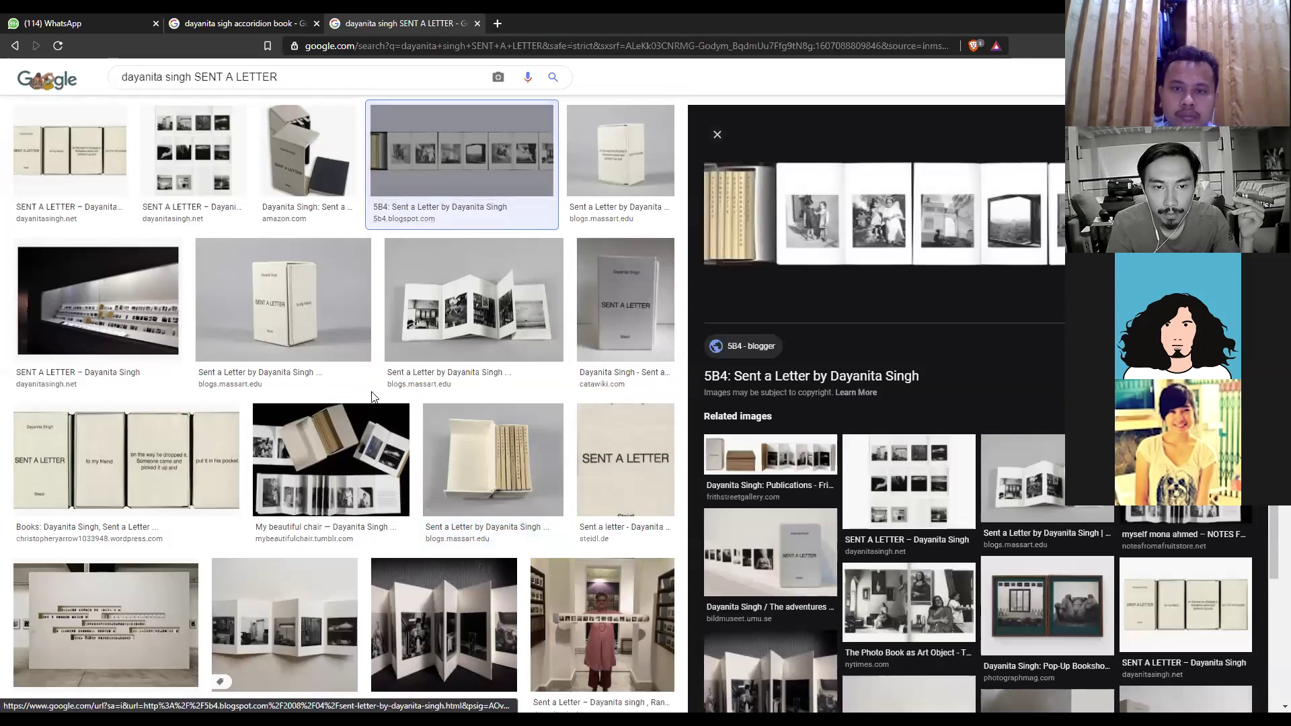
Preview the Catawiki image of the book displayed on a shelf and the 1stDibs image of its cover.
scroll(373, 397, down, 1)
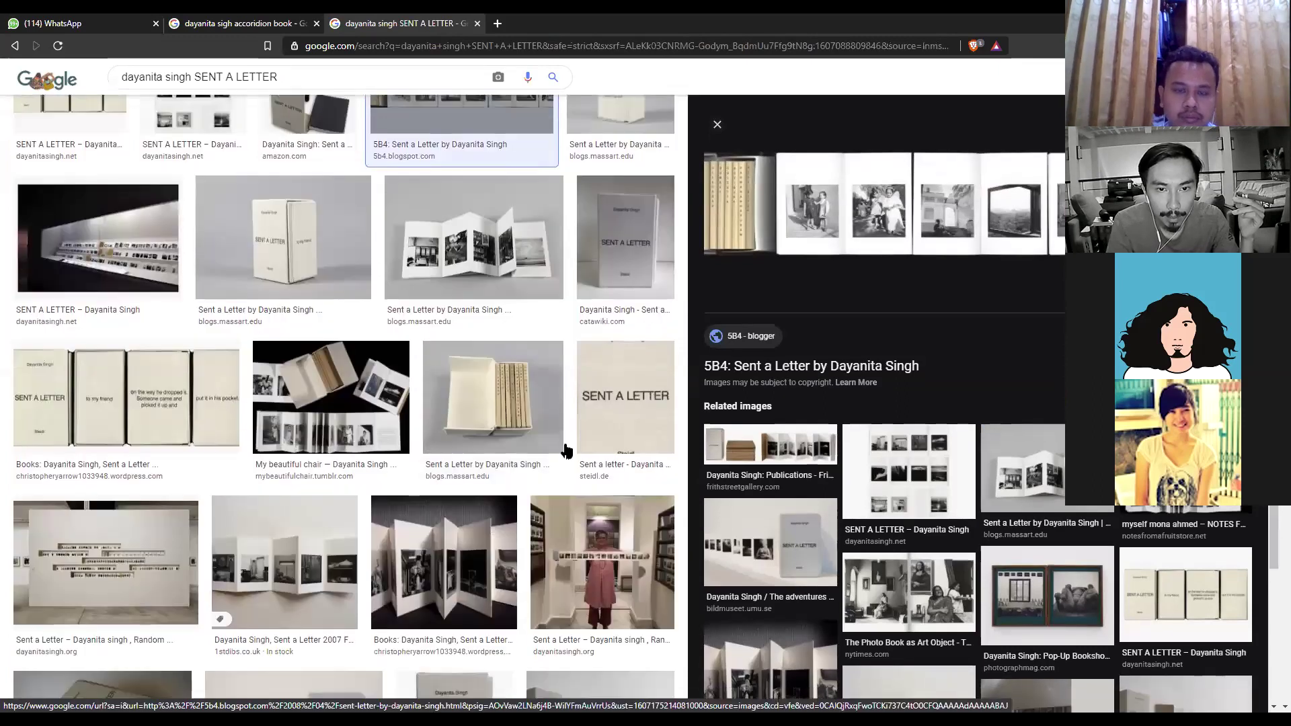
scroll(567, 452, down, 4)
click(567, 451)
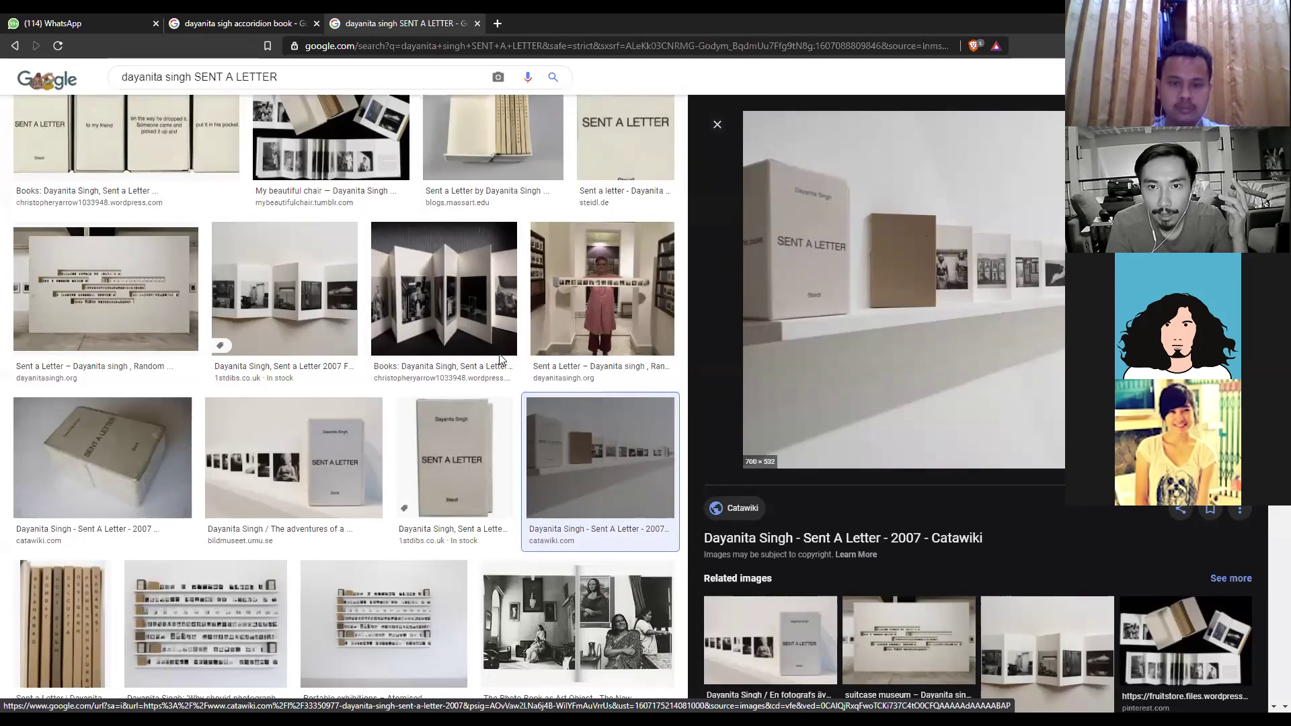
click(468, 457)
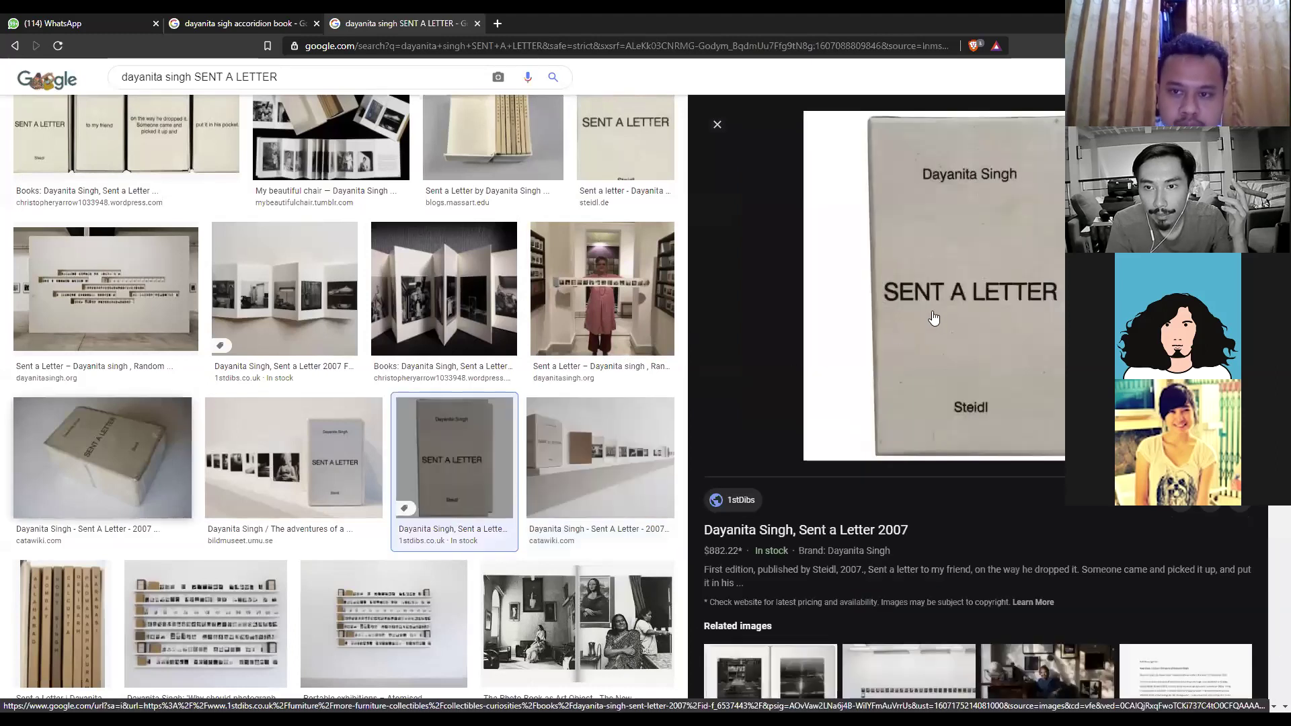
Look further through the image results and preview the Catawiki photo of the unfolded page with the edition credits.
scroll(420, 572, down, 1)
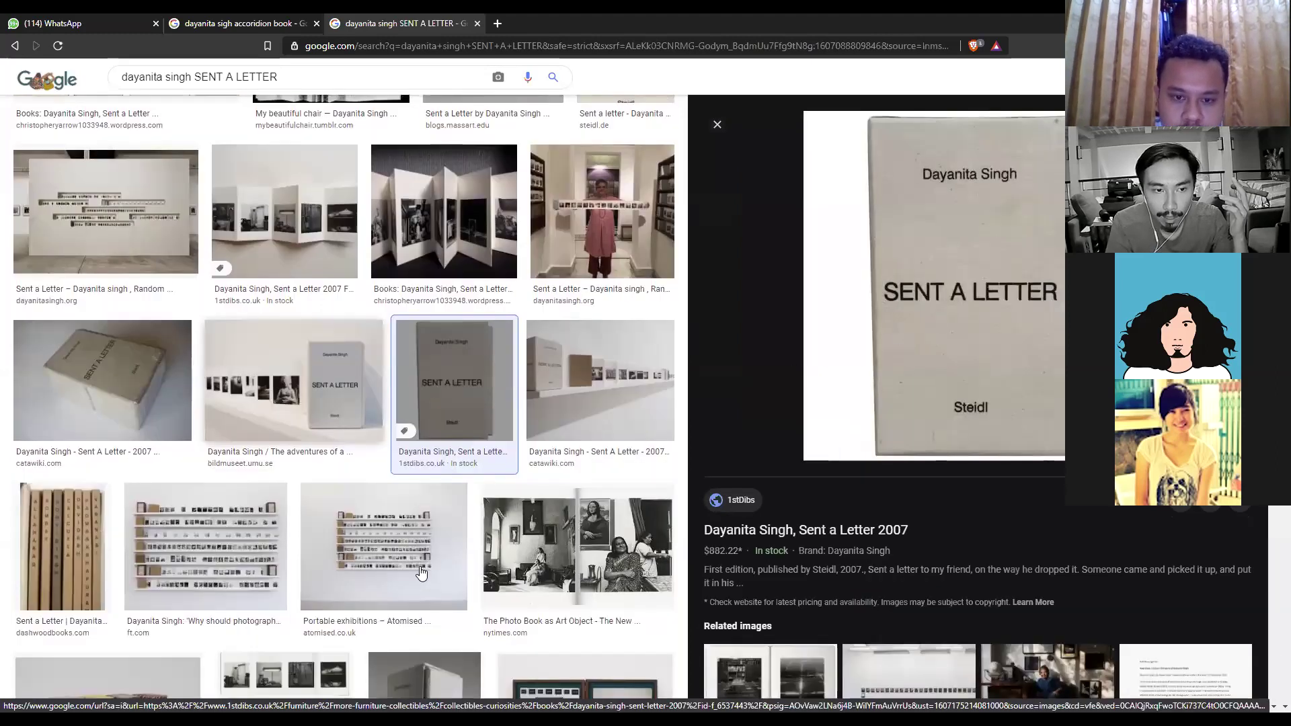
scroll(421, 573, down, 2)
scroll(404, 564, down, 1)
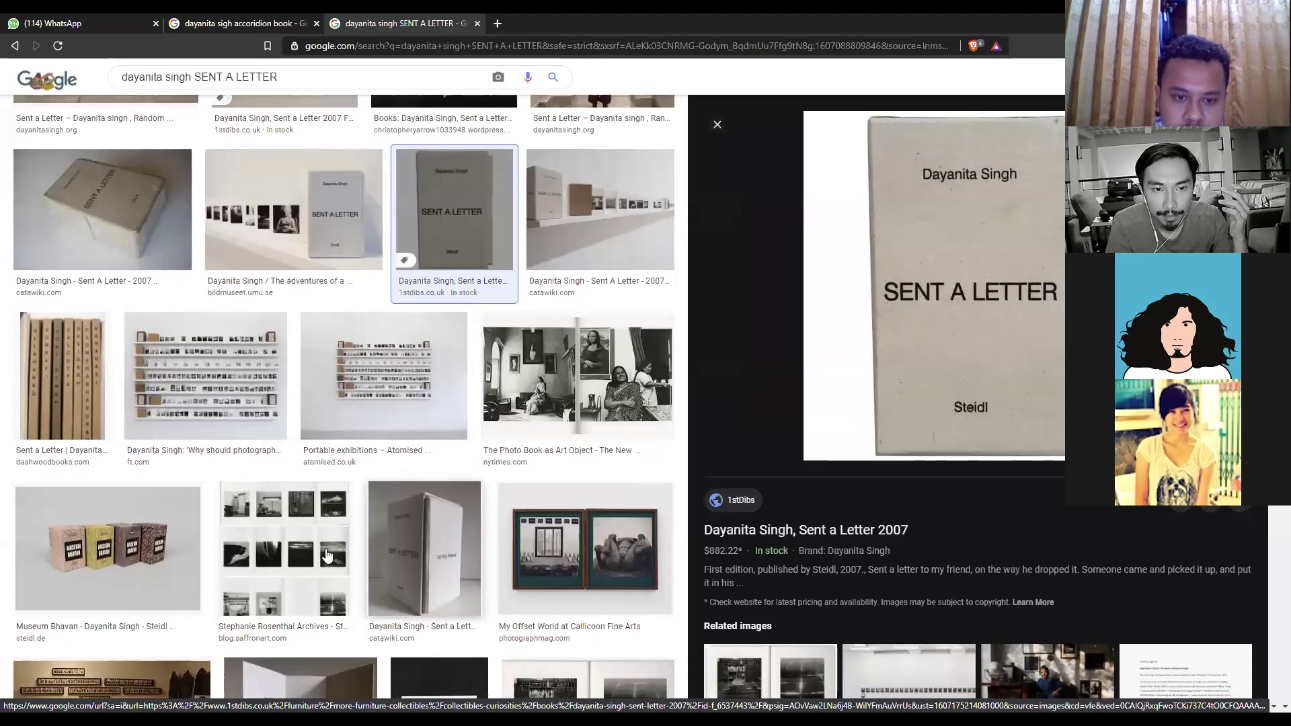
scroll(326, 554, down, 2)
click(336, 609)
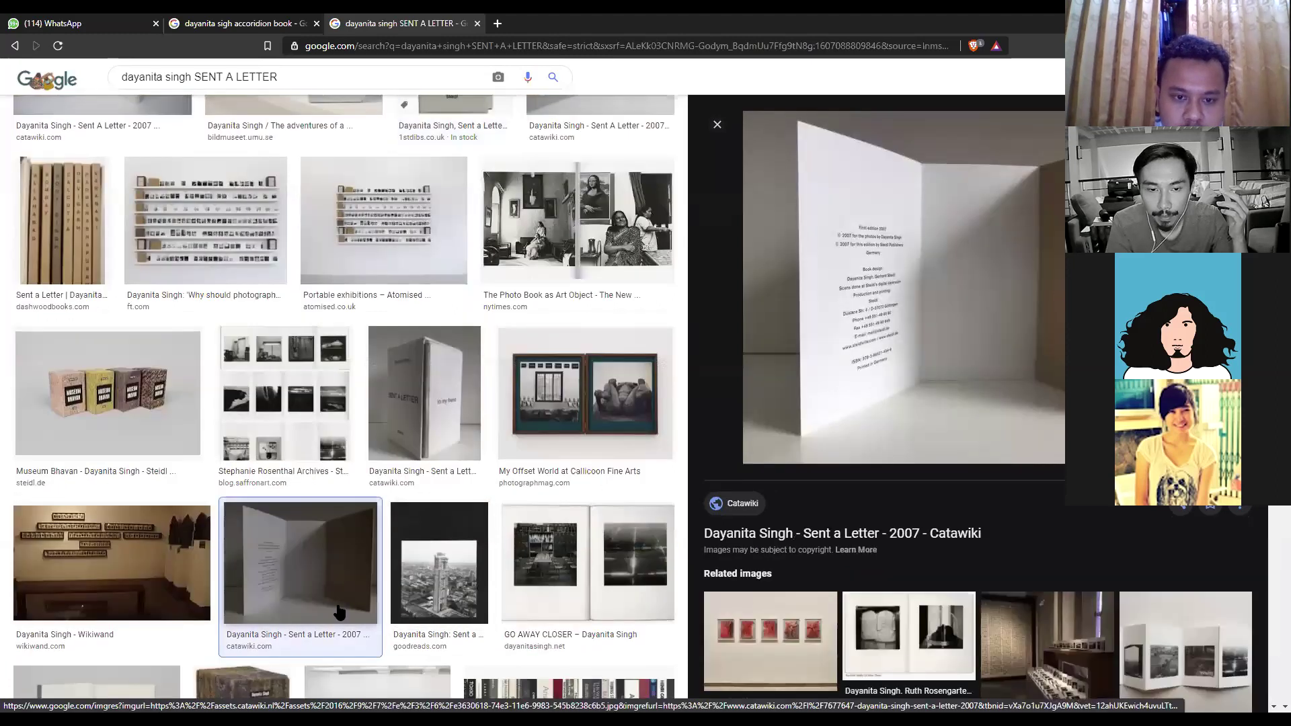
scroll(138, 441, down, 2)
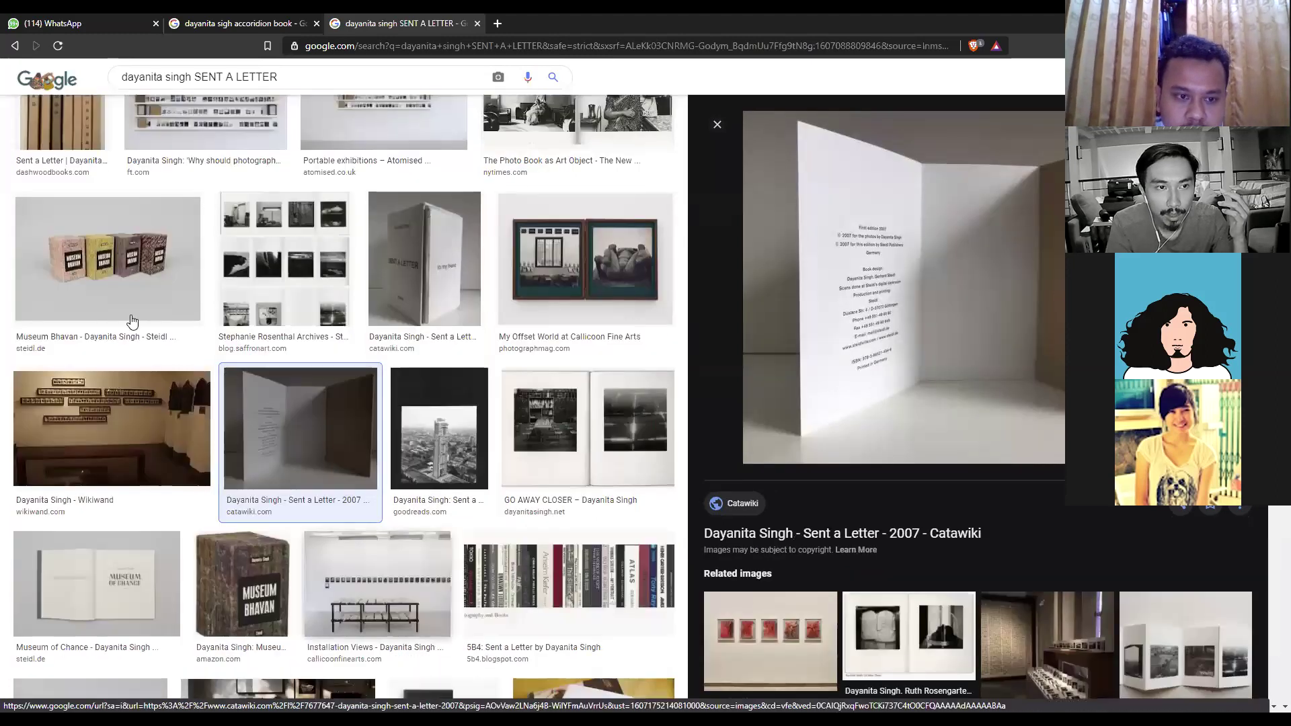
Look further through the image results and preview The beautiful light photo of the opened box and the MassArt photo of the stacked books.
scroll(381, 484, down, 1)
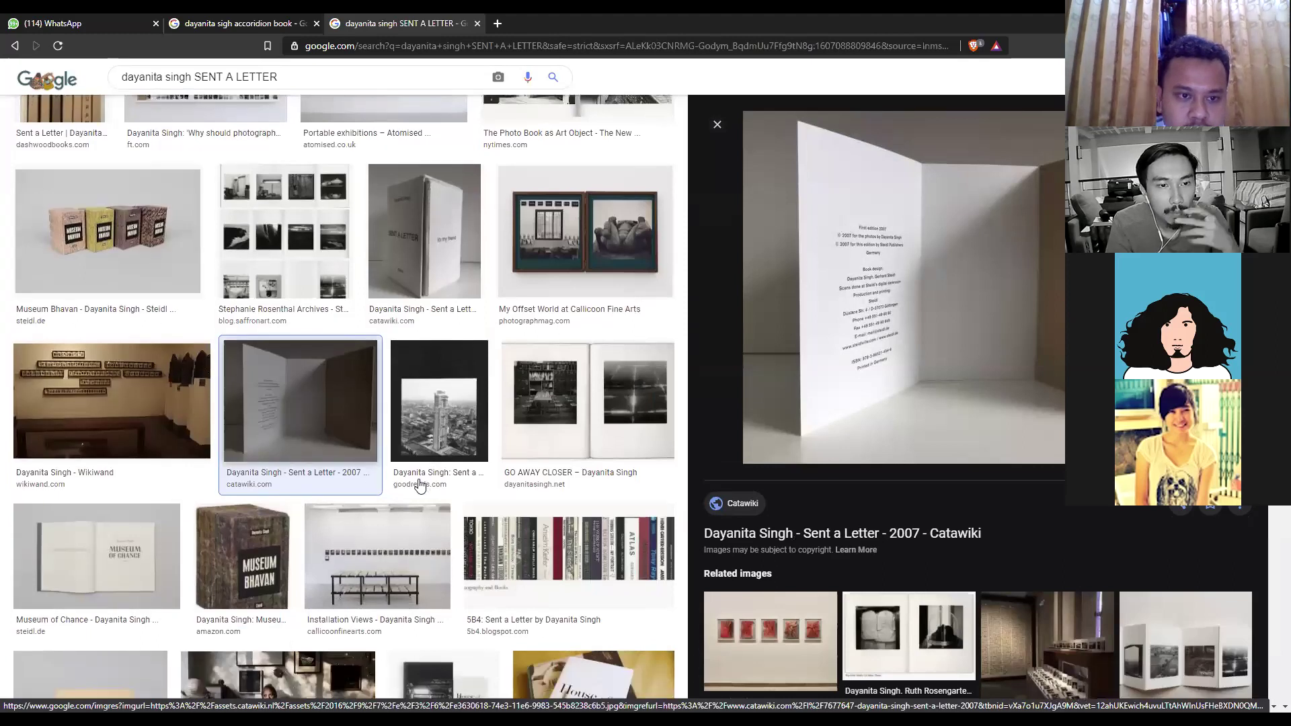
scroll(390, 494, down, 2)
scroll(230, 527, down, 2)
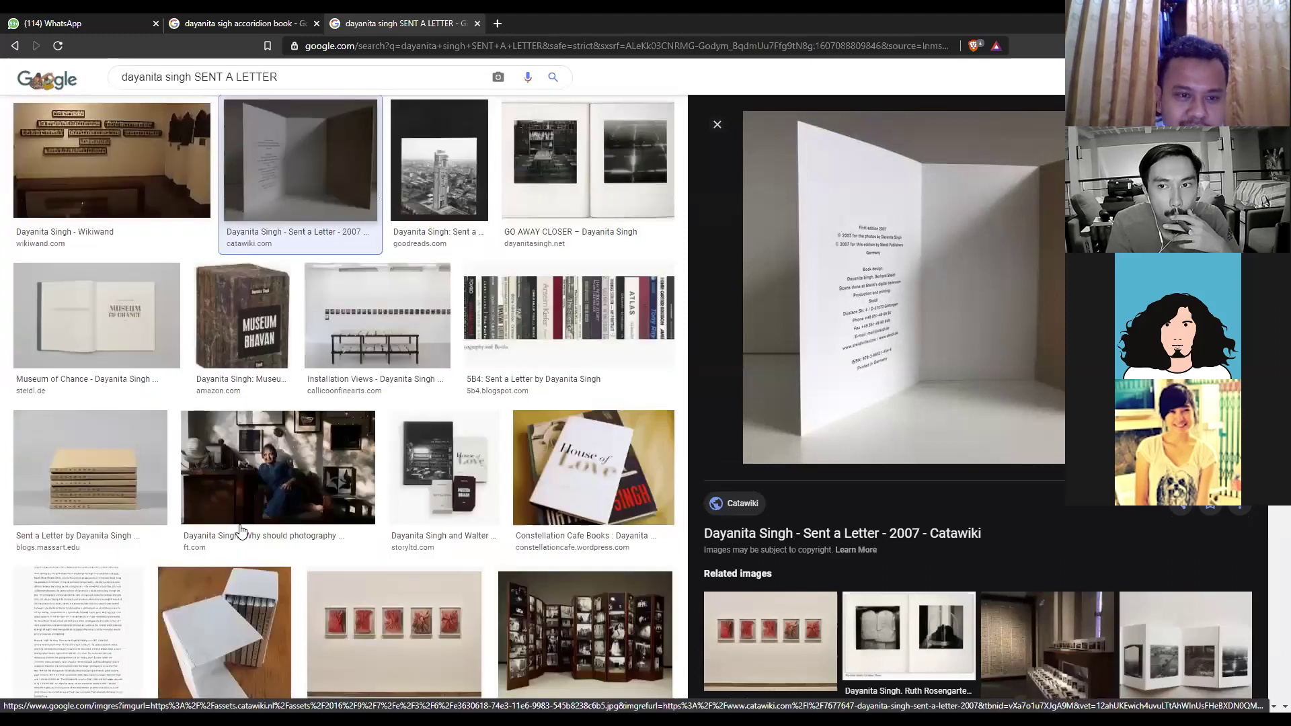
scroll(241, 529, down, 1)
click(241, 529)
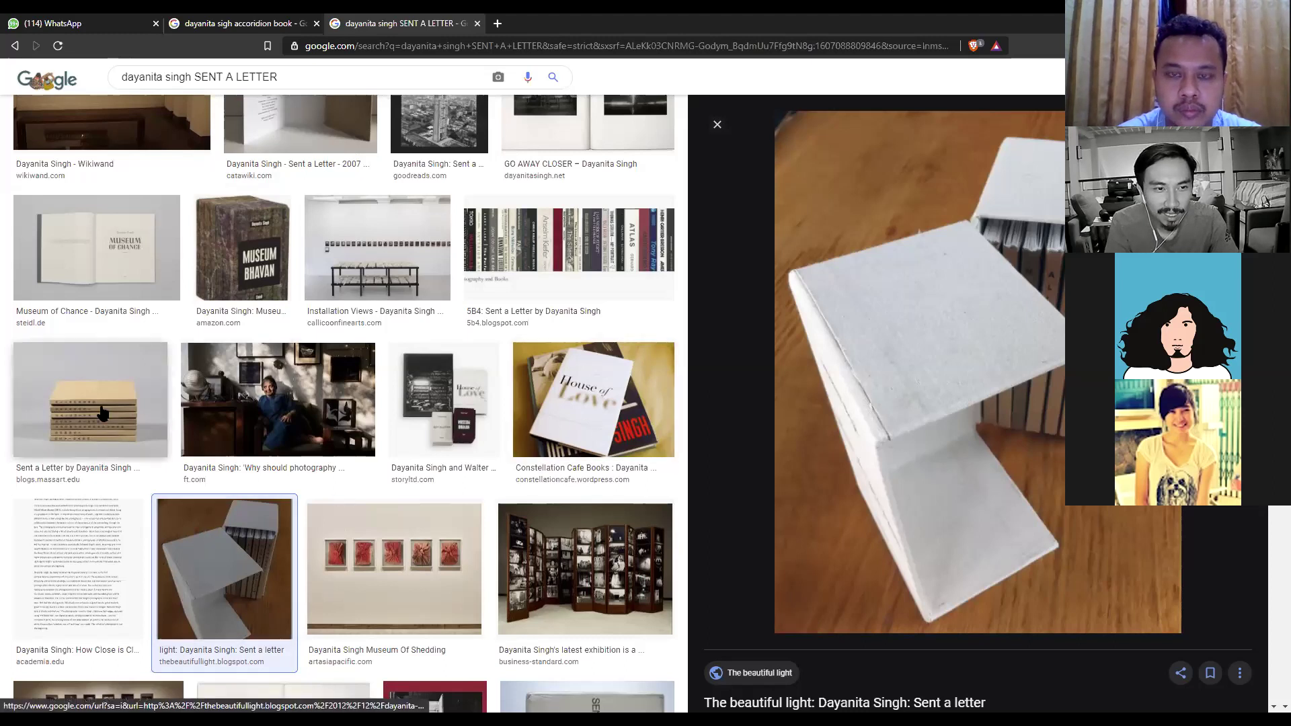
click(158, 406)
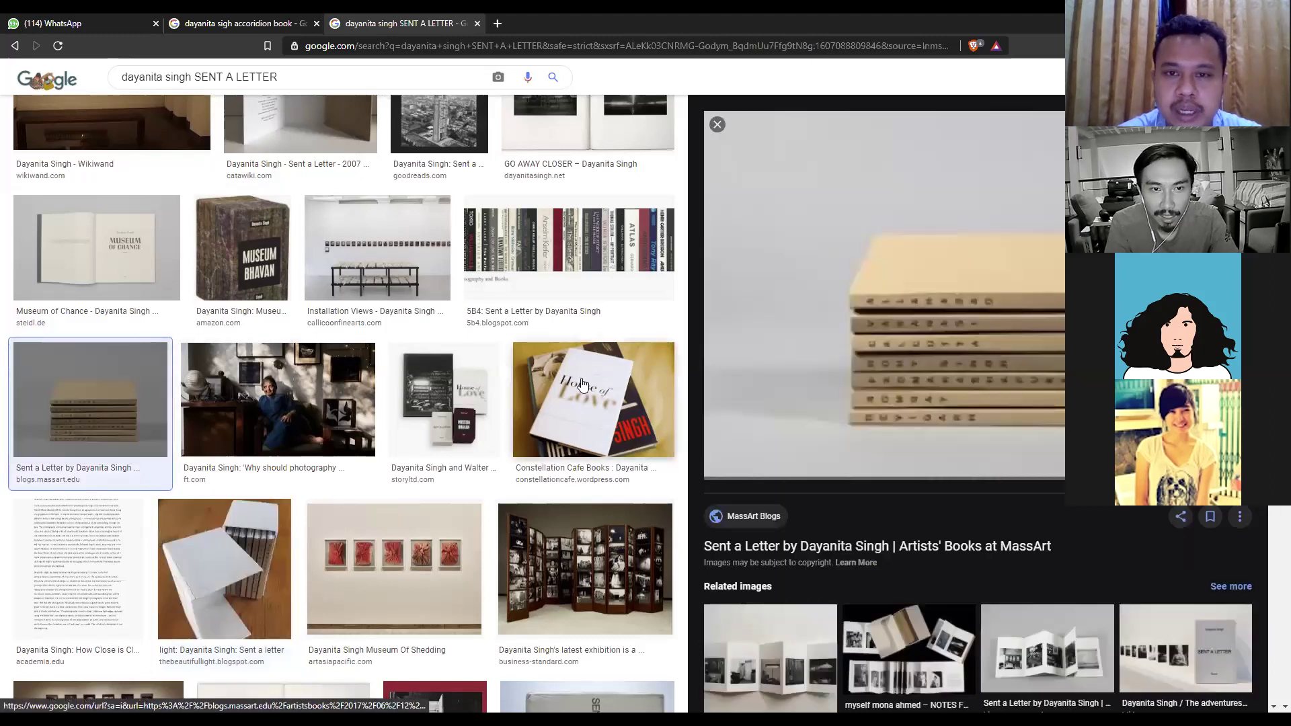
click(267, 557)
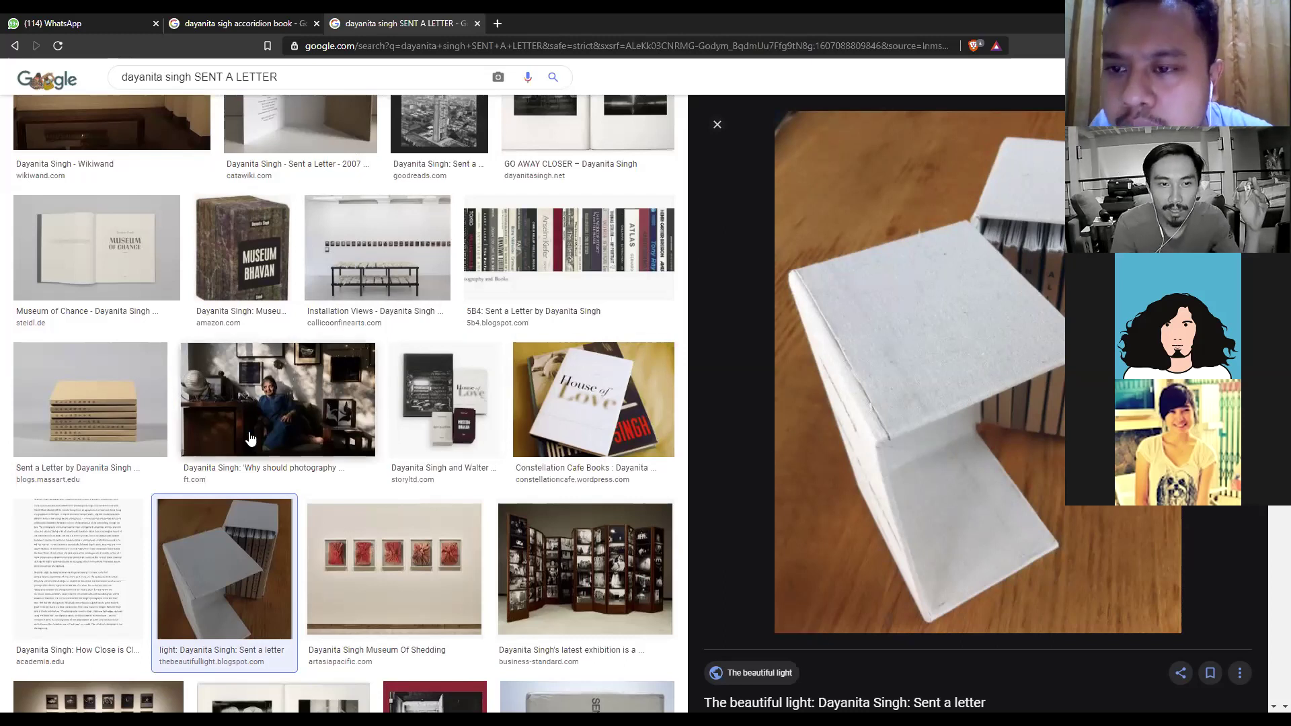
Preview the Frith Street Gallery image of the box, books and unfolded accordion strip, and look through its related images.
scroll(250, 438, down, 5)
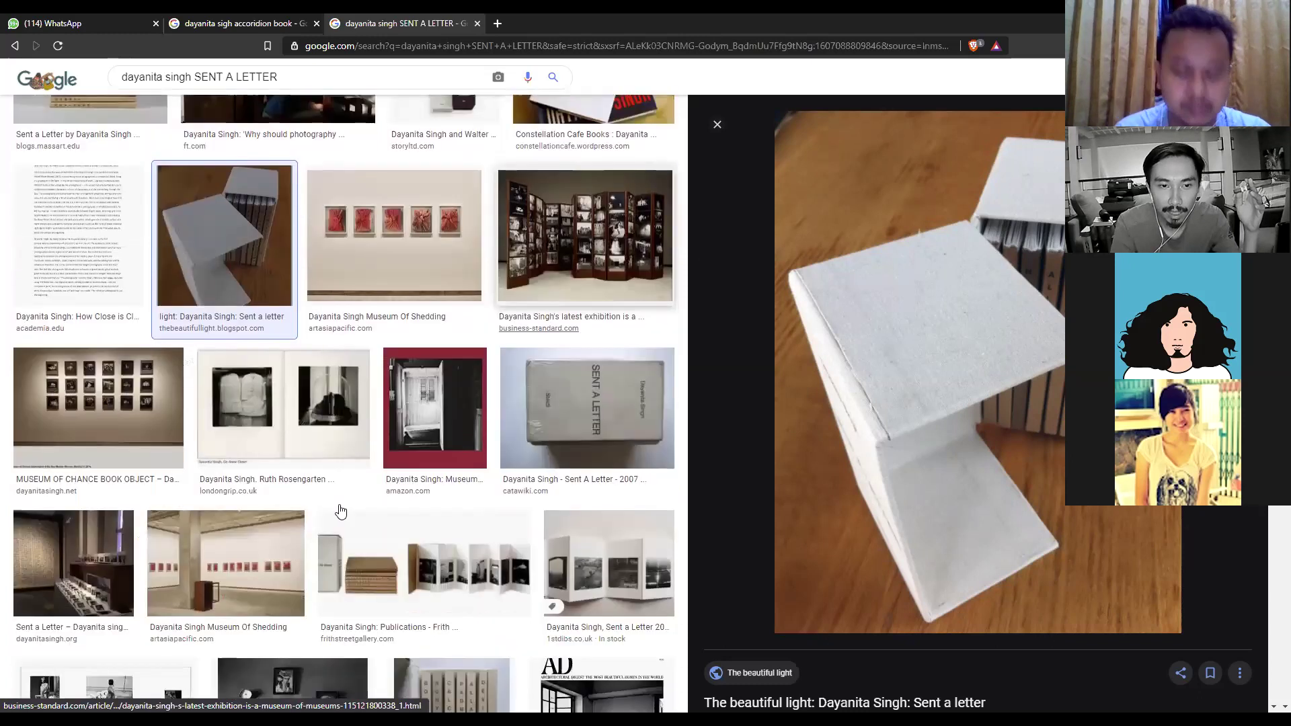
scroll(341, 512, down, 1)
click(350, 501)
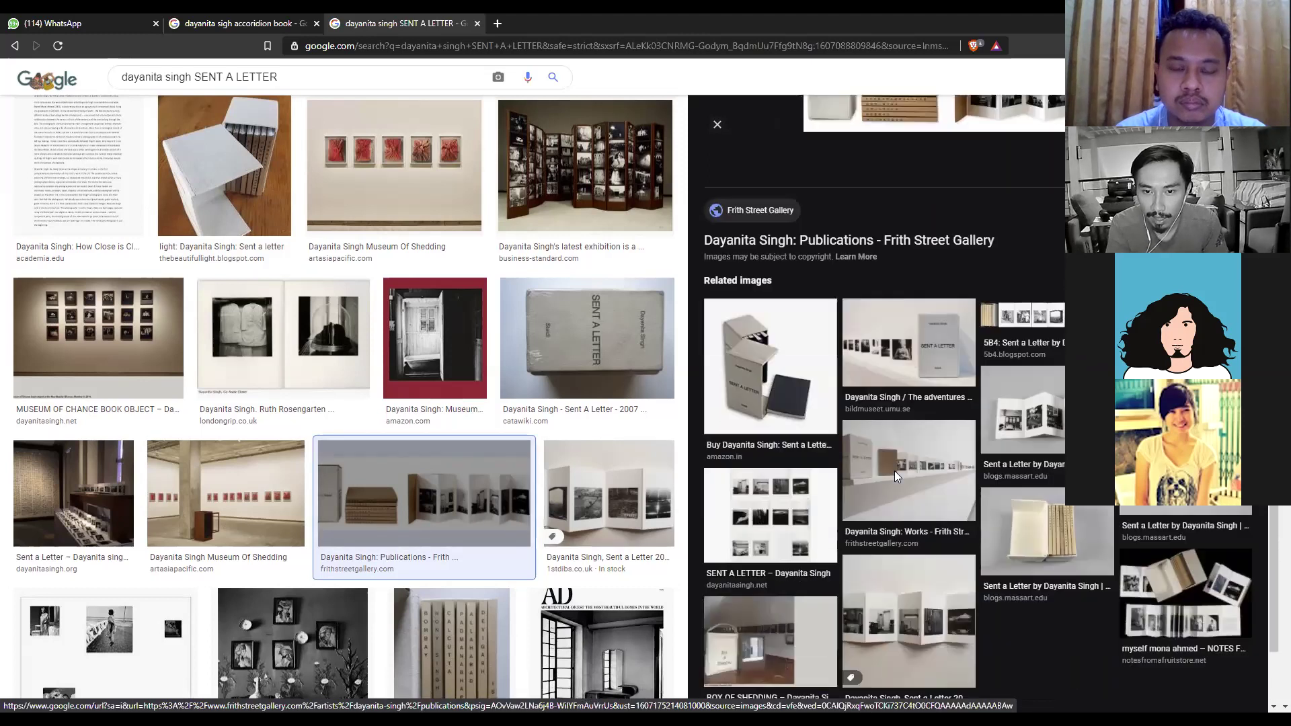
scroll(987, 430, down, 3)
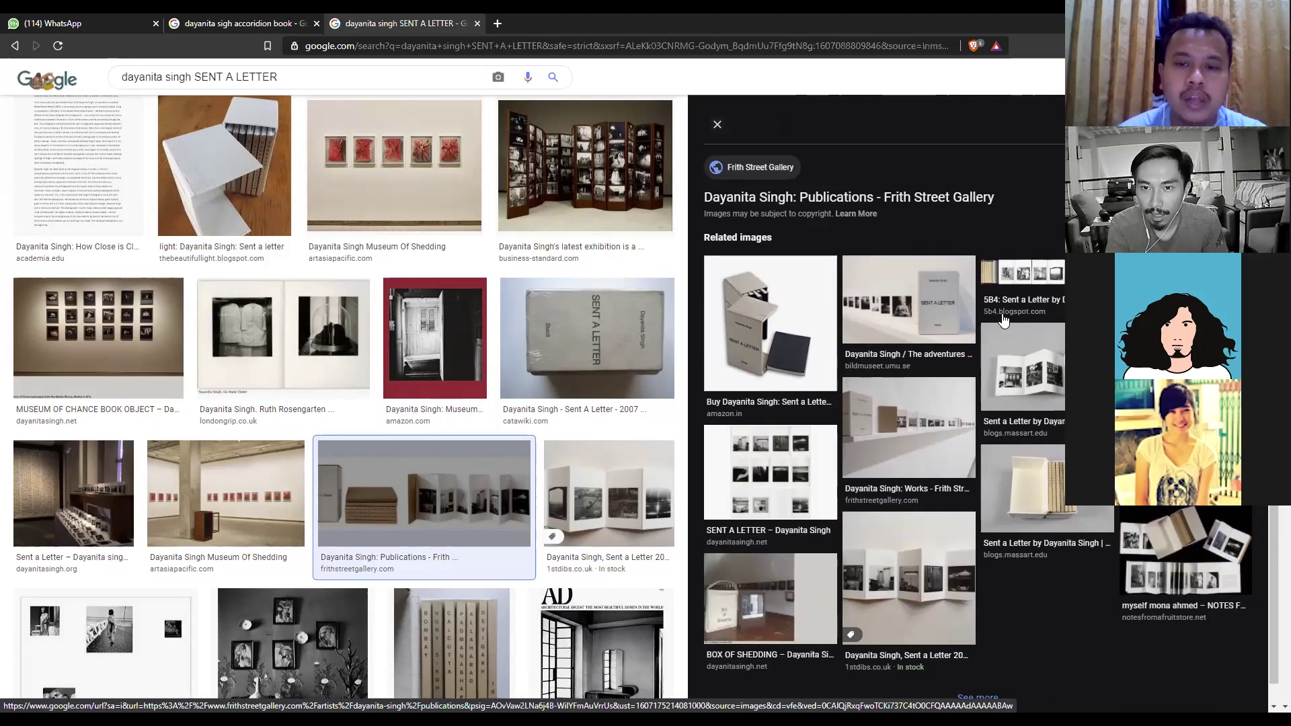
scroll(954, 229, up, 3)
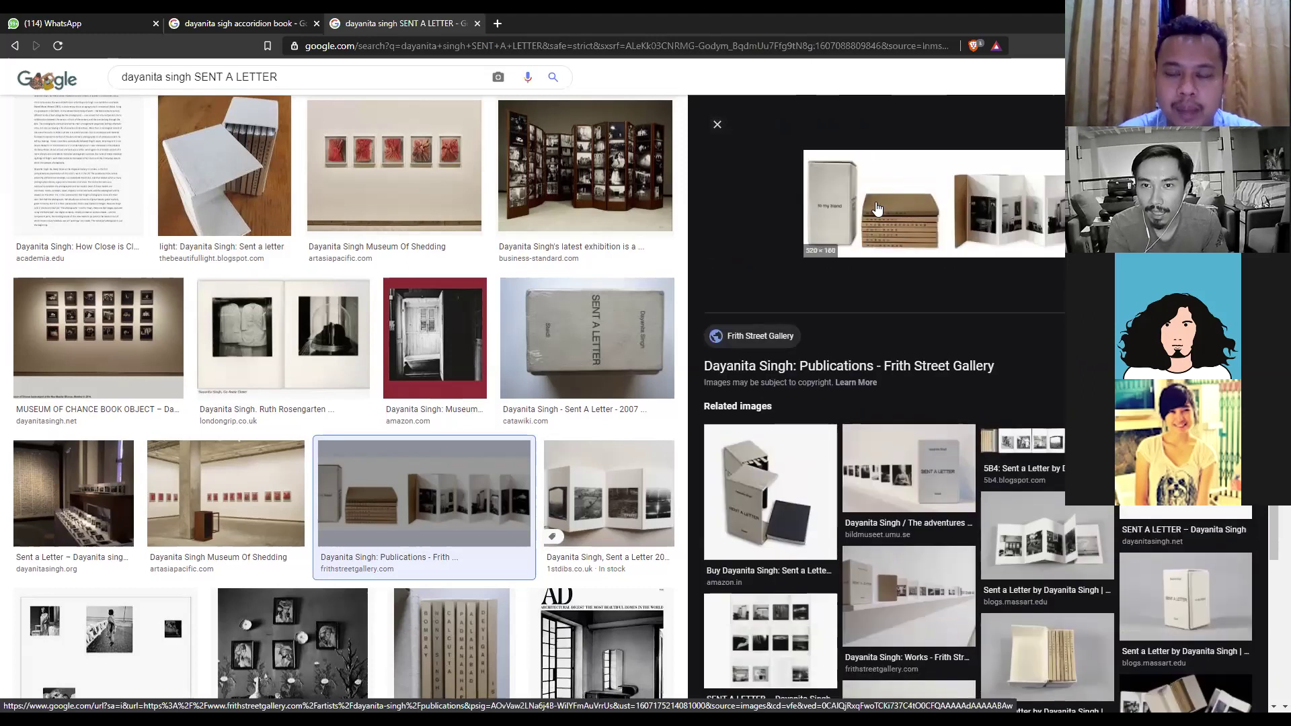
scroll(478, 490, down, 1)
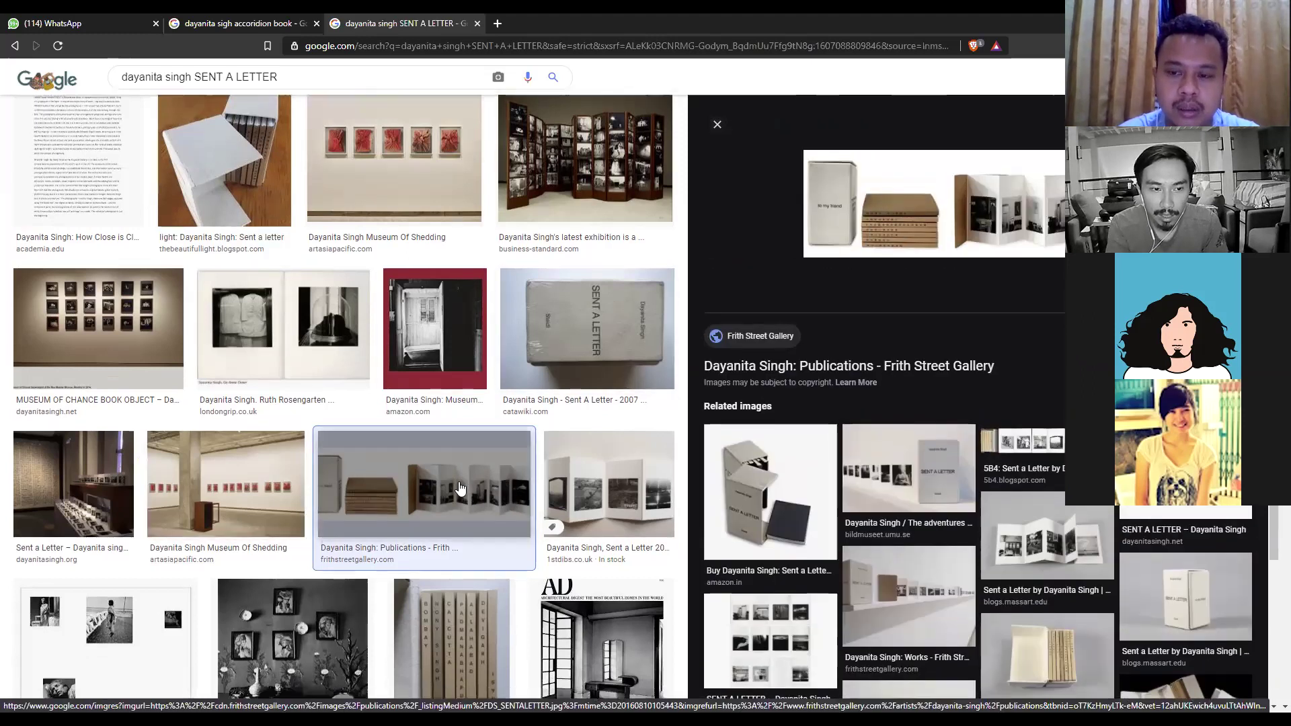
Close the image preview and, further down the results, preview the Micamera photo of the Museum Bhavan box and books.
scroll(479, 489, down, 3)
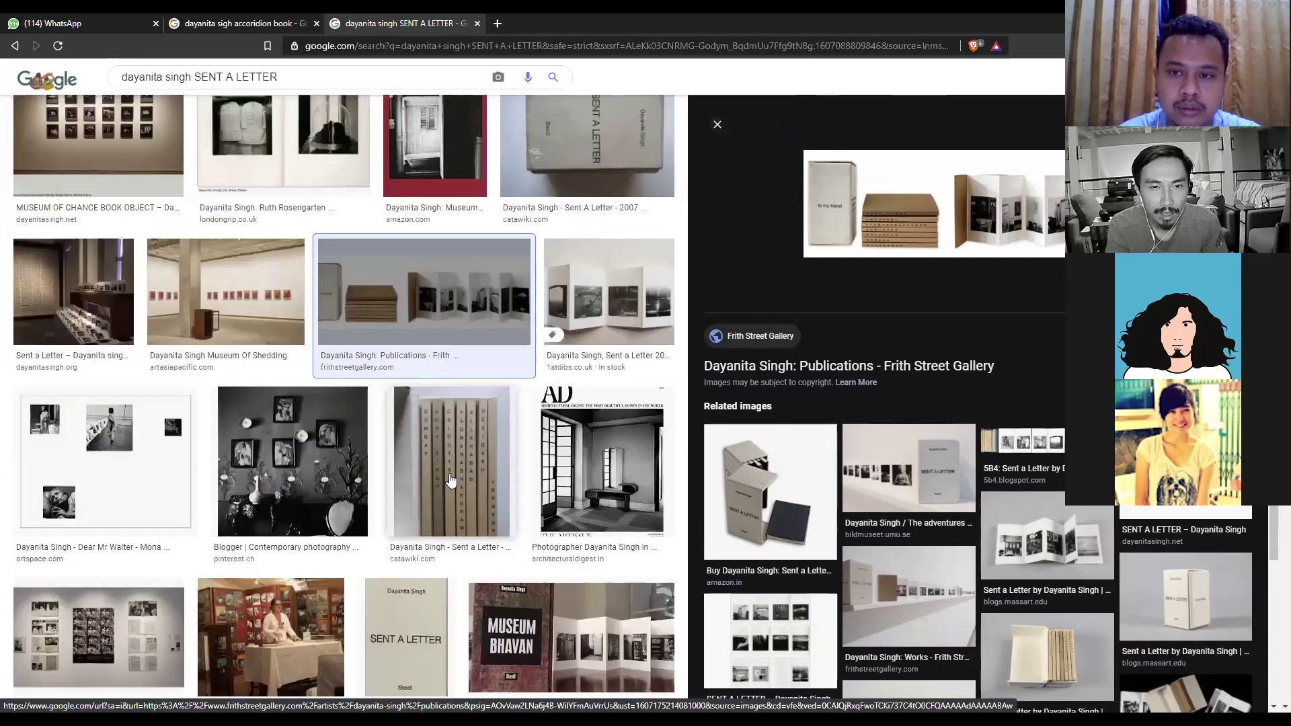
scroll(457, 403, down, 3)
scroll(457, 371, up, 3)
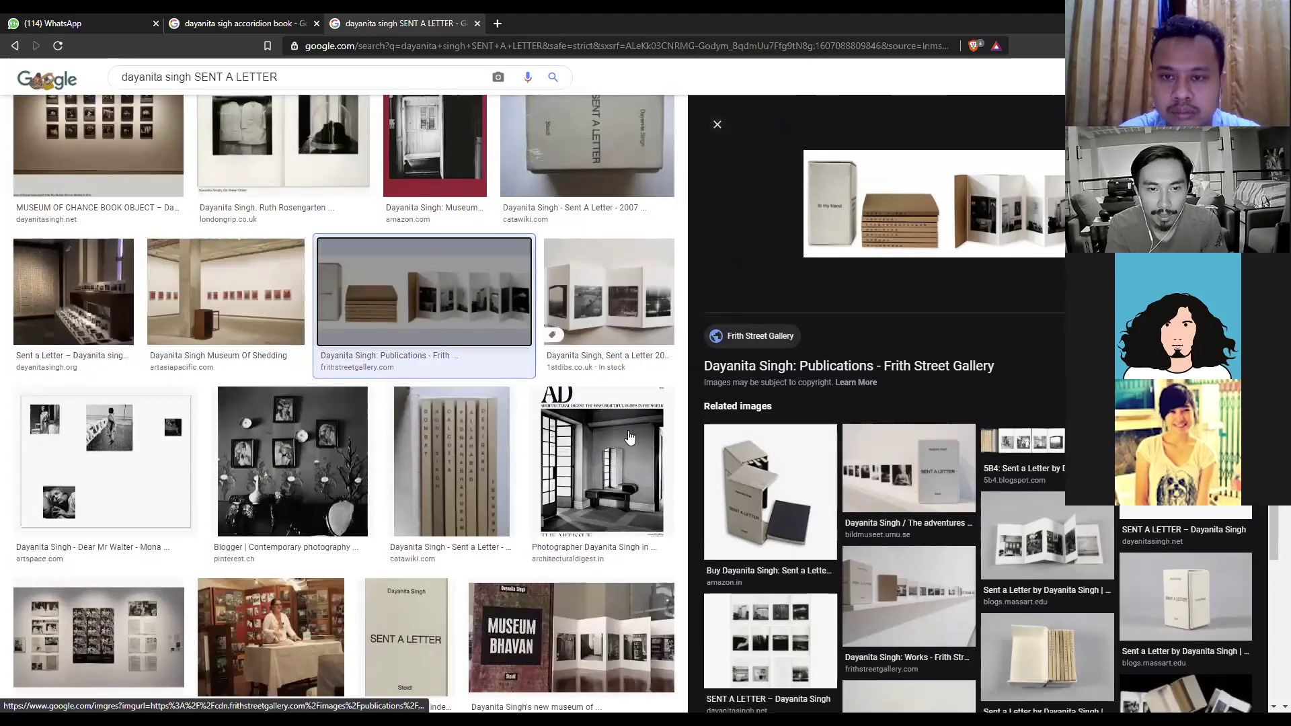
key(Escape)
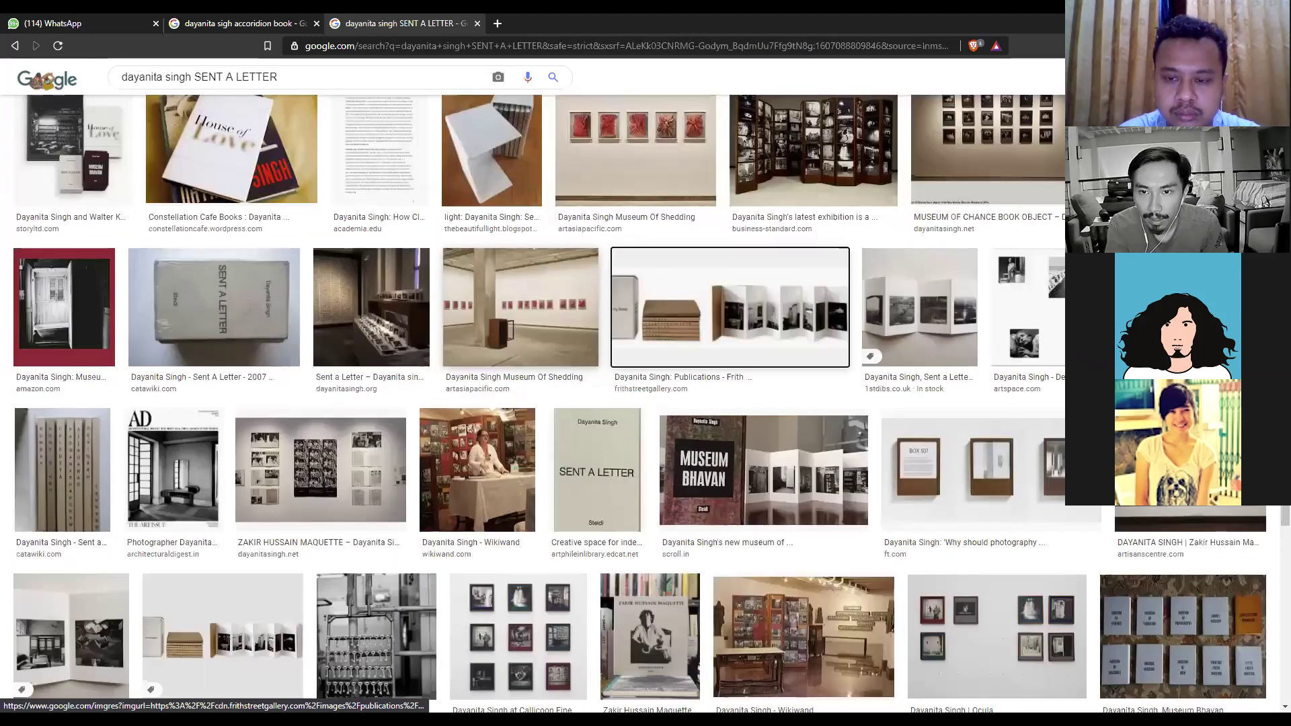
scroll(696, 462, down, 4)
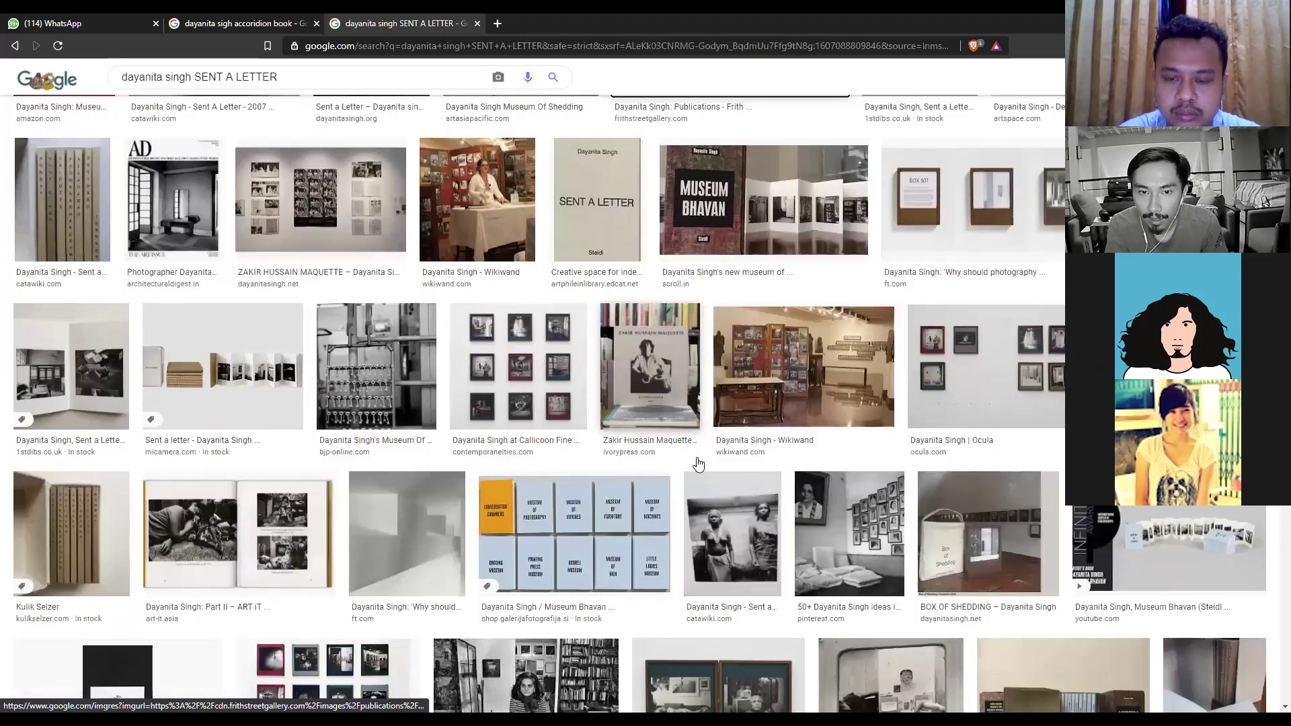
click(539, 472)
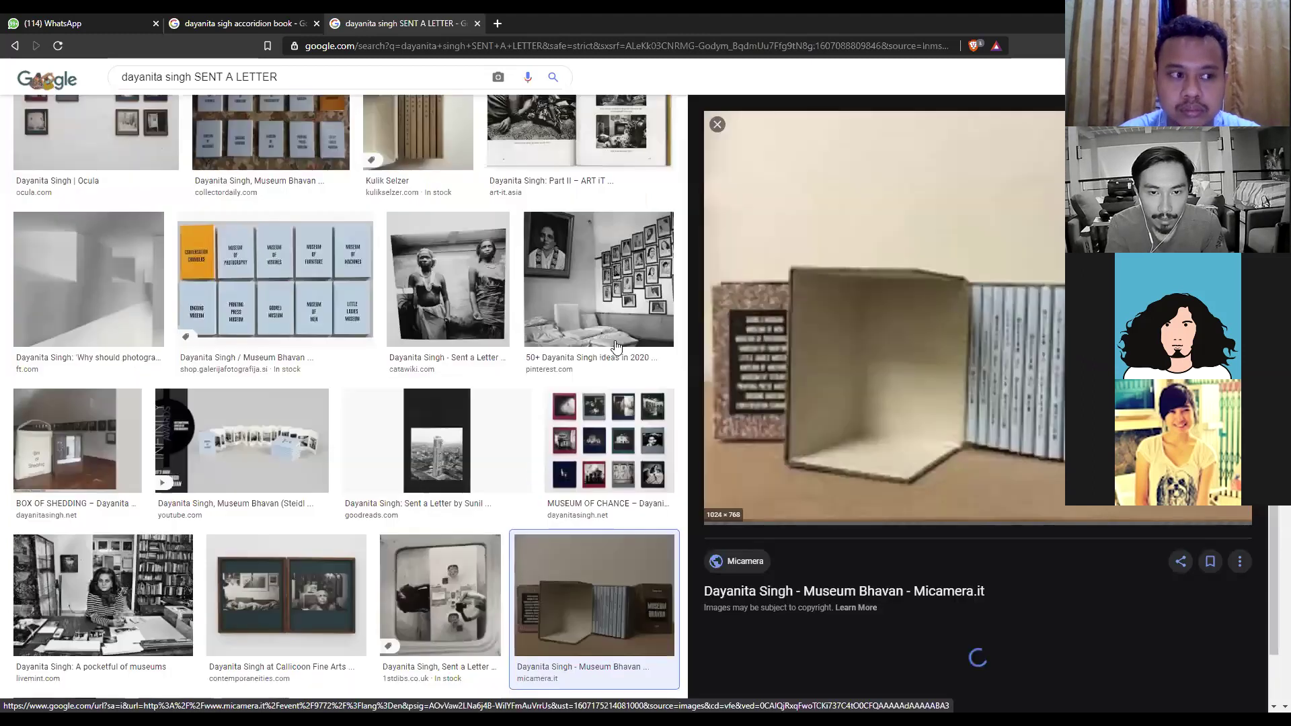
Preview the MassArt photo of the open Sent a Letter spread and look through the remaining image results.
scroll(437, 464, down, 8)
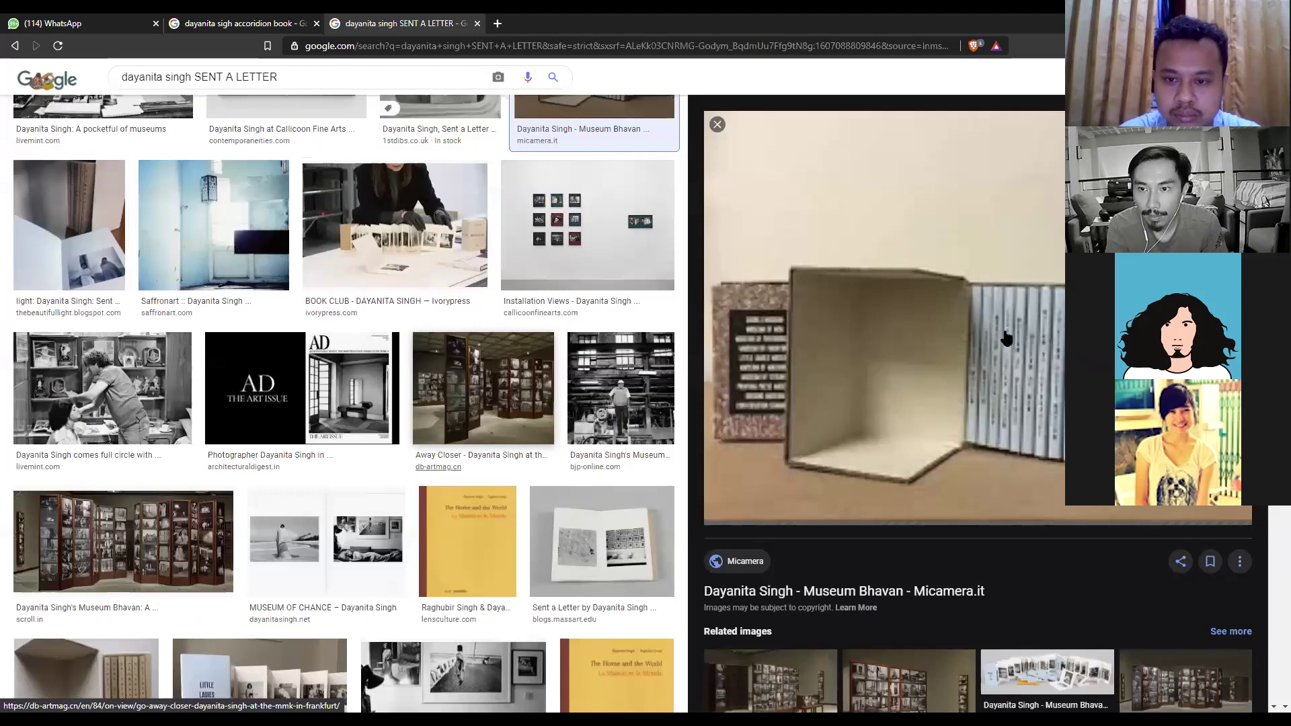
click(602, 541)
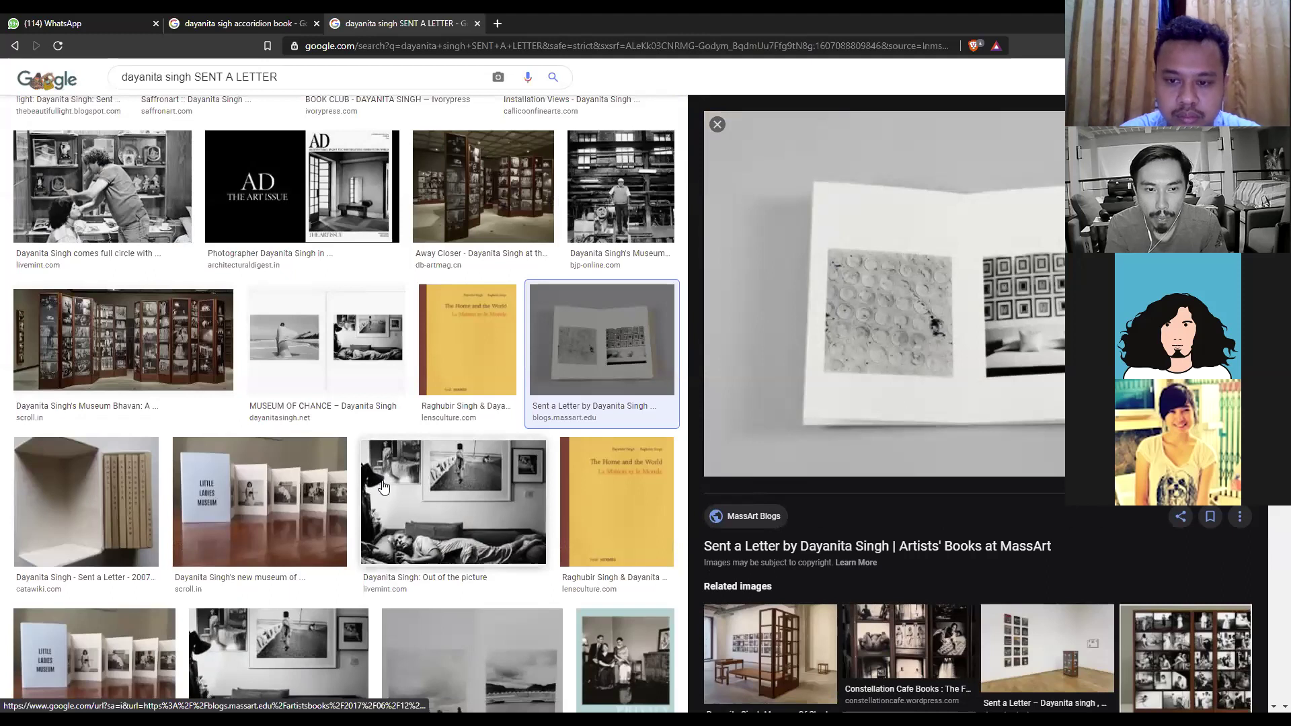
scroll(383, 485, down, 2)
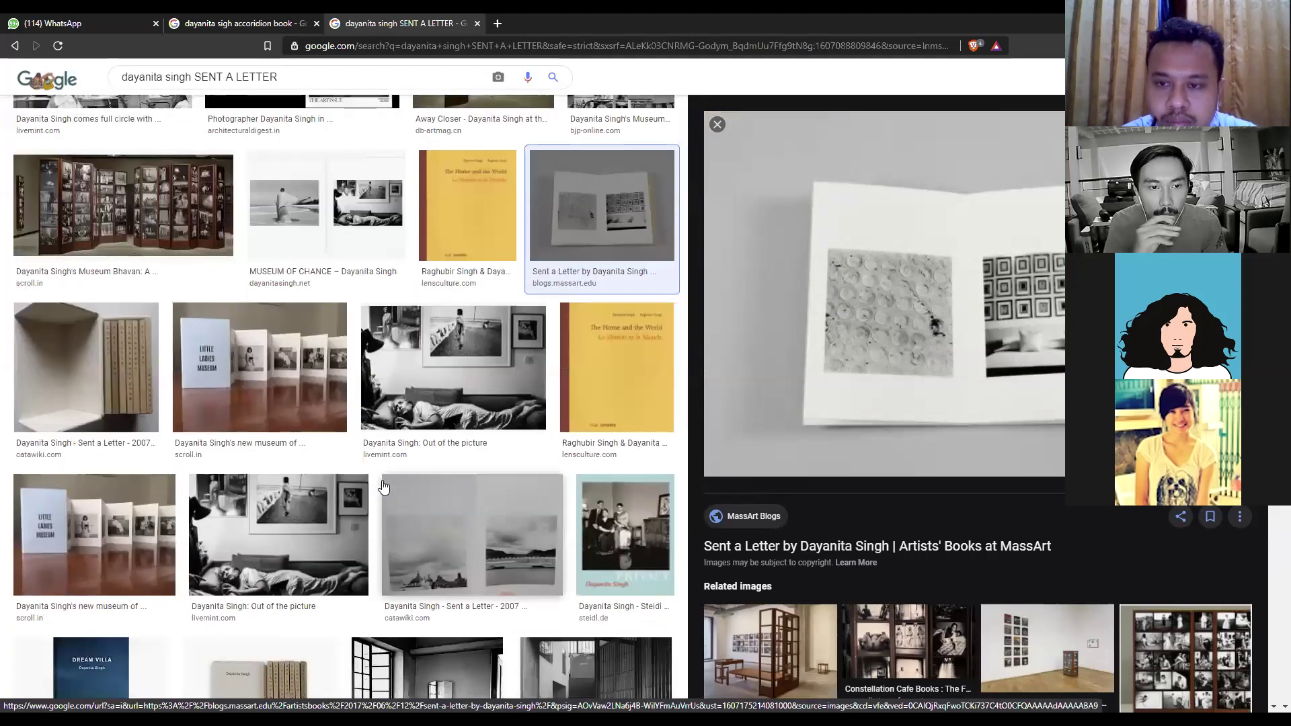
scroll(383, 485, down, 3)
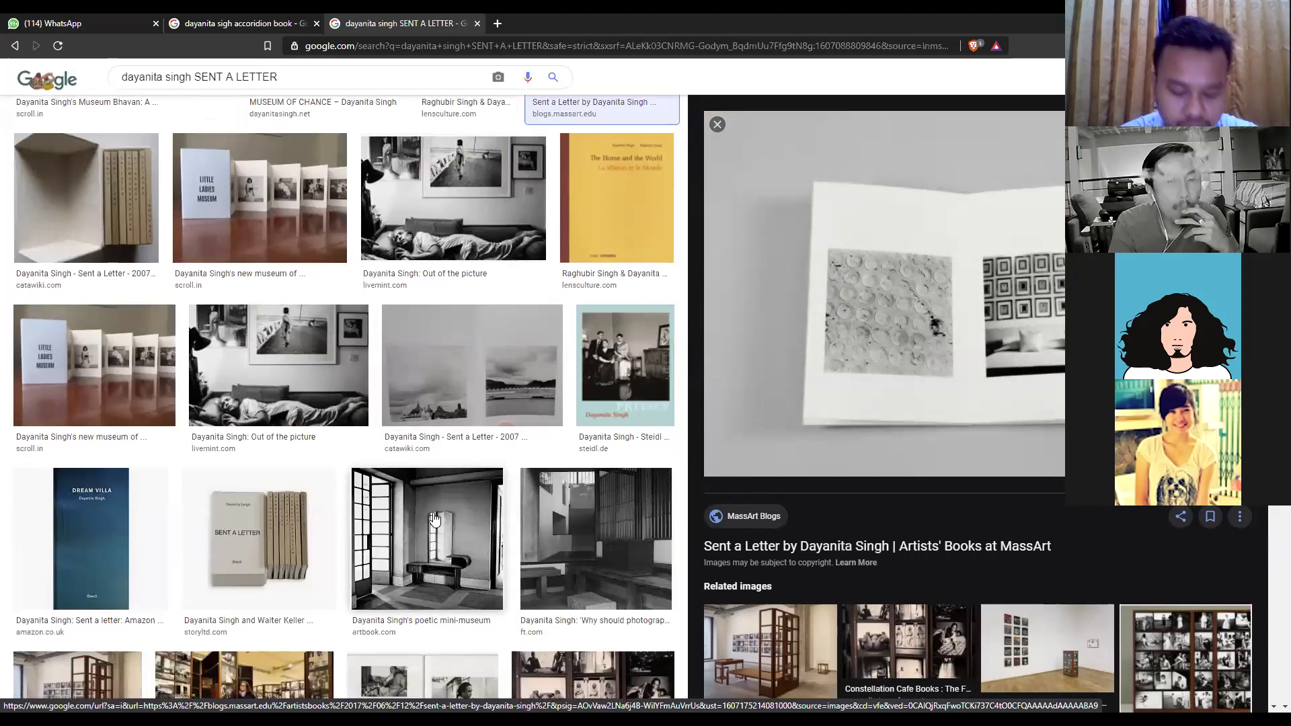
scroll(412, 497, down, 3)
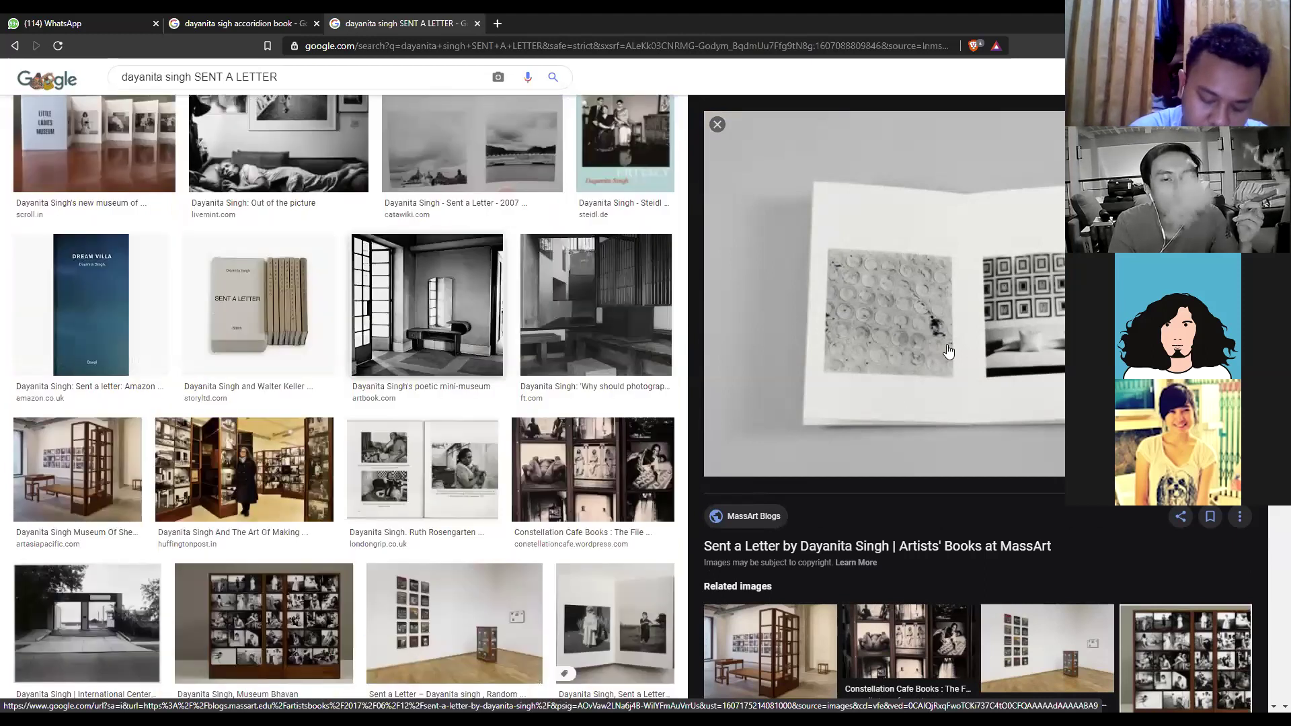
scroll(907, 300, down, 3)
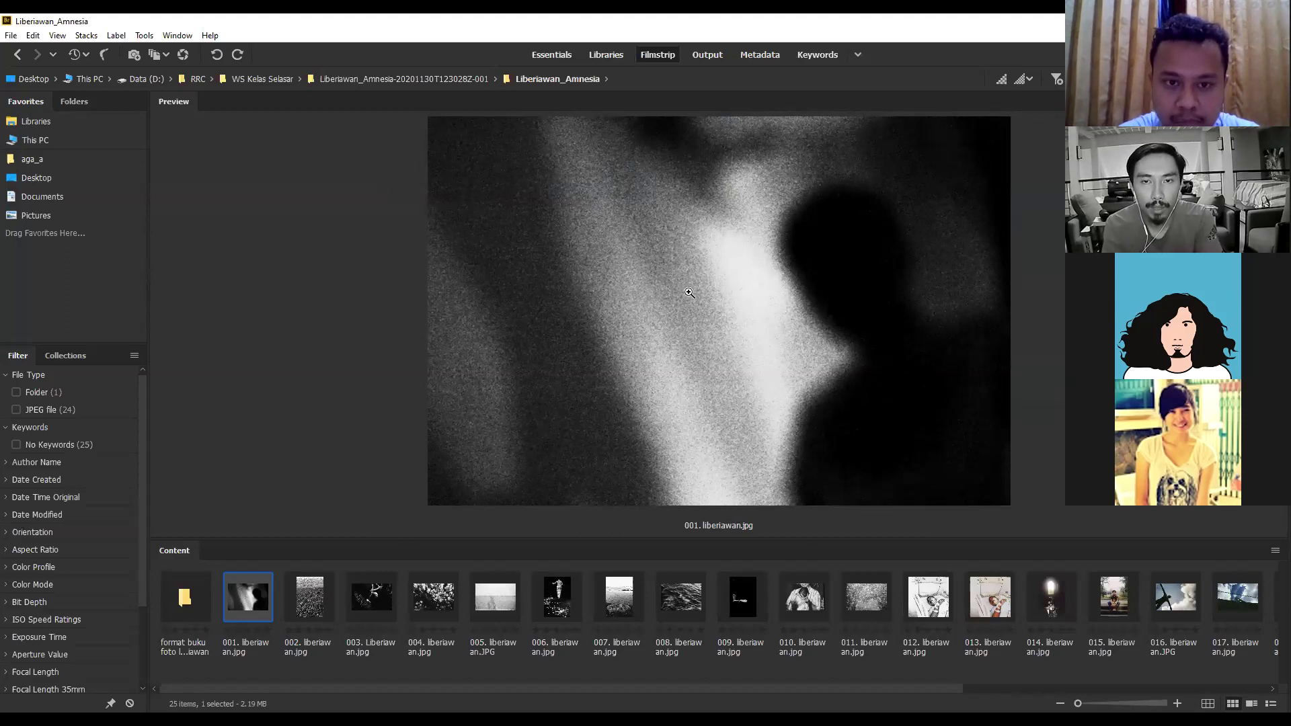
Switch to Adobe Bridge and compare the Amnesia photos in side-by-side pairs: 002 with 003, 004 with 005, and 006 with 007.
click(324, 594)
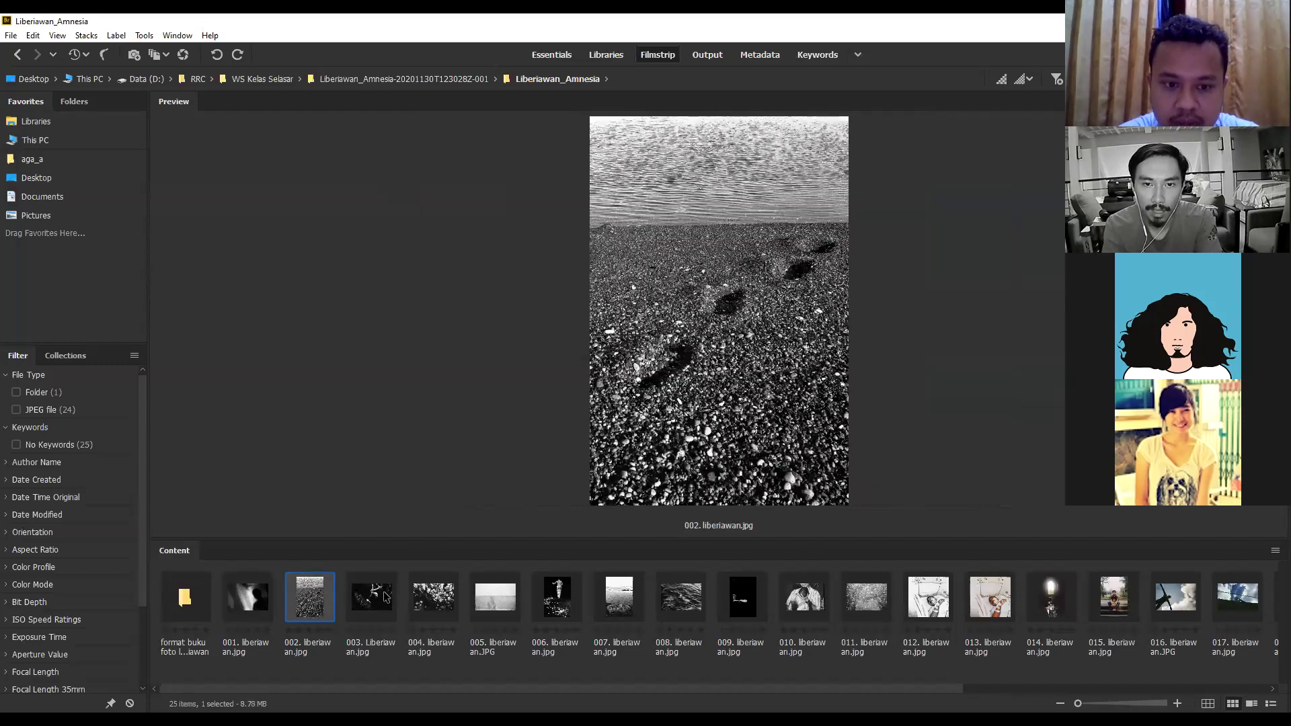
ctrl+click(386, 596)
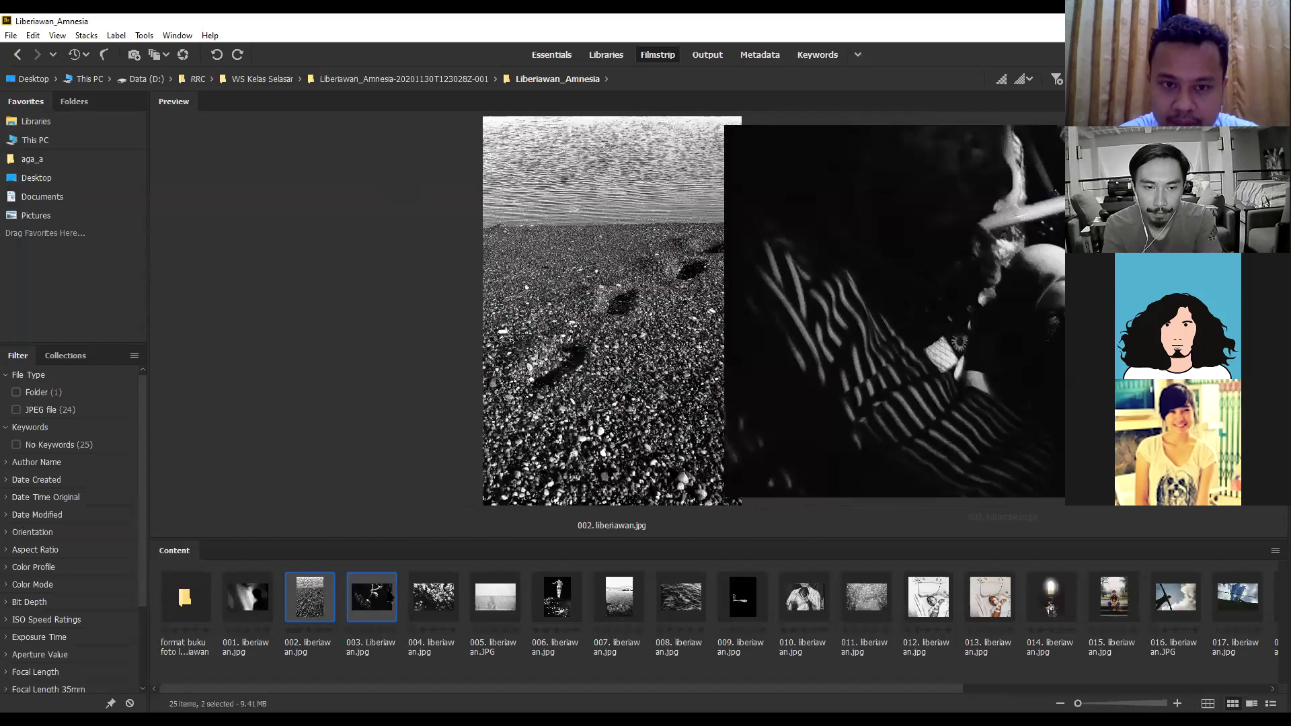
click(427, 600)
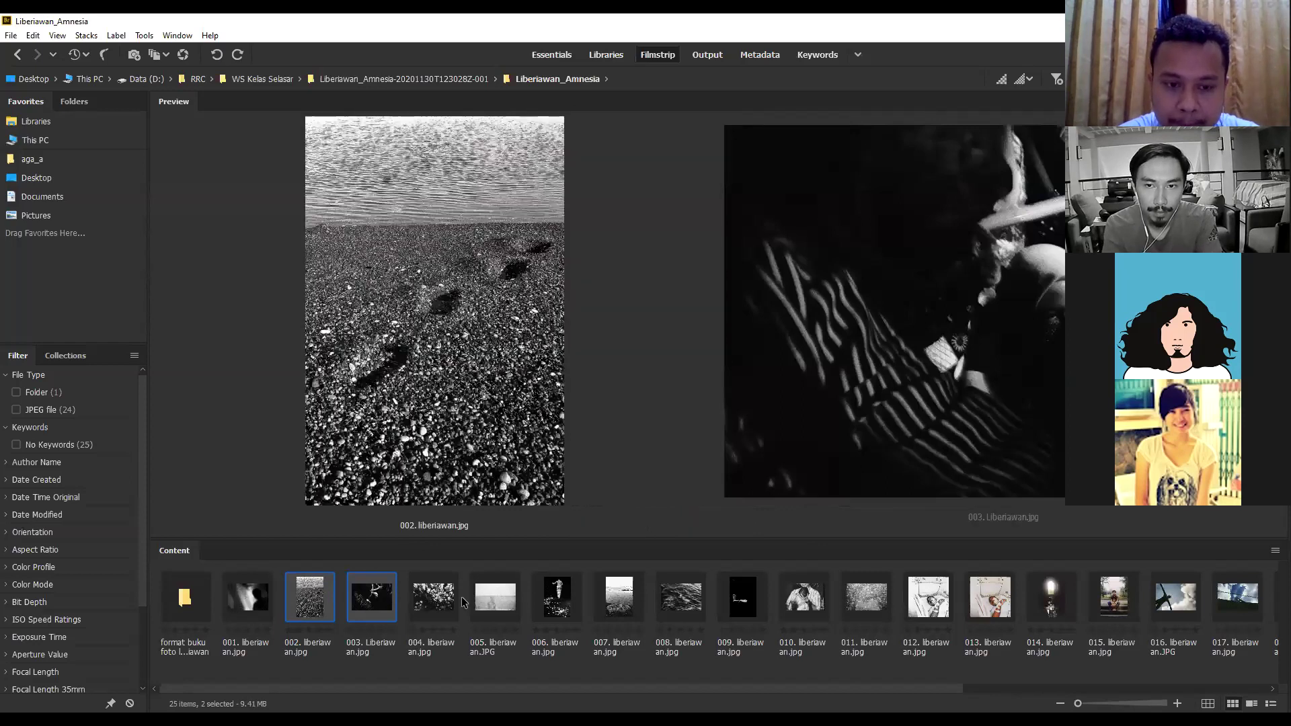
ctrl+click(511, 600)
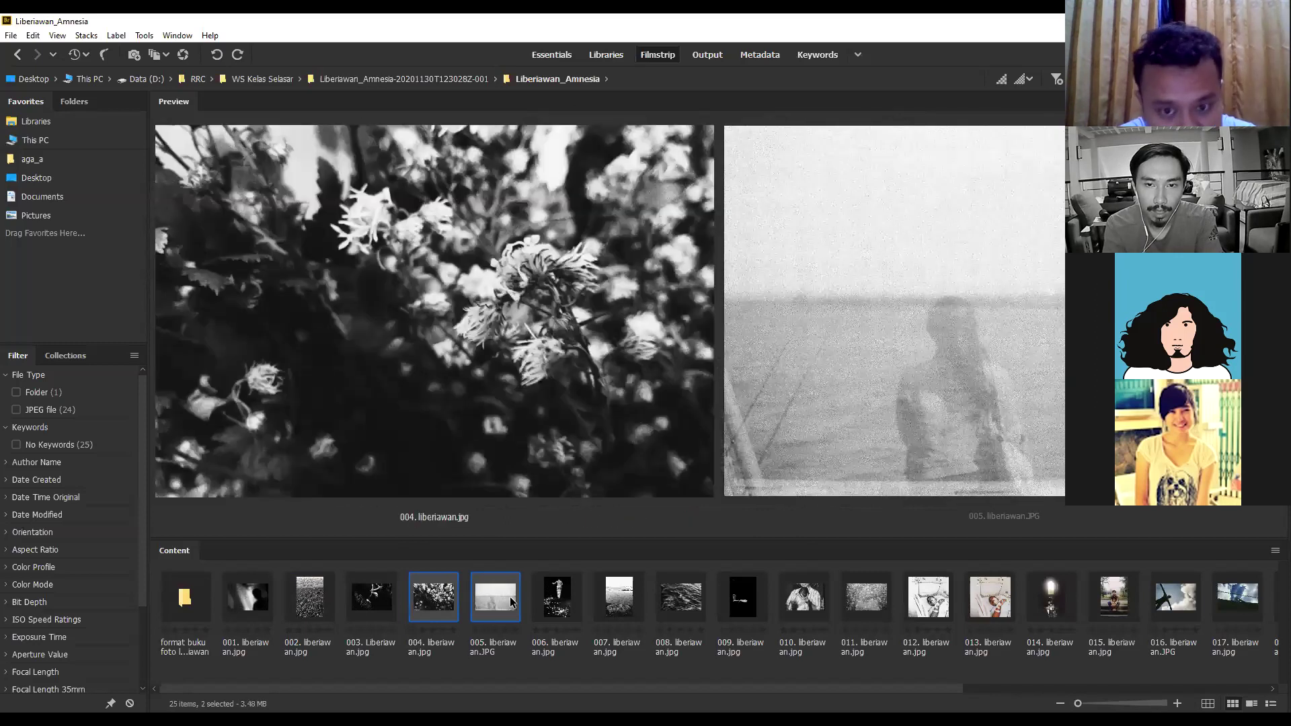
click(619, 595)
shift+click(549, 598)
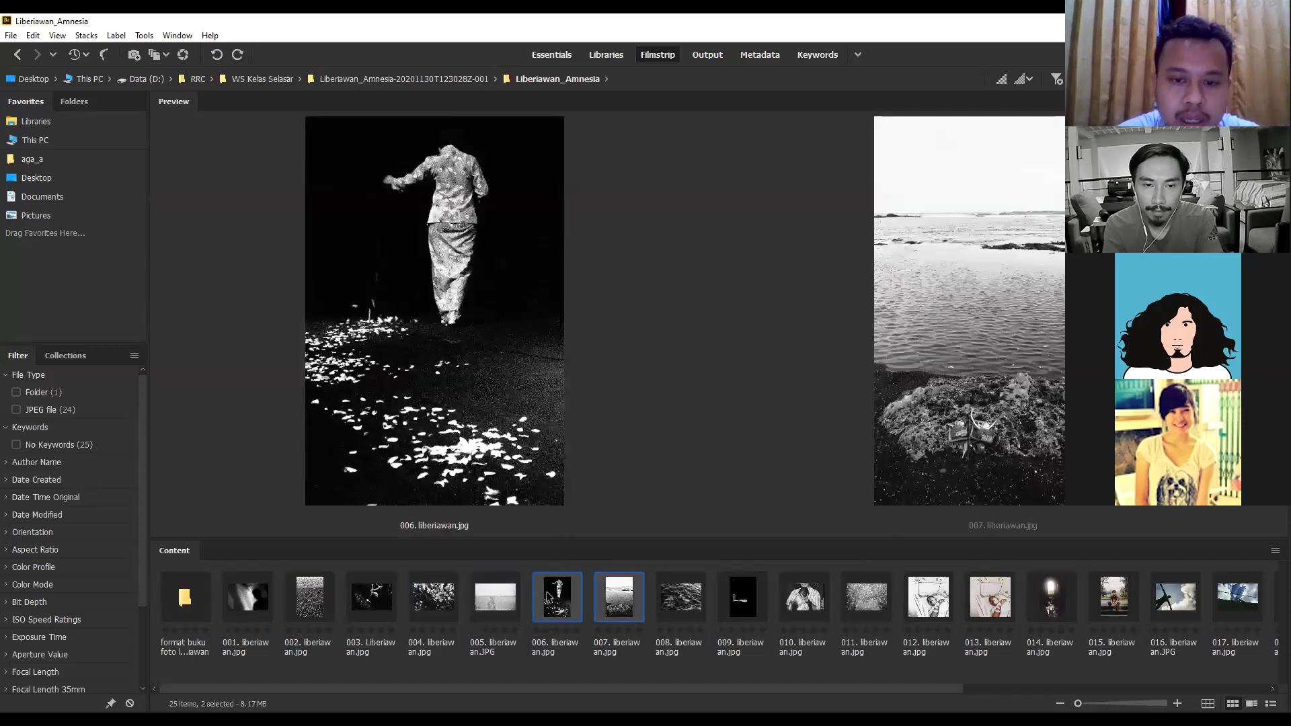
Open the book format folder, view Amnesia (Akordion Book).indd in full screen, and return to the photo folder.
click(434, 595)
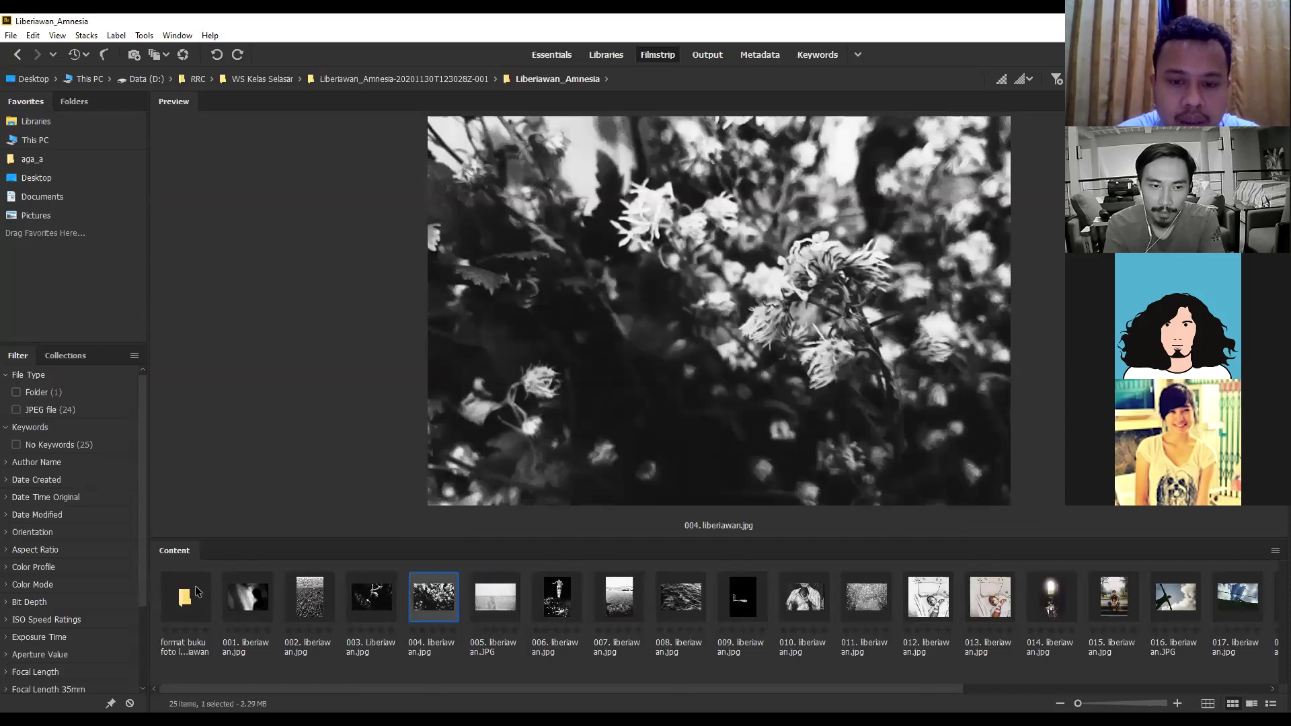
double_click(197, 592)
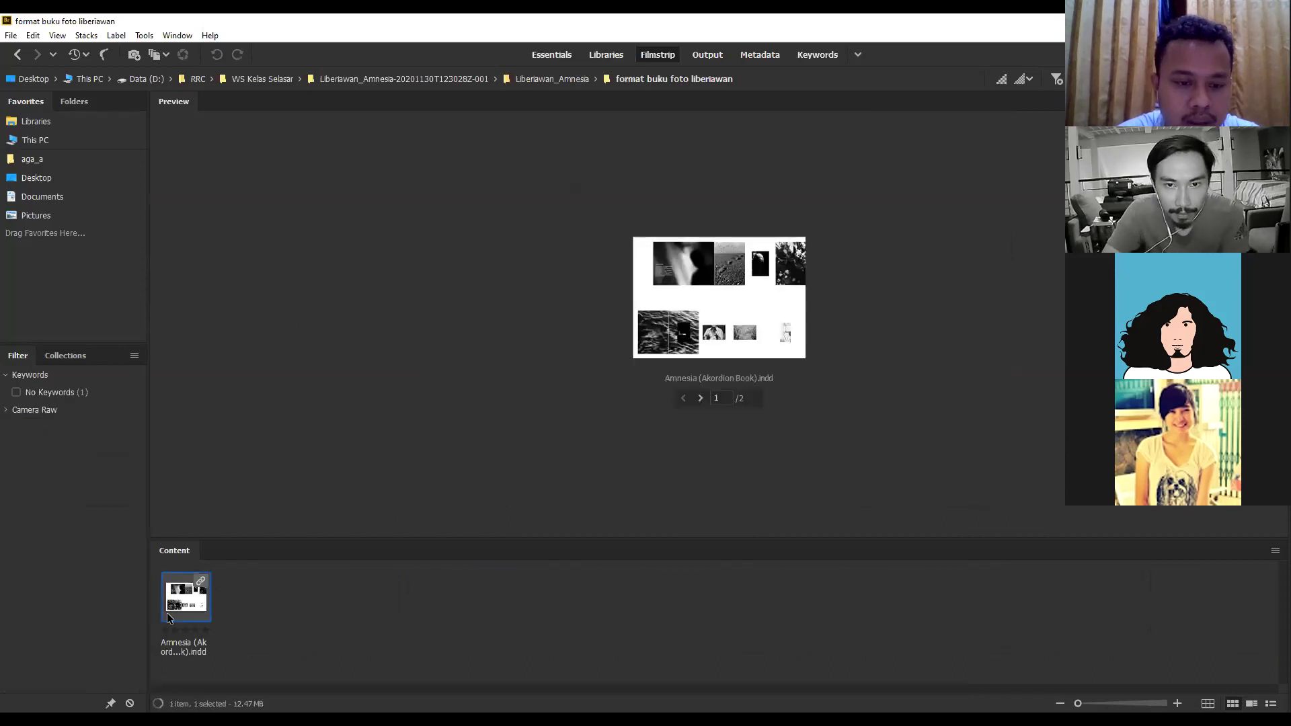
key(space)
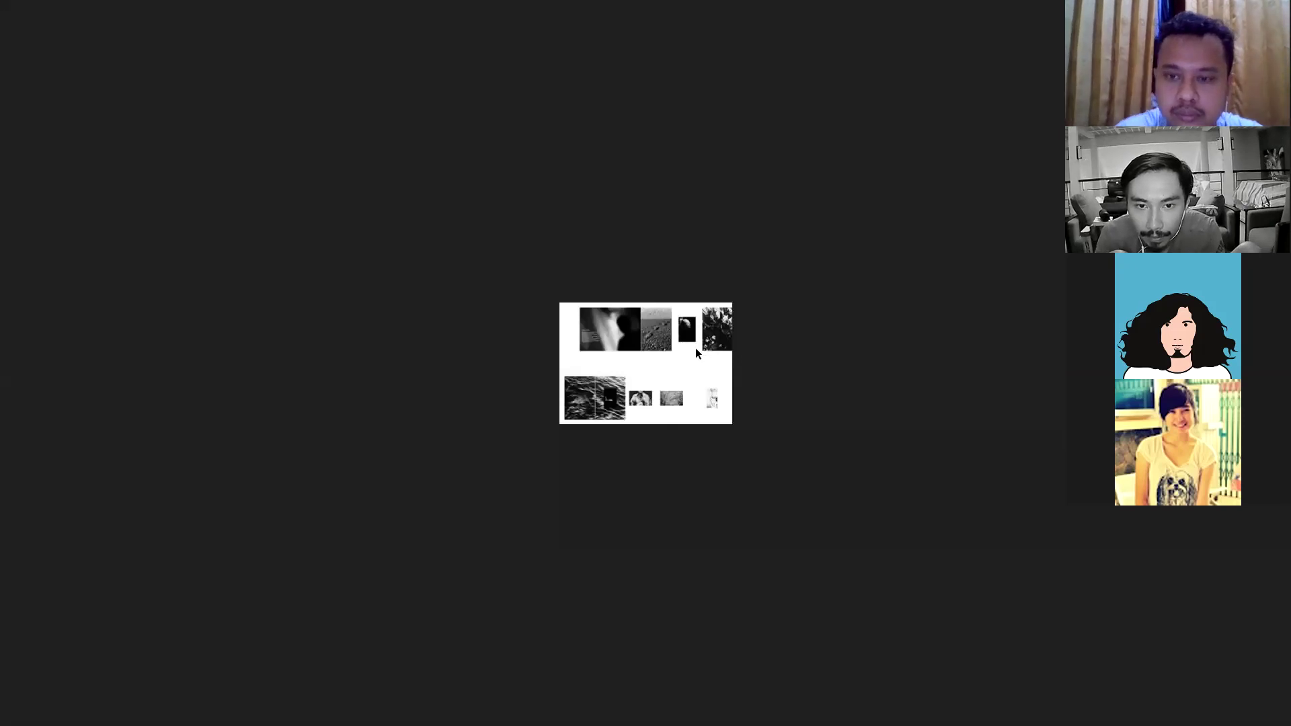
key(space)
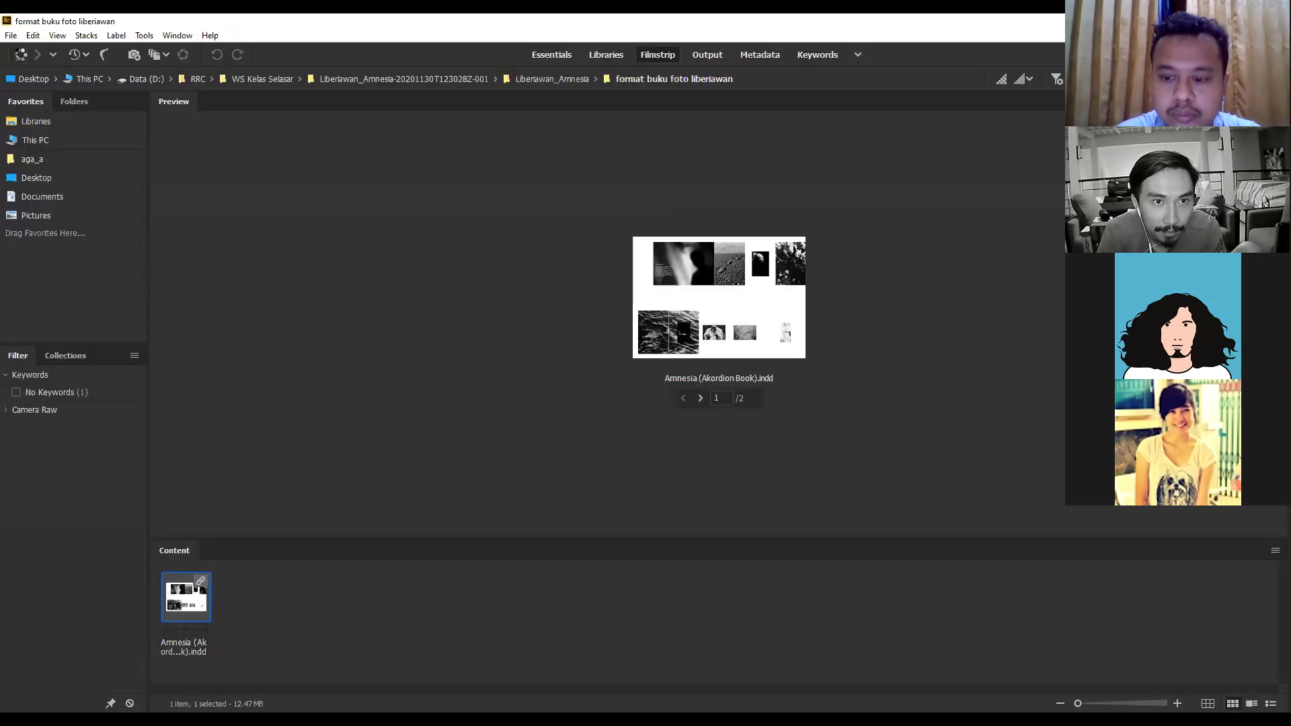
click(18, 54)
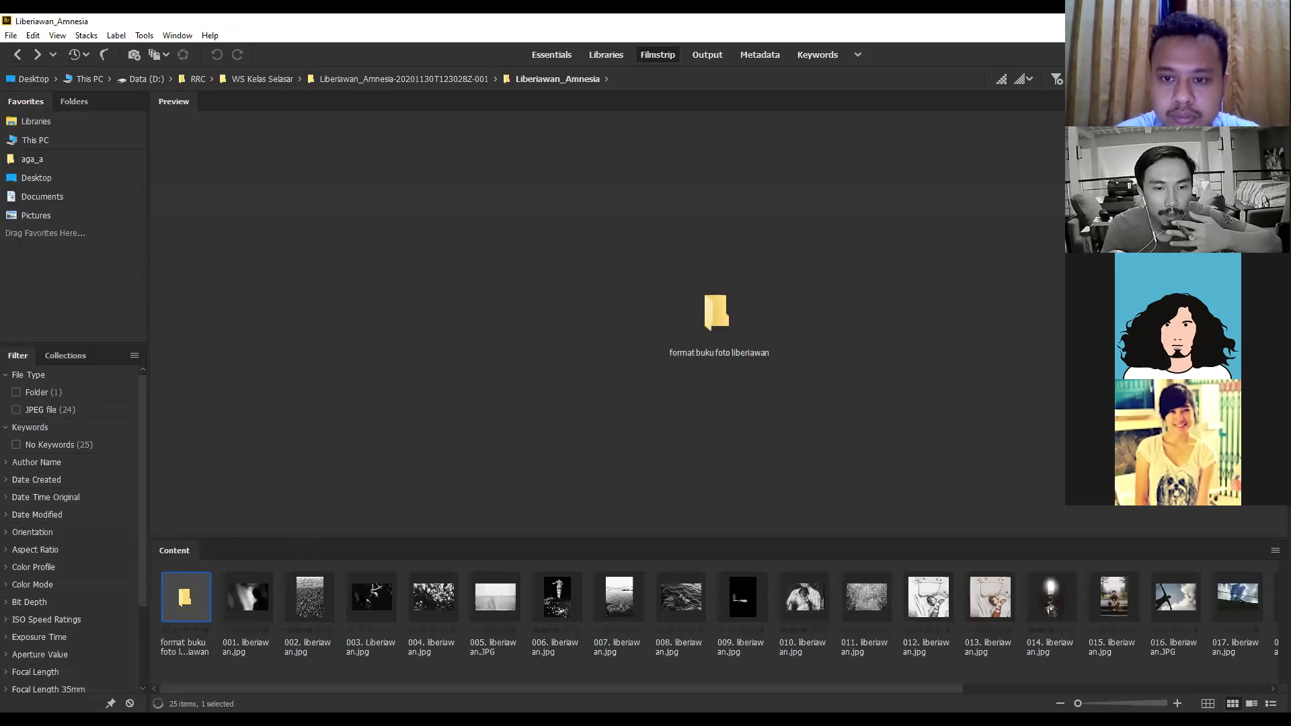
View the Amnesia photos one at a time in sequence from 003 to 010.
click(366, 597)
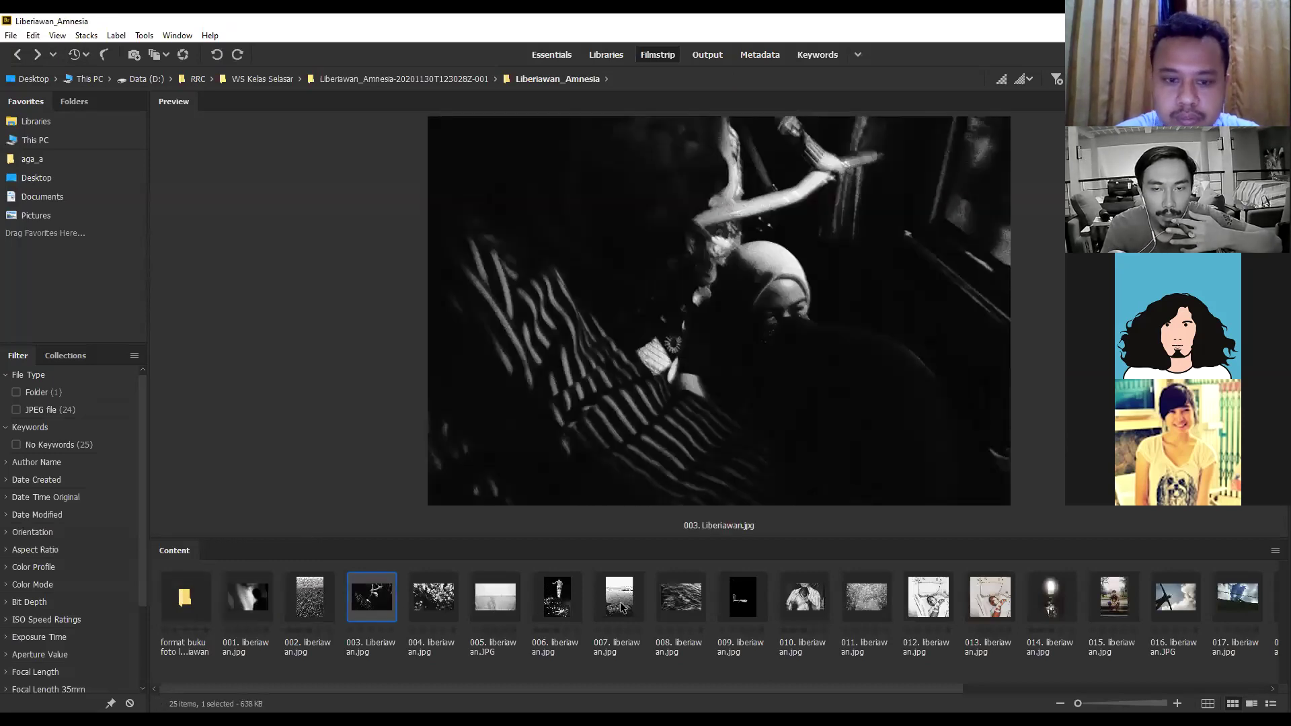
key(Right)
key(Right)
key(Right)
click(639, 613)
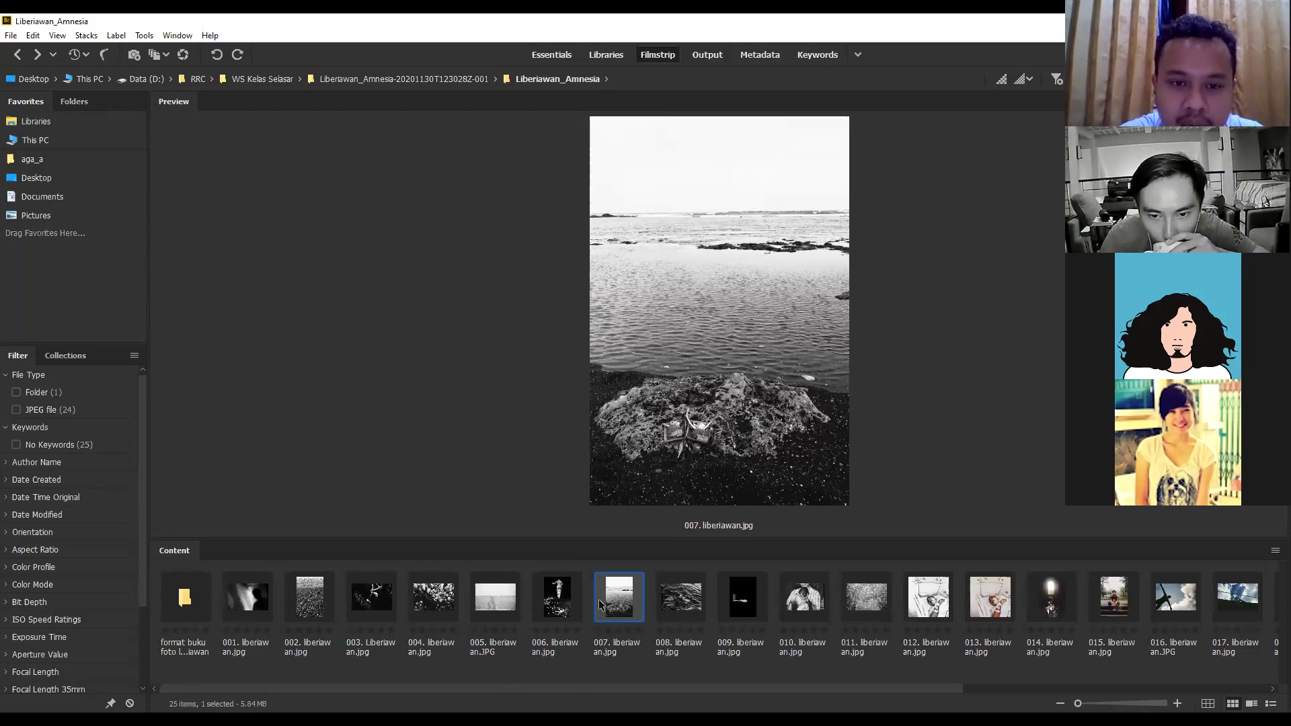
key(Right)
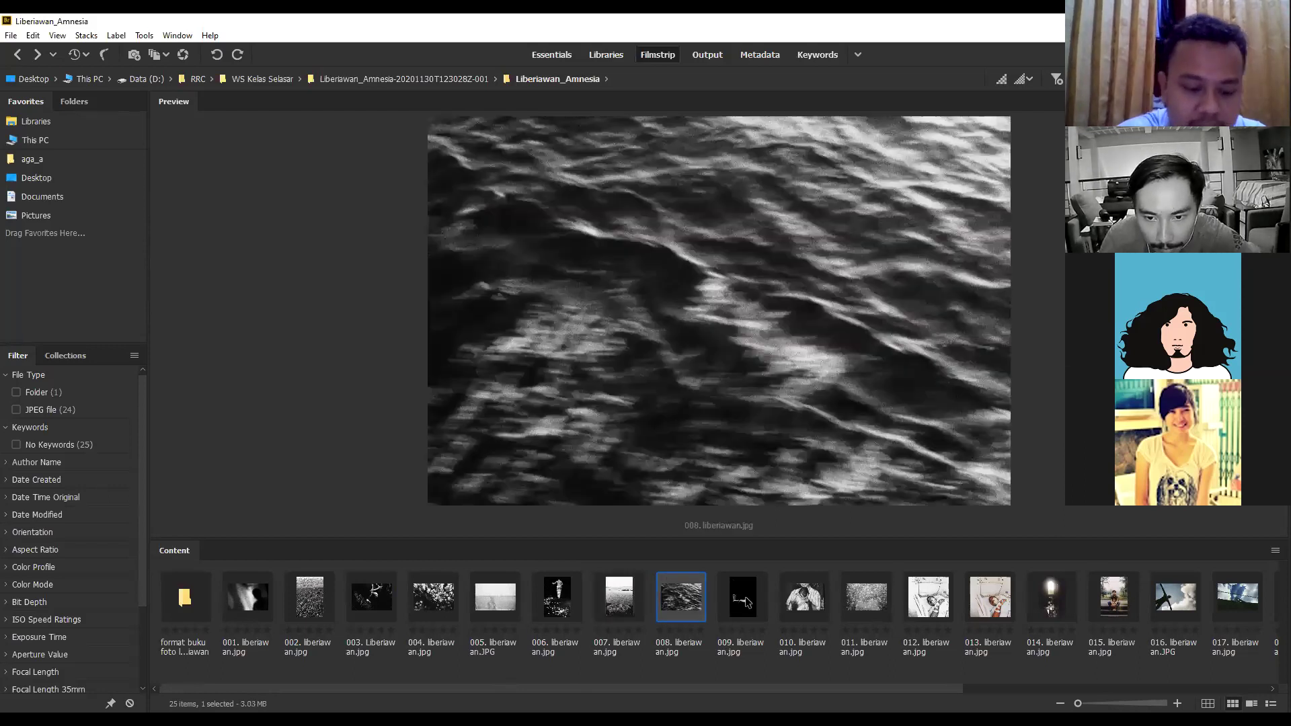
key(Right)
key(Right)
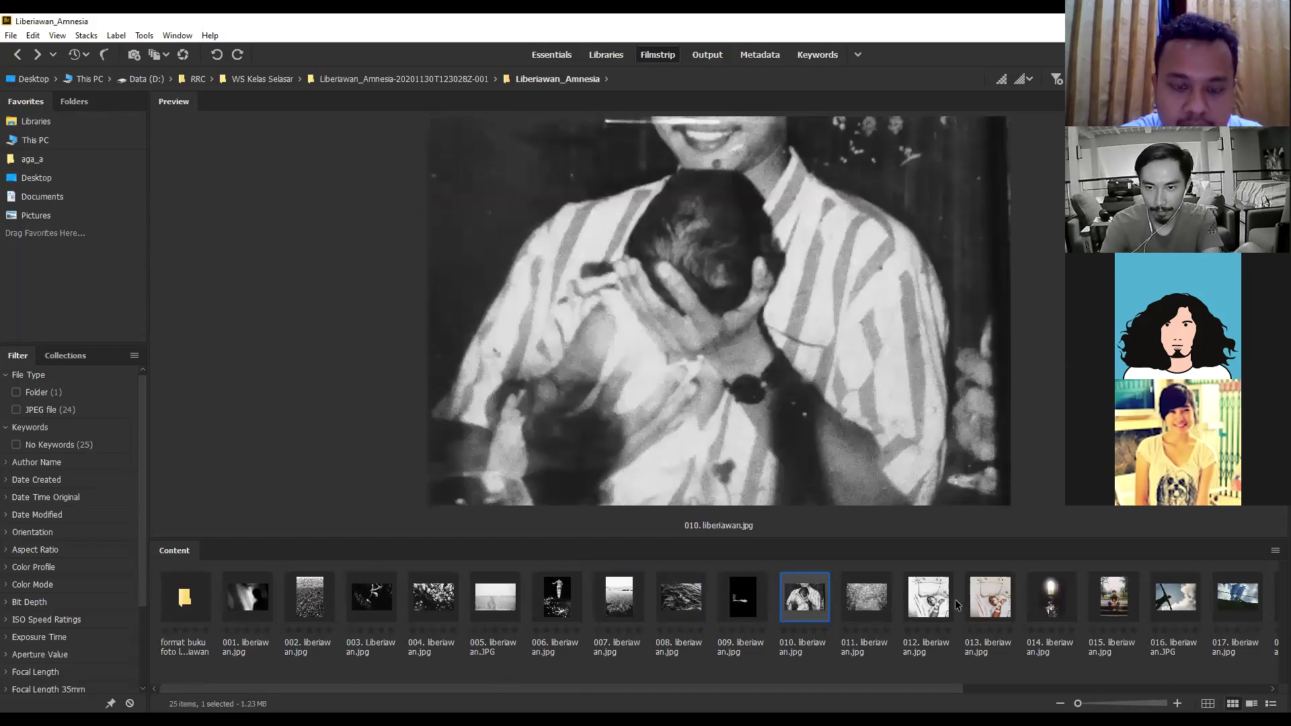
View Amnesia photos 011 and 012, and revisit photos 004 and 005 earlier in the sequence.
key(Right)
key(Right)
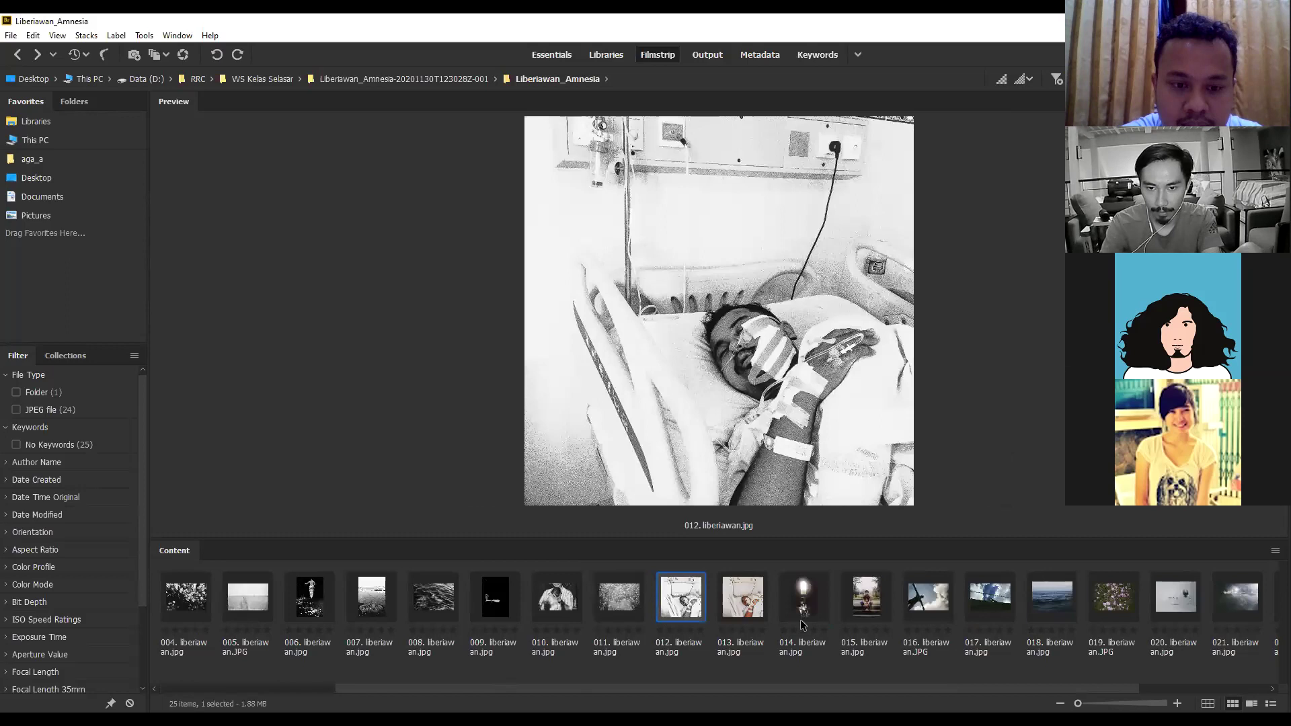
scroll(802, 625, down, 3)
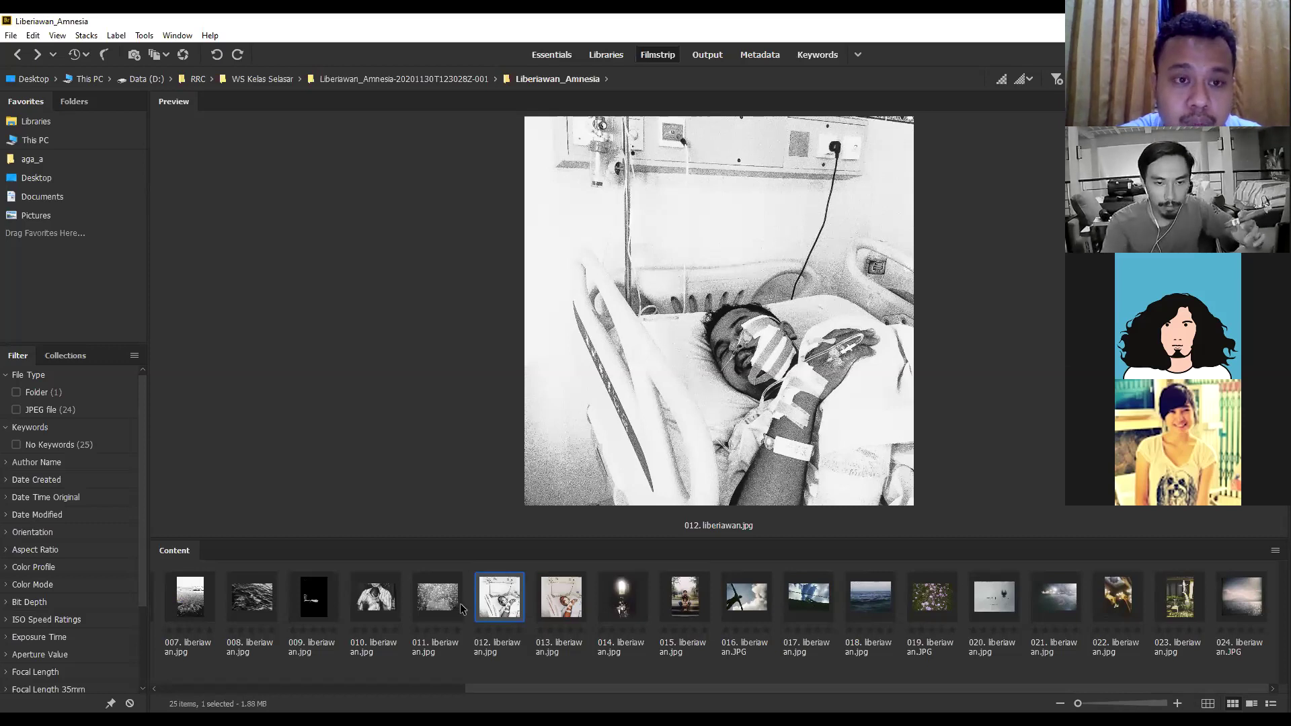
scroll(461, 608, left, 6)
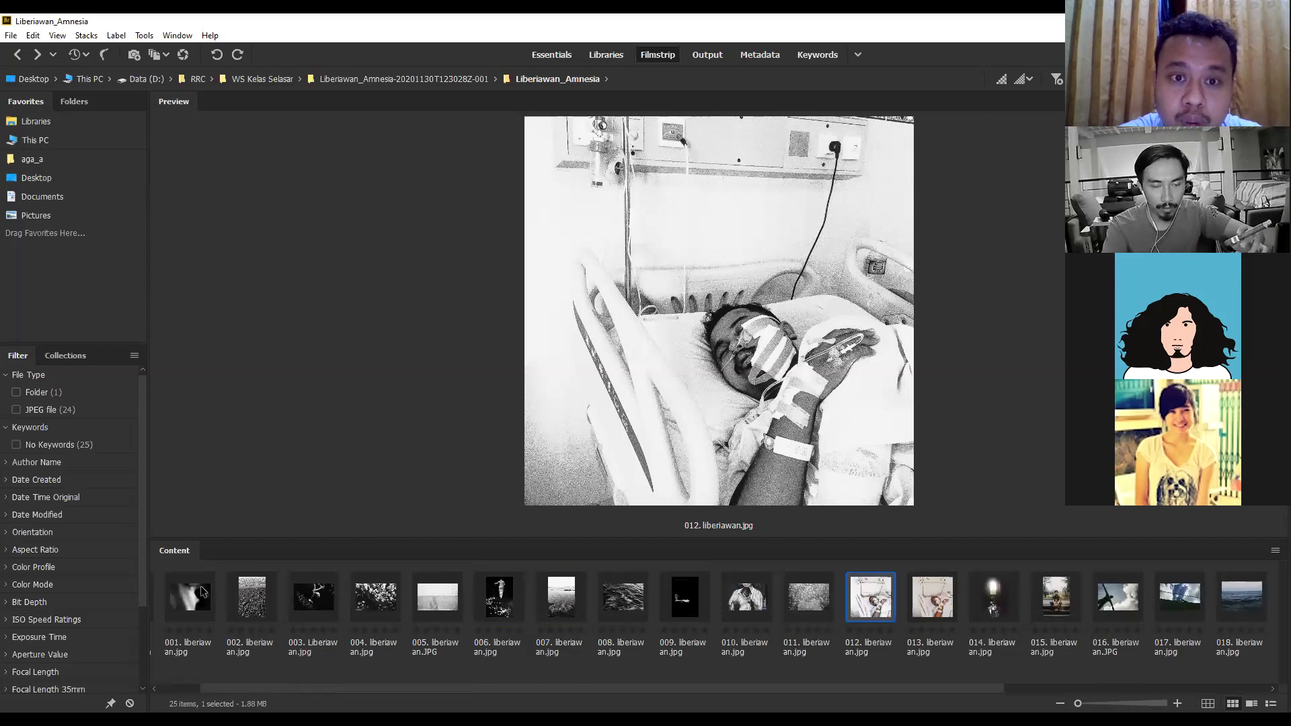
click(367, 605)
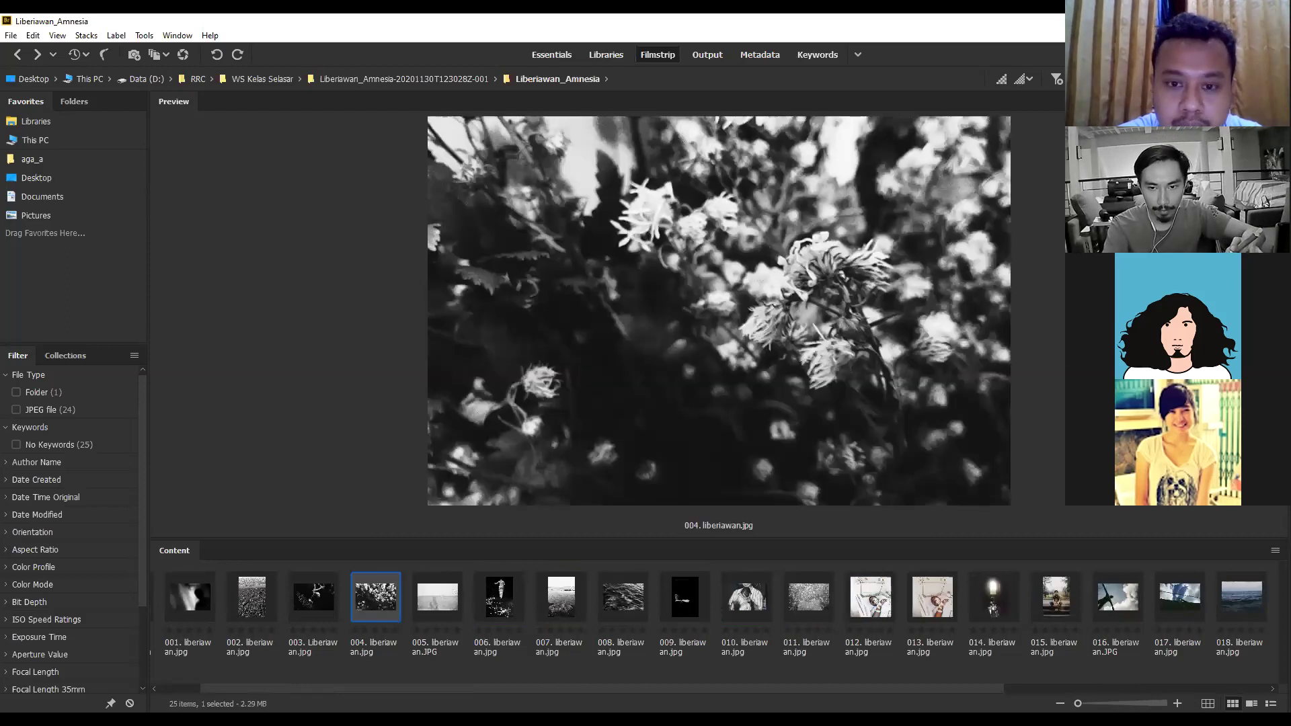
scroll(795, 609, right, 1)
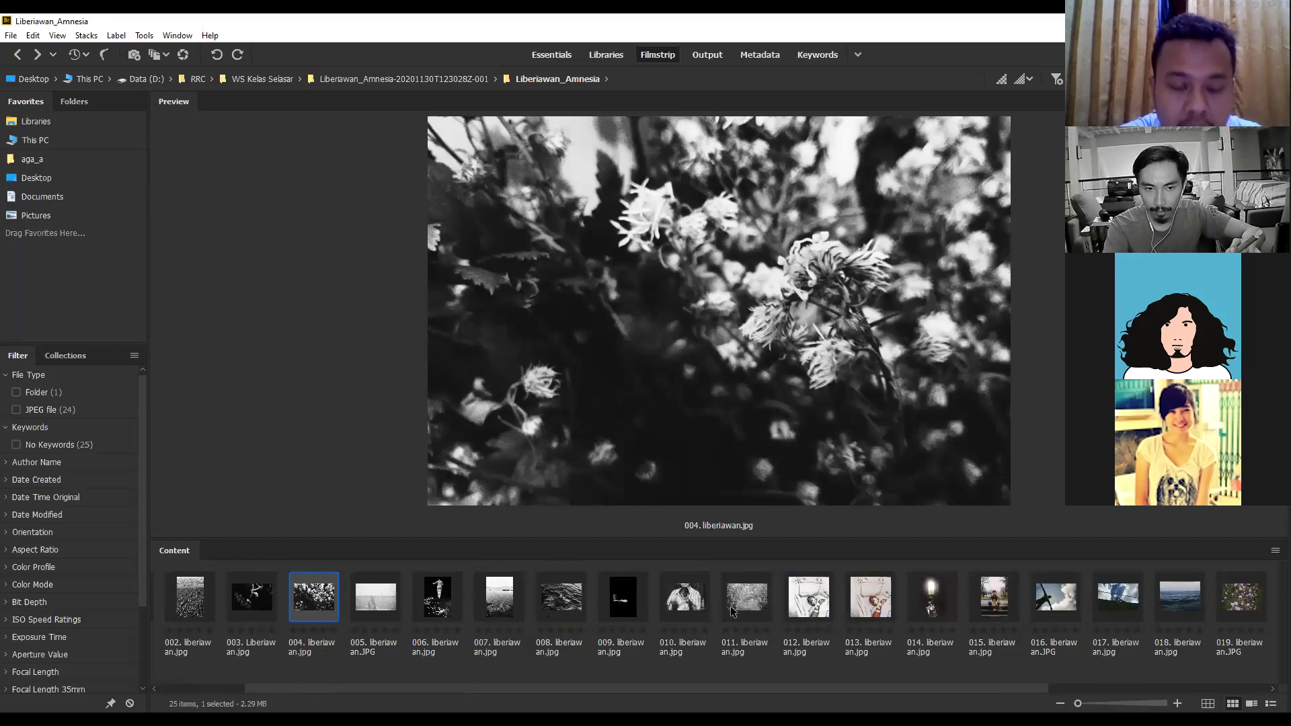
click(357, 608)
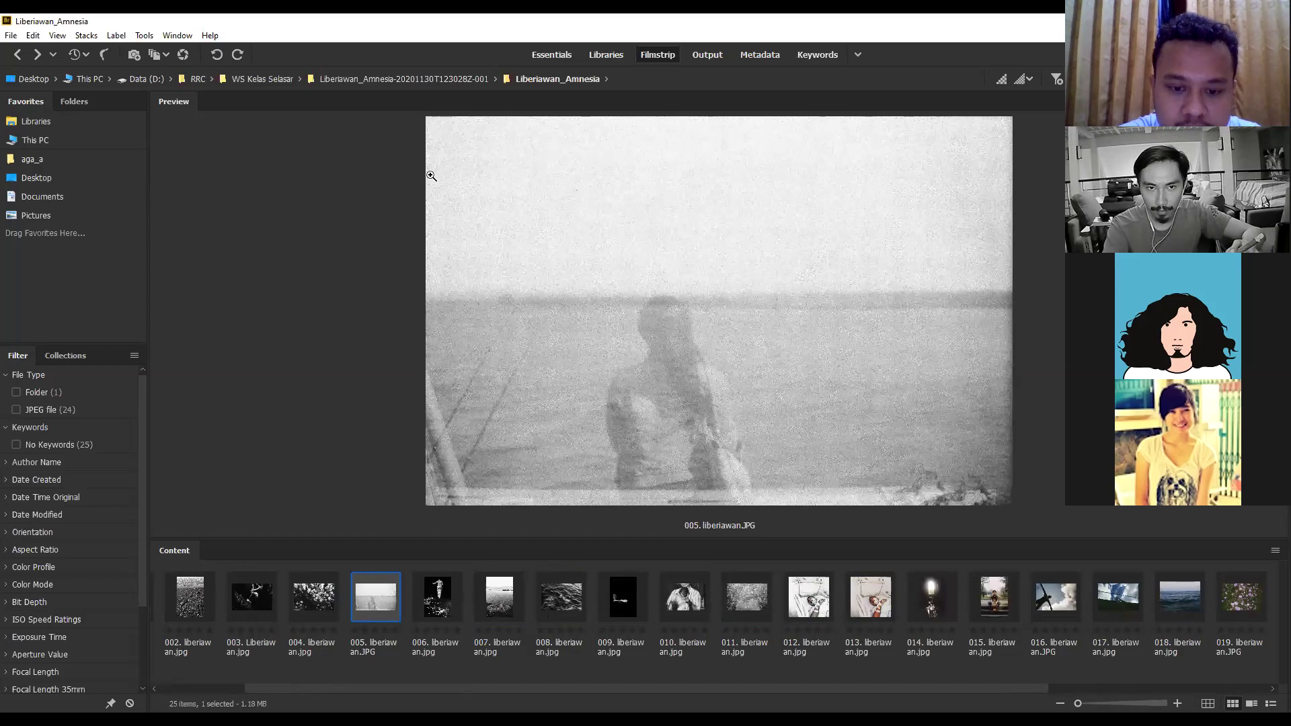
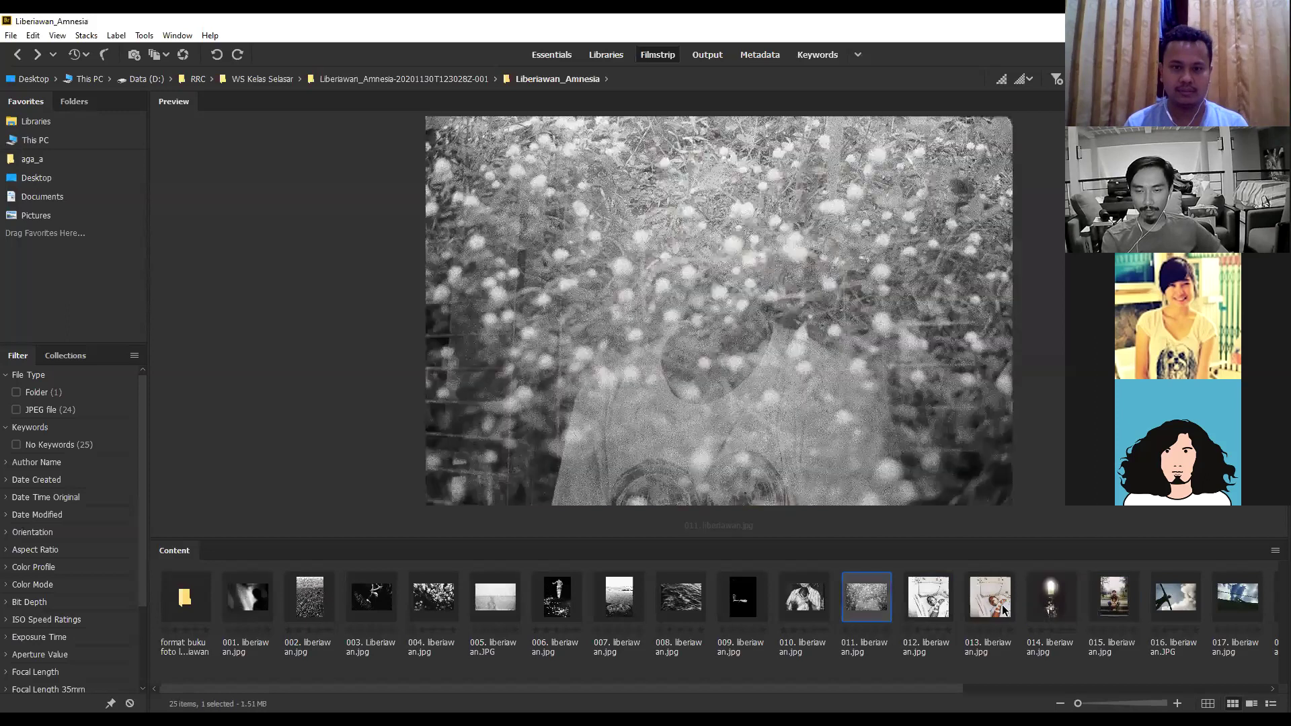
Compare the black-and-white hospital photo 012 side by side with its color version 013.
click(1002, 610)
key(Left)
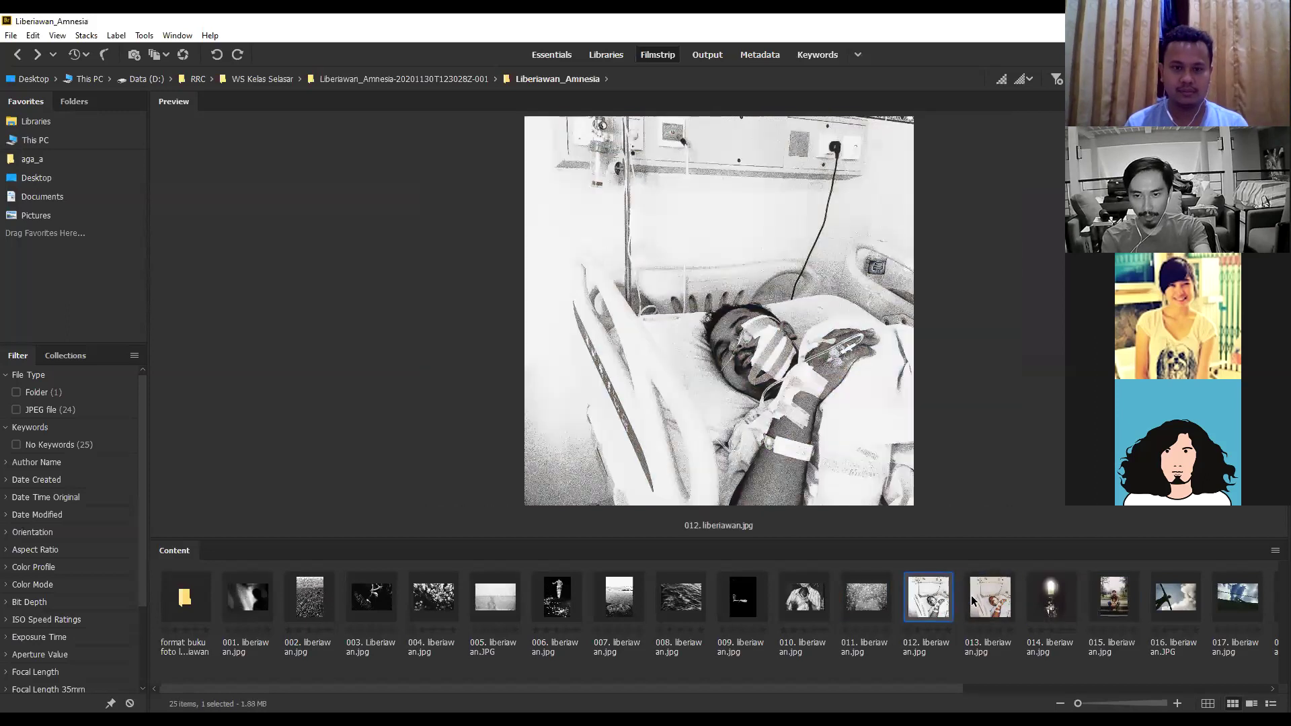
ctrl+click(1009, 631)
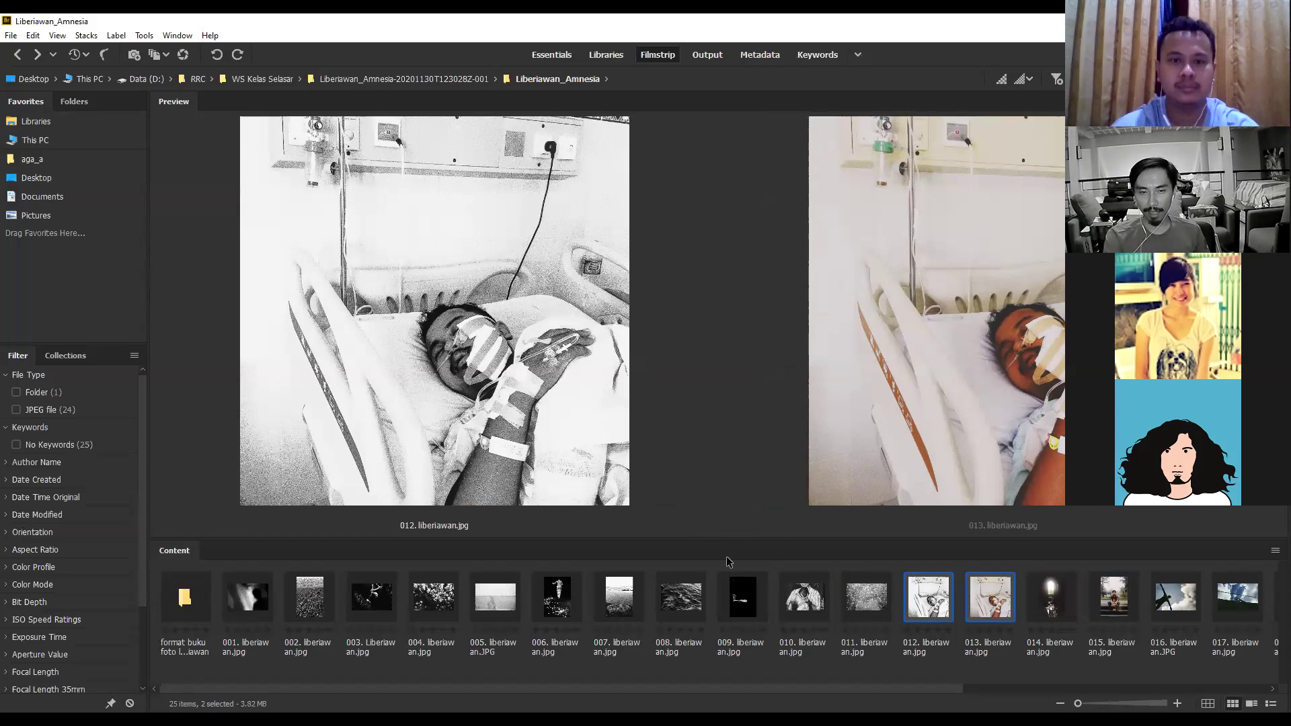
scroll(770, 598, right, 5)
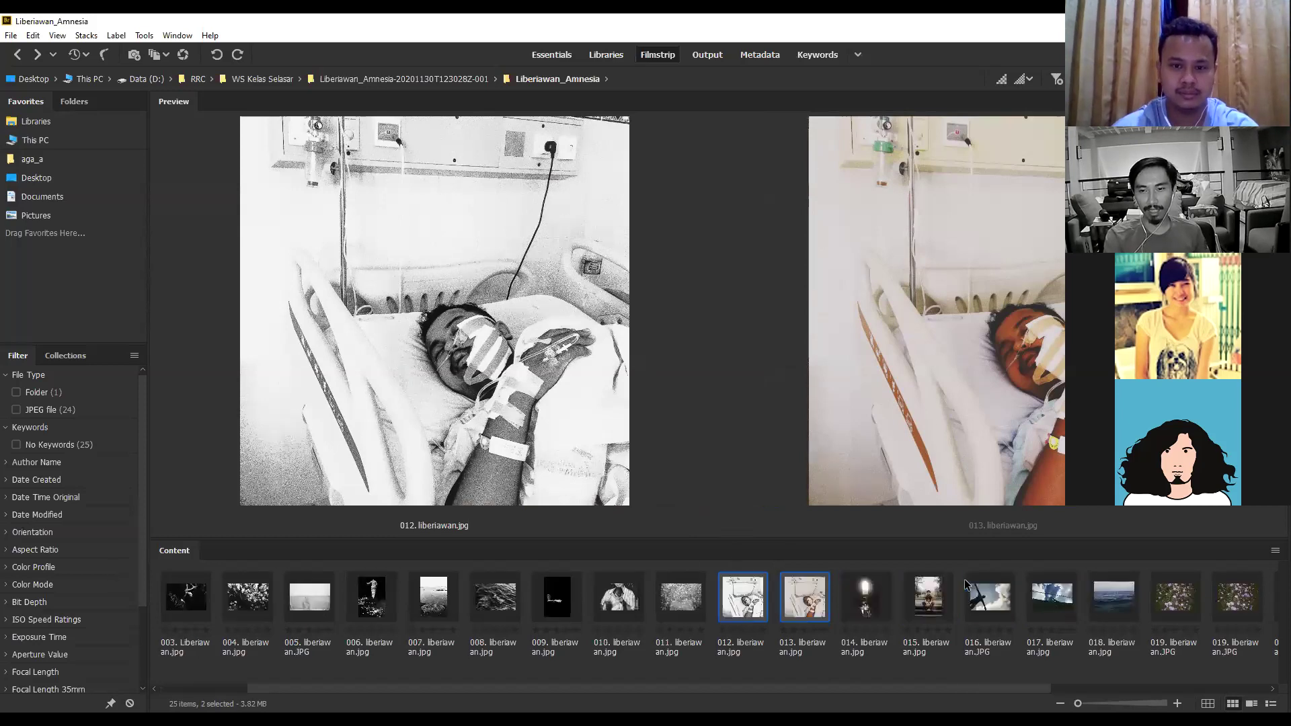
scroll(939, 597, left, 5)
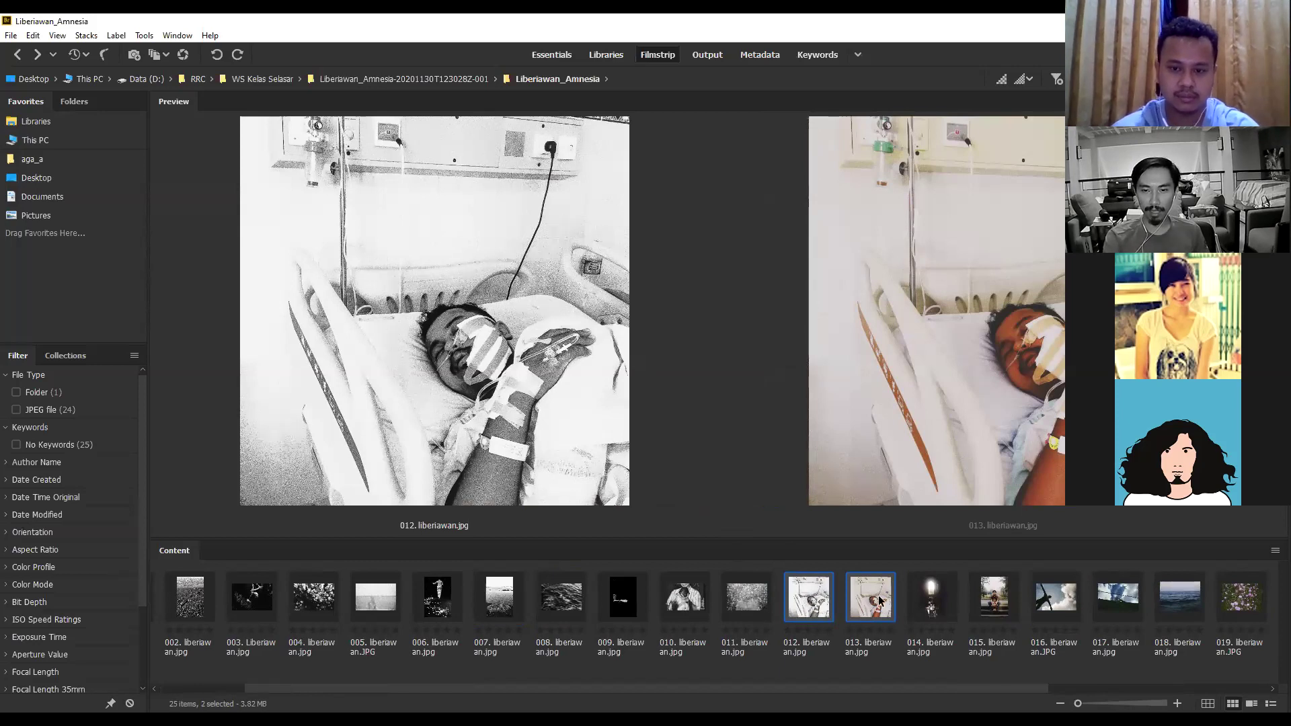
Preview Amnesia photos 011 through 014 together to compare the hospital pair with its neighboring images.
click(730, 593)
click(810, 597)
ctrl+click(869, 597)
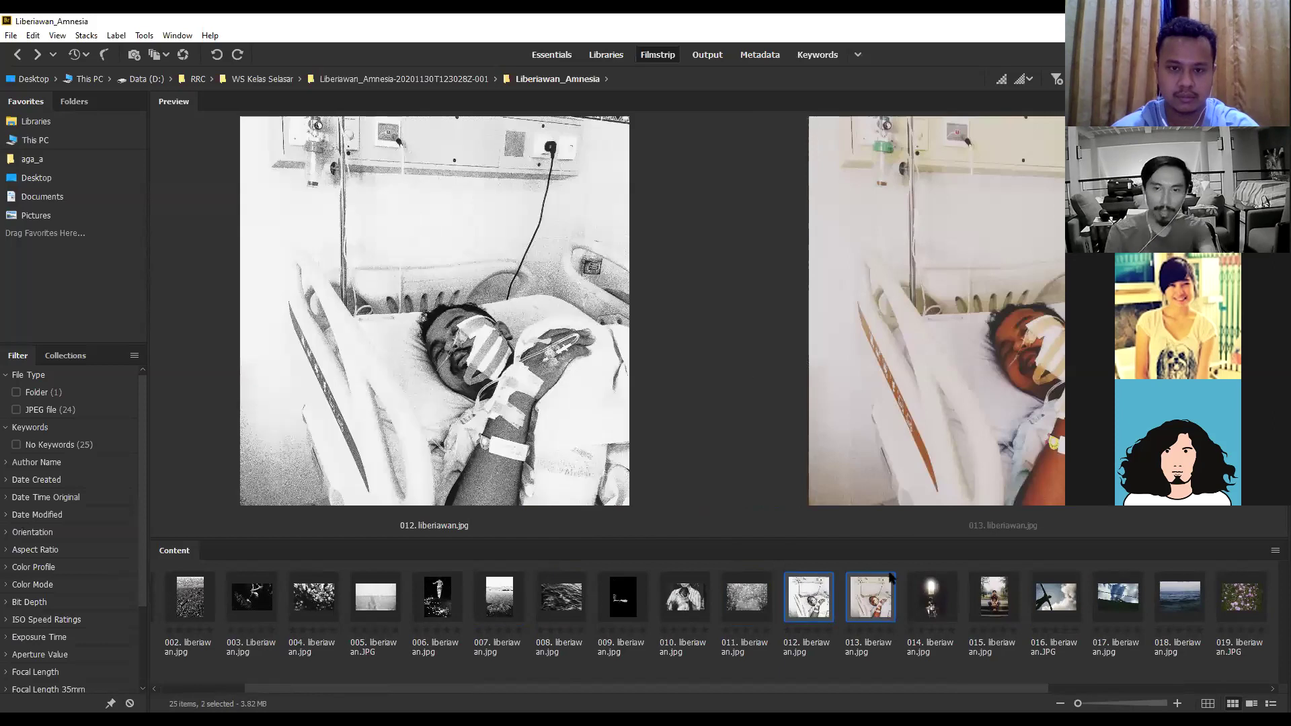
key(shift+Left)
key(shift+Right)
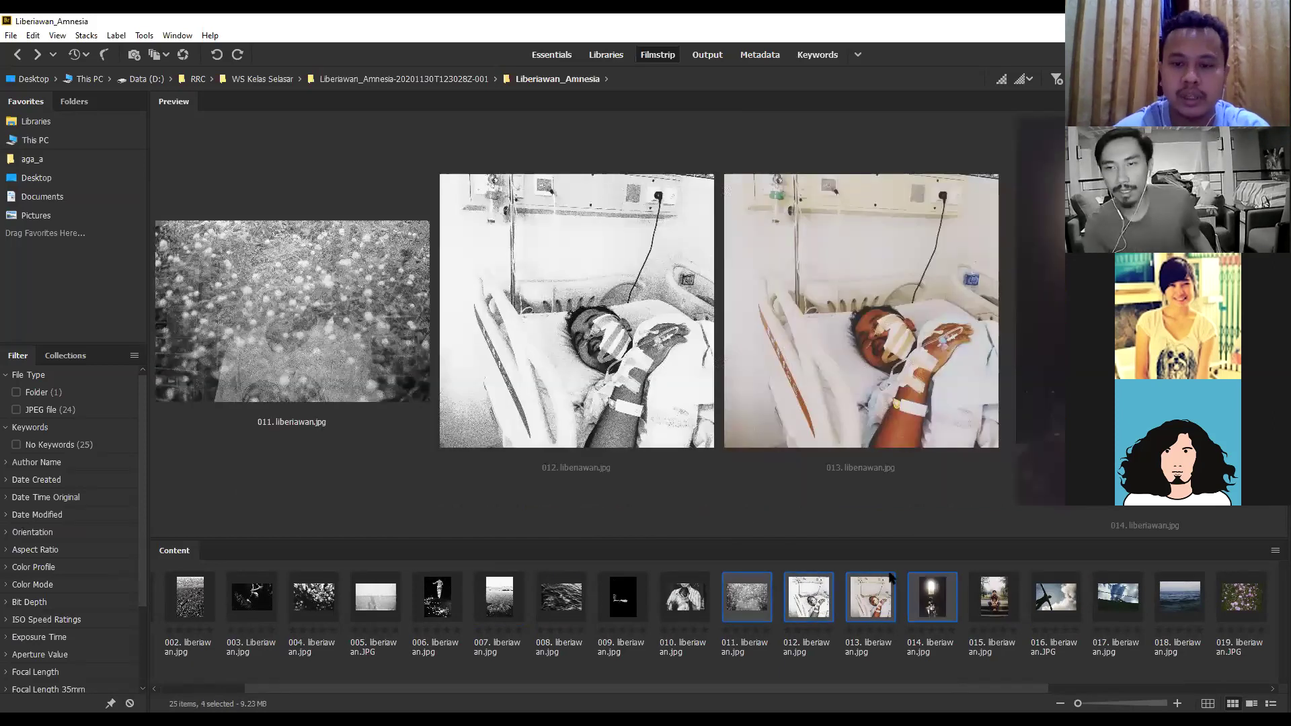
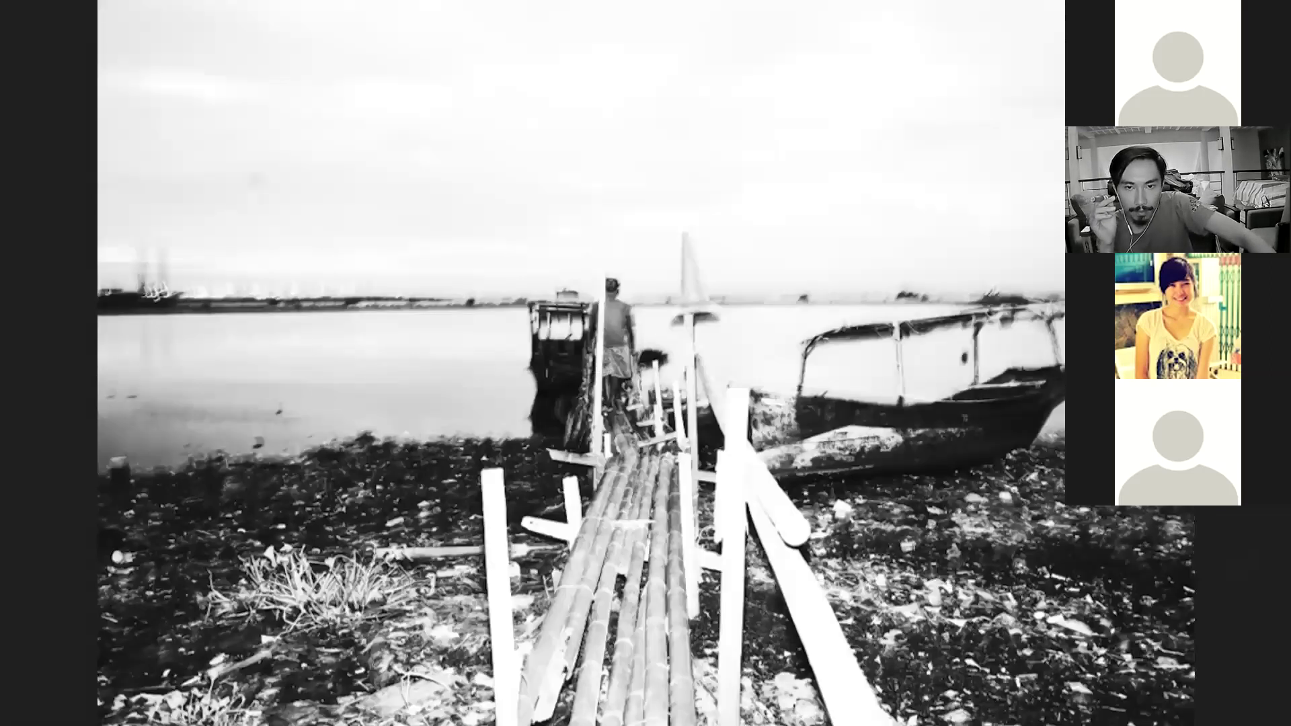
Leave the full-screen view of the jetty photo and review the river series' closing photos 038, 039 and 040.
key(Escape)
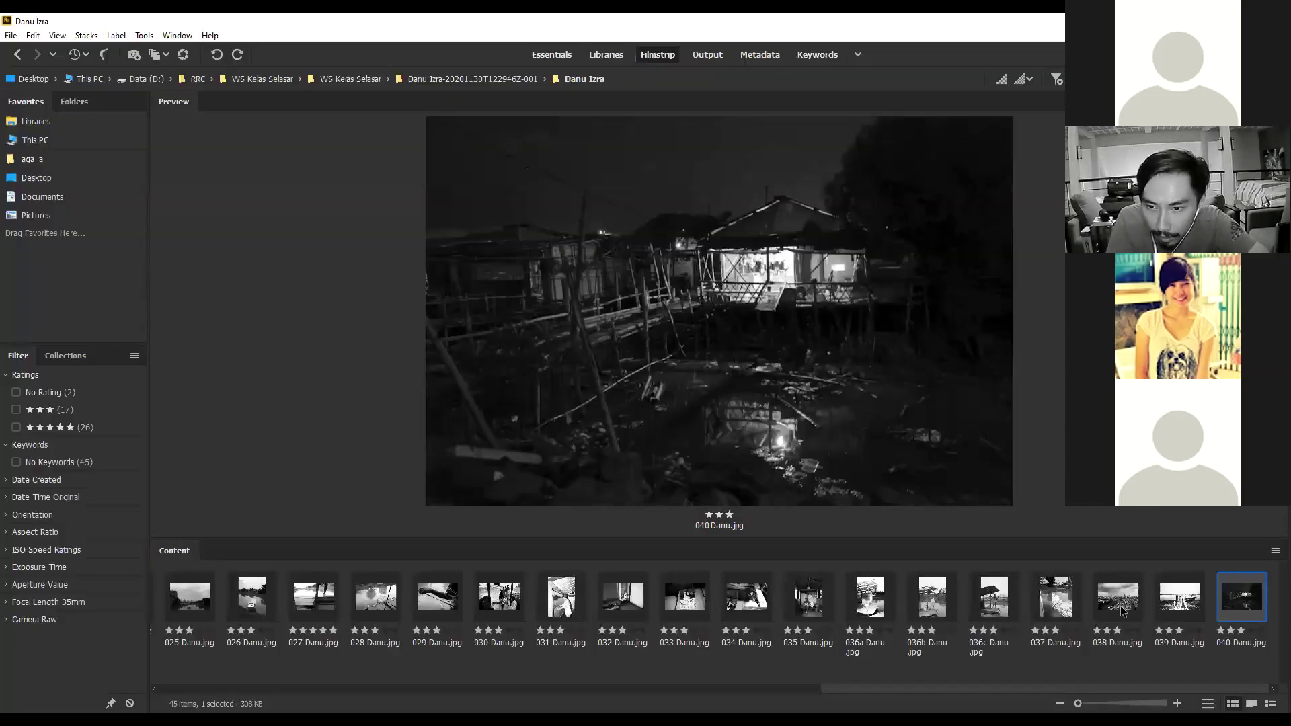
key(Left)
key(Left)
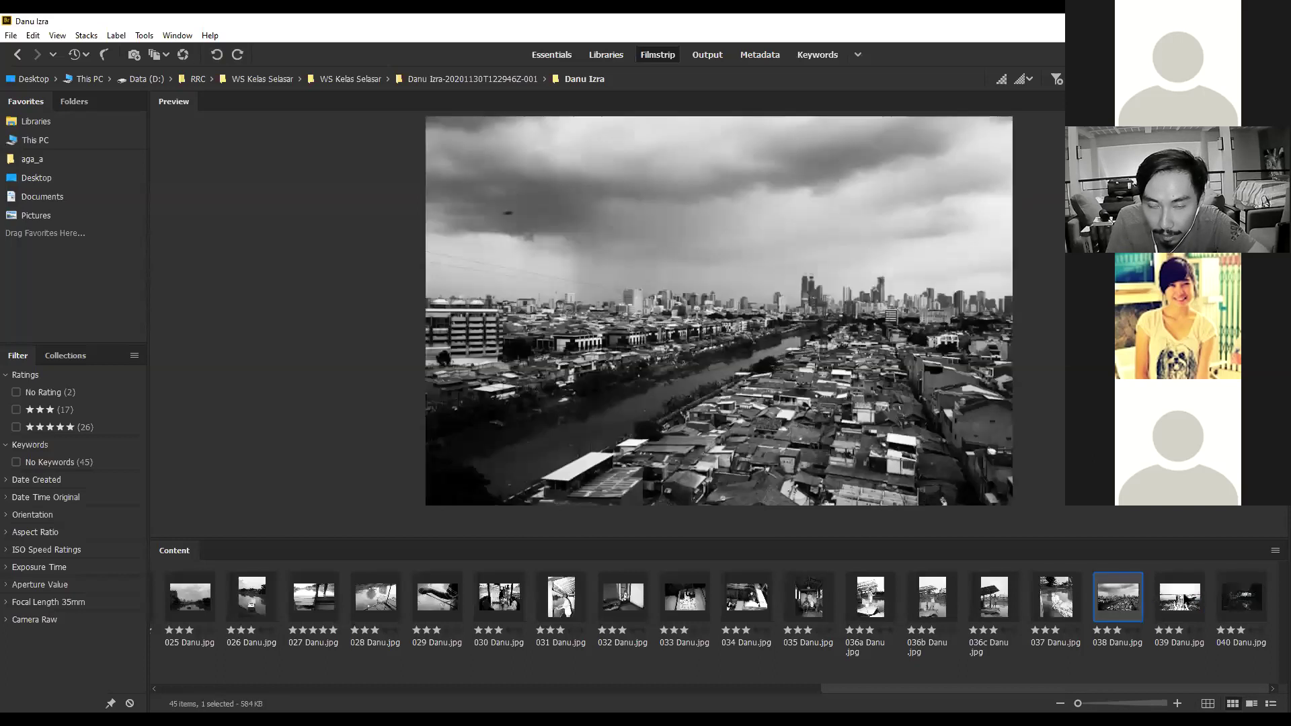
key(Right)
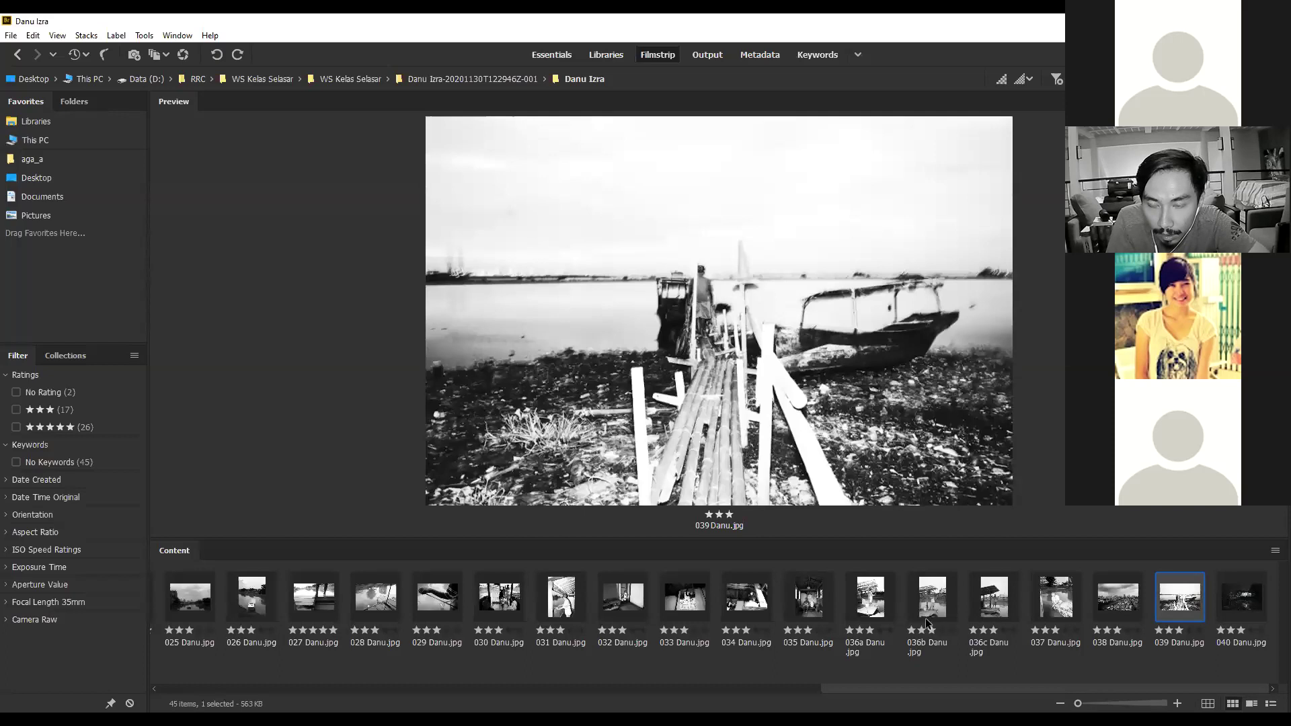
click(1238, 609)
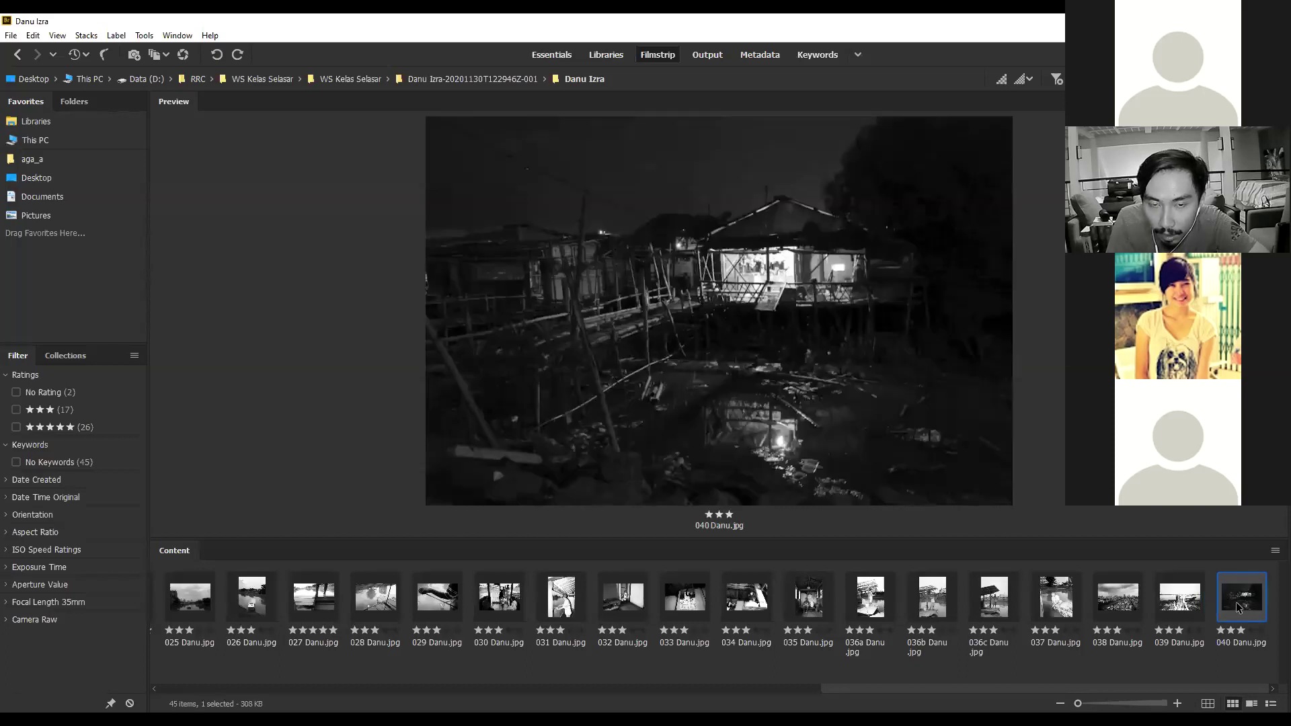
Compare the raft photo variants 036a, 036b and 036c with each other and with neighboring photos 035 and 037.
click(991, 597)
click(945, 600)
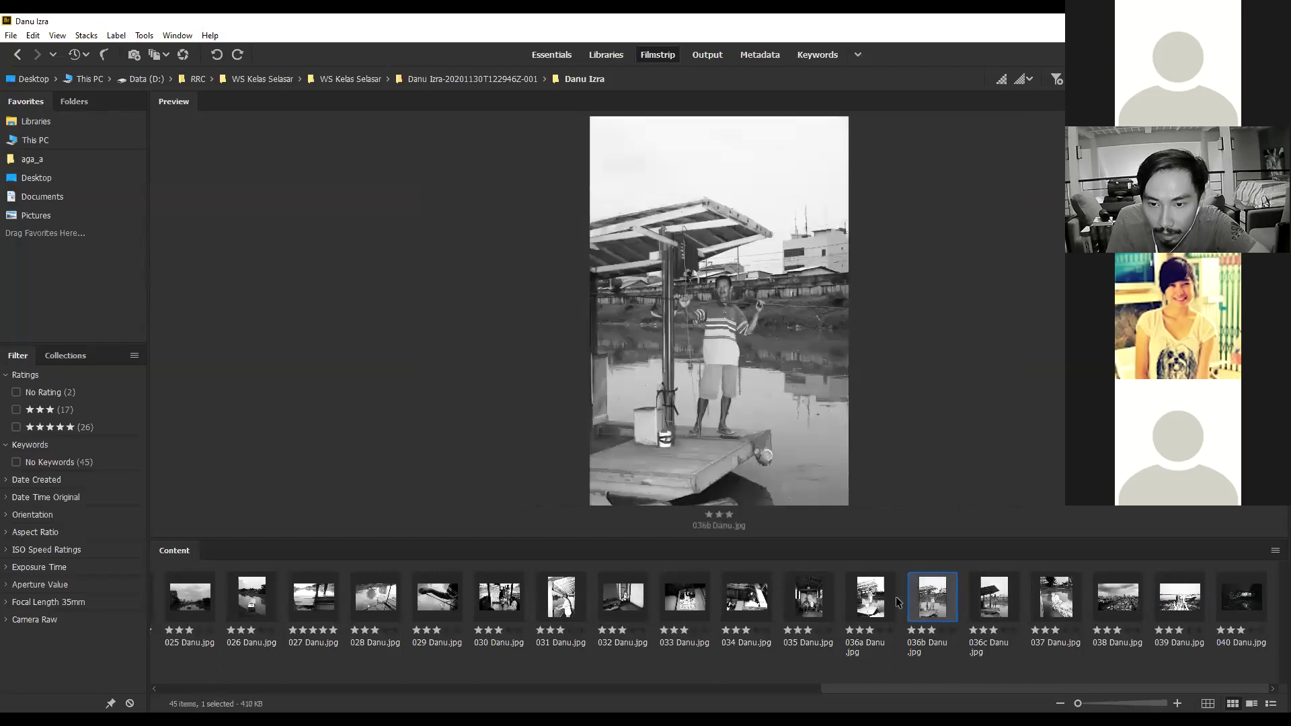
click(881, 601)
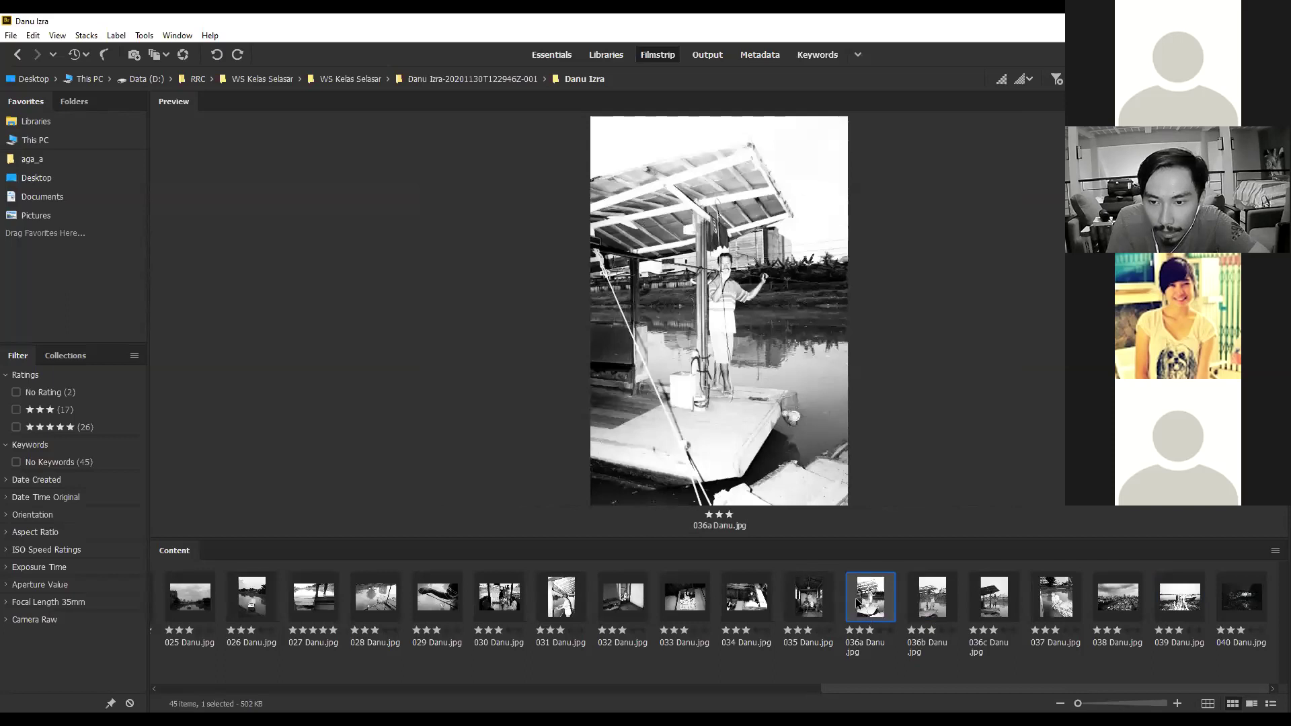
click(809, 601)
click(888, 605)
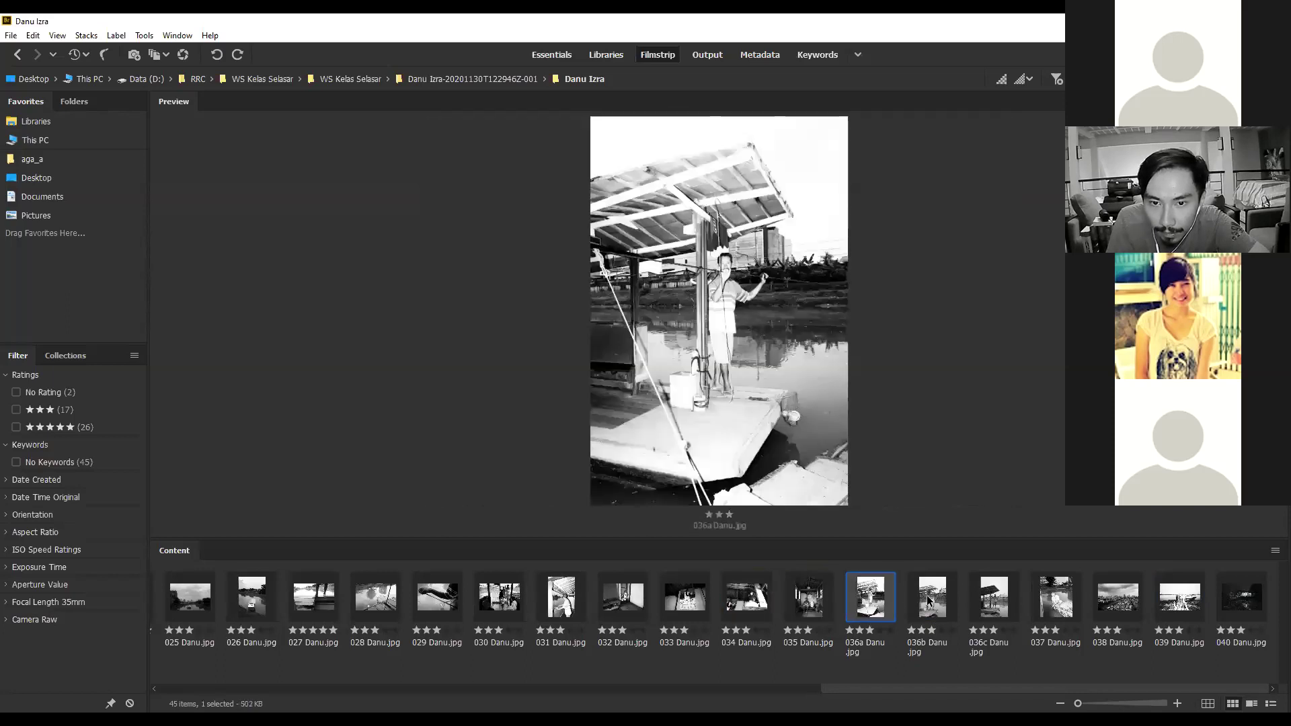
click(934, 600)
click(1005, 596)
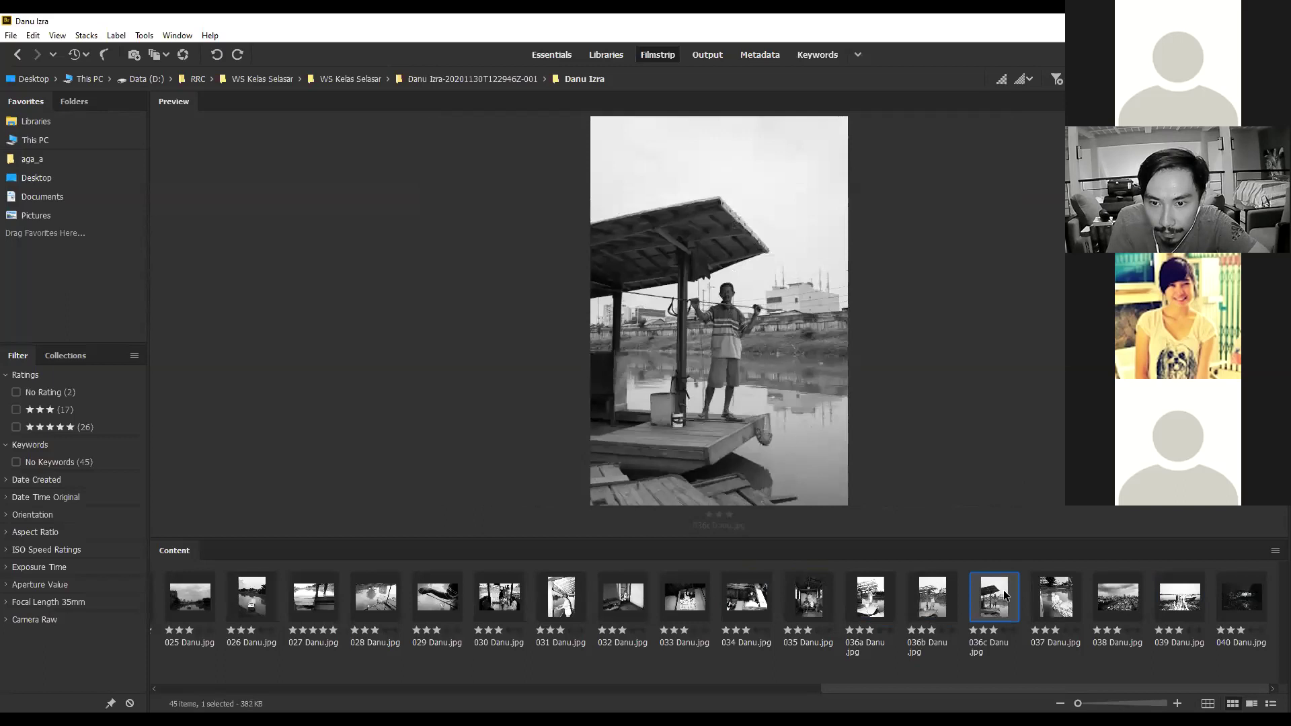
click(1055, 597)
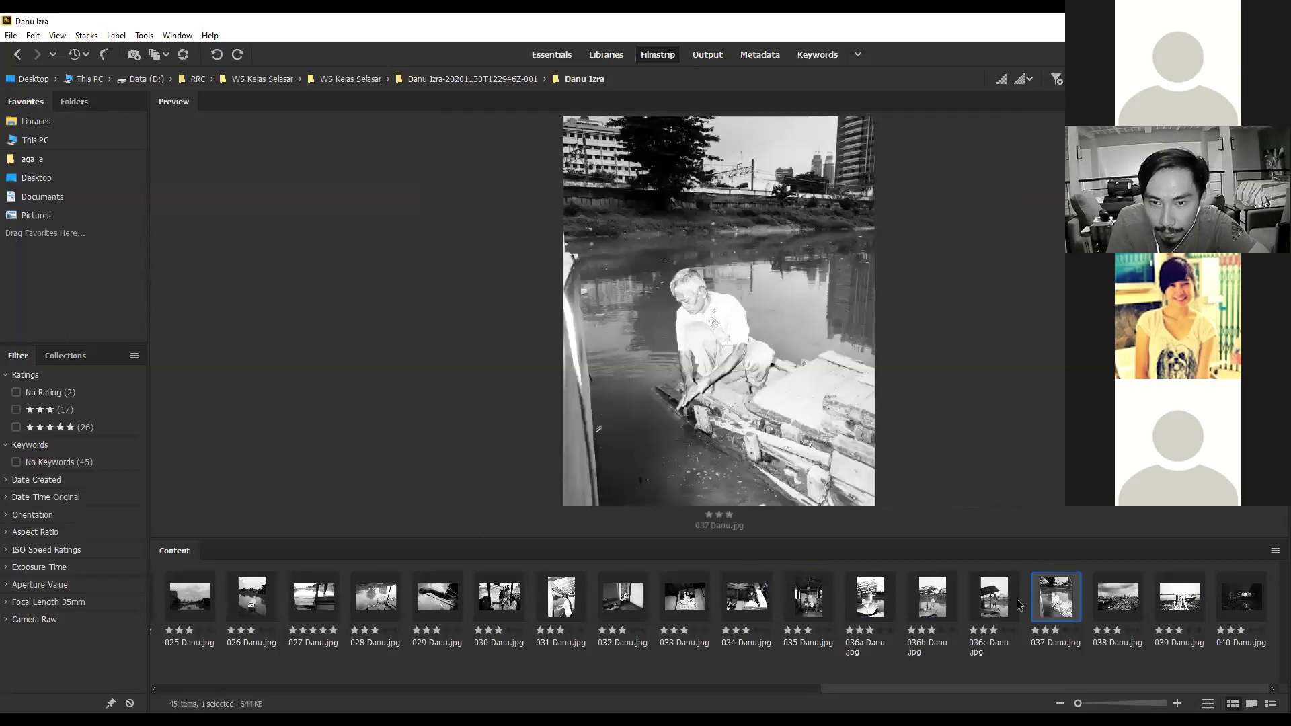
click(988, 605)
View the river fisherman photo 009b and compare it with raft photos 036b and 036c.
scroll(353, 685, left, 10)
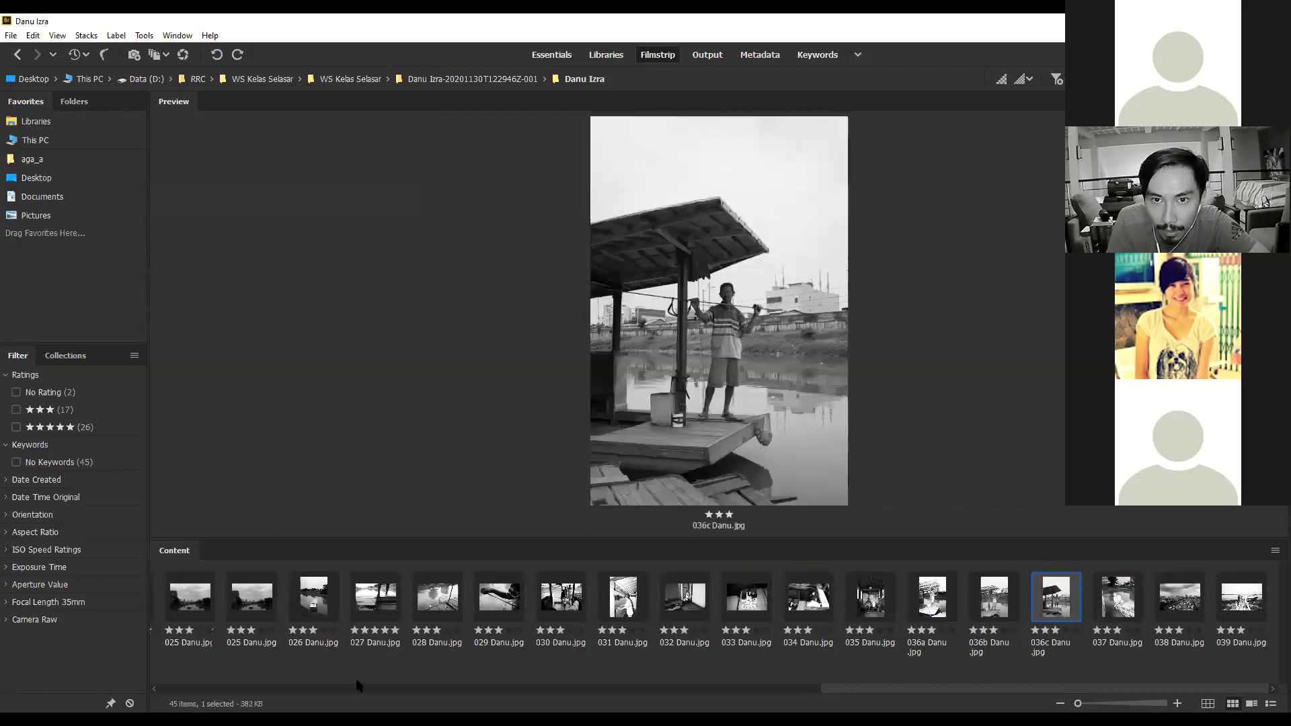
scroll(397, 675, left, 5)
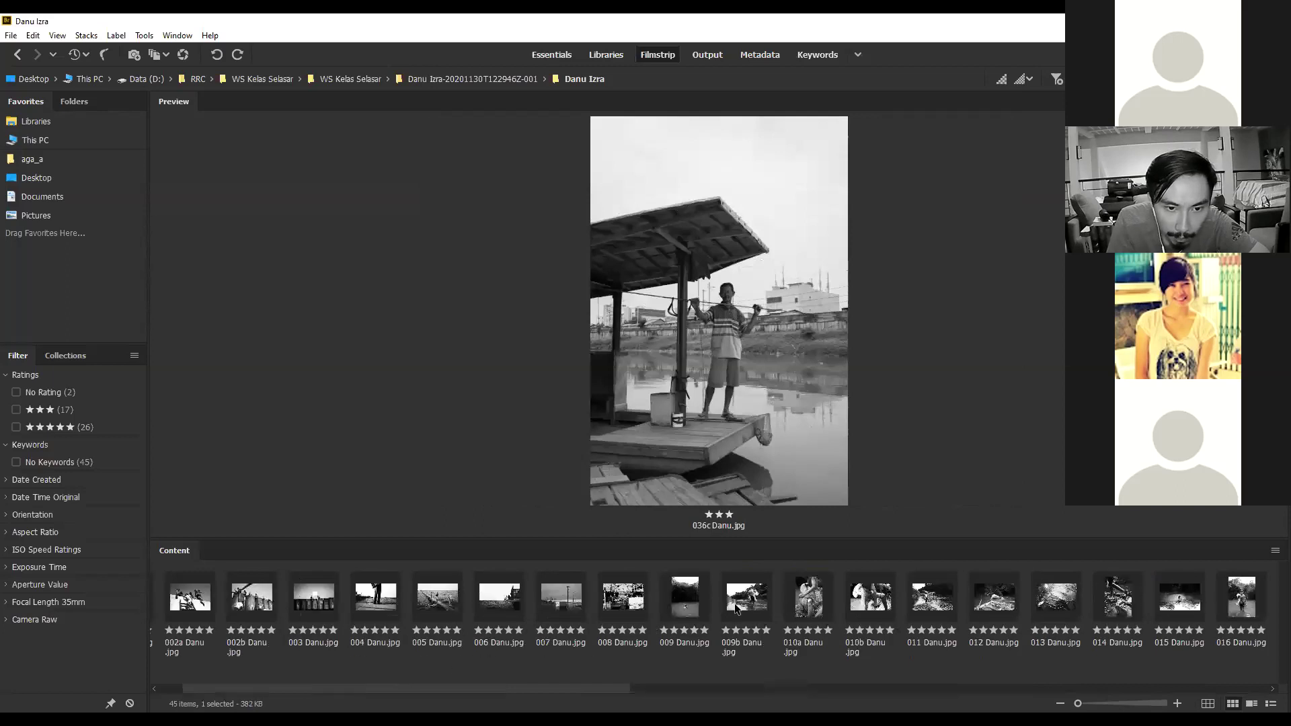
click(746, 597)
scroll(753, 619, right, 10)
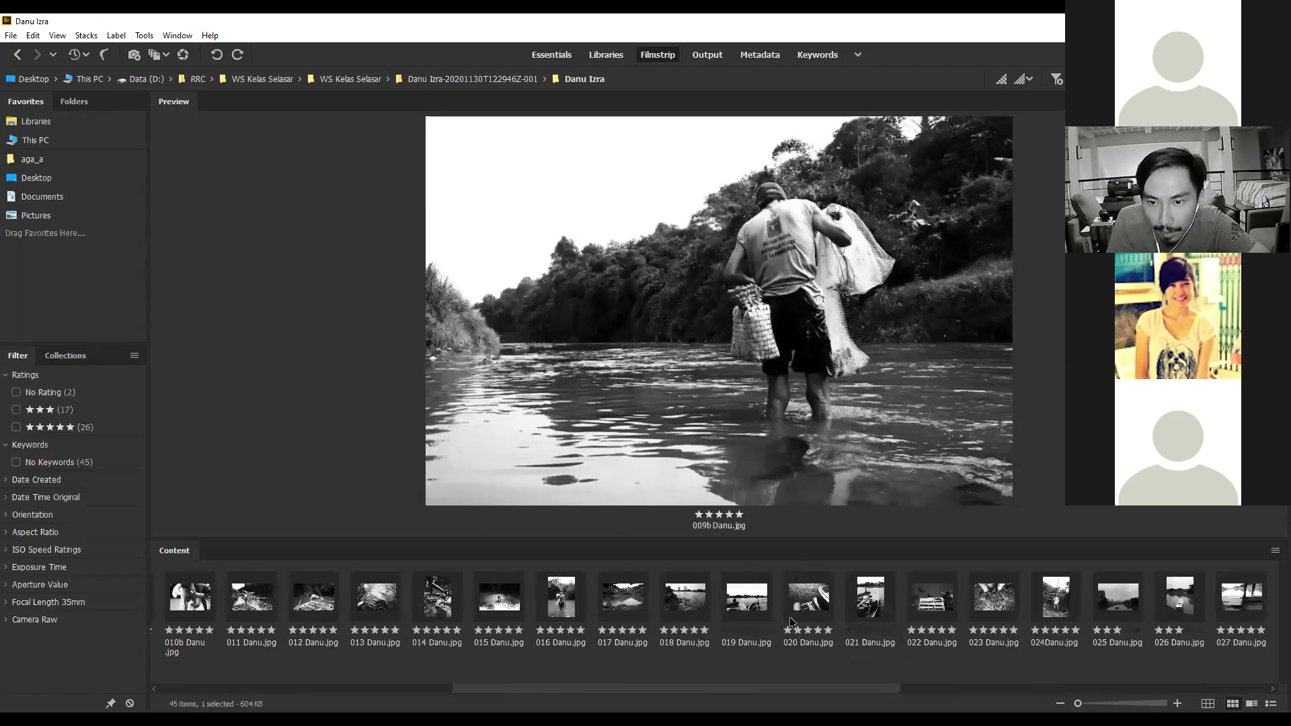
click(1106, 595)
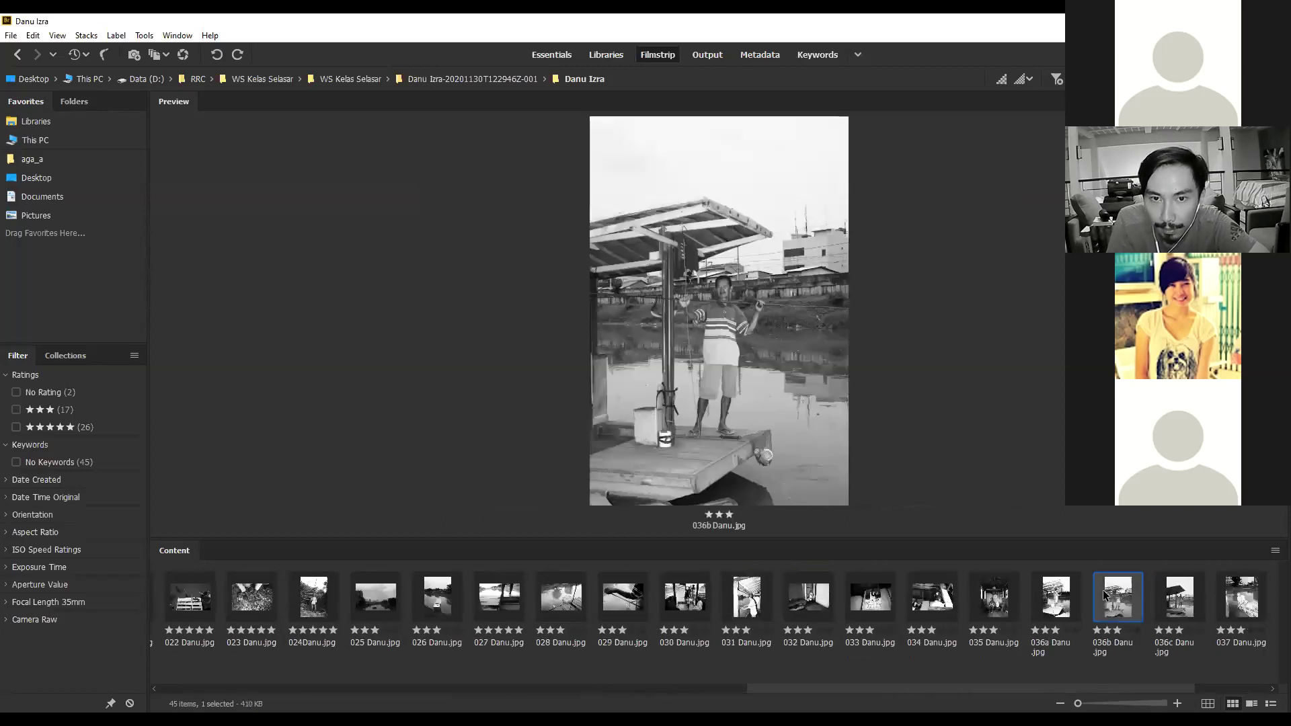
click(1177, 593)
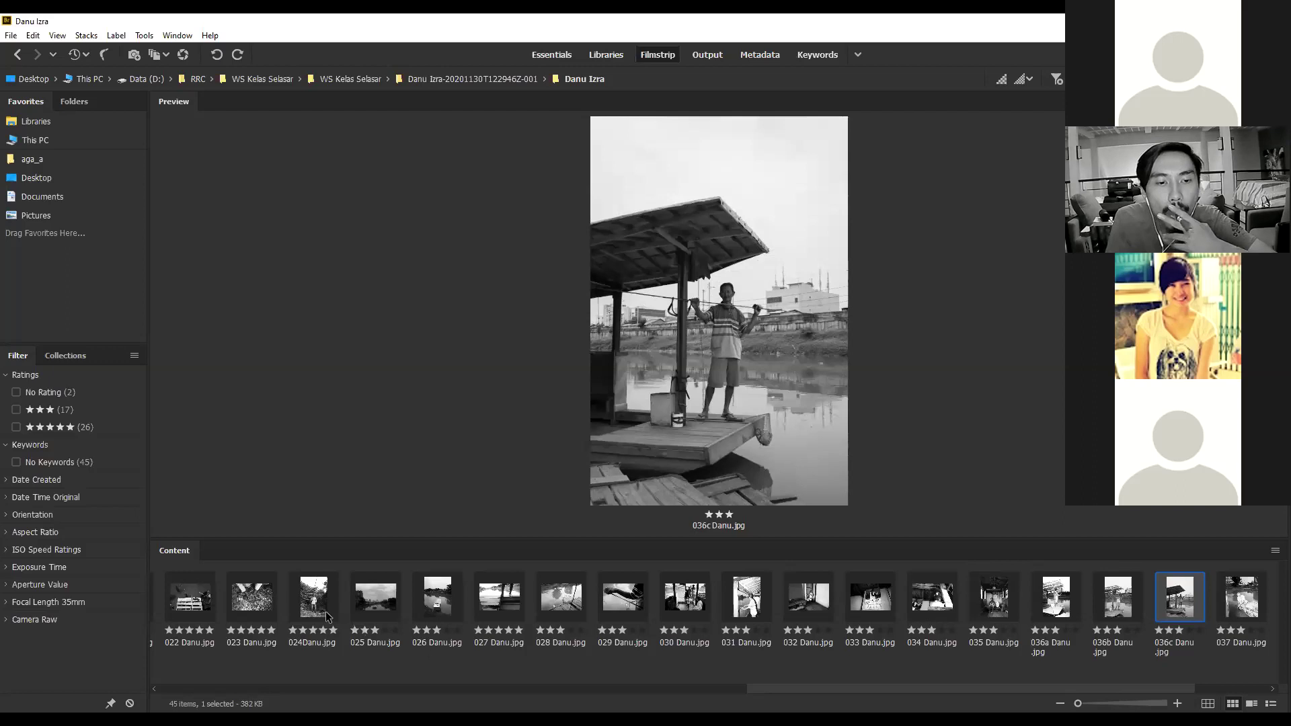
View the fisherman photos in sequence: 009b, 010a, 010b and 011.
scroll(428, 632, up, 3)
scroll(427, 632, up, 3)
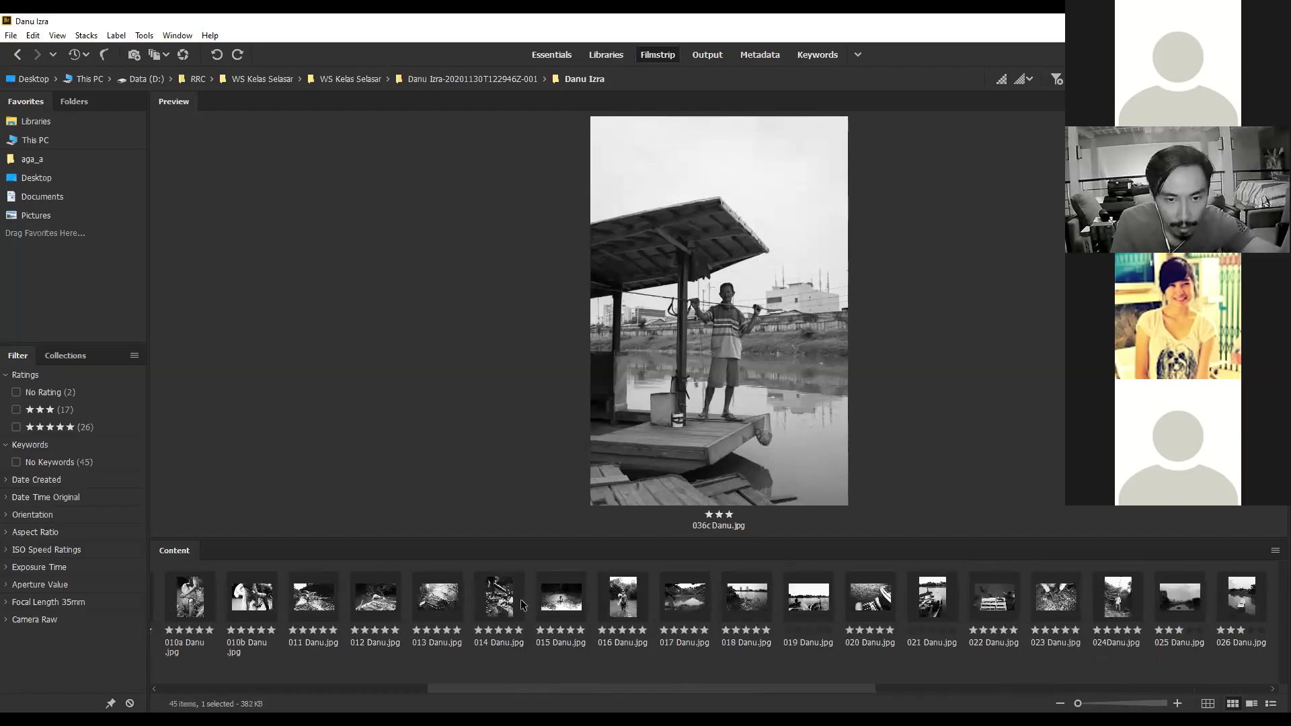
click(506, 597)
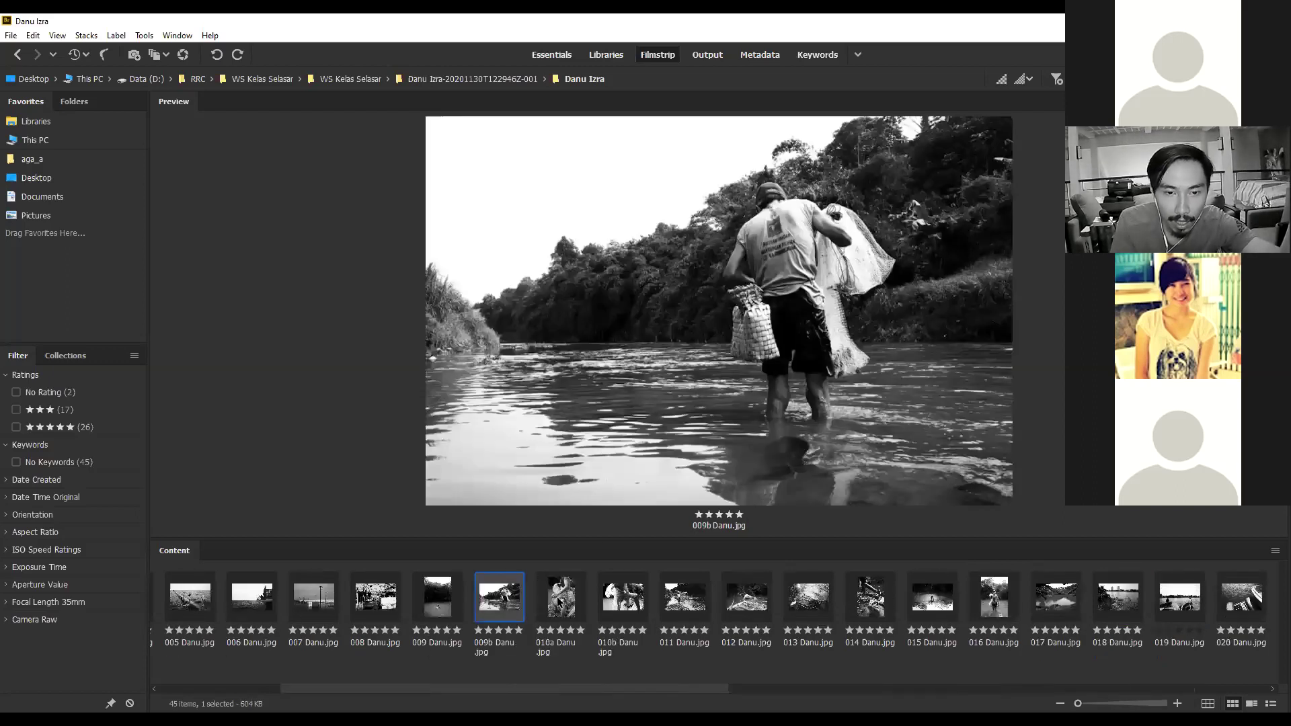
click(558, 600)
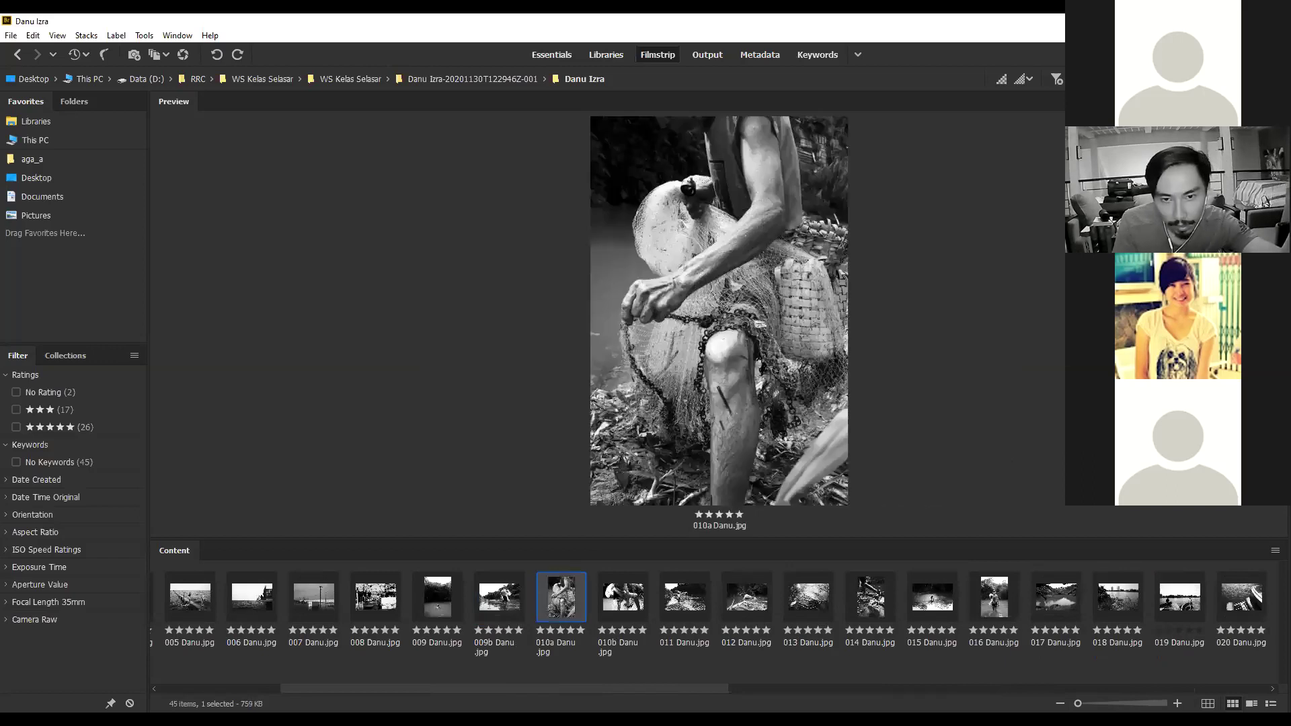
click(616, 596)
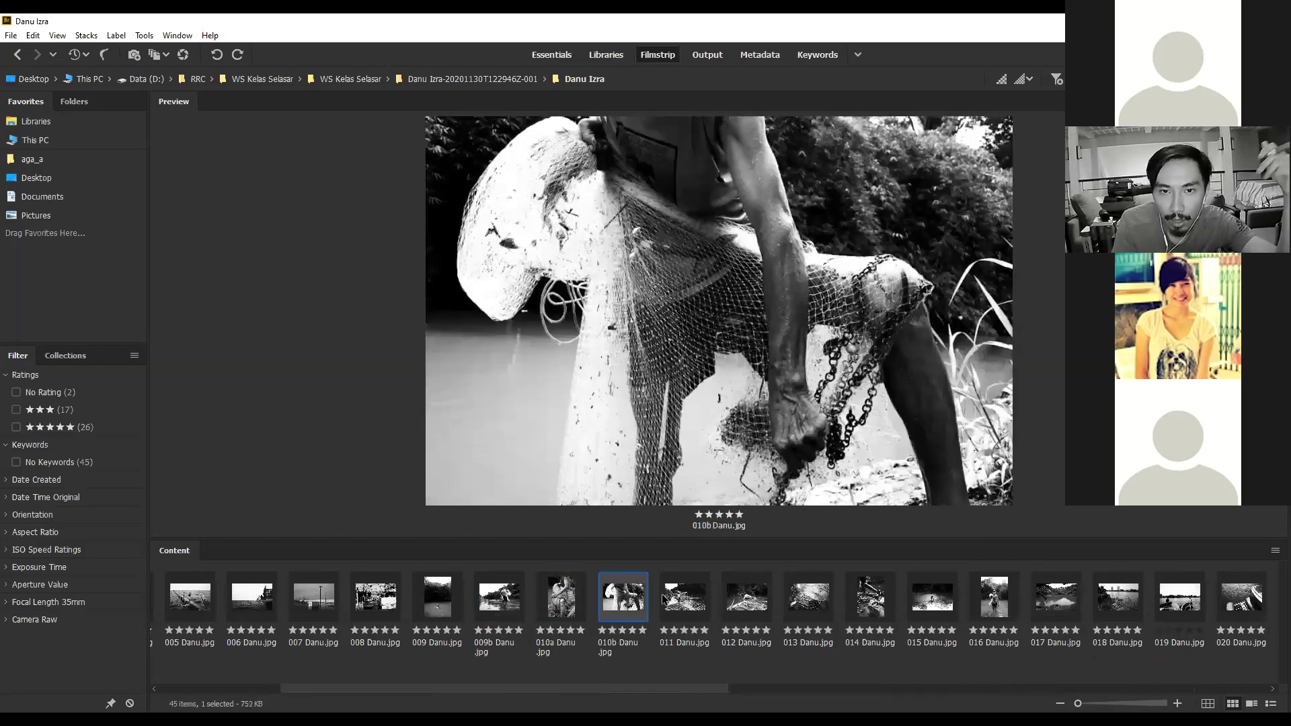
click(686, 621)
scroll(706, 629, down, 2)
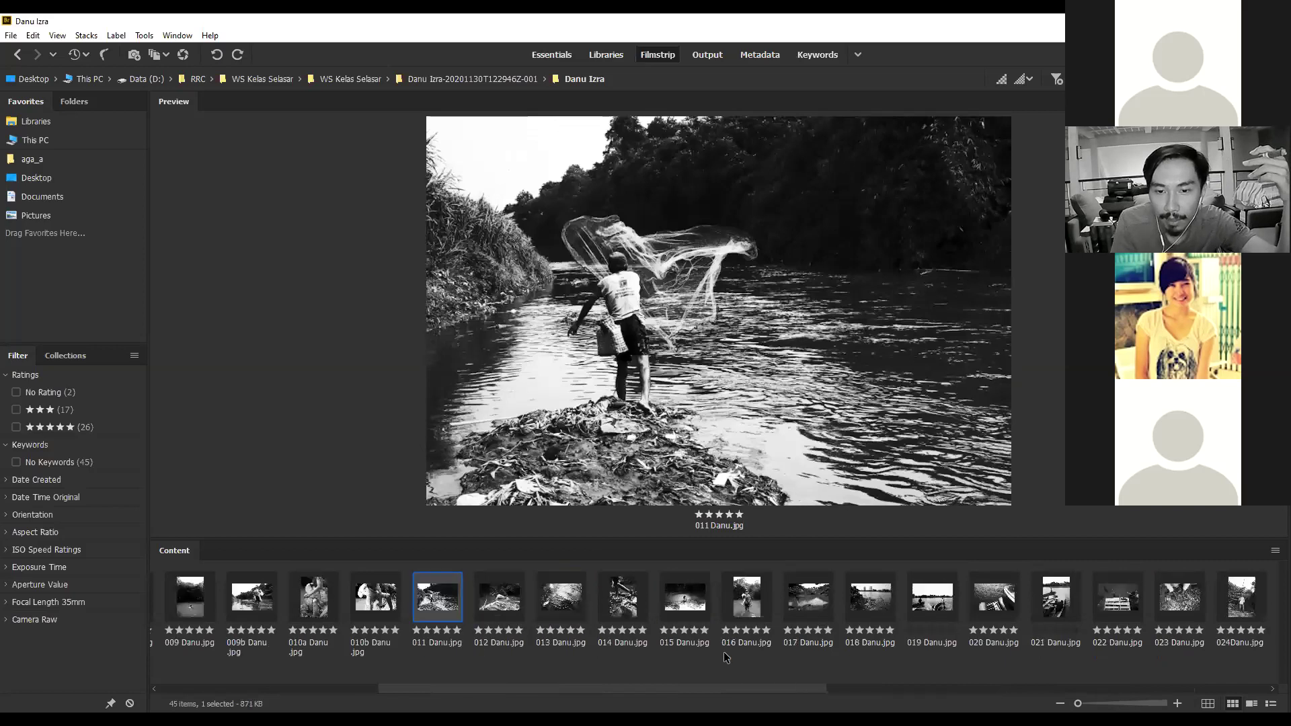
Return to the end of the river series and view photos 035 and 036a.
scroll(739, 622, down, 3)
scroll(748, 619, down, 3)
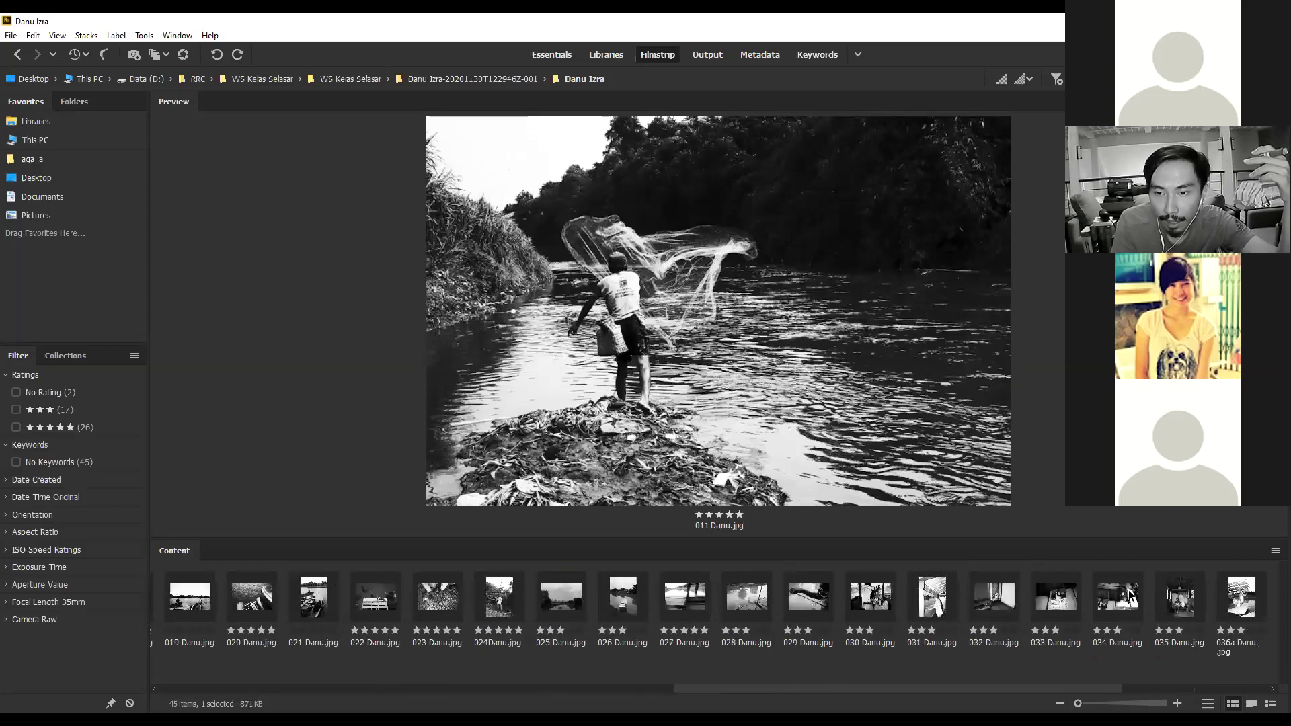
click(1182, 603)
key(Right)
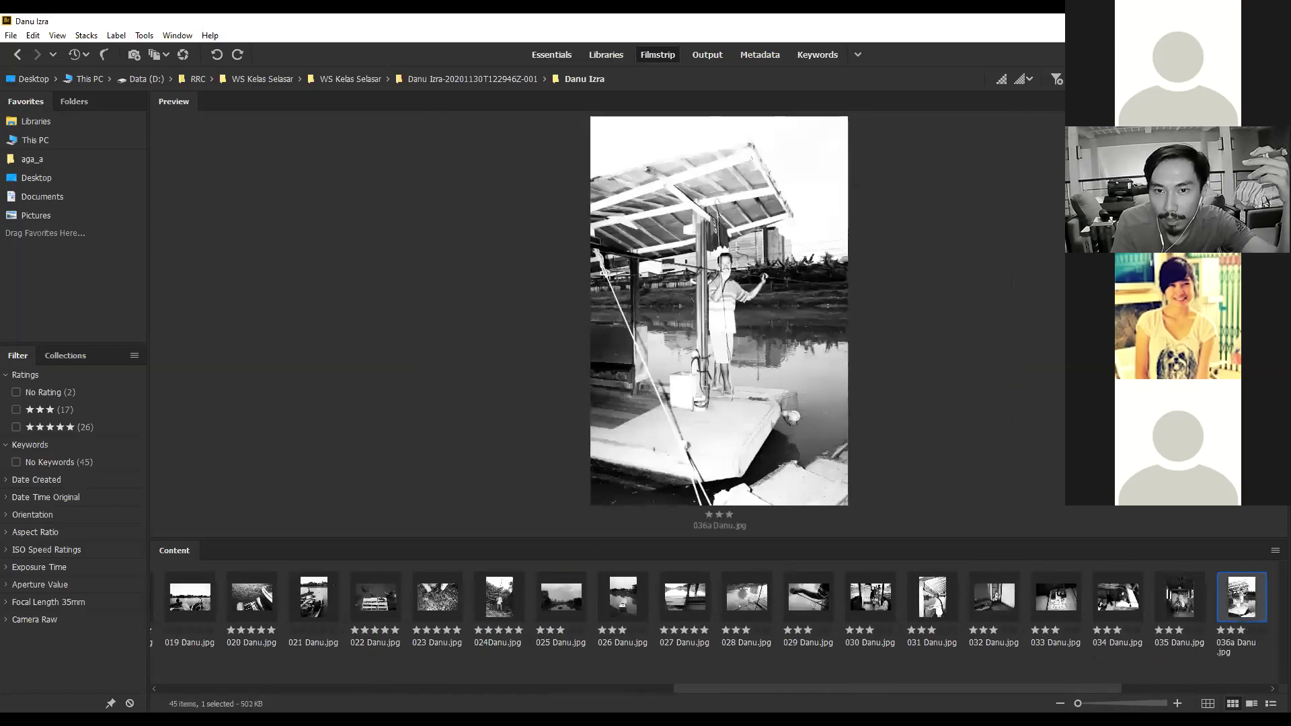
View the raft and river photos in reverse order from 031 back to 023.
click(932, 587)
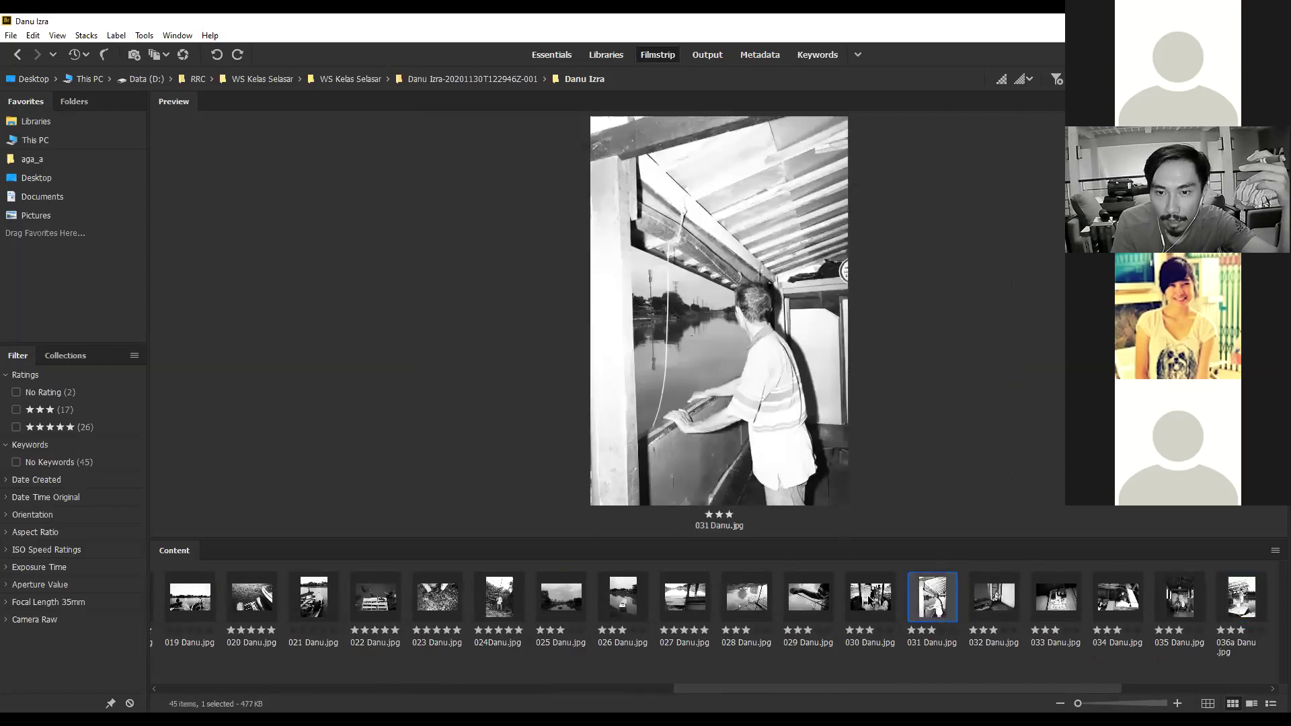
key(Left)
key(Left)
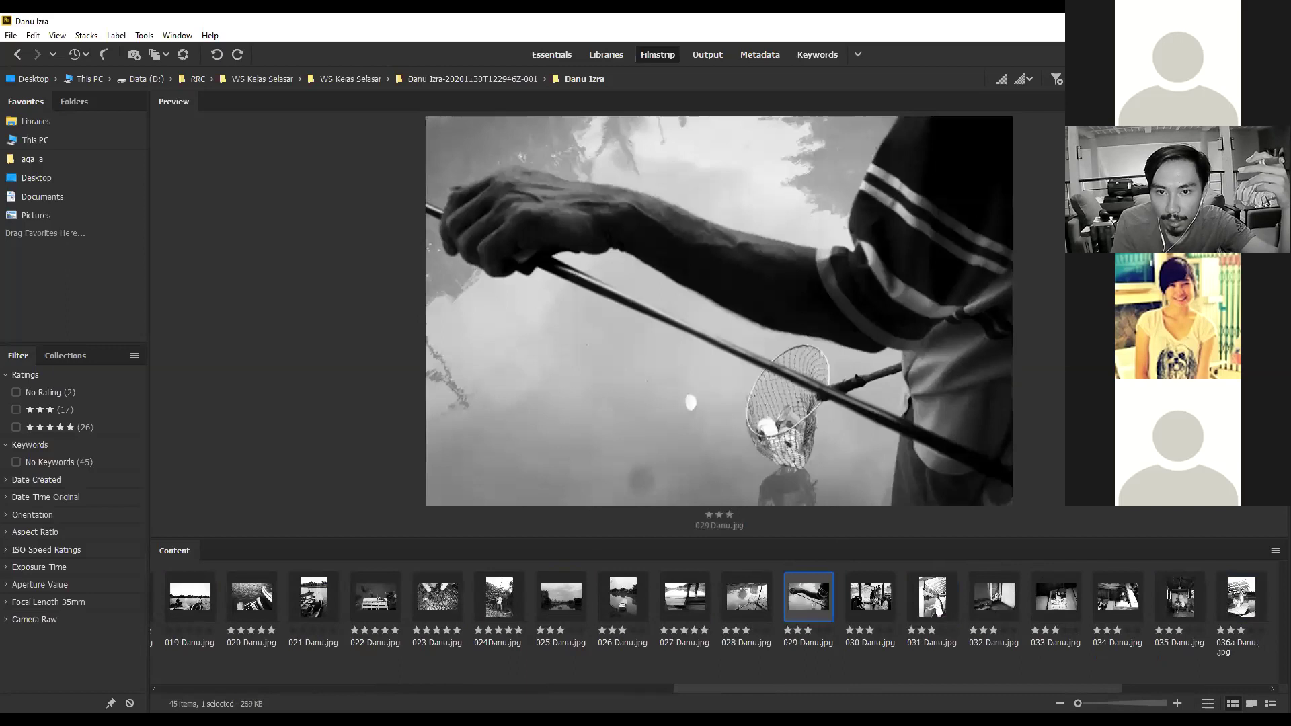
click(764, 595)
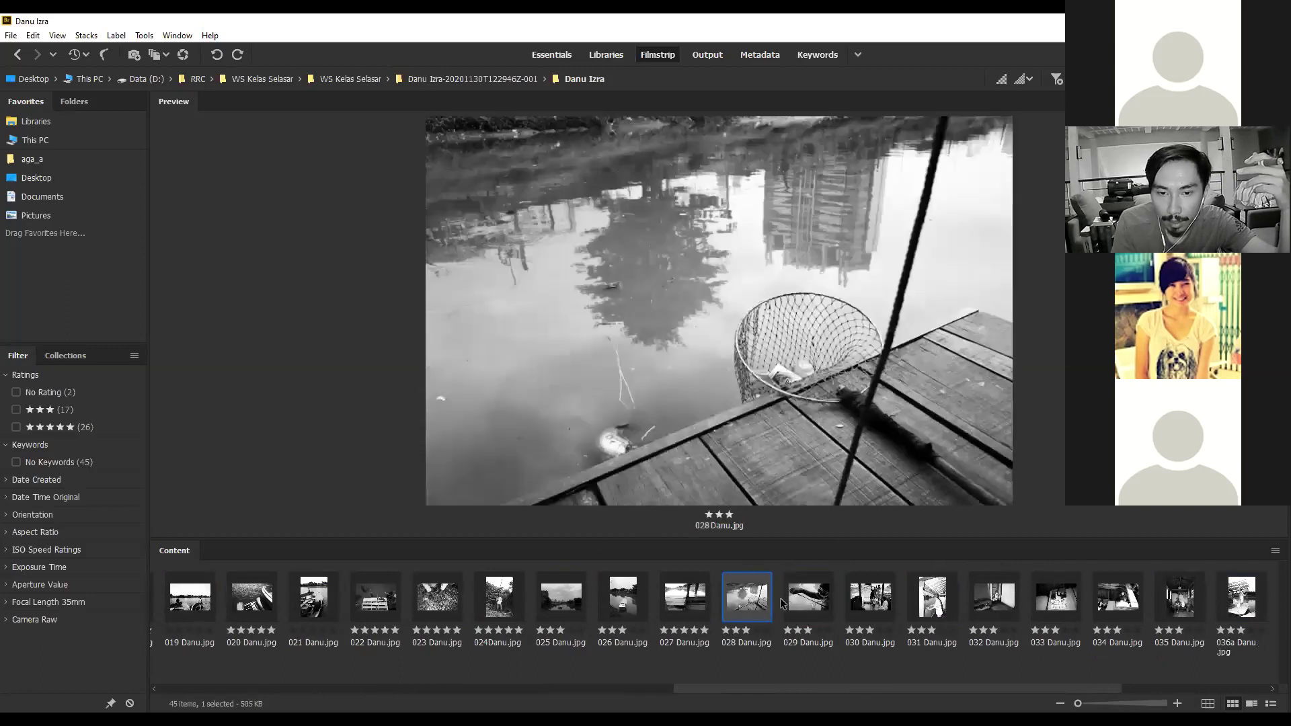
click(694, 607)
click(628, 605)
click(565, 597)
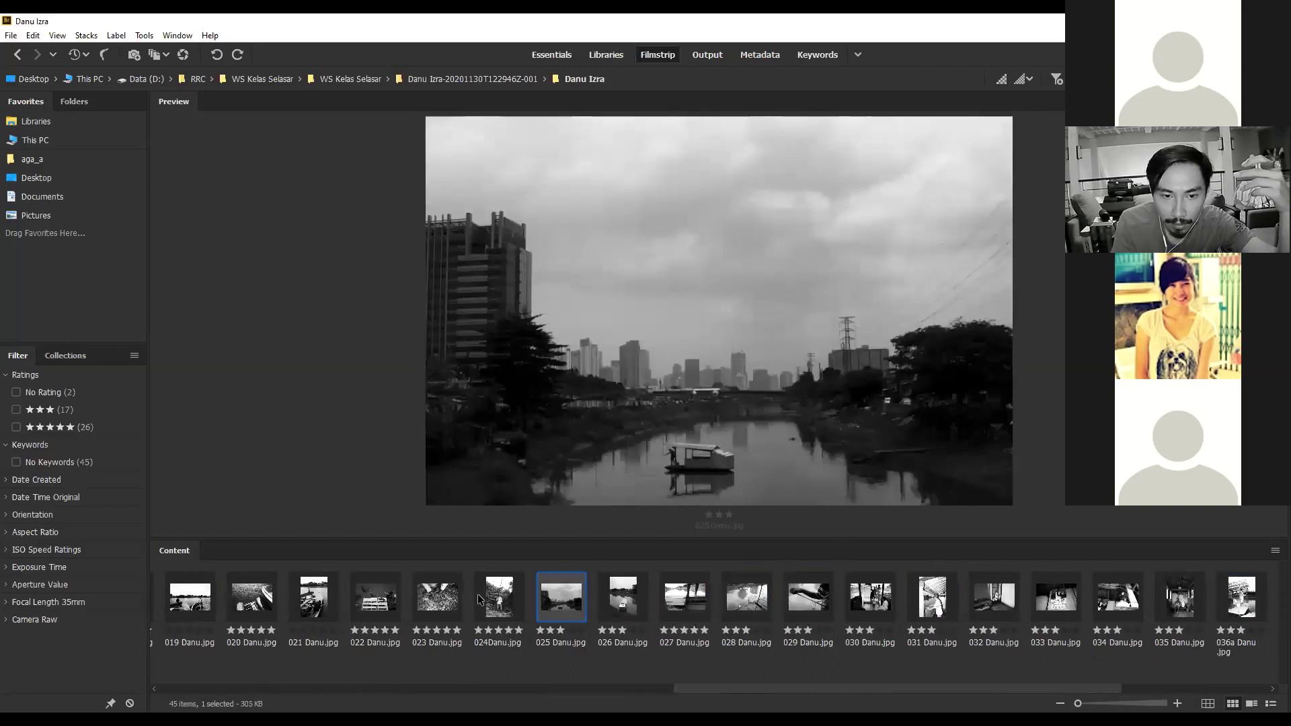
click(499, 599)
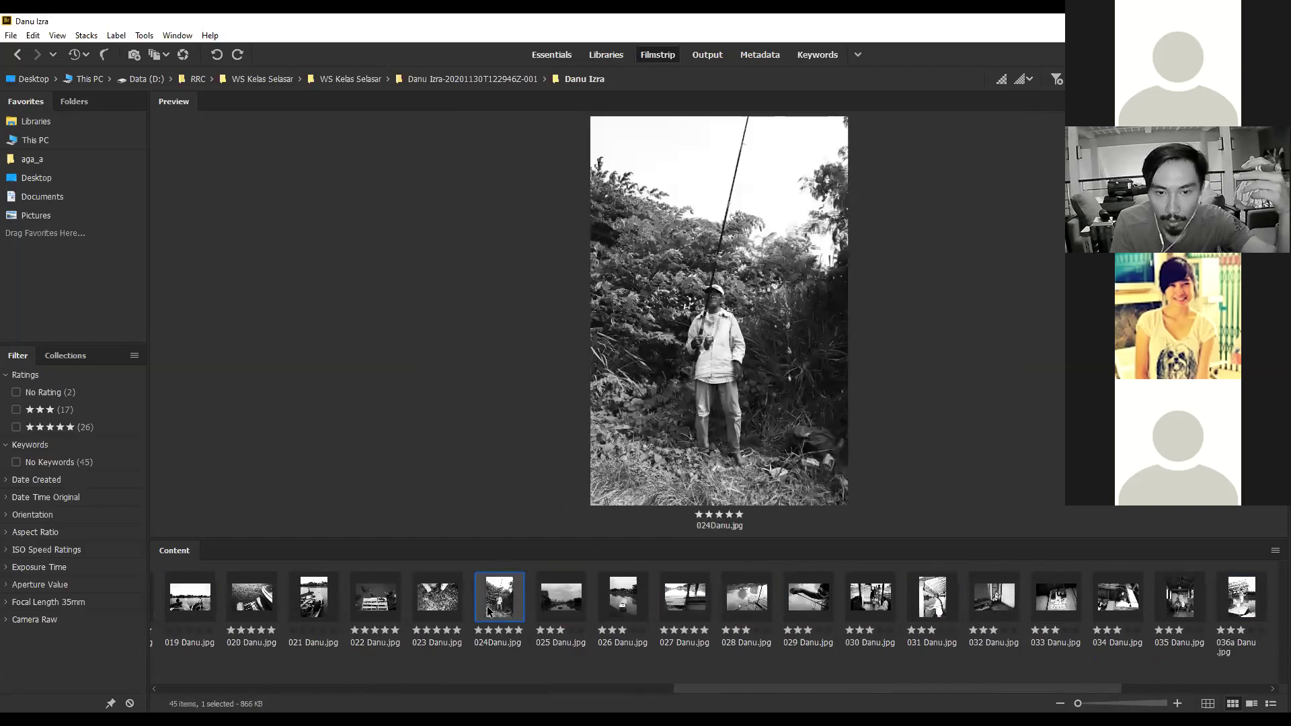
click(437, 598)
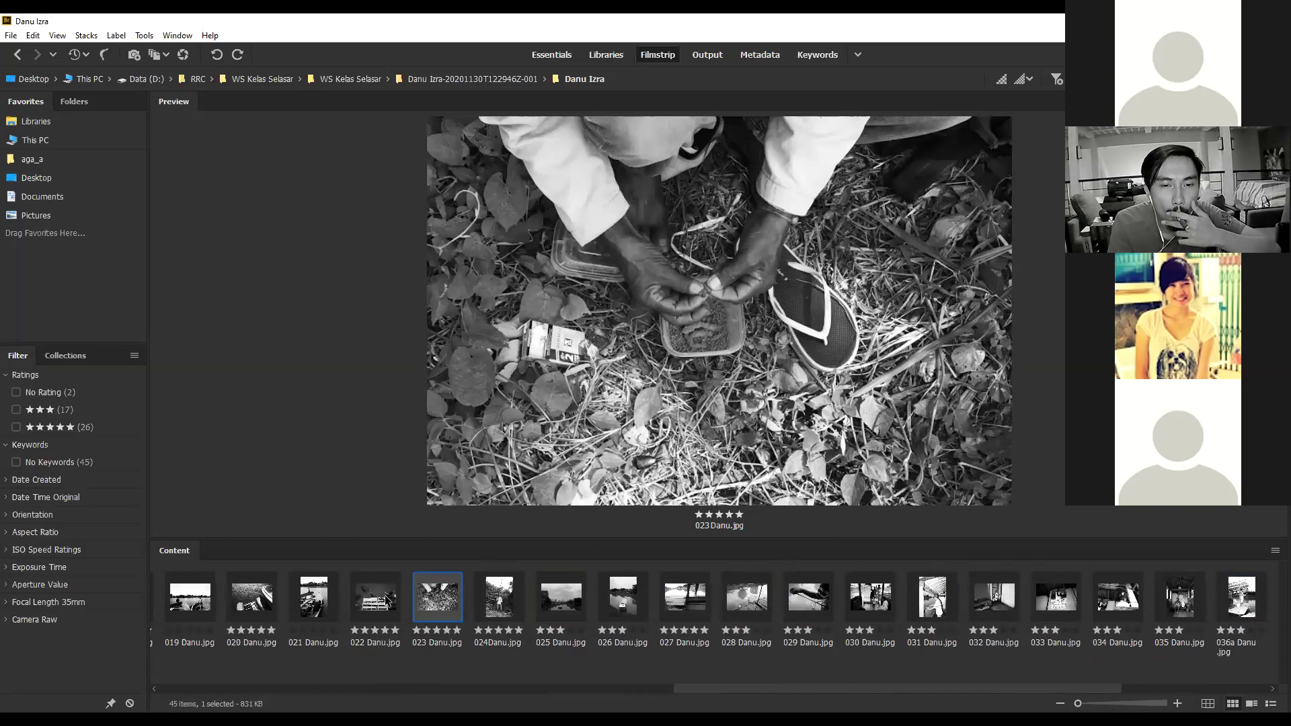
Return to the beginning of the river series and view fisherman photos 009b, 010a, 010b and 011.
scroll(388, 600, up, 3)
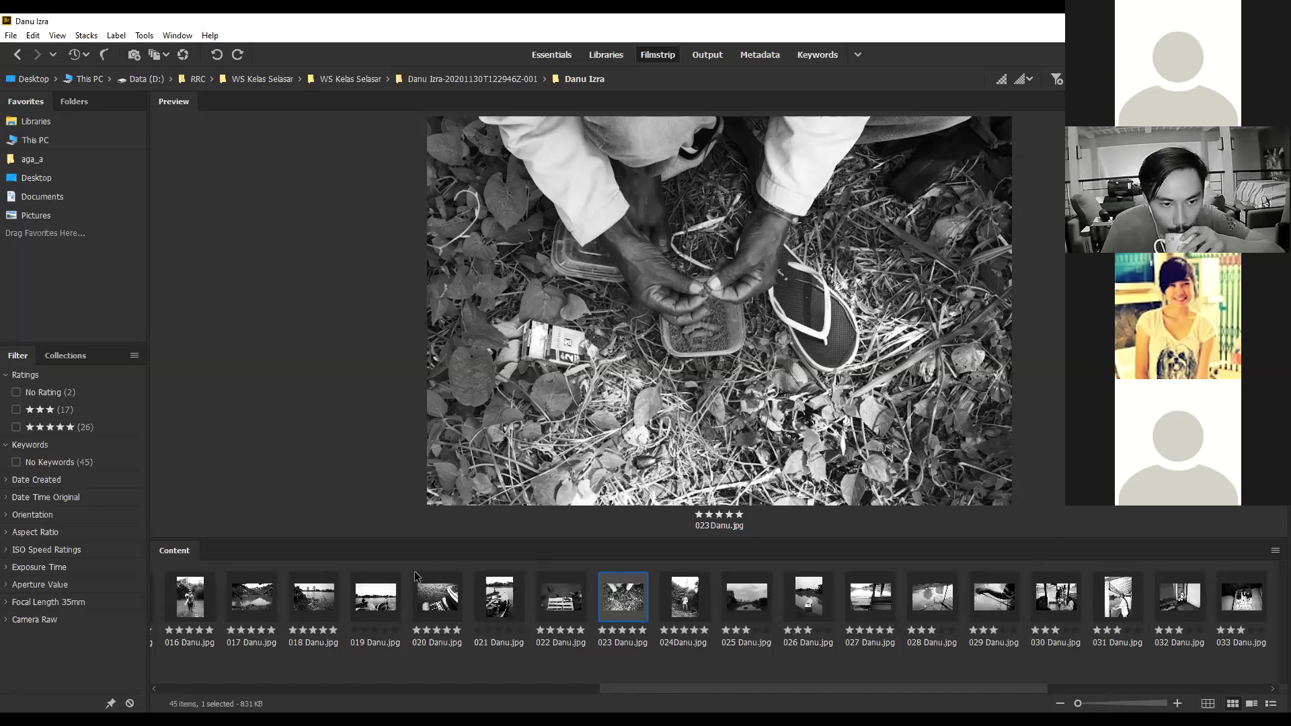
scroll(436, 582, up, 4)
scroll(469, 603, up, 10)
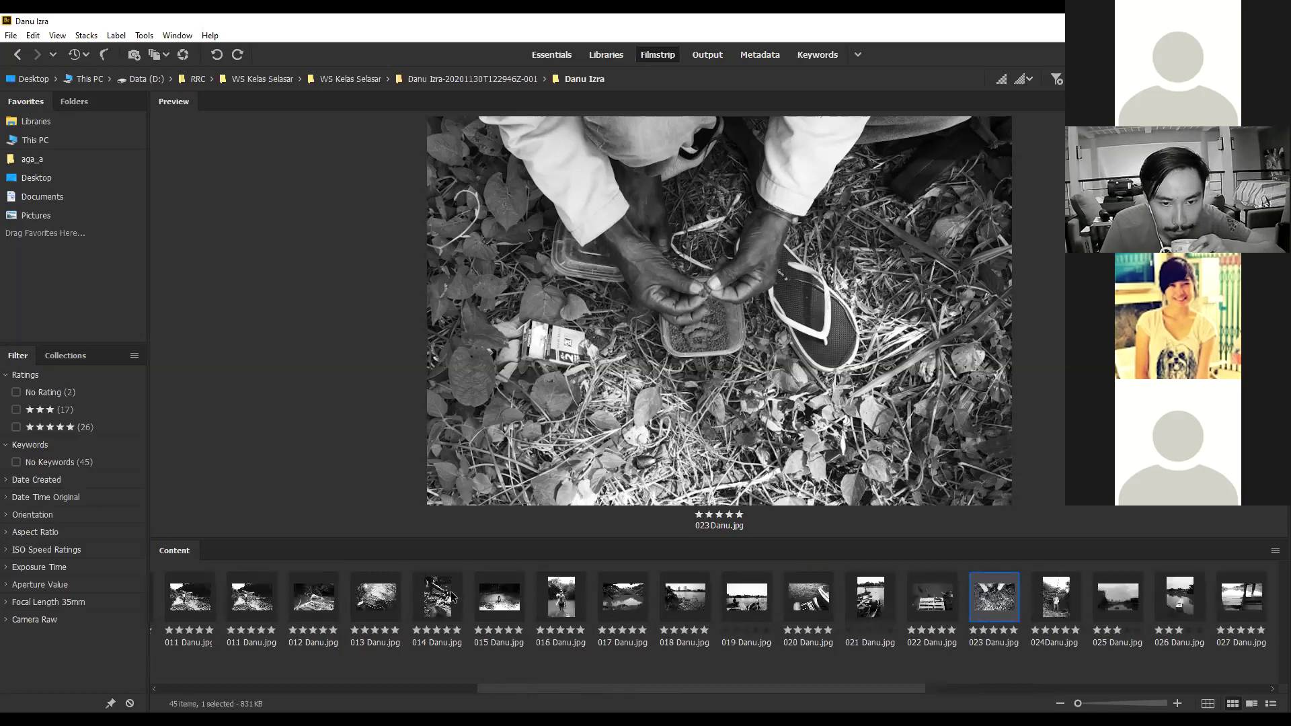
scroll(469, 603, up, 1)
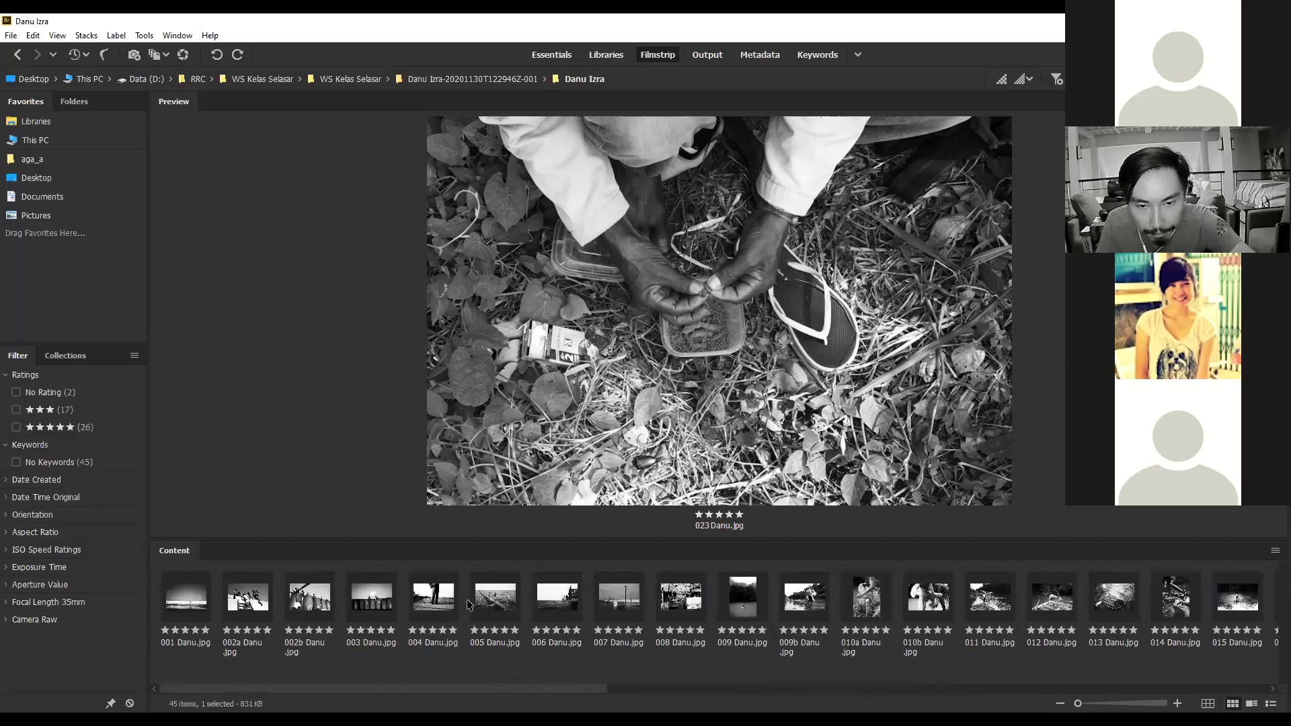
click(796, 589)
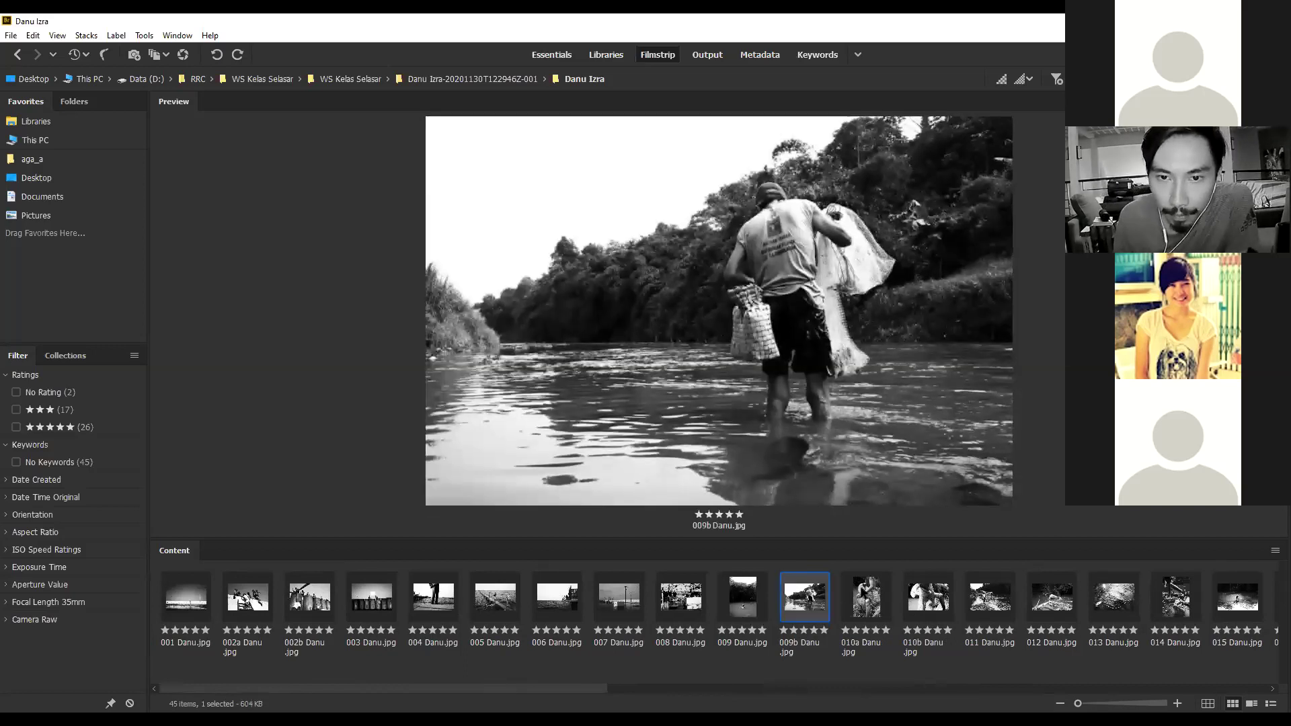
click(866, 593)
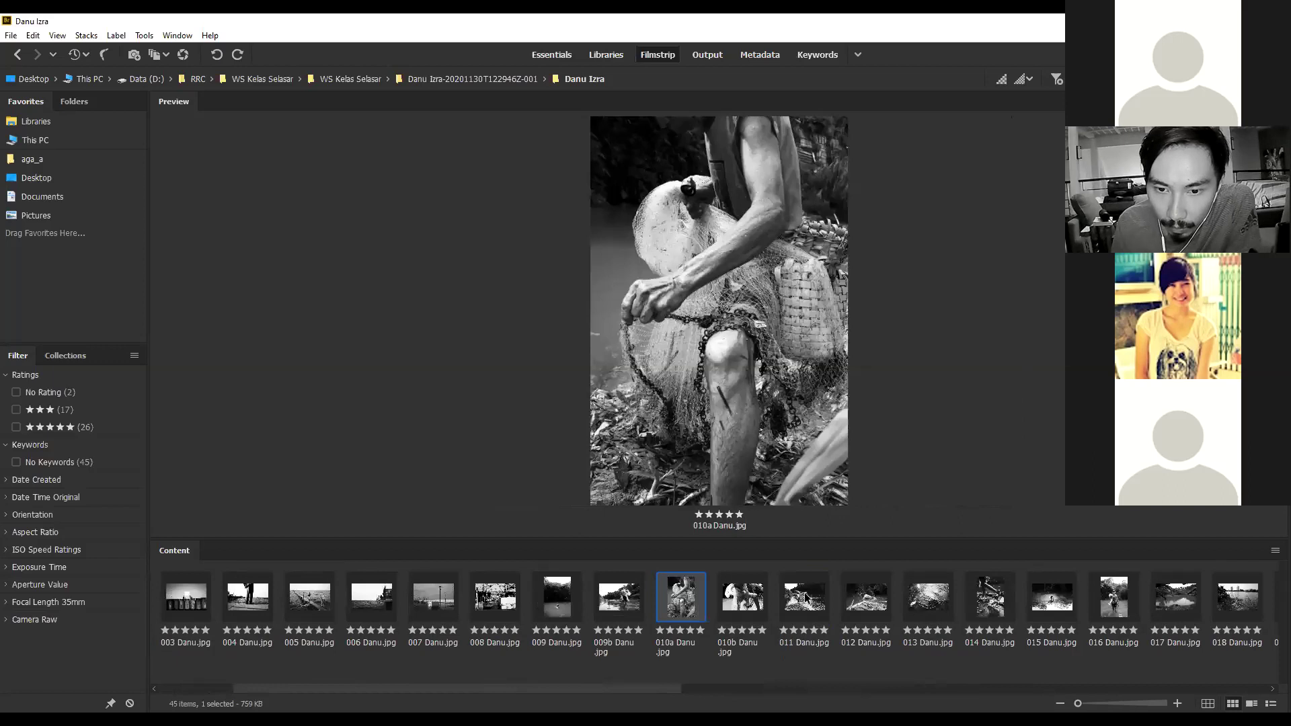
key(Right)
key(Right)
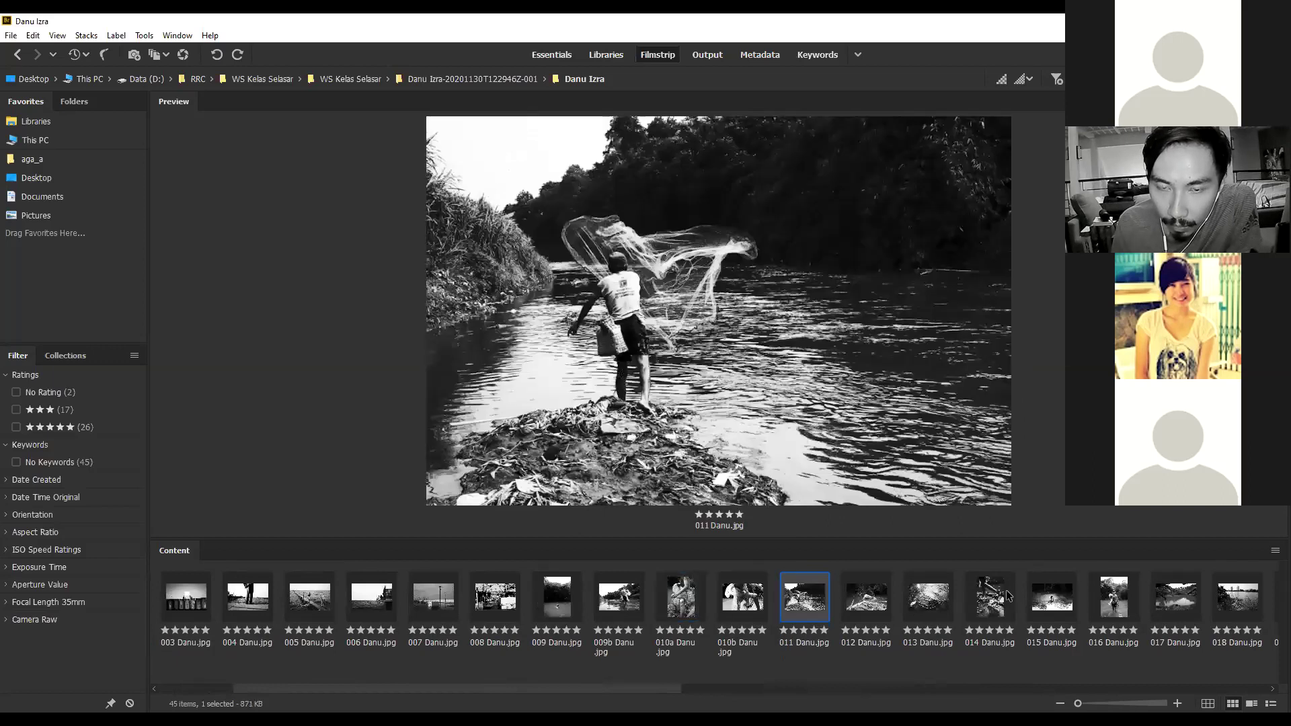
View the river photos in sequence from 013 through 023.
click(939, 597)
key(Right)
key(Right)
key(Right)
key(Right)
key(Right)
key(Right)
key(Right)
key(Right)
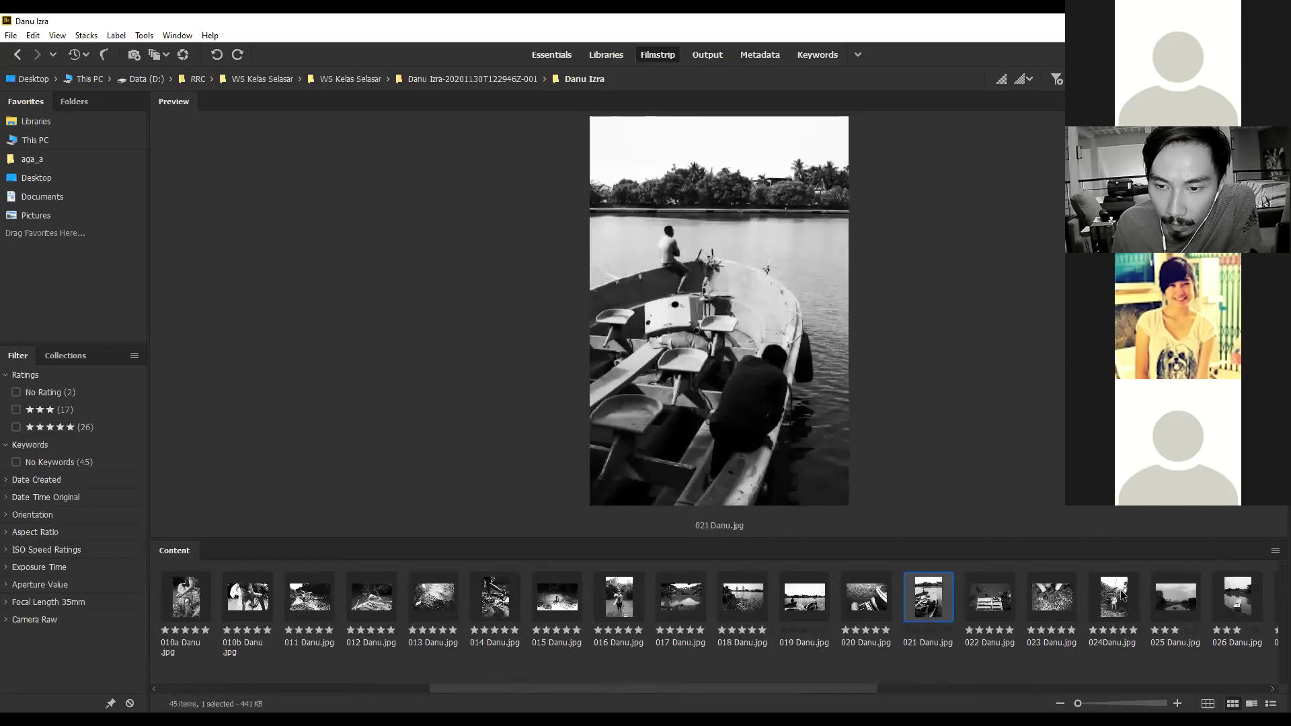
key(Right)
key(Right)
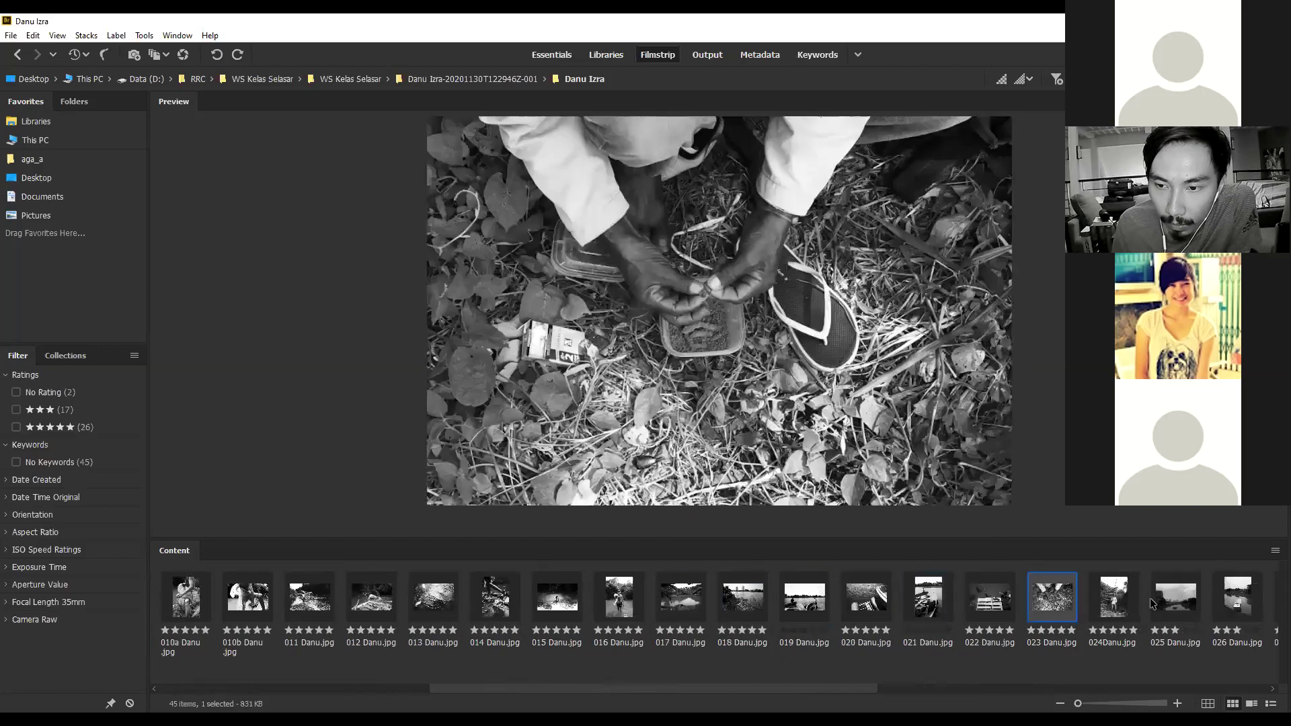
Continue through the series in order, viewing photos 024 to 030.
key(Right)
key(Right)
key(Right)
key(Right)
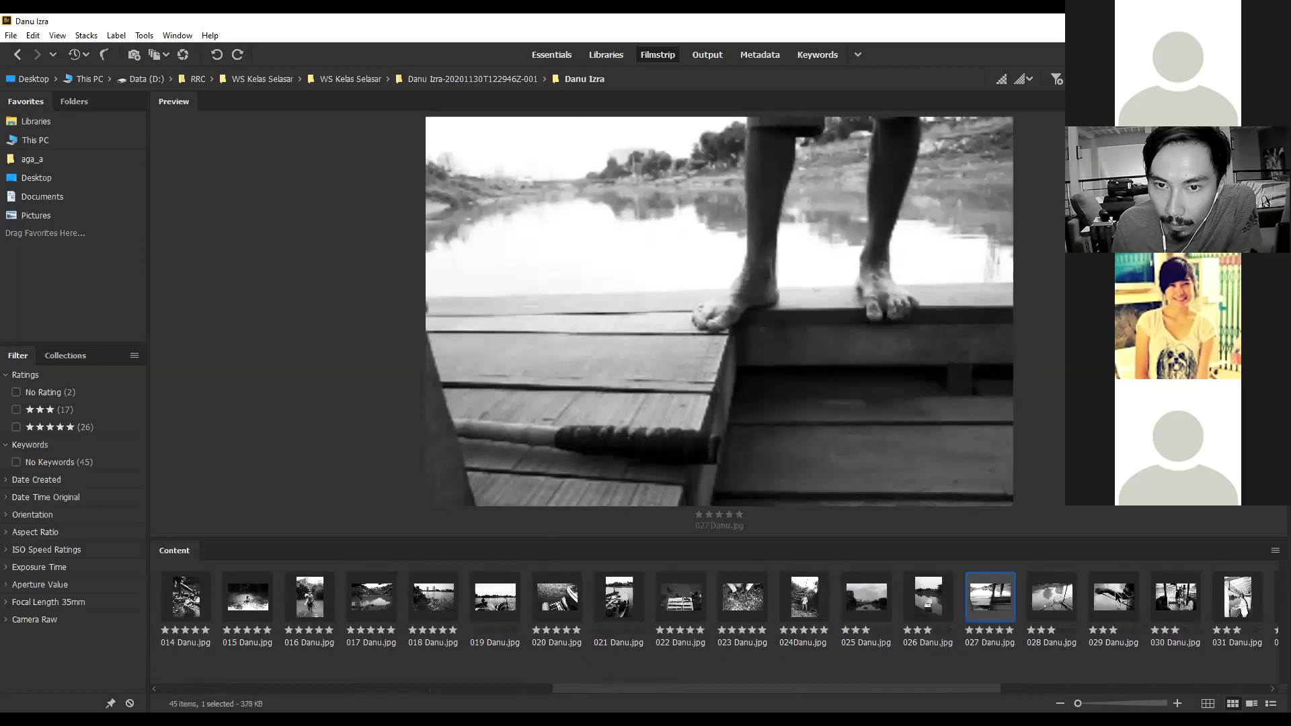
key(Right)
key(Right)
key(Right)
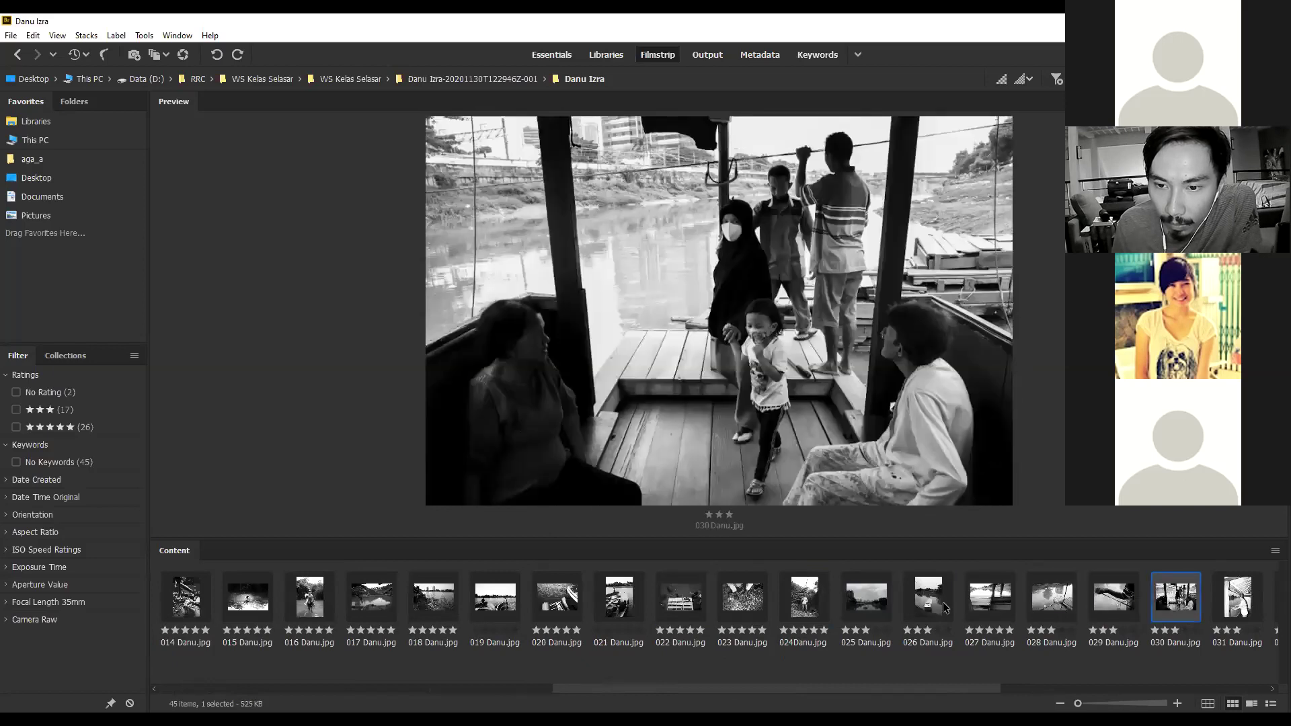
View the raft photos in order from 031 through the variant 036c.
key(Right)
key(Right)
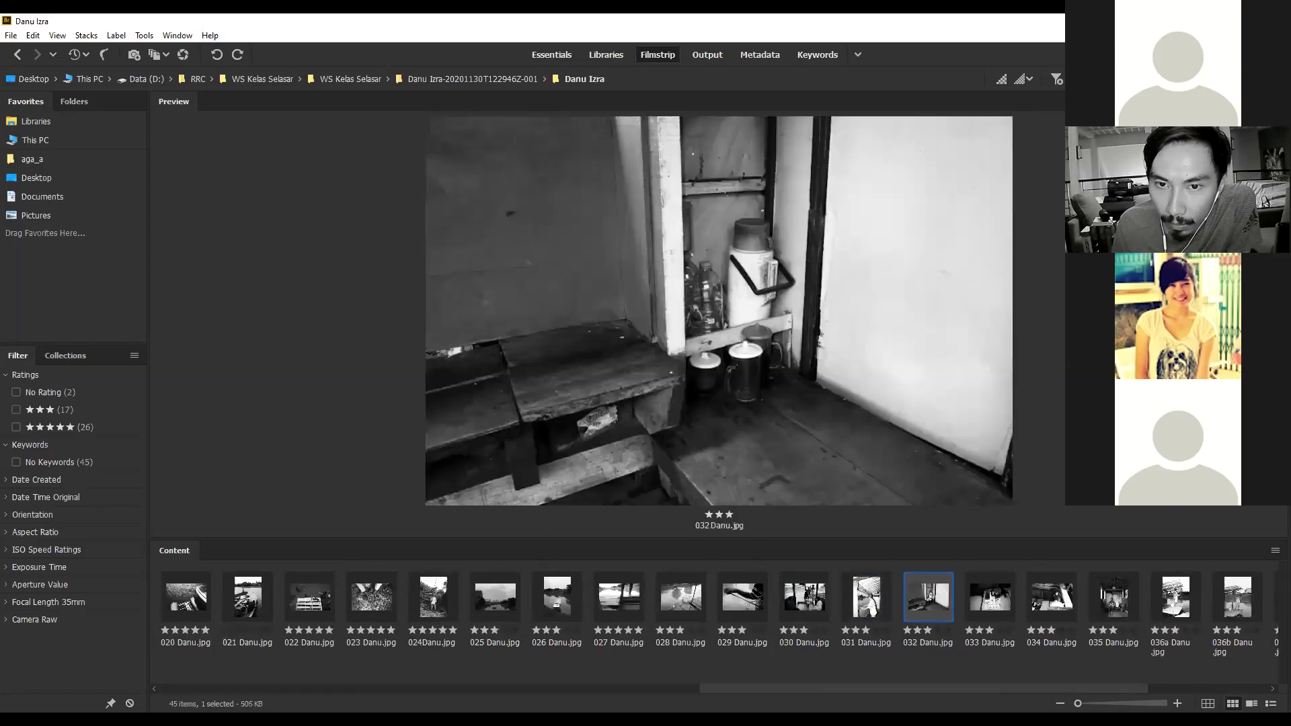
key(Right)
key(Right)
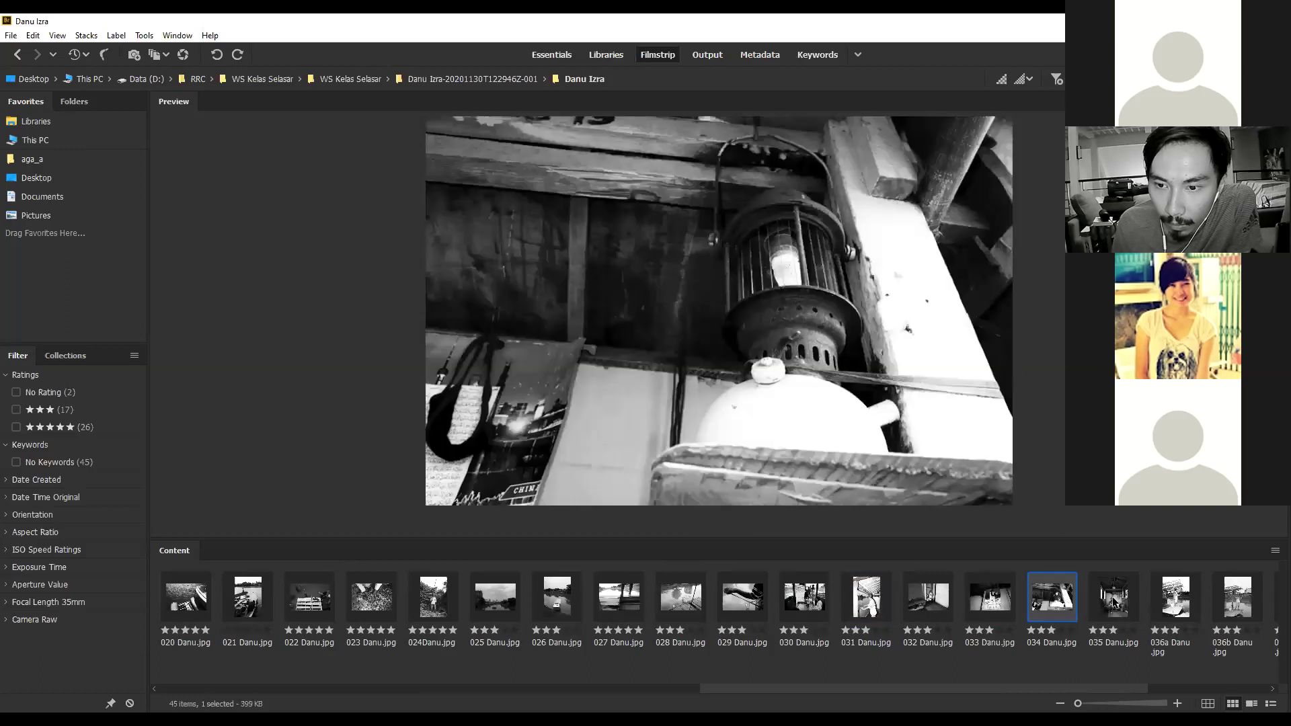
key(Right)
key(Right)
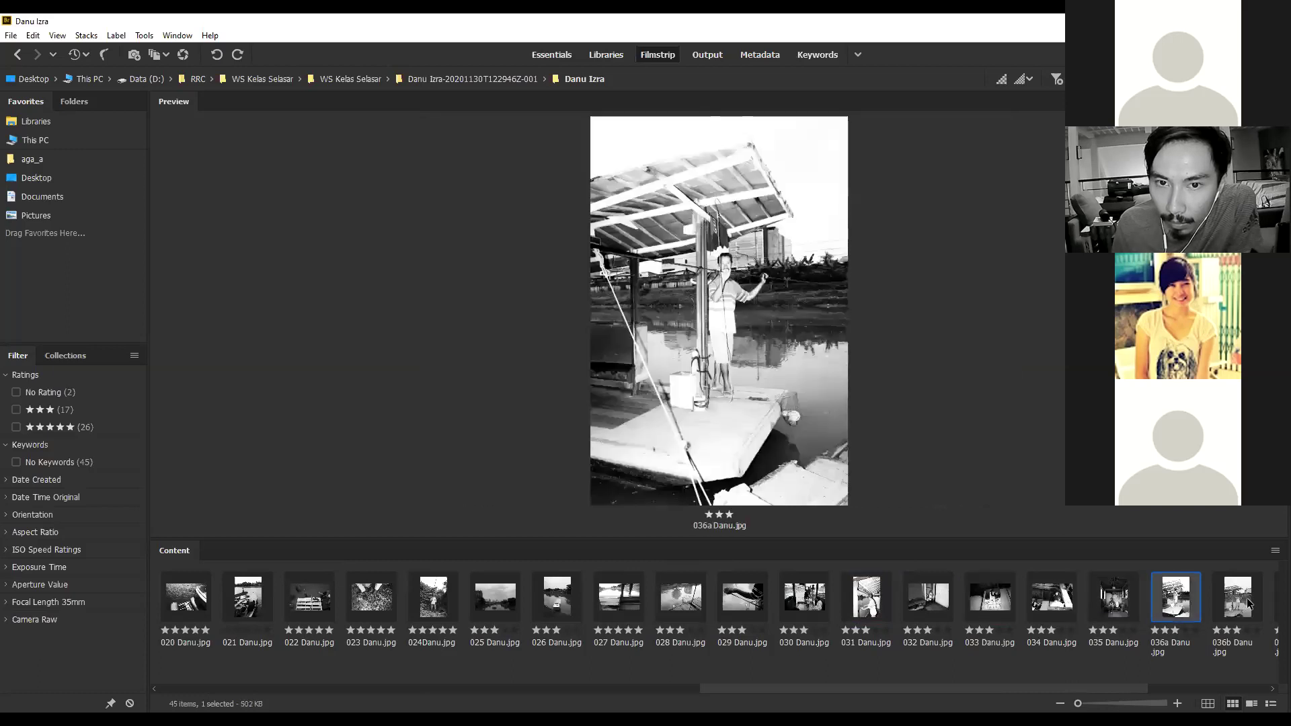
key(Right)
key(Right)
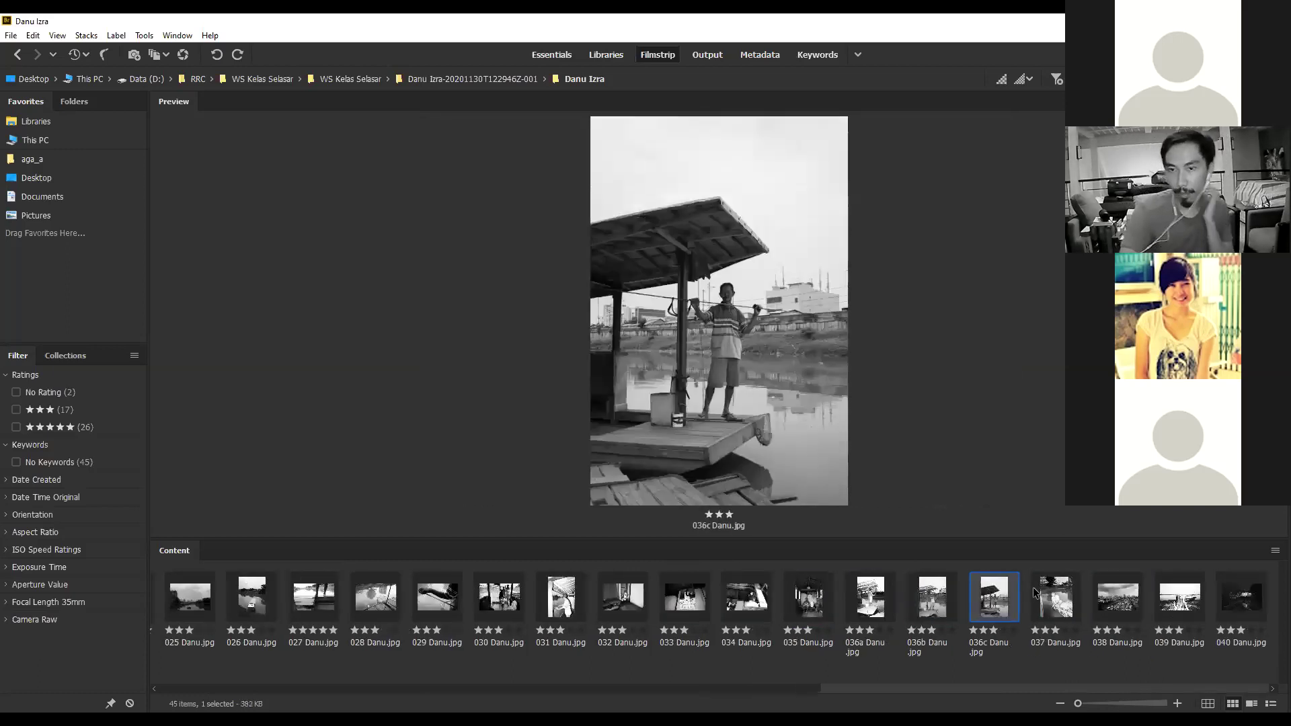
View photos 037, 038 and 039, and go back to photo 037.
key(Right)
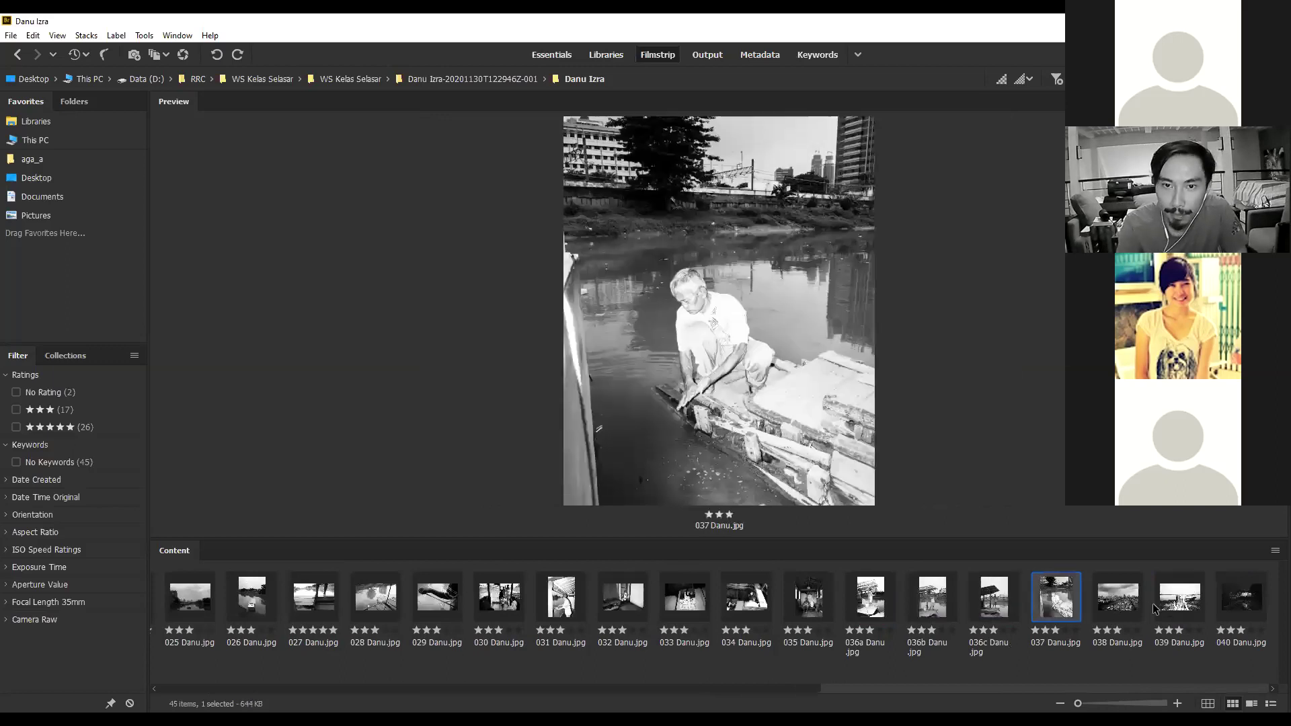
key(Right)
key(Right)
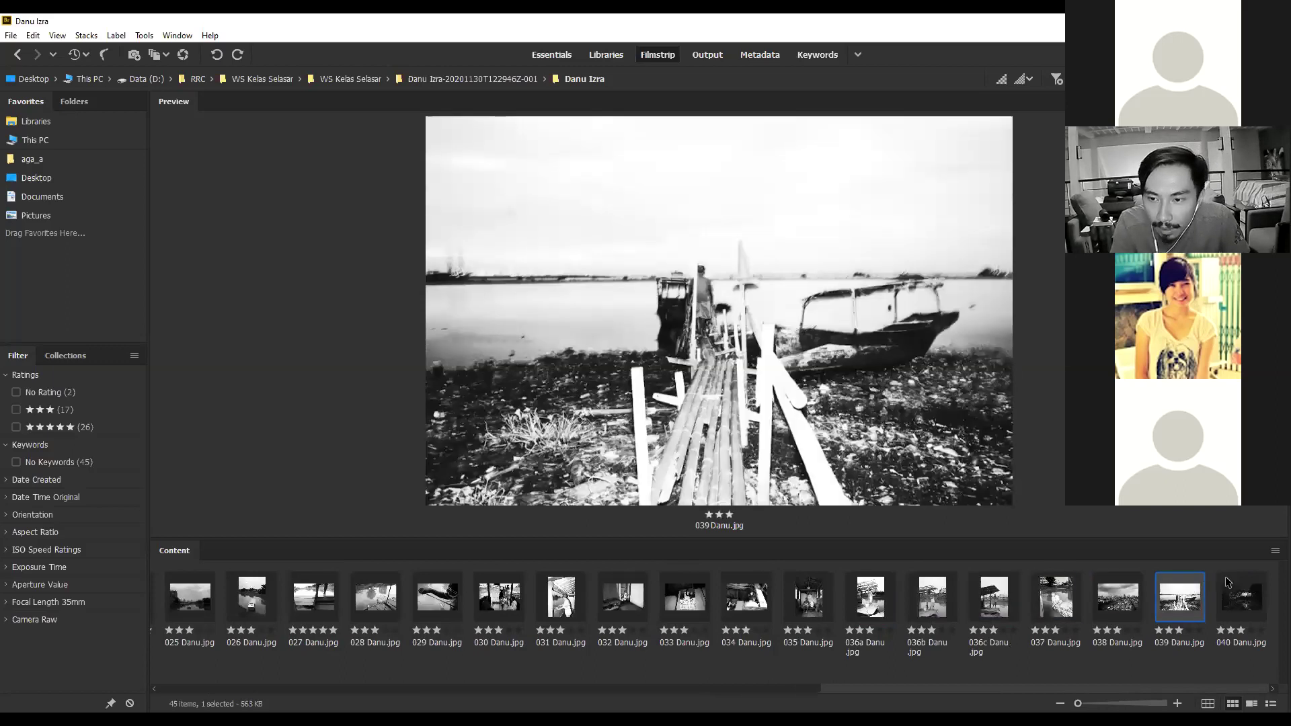
key(Left)
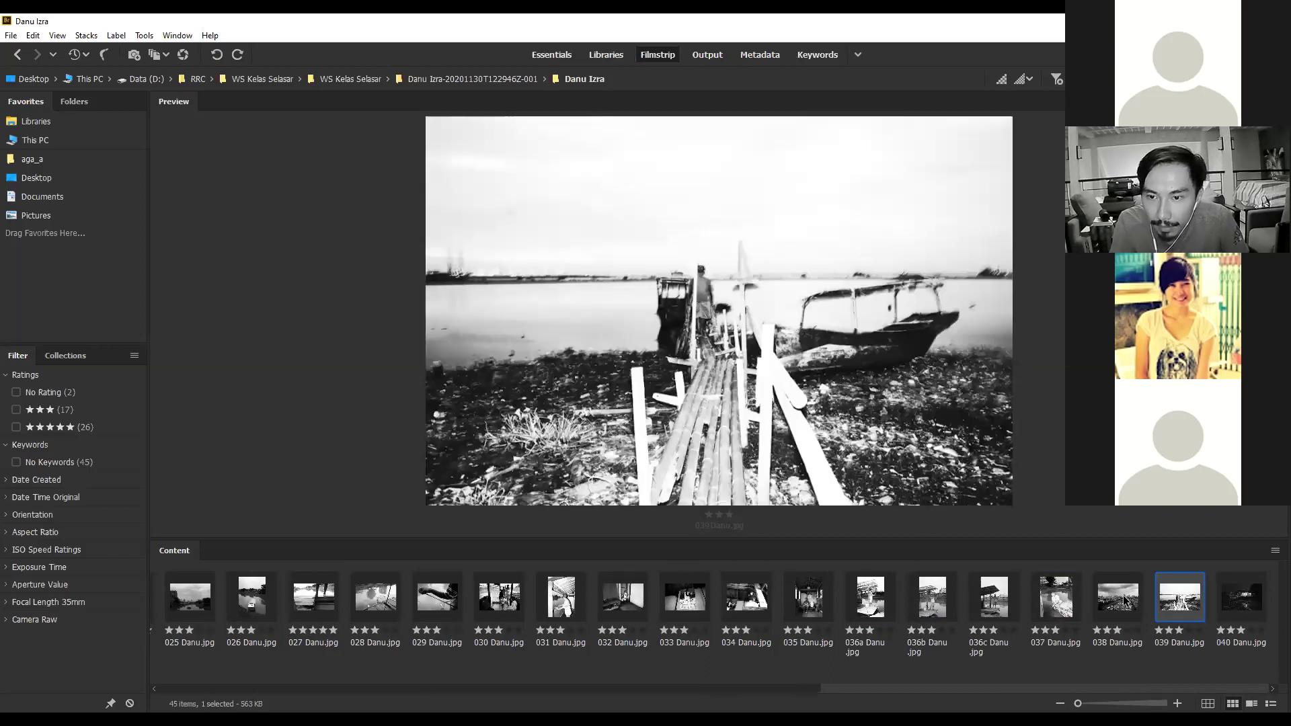
key(Left)
click(1061, 590)
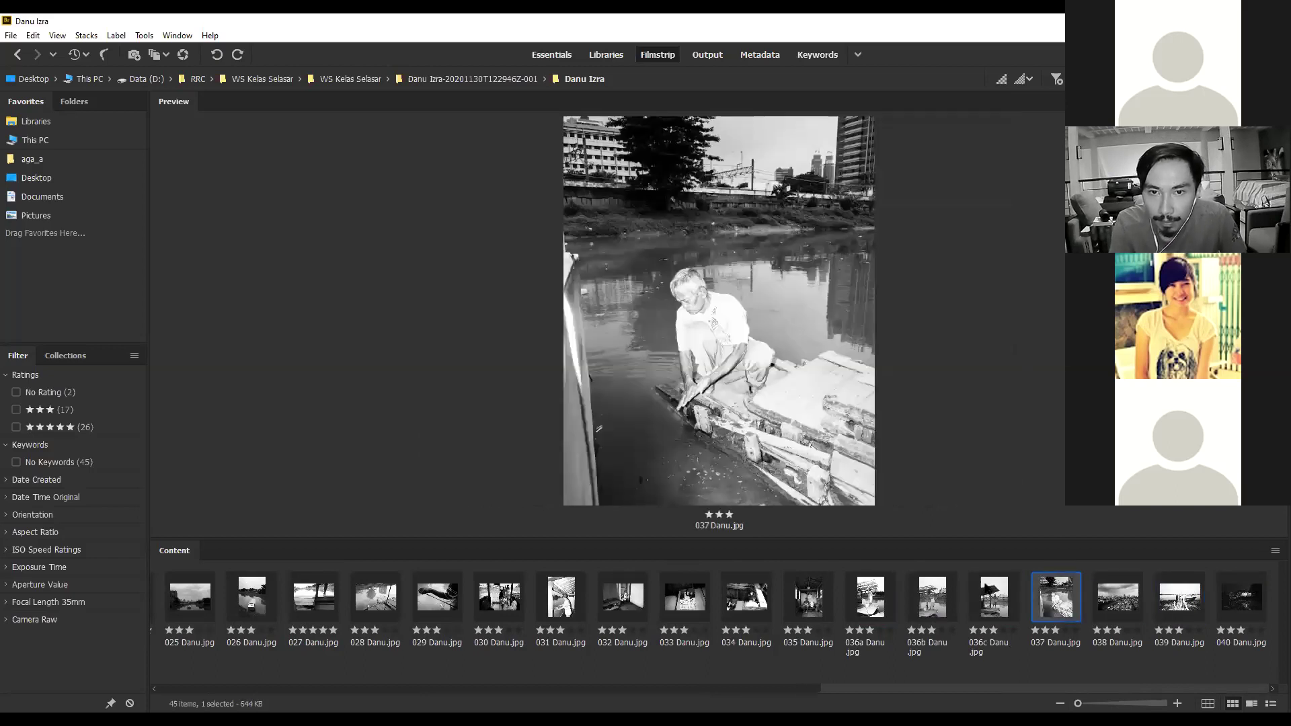
Review the raft photos backward from 036c through 036b, 036a, 035 and 034 to 033.
click(988, 590)
click(939, 593)
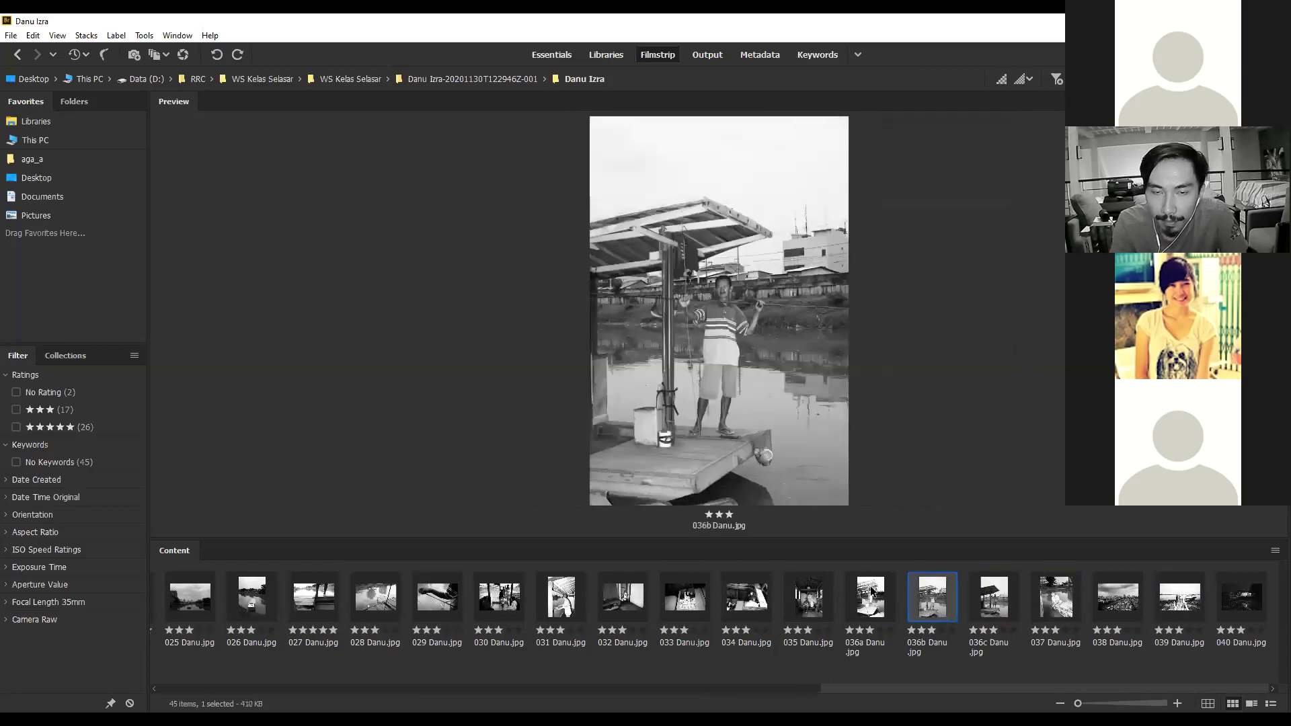
click(872, 591)
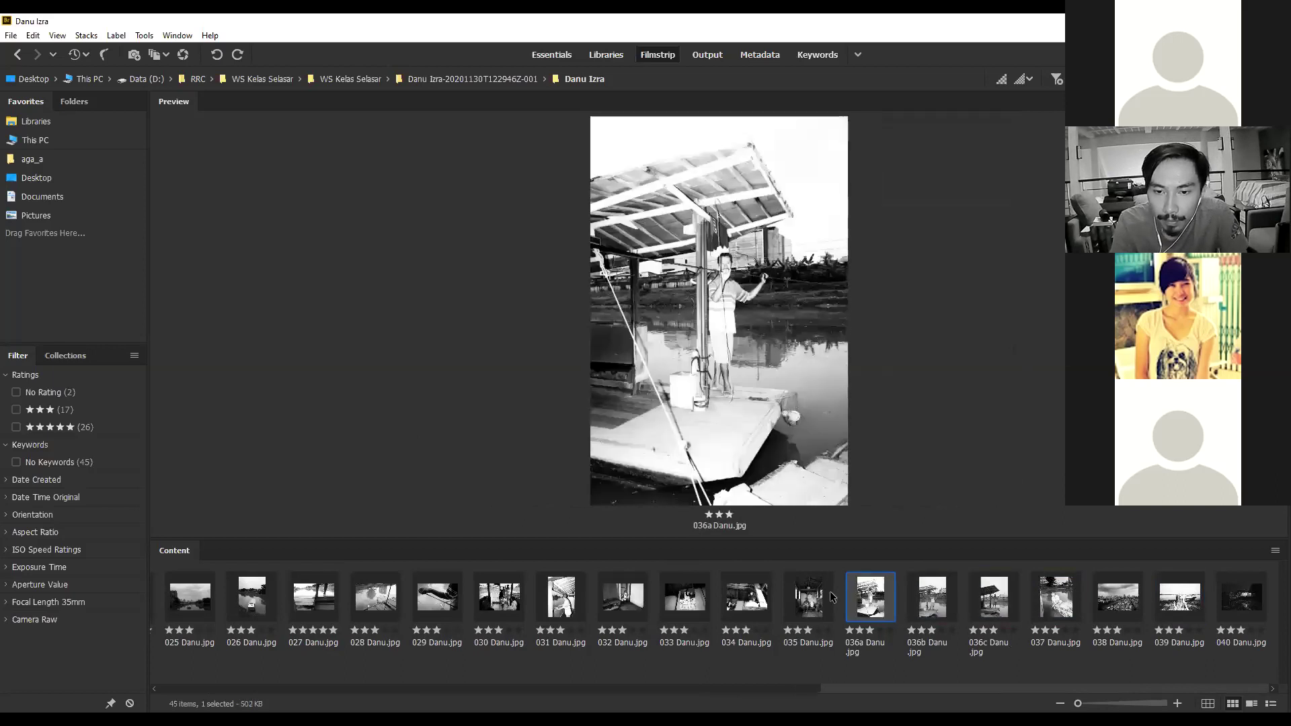
click(807, 596)
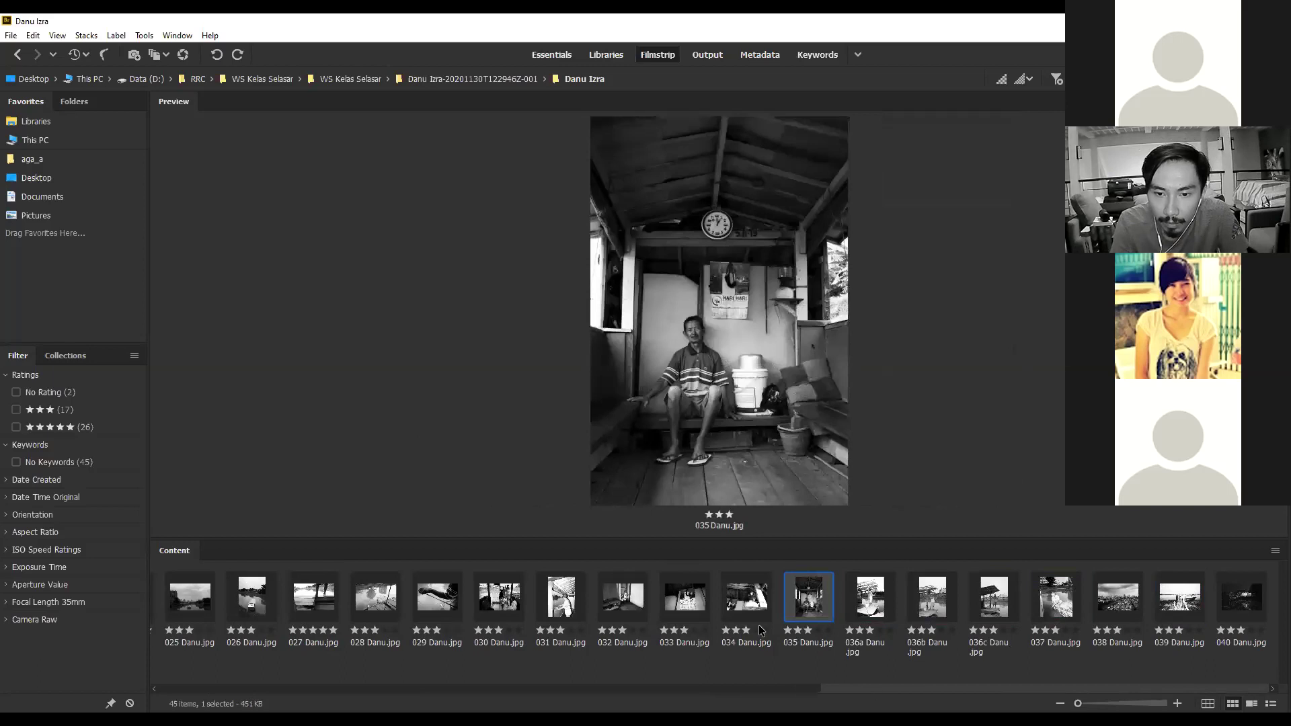
click(753, 605)
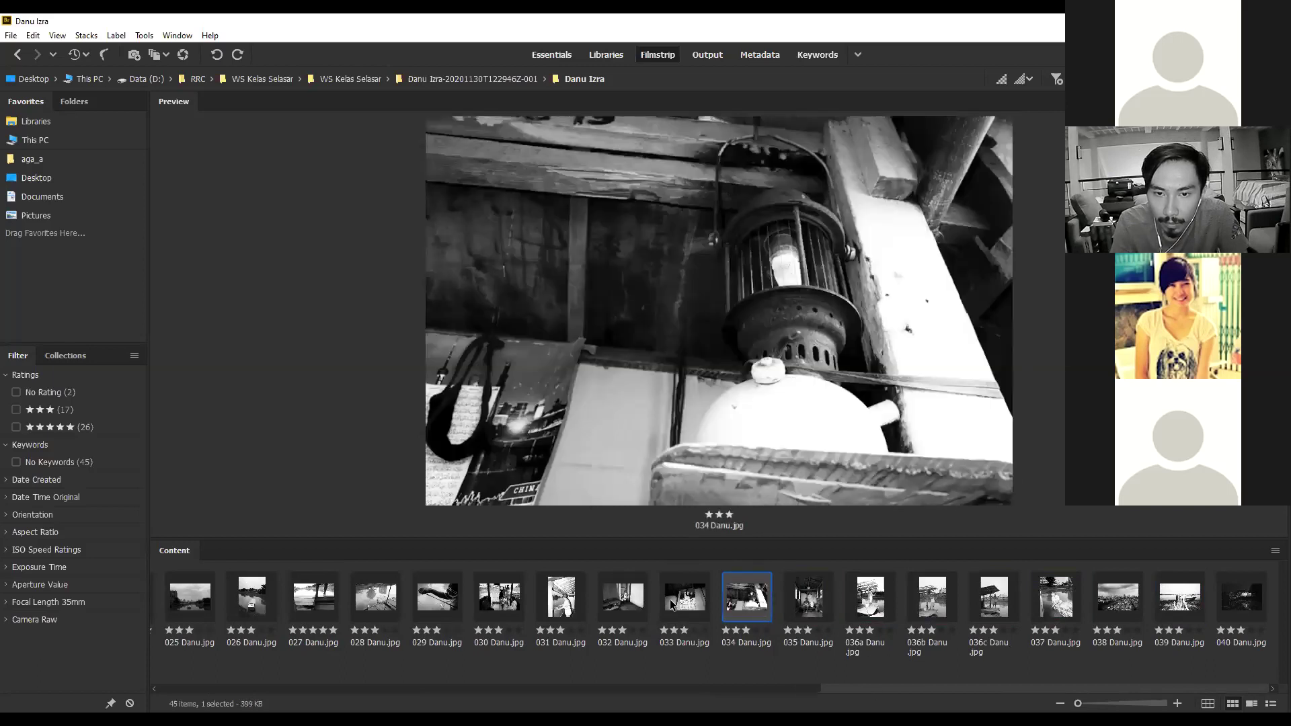
click(671, 604)
Go back to the start of the series and view photos 009, 003, 004, 005 and 007.
drag(898, 693, 239, 701)
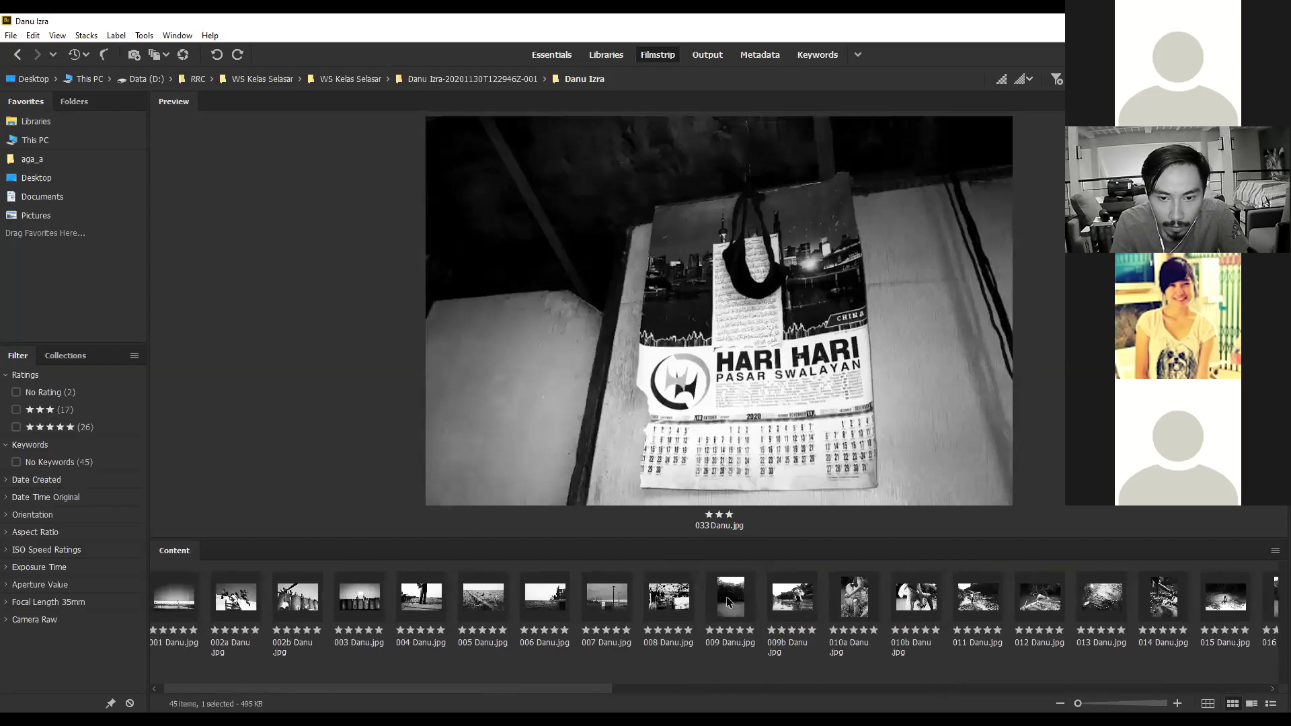
click(730, 605)
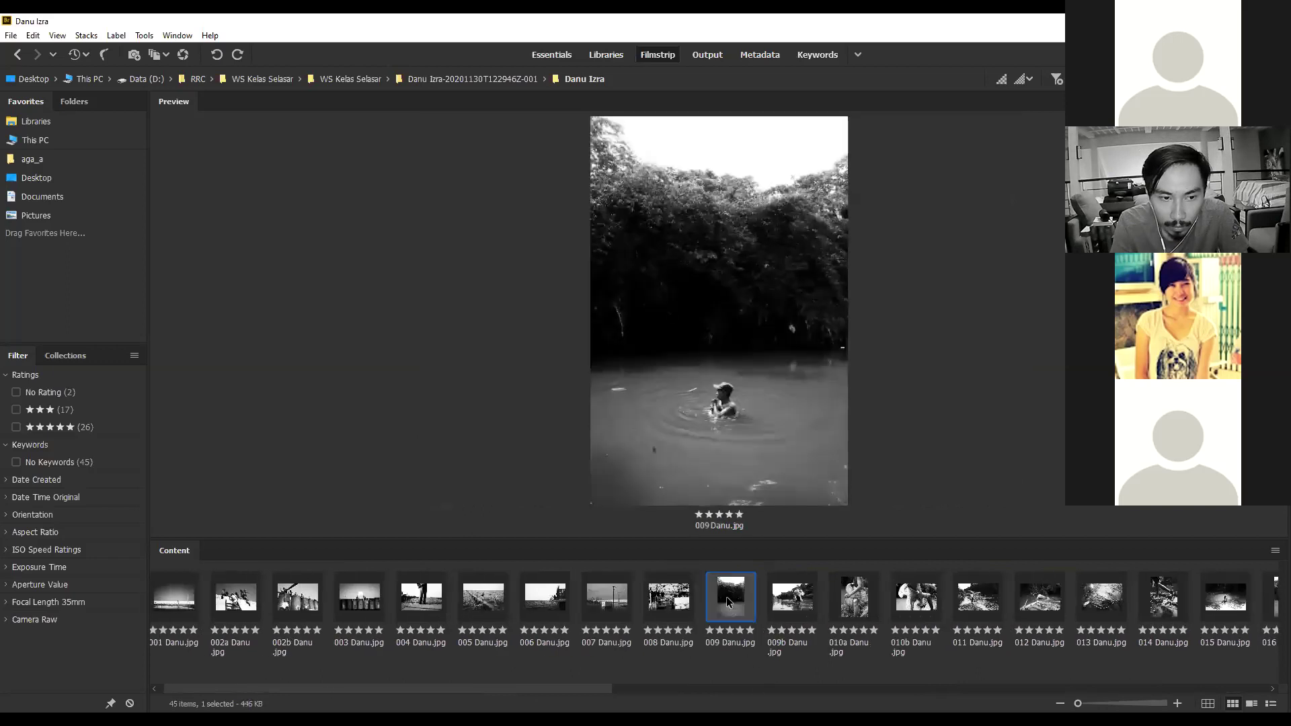
click(374, 604)
click(422, 602)
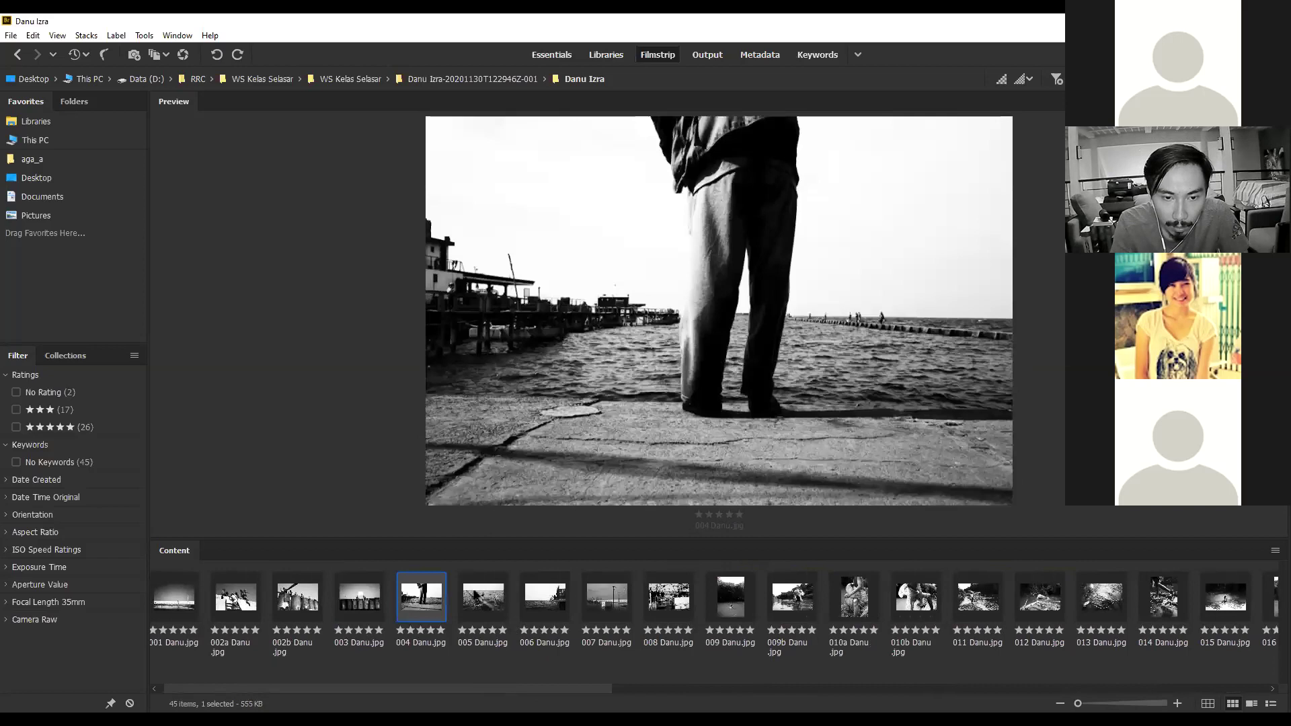
key(Right)
click(602, 593)
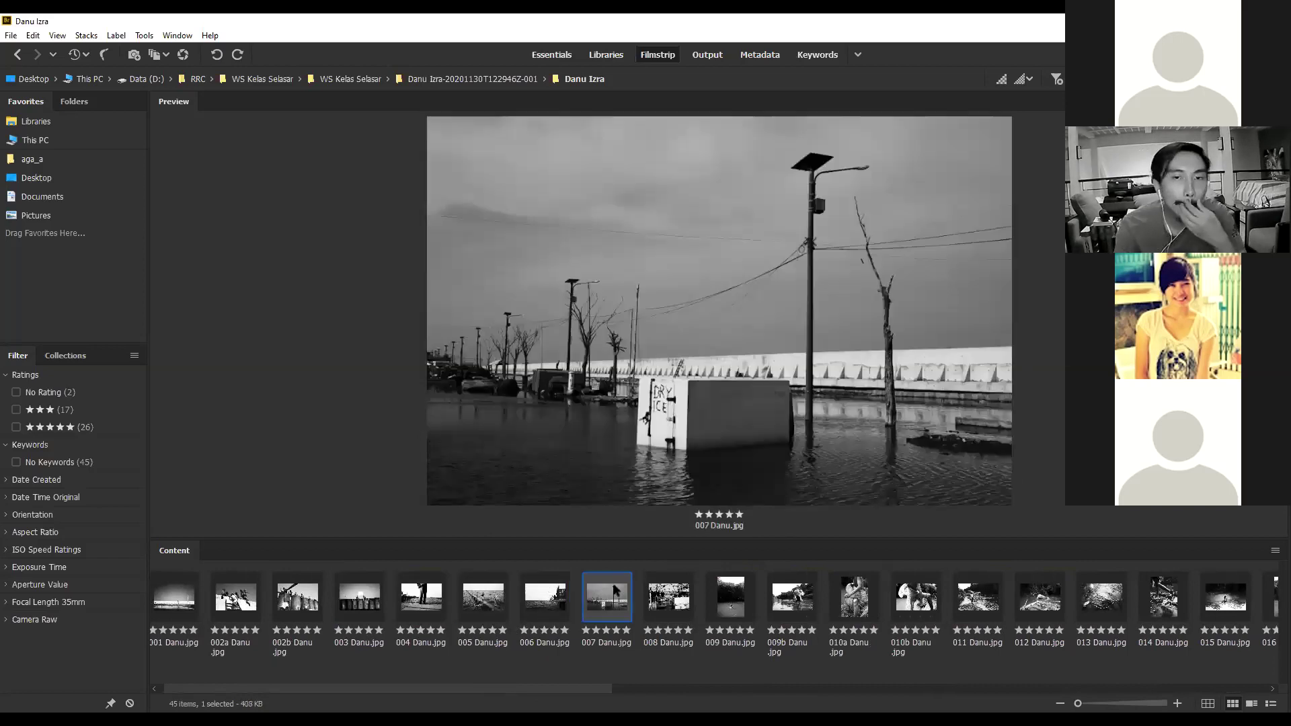
View the harbor photo 008 and compare it with fisherman photos 009b and 010a.
click(679, 587)
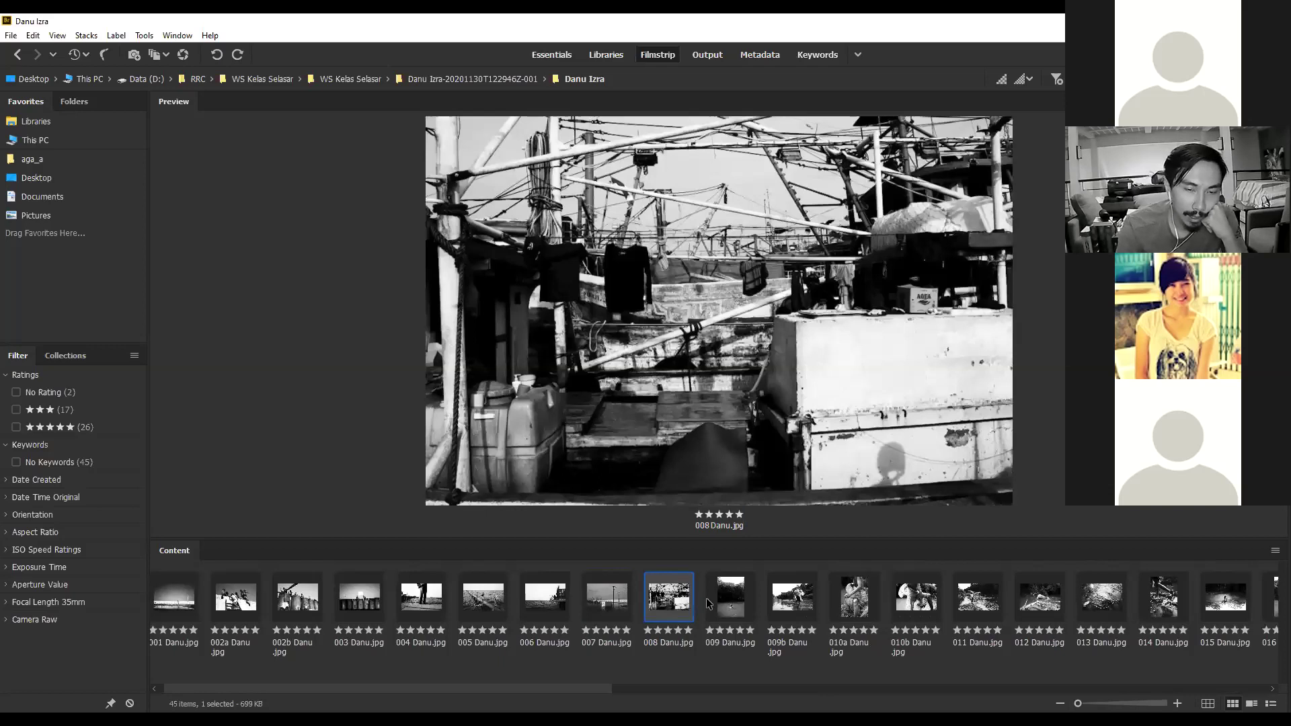
click(795, 601)
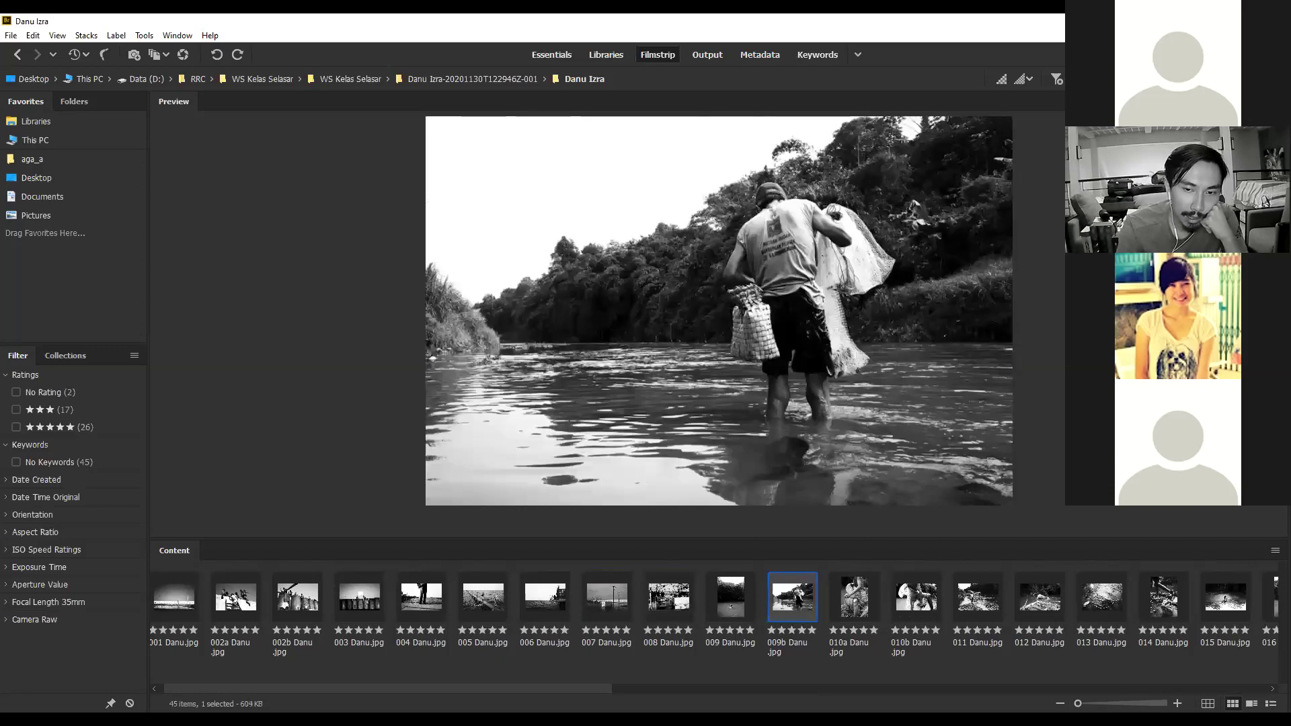
key(Right)
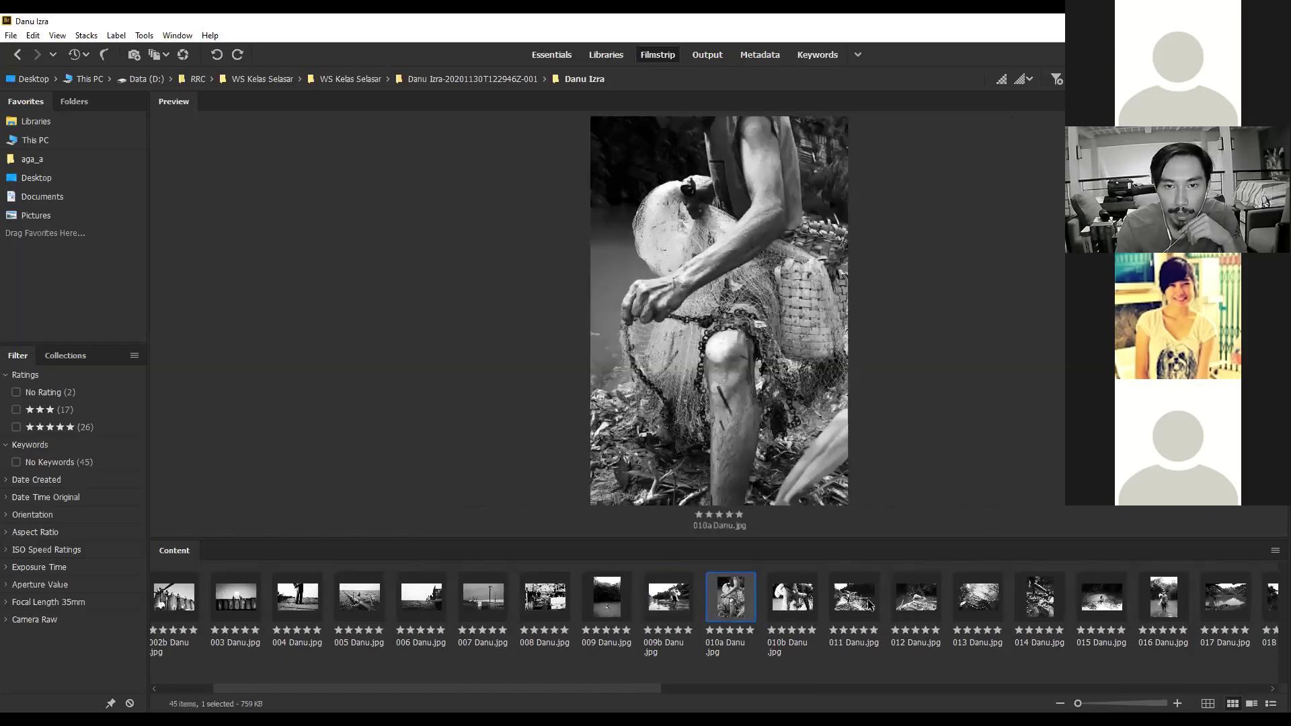
Page forward through the fisherman and river photos 010b to 017, and view photo 025.
key(Right)
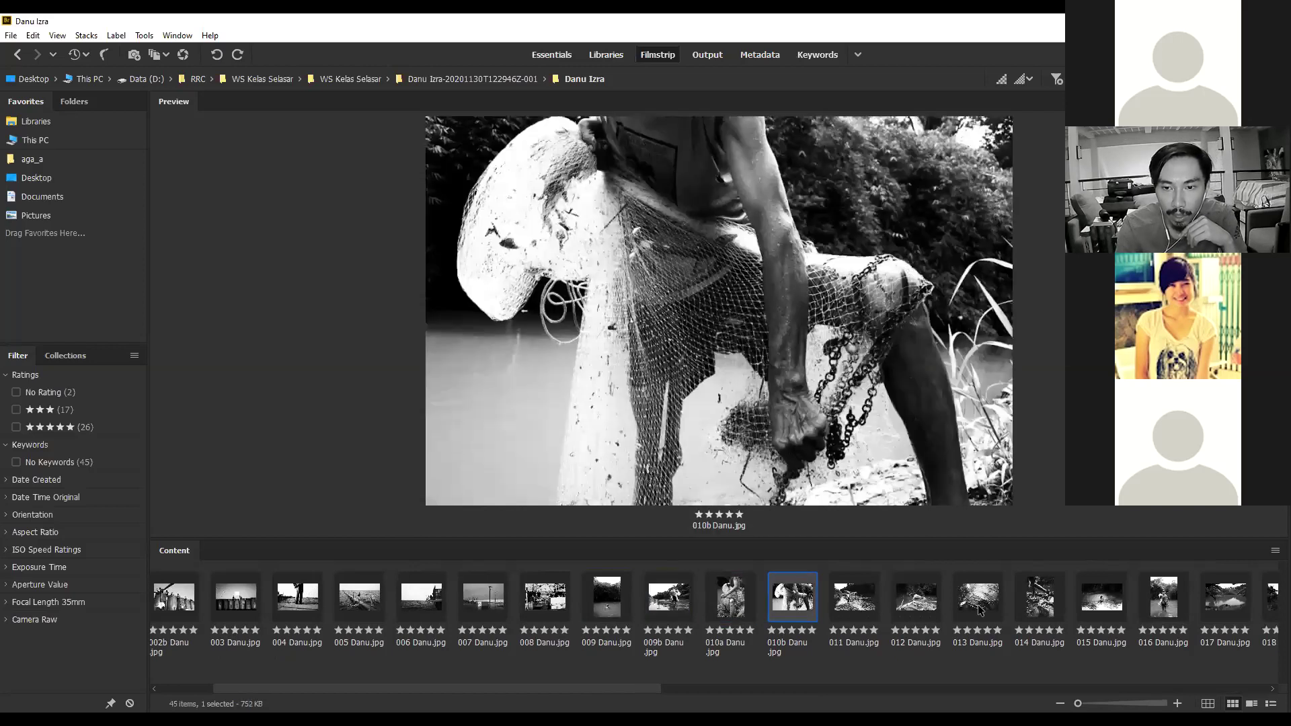
key(Right)
key(Right)
key(Right)
key(Right)
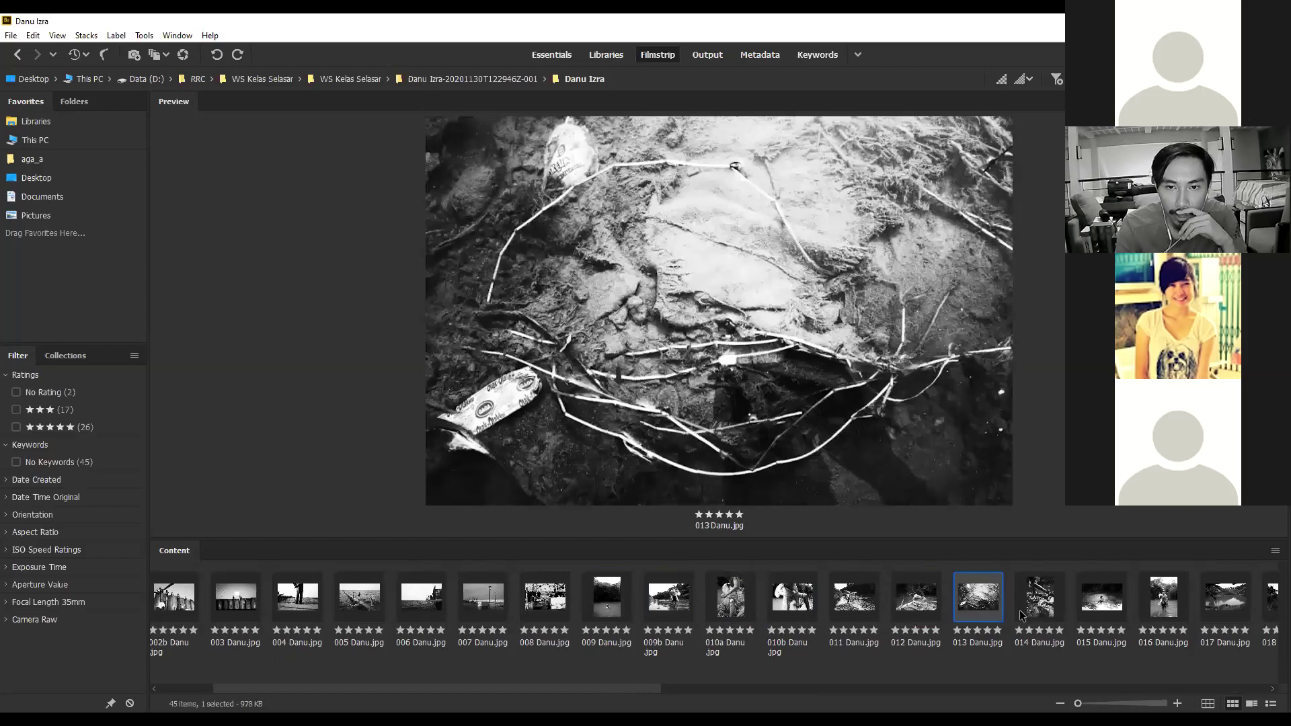
key(Right)
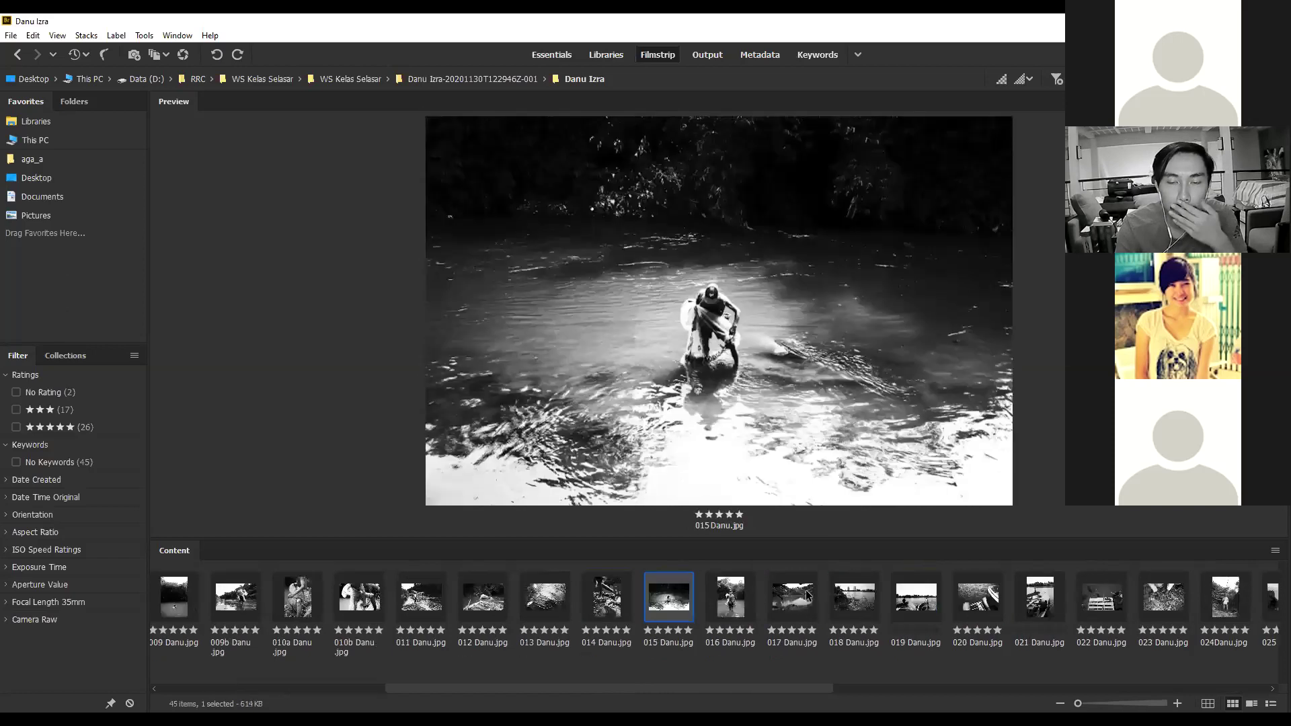
key(Right)
click(807, 595)
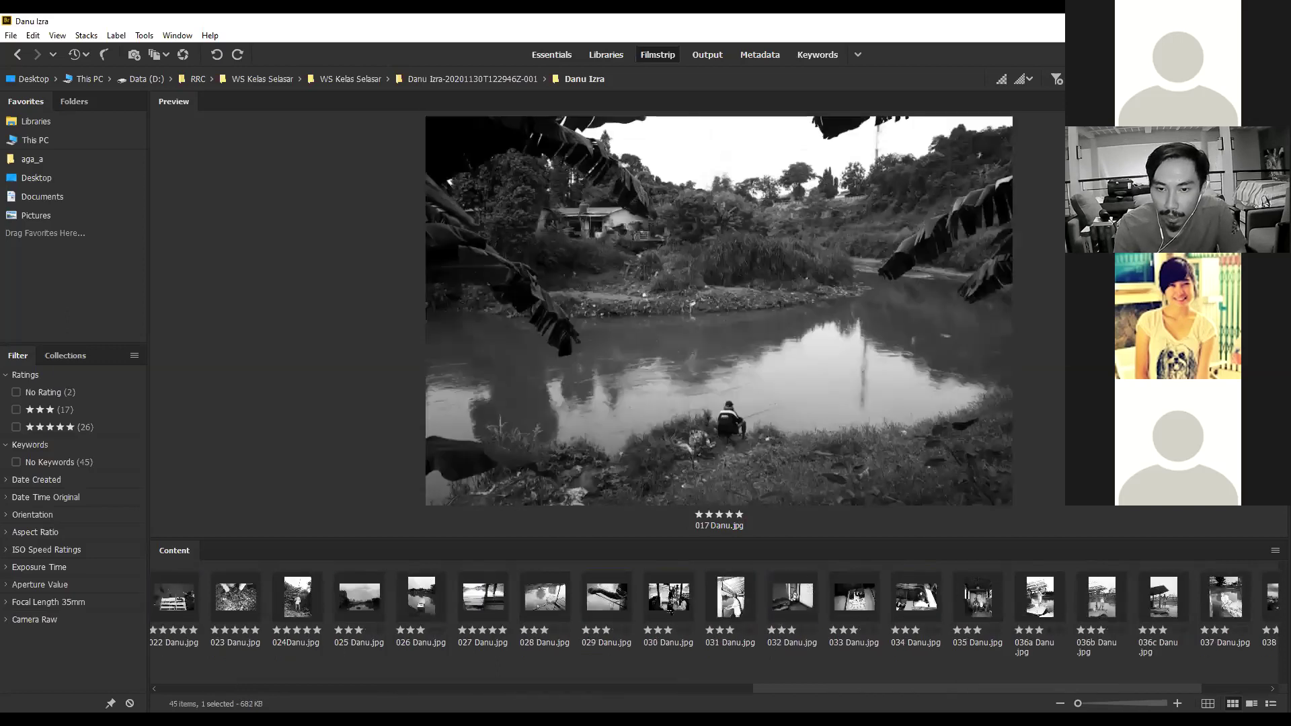
click(669, 597)
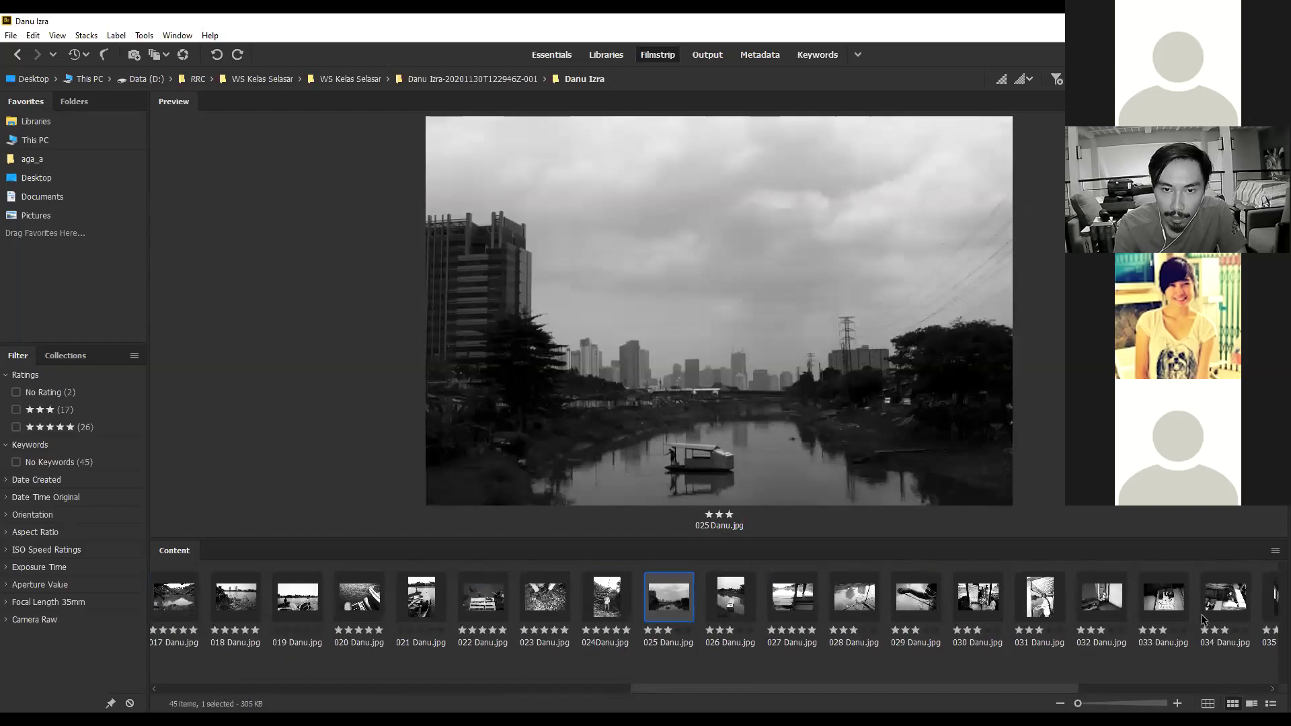
Jump to the last photo, 040, and review the photos backward through 039, 038, 037 and 036c to 035.
click(1248, 611)
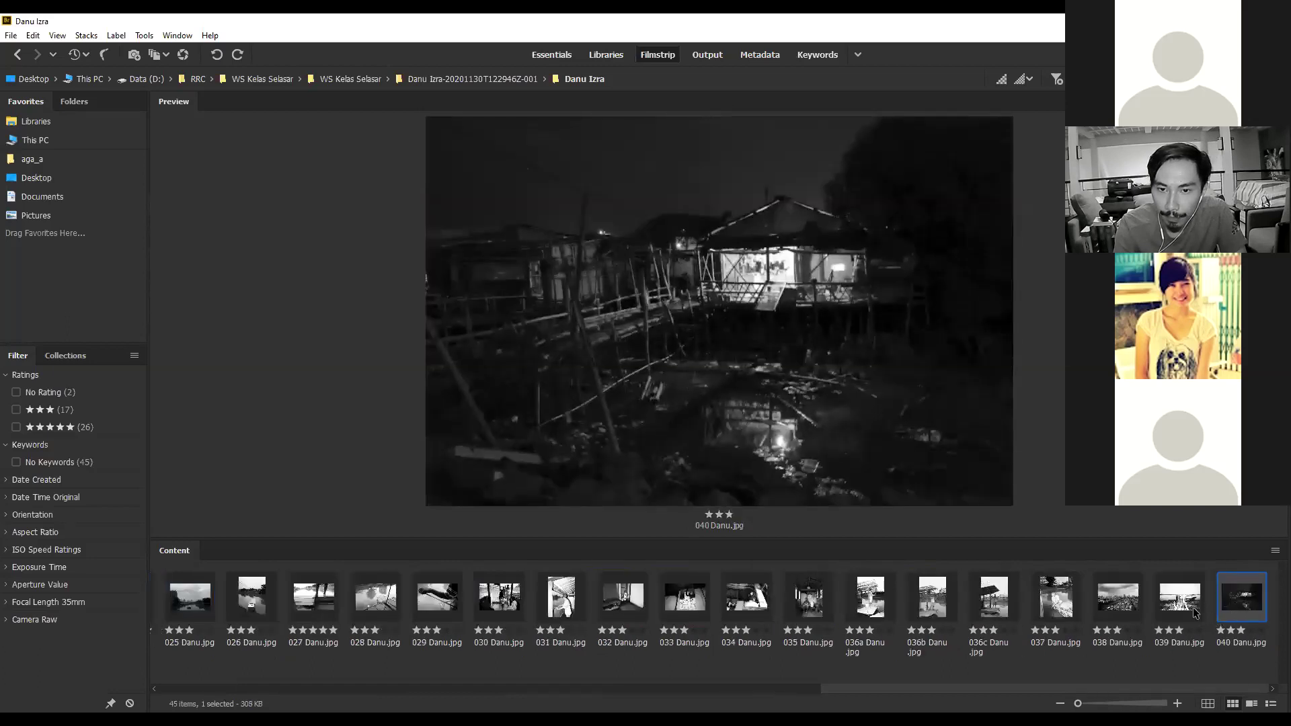
click(1194, 613)
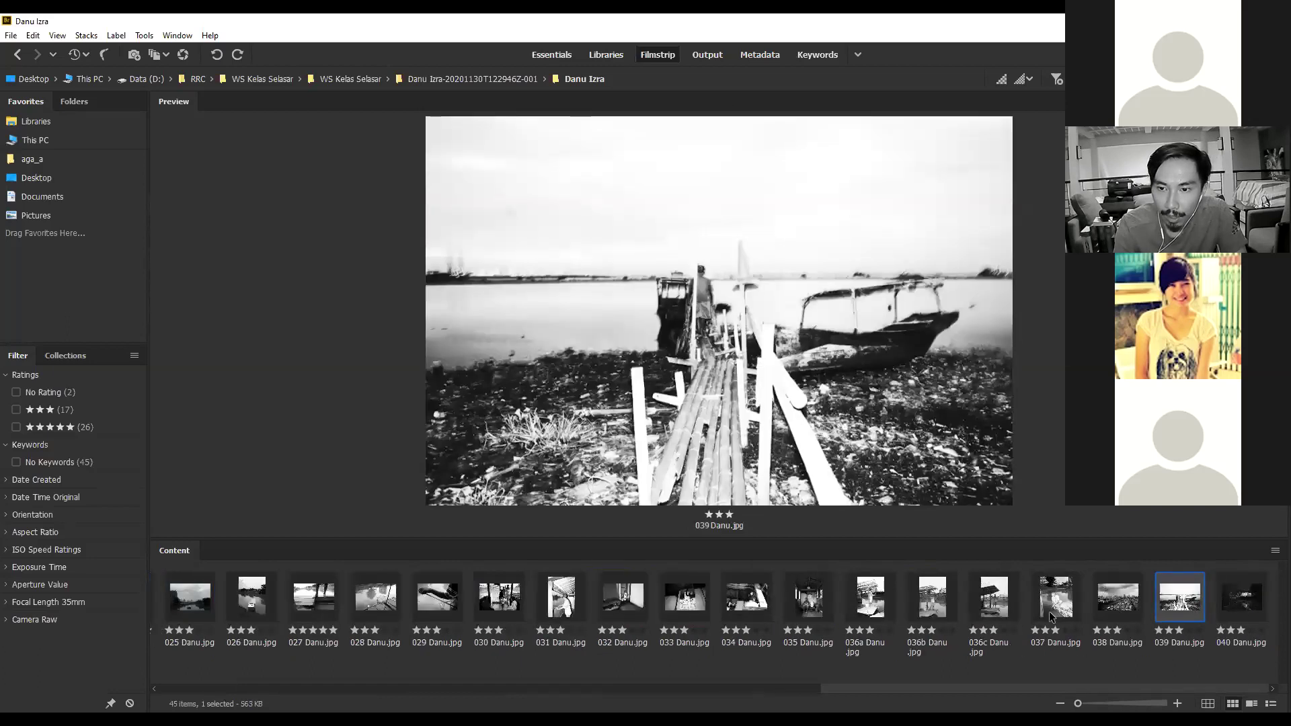
click(1117, 605)
click(1055, 609)
click(990, 606)
click(933, 603)
click(860, 605)
click(823, 601)
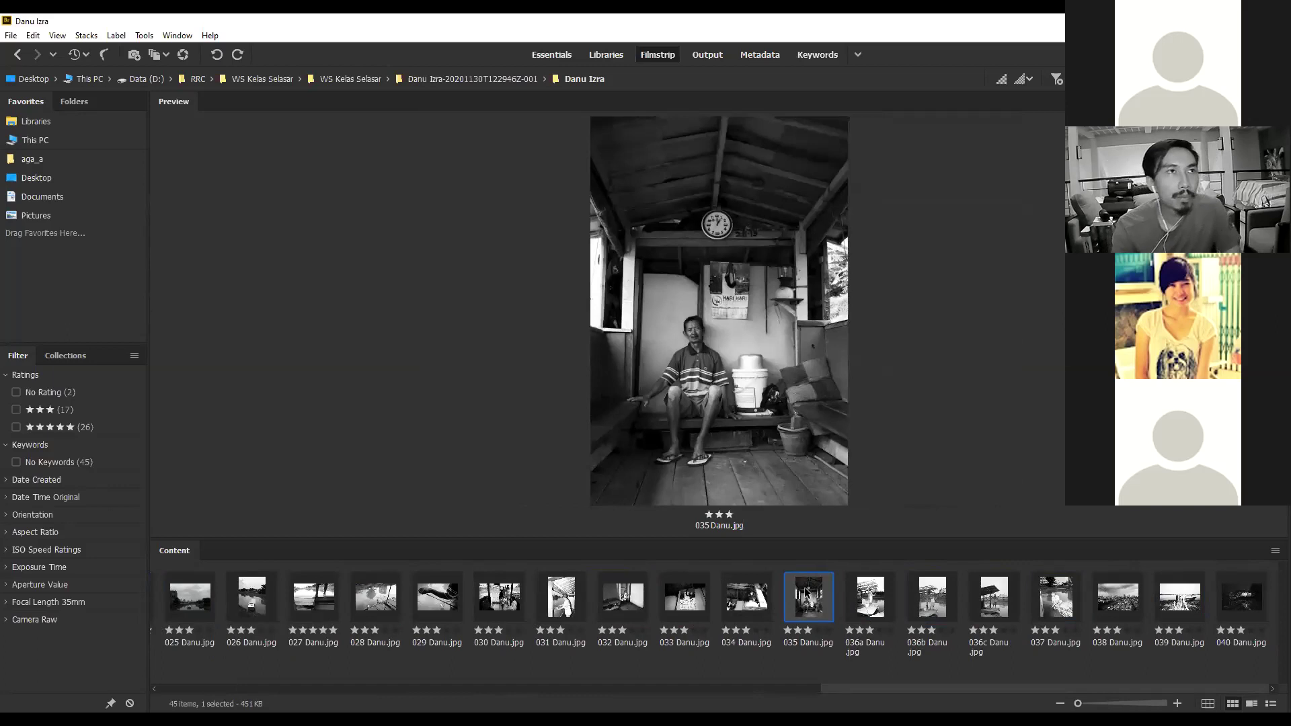
Continue backward through the boat photos from 034 to 025.
key(Left)
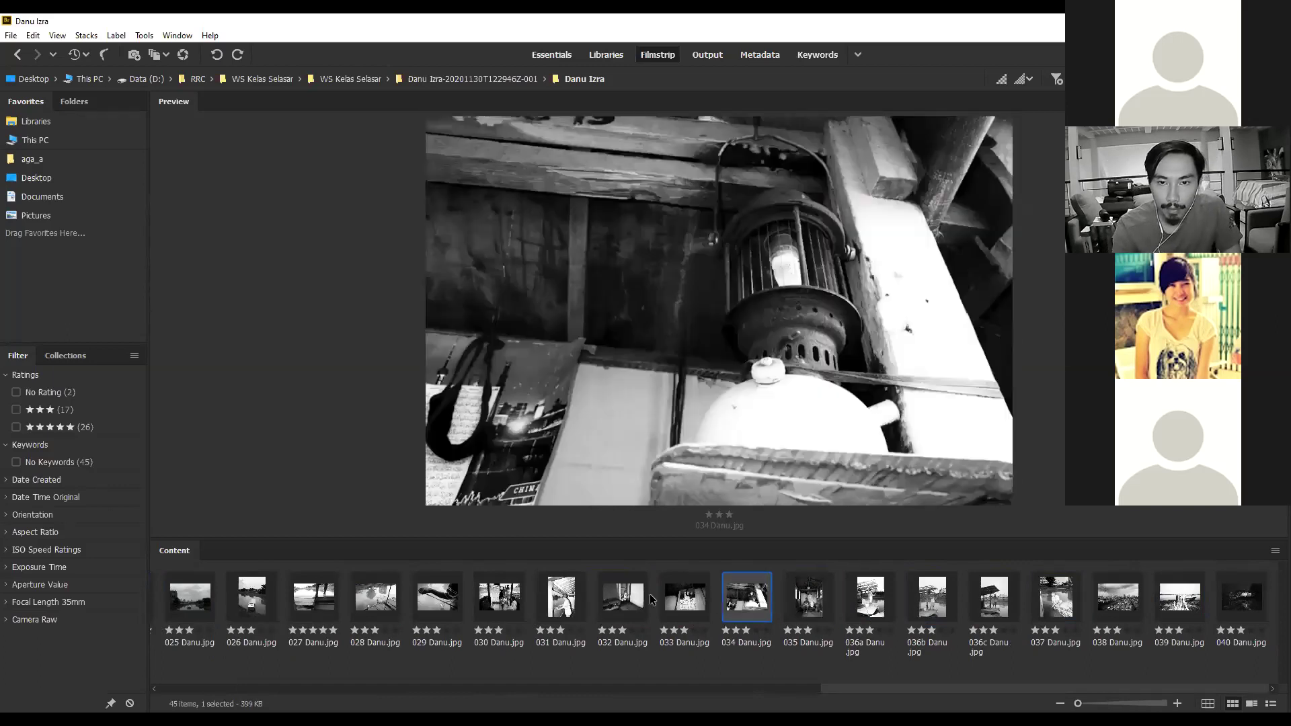
key(Left)
key(Left)
key(Left)
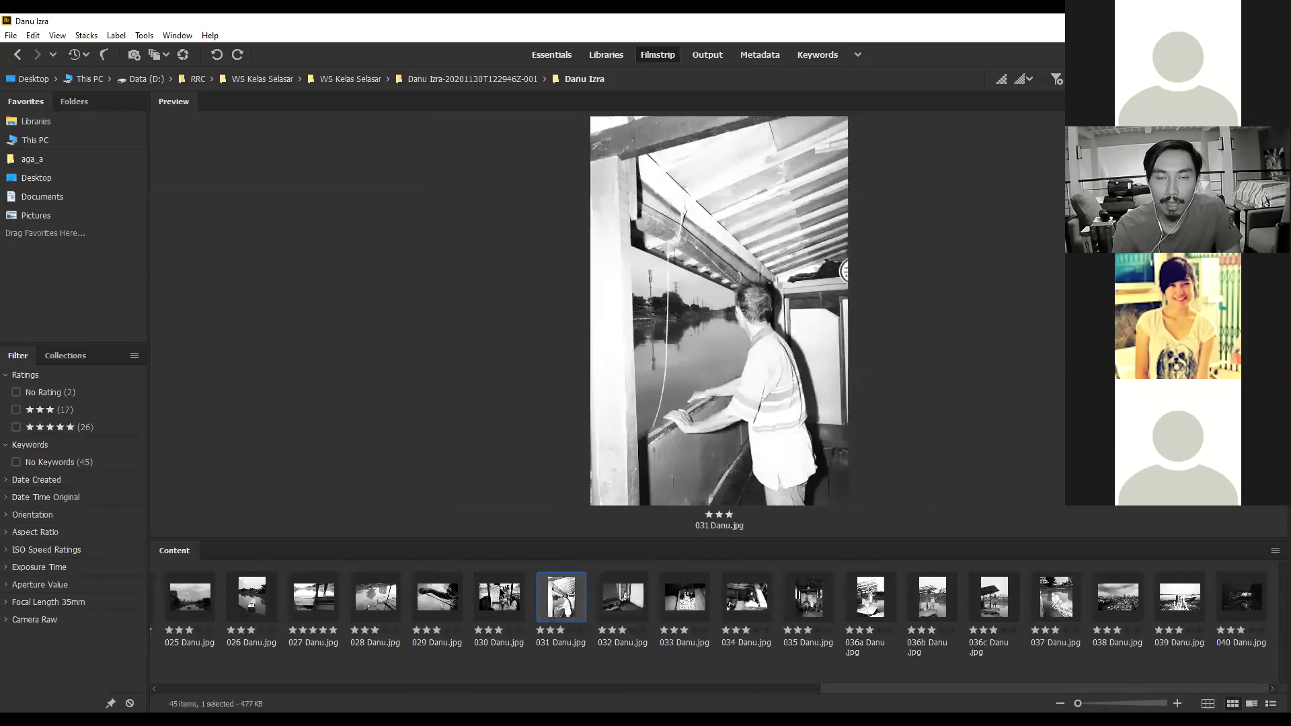
key(Left)
key(Left)
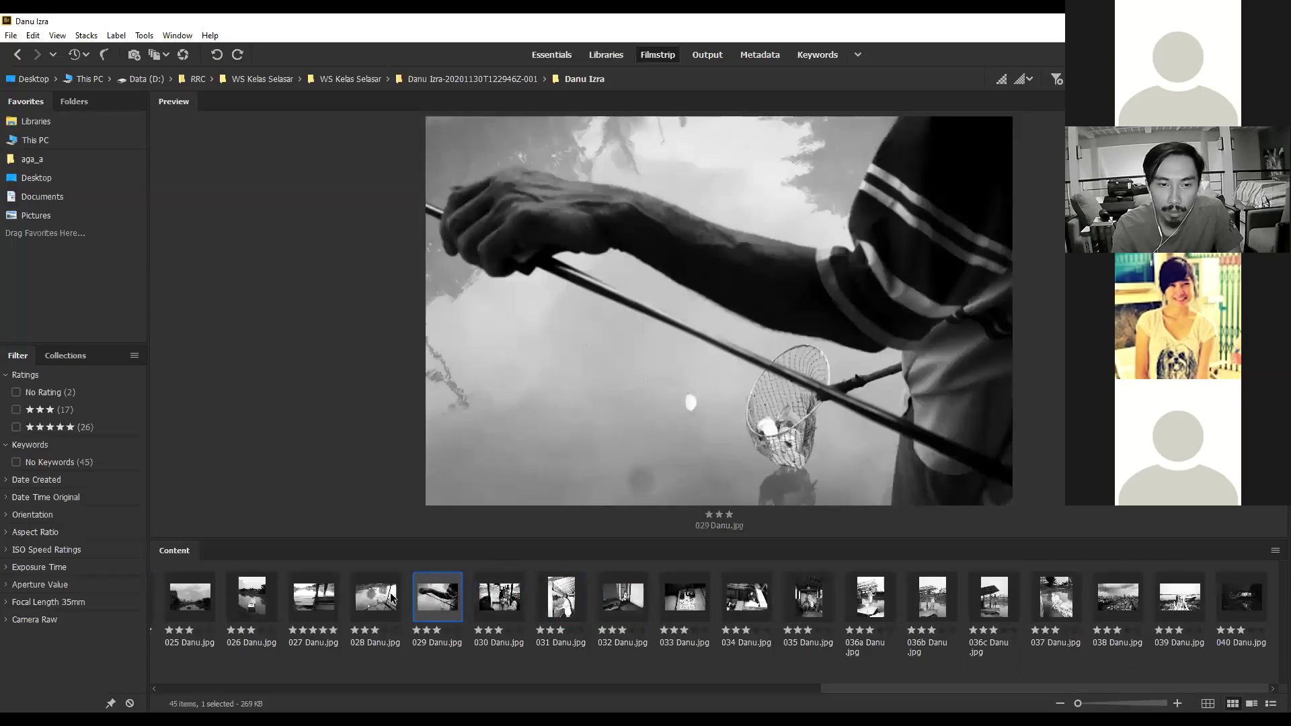
key(Left)
key(Left)
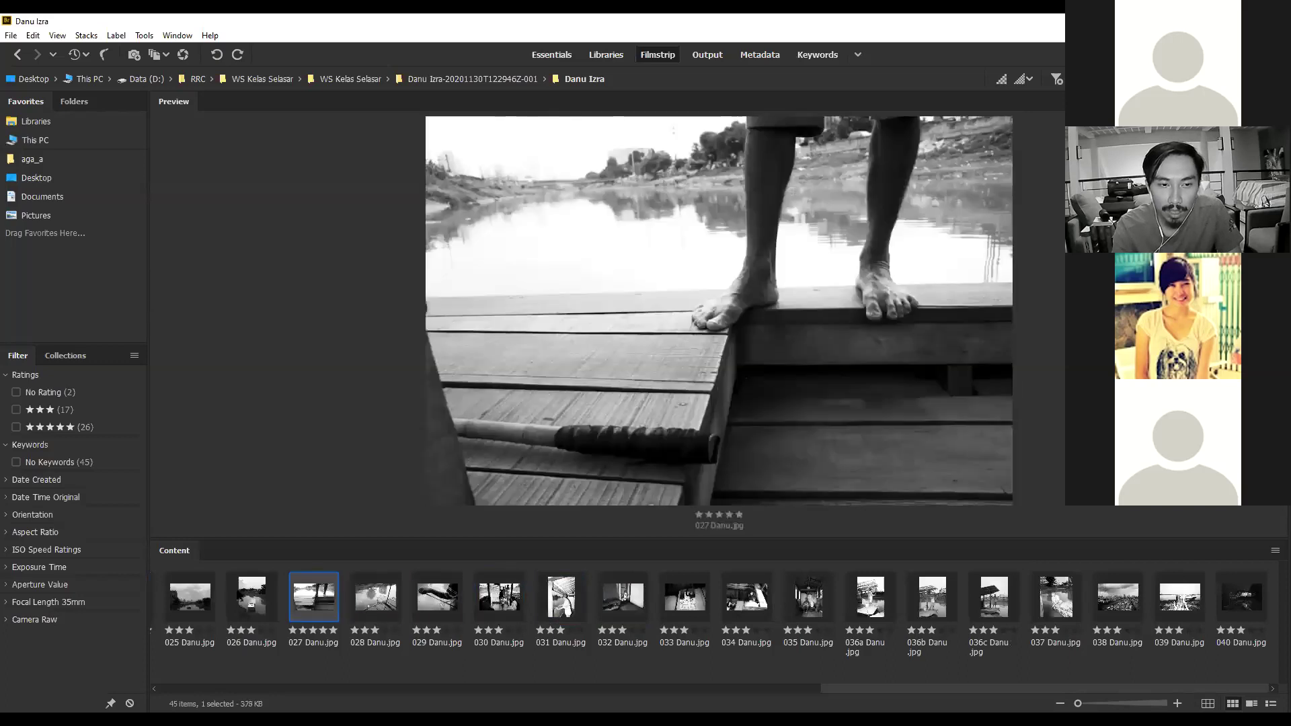
key(Left)
key(Left)
Page forward again through the boat photos that follow photo 025.
key(Right)
key(Right)
key(Right)
key(Right)
key(Right)
key(Right)
key(Right)
key(Right)
key(Right)
key(Right)
Return to the start of the series and view photos 001, 002a, 002b, 005, 007, 008 and 009.
key(Home)
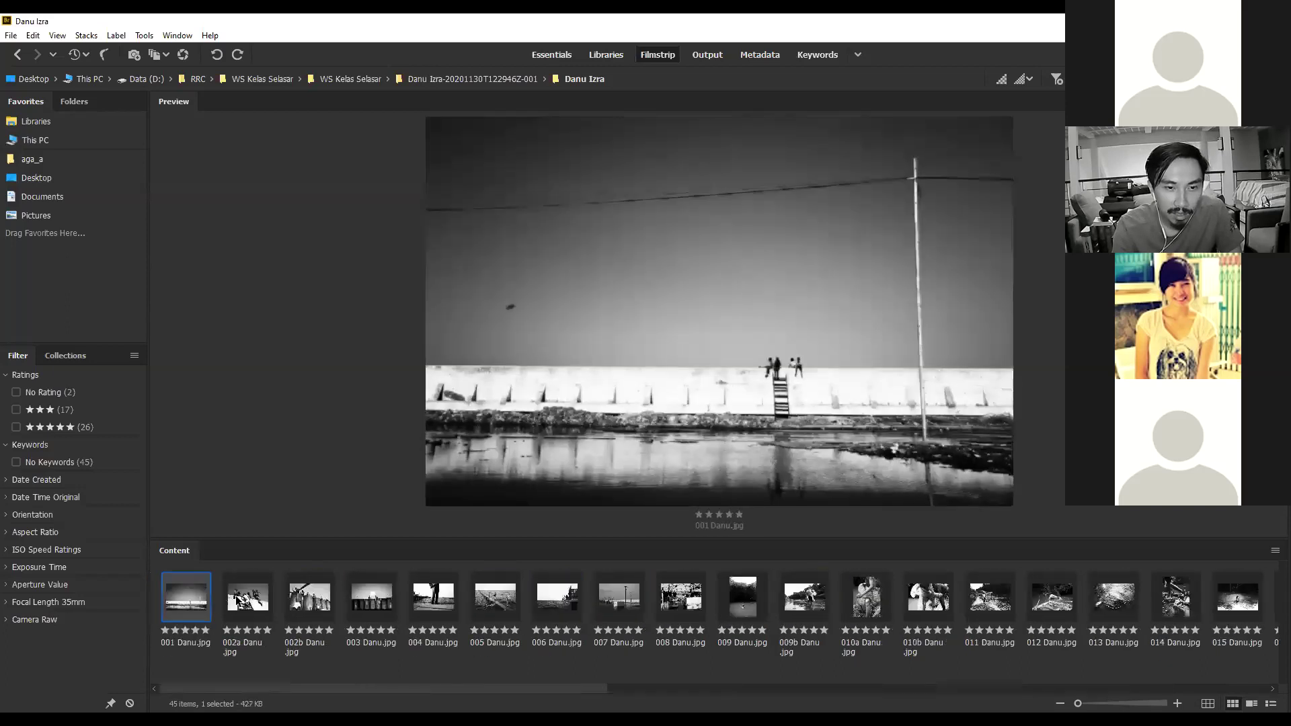
key(Right)
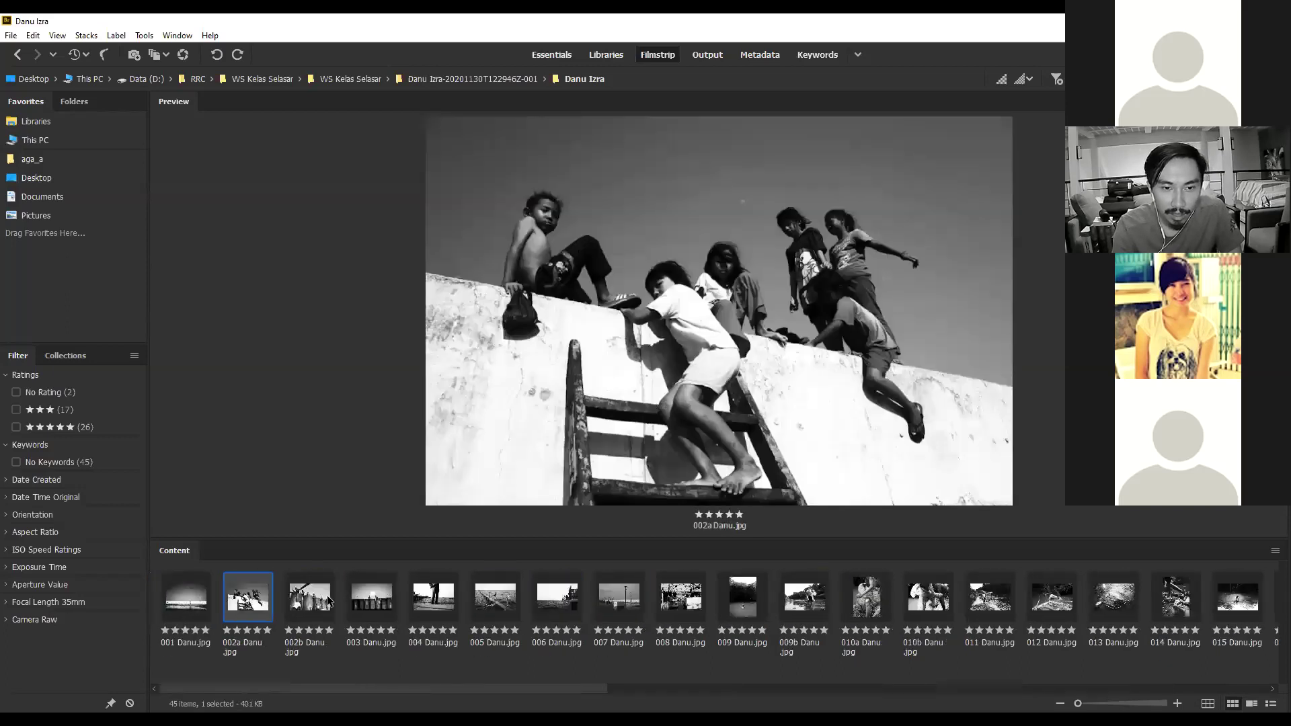
key(Right)
click(478, 615)
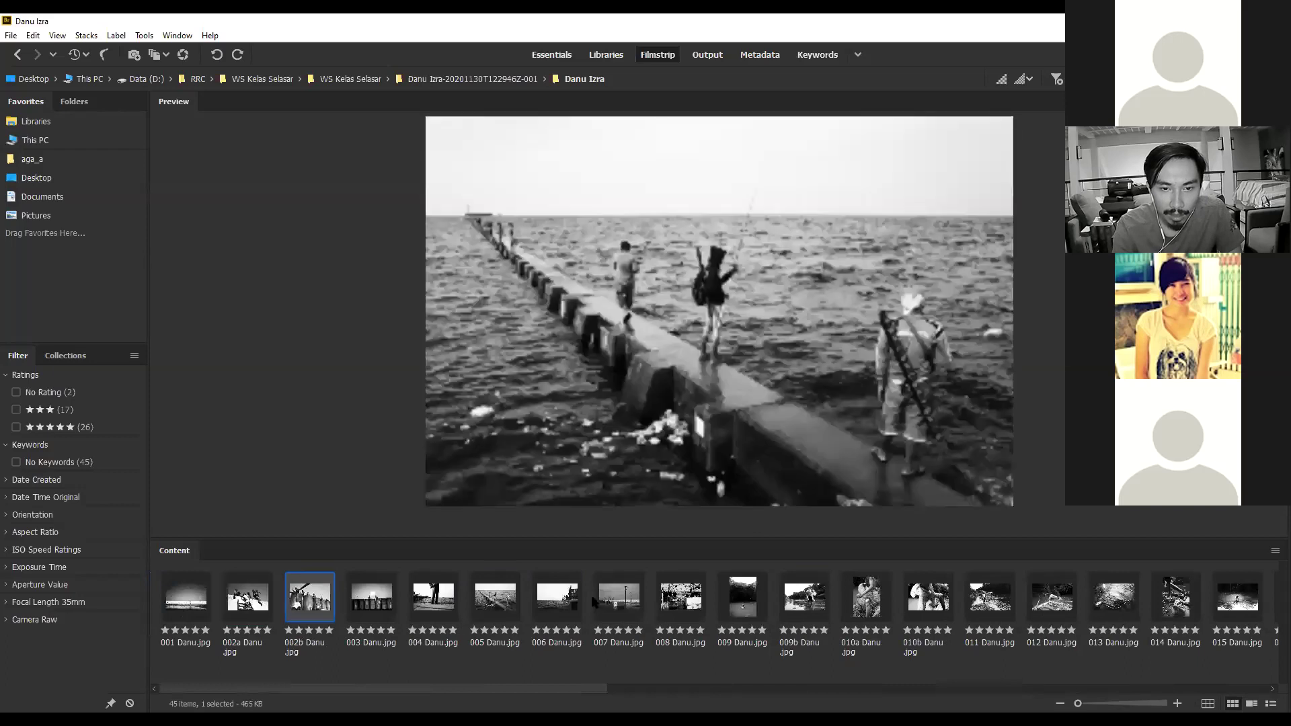
click(593, 601)
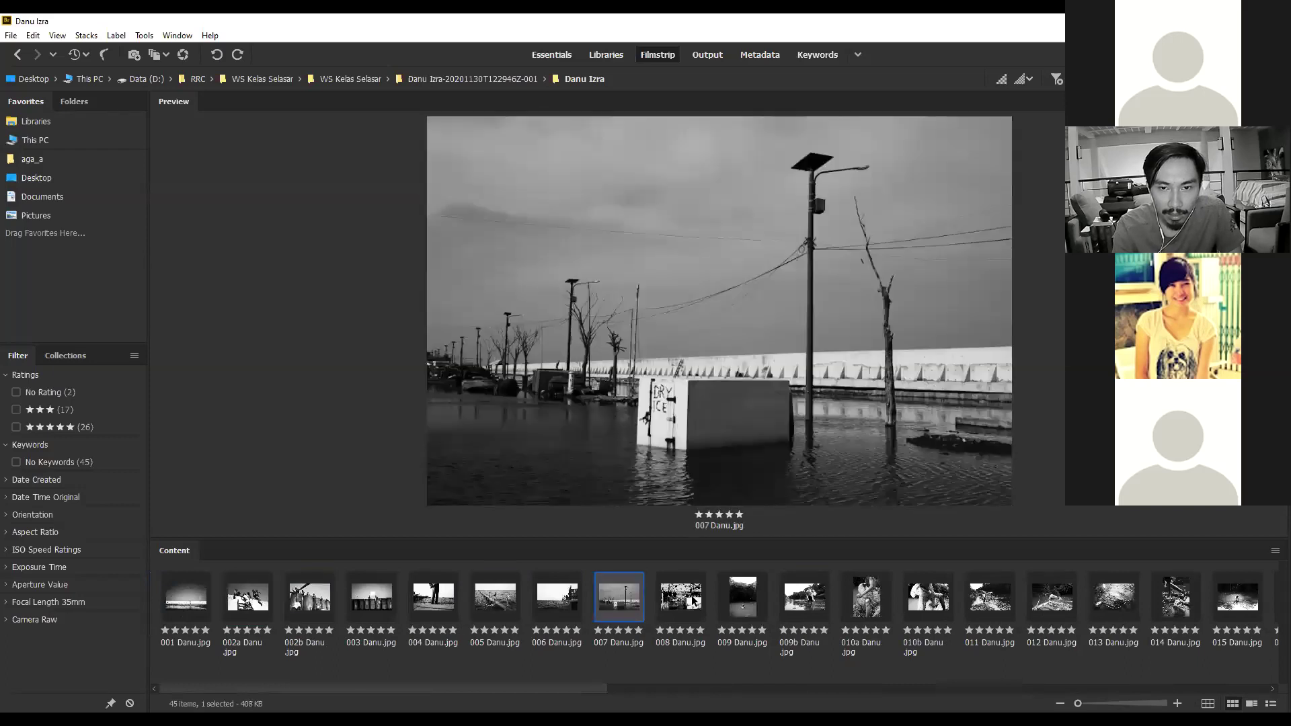
click(693, 600)
click(751, 600)
Select photos 009 through 016 together to compare the river fisherman sequence.
scroll(713, 605, down, 3)
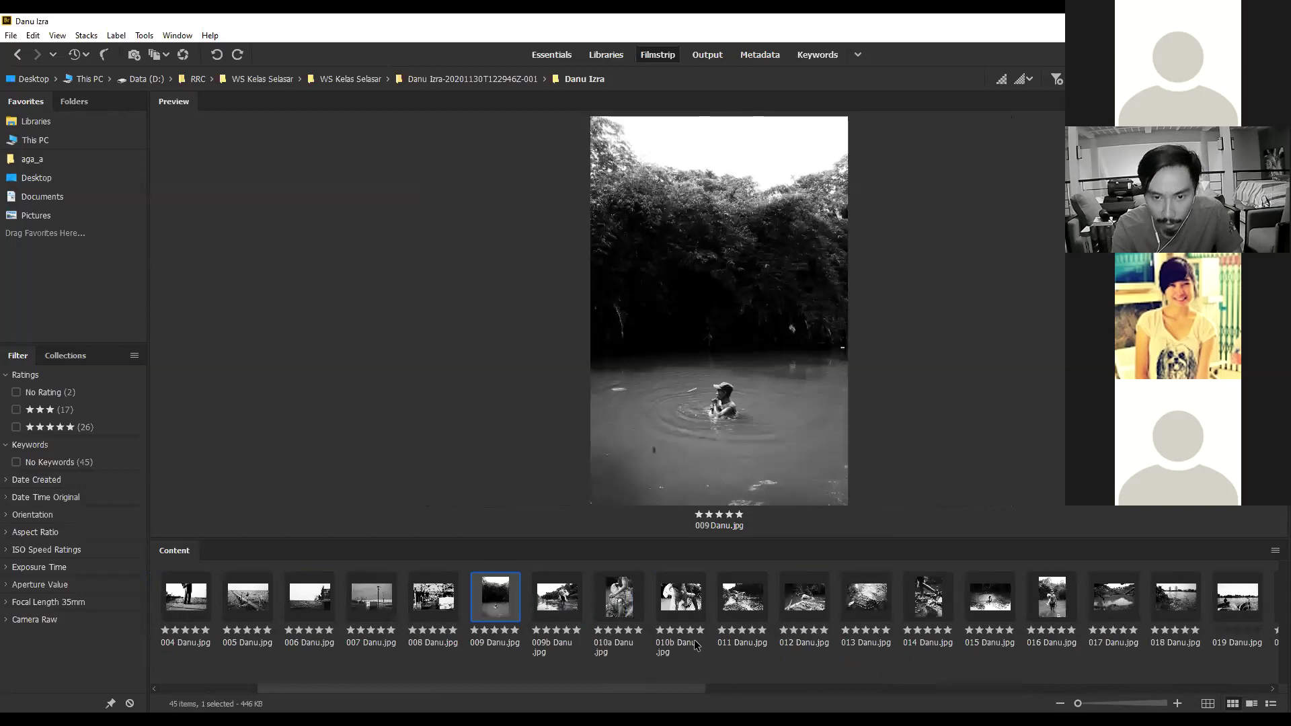
shift+click(1075, 613)
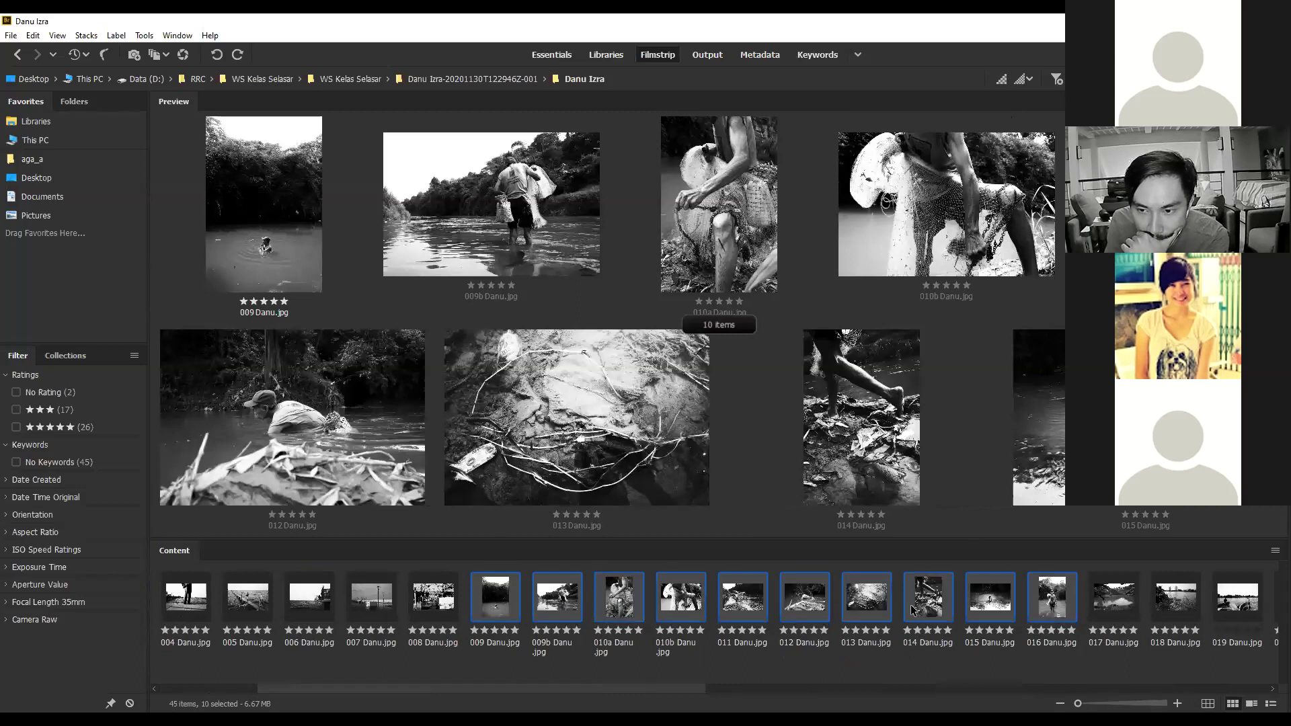
scroll(679, 608, down, 5)
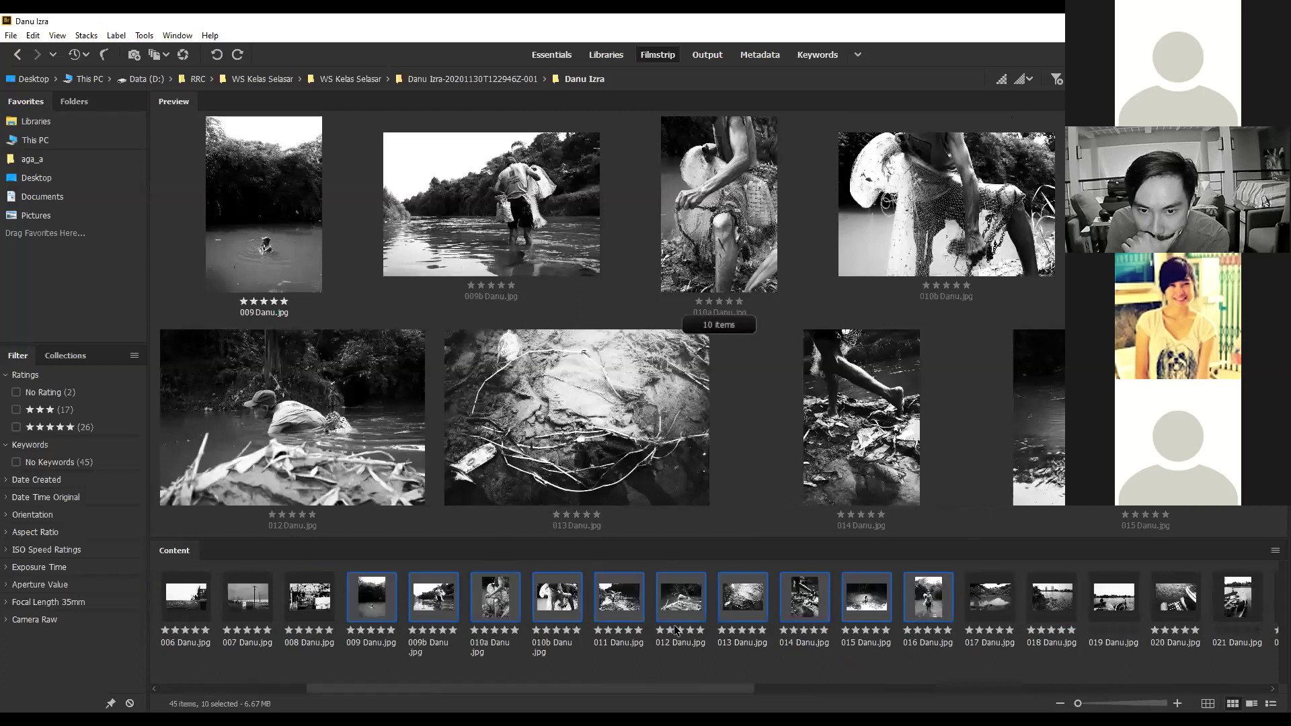
key(Right)
Go back to photo 001 and page forward one by one through the coastal photos to 008.
key(Home)
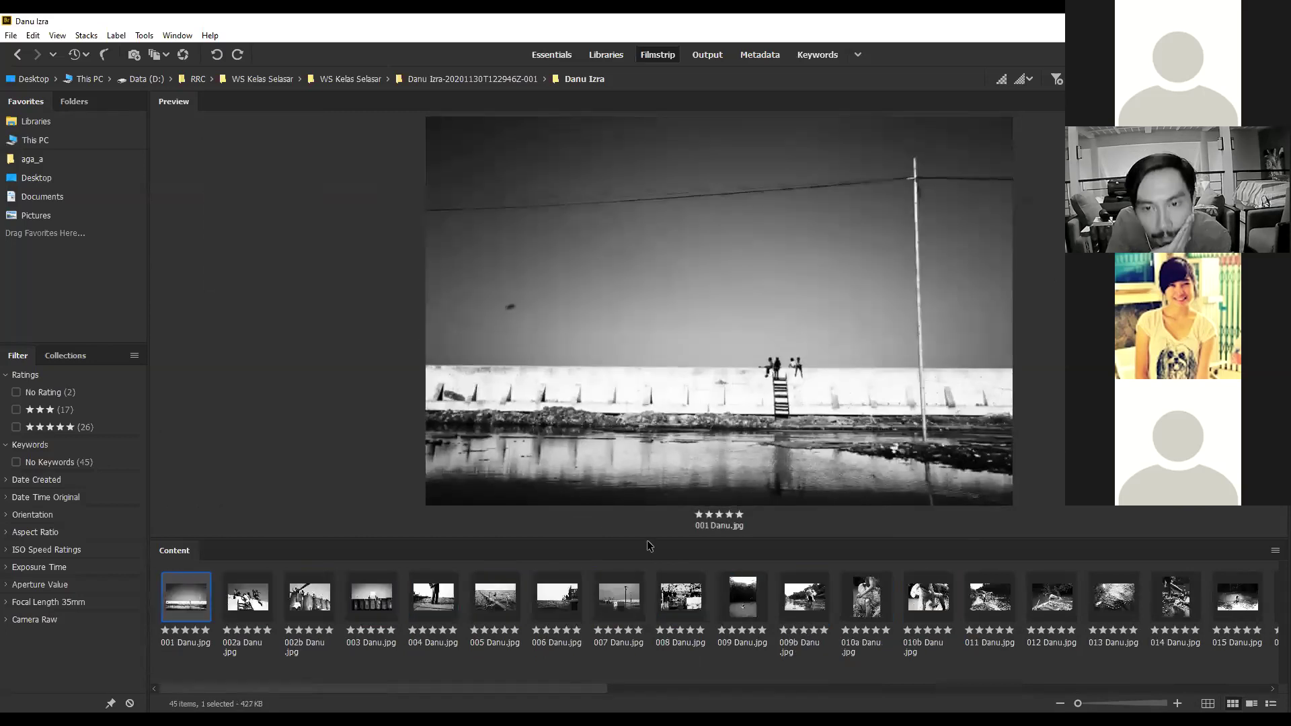
key(Right)
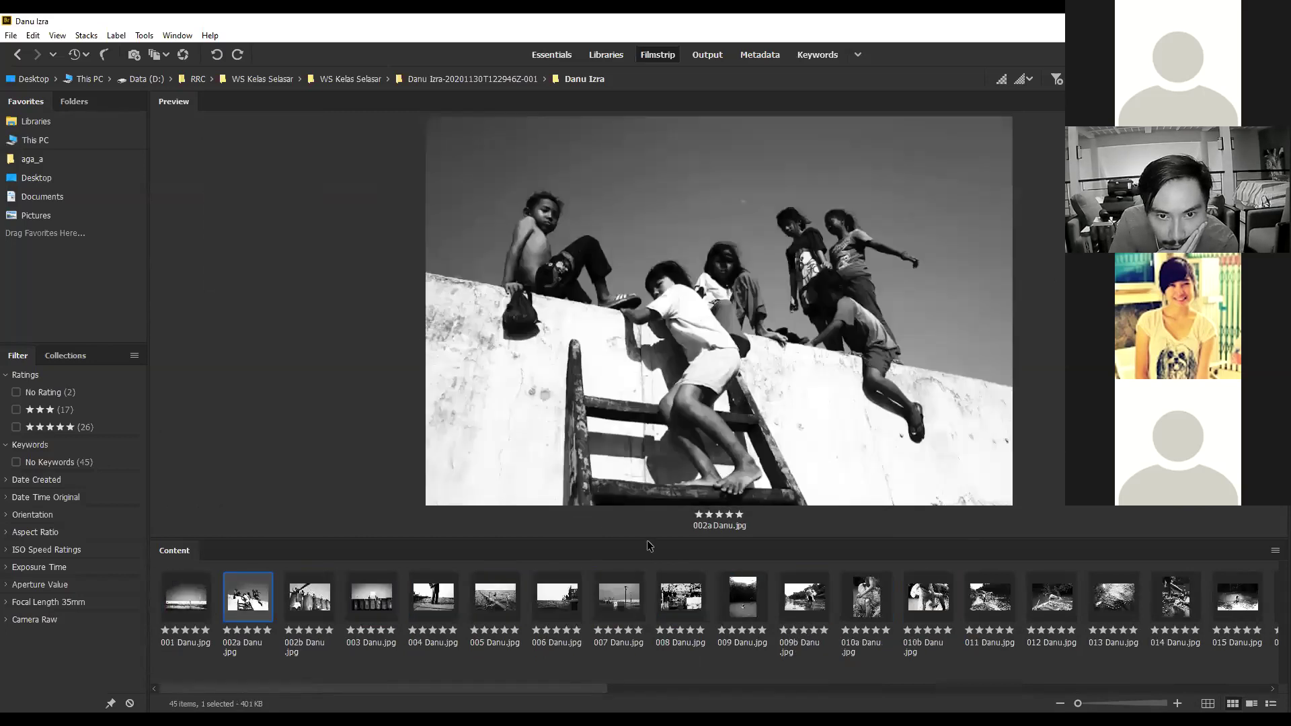
key(Right)
key(Right)
key(Right)
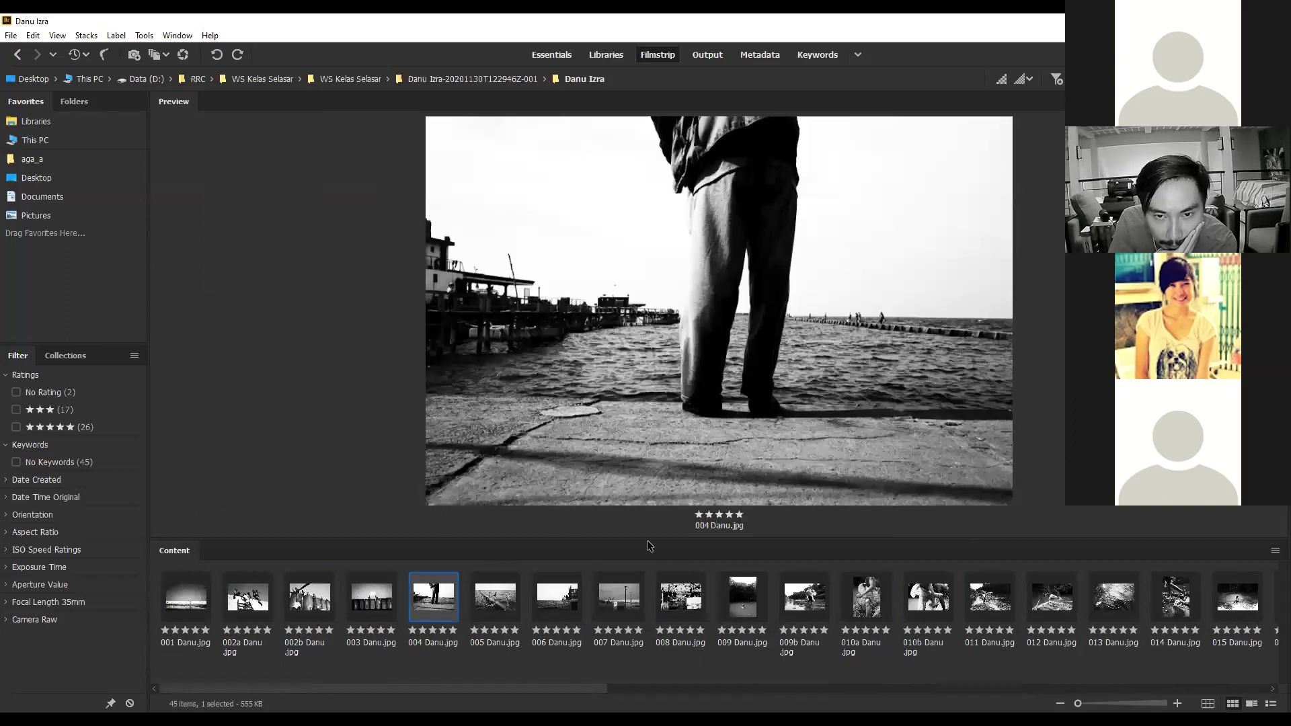
key(Right)
key(Right)
key(Right)
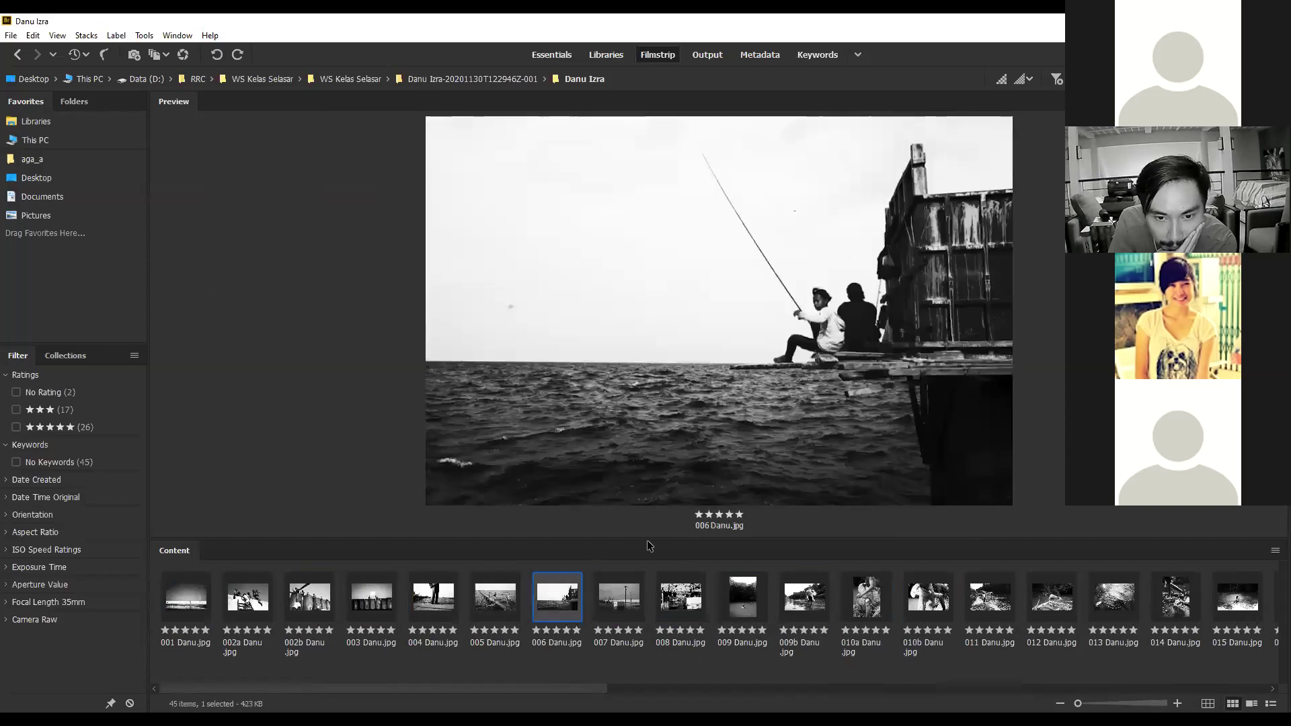
key(Right)
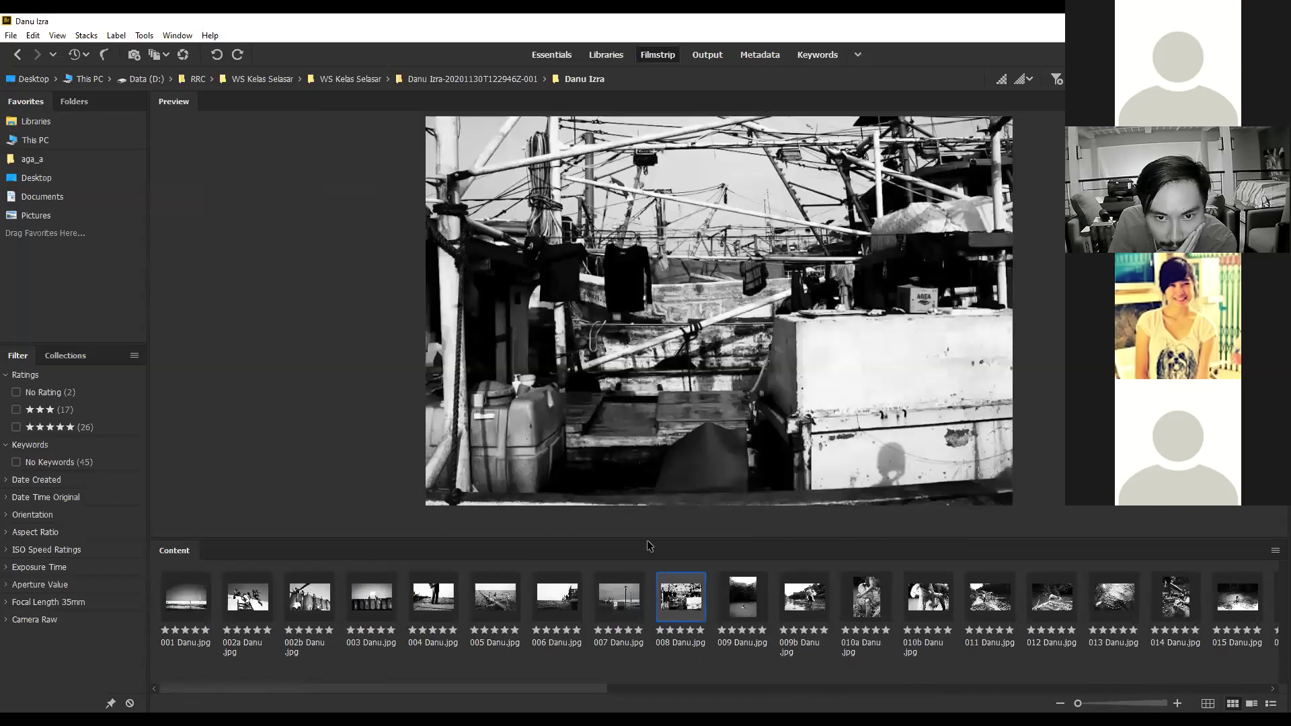
Compare photos 007, 008, 009 and 009b around the transition from the coast to the river.
key(Left)
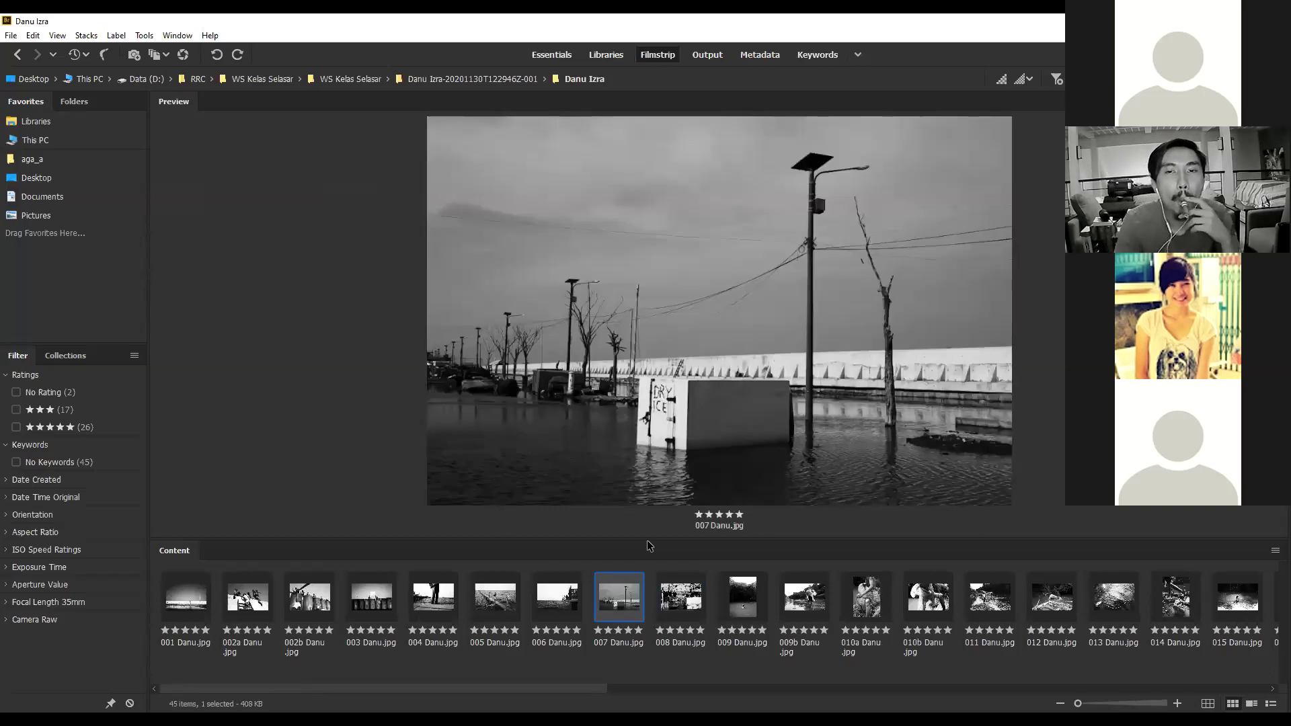
key(Right)
key(Right)
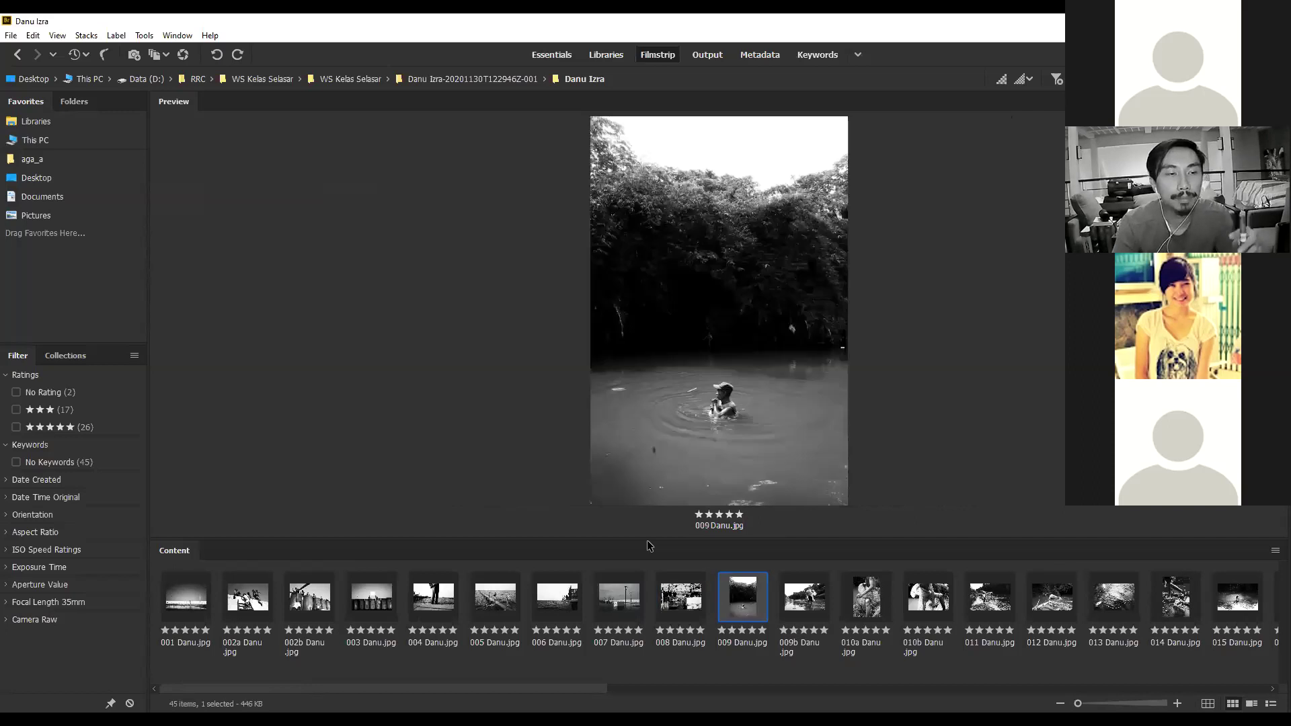
key(Right)
key(Left)
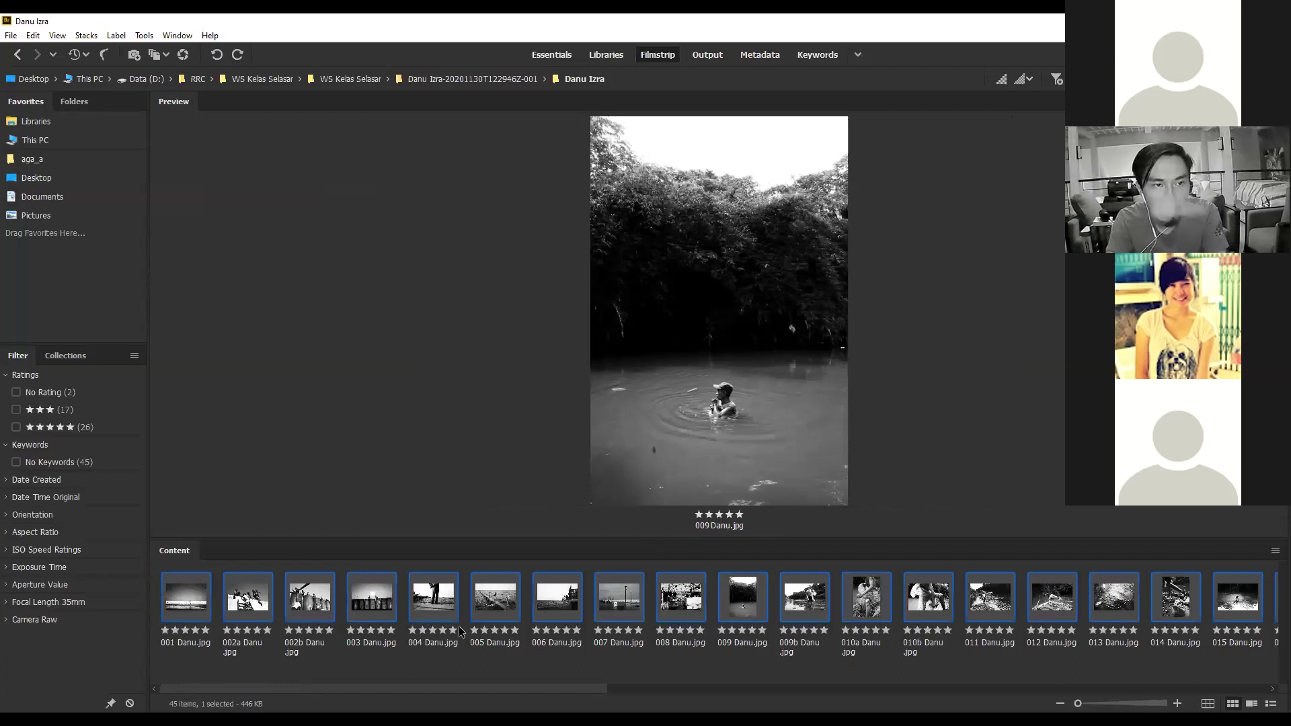
Select all photos in the folder and remove their star ratings.
key(ctrl+a)
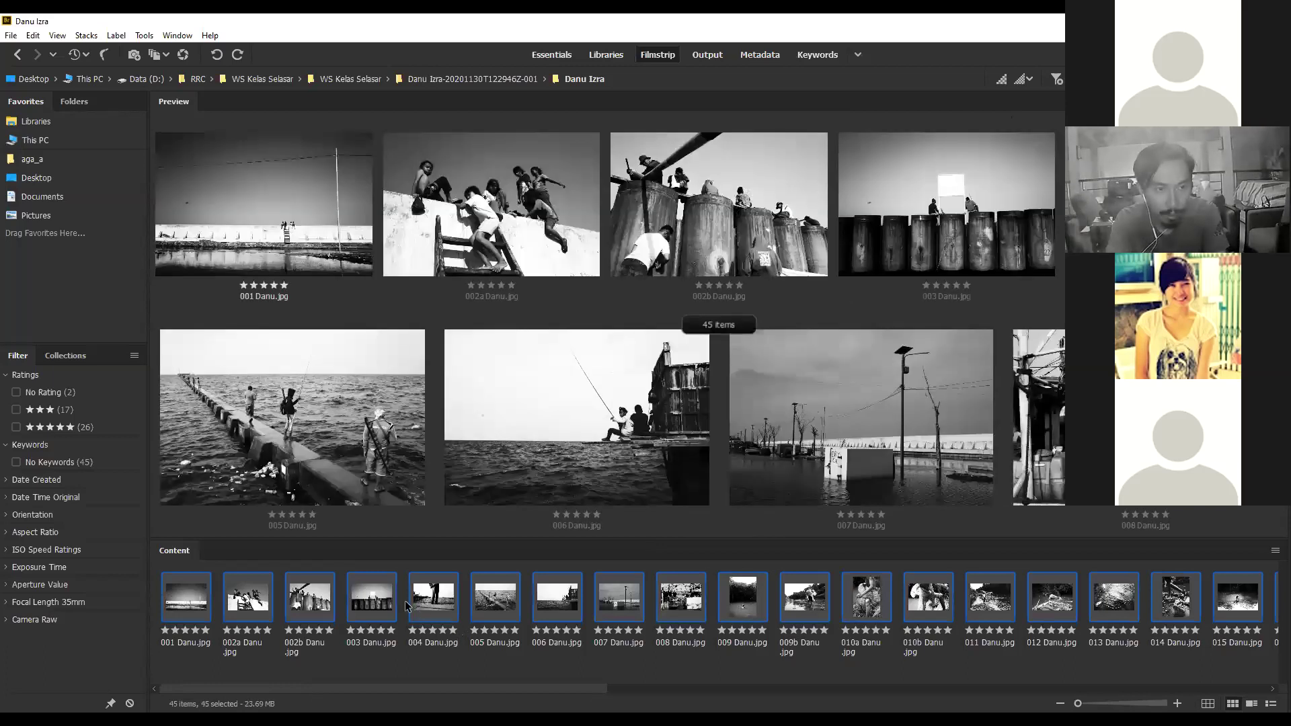
scroll(452, 605, down, 5)
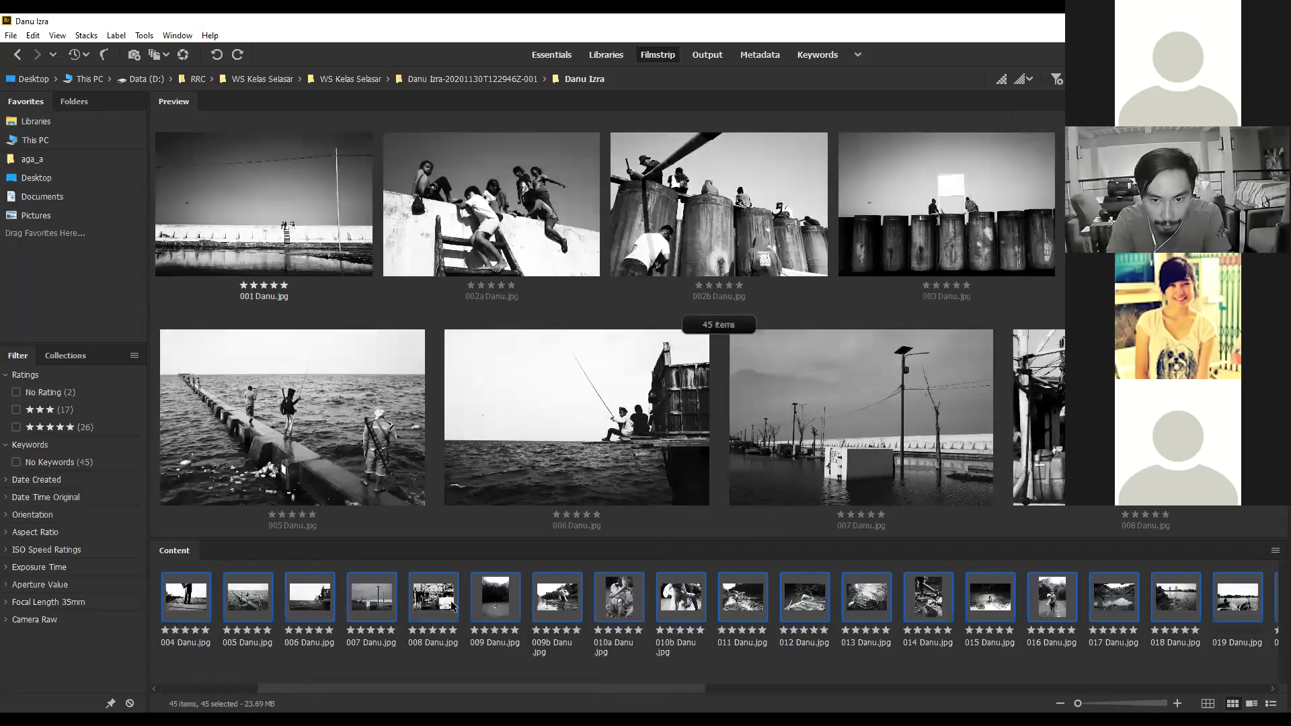
scroll(451, 603, down, 2)
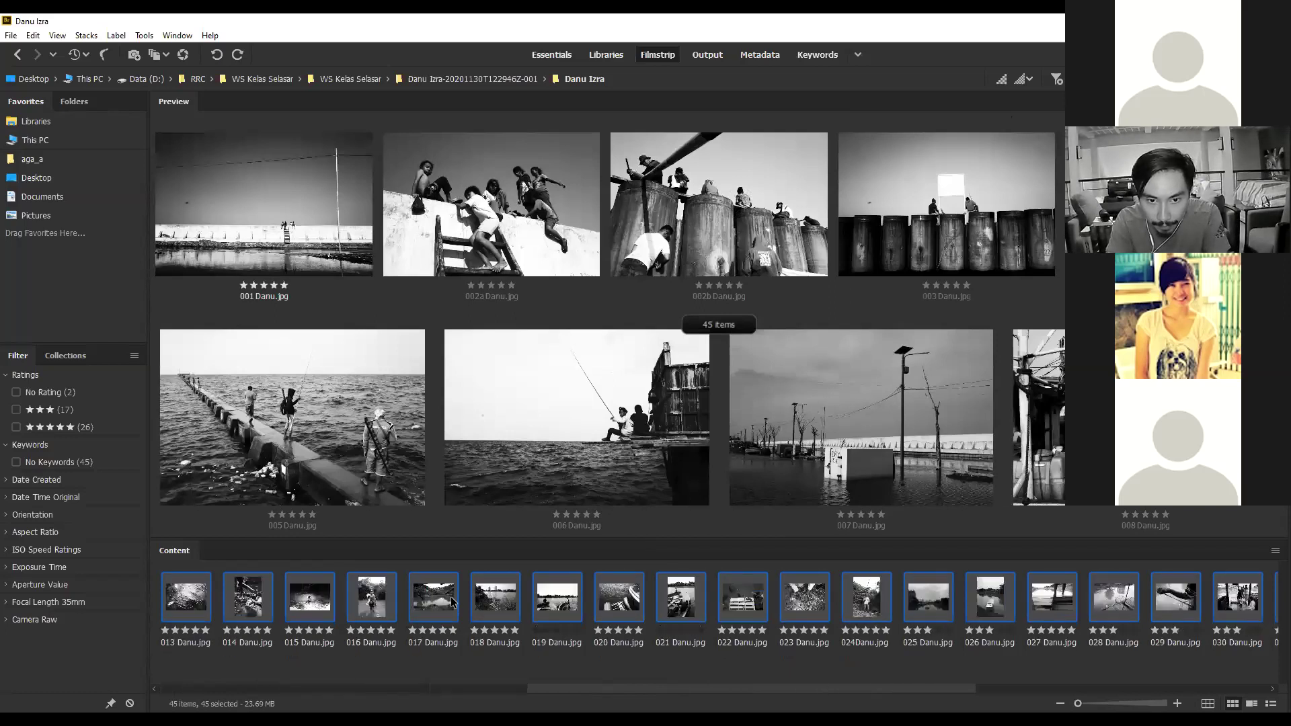
scroll(452, 601, down, 5)
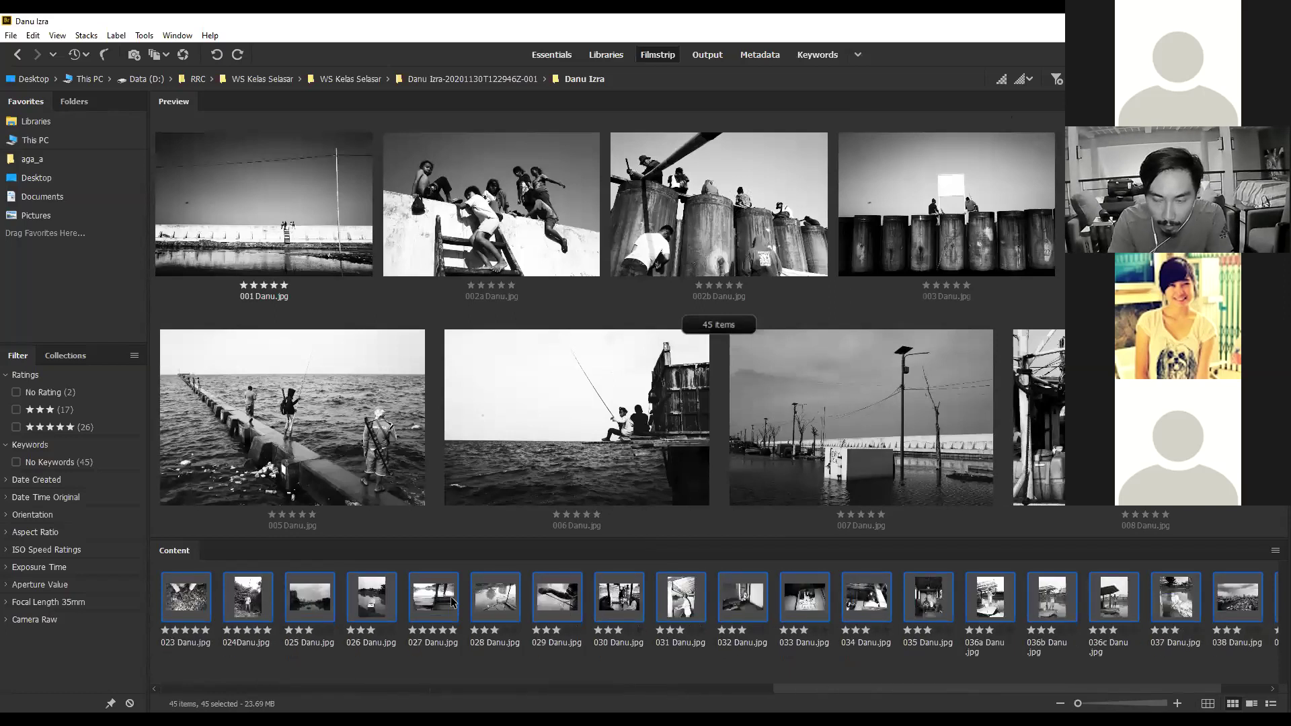
scroll(452, 601, down, 1)
key(ctrl+0)
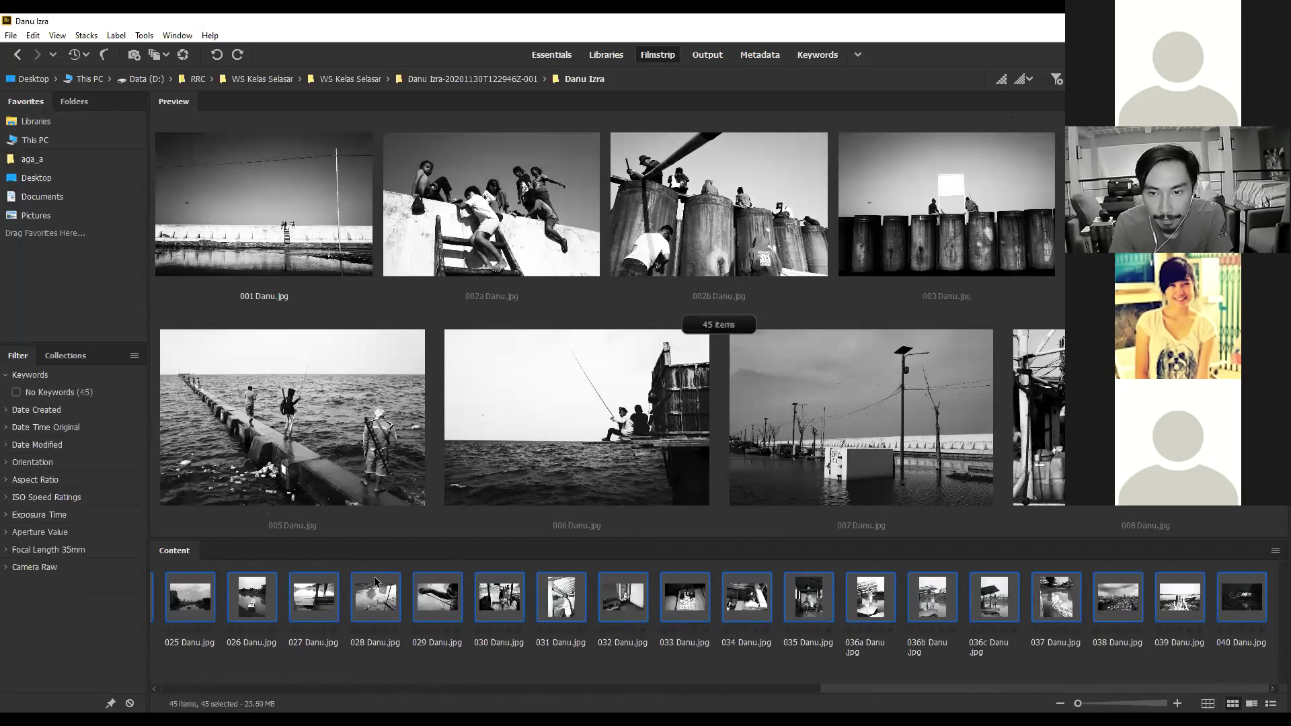
Return to the beginning of the series and view only photo 009.
scroll(374, 582, up, 6)
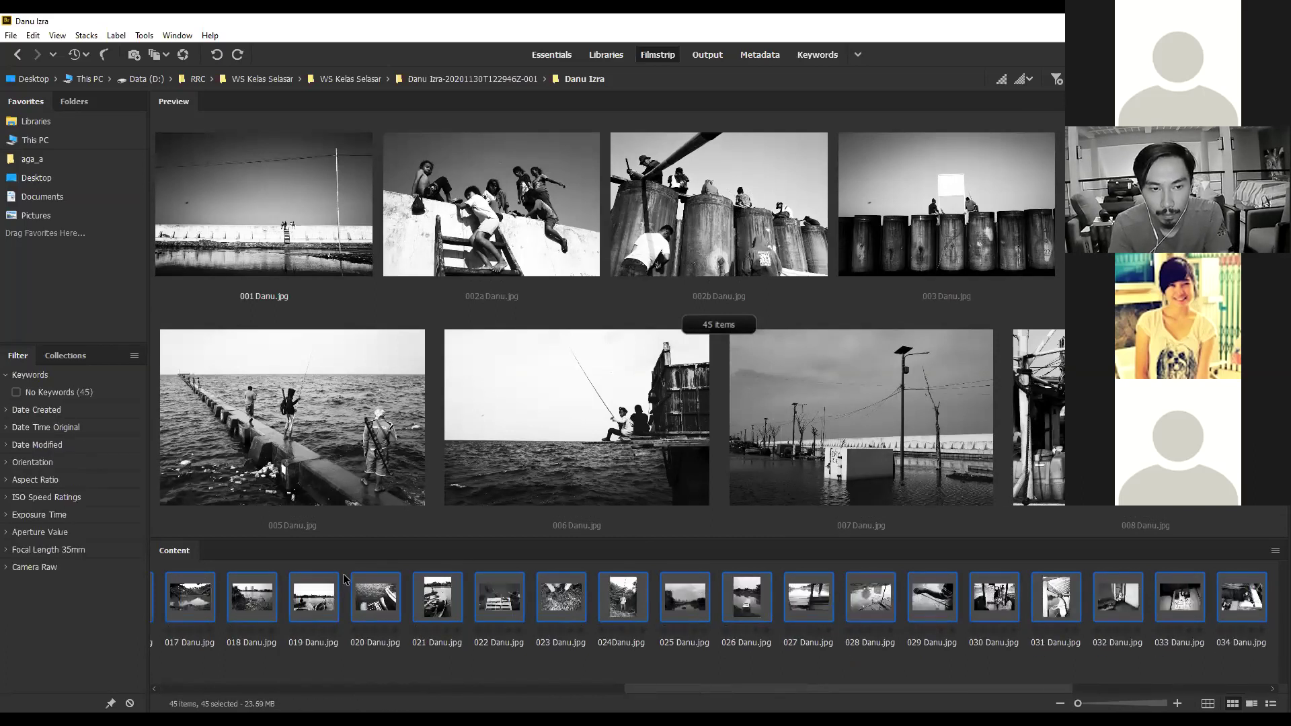
scroll(338, 581, up, 8)
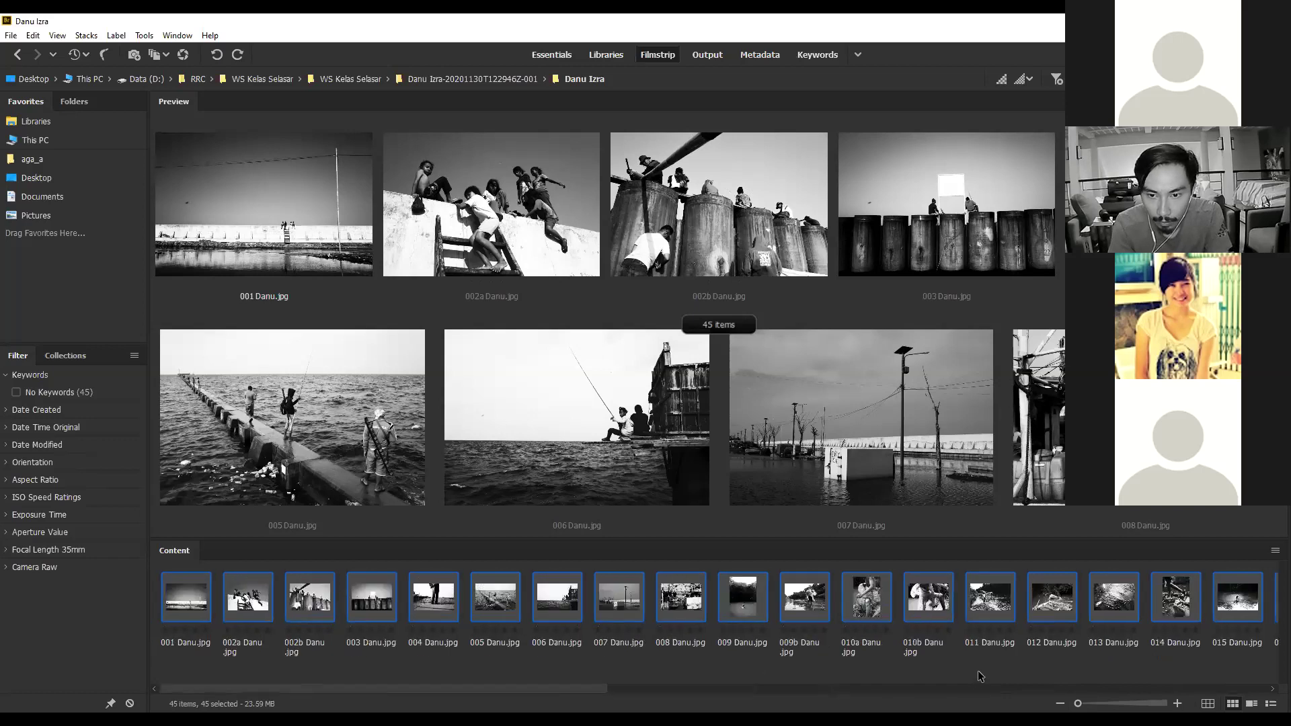
click(736, 615)
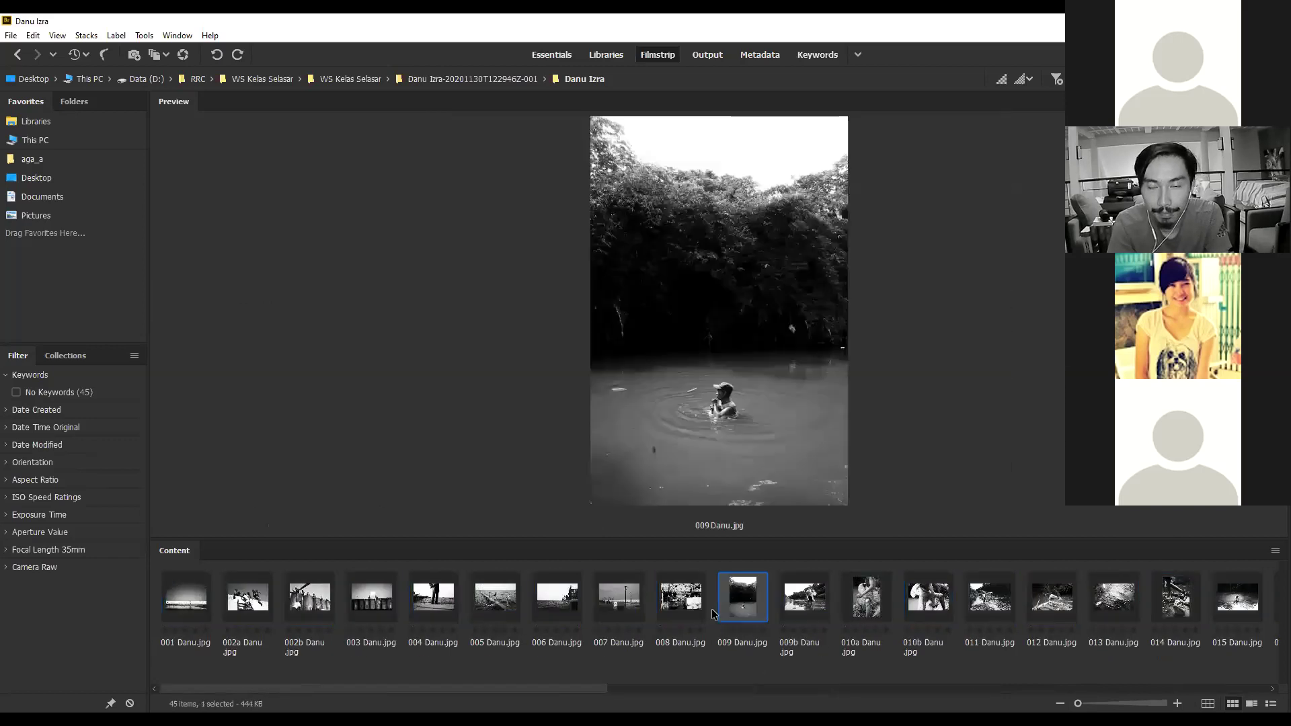
Page one by one through the start of the river series, from photo 008 to photo 015.
key(Left)
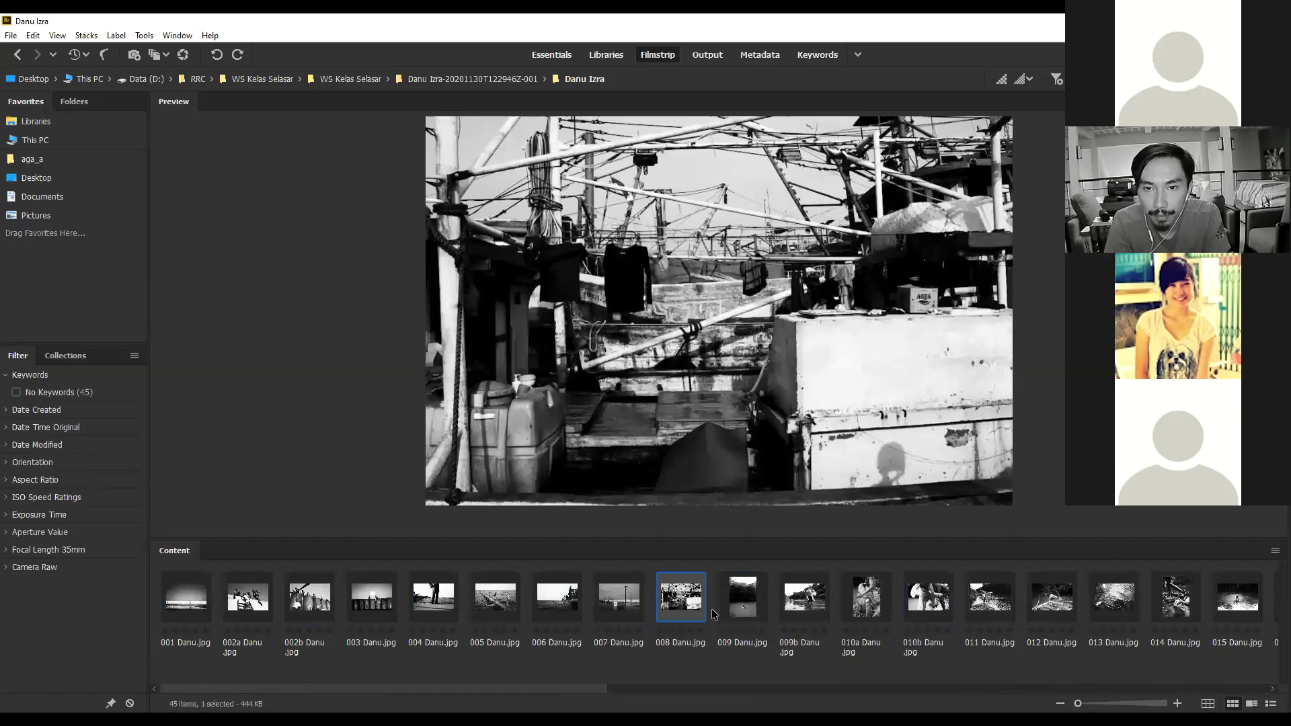
key(Right)
key(Right)
key(Right)
key(Right)
key(Right)
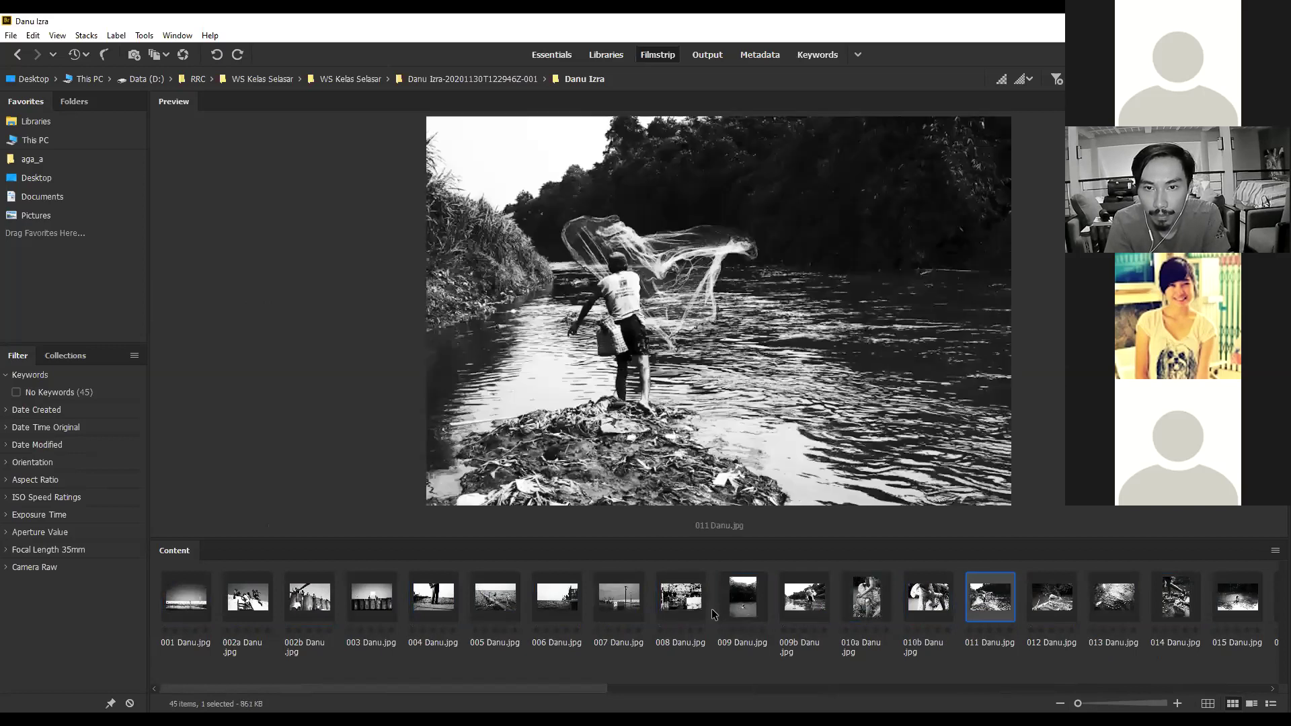
key(Right)
key(Right)
key(Right)
key(Right)
key(Right)
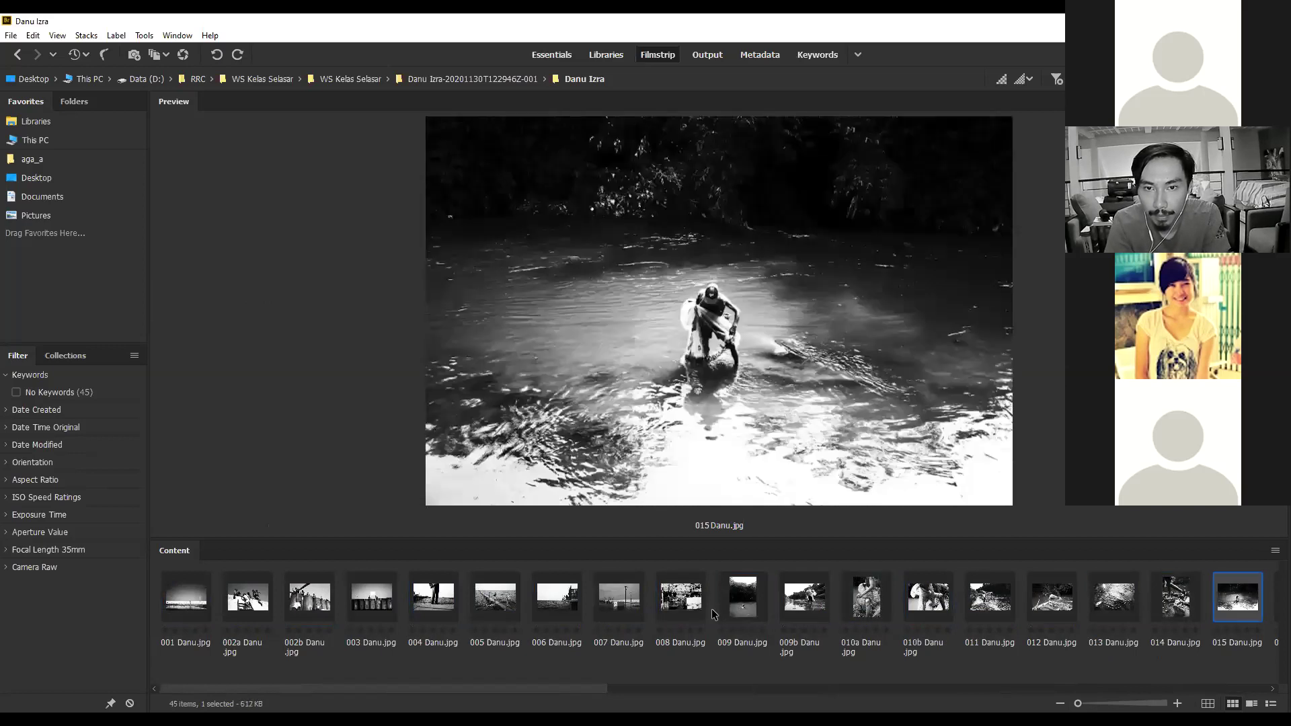
Review photos 015 and 016 in turn, and view photo 015 side by side with photo 009.
key(Left)
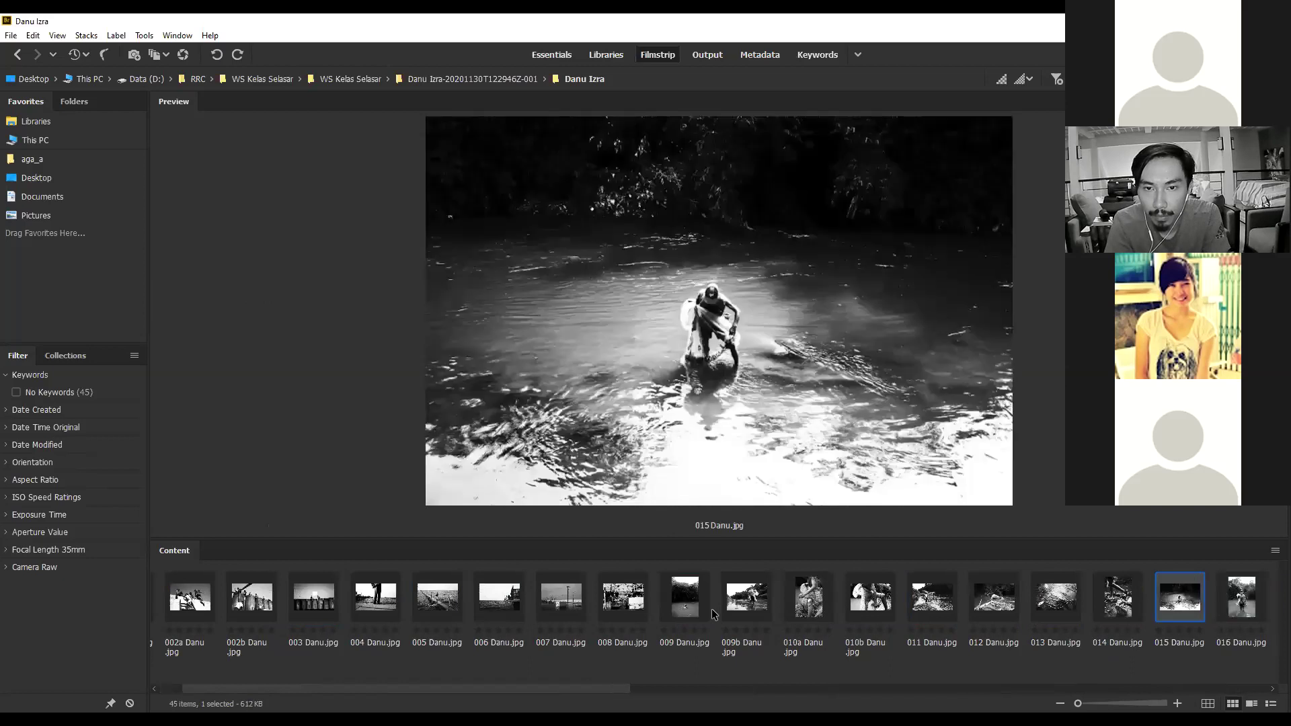
key(Right)
key(Right)
key(Left)
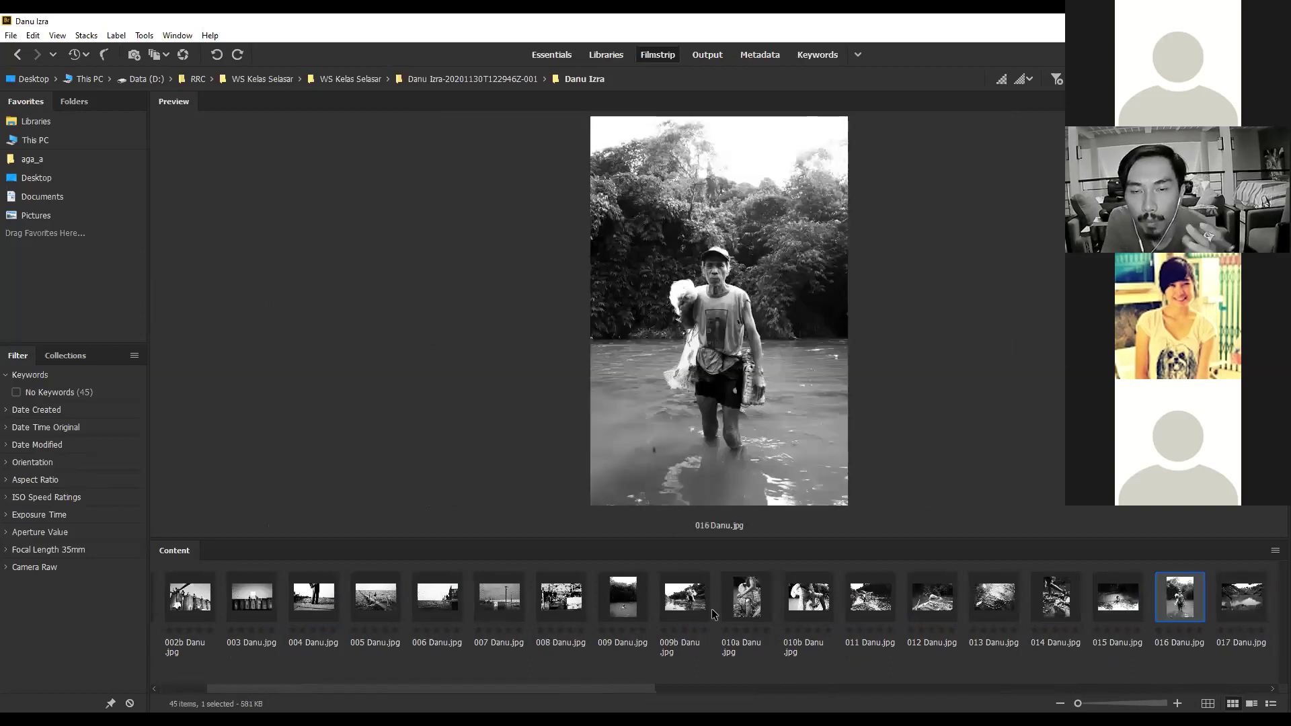
key(Left)
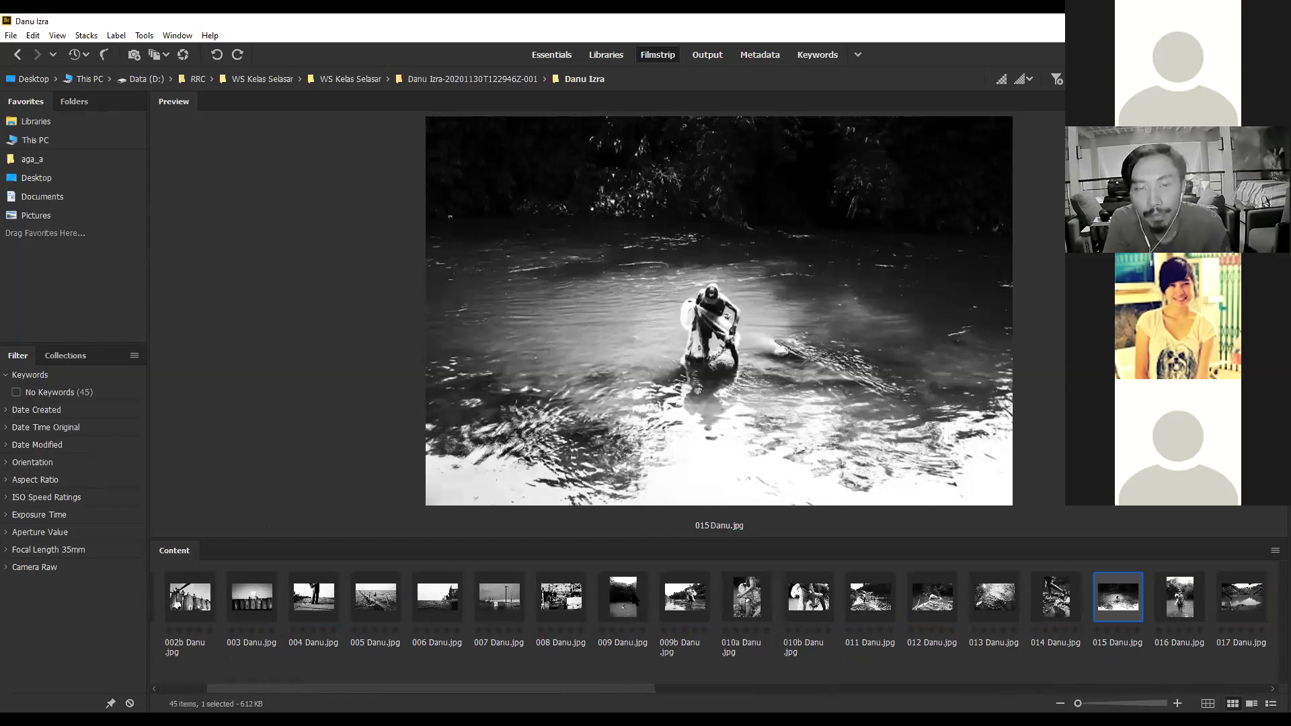
ctrl+click(627, 596)
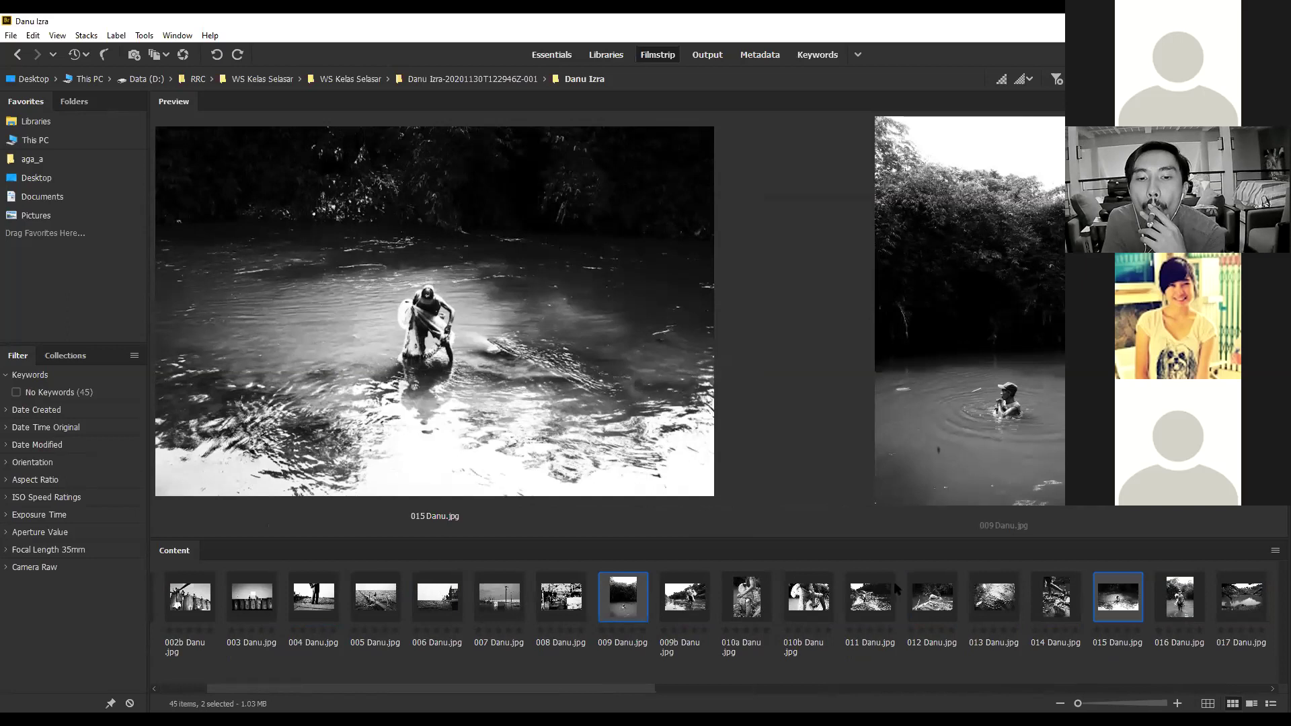
View photos 014, 013, 012 and 011 individually in reverse order, ending on photo 009.
click(1060, 604)
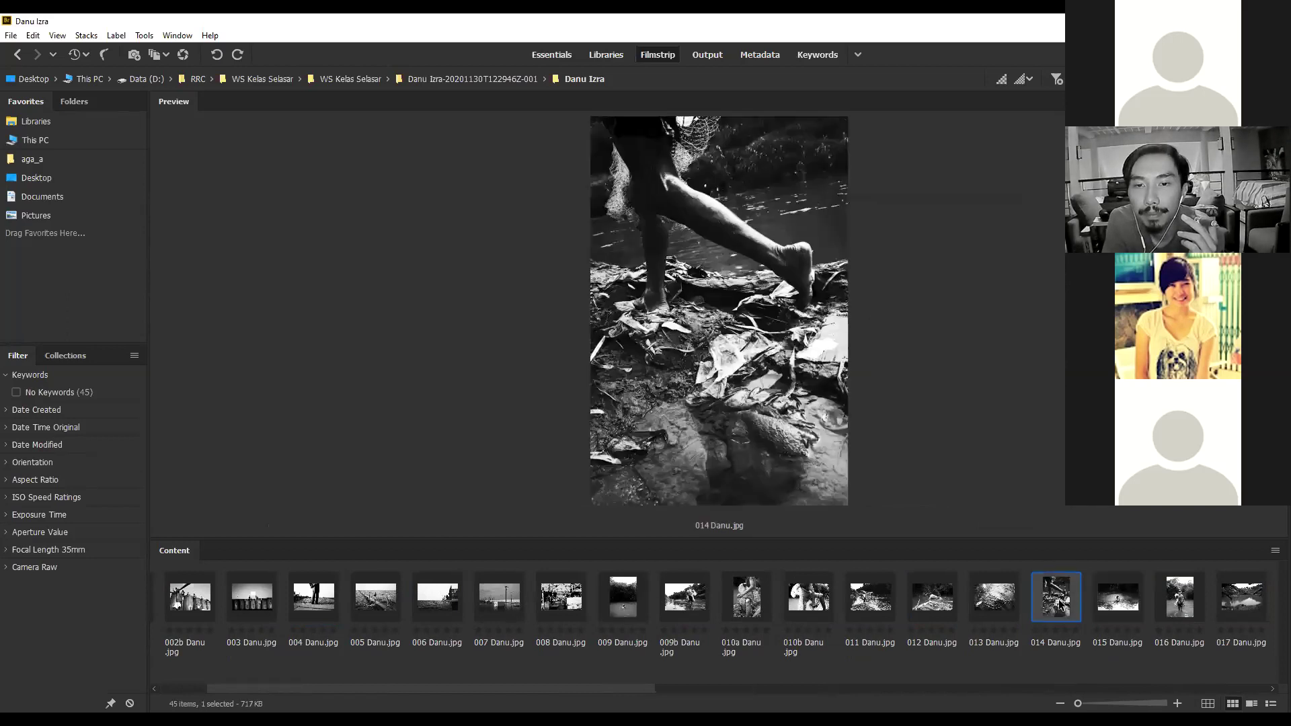
click(975, 605)
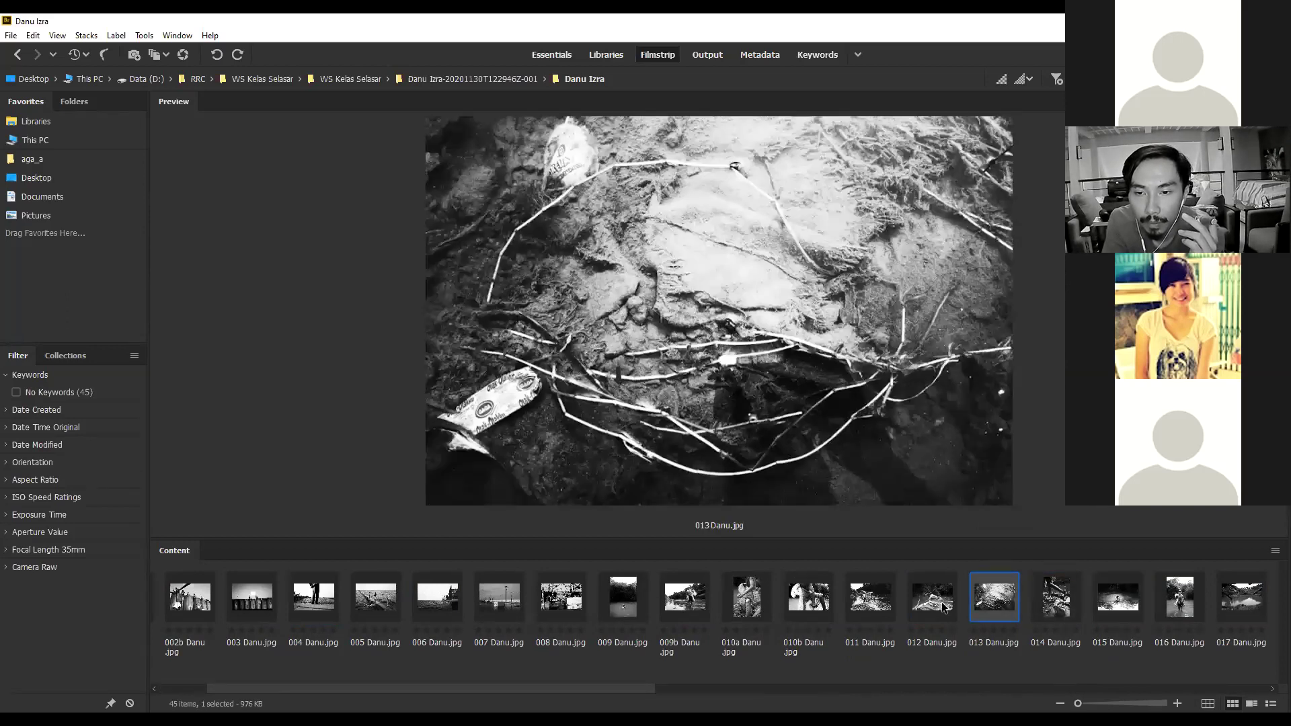
click(943, 607)
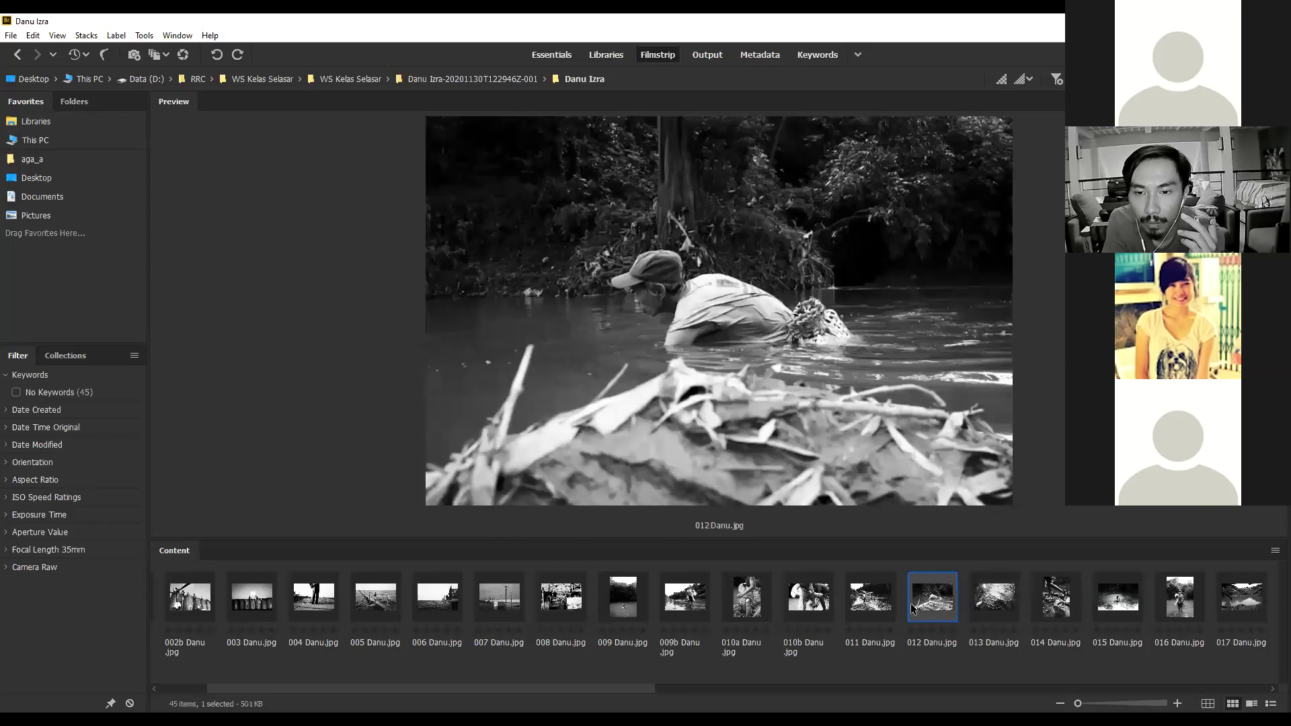
click(870, 602)
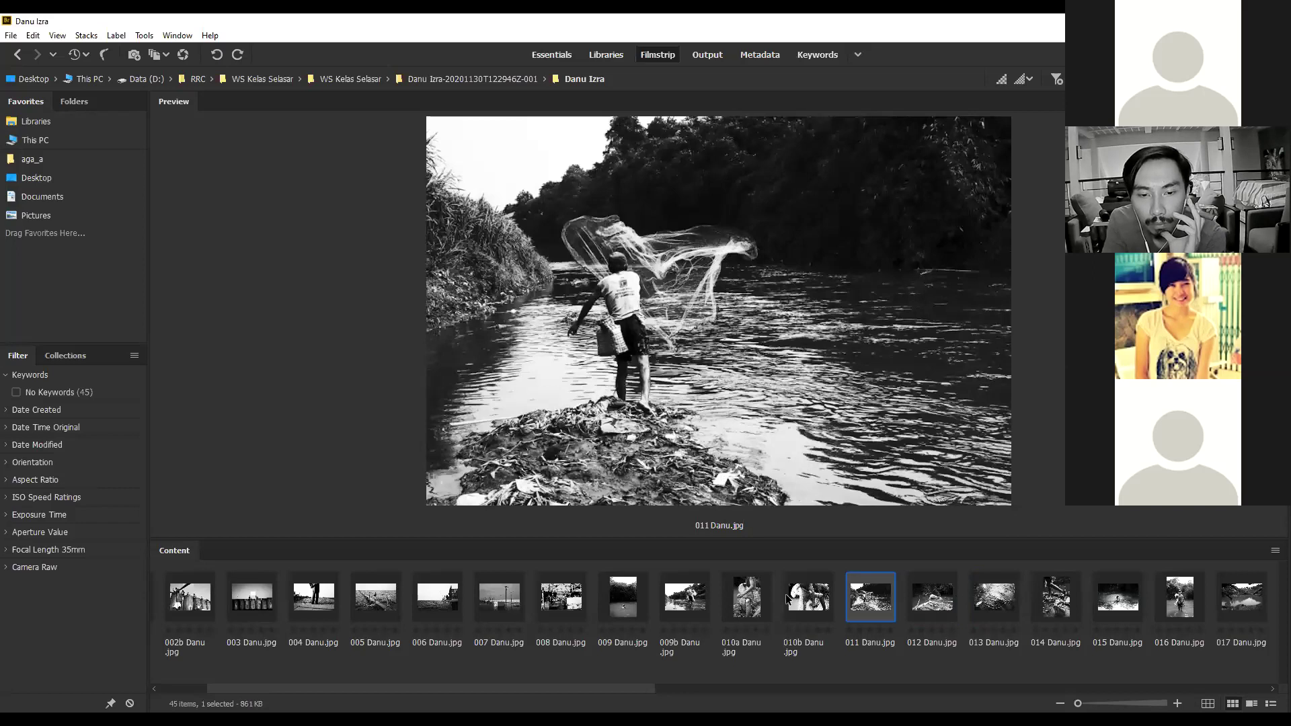
click(611, 608)
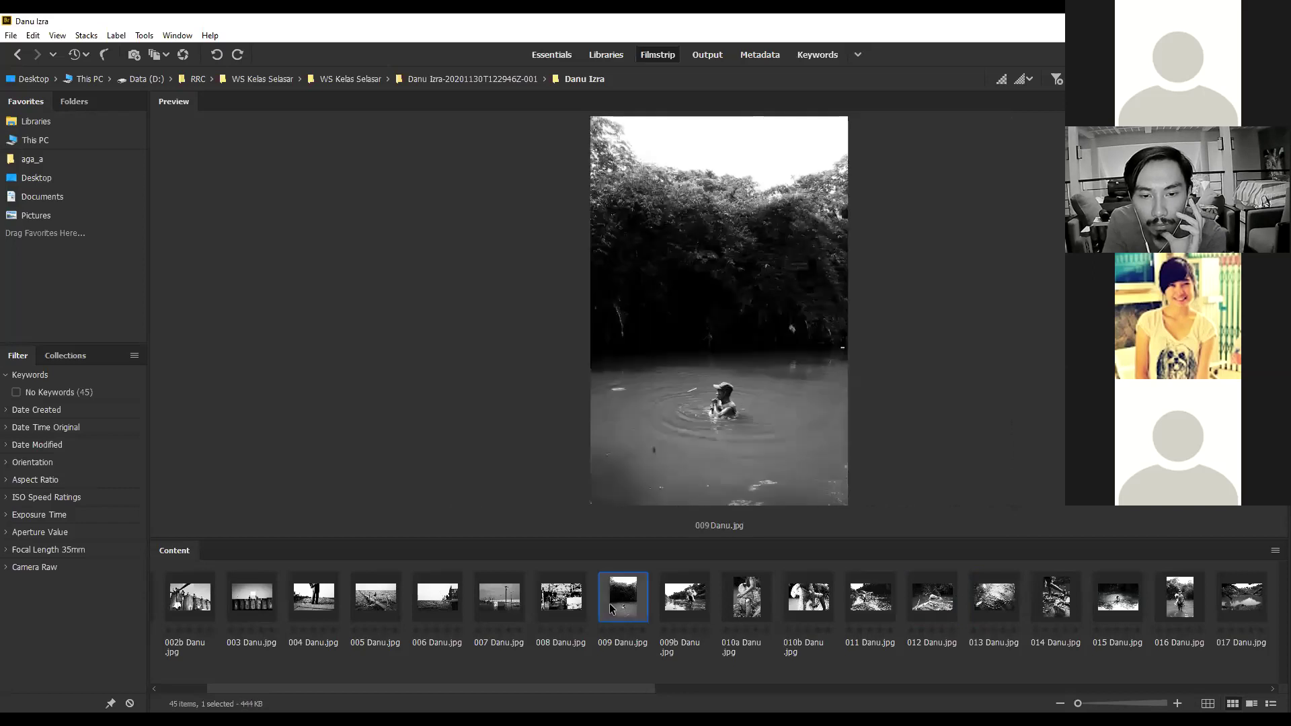
Compare photos 009 and 009b, and the two net close-ups 010a and 010b, one at a time.
click(683, 605)
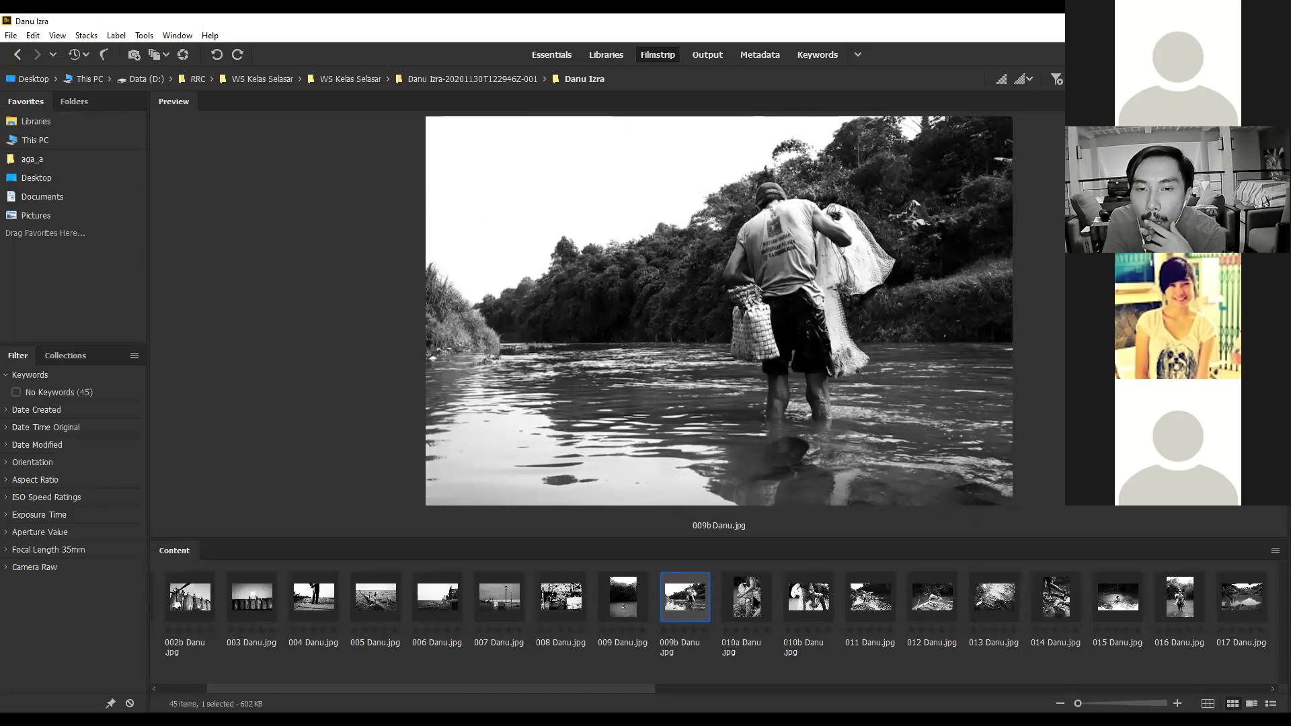
click(635, 604)
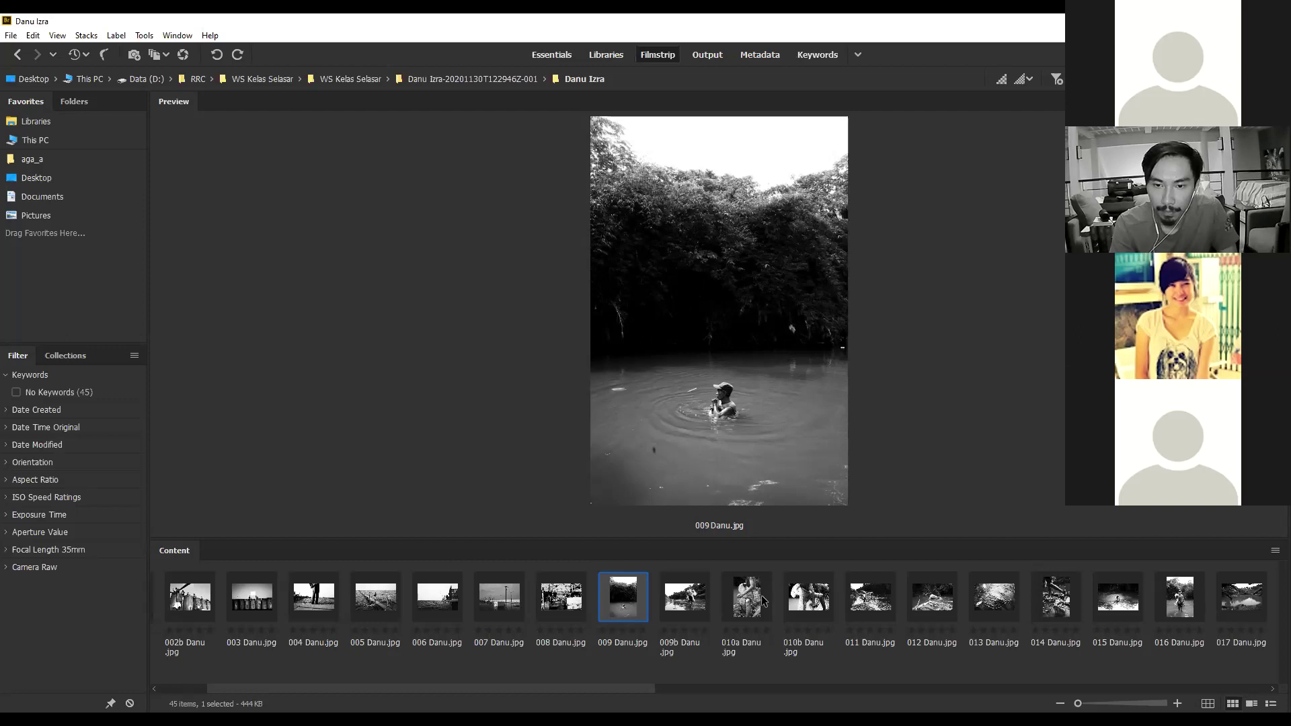
click(688, 600)
click(757, 599)
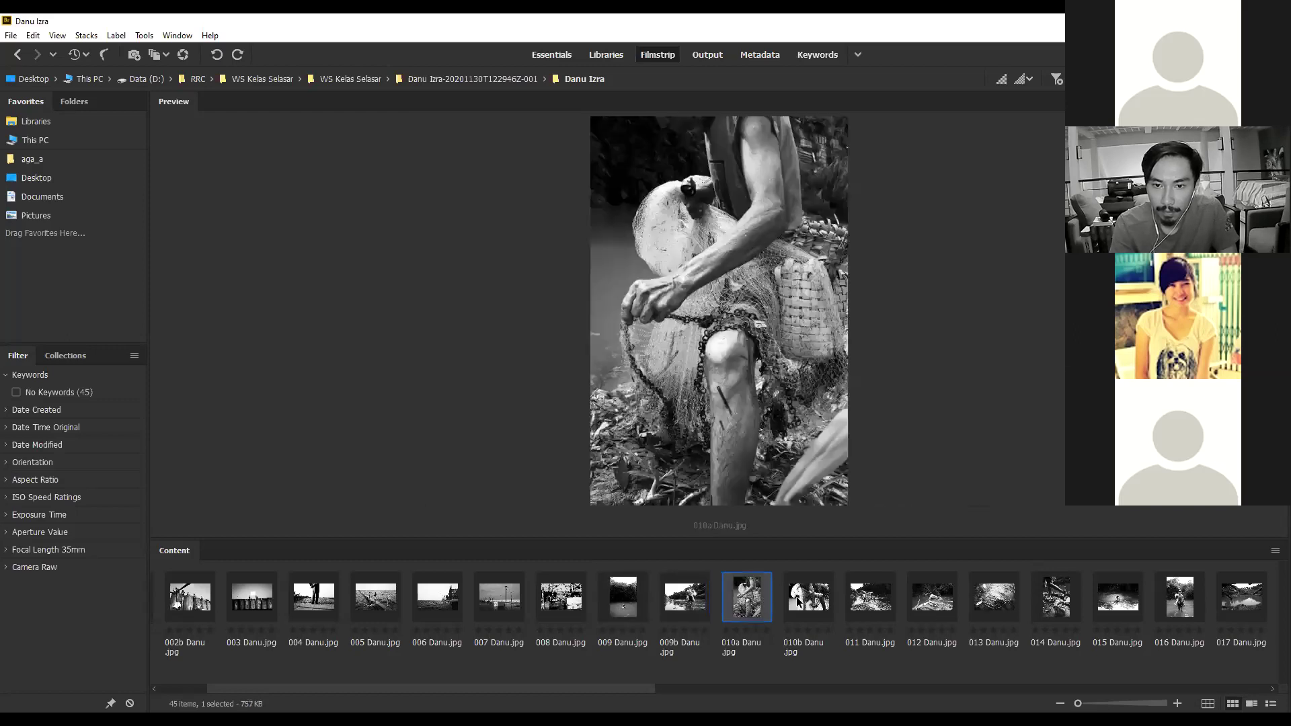
key(Right)
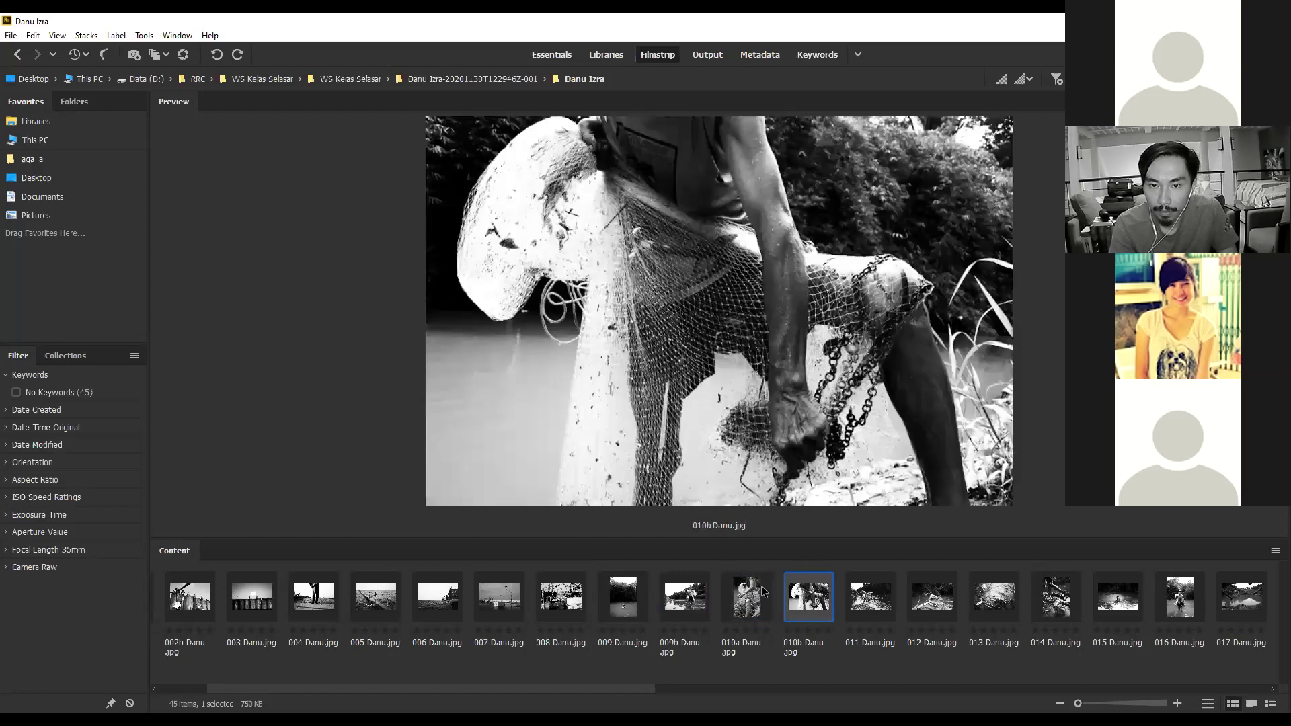
key(Left)
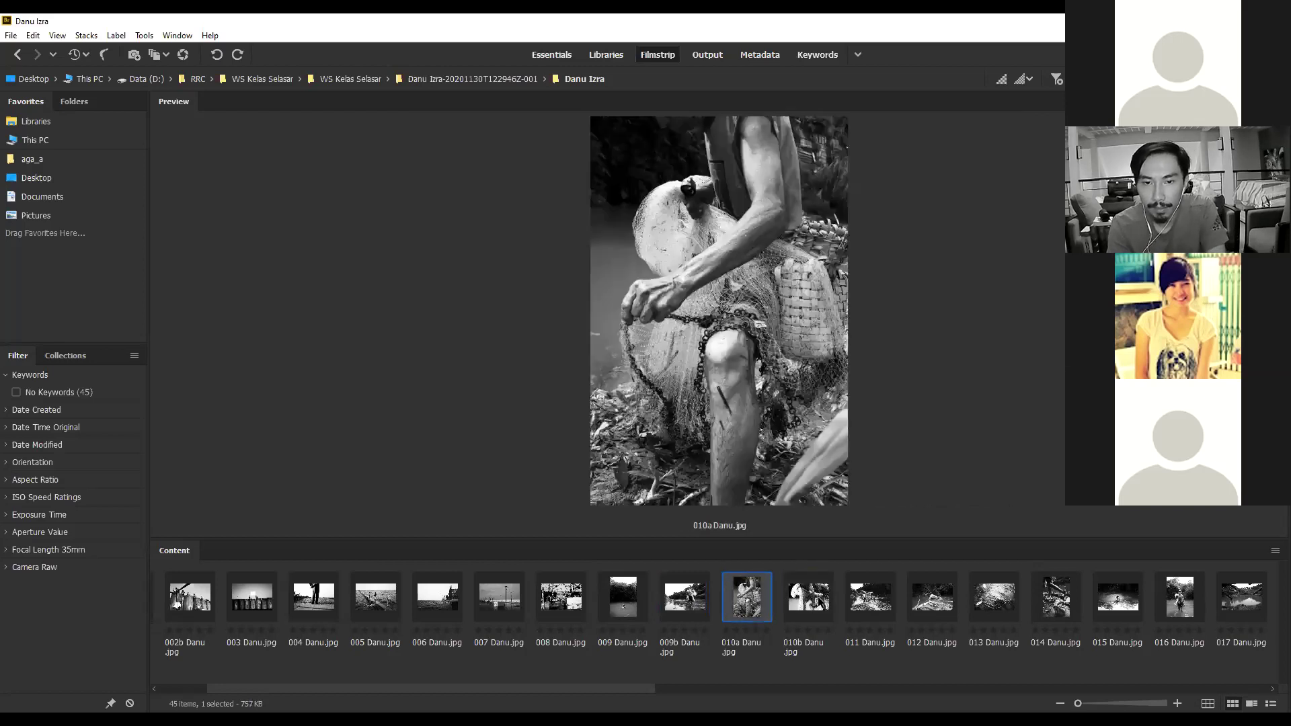
View photos 010a and 010b side by side and inspect the mark on the shin in 010a at 200% magnification.
ctrl+click(820, 601)
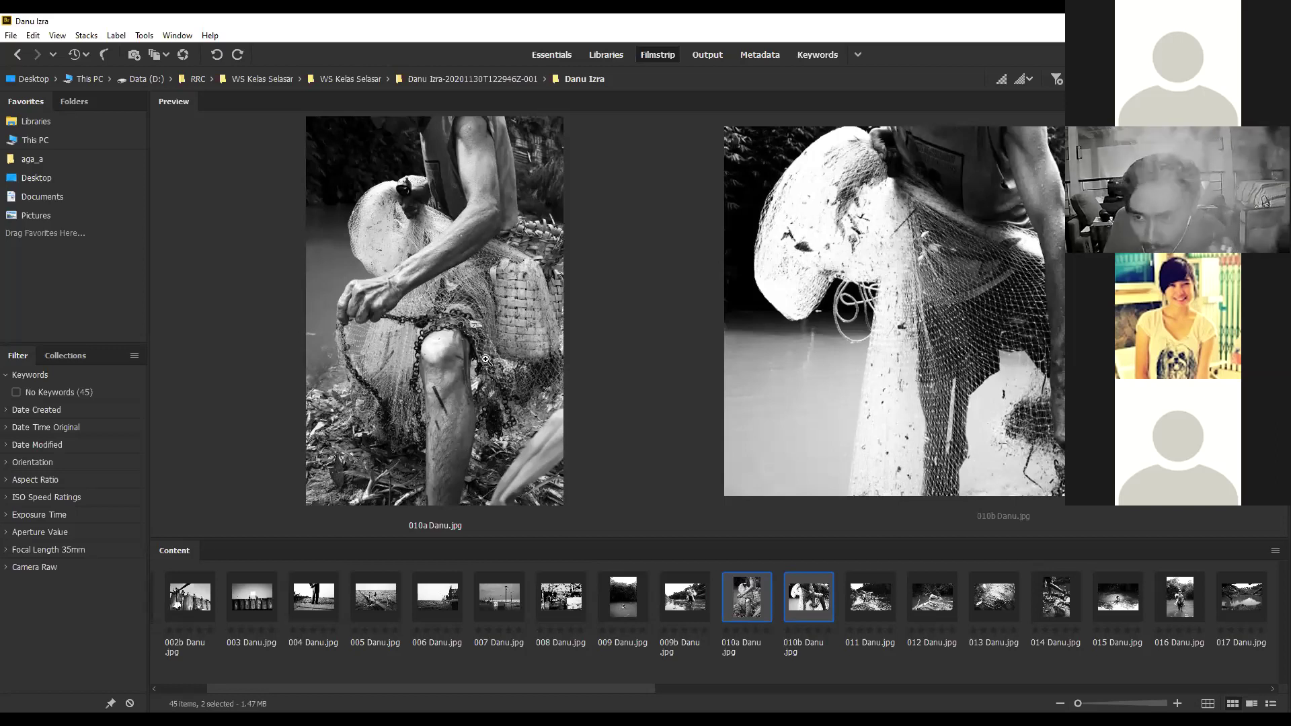
click(442, 398)
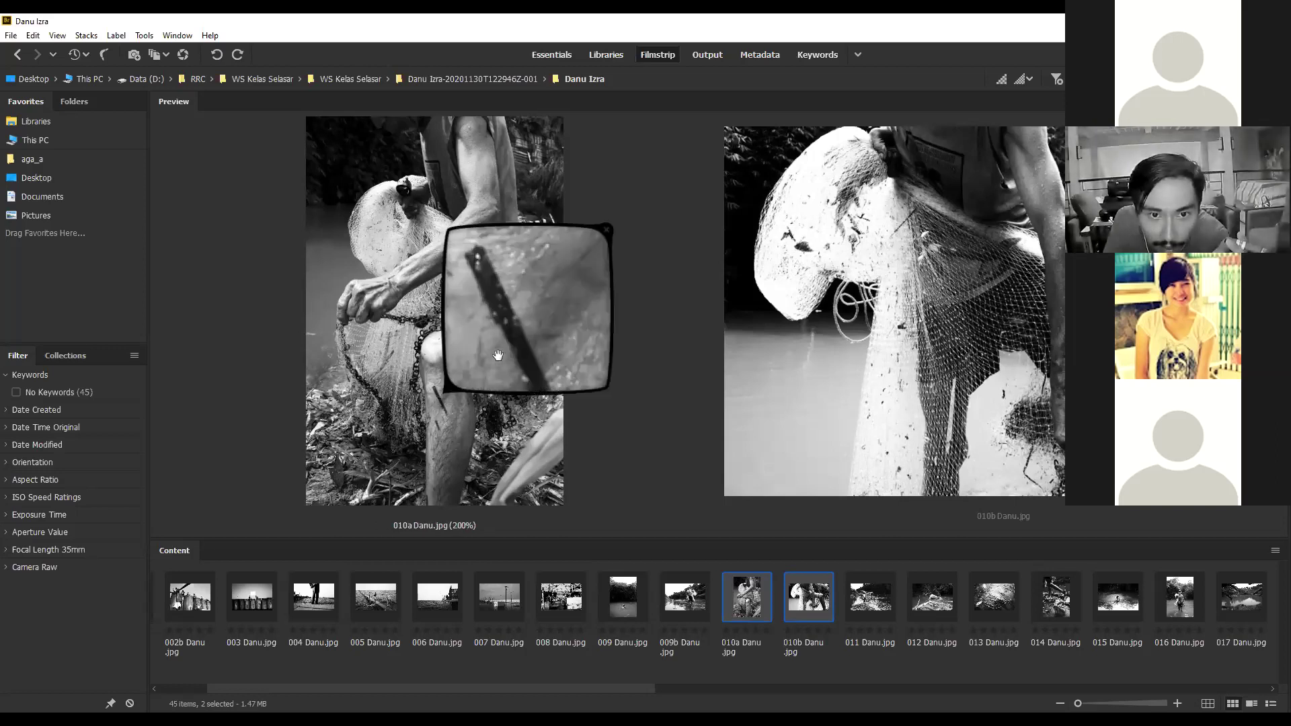
mouse_move(513, 317)
mouse_down()
mouse_move(528, 337)
mouse_move(525, 311)
mouse_up()
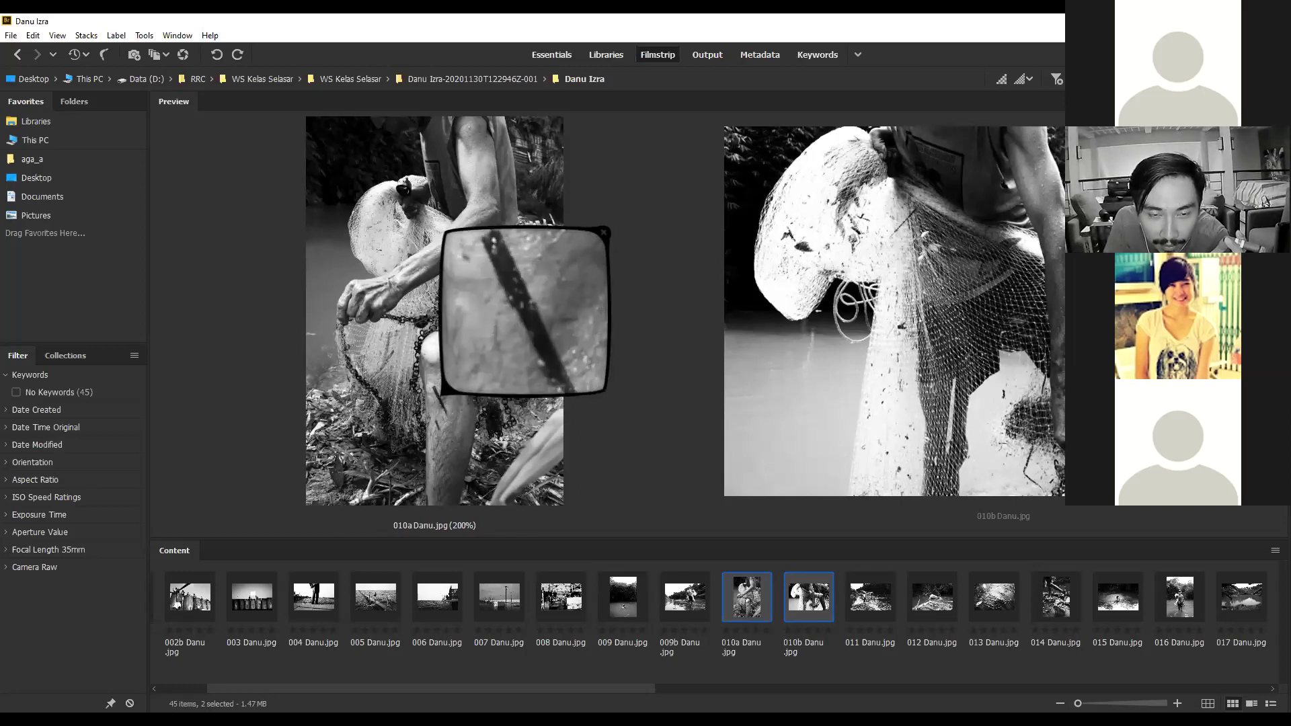
click(438, 413)
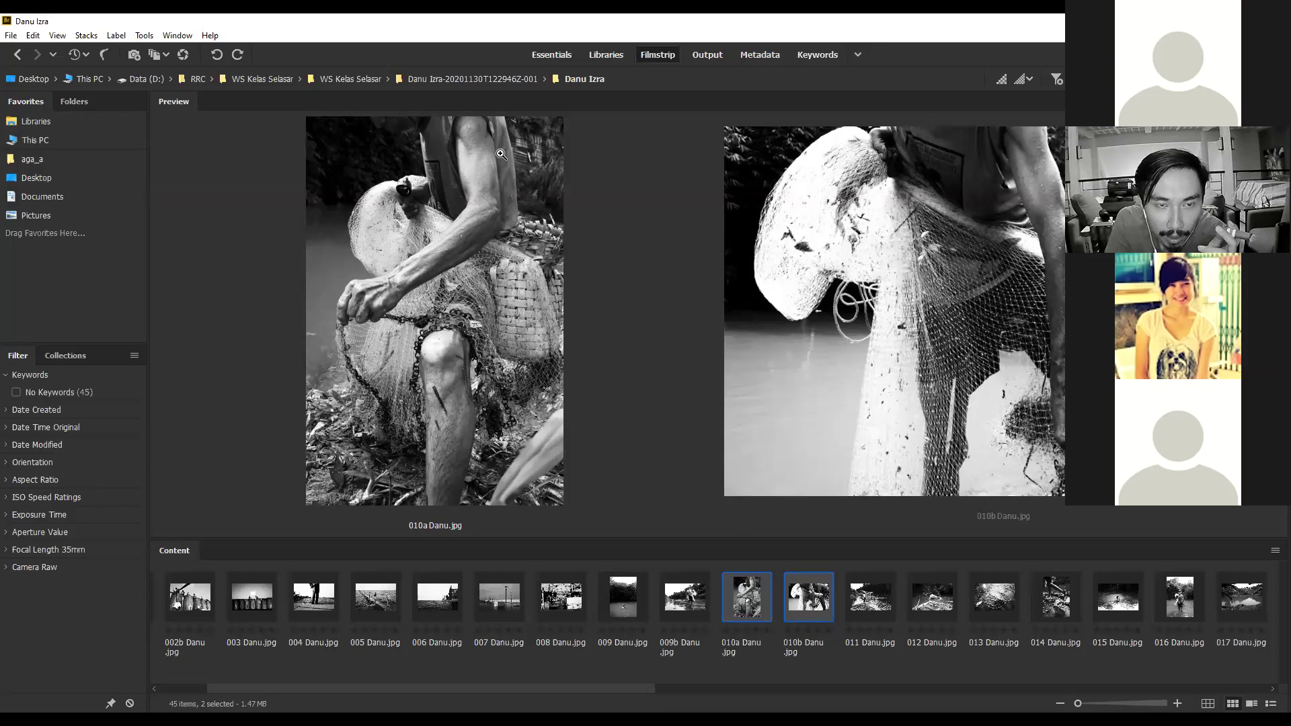
click(447, 396)
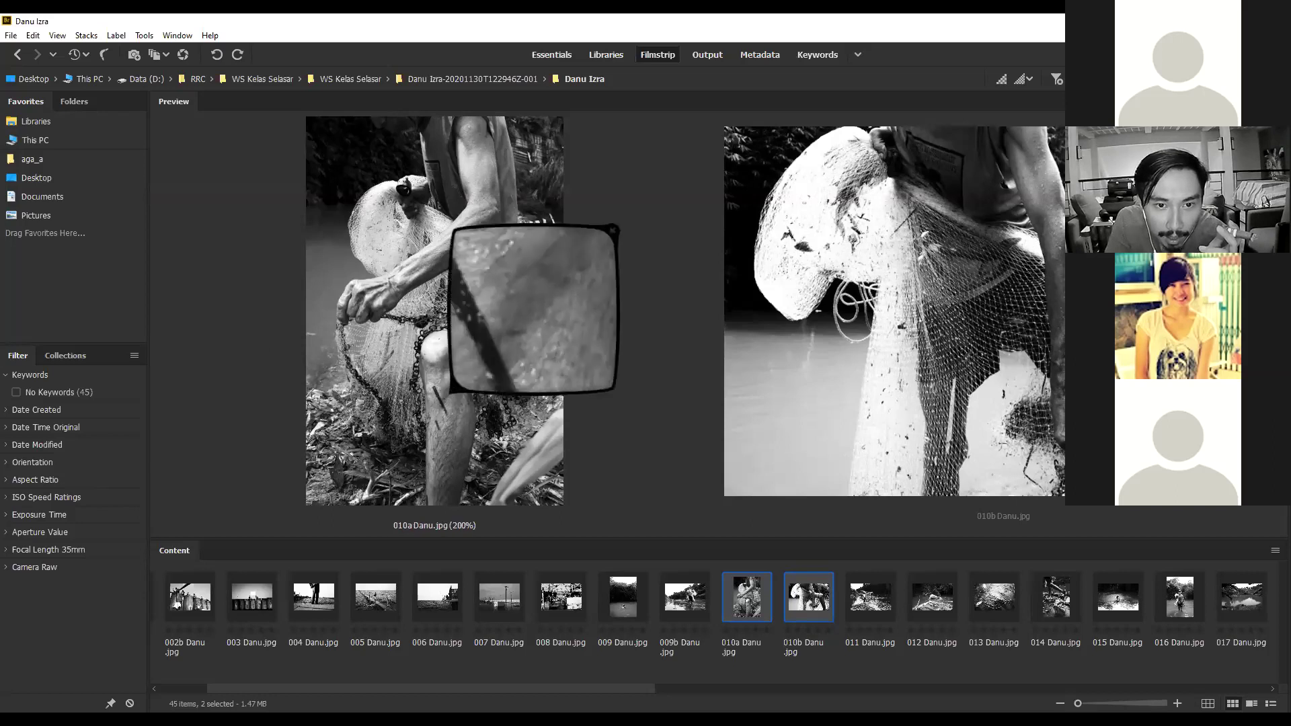
click(594, 291)
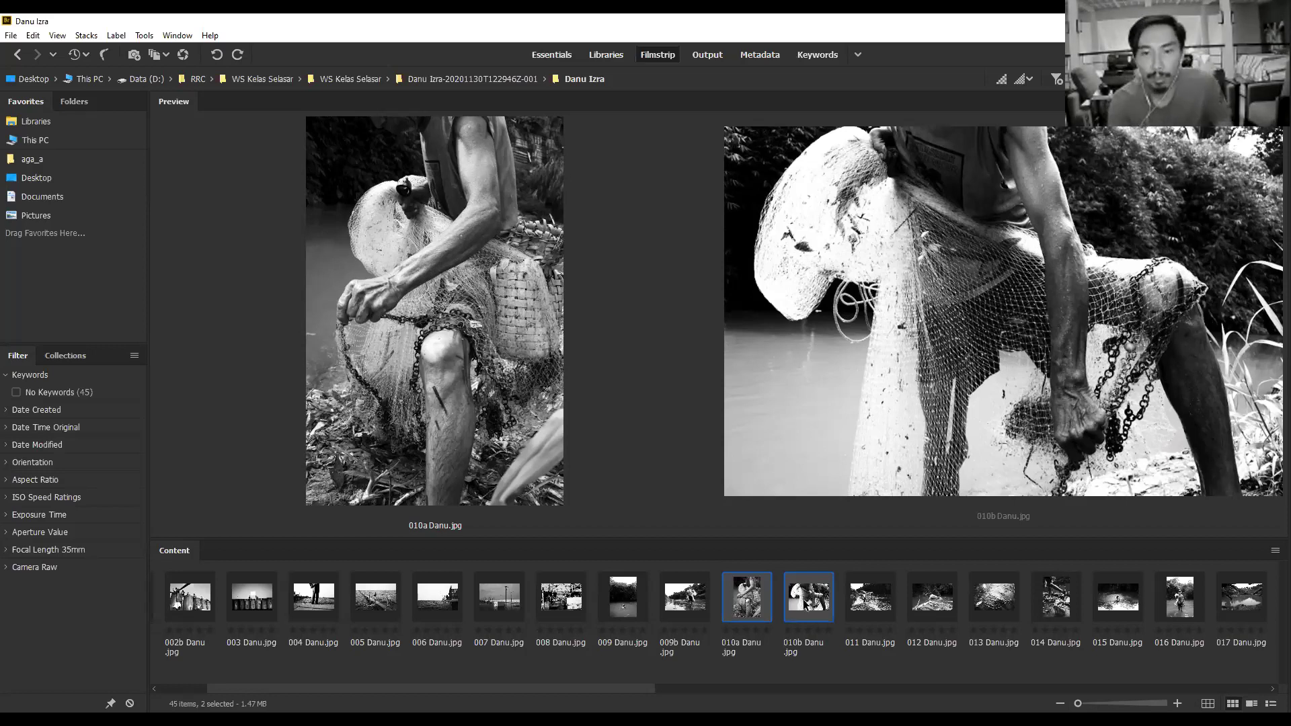
Give photos 010a, 009 and 009b a three-star rating.
key(Left)
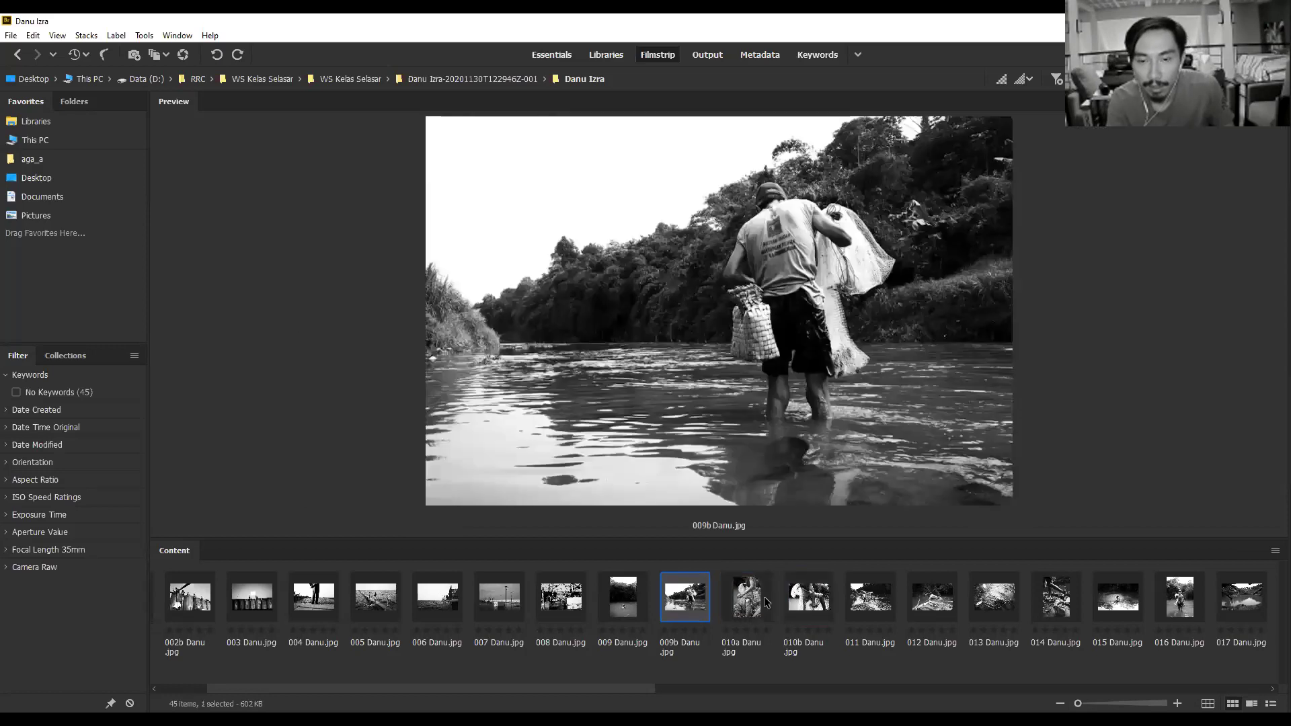
key(Right)
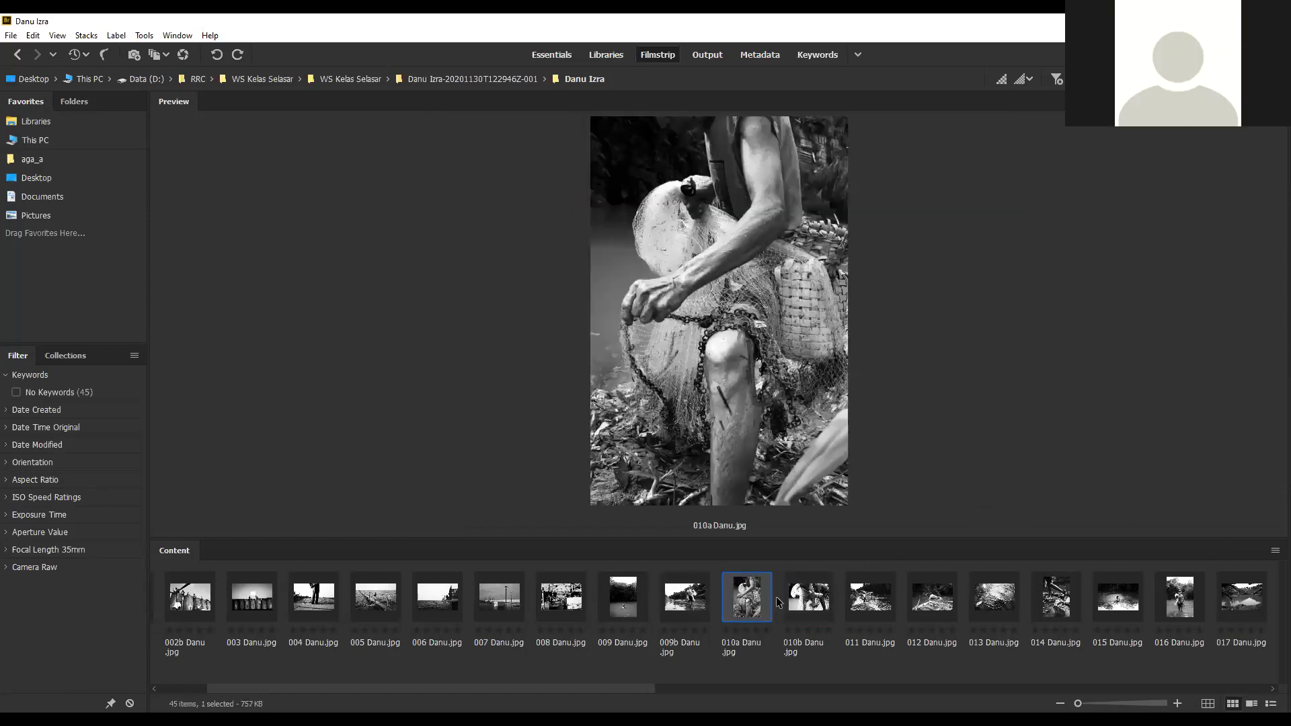
key(ctrl+3)
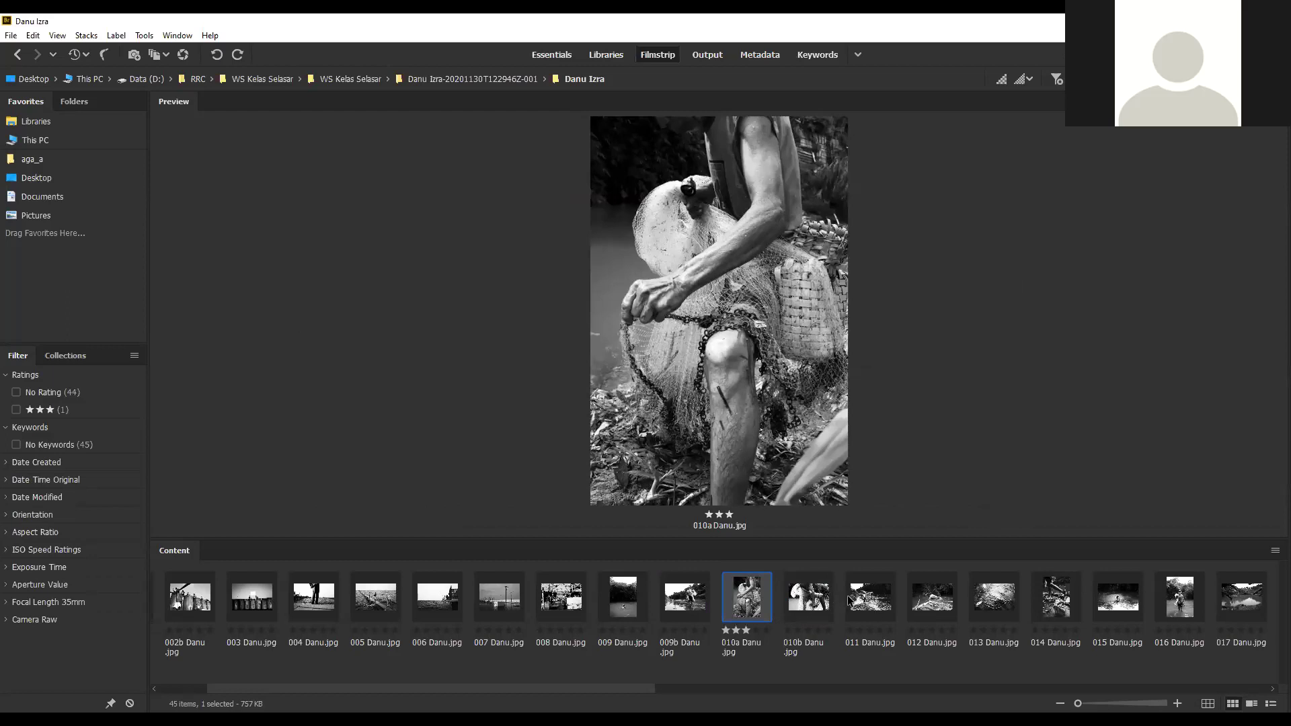
click(637, 609)
key(ctrl+3)
click(699, 603)
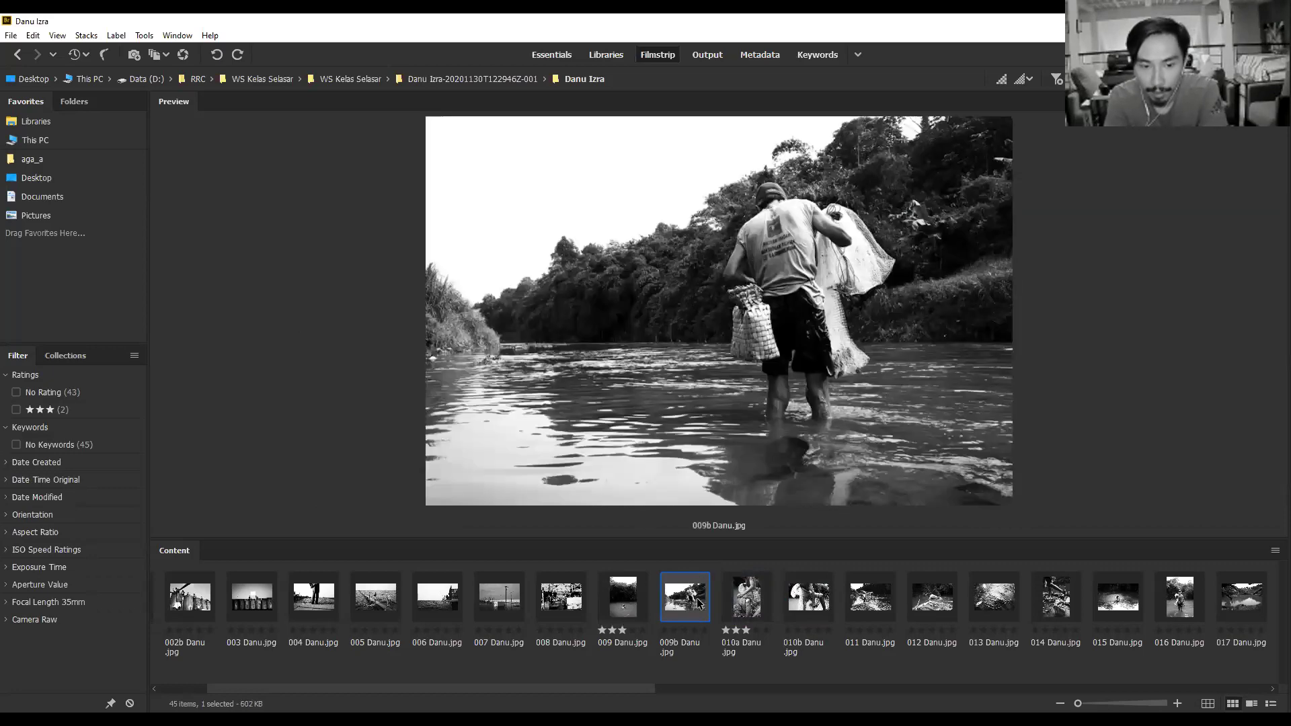
key(ctrl+3)
Page forward through the river photos from 010a to 017, and return to photo 015.
key(Right)
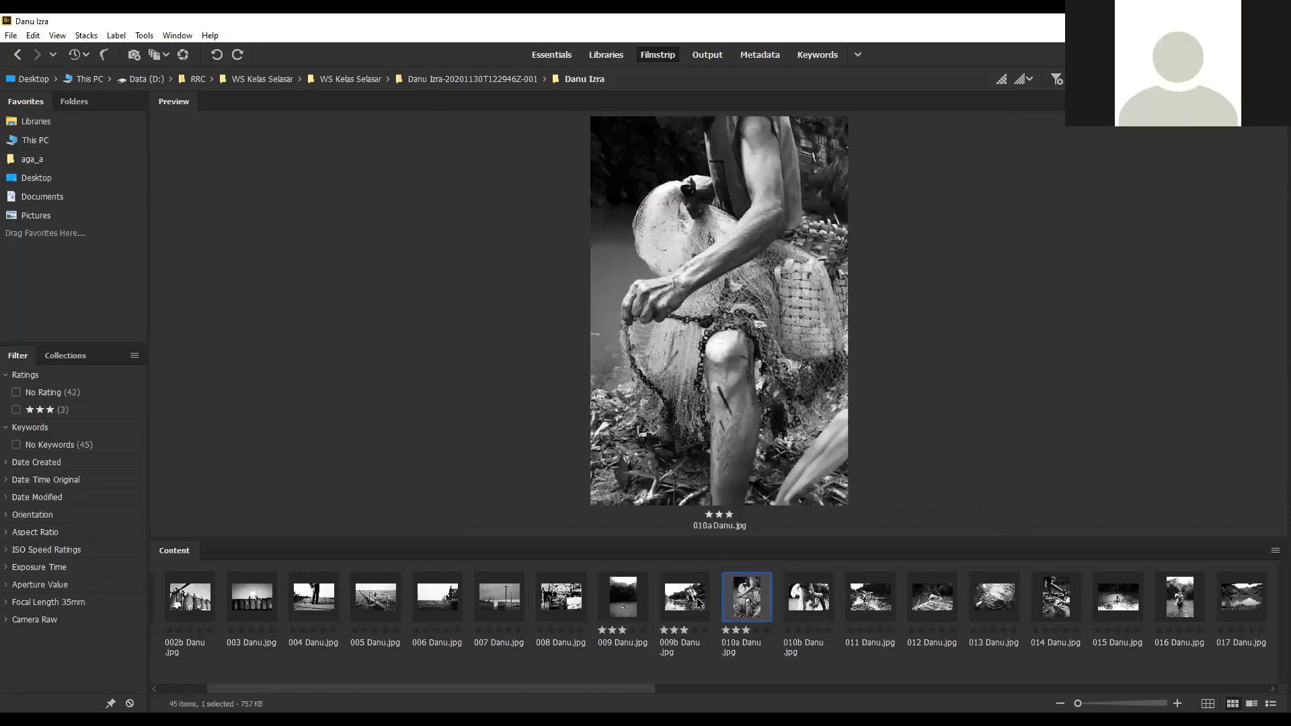
key(Right)
key(Right)
key(Right)
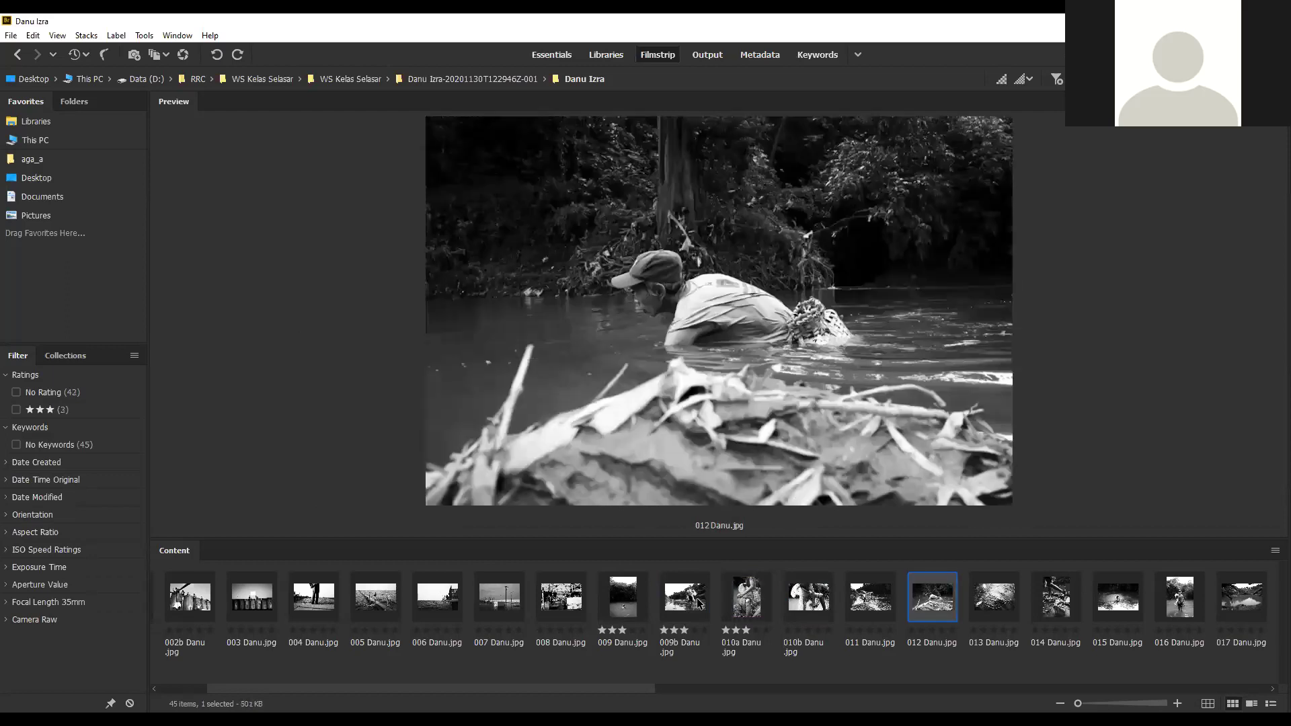
key(Right)
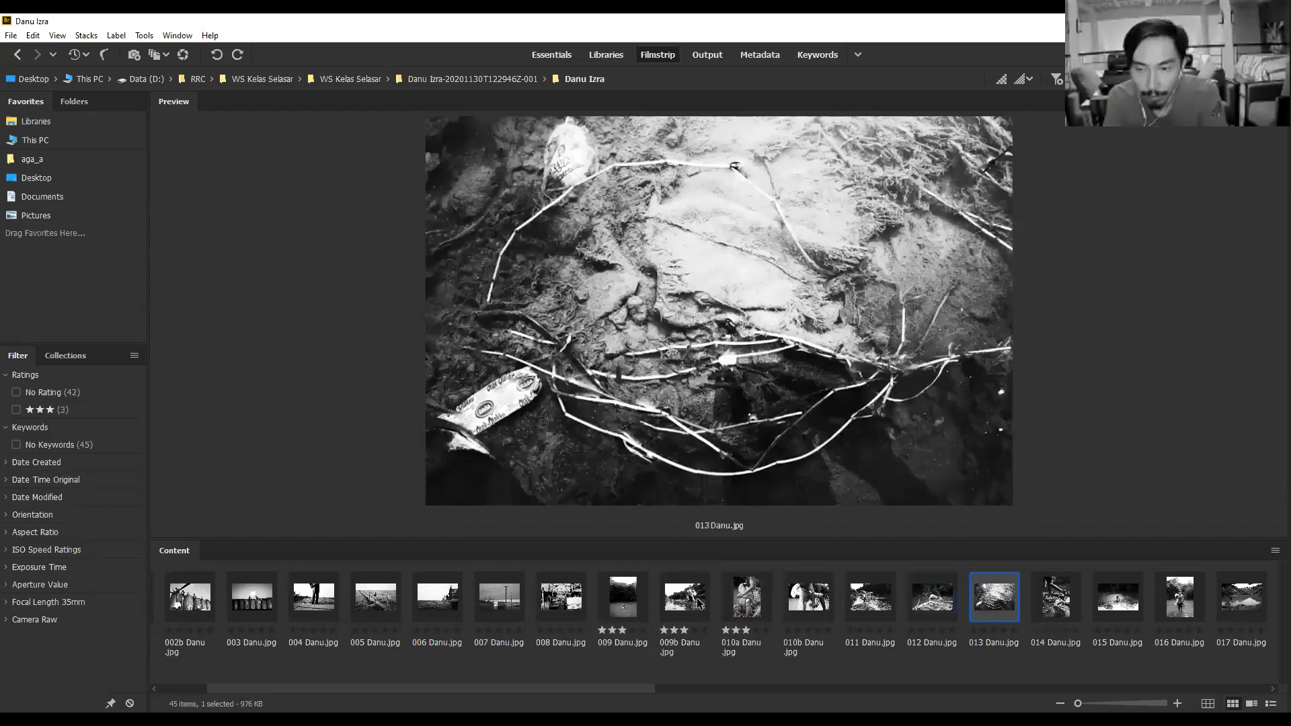
key(Right)
key(Right)
key(Right)
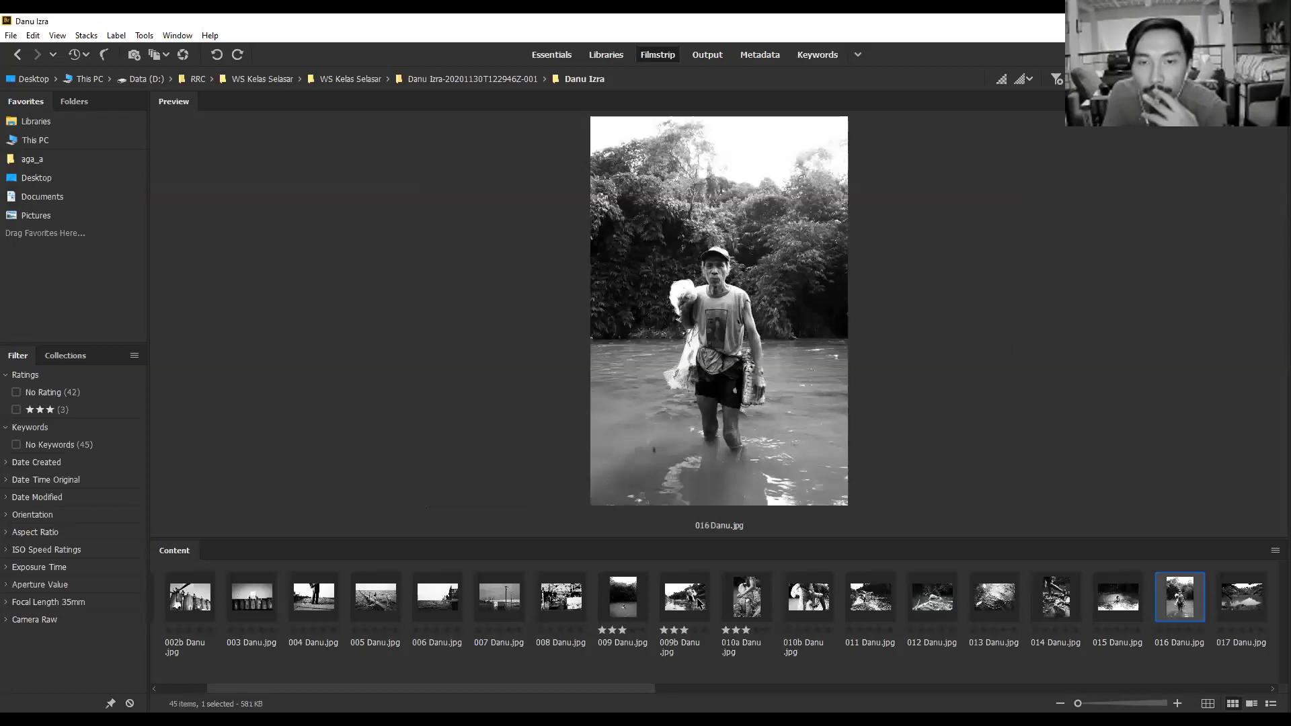
key(Right)
key(Left)
key(Left)
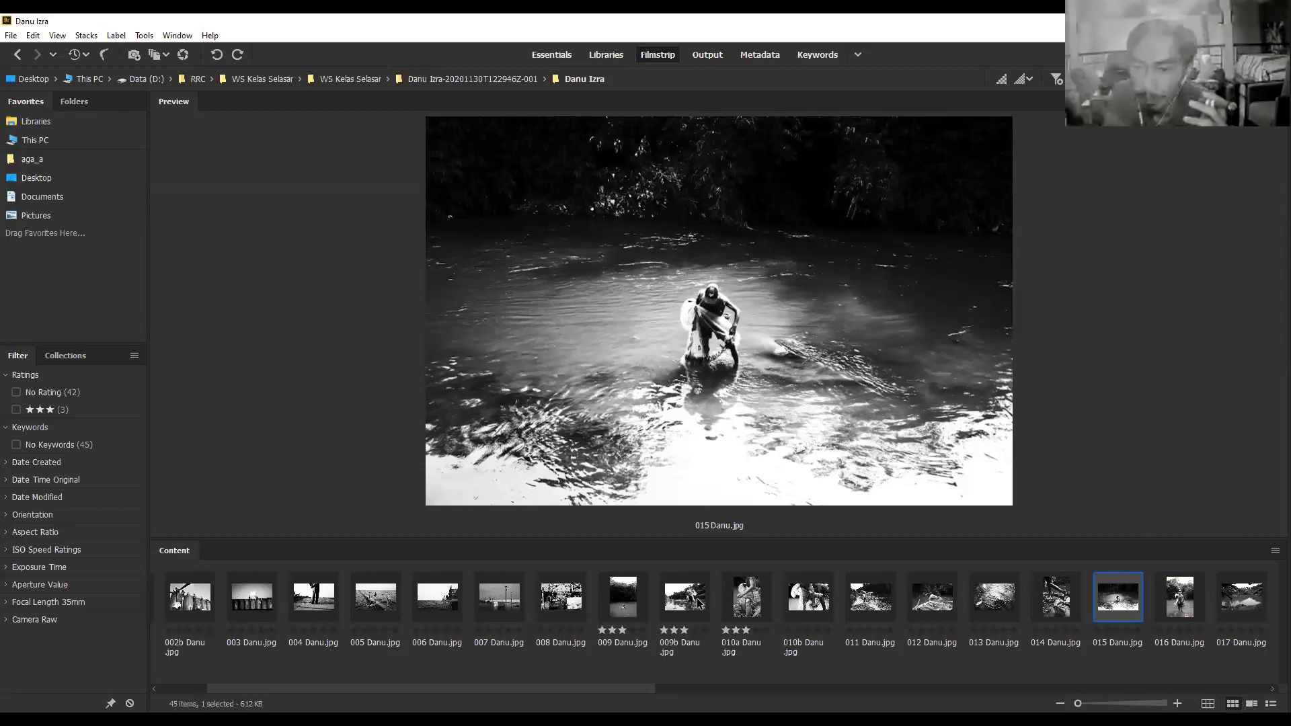
Give photos 014 and 013 a three-star rating, and go back to photo 011.
key(Left)
key(ctrl+3)
key(Left)
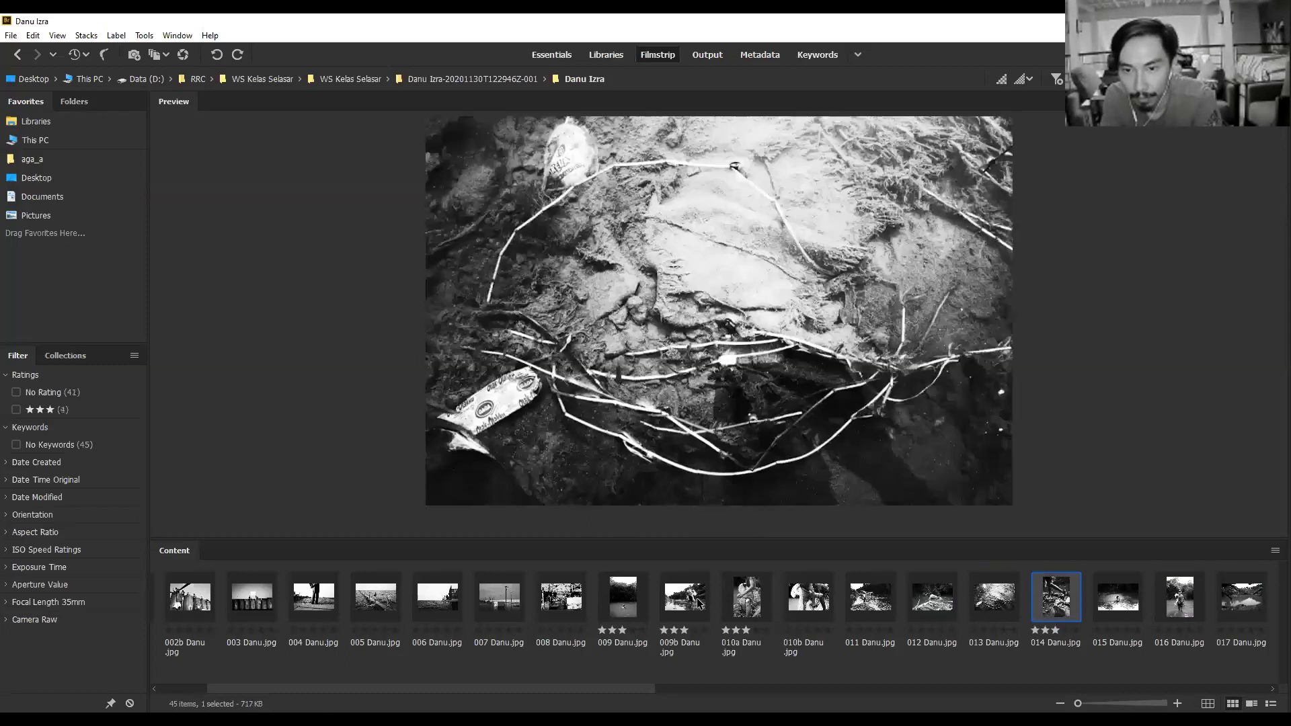
key(ctrl+3)
key(Left)
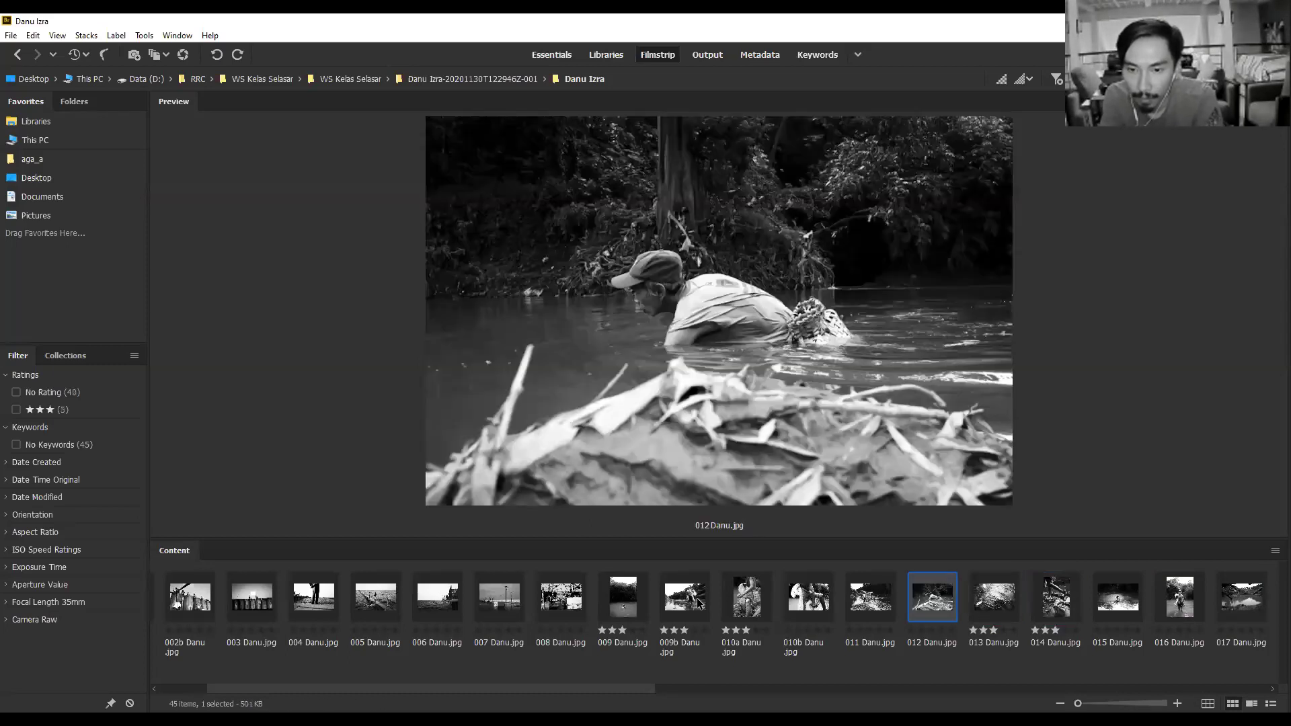
key(Left)
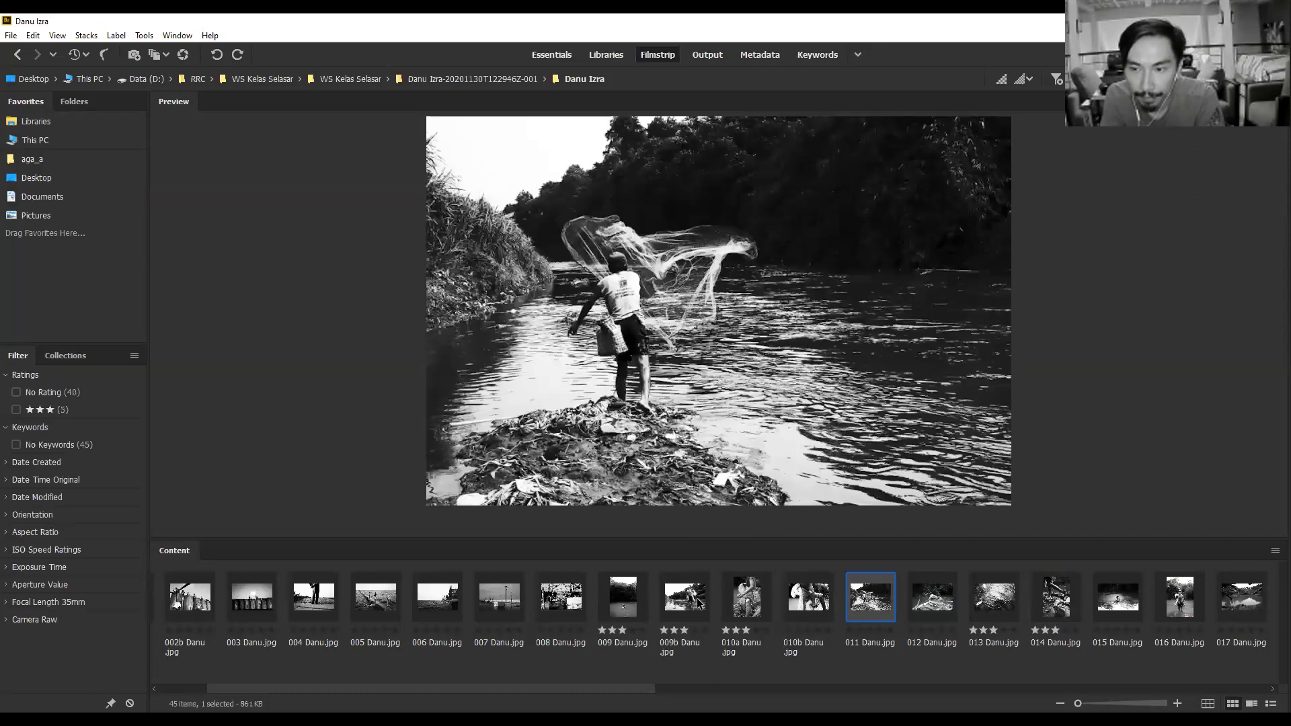
Page forward from photo 011 to 016, and compare photos 015 and 016 side by side.
key(Right)
key(Right)
key(Right)
key(Right)
key(Right)
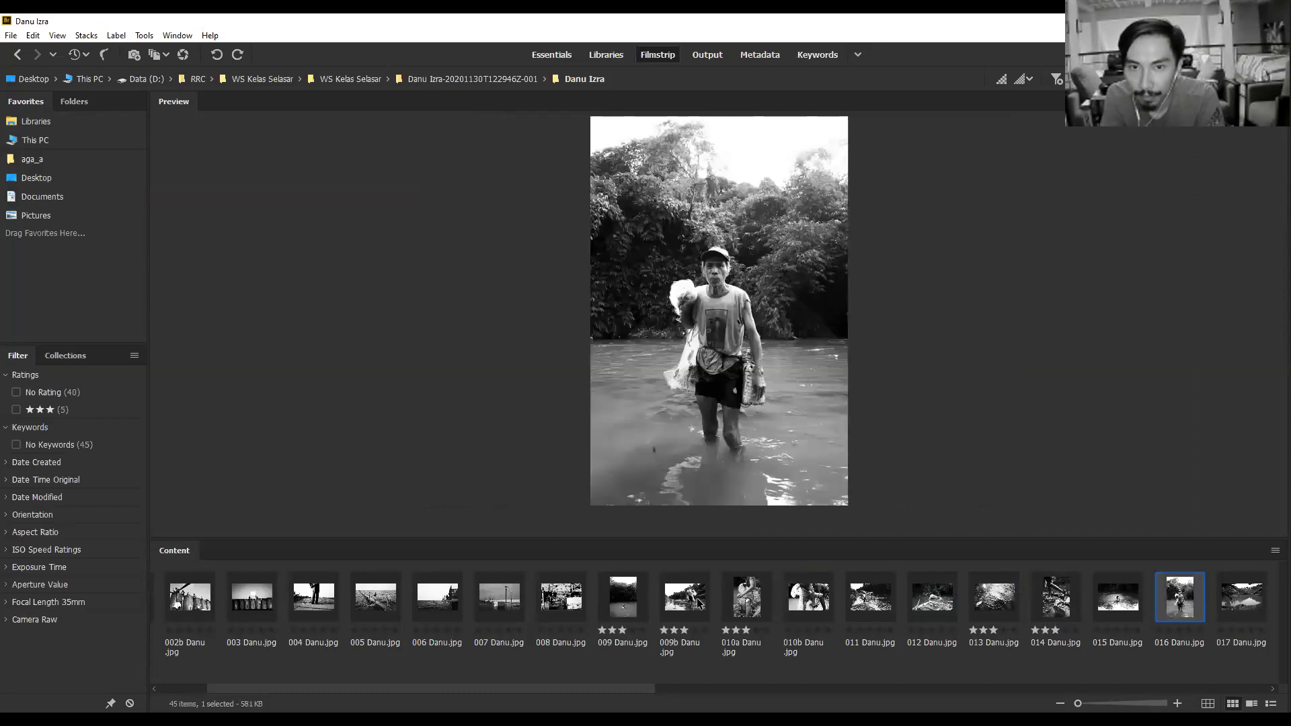
key(Left)
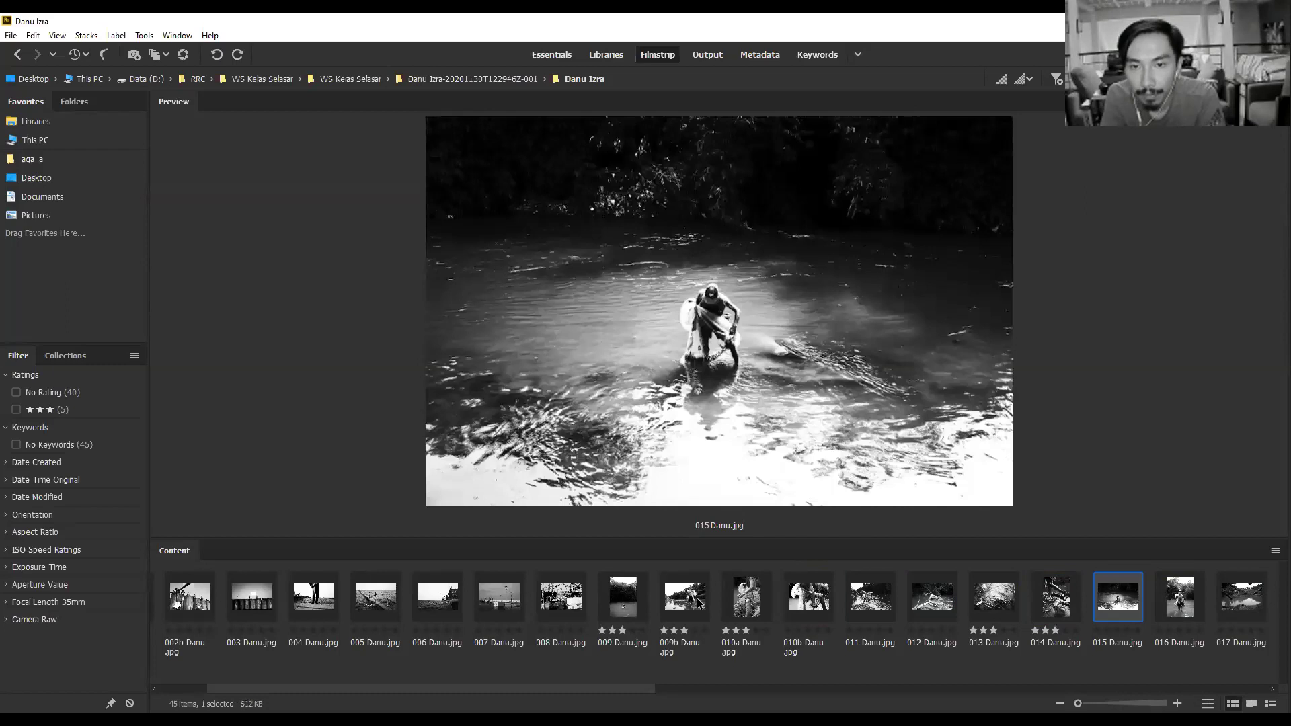
key(shift+Right)
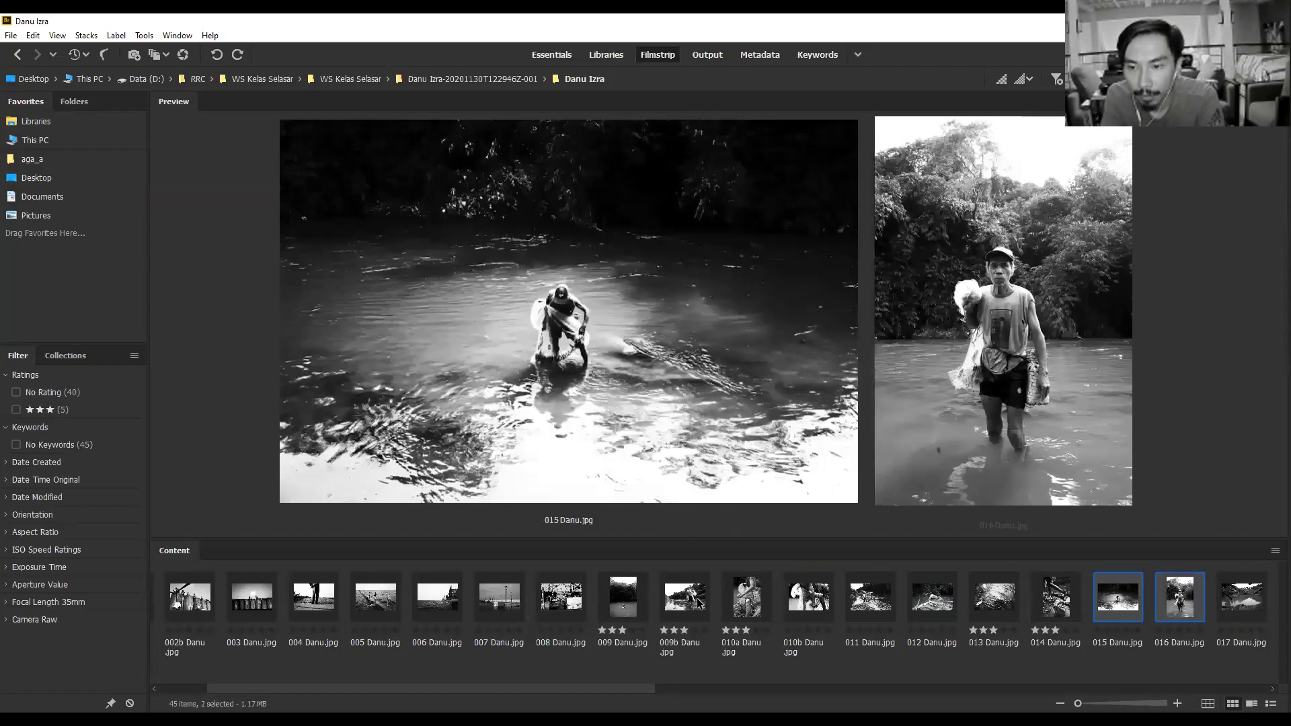
Compare photo 014 with 016, and return to the side-by-side view of photos 015 and 016.
click(1058, 578)
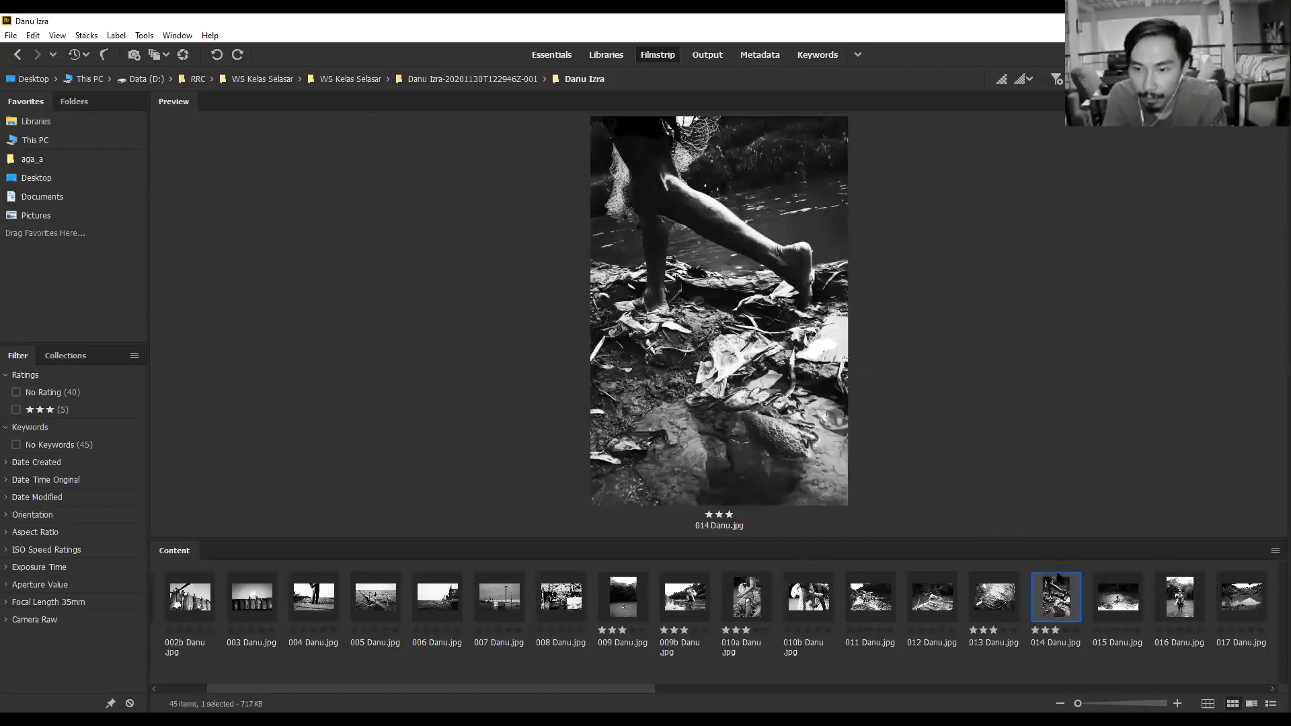
ctrl+click(1186, 597)
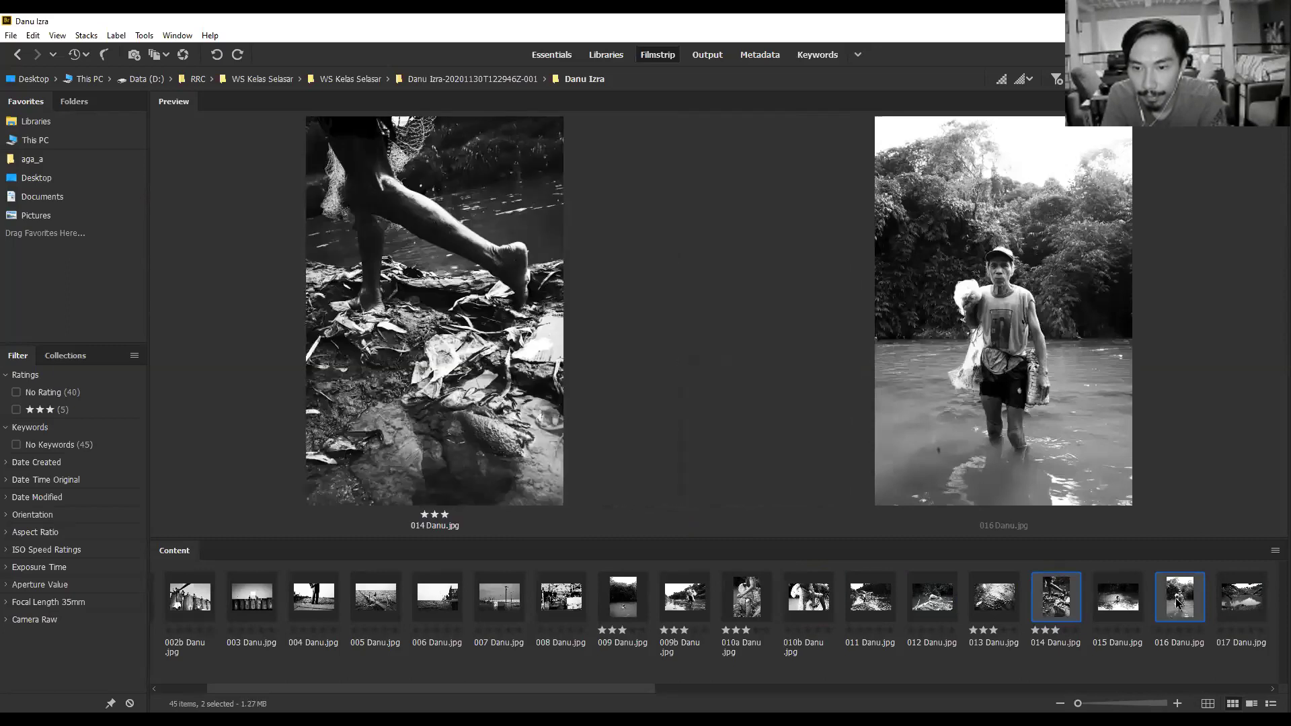
click(1142, 605)
key(shift+Right)
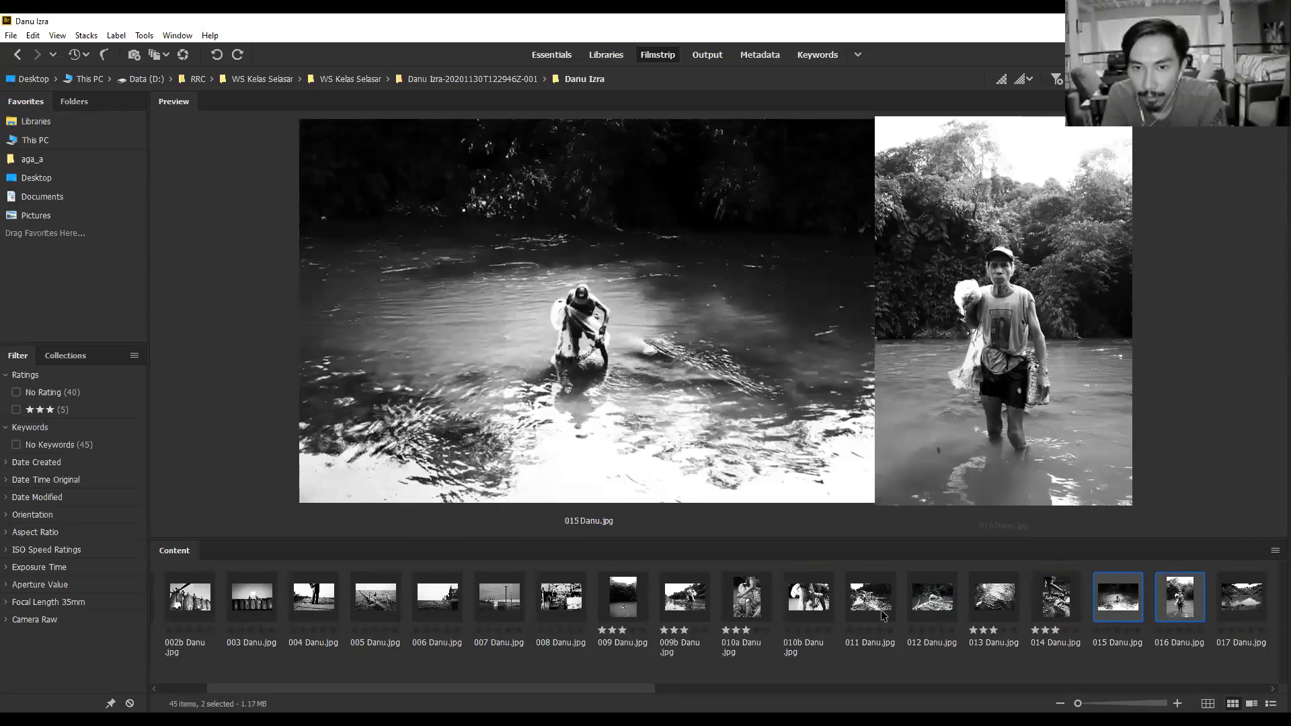
Go back to photo 011 and check it against the preceding photo 010b.
click(870, 605)
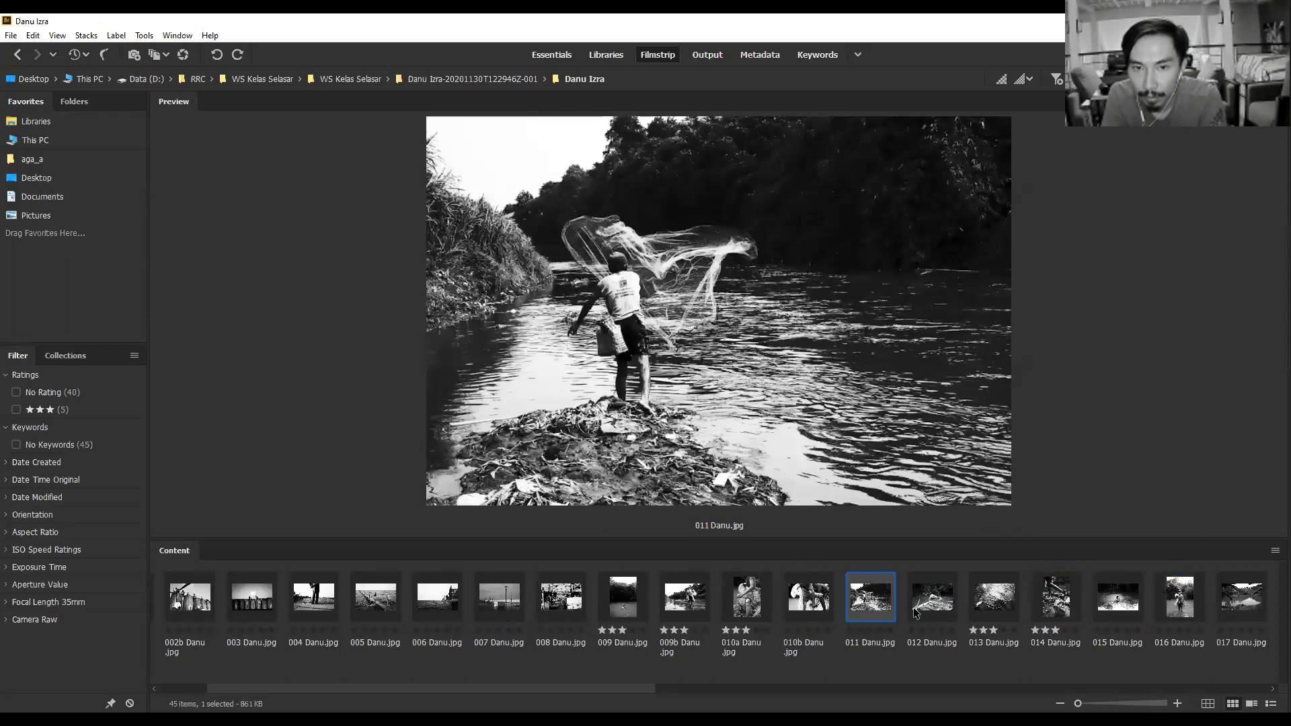
key(Left)
key(Right)
scroll(931, 605, down, 1)
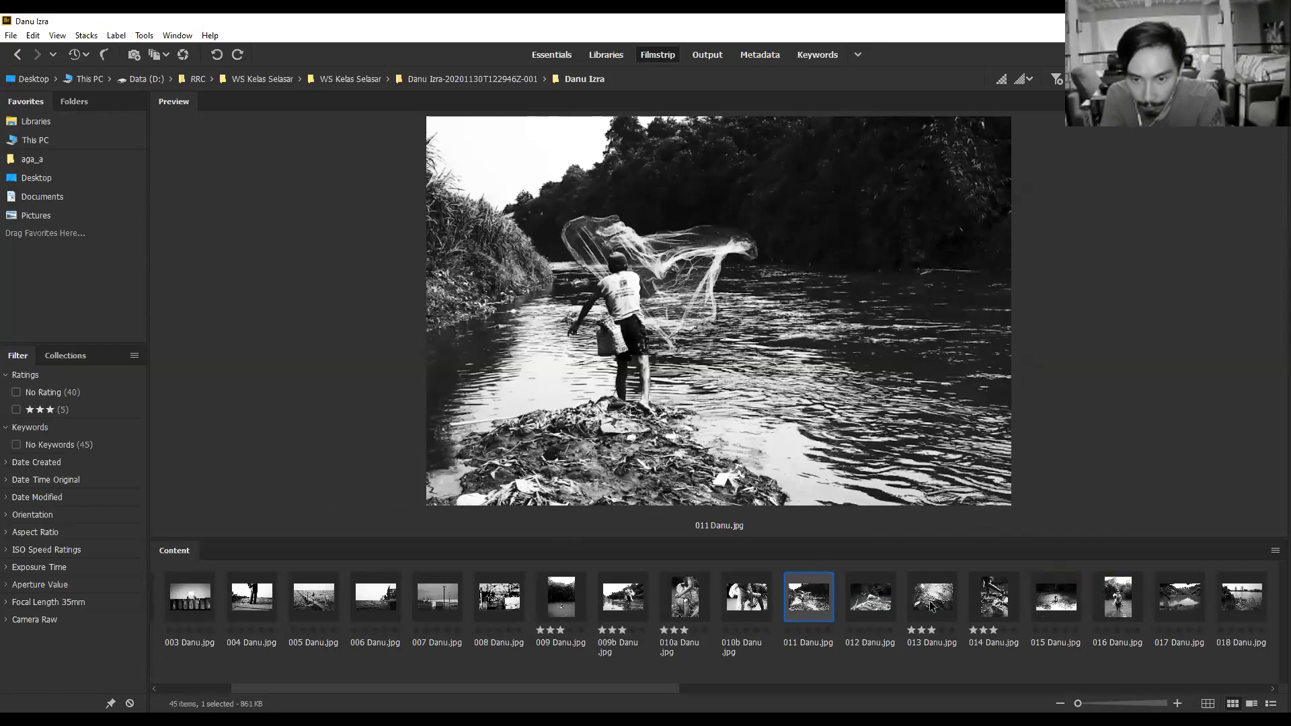
scroll(861, 575, down, 1)
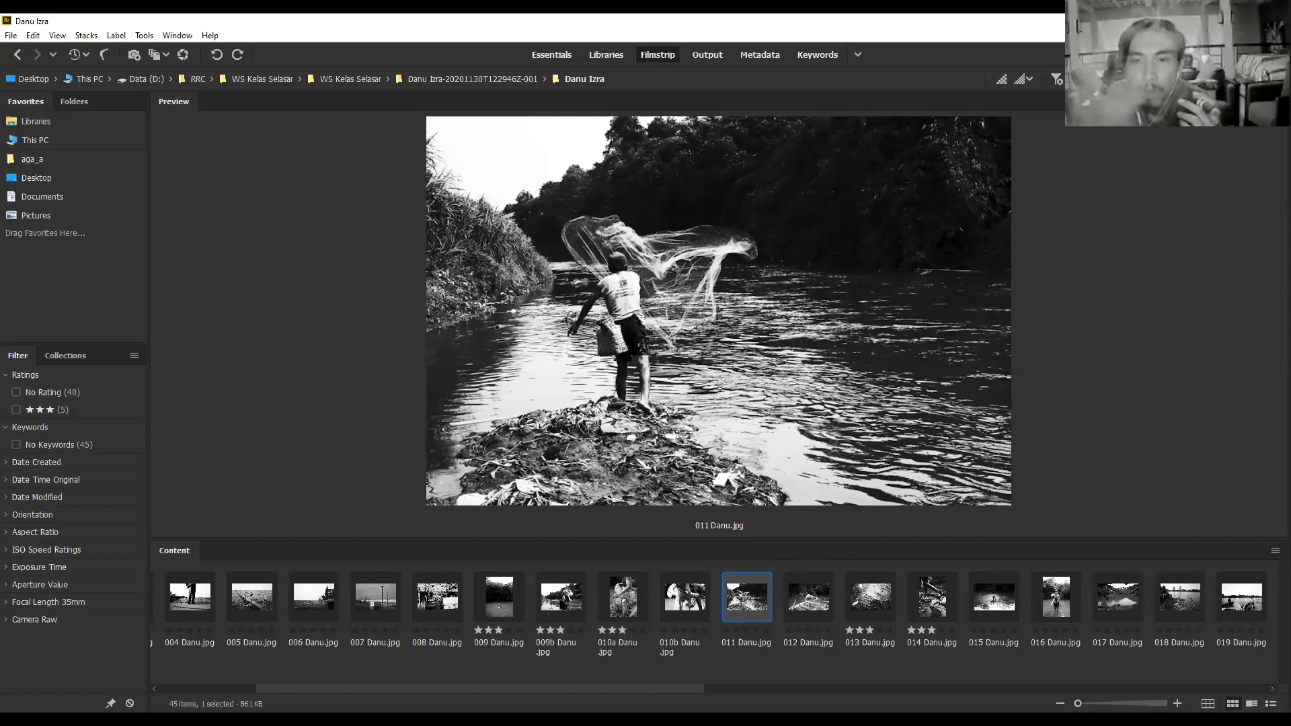
Compare photos 009b and 011 individually and side by side, and add photo 015 to the comparison.
click(563, 605)
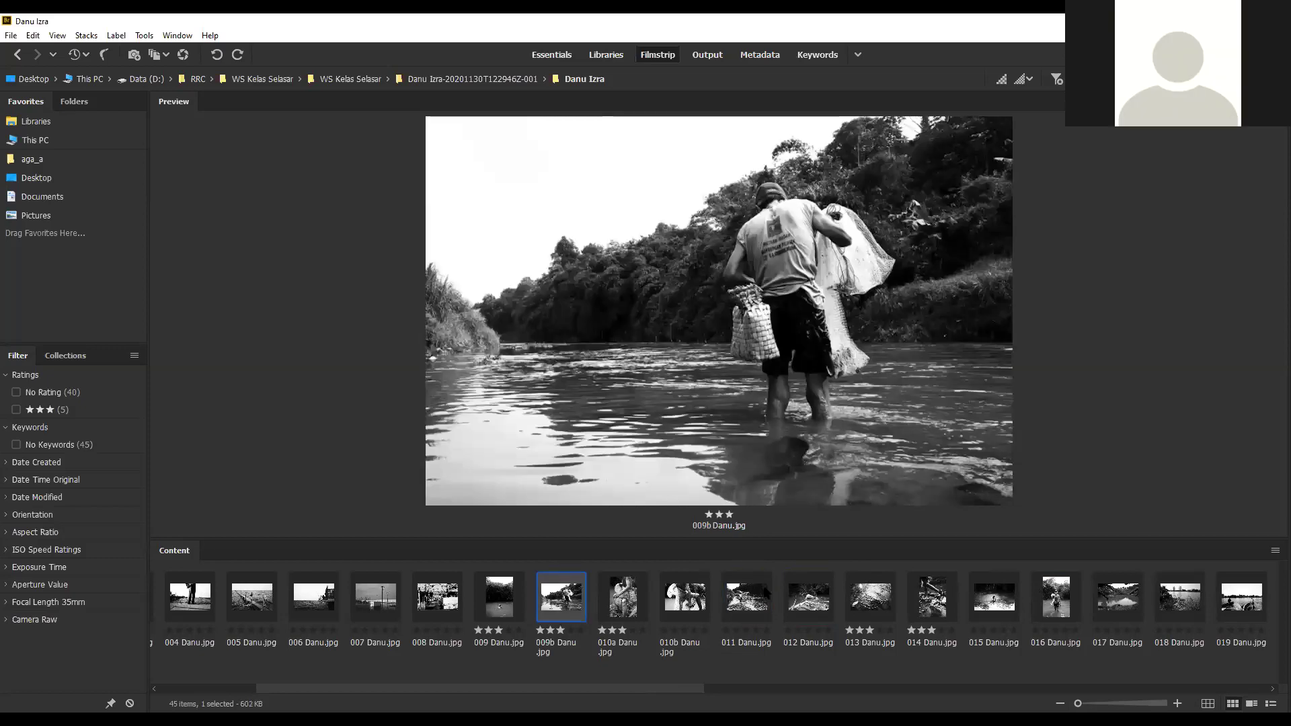
click(746, 597)
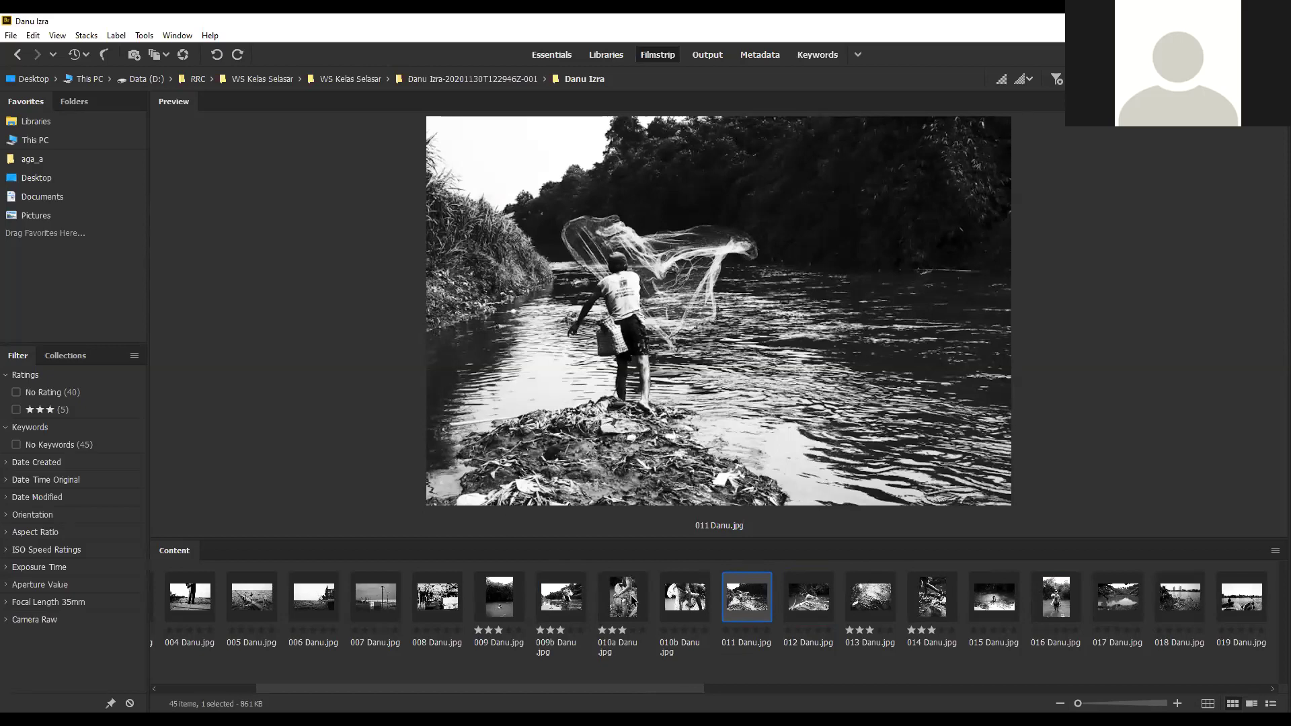
click(569, 596)
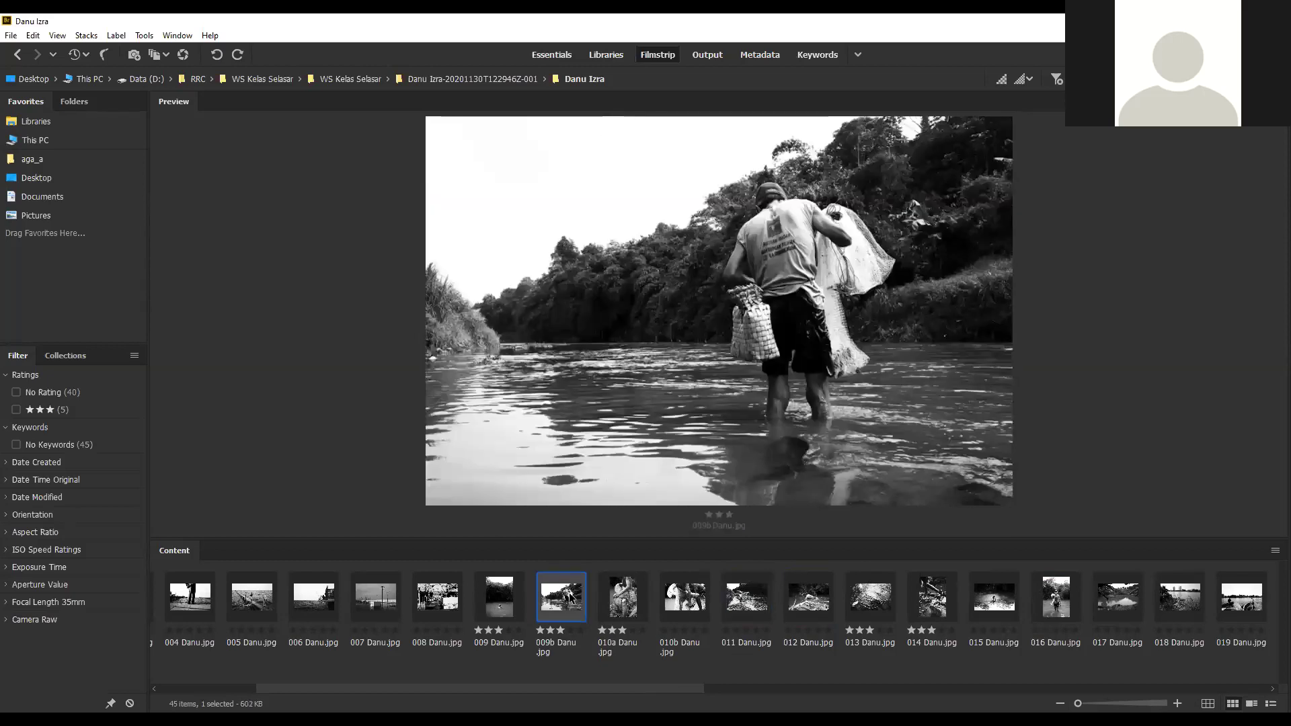
ctrl+click(754, 605)
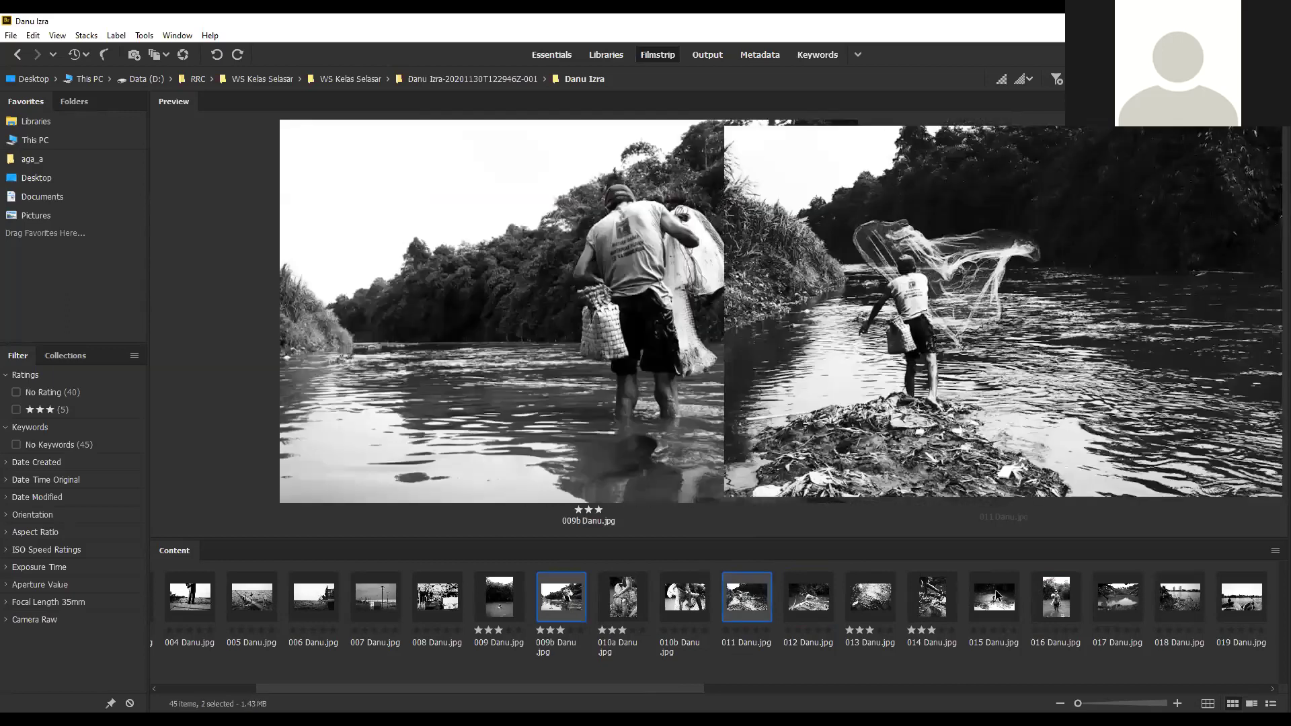
ctrl+click(997, 594)
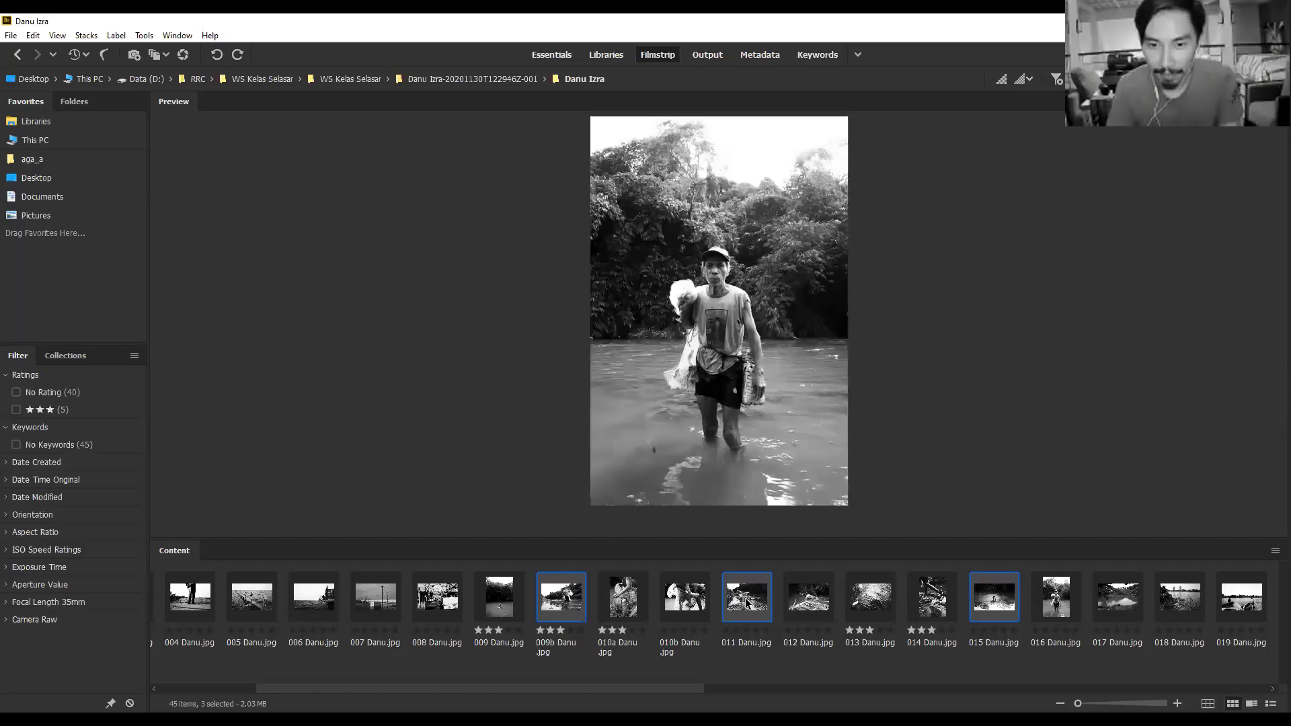
View photo 011 once more, and give photo 015 a three-star rating.
click(746, 603)
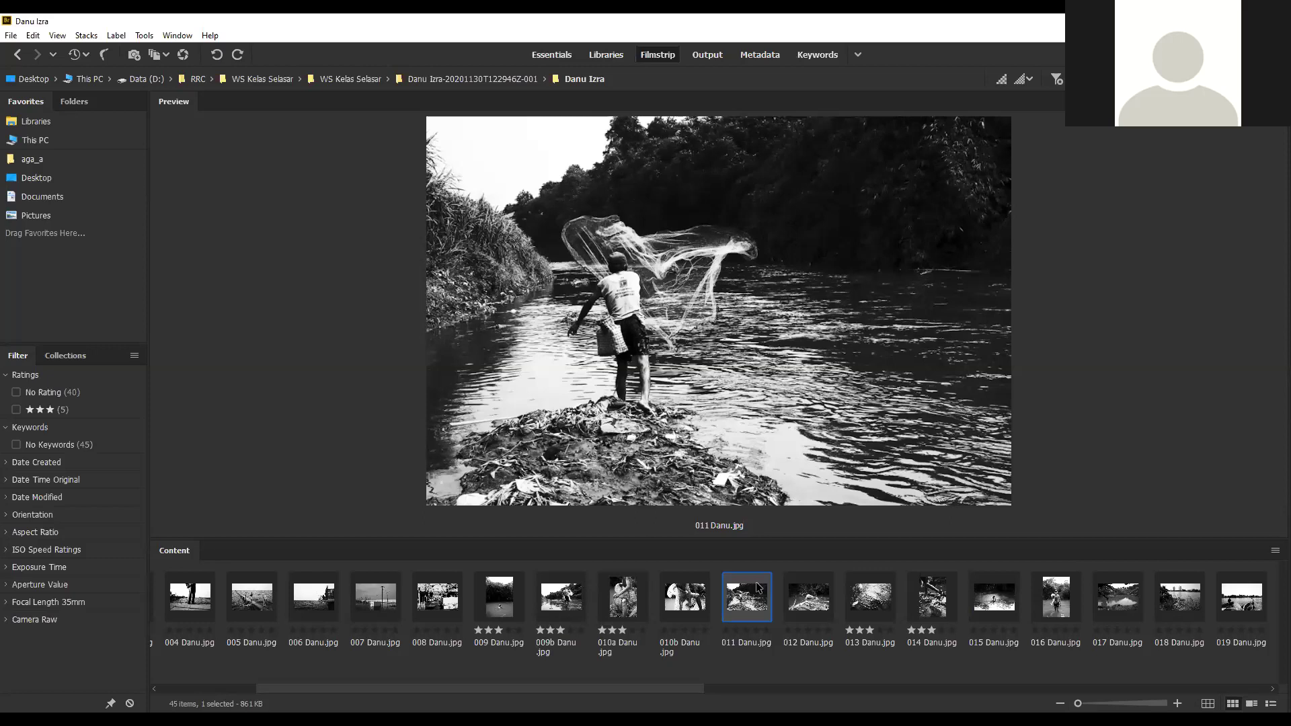
click(1006, 604)
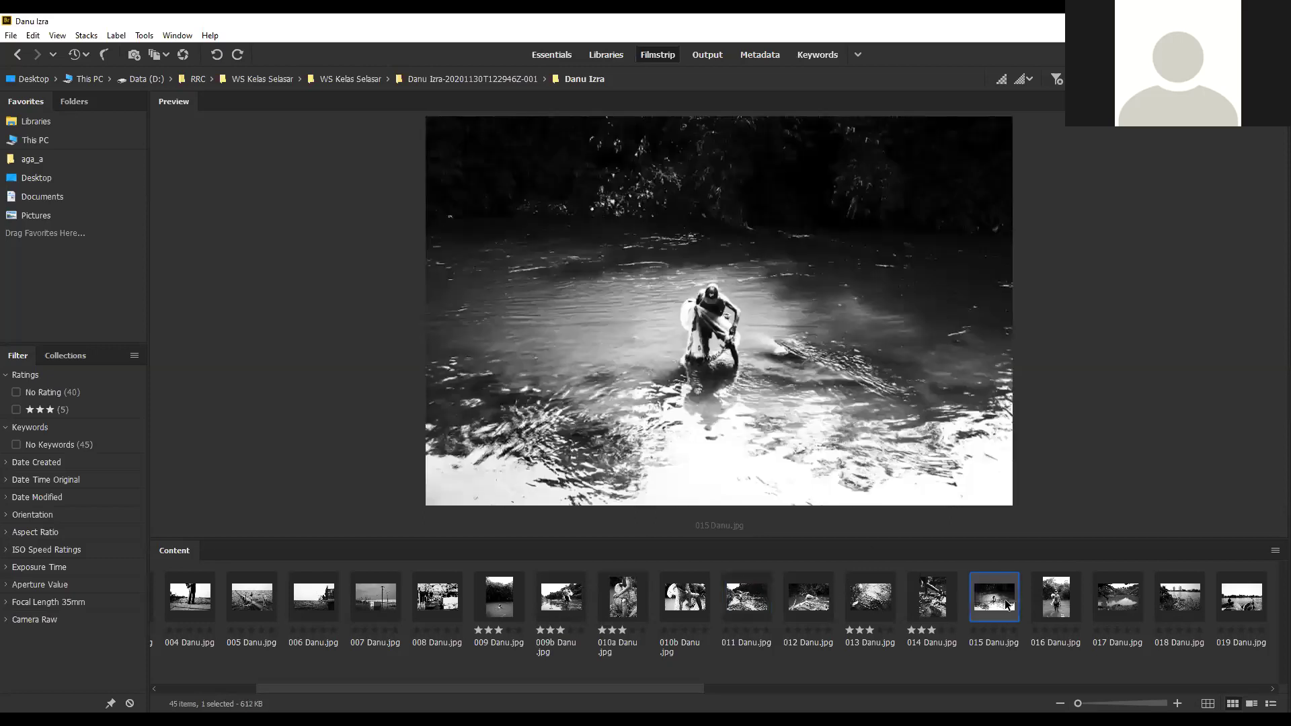
key(ctrl+3)
key(Left)
key(Right)
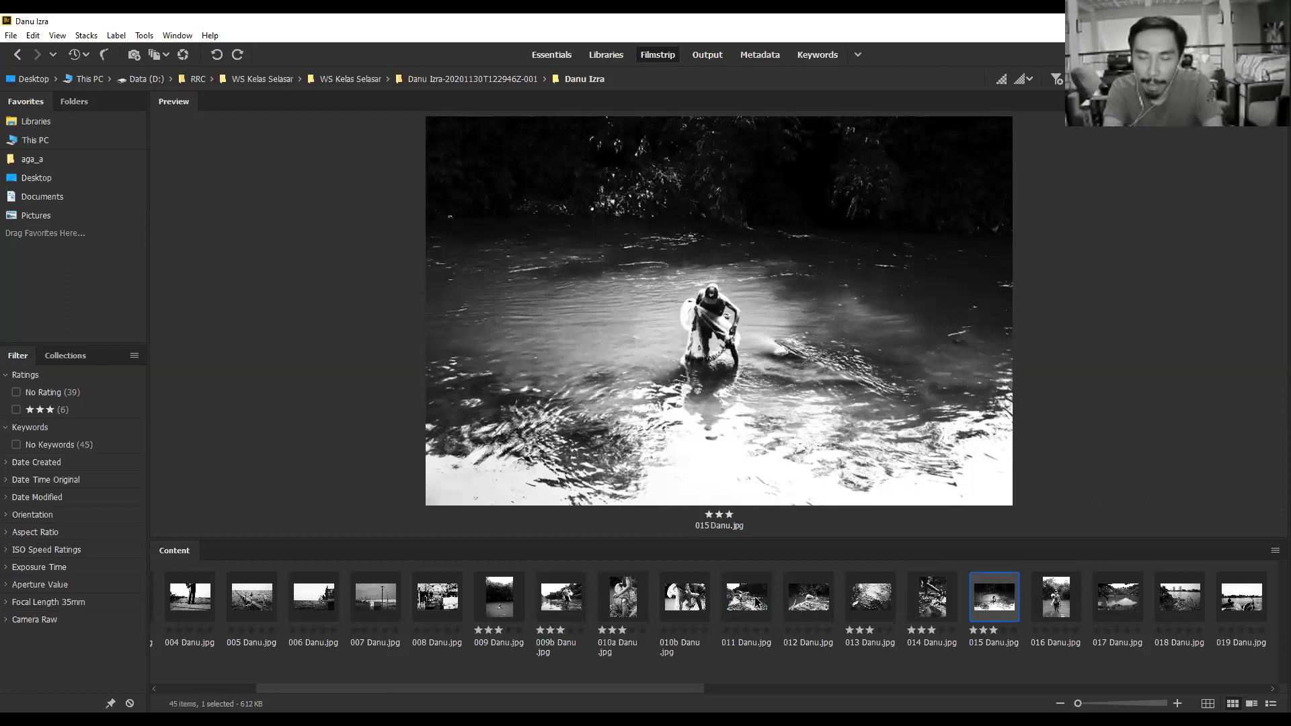
Switch between photos 012, 016 and 011 to weigh photo 012 against the other two.
click(804, 598)
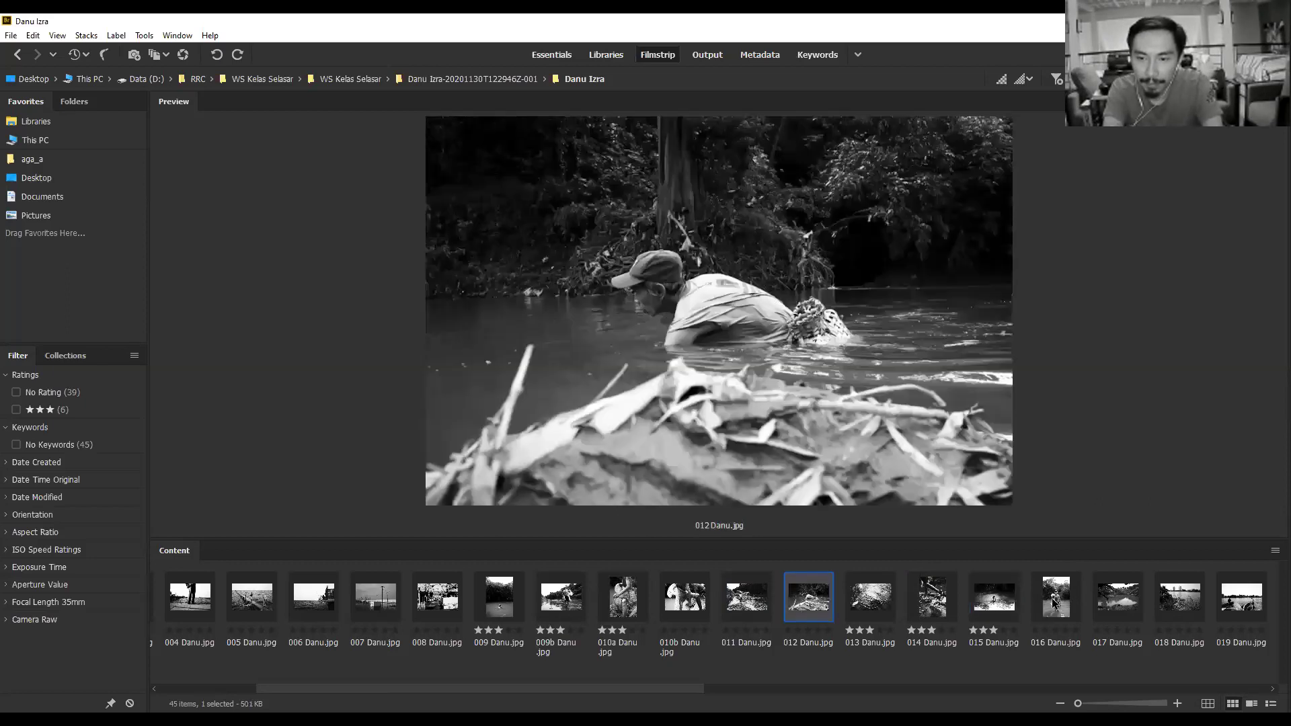
click(1055, 604)
click(794, 593)
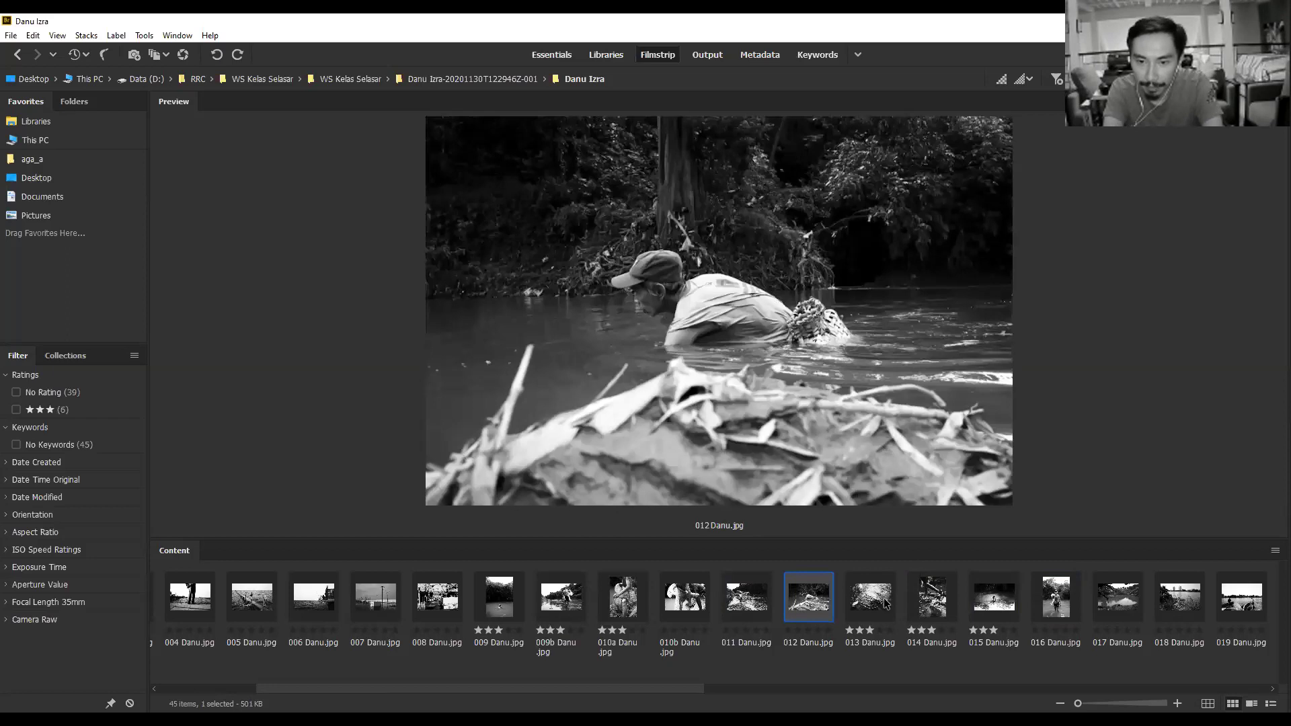
click(746, 609)
click(798, 607)
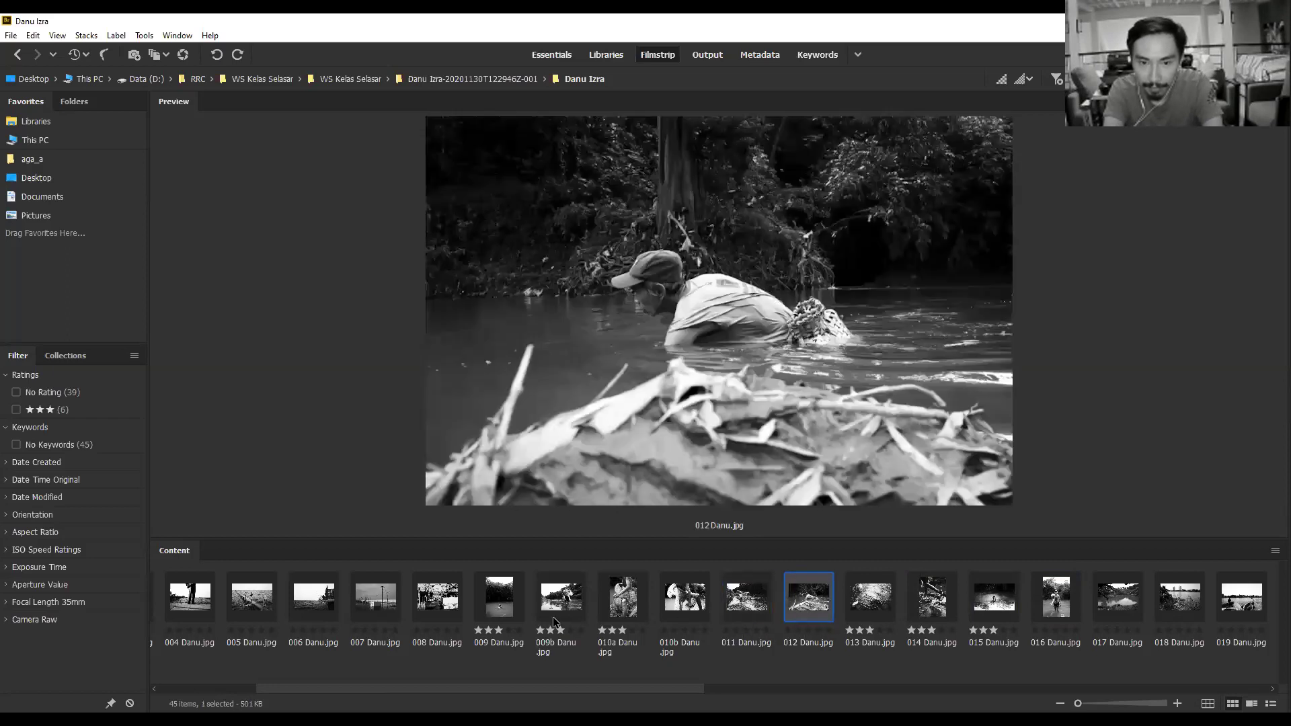
Compare photo 012 side by side with photo 009, and with photo 016.
ctrl+click(499, 600)
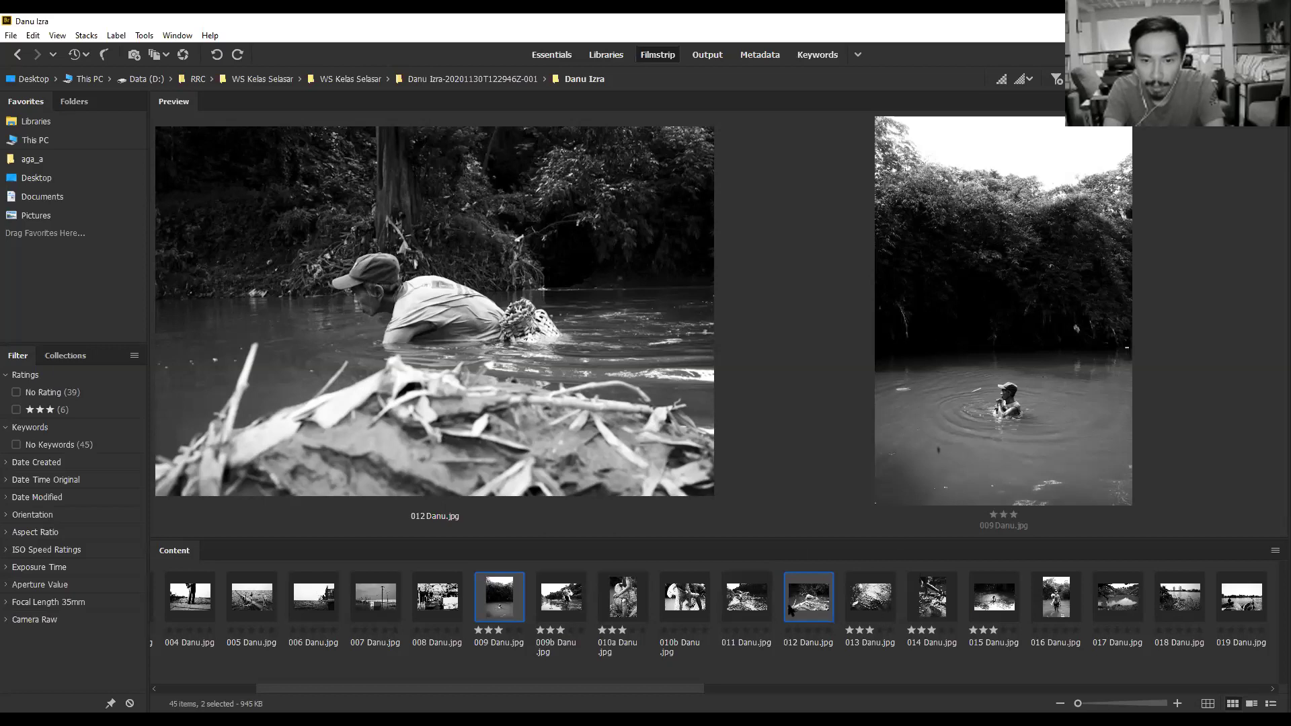
click(1057, 607)
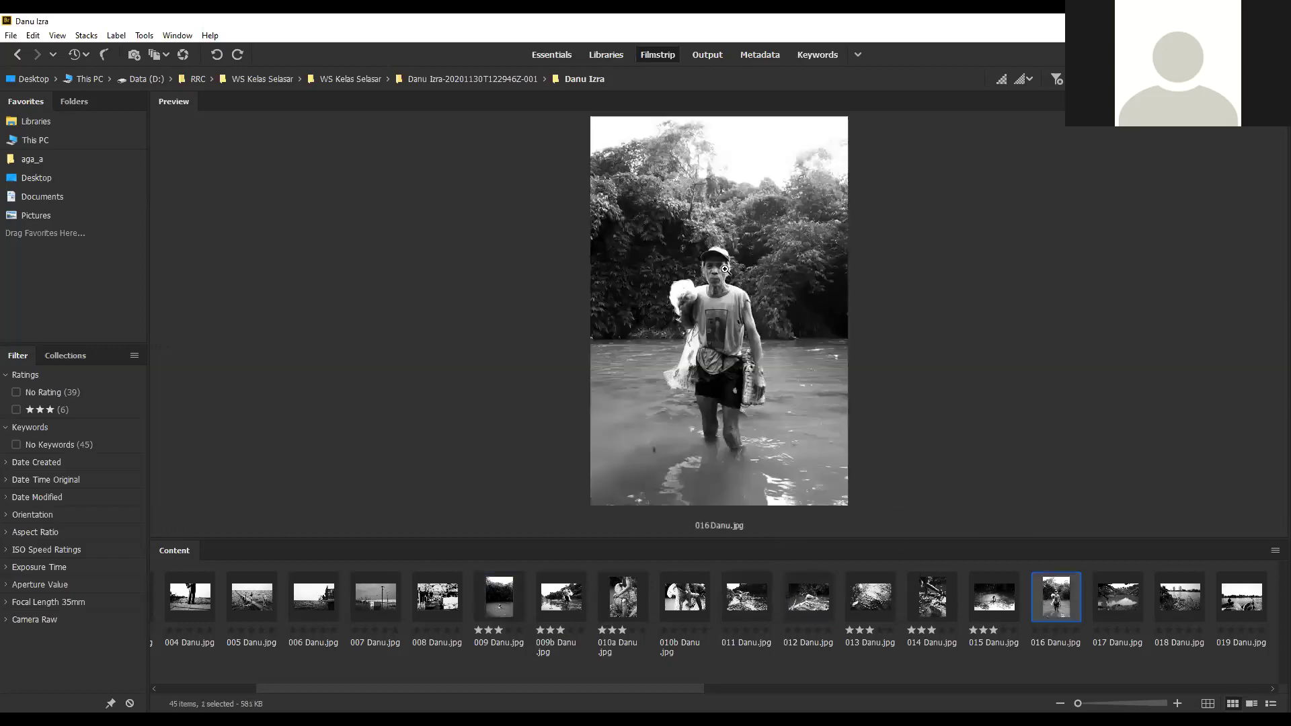
ctrl+click(807, 614)
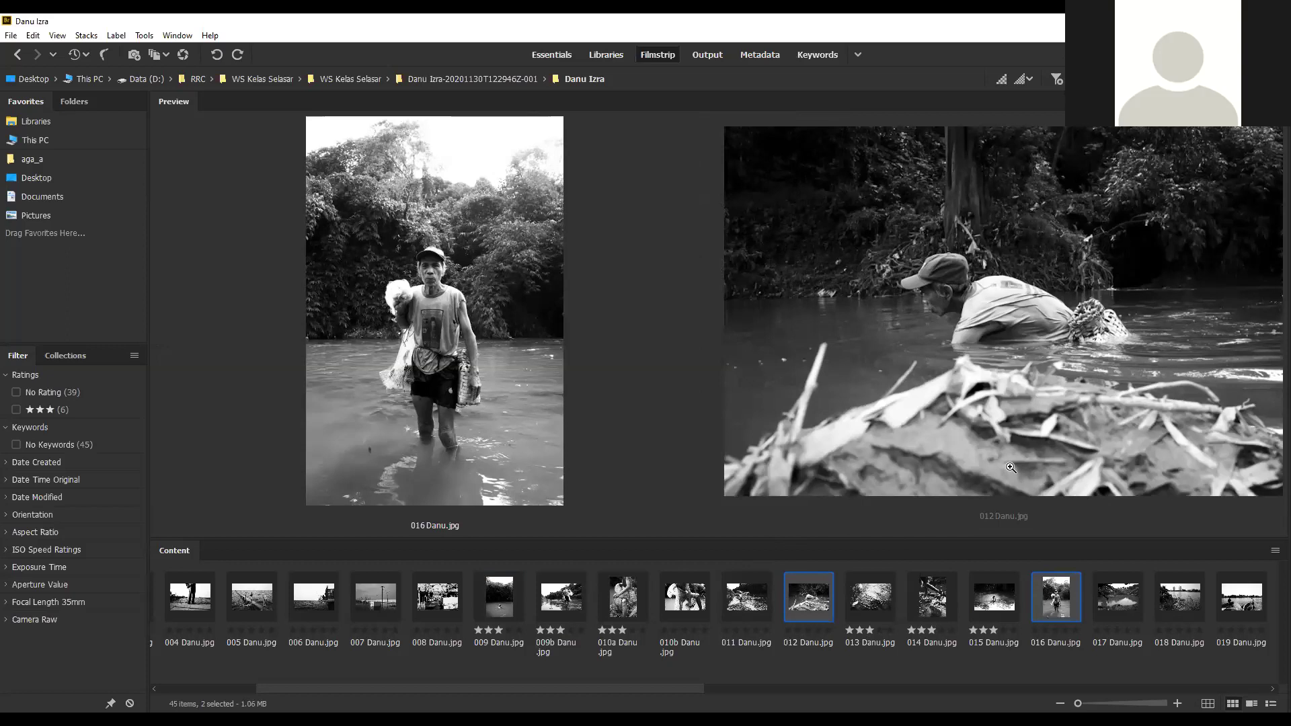
Check photo 013 and inspect photo 016 with its neighbour, and give photo 016 a three-star rating.
click(866, 606)
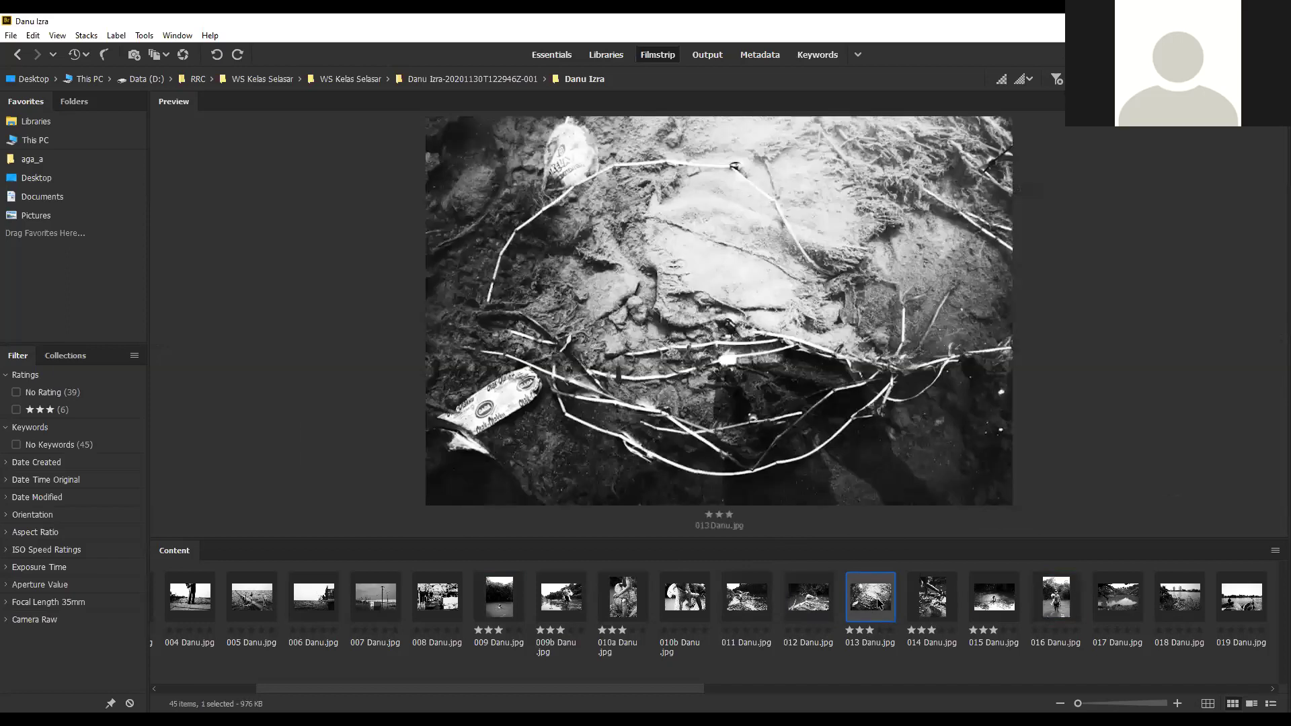
click(1069, 609)
mouse_move(702, 270)
mouse_down()
mouse_move(720, 267)
mouse_move(726, 289)
mouse_move(709, 300)
mouse_move(716, 273)
mouse_up()
click(803, 338)
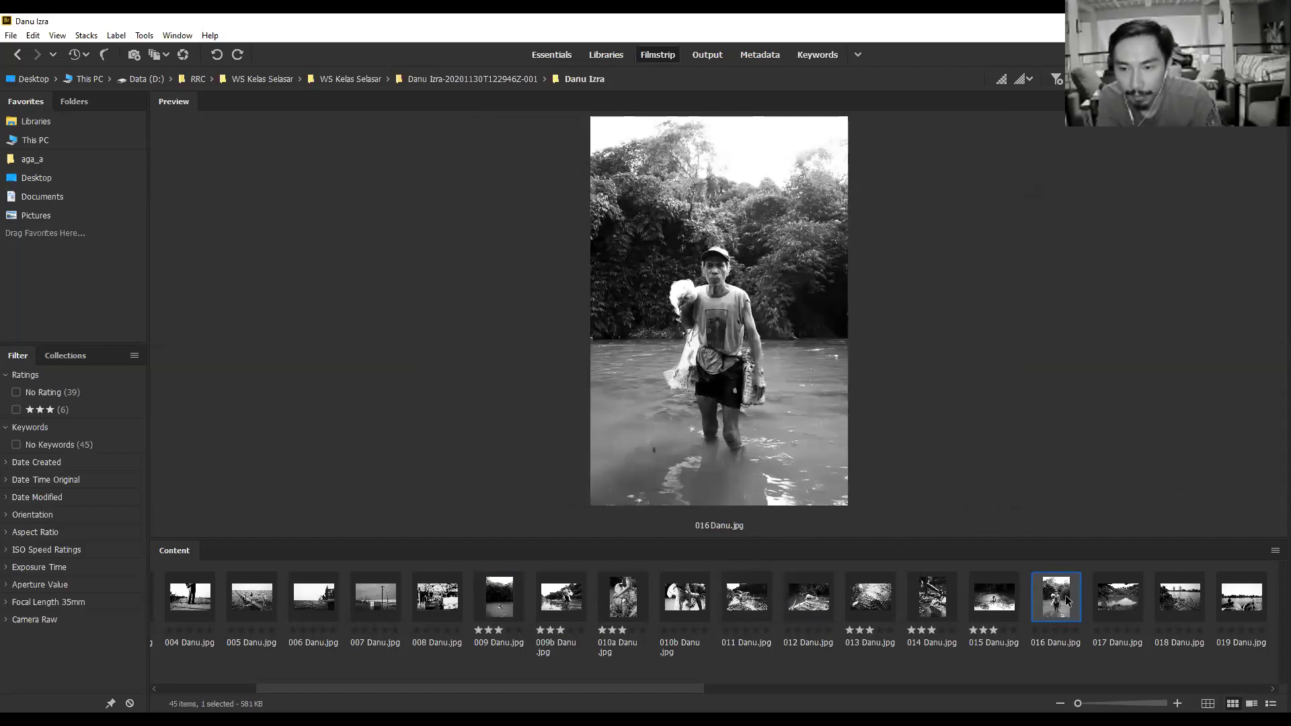
key(Right)
key(Left)
key(ctrl+3)
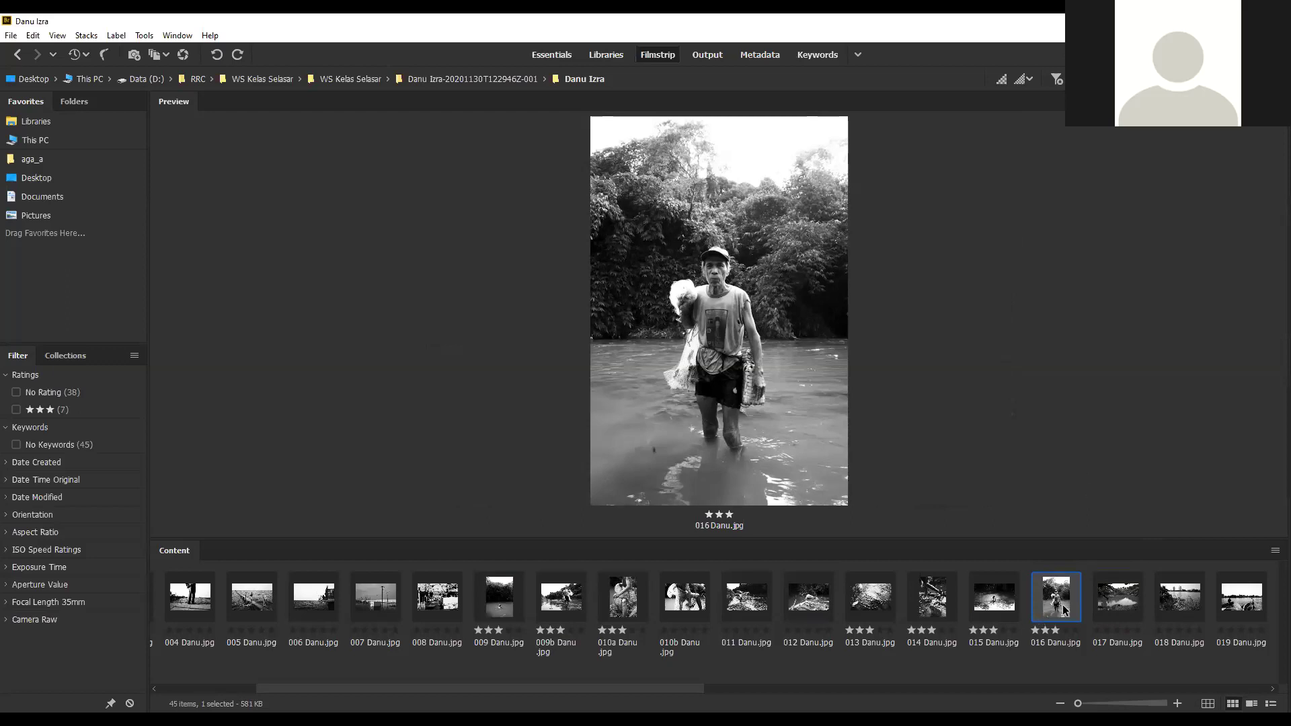
Look through the waterside photos from 017 to 021, and return to photo 020.
scroll(1063, 609, down, 1)
scroll(1047, 603, down, 1)
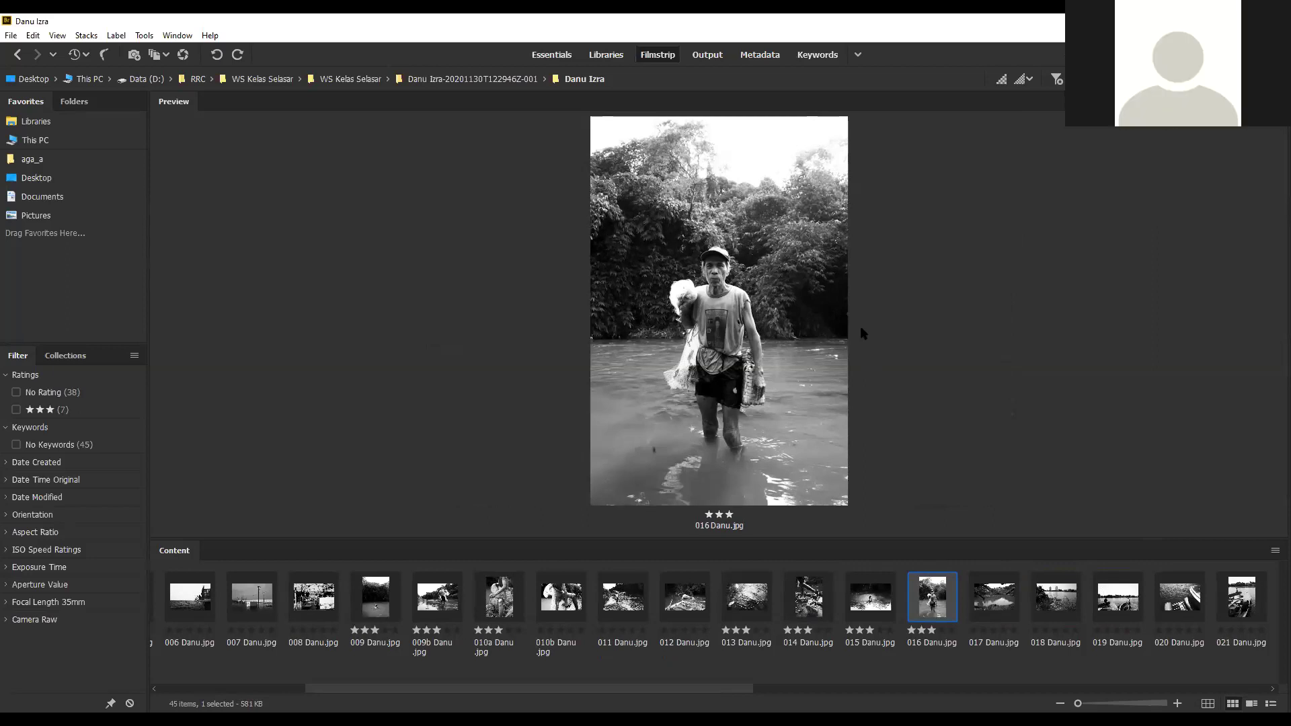
click(999, 604)
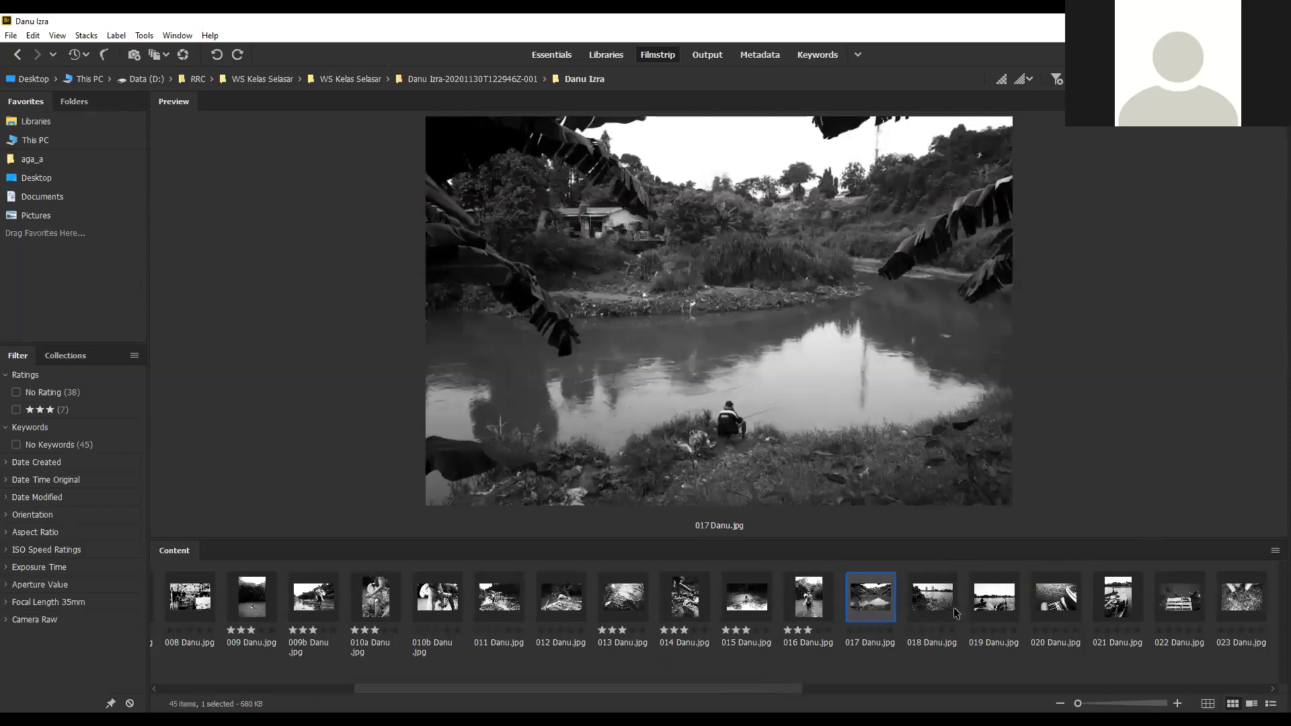
click(938, 604)
key(Left)
click(999, 606)
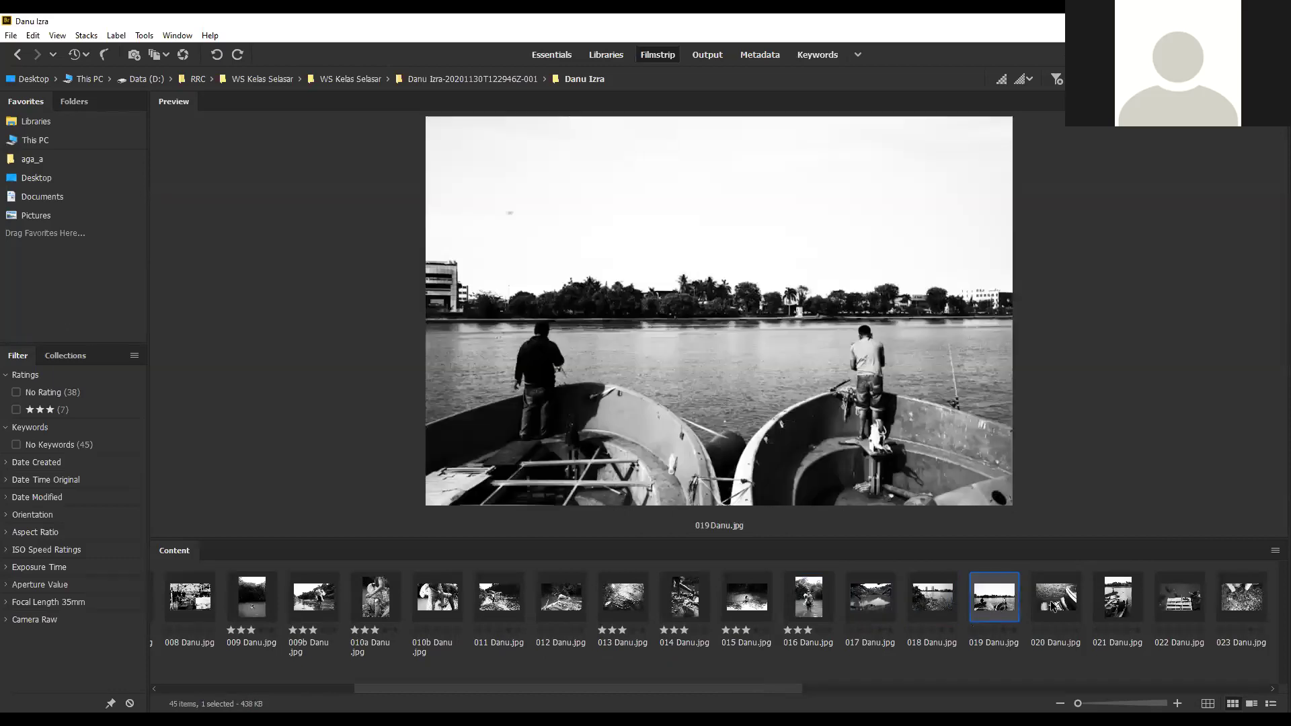
click(1053, 606)
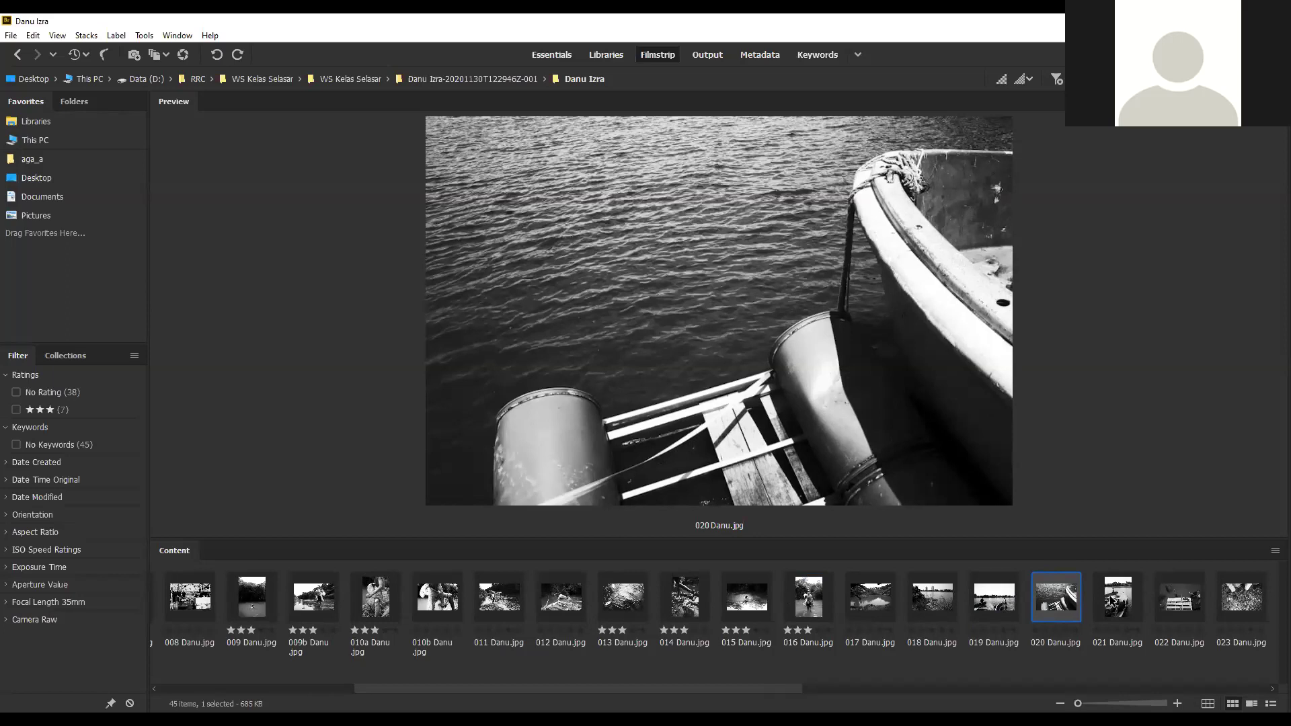
click(1112, 600)
click(1036, 603)
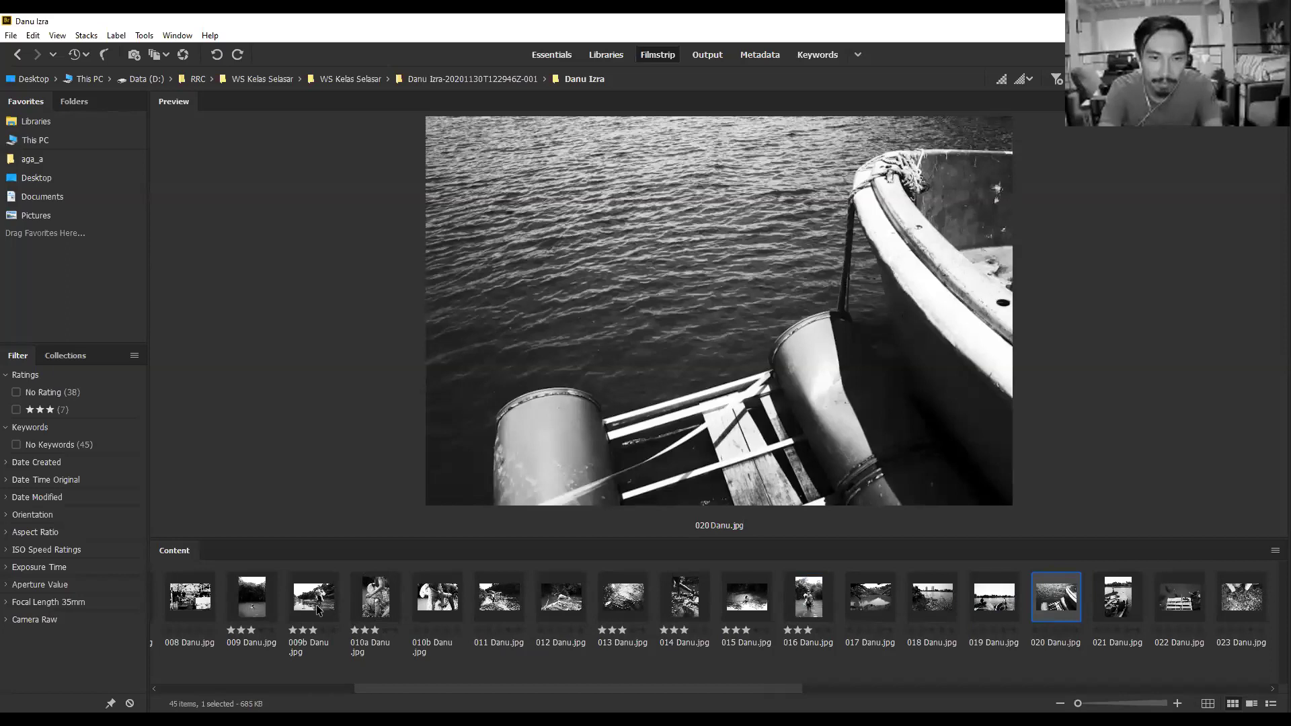
Compare photos 009 and 016 side by side, and view the following photos 017 and 018.
click(257, 592)
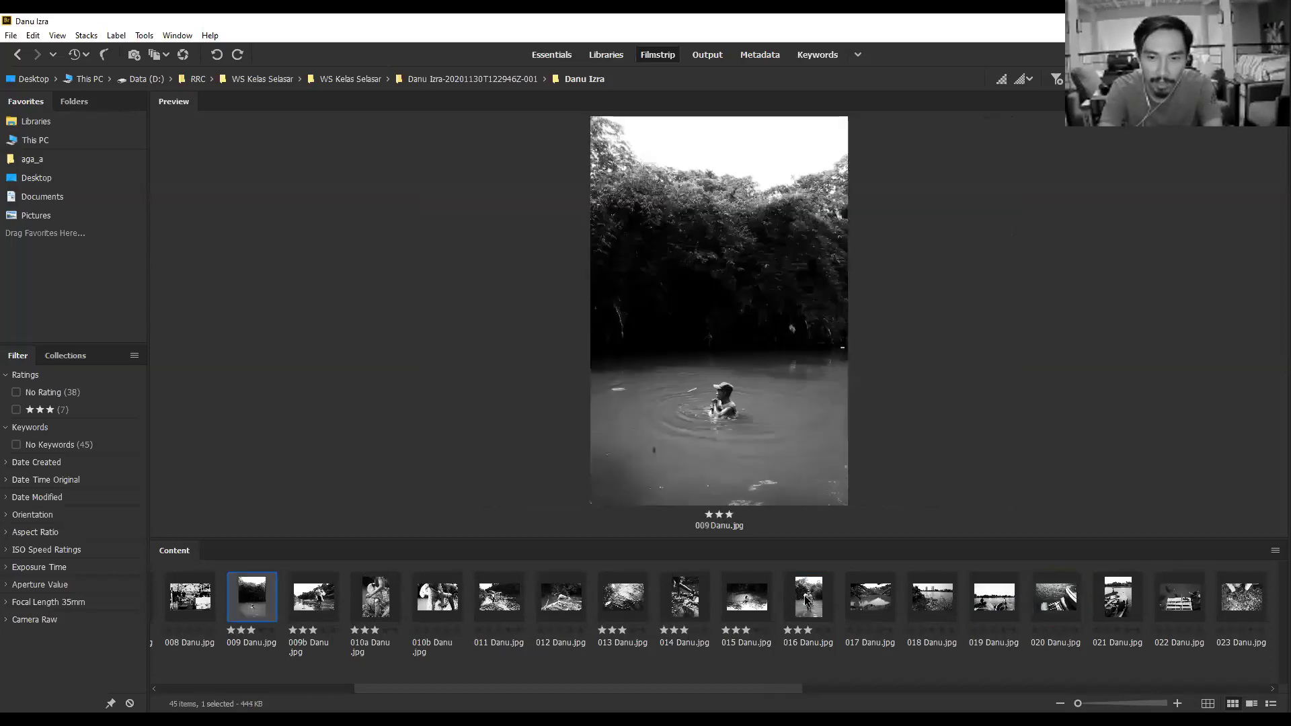
ctrl+click(807, 598)
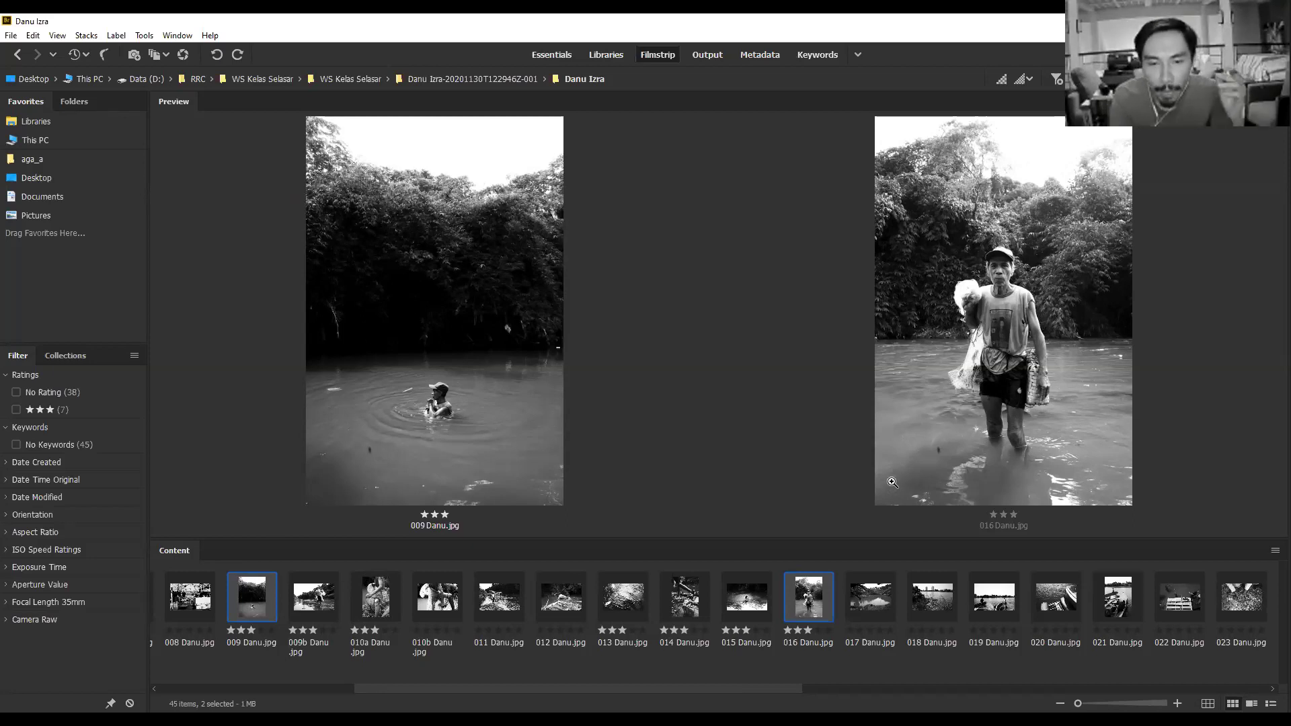
click(865, 592)
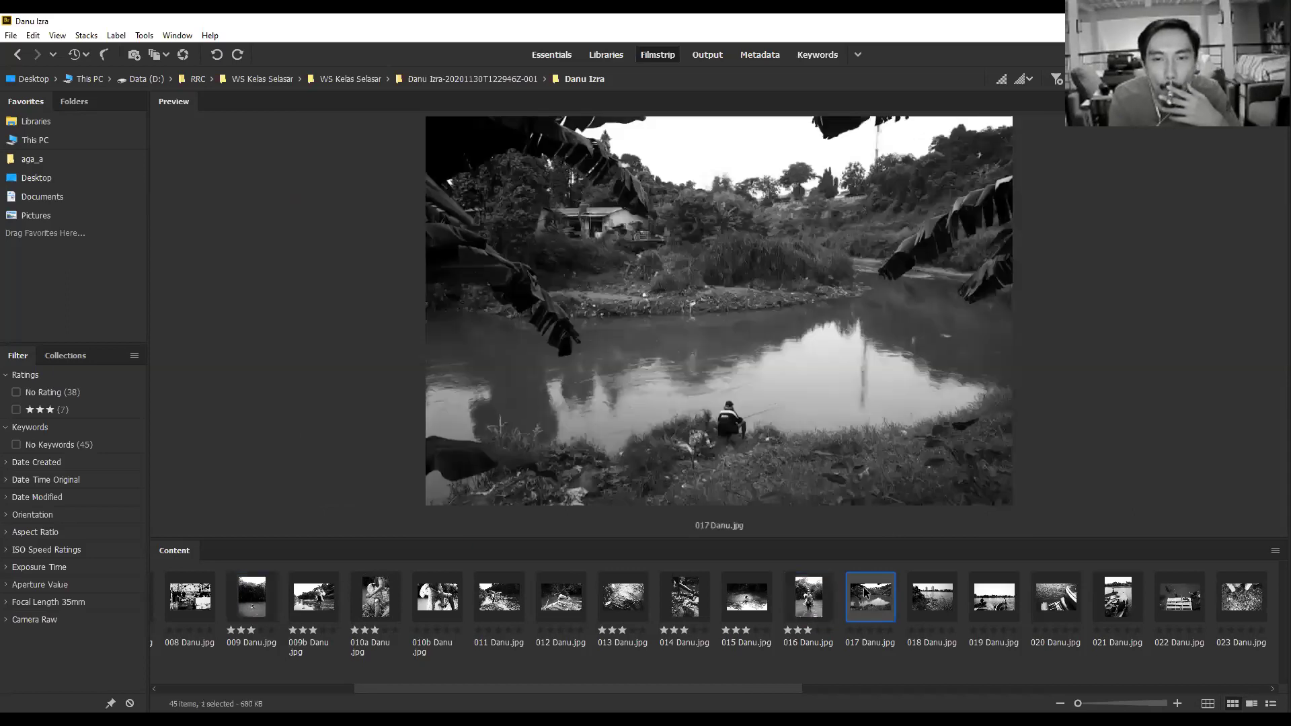
scroll(847, 595, down, 2)
click(801, 593)
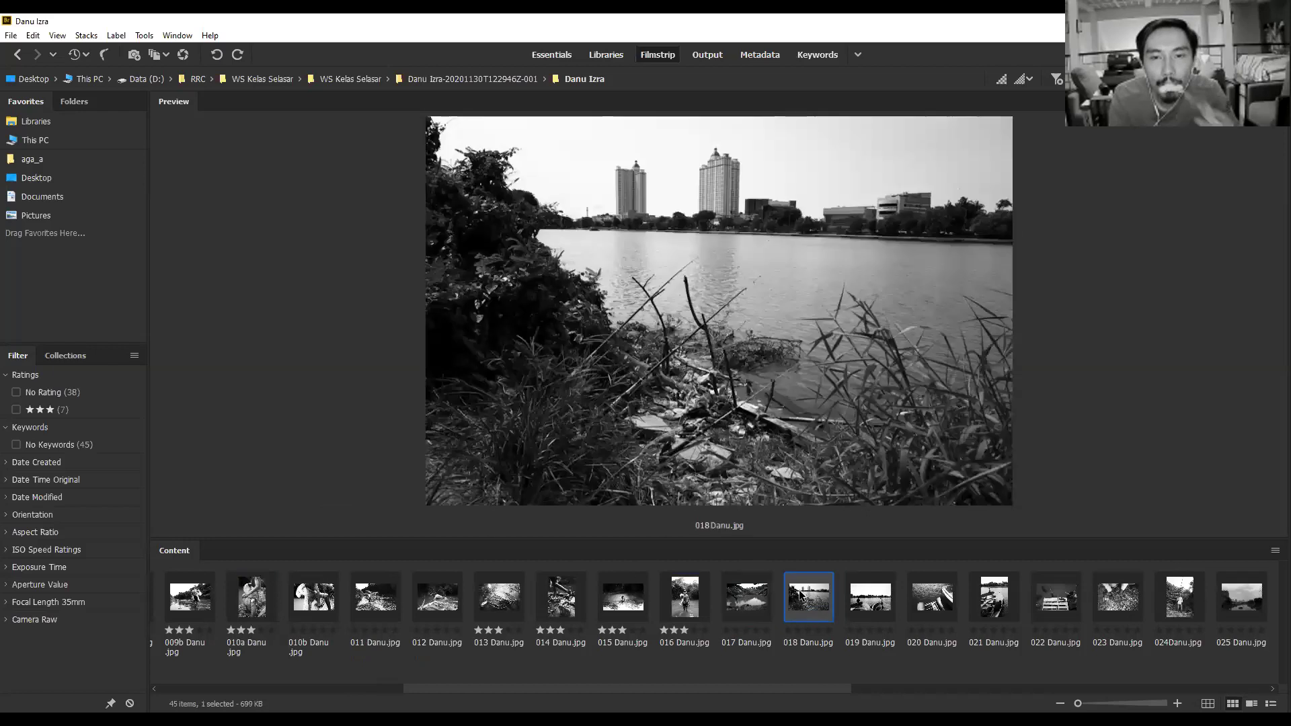
View photo 019, compare opening photos 001 and 002a side by side, and check photo 002b before returning to photo 001.
click(846, 591)
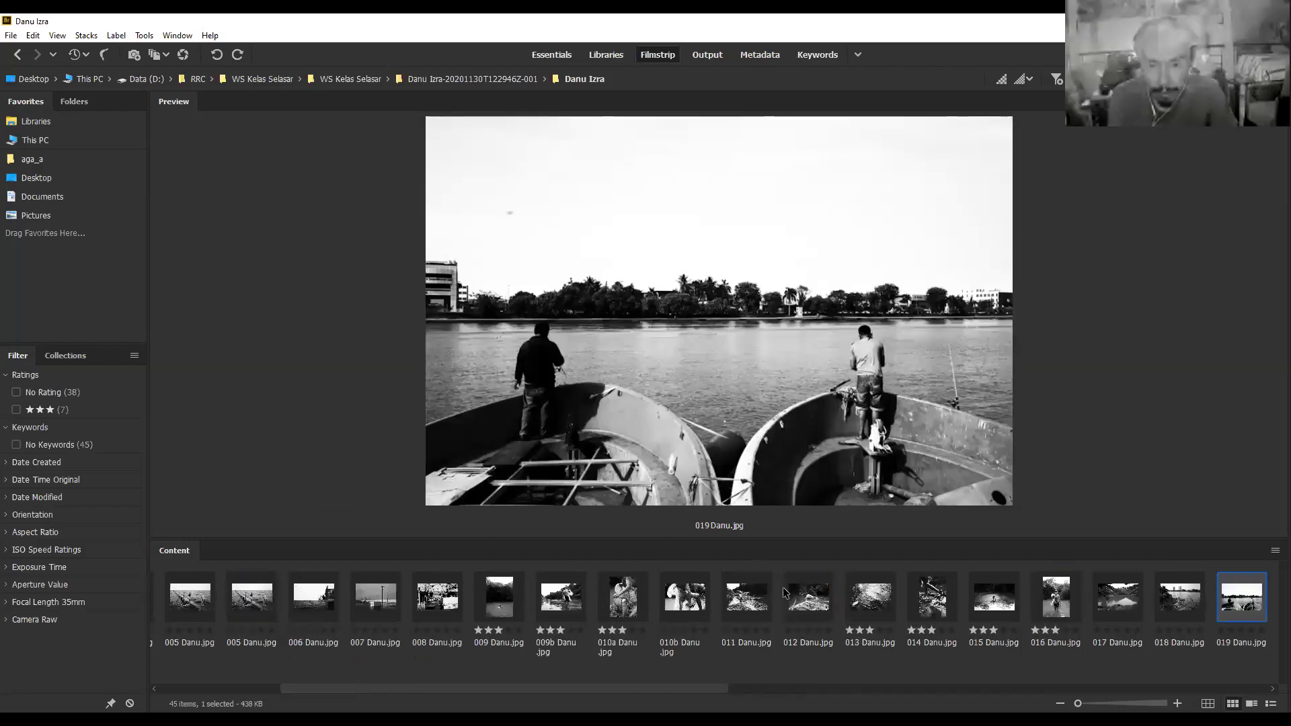
scroll(471, 597, up, 10)
click(186, 597)
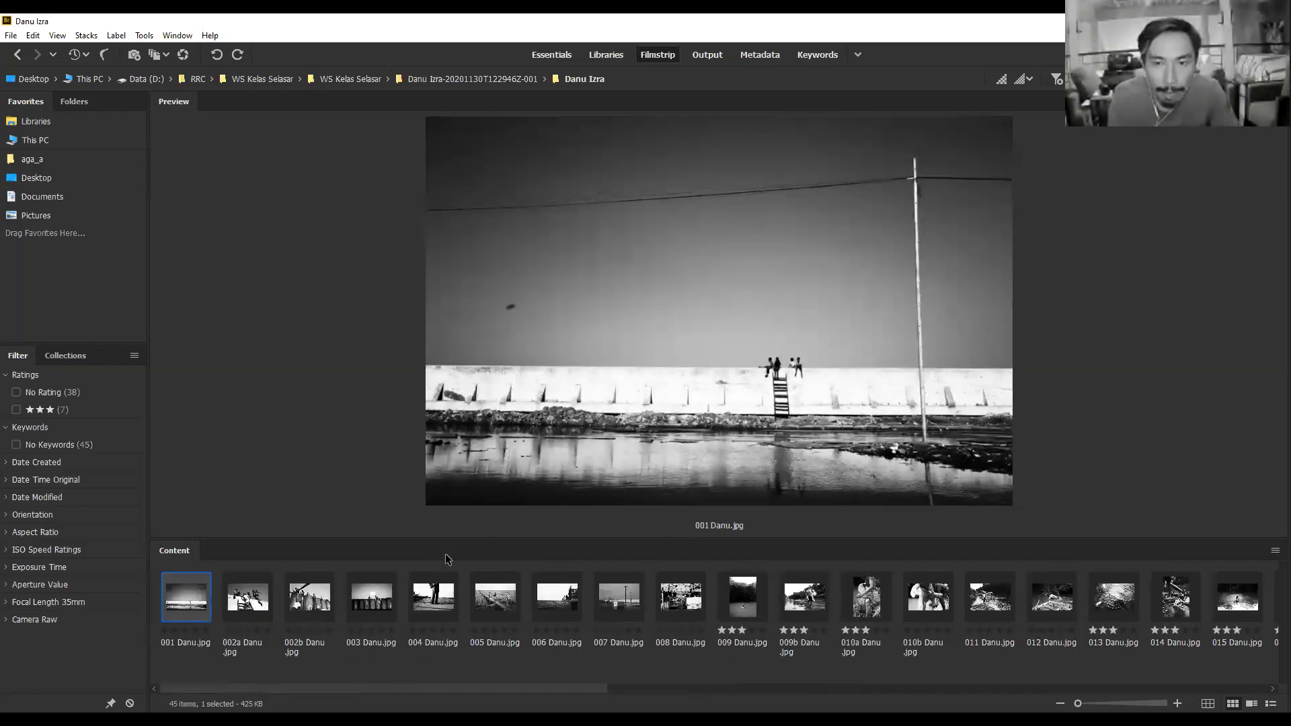
key(Right)
key(Left)
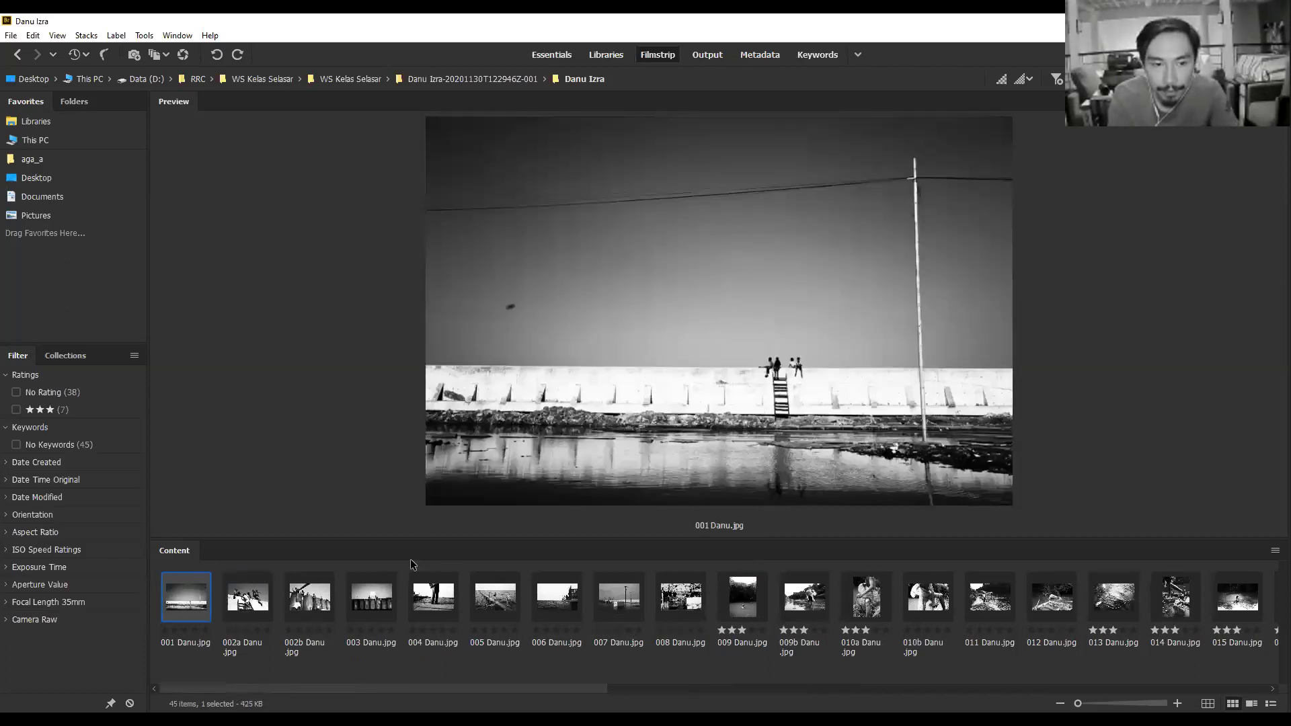
ctrl+click(259, 594)
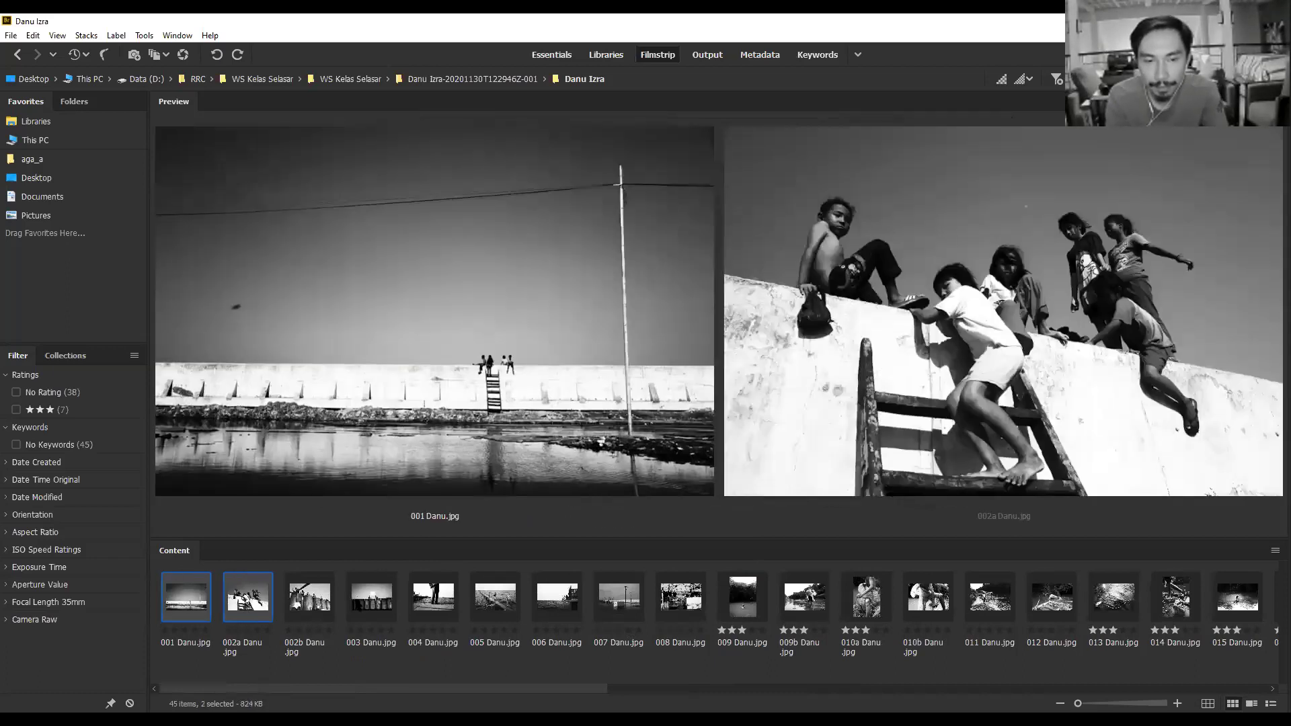
click(321, 603)
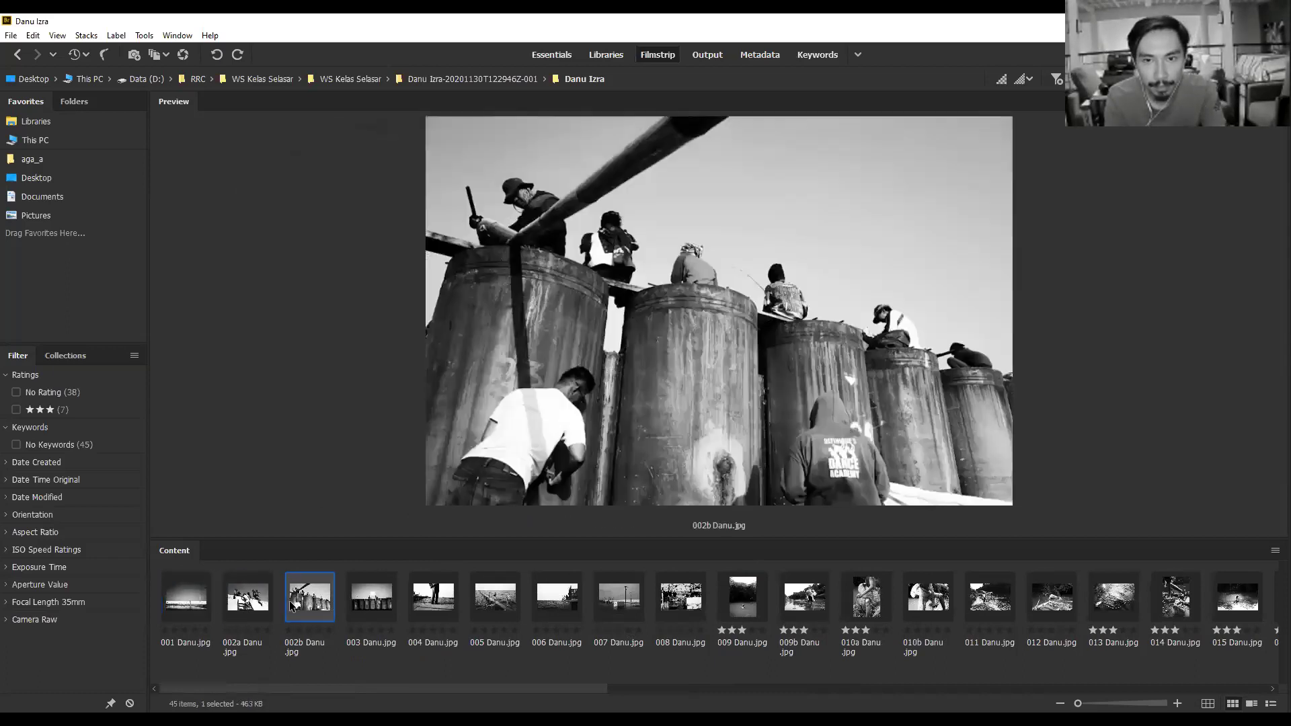
click(192, 600)
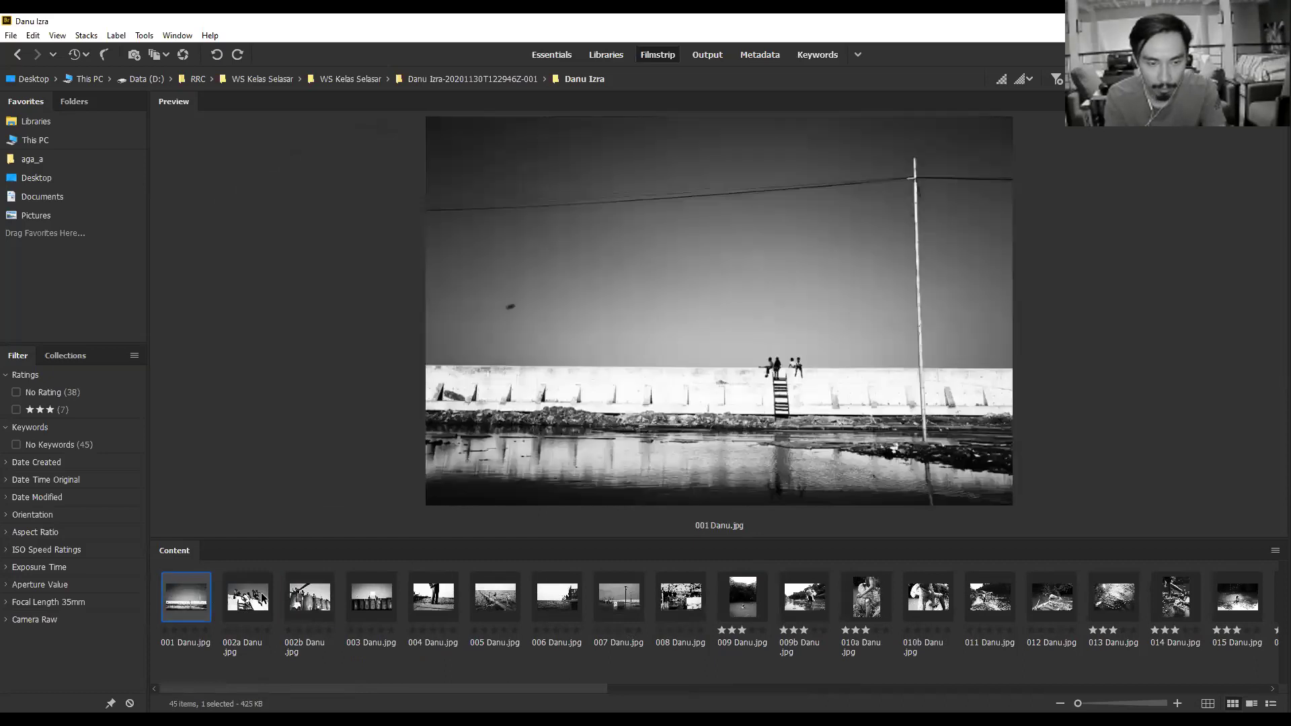
Give all the opening photos from 001 through 008 a three-star rating.
click(696, 603)
click(618, 600)
click(697, 603)
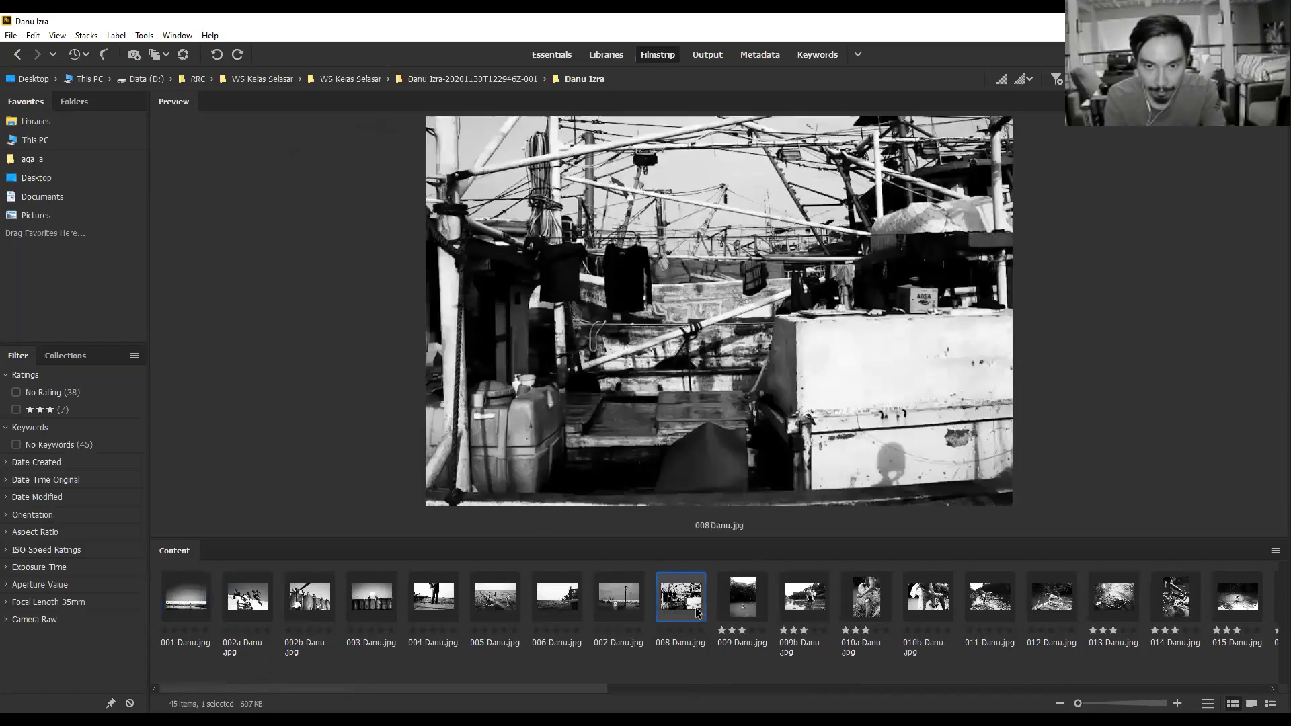
shift+click(186, 600)
key(ctrl+3)
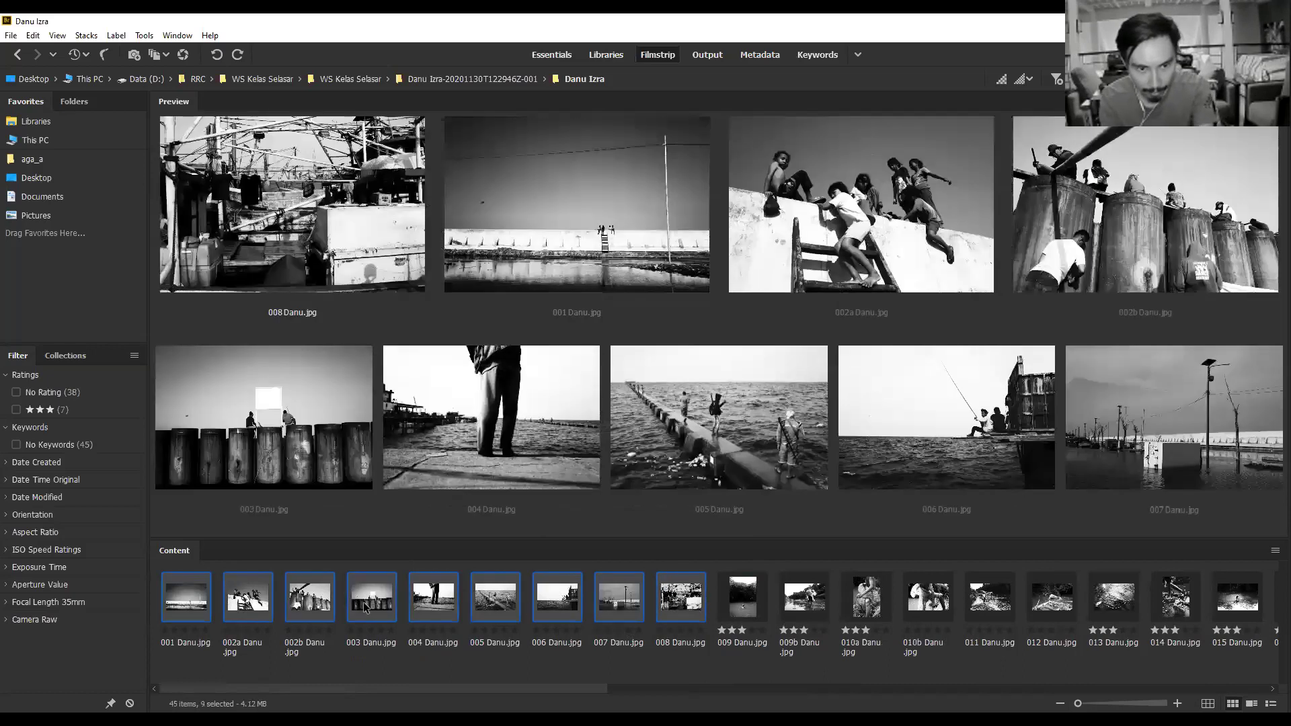
Review the unrated waterside photos from 017 to 019, and return to photo 017.
scroll(697, 634, right, 5)
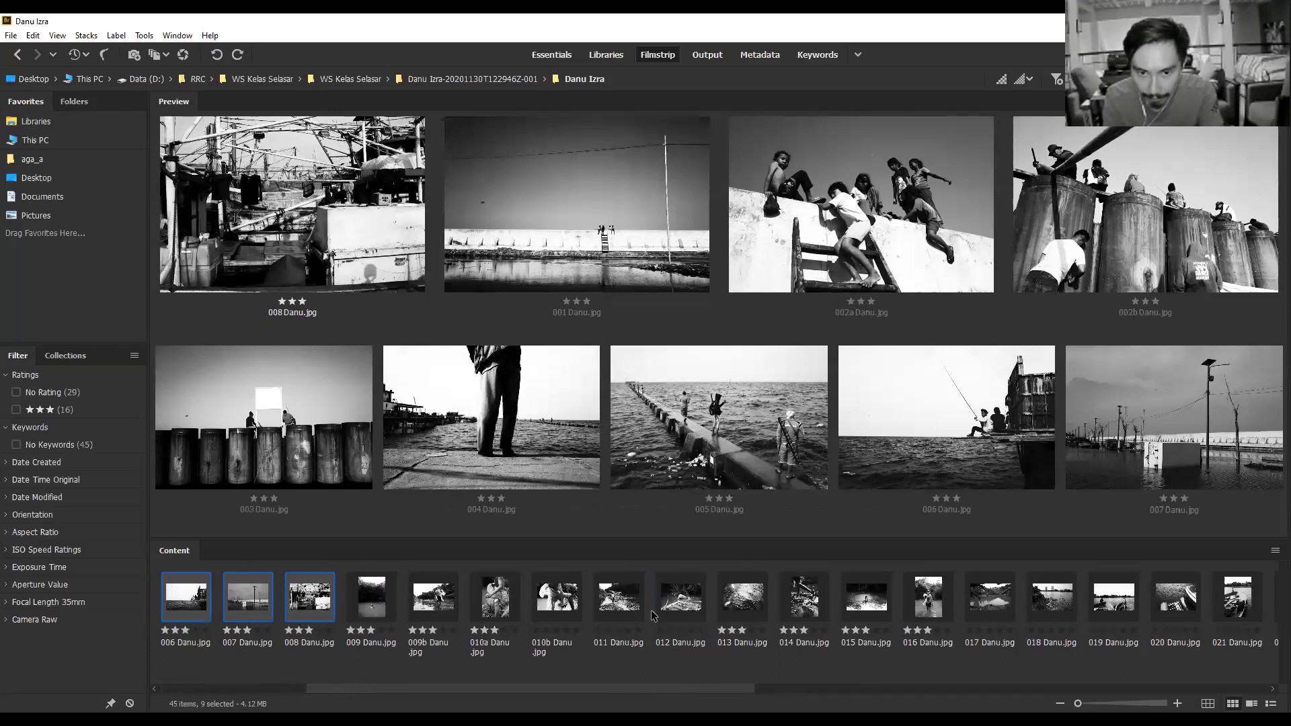
click(983, 612)
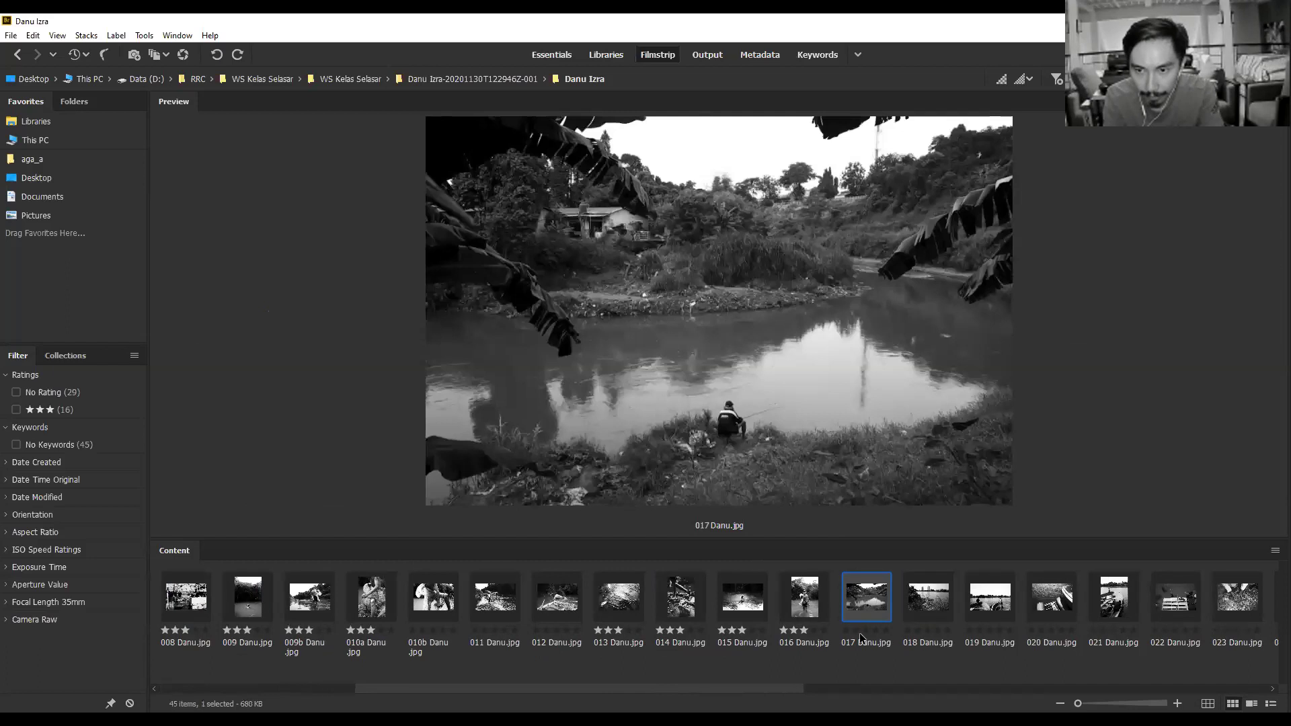
click(1001, 601)
key(Left)
key(Left)
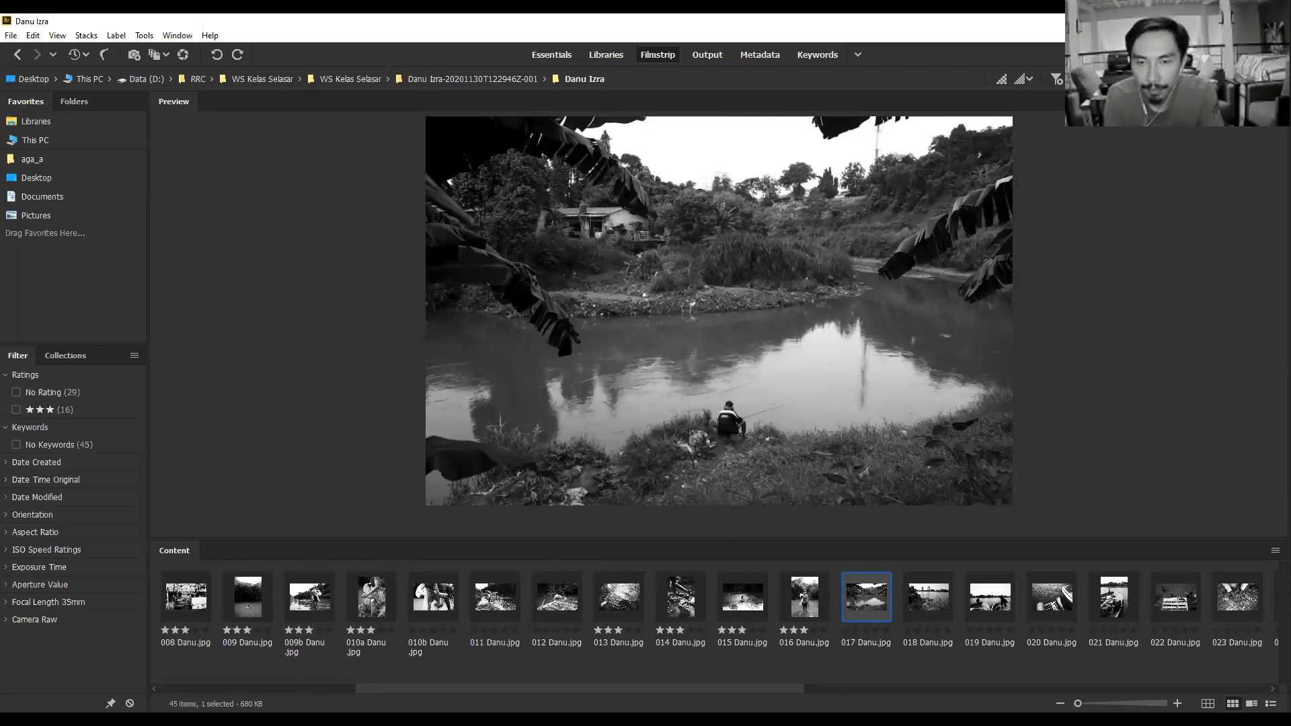
scroll(823, 623, right, 2)
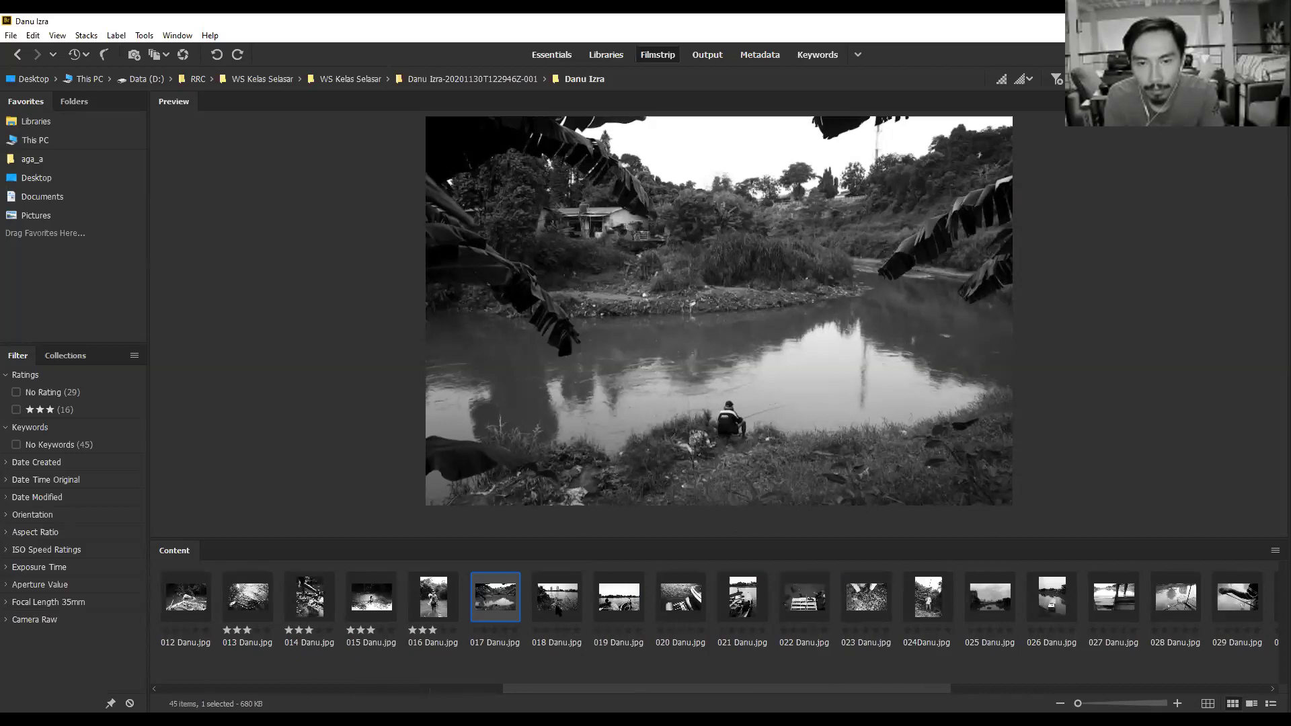
click(558, 602)
click(607, 597)
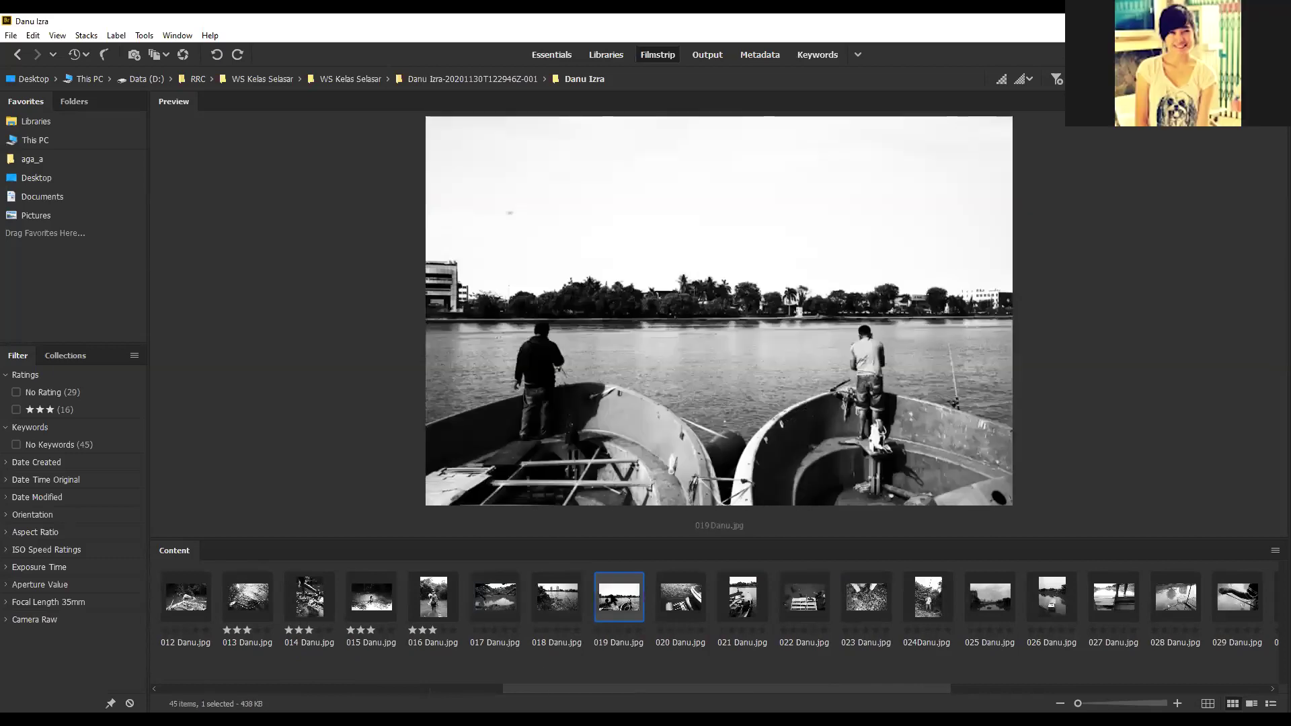
click(511, 598)
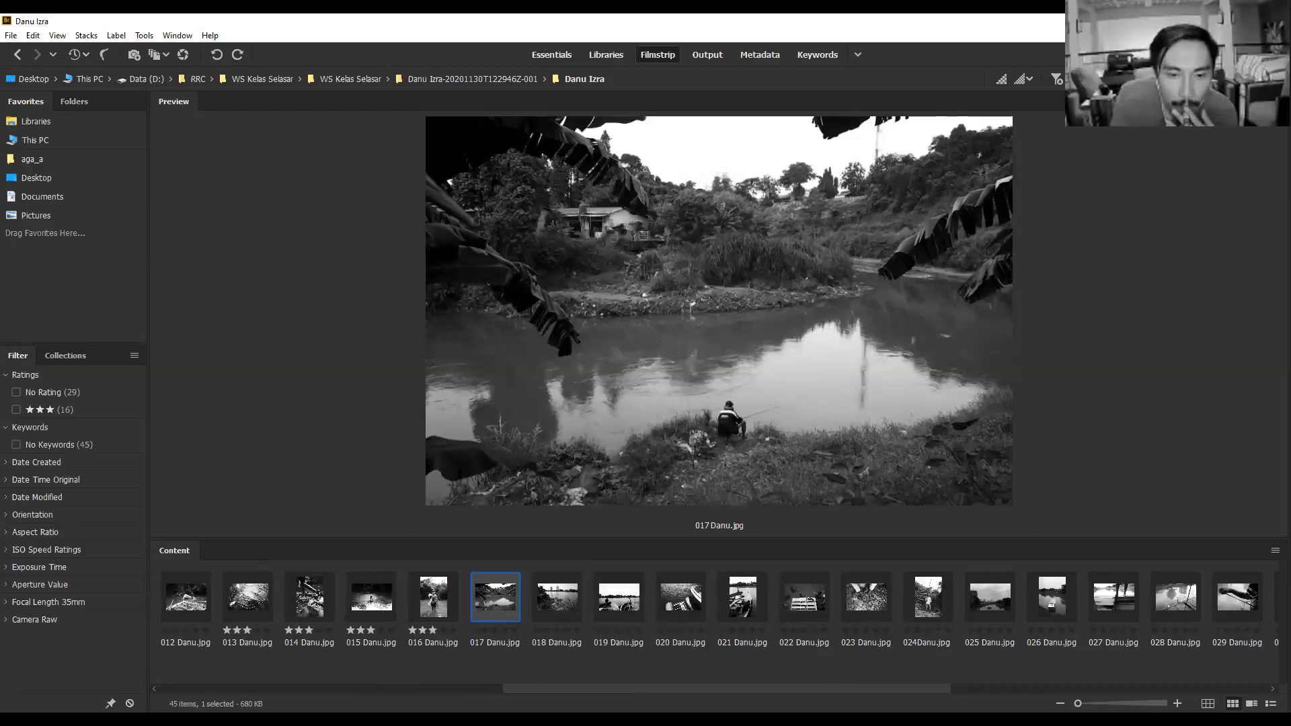
Review photos 017 to 021 in the preview, comparing the riverbank shots with the boat shots.
click(1014, 372)
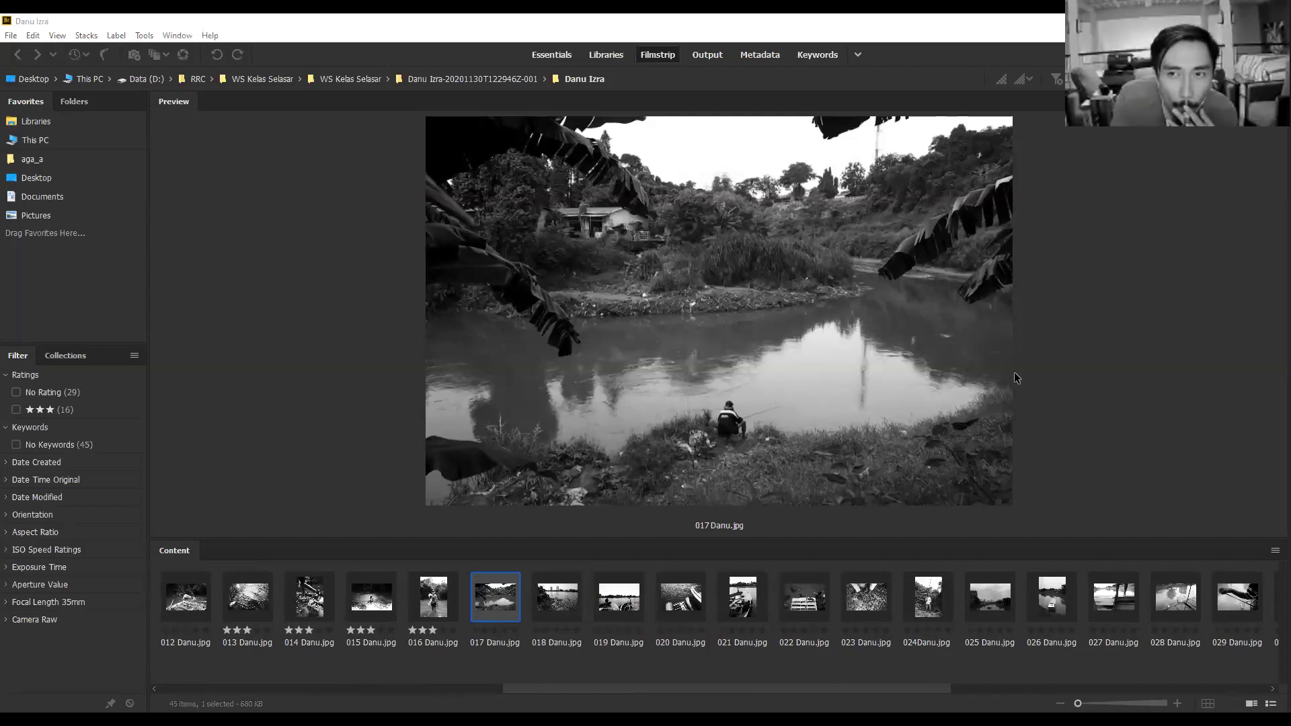
click(679, 597)
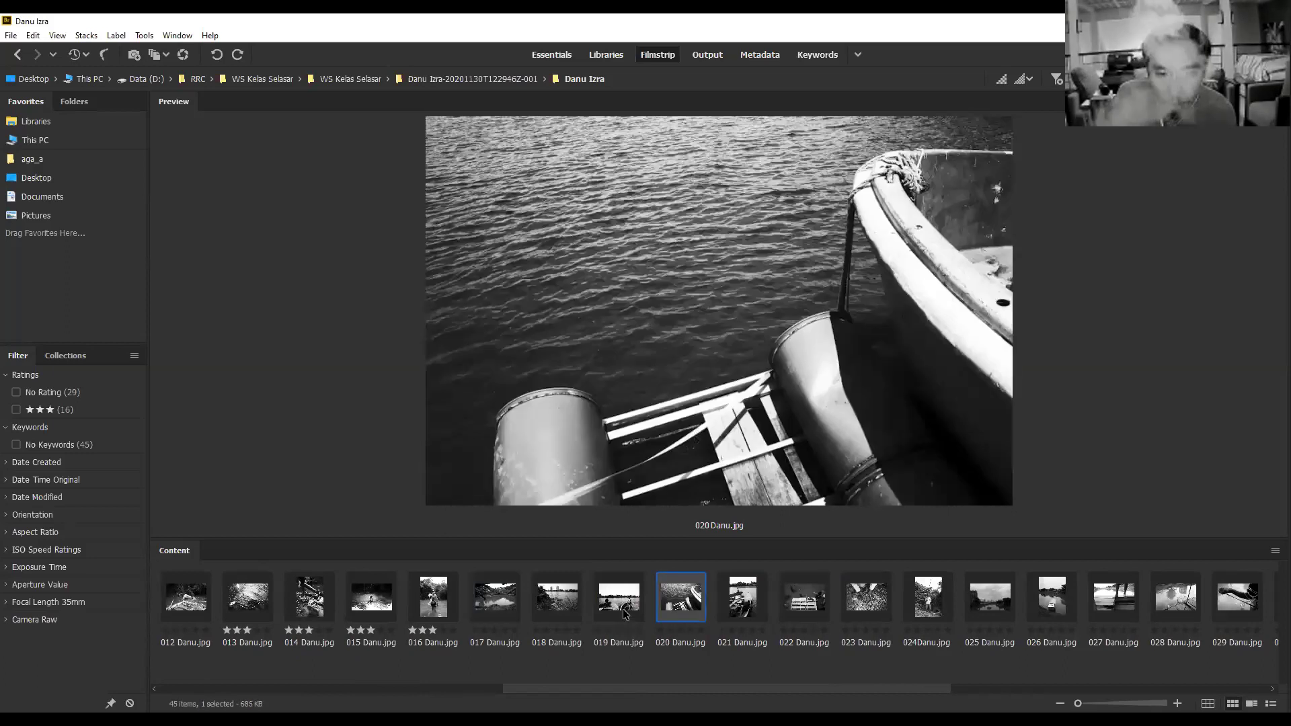
click(607, 598)
click(557, 597)
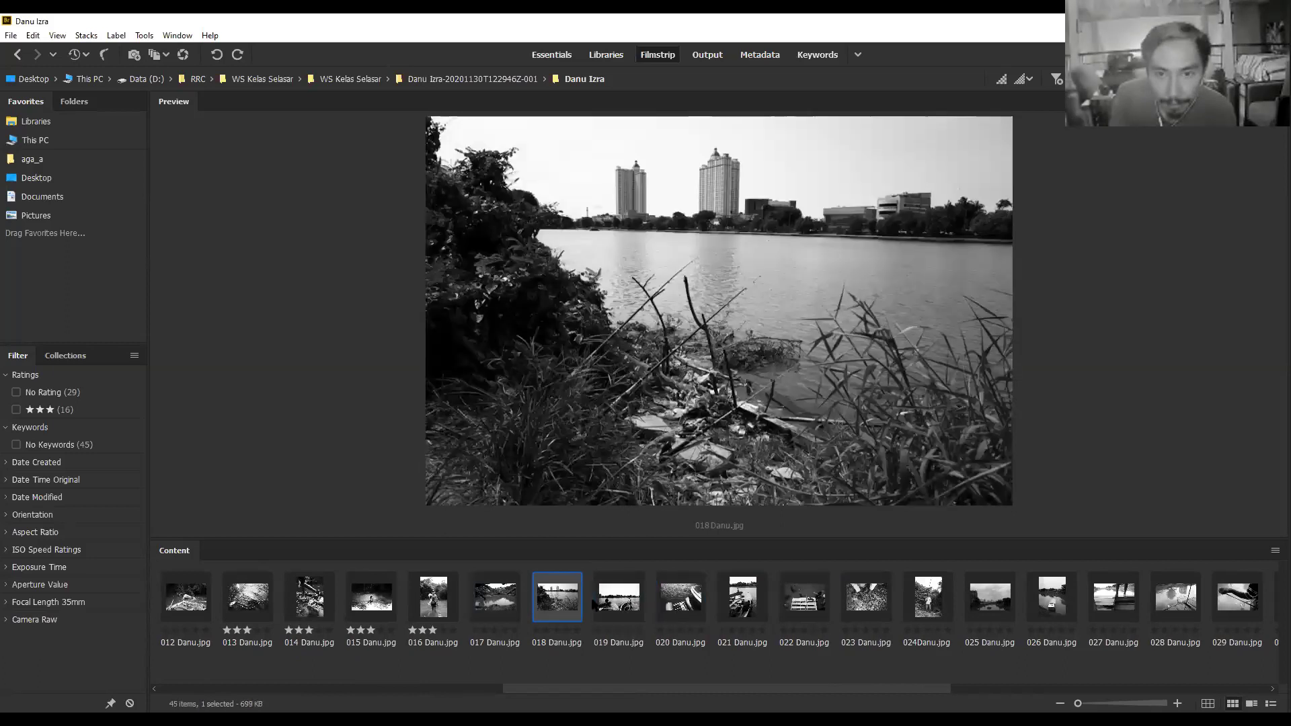
key(ctrl+shift+a)
click(615, 586)
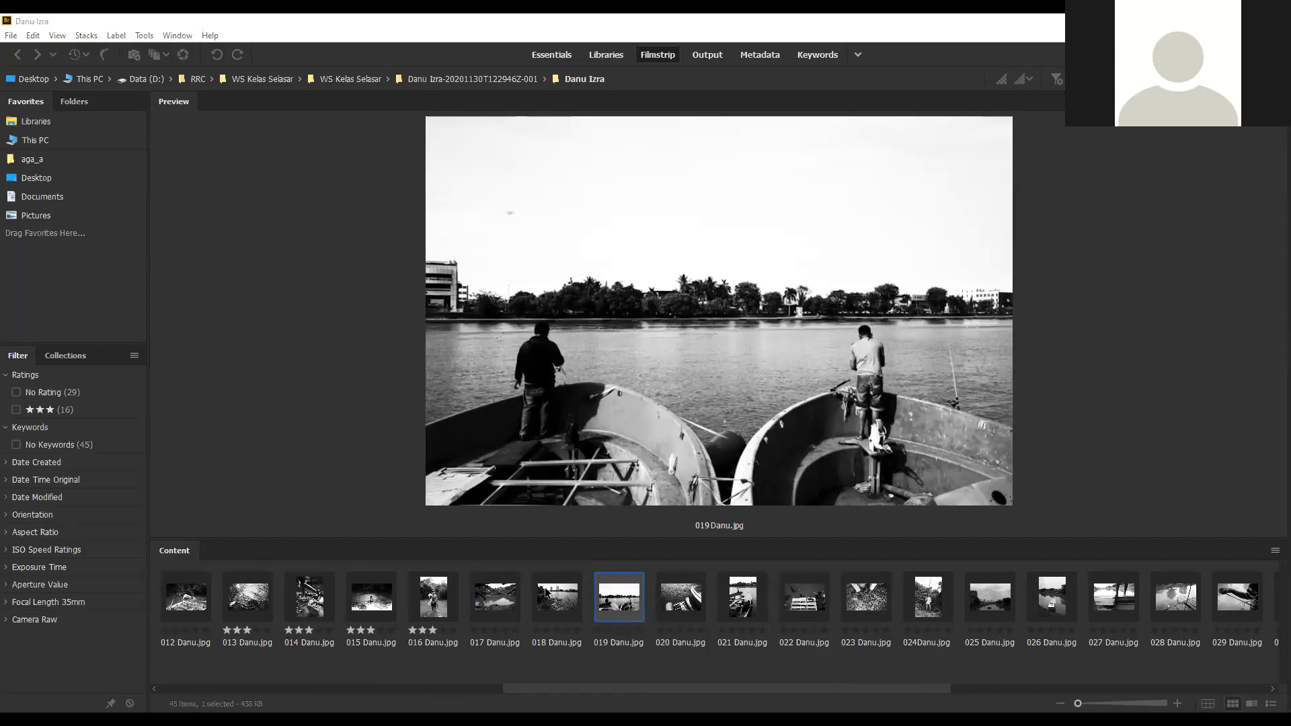
click(556, 599)
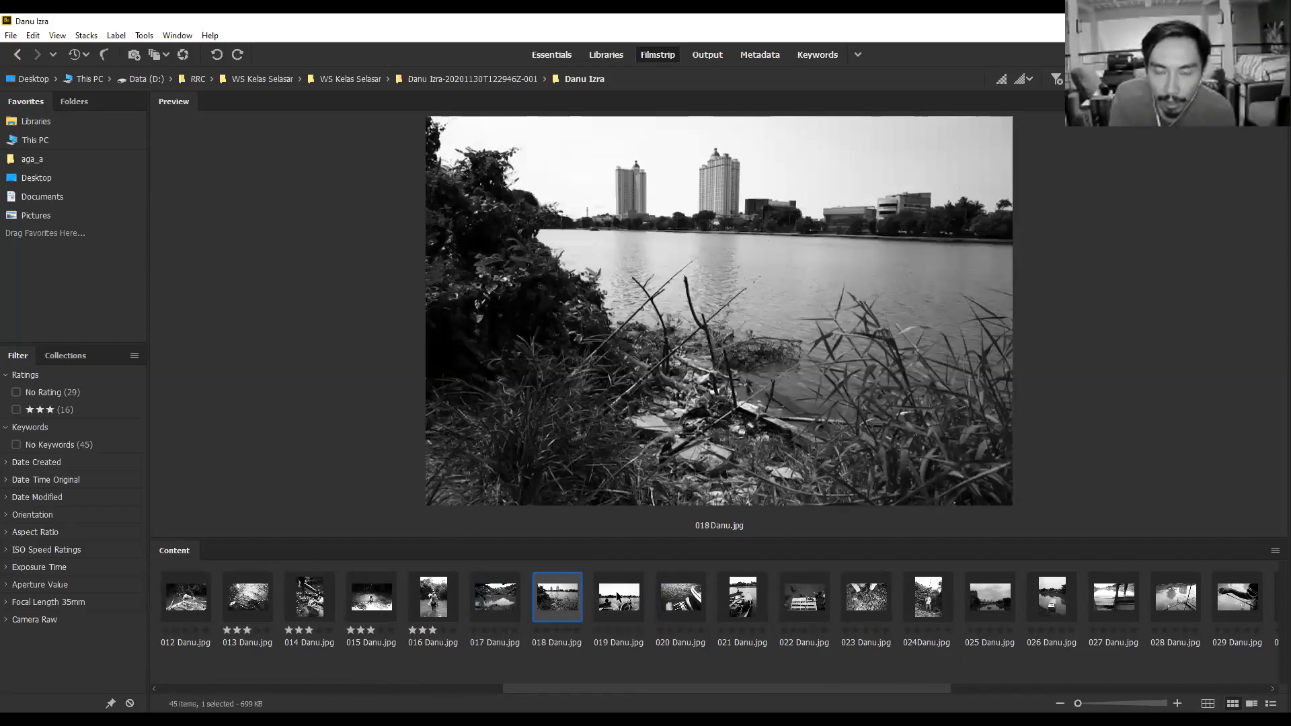
key(Right)
key(Right)
key(Right)
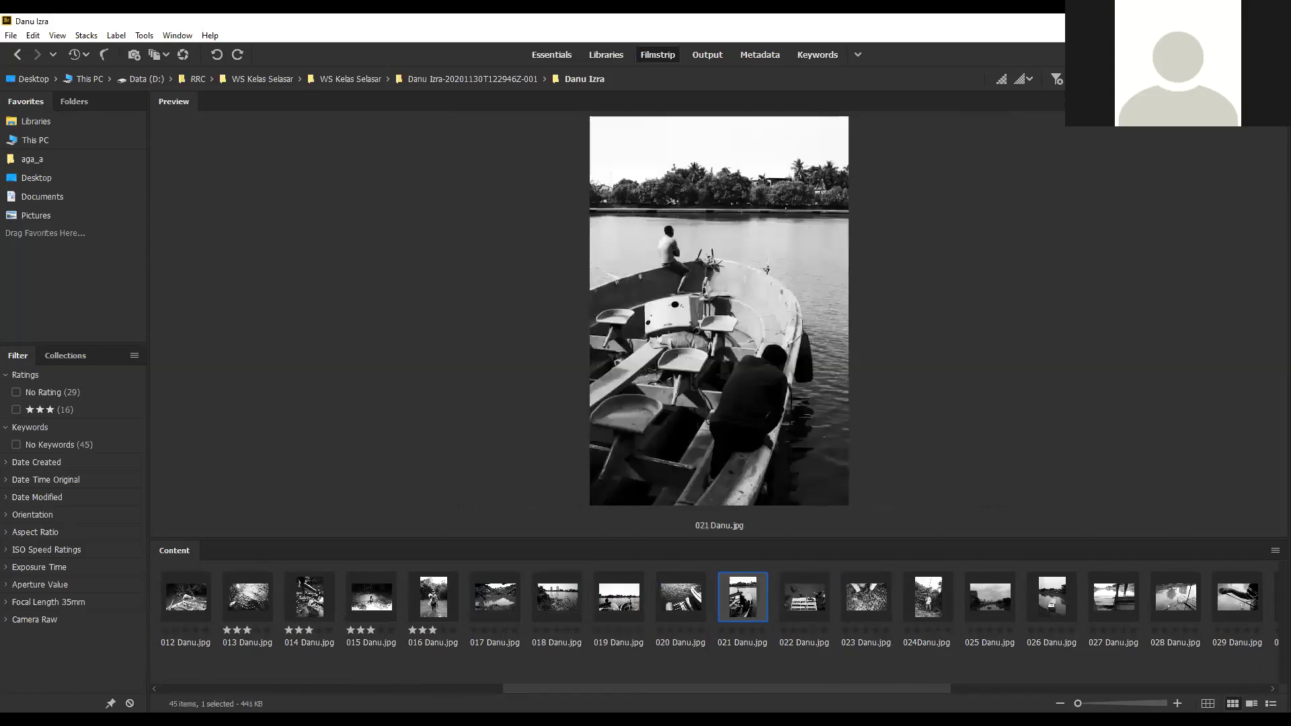
Review photos 019 and 021 to 026 in the preview, and go back to the riverside view in photo 017.
click(606, 610)
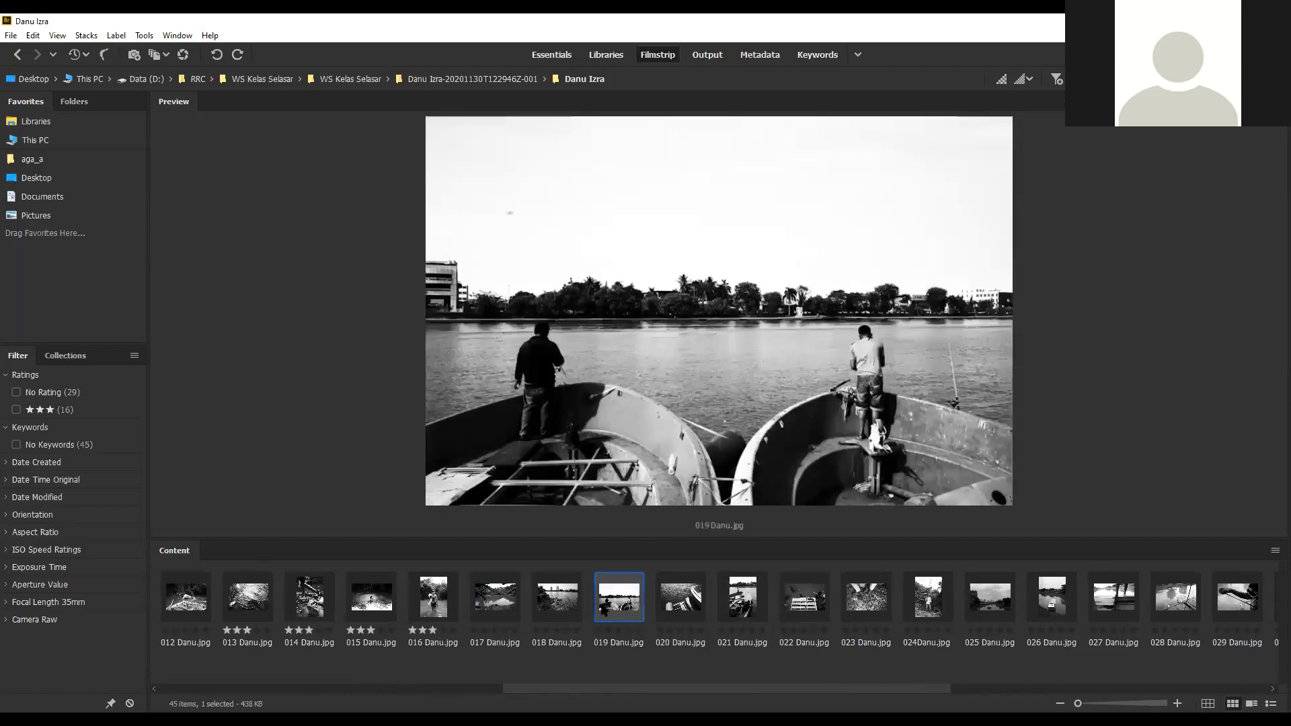
click(746, 608)
click(819, 605)
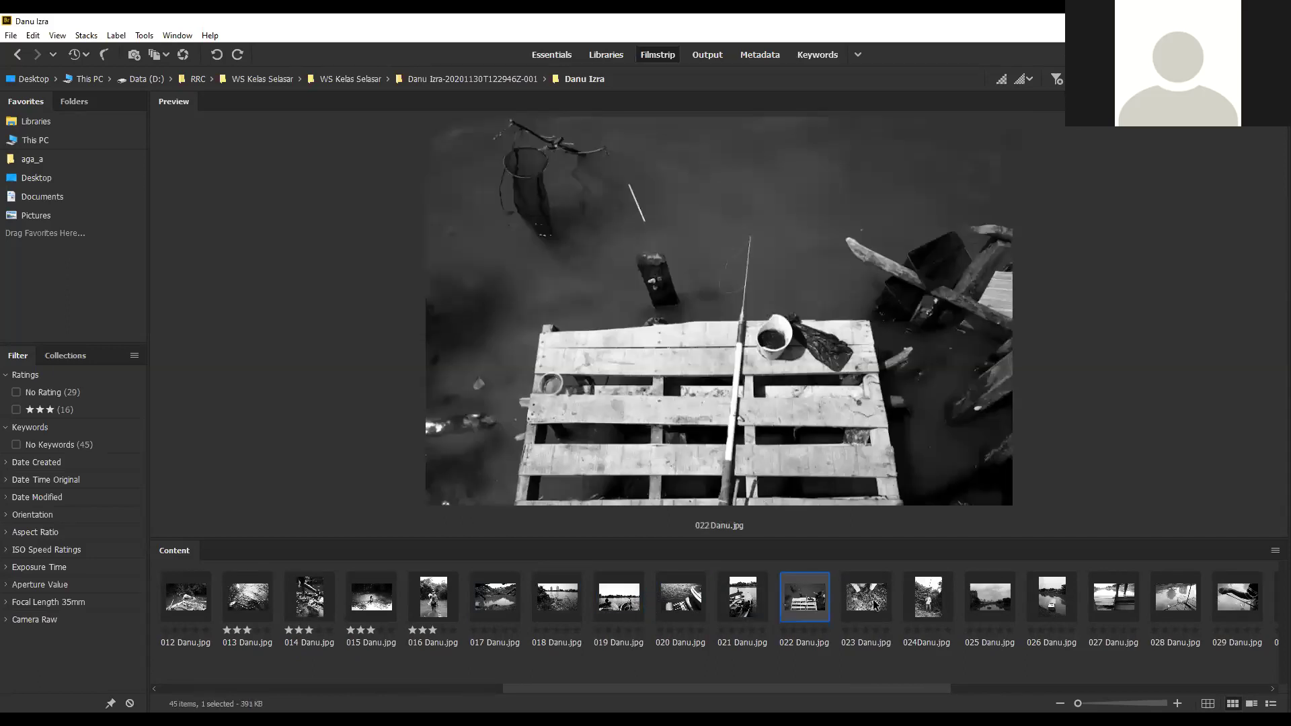
click(878, 605)
click(927, 608)
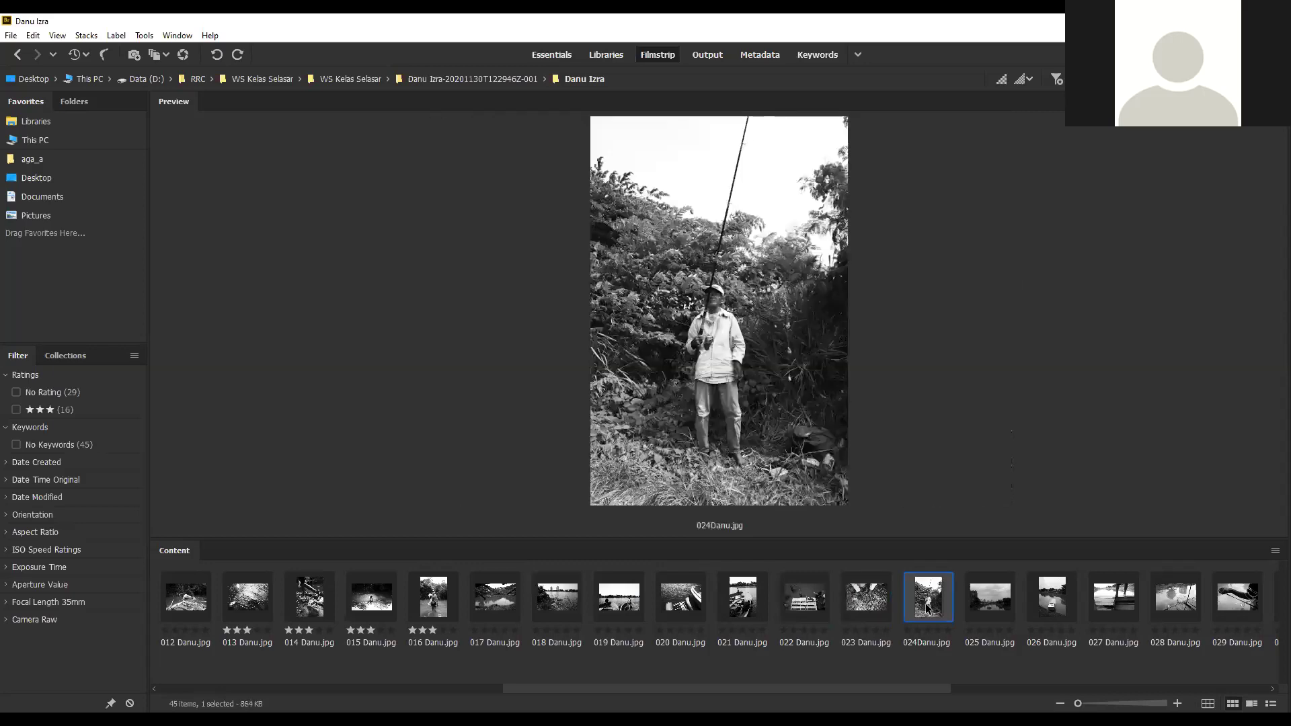
click(995, 605)
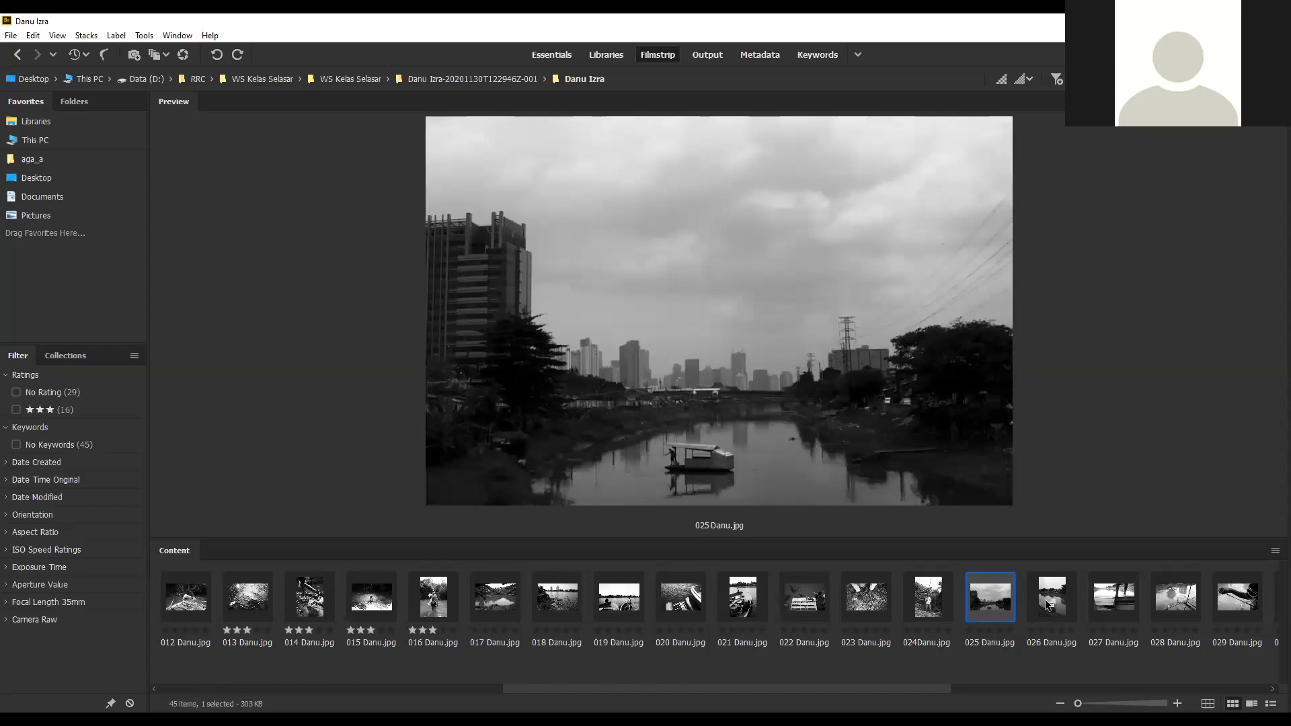
click(1047, 605)
click(1001, 606)
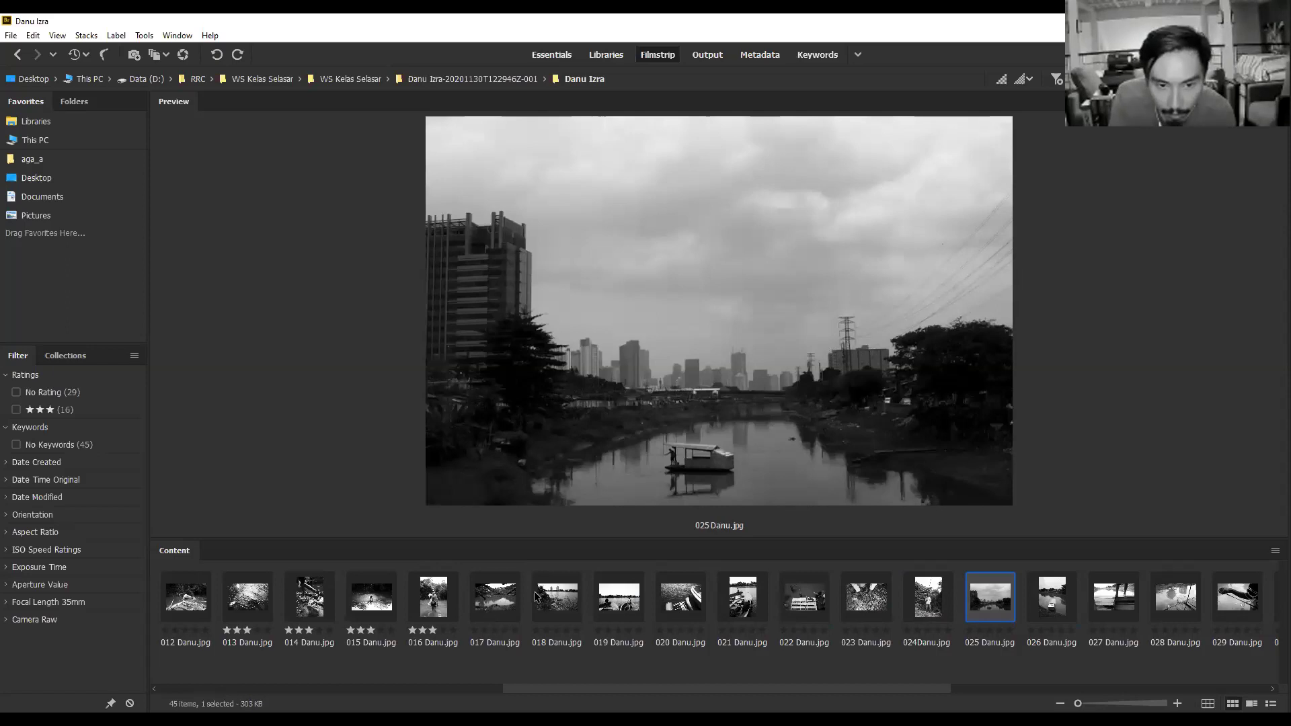
click(495, 605)
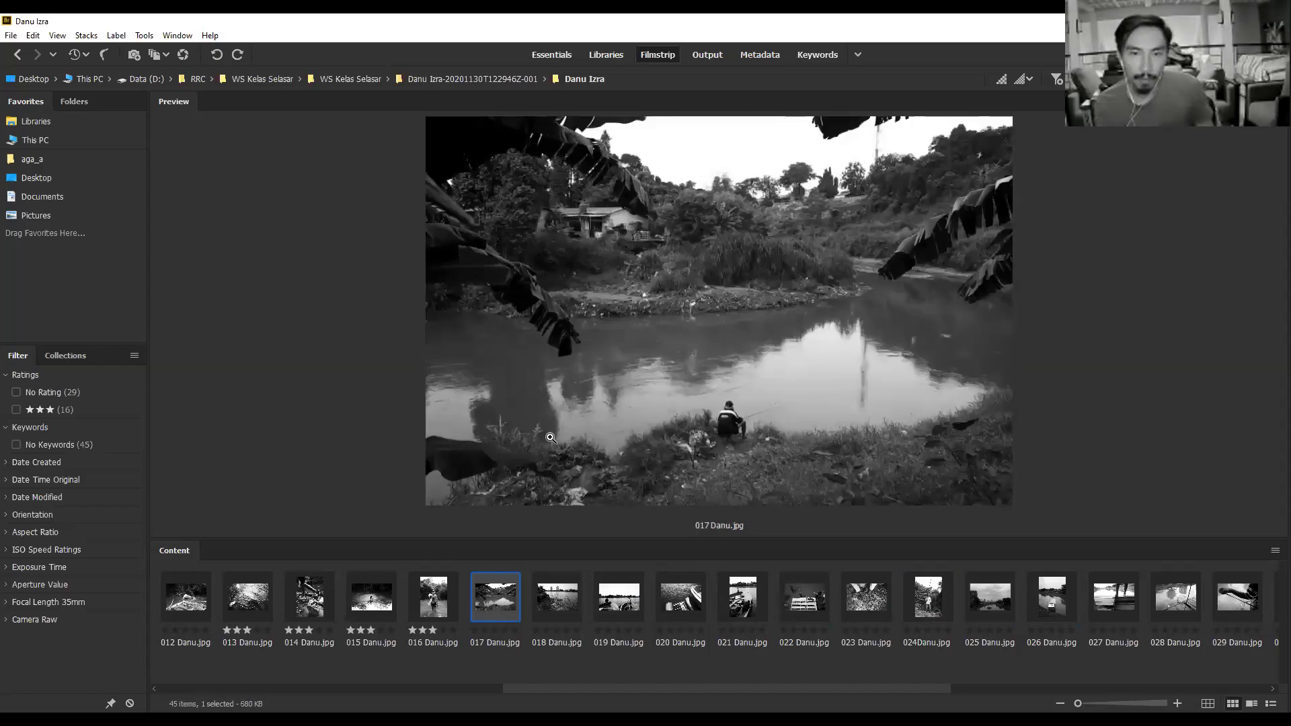
Select photos 018 to 024 except 021 and rate them three stars.
click(565, 595)
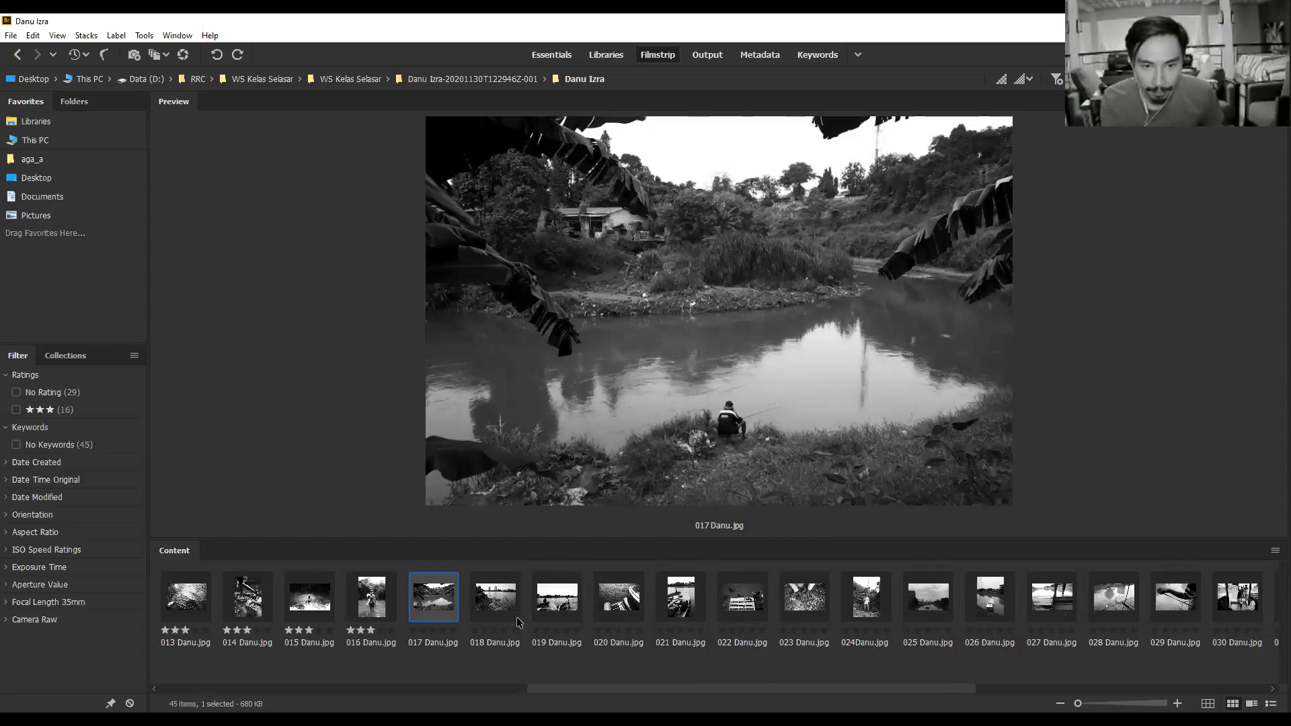
shift+click(933, 604)
ctrl+click(933, 604)
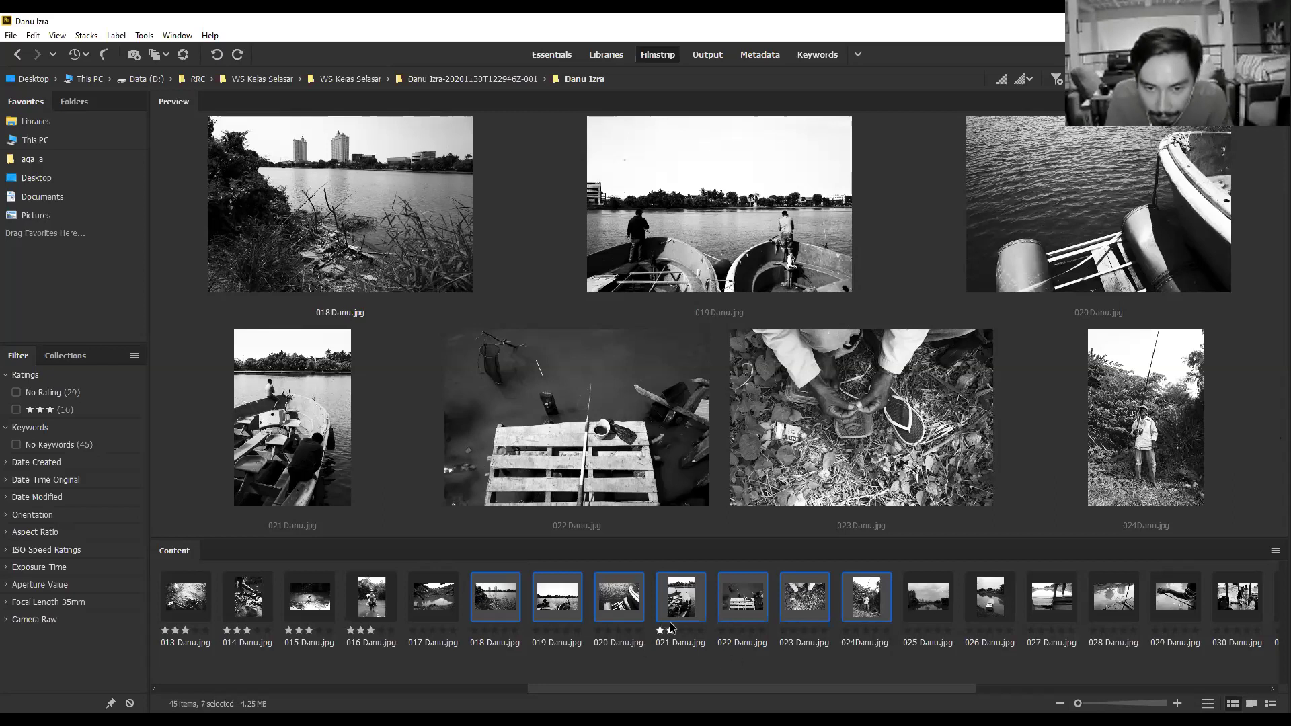
ctrl+click(693, 605)
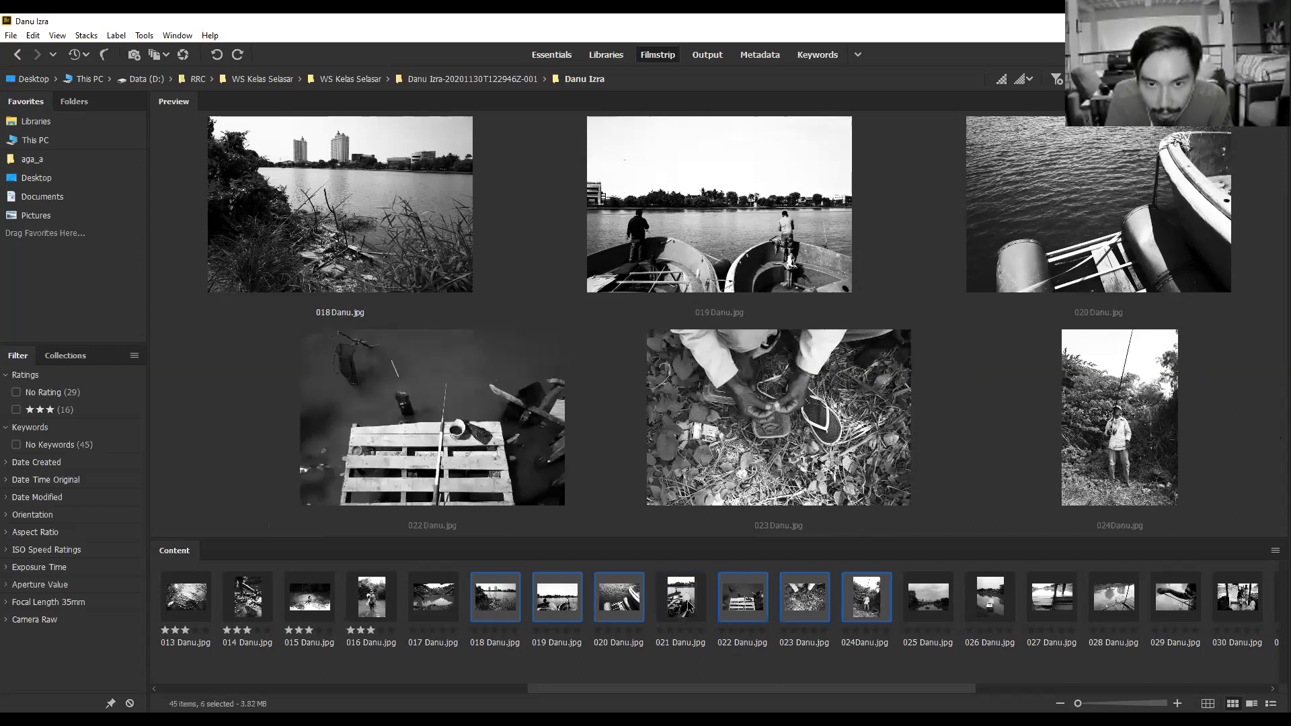
key(ctrl+3)
Compare photo 025 with photo 026 and rate photo 025 three stars.
click(922, 611)
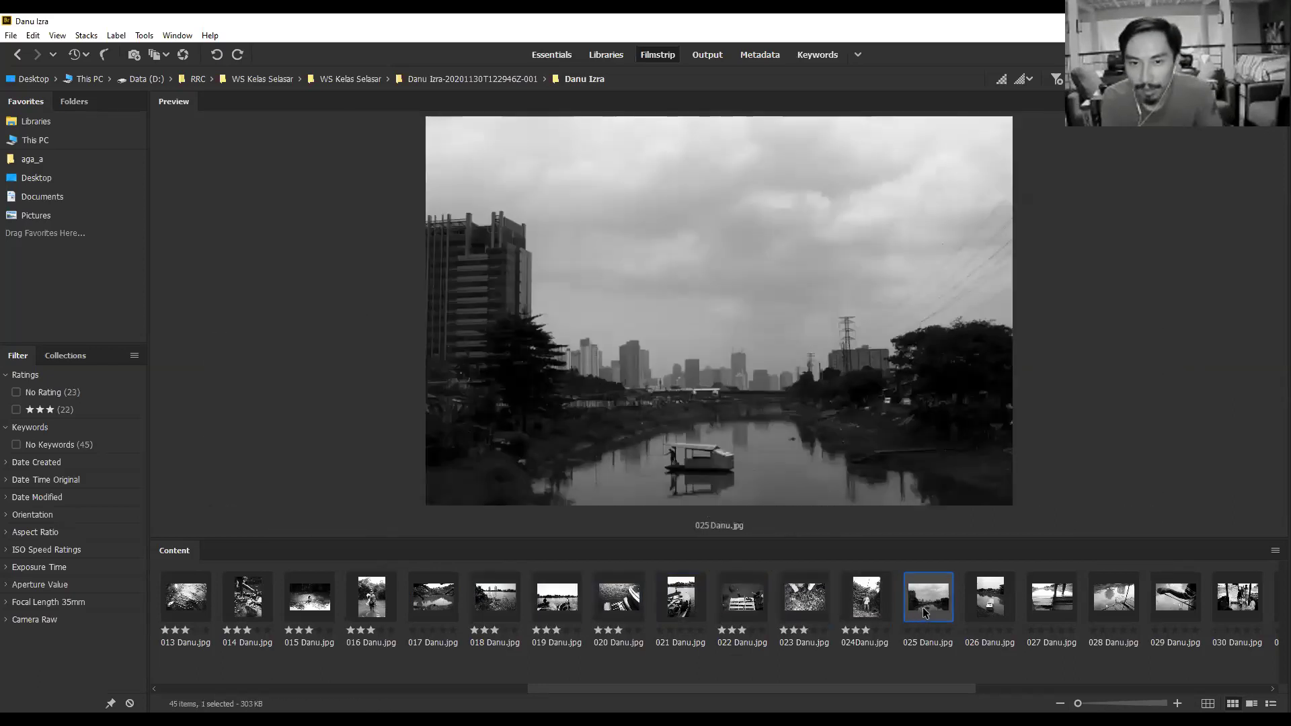
scroll(924, 612, down, 5)
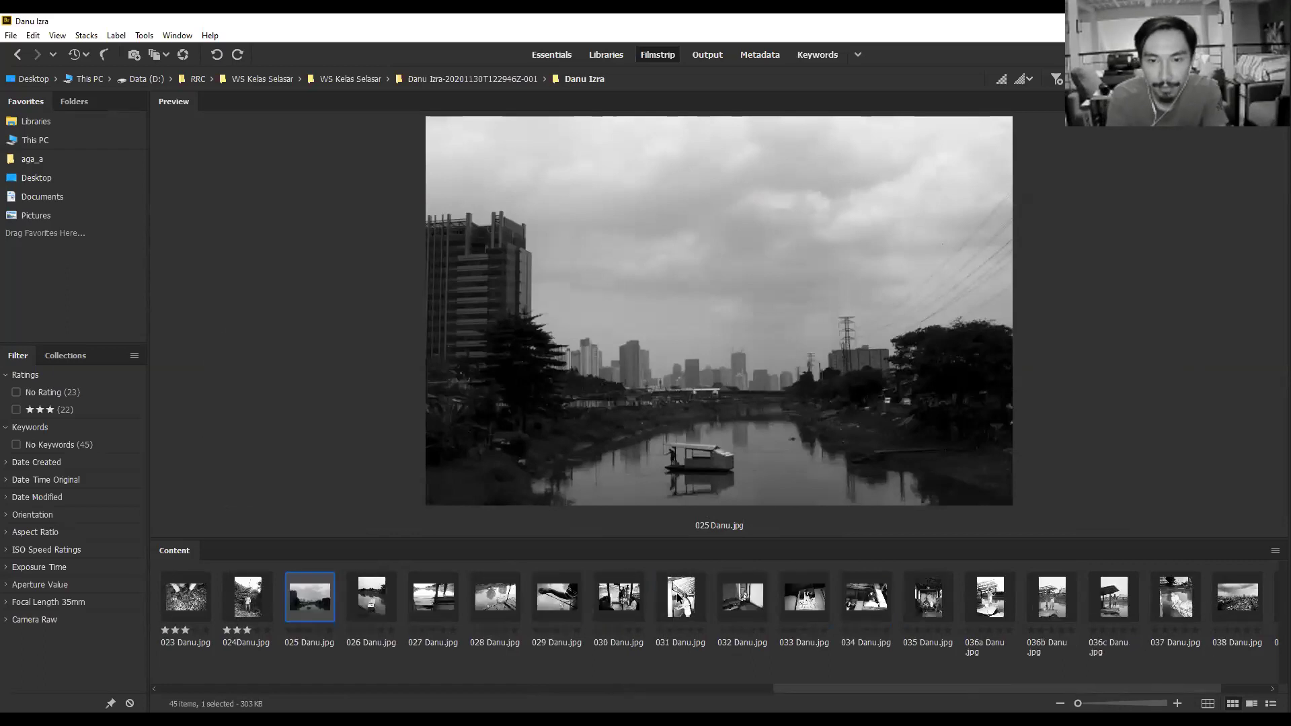
key(Right)
key(Left)
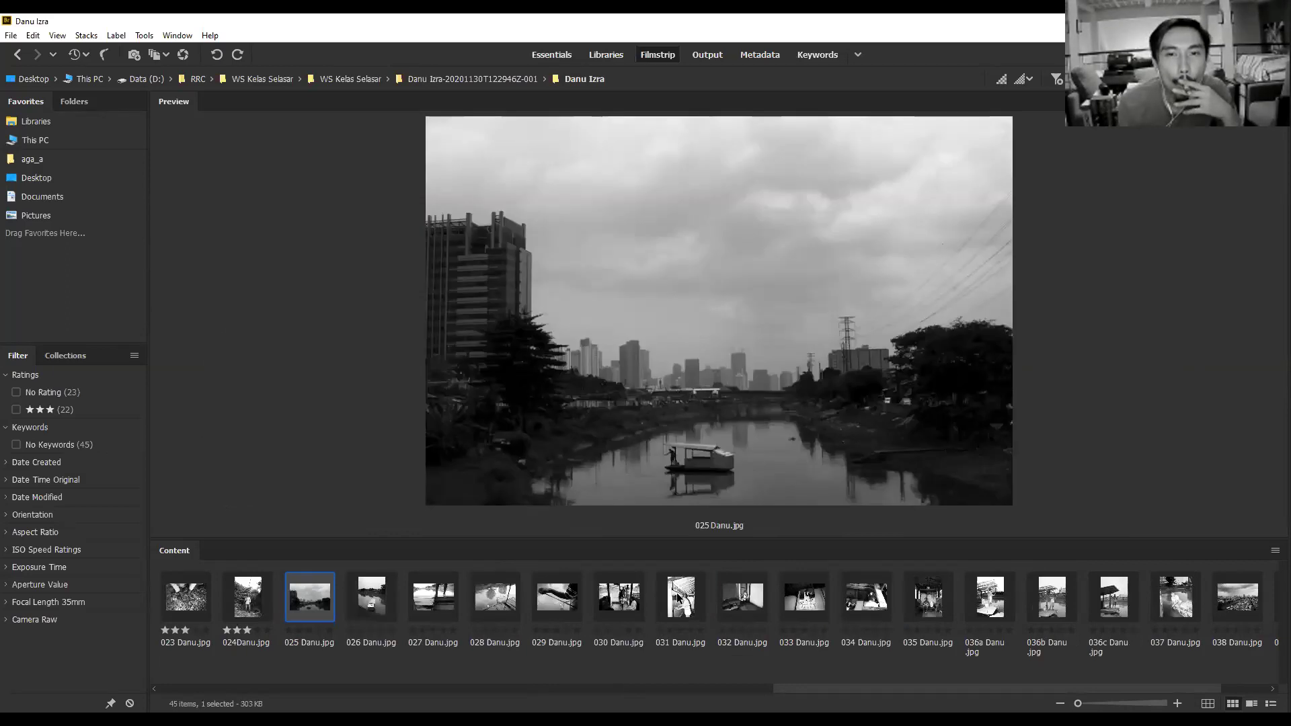
key(ctrl+3)
Examine photos 026 to 028, and compare 027 and 028 side by side in the preview.
key(Right)
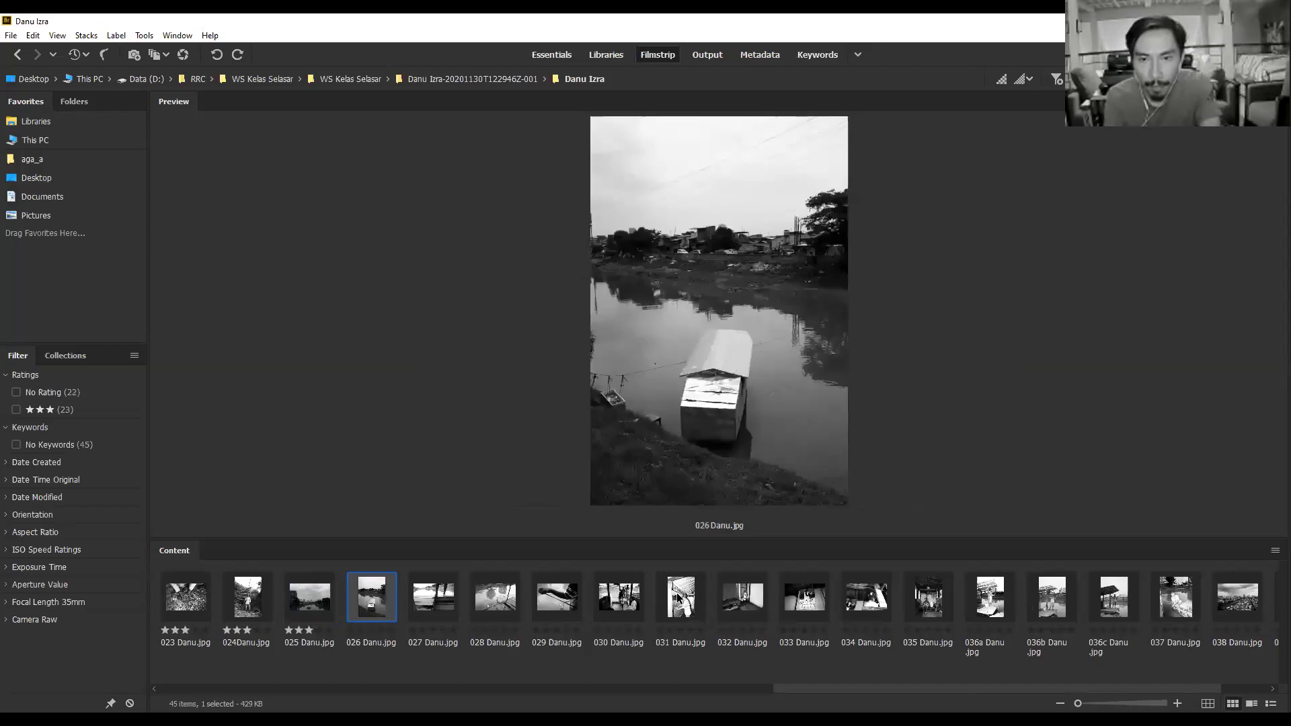
key(Right)
key(Right)
key(Left)
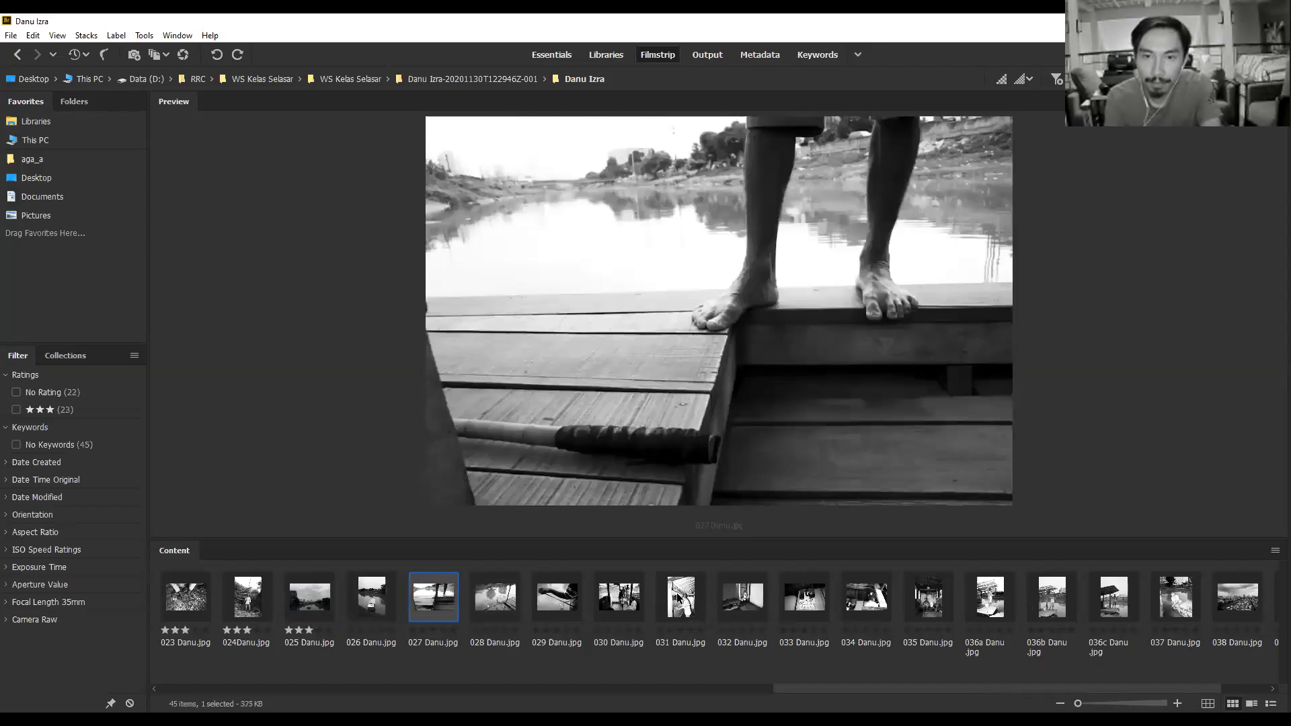
key(Right)
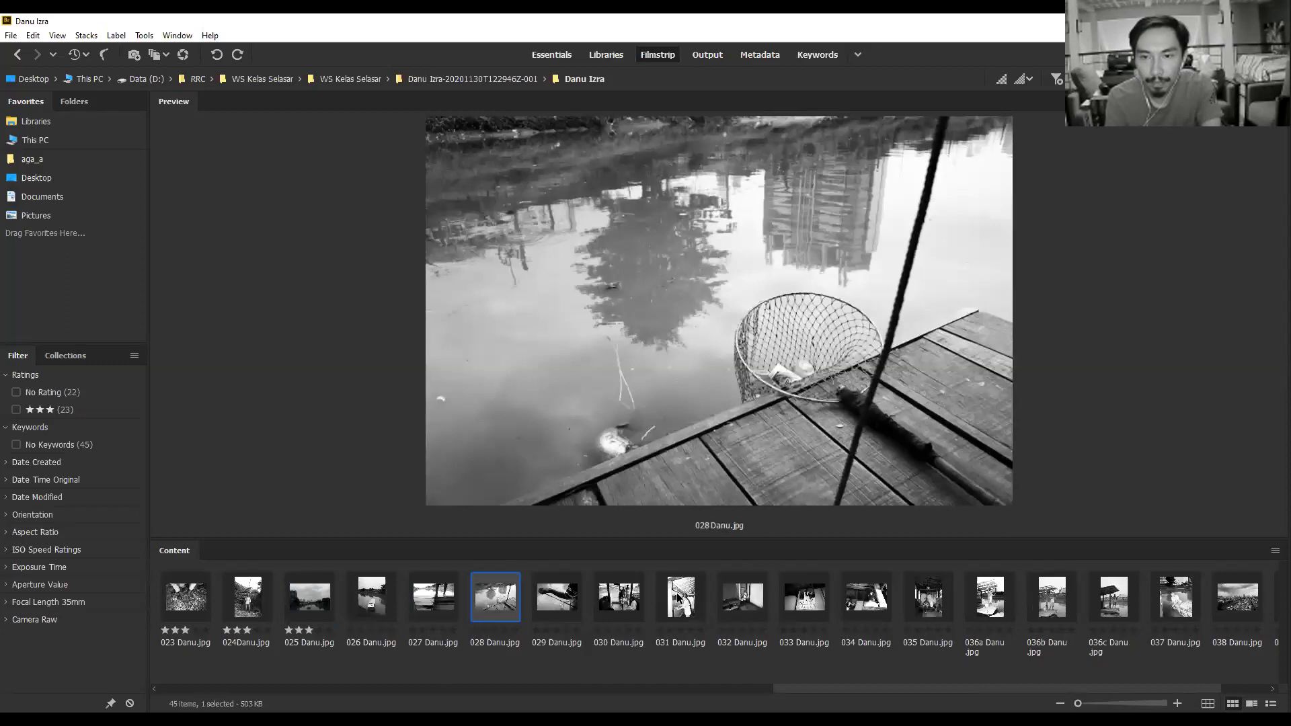
key(Left)
key(Right)
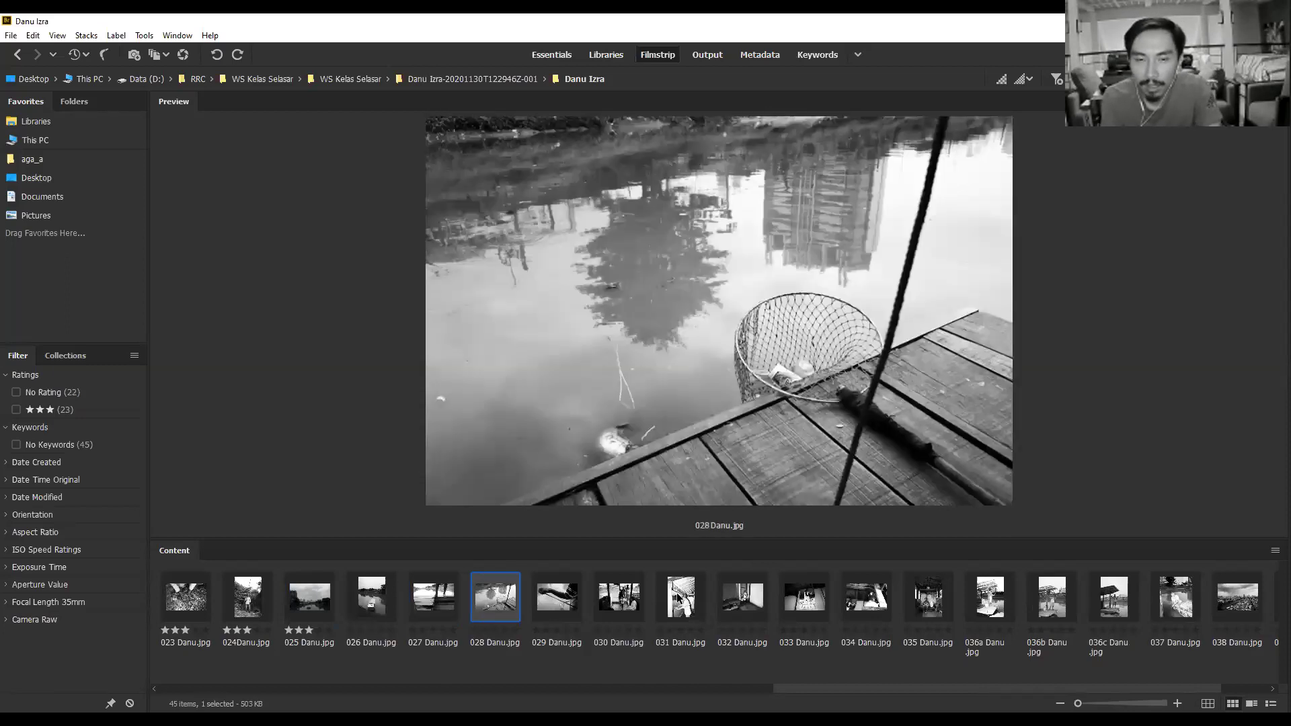
key(Left)
key(shift+Right)
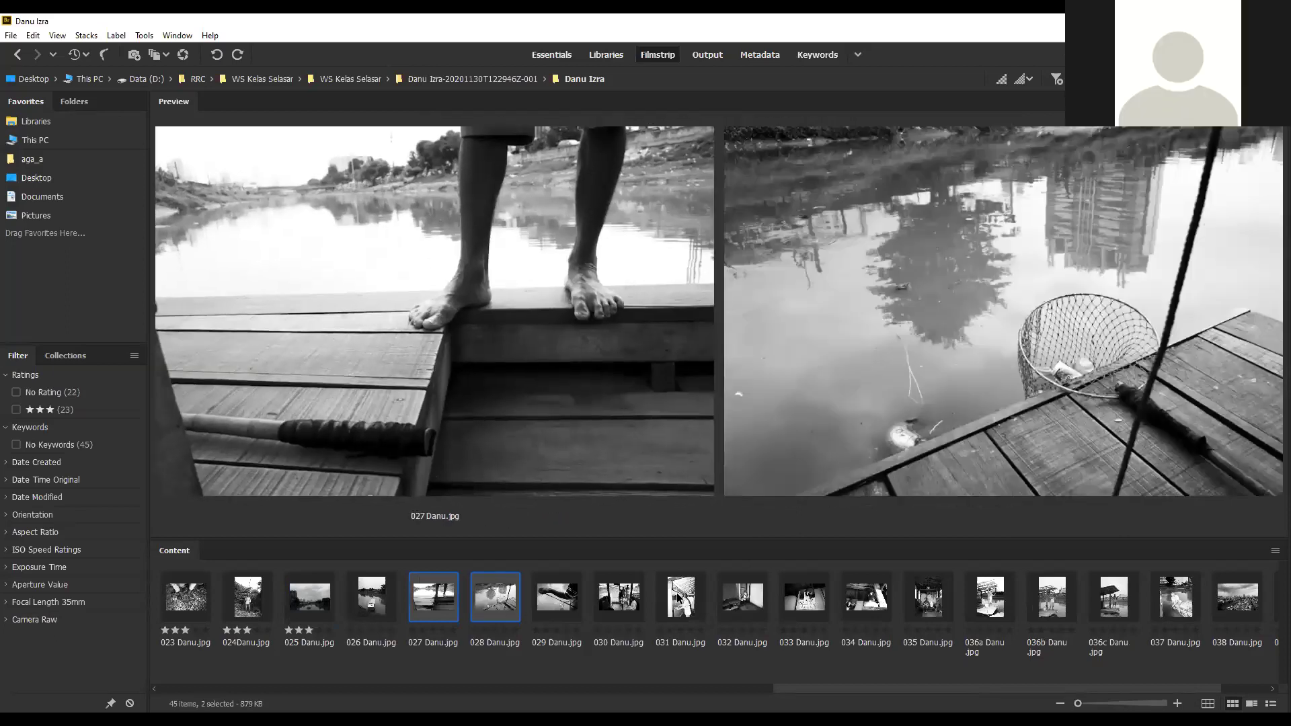
Check photo 029 against photos 027 and 028, and rate photo 029 three stars.
key(Right)
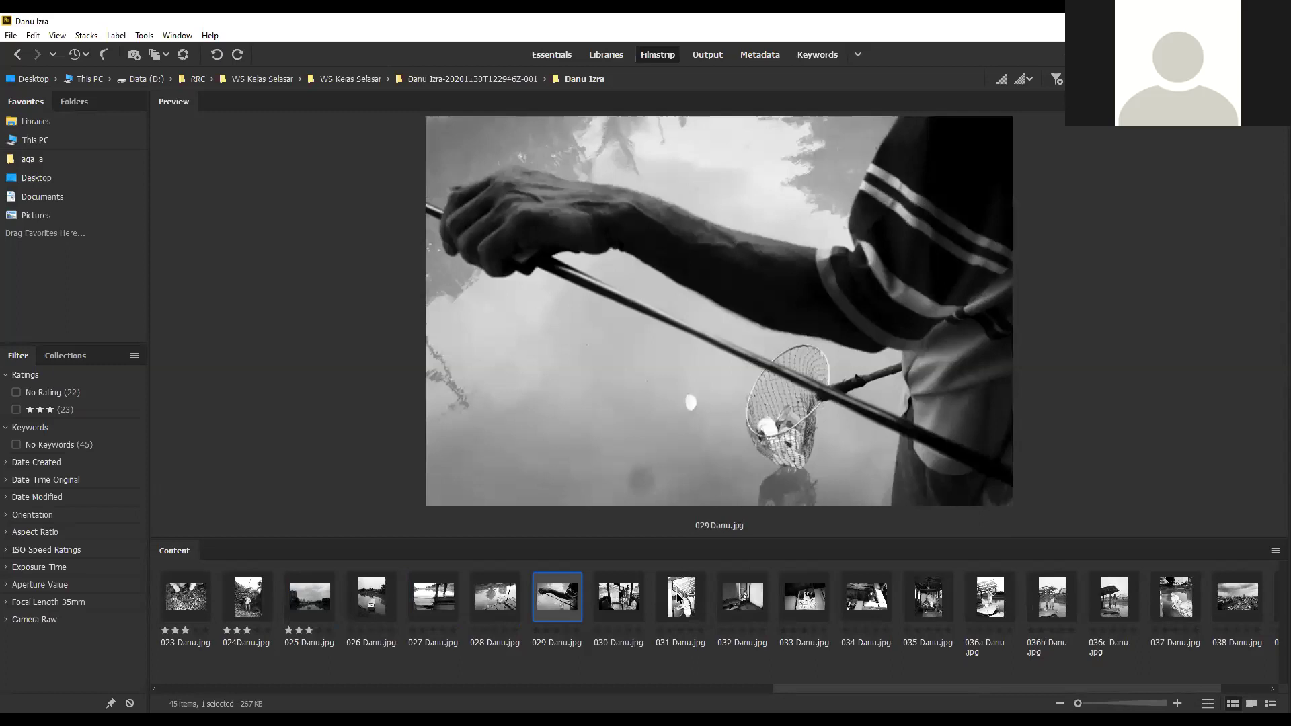
key(Left)
key(Left)
key(Right)
key(Right)
key(ctrl+3)
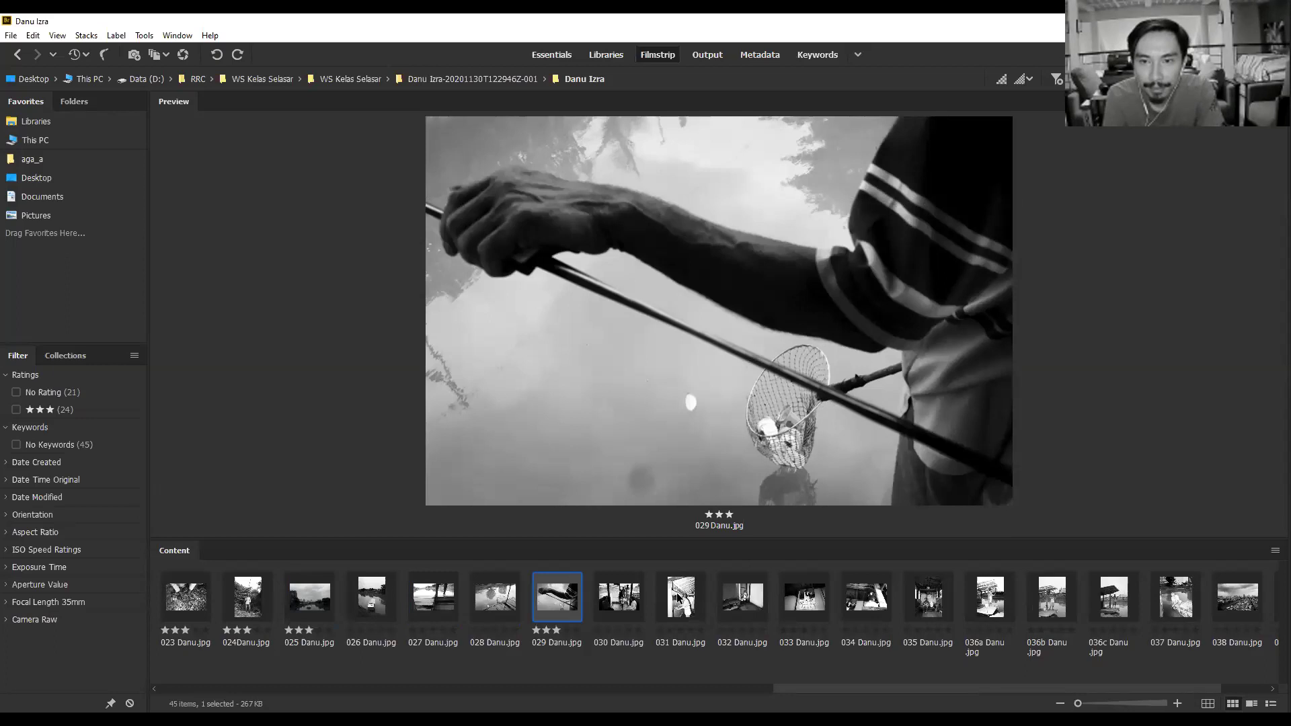
Compare photos 027 and 028 side by side again, and view photos 029 and 030.
key(Left)
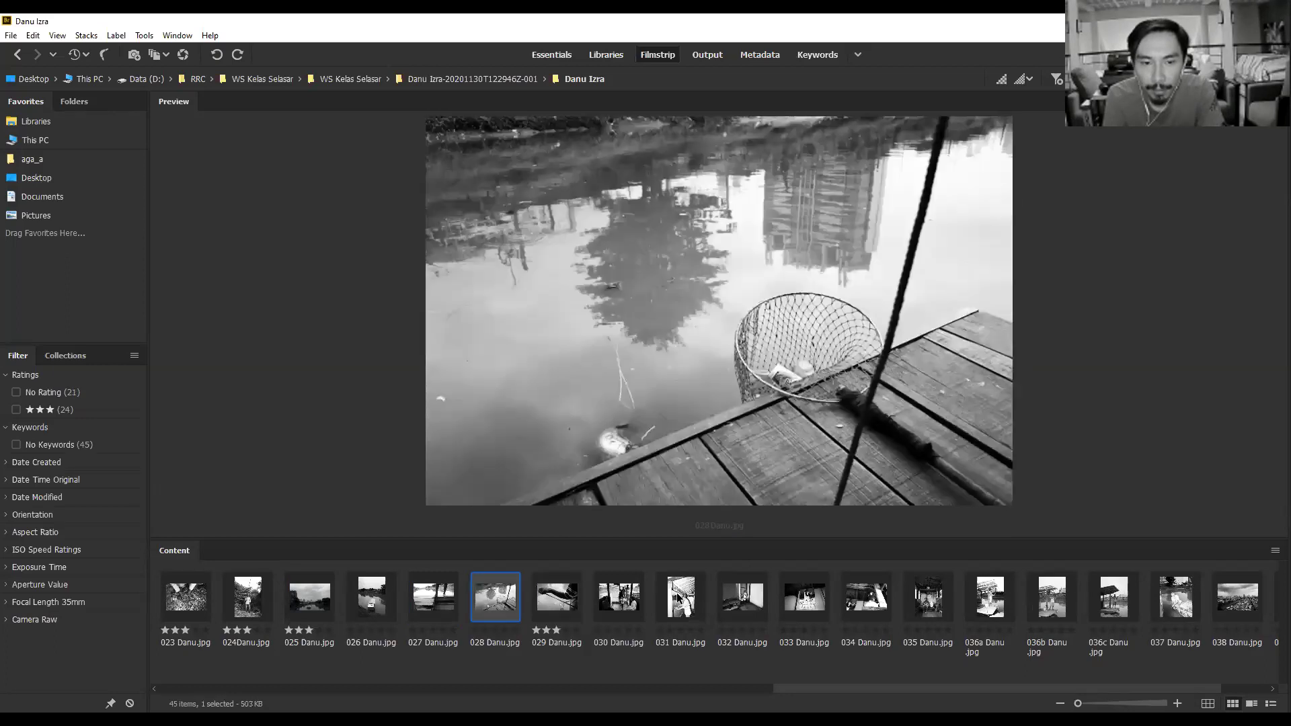
key(Left)
key(shift+Right)
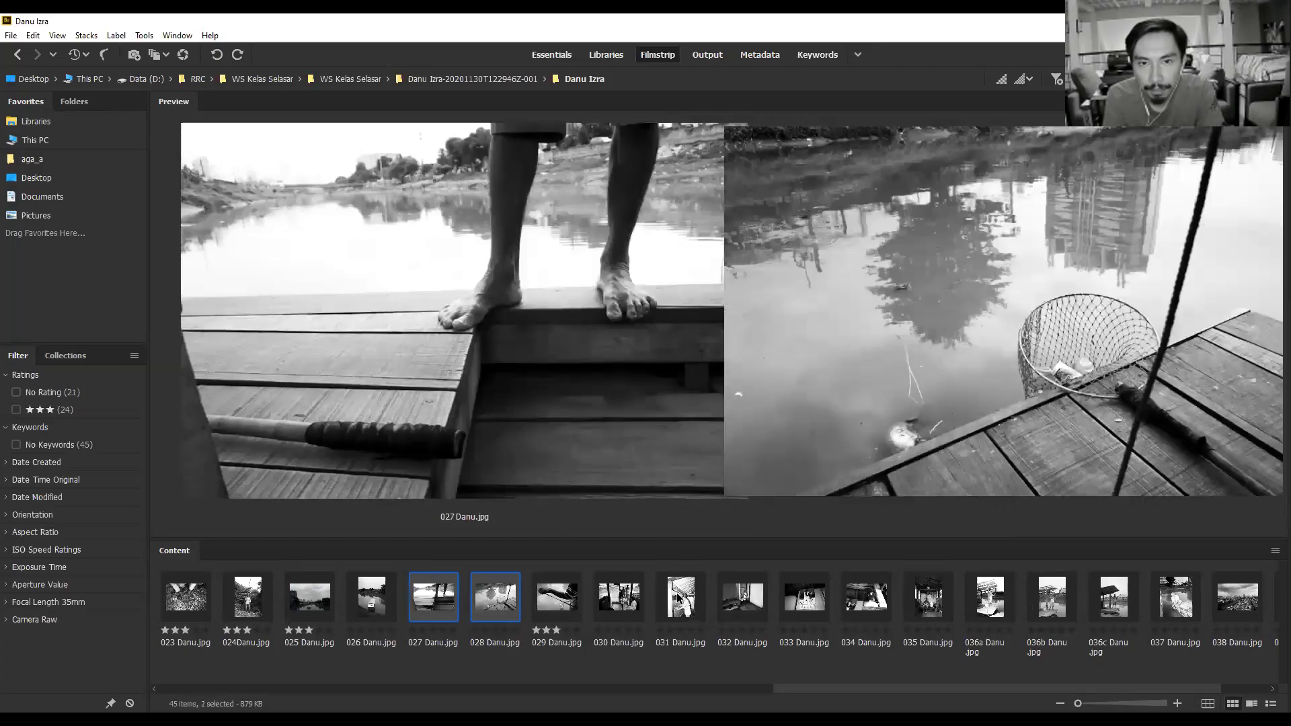
key(Right)
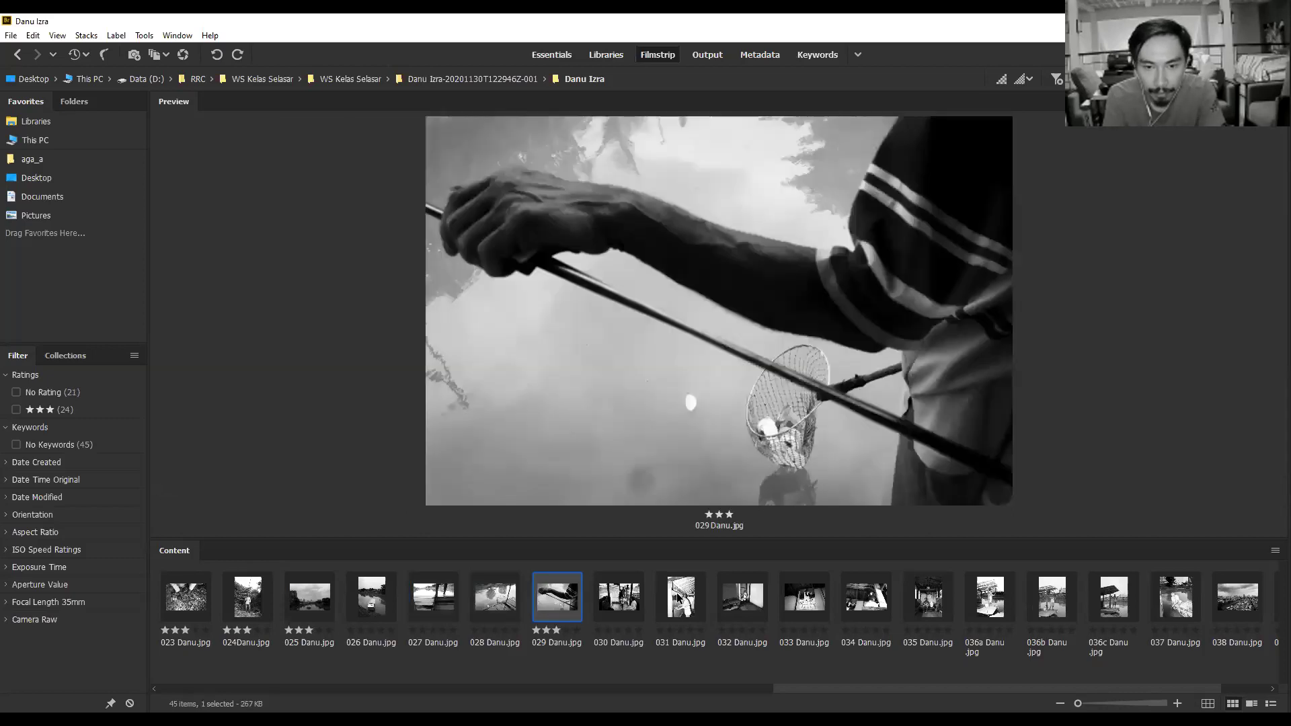
key(Right)
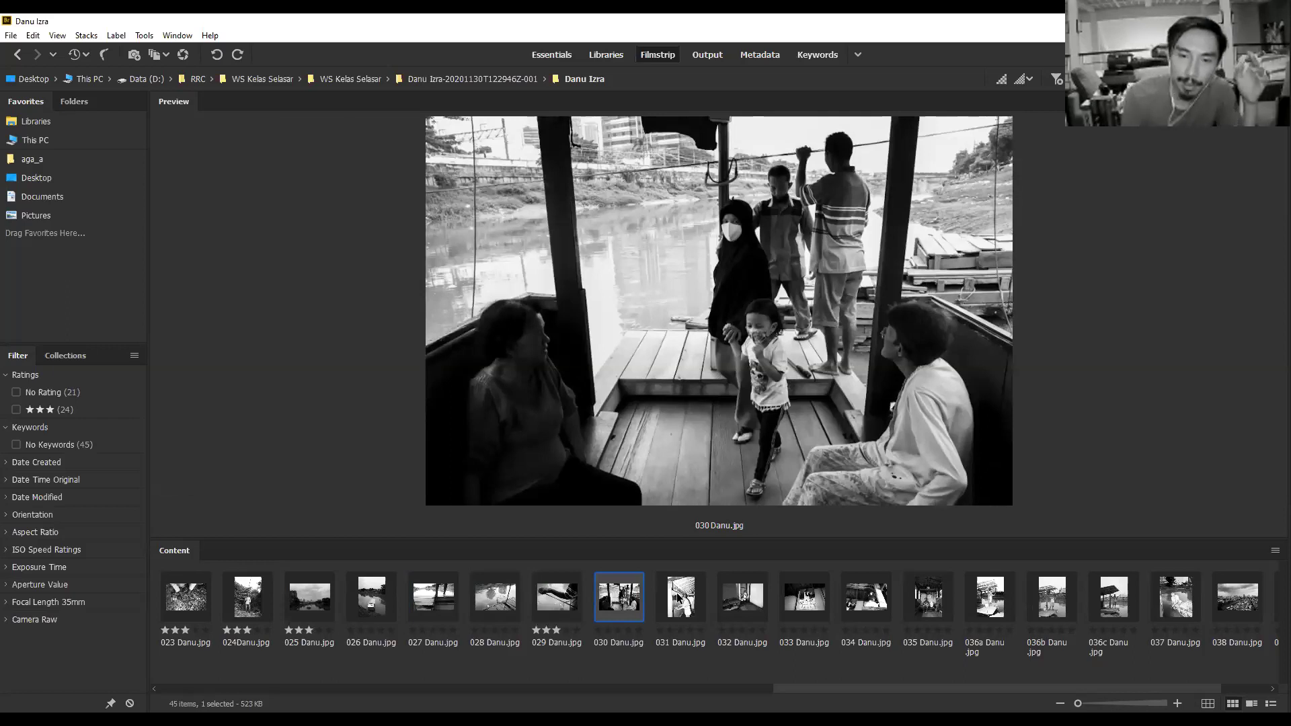
Step back from photo 030 to photo 026 and forward again to compare the boat sequence.
key(Left)
key(Left)
key(Left)
key(Left)
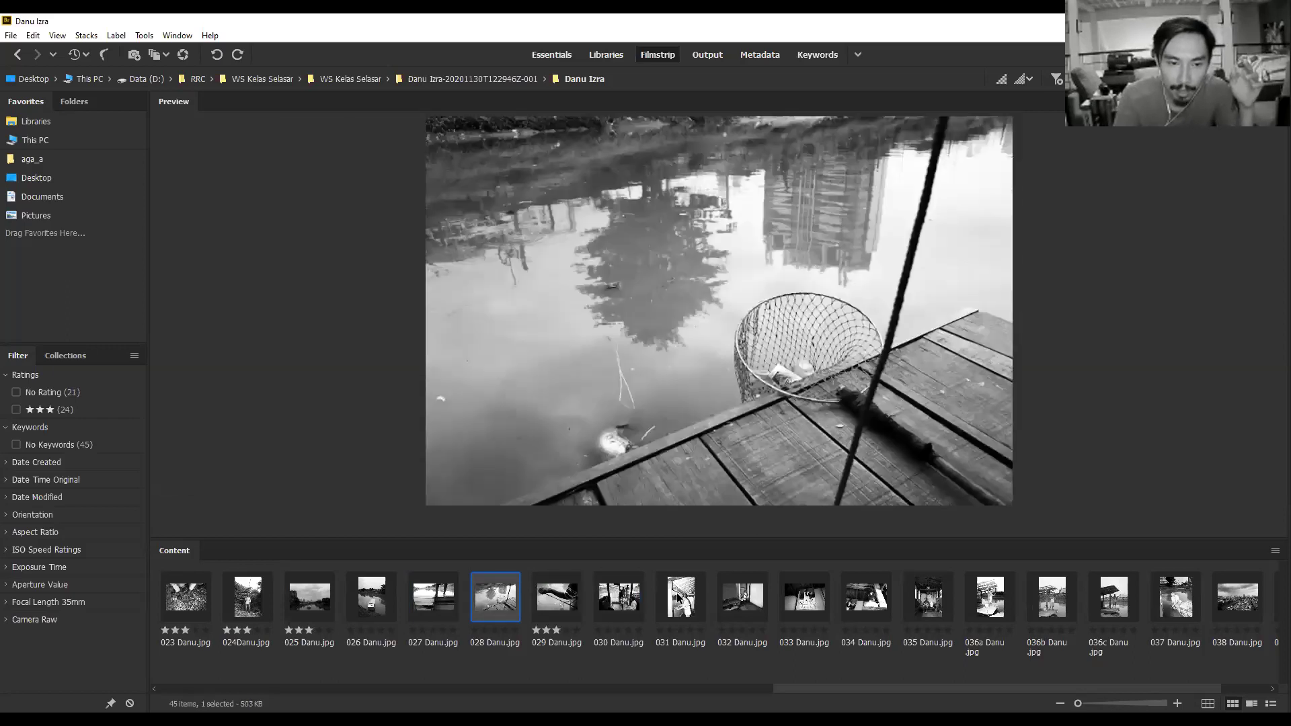
key(Left)
key(Right)
key(Right)
key(Right)
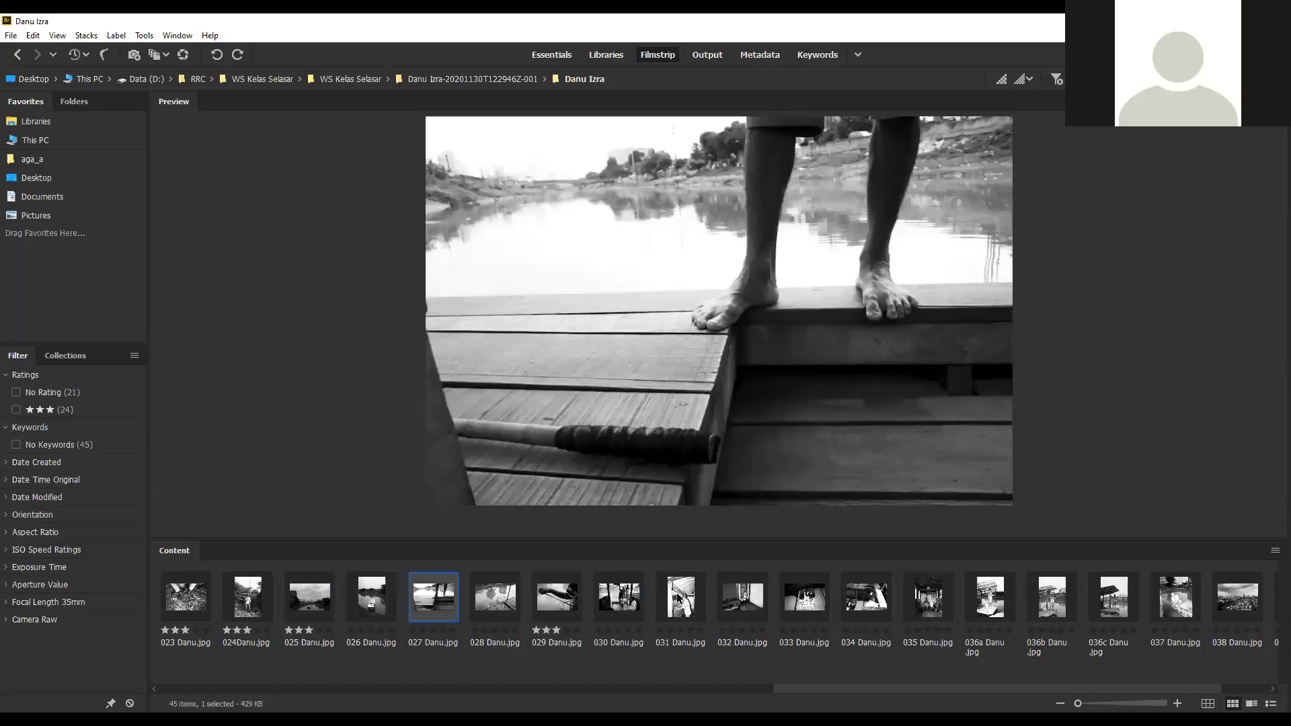
key(Right)
key(Right)
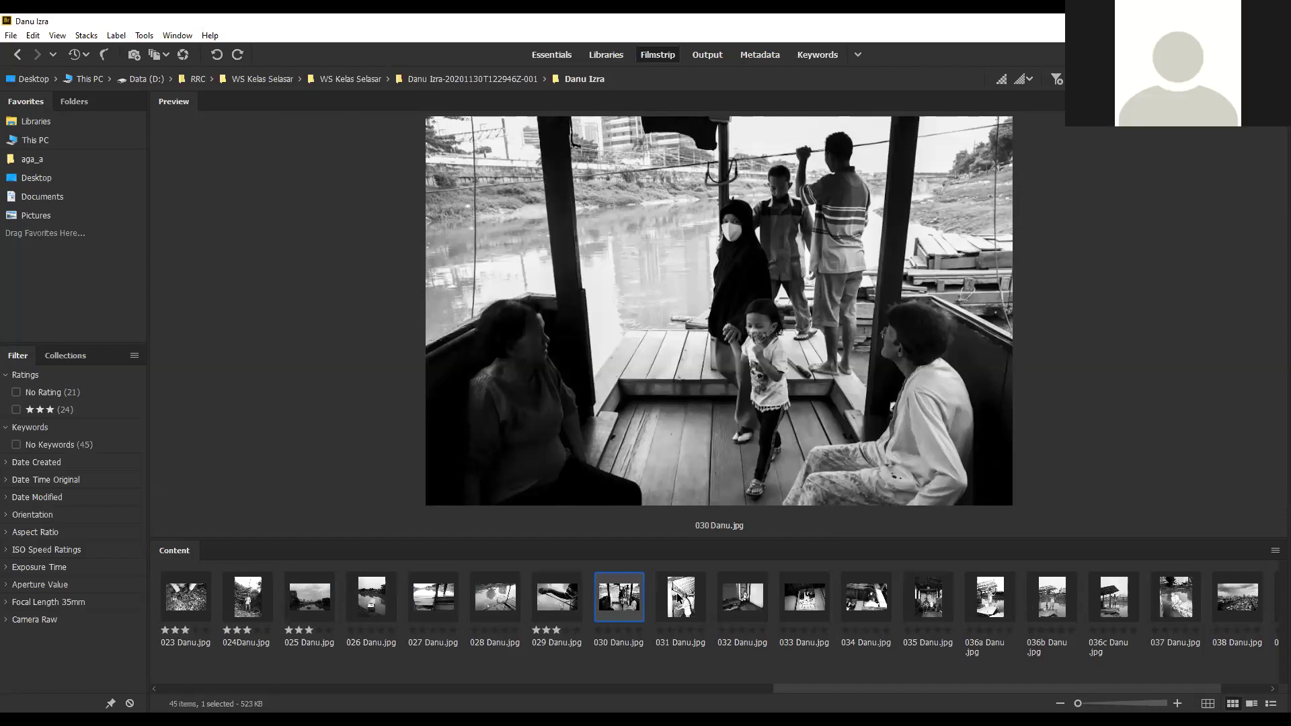
View photos 030 to 036a one after another, and return to photo 035 of the man seated in the boat.
key(Right)
key(Left)
key(Right)
key(Right)
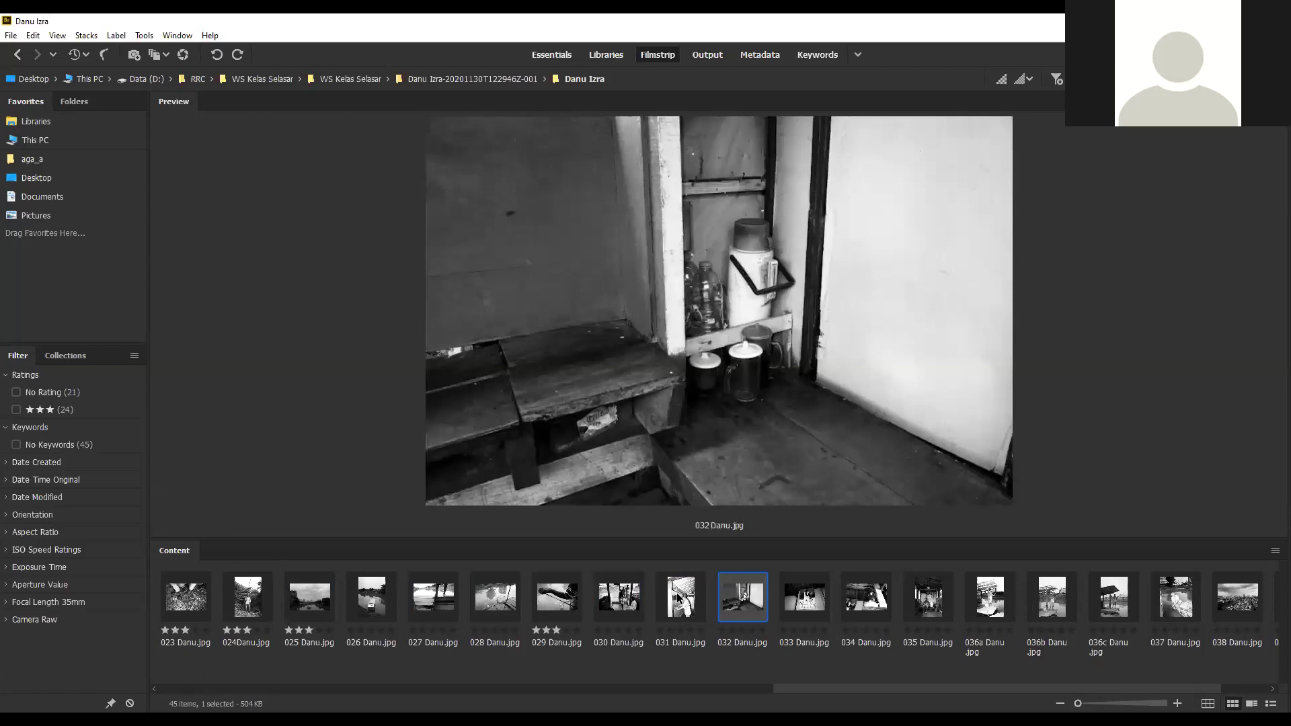
key(Right)
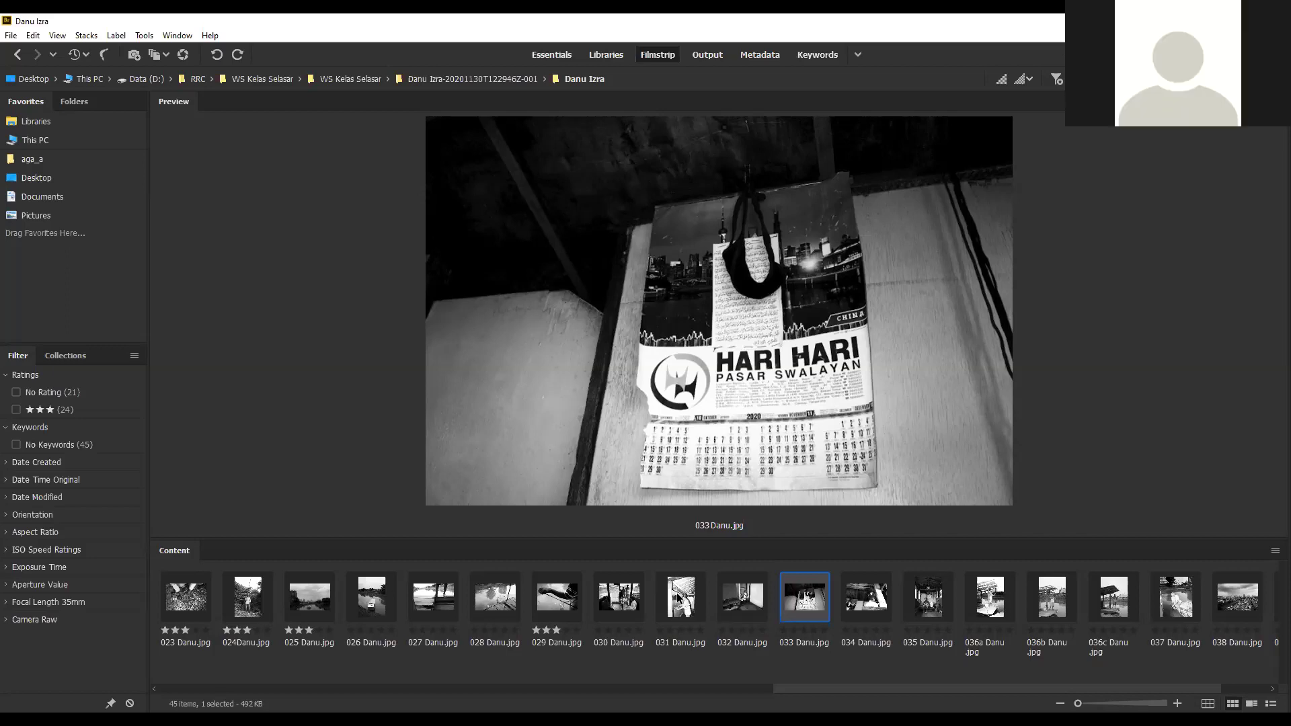
key(Right)
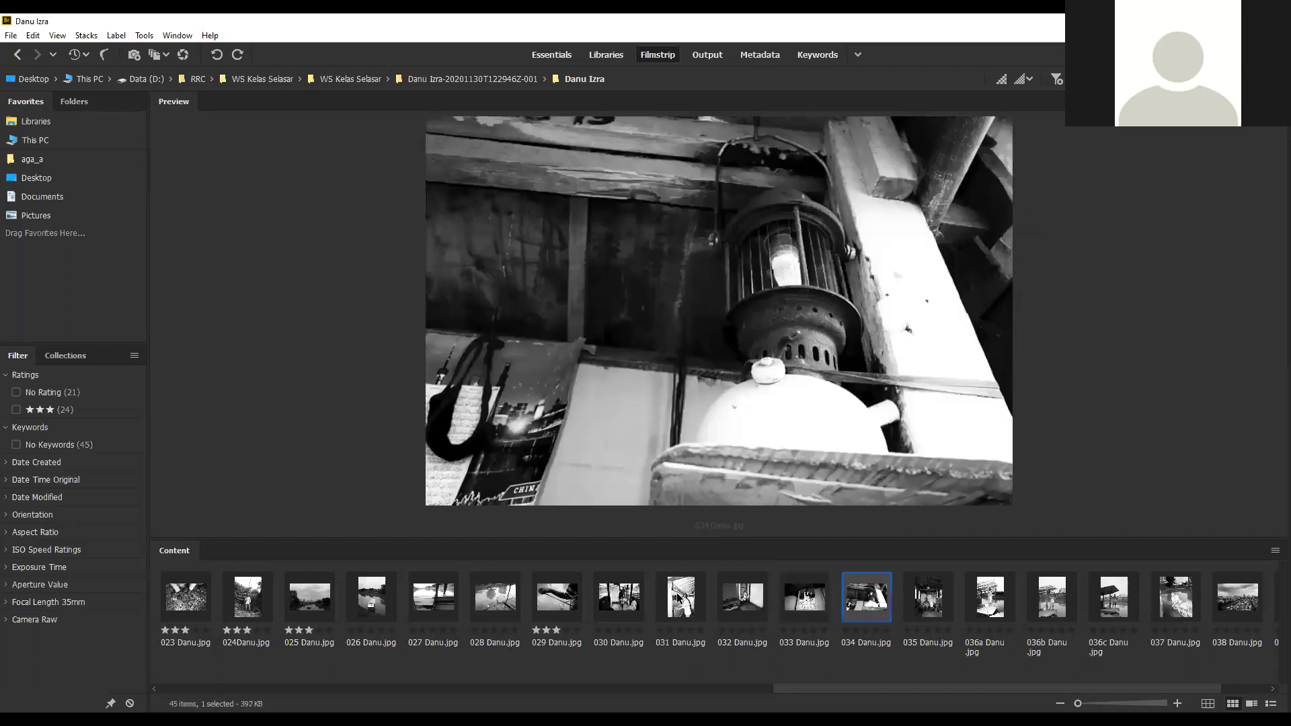
key(Right)
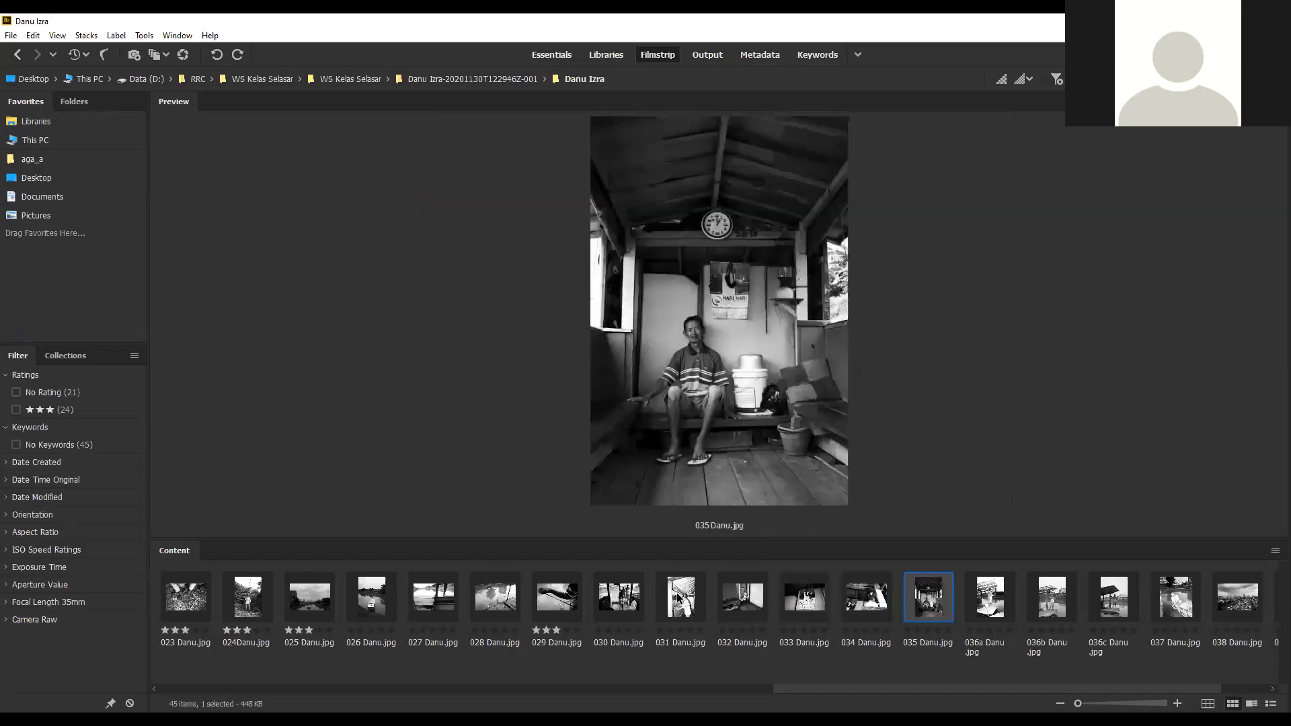
key(Right)
key(Left)
Inspect the seated man's face in photo 035 at 200% magnification with the loupe, and close the loupe.
click(698, 335)
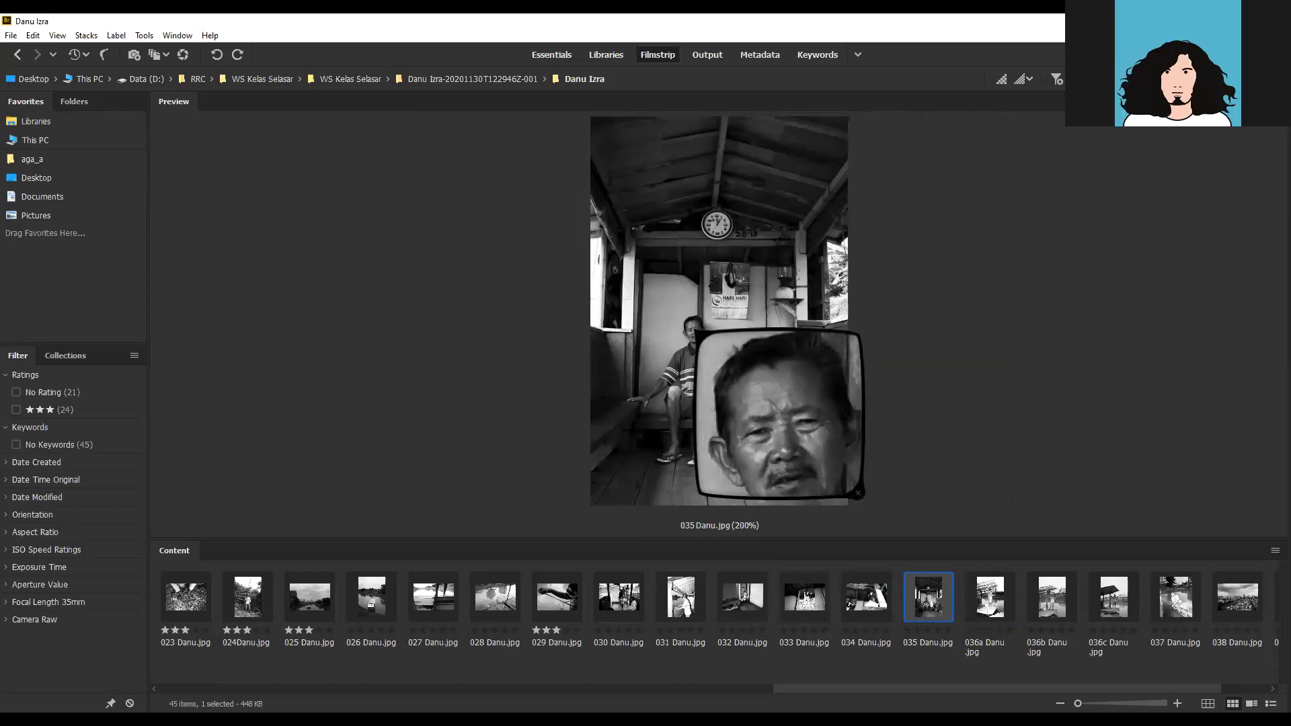
scroll(779, 381, up, 2)
click(780, 381)
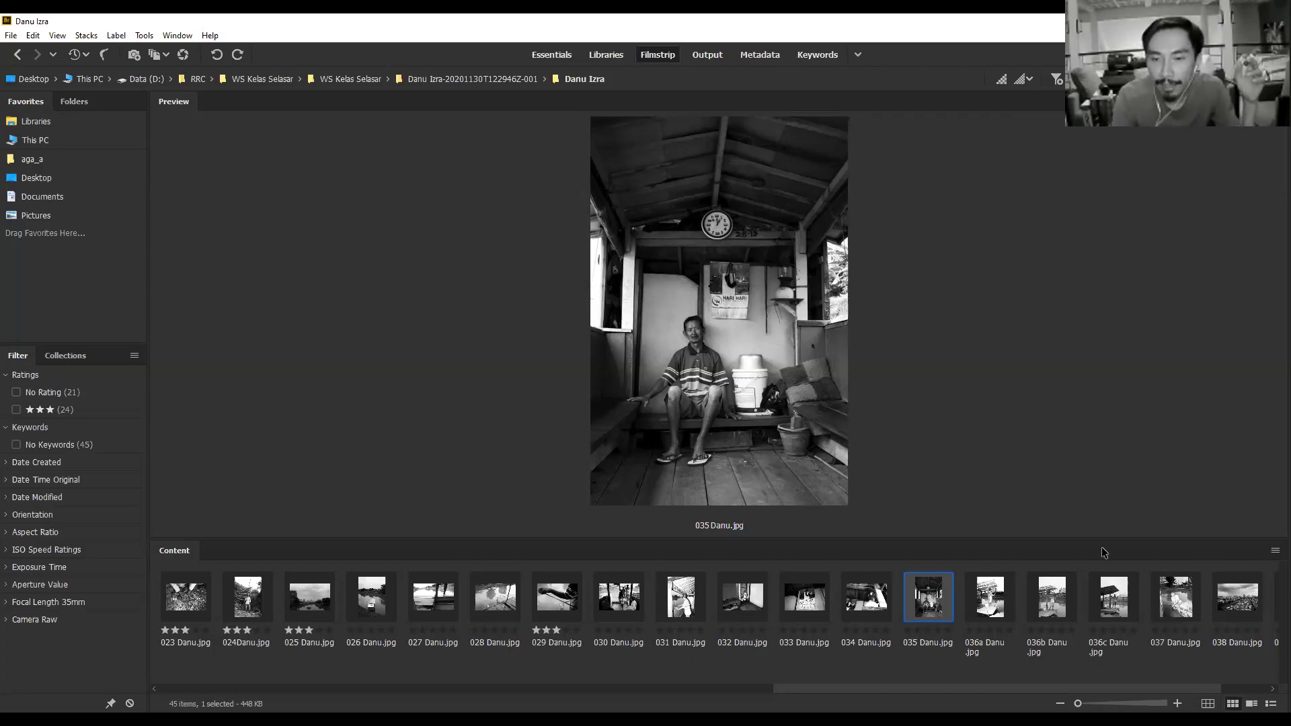
View the photos following 035 through 040, and go back through them to photo 036a.
click(990, 598)
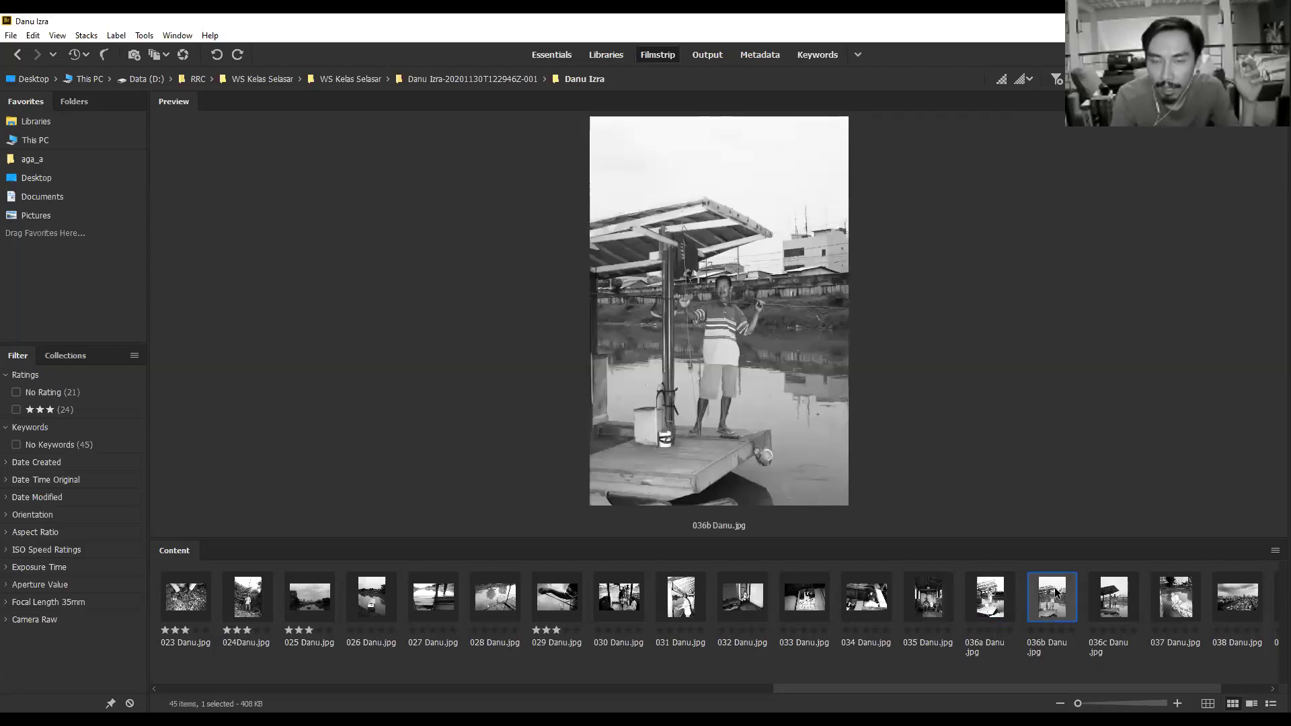
click(1117, 602)
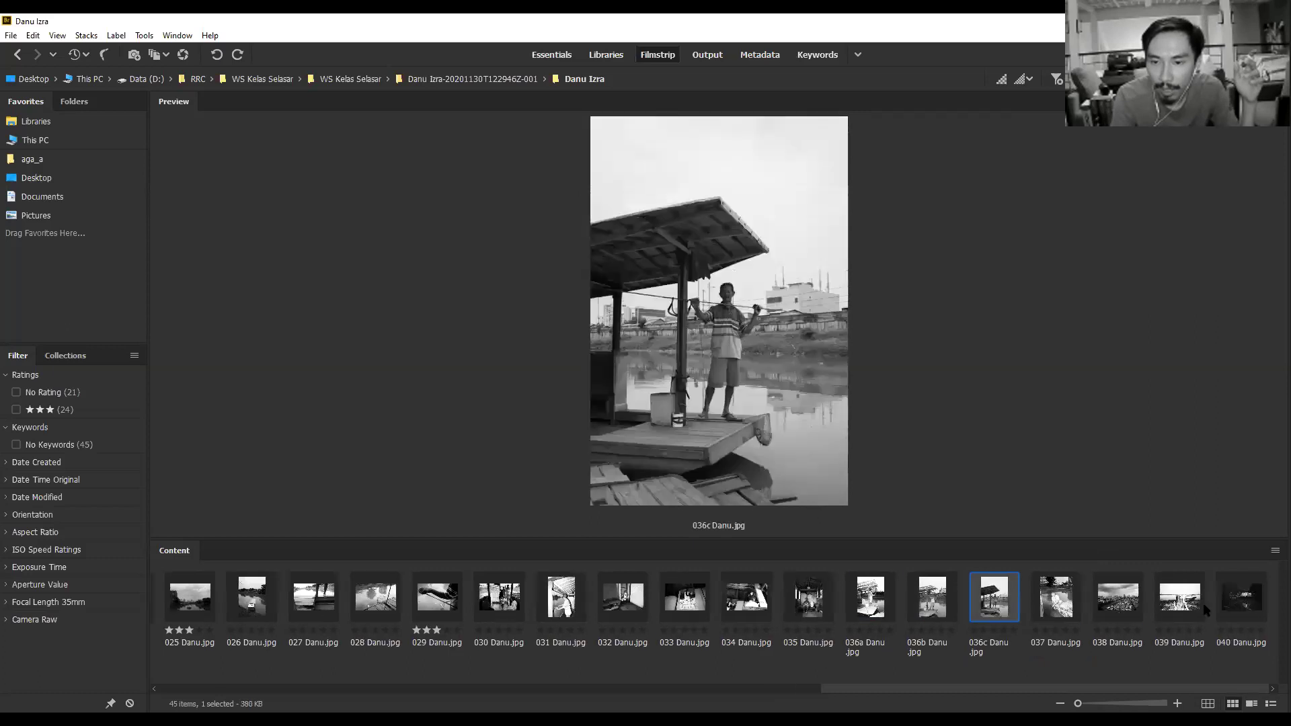
click(1227, 607)
click(1165, 598)
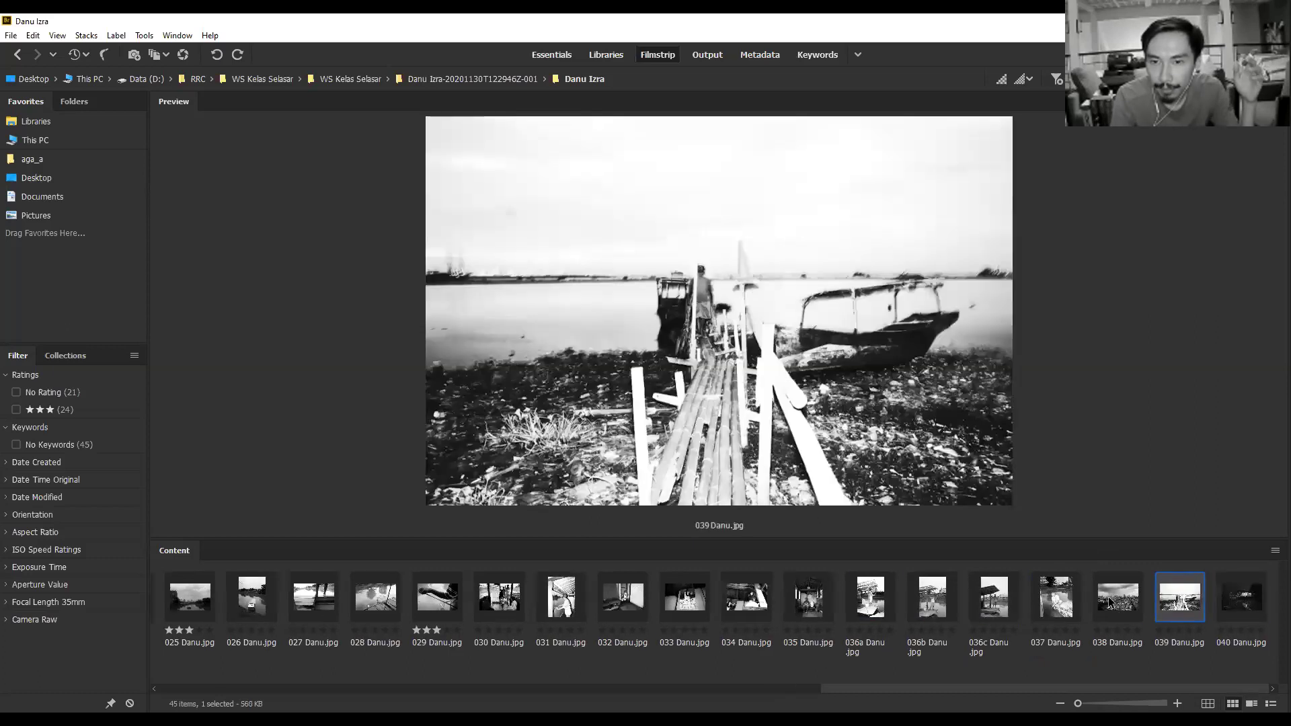
click(1116, 600)
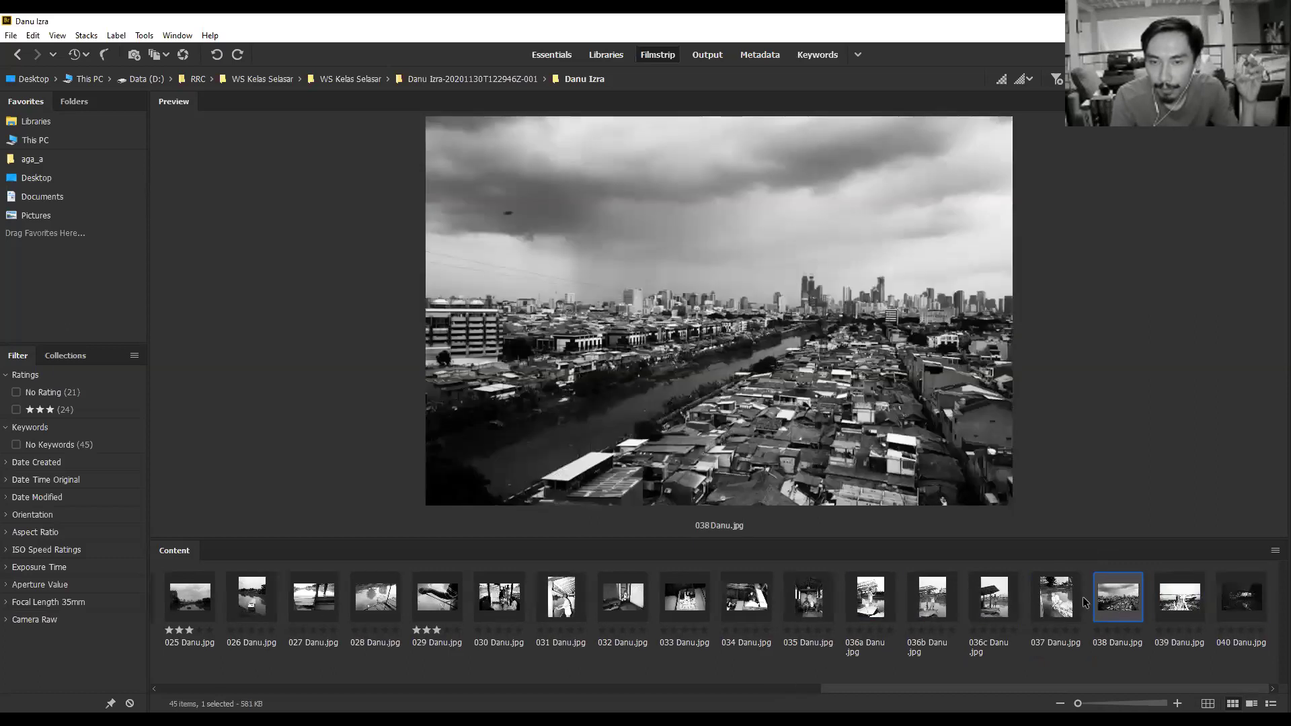
click(1043, 605)
click(982, 602)
click(923, 595)
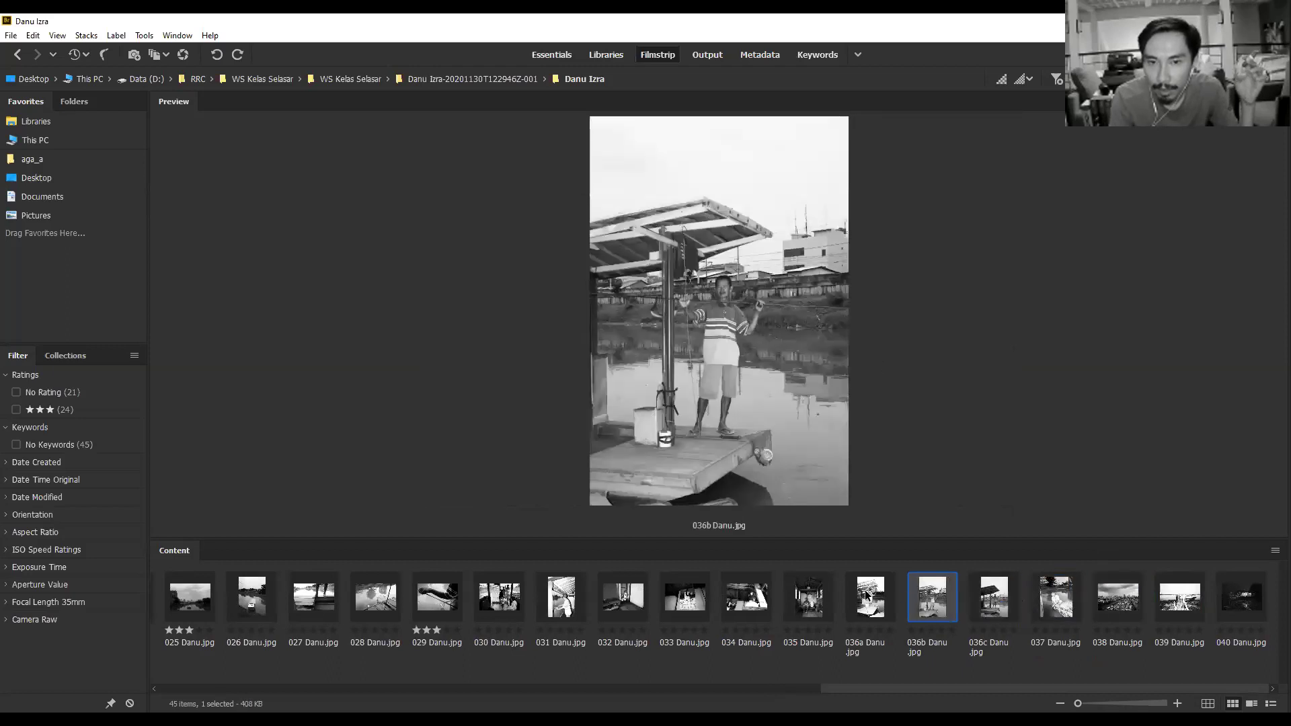
click(870, 597)
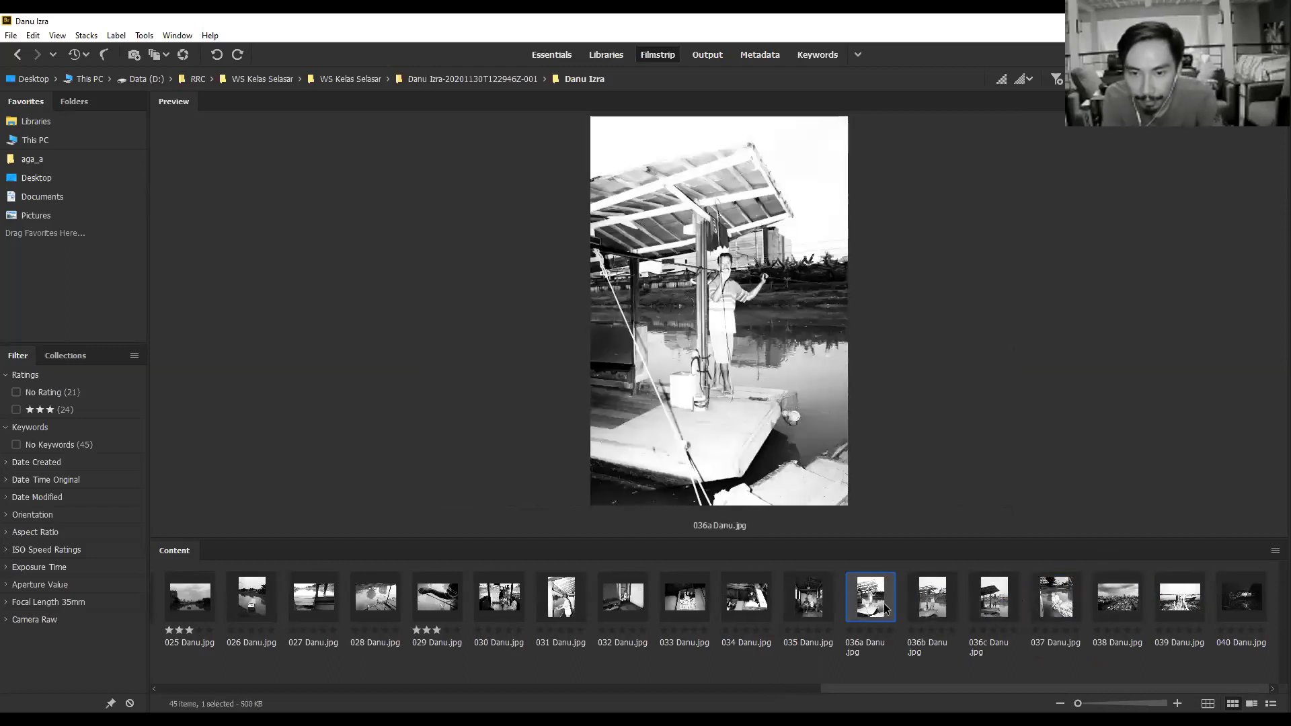
Check photo 037 against the three portraits of the standing man, 036c, 036b and 036a.
click(998, 603)
click(1028, 598)
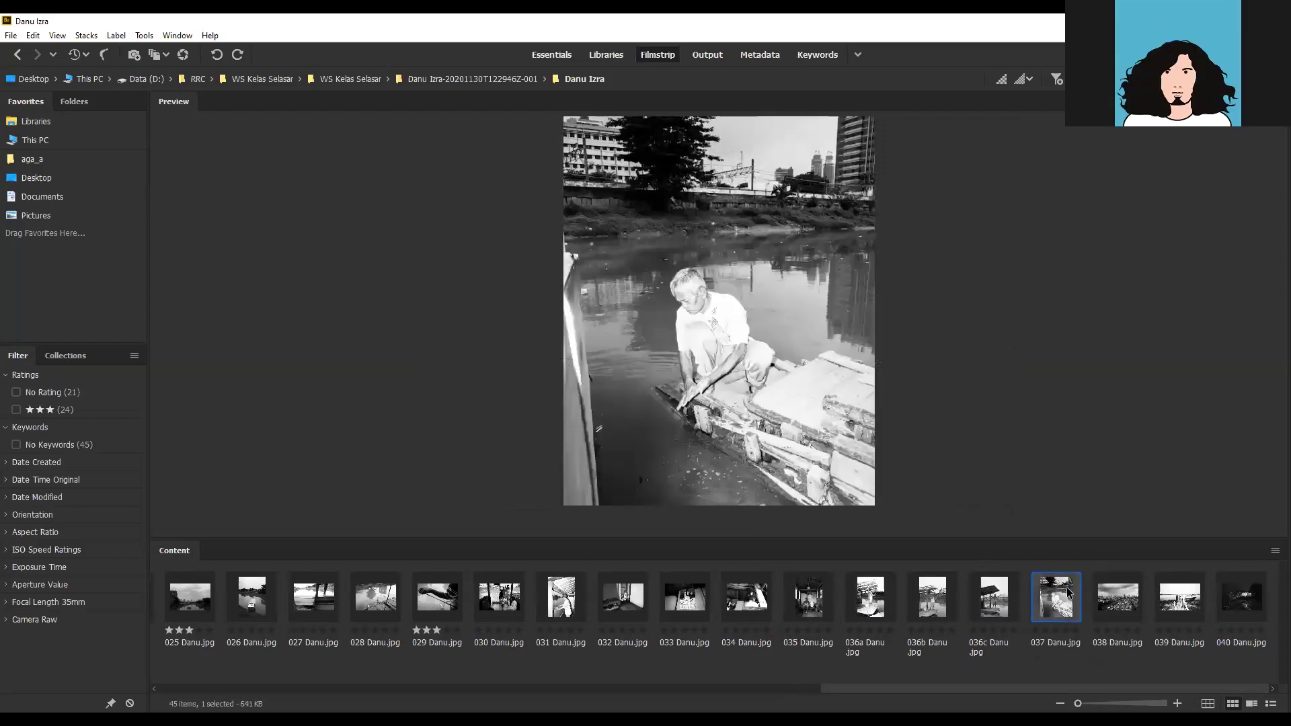
click(996, 599)
click(933, 603)
click(889, 603)
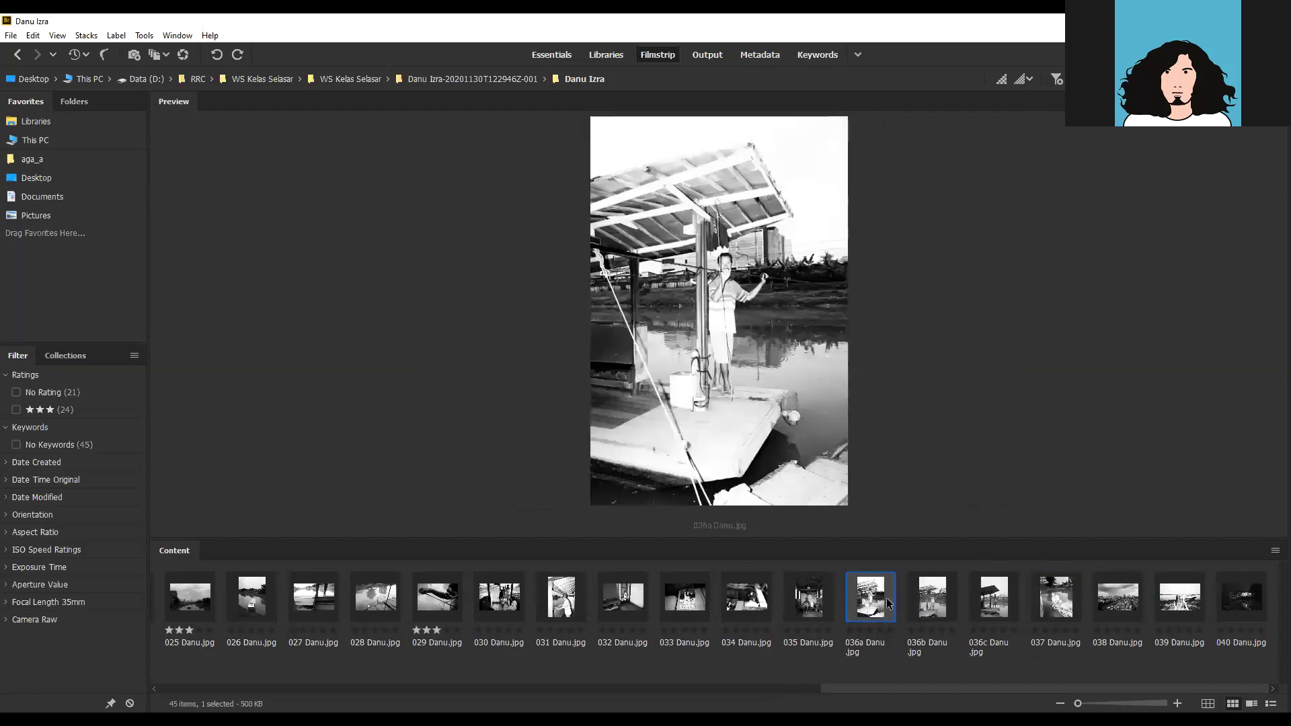
Compare photos 036a to 036c side by side, and rate photo 035 three stars.
shift+click(1002, 609)
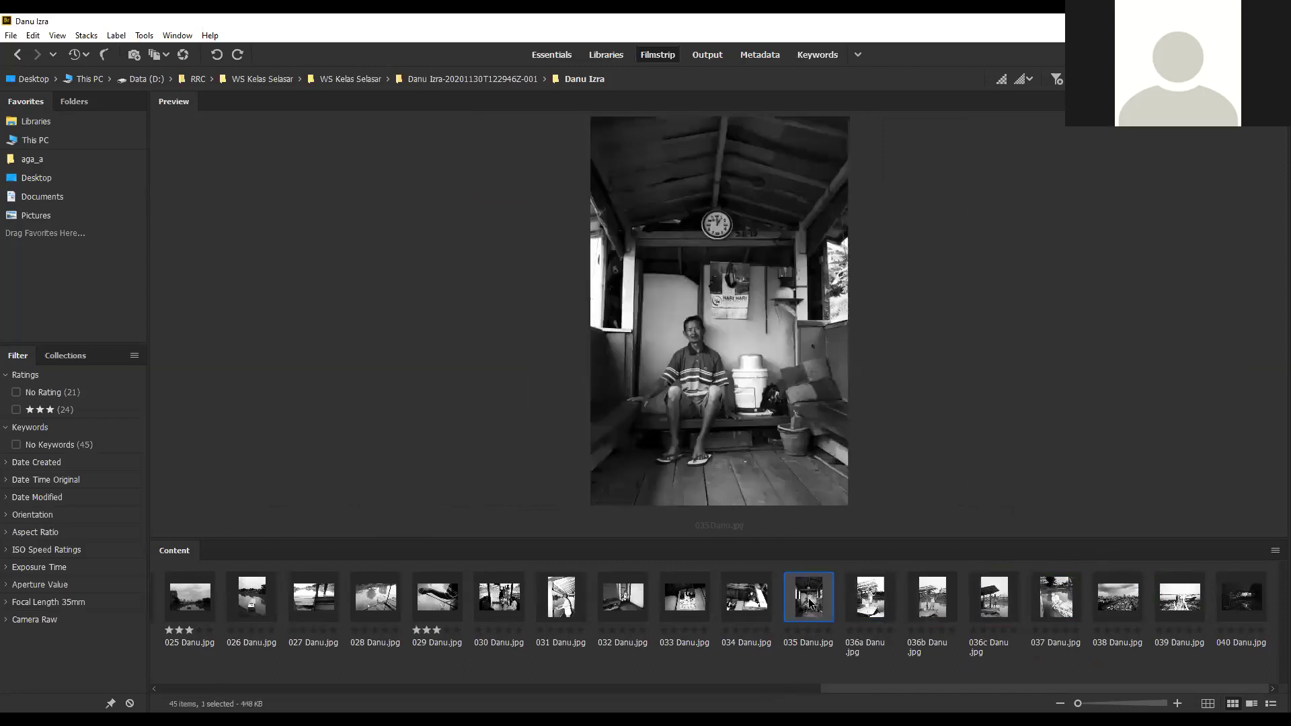
click(810, 604)
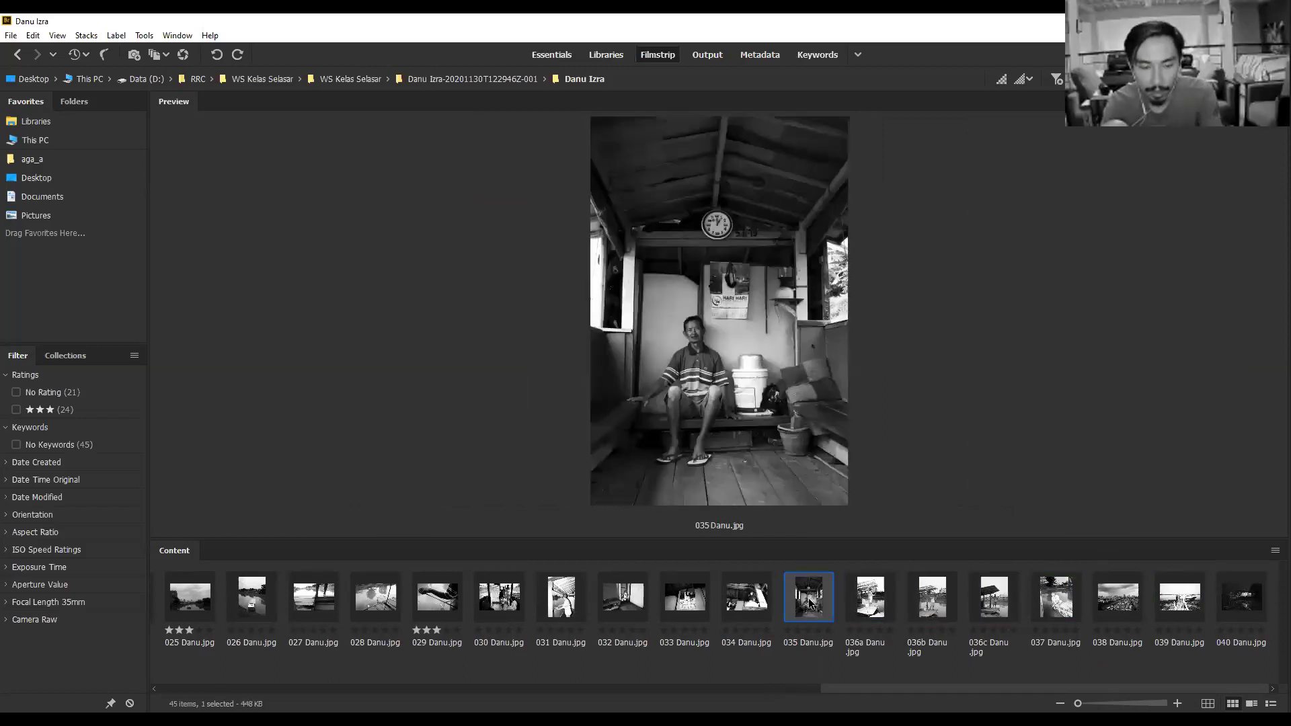
key(ctrl+3)
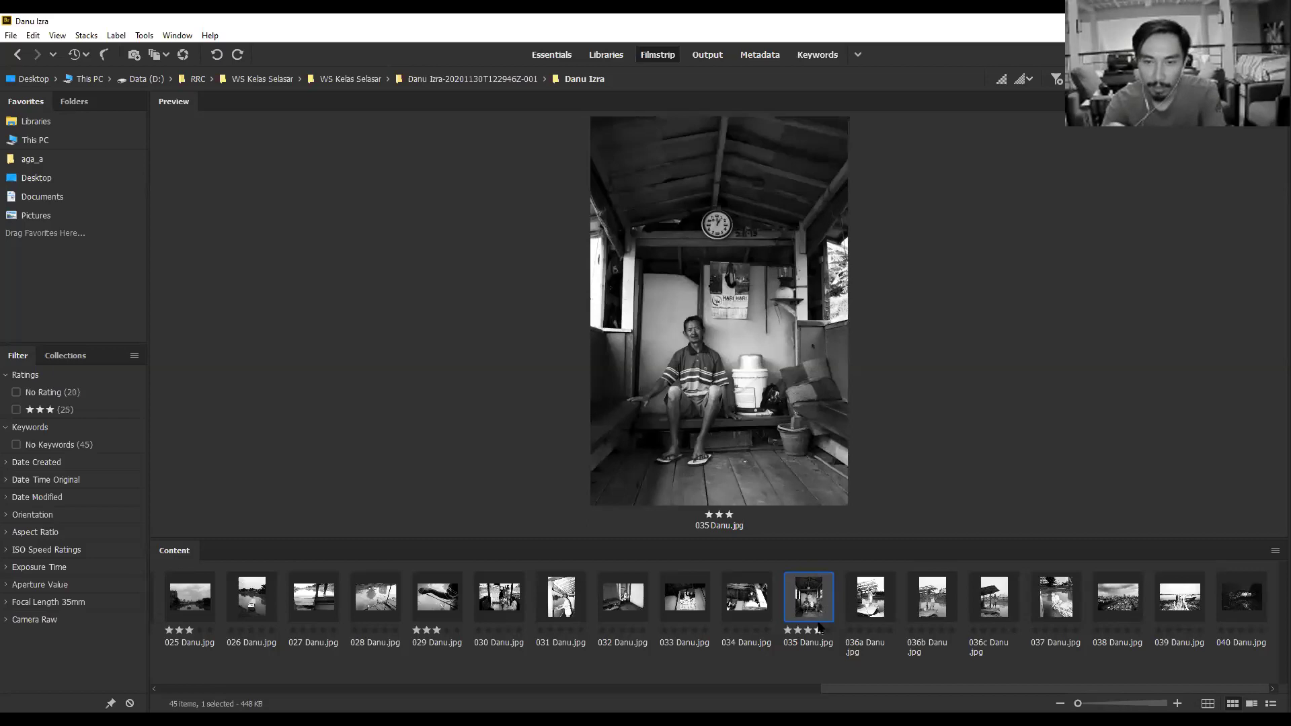
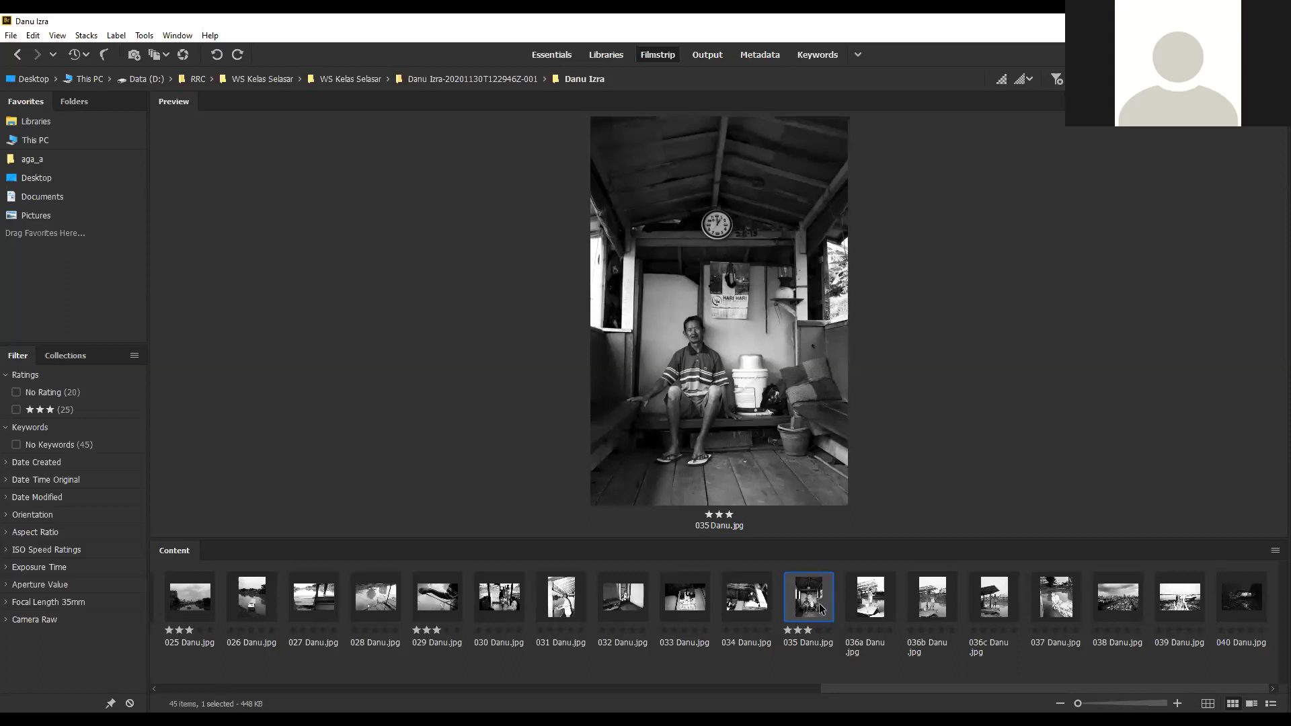
View photos 036a to 039 in order, and return to the city overview in photo 038.
click(869, 602)
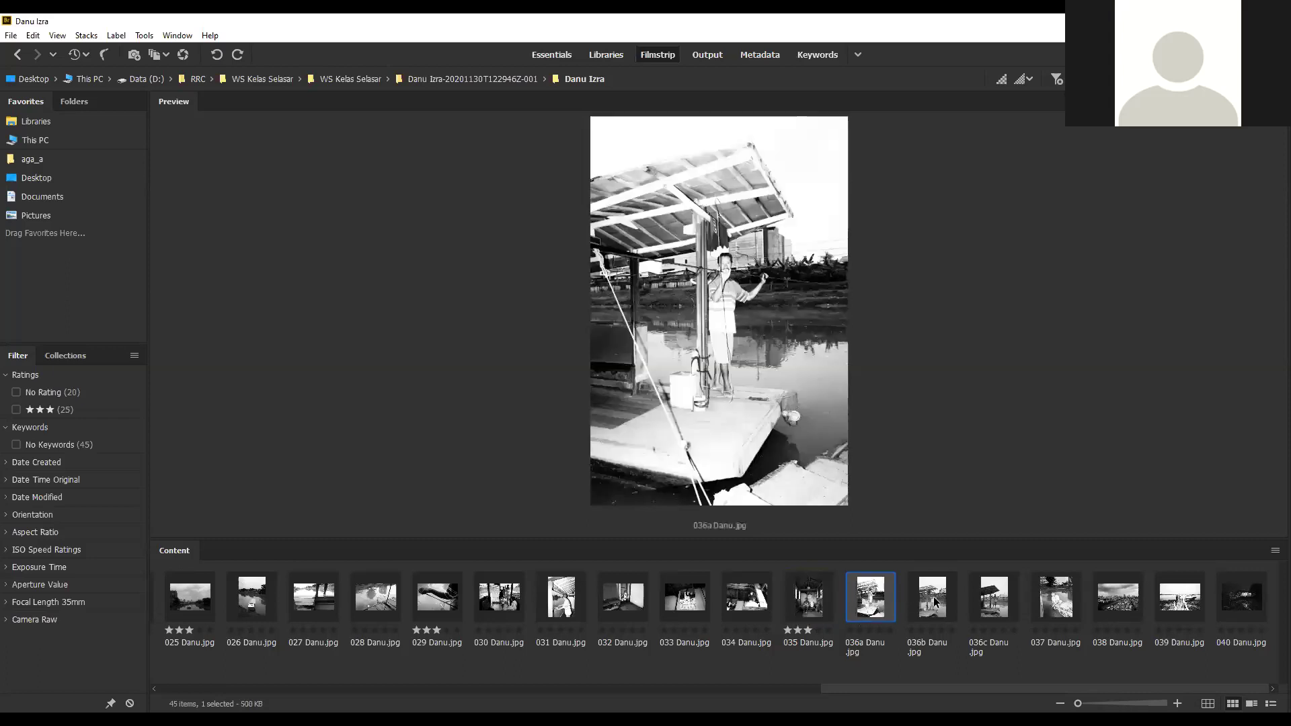
click(937, 601)
click(1005, 606)
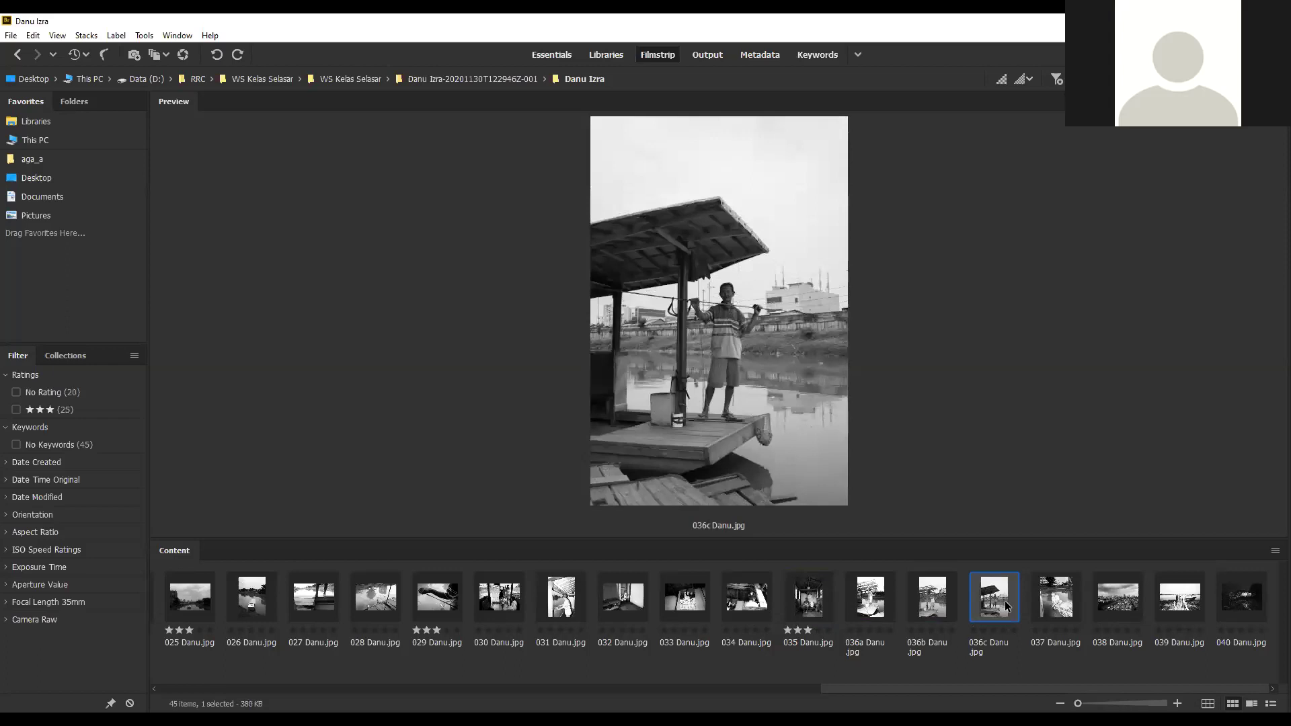
click(1047, 607)
key(Right)
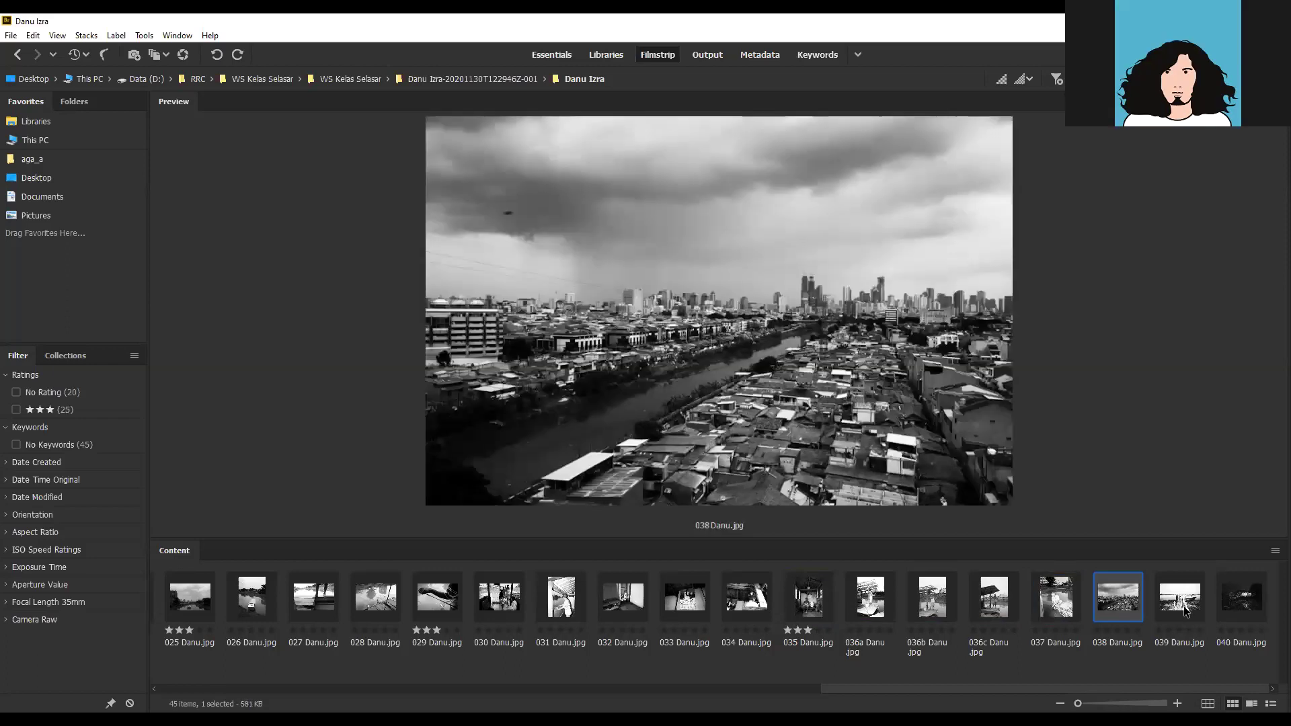
click(1185, 610)
click(1135, 612)
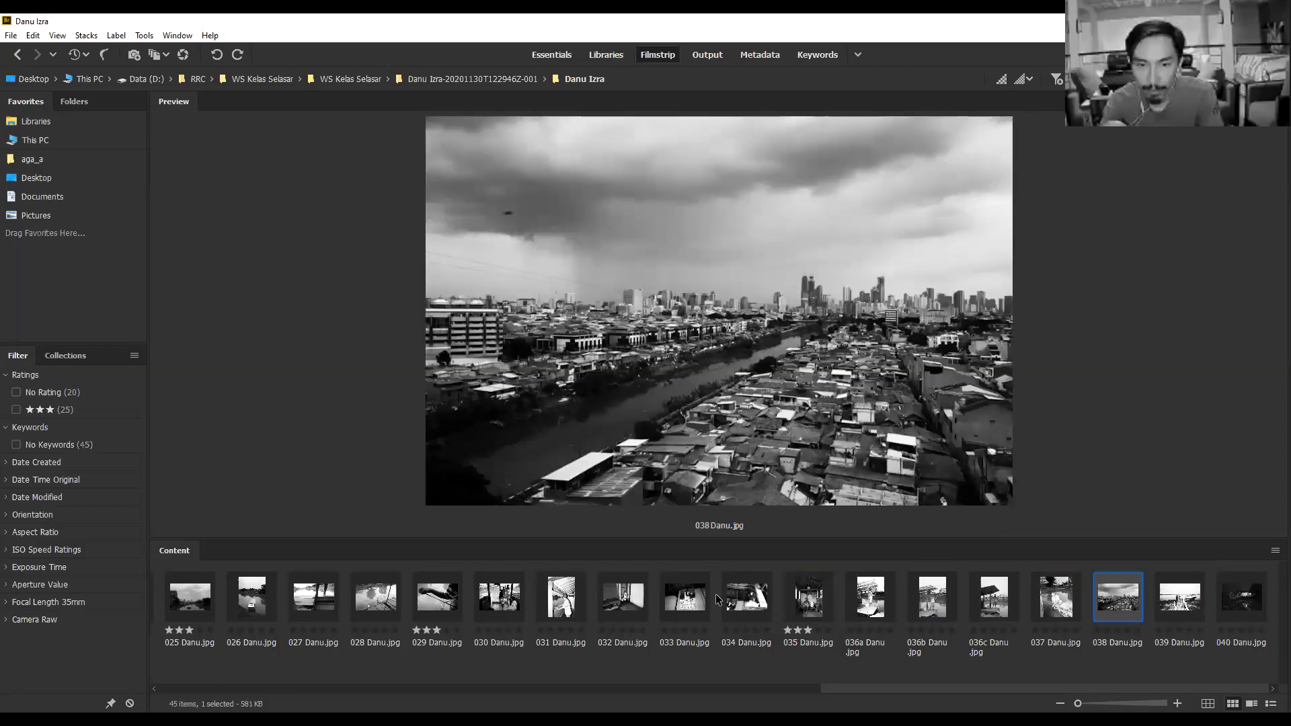
Revisit photos 029 and 025, and show photos 036a to 036c side by side in the preview.
click(456, 597)
click(185, 608)
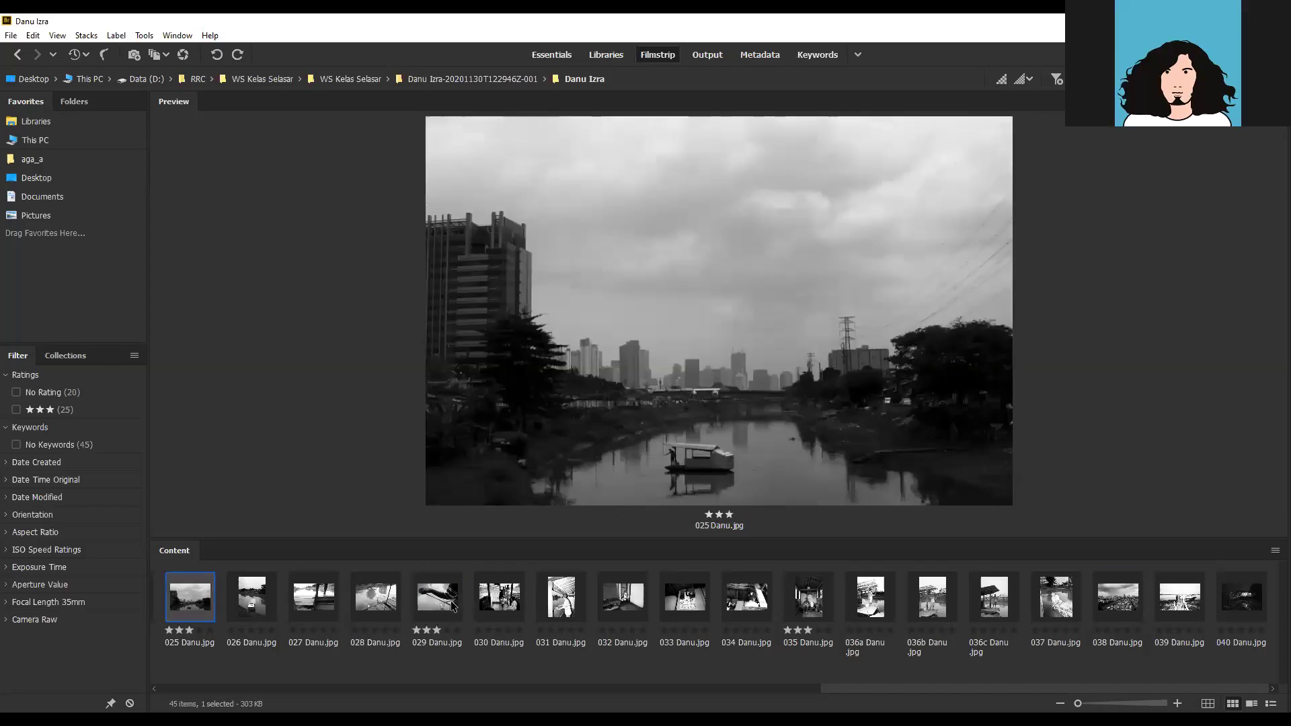
click(878, 599)
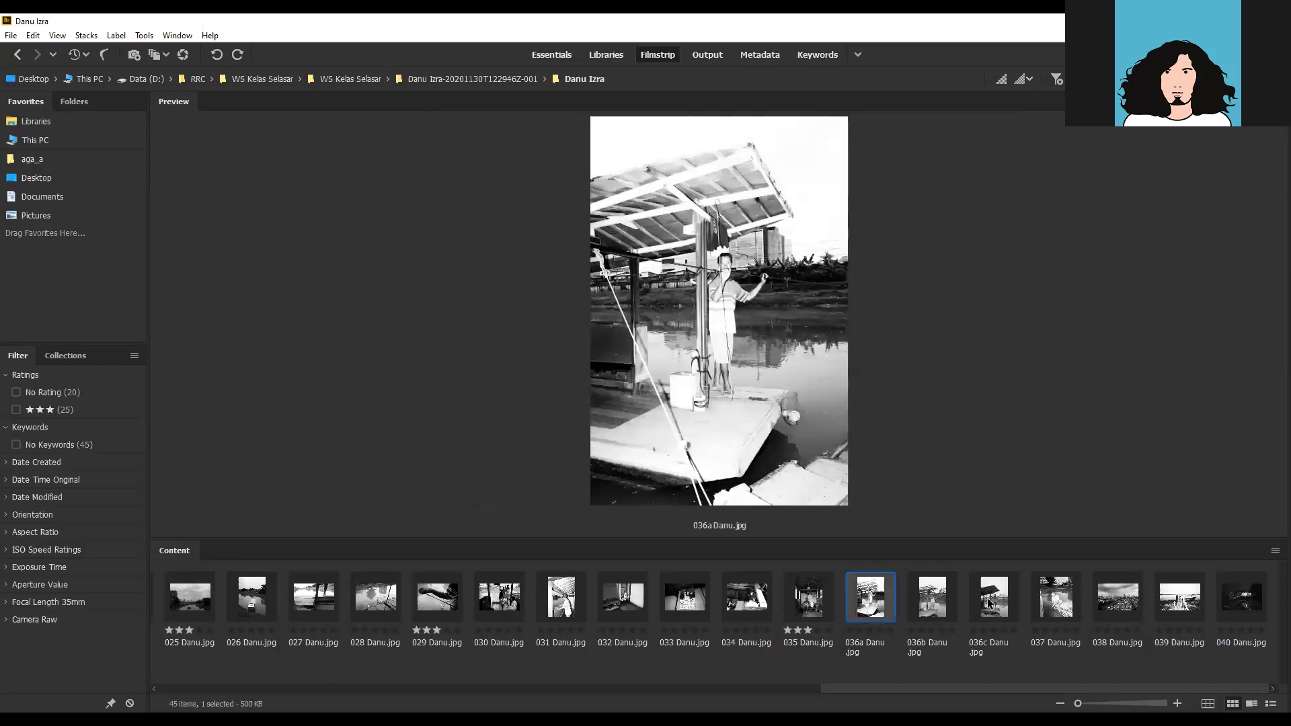
shift+click(989, 603)
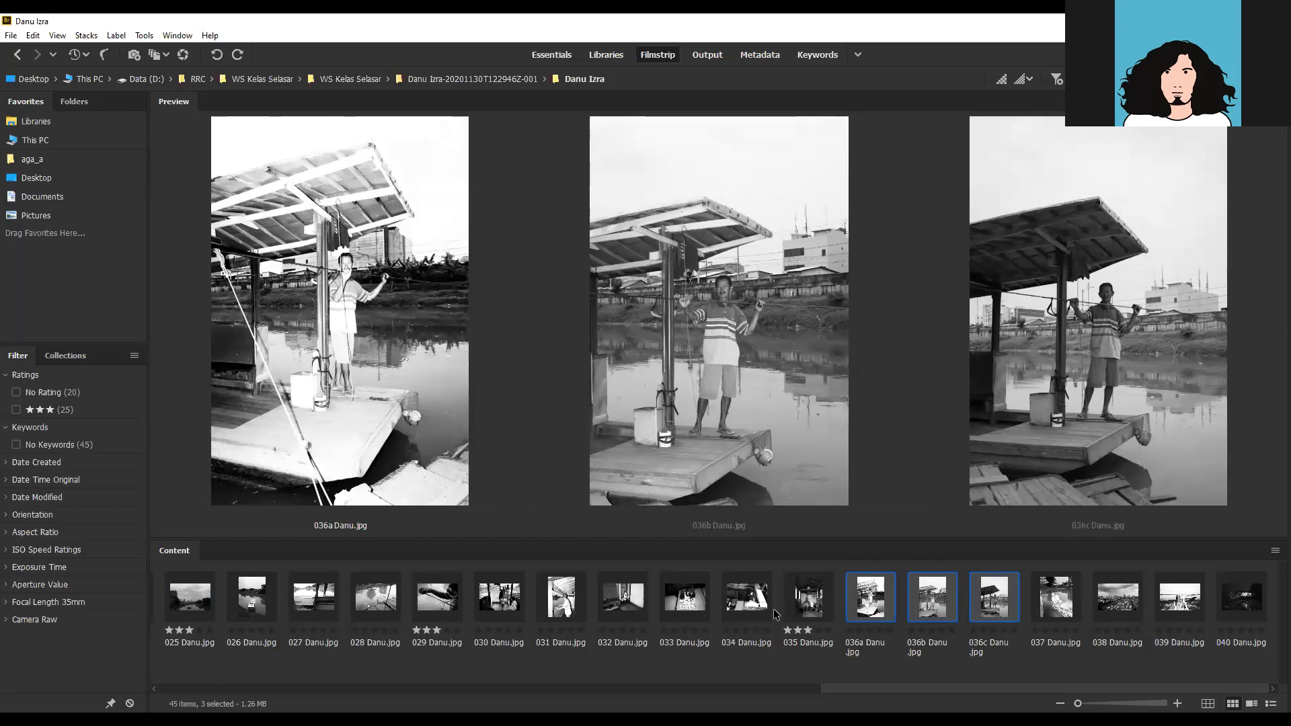
Look back through the earlier photos in the filmstrip, from 009 onward to 040, keeping 036a to 036c in the preview.
scroll(387, 611, up, 1)
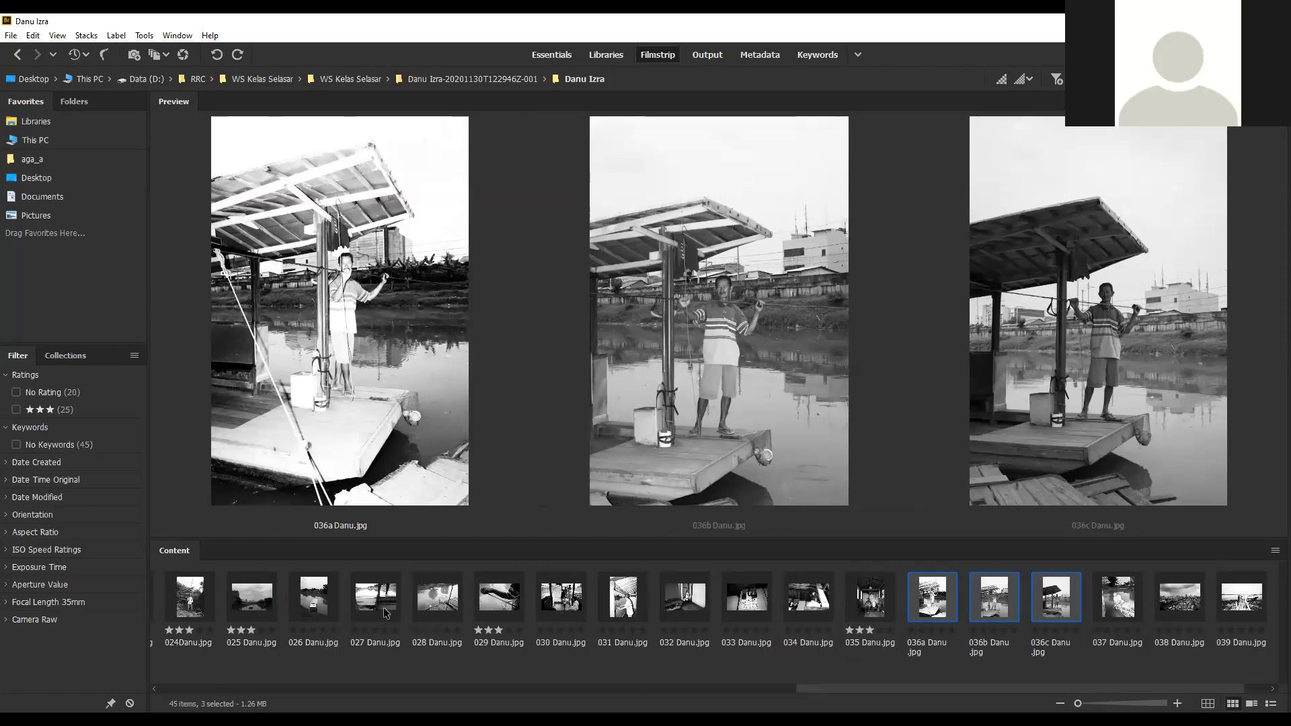
scroll(329, 619, up, 1)
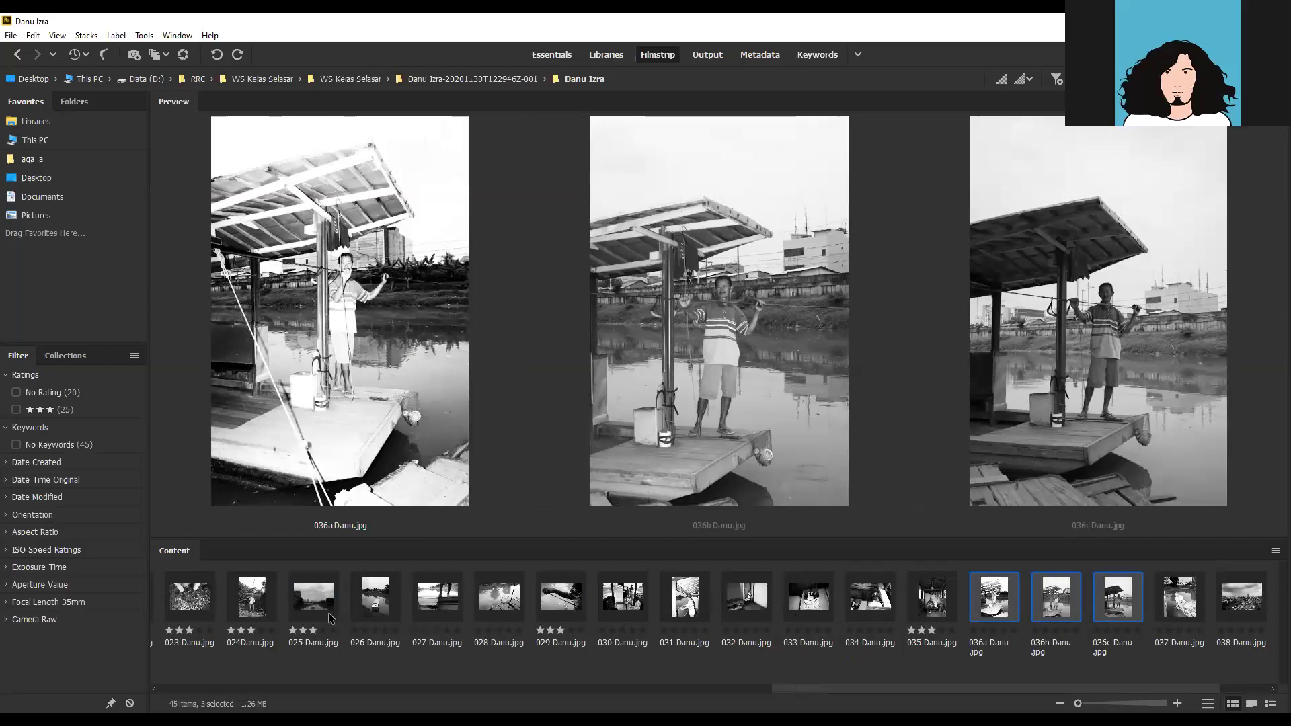
scroll(329, 619, up, 1)
scroll(329, 619, up, 1)
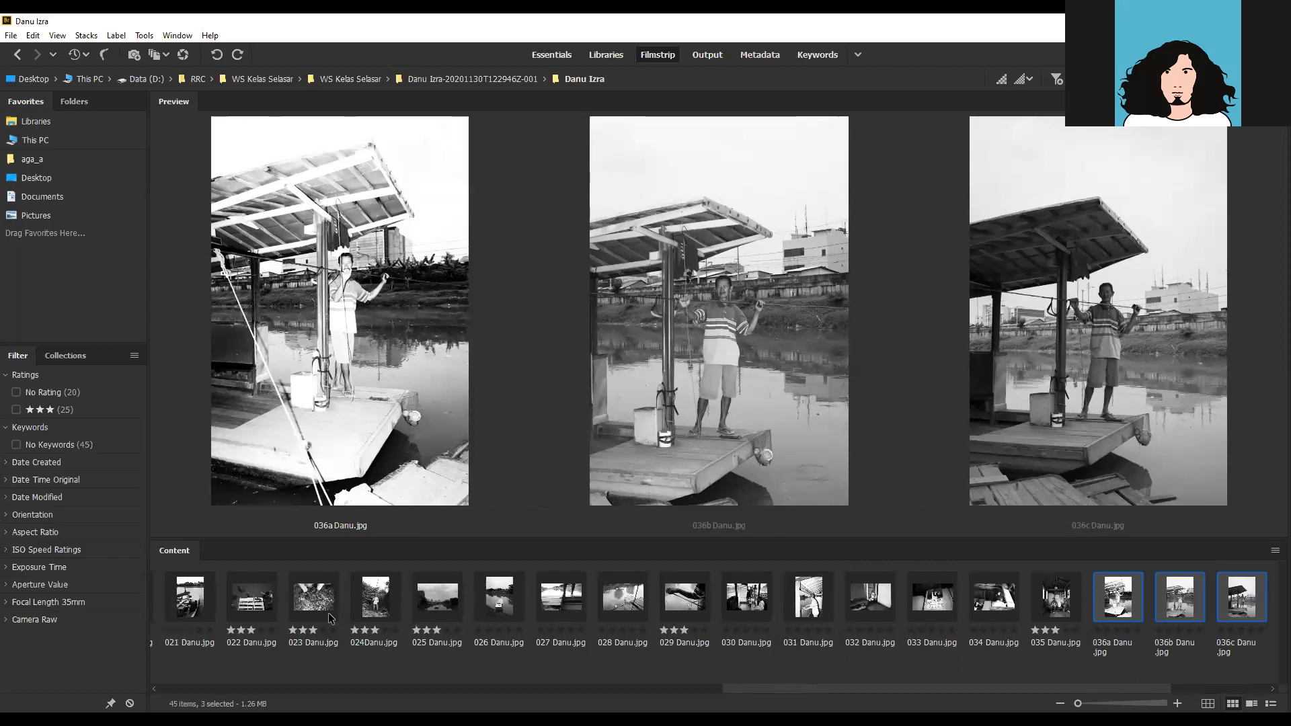
scroll(329, 619, up, 2)
scroll(330, 618, down, 6)
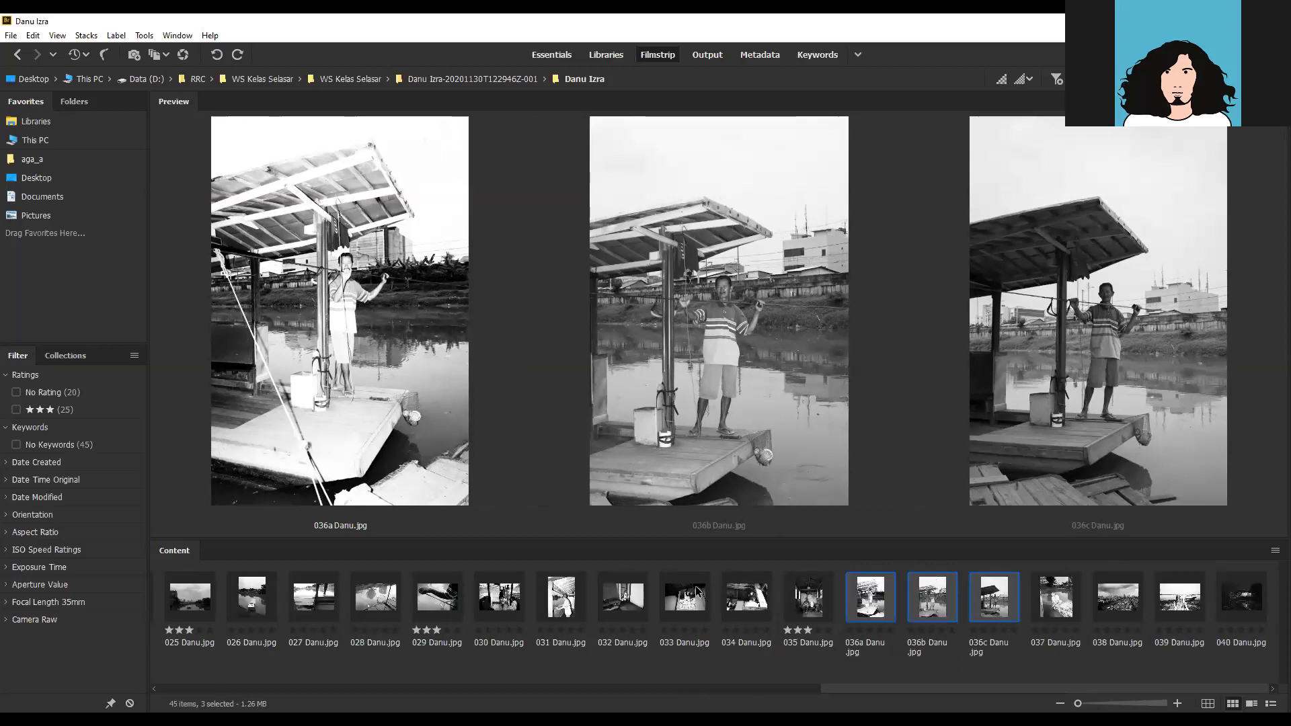
scroll(700, 591, up, 16)
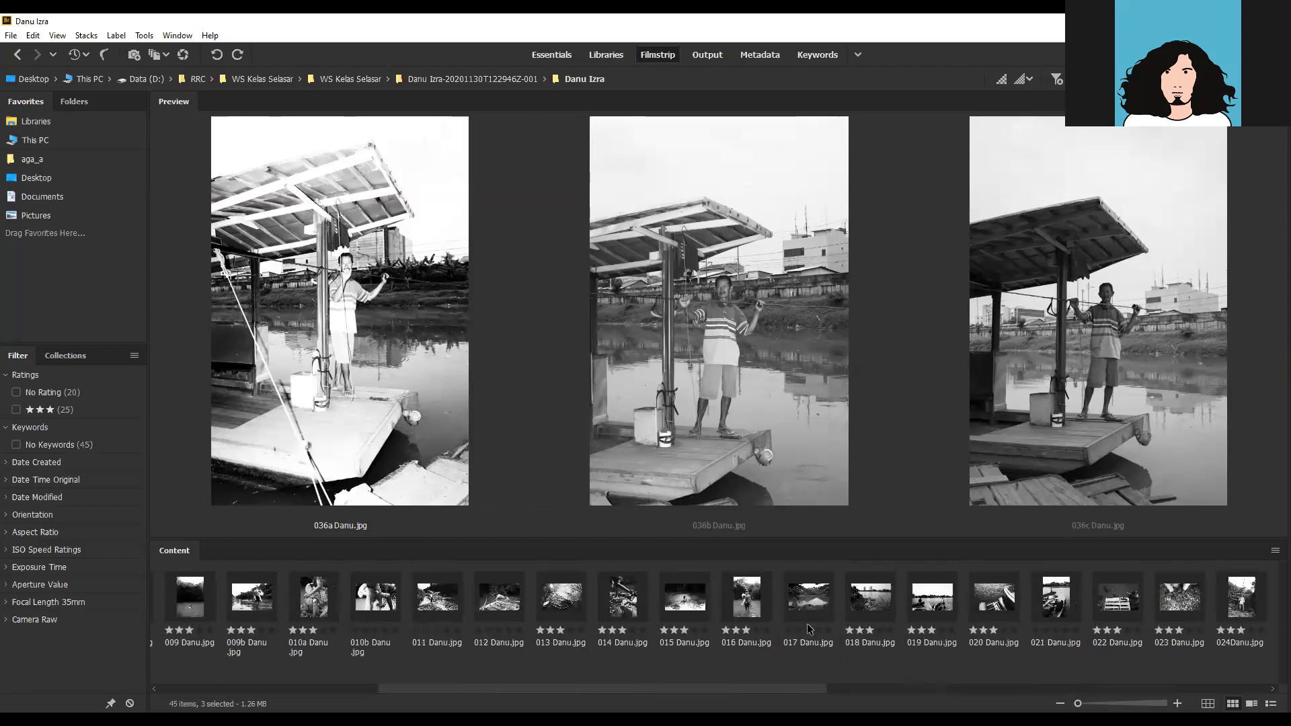
scroll(775, 602, down, 4)
scroll(776, 602, down, 5)
scroll(775, 602, down, 7)
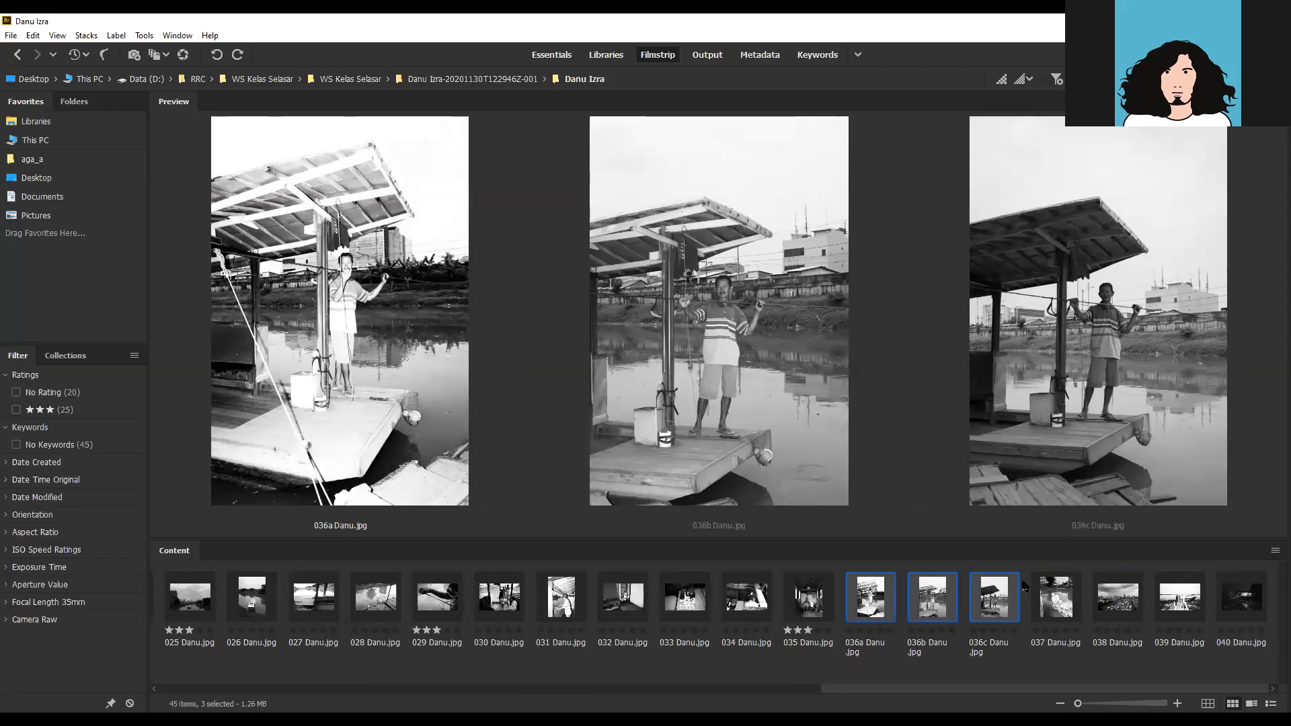
View photos 035, 038, 039 and 040 as possible closing images, and return to photo 038.
click(821, 599)
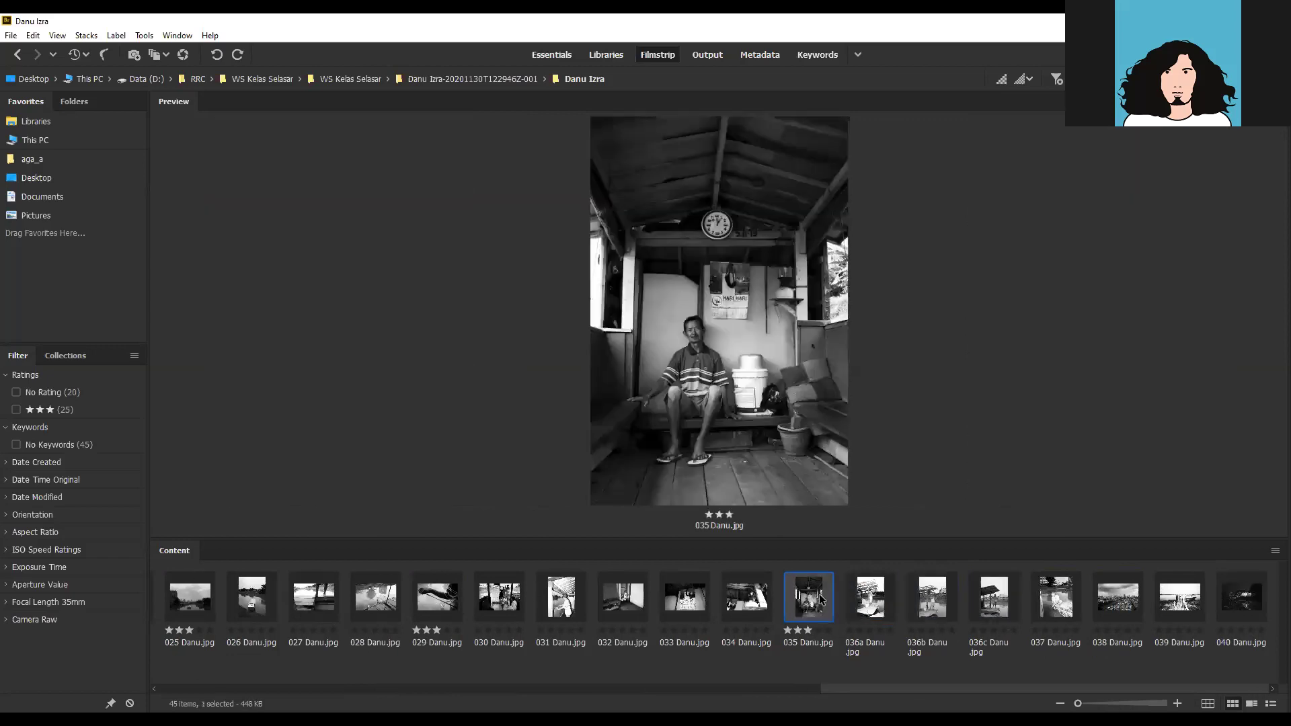
click(1112, 597)
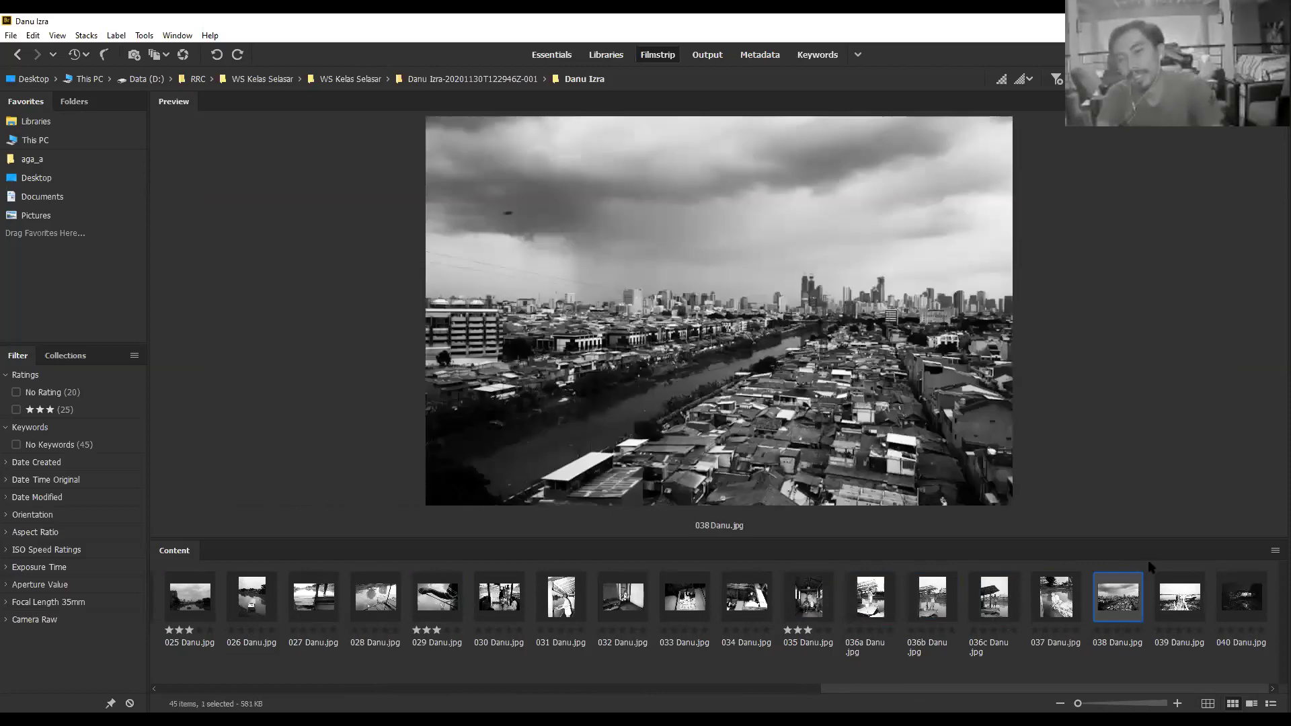
click(1184, 613)
key(Right)
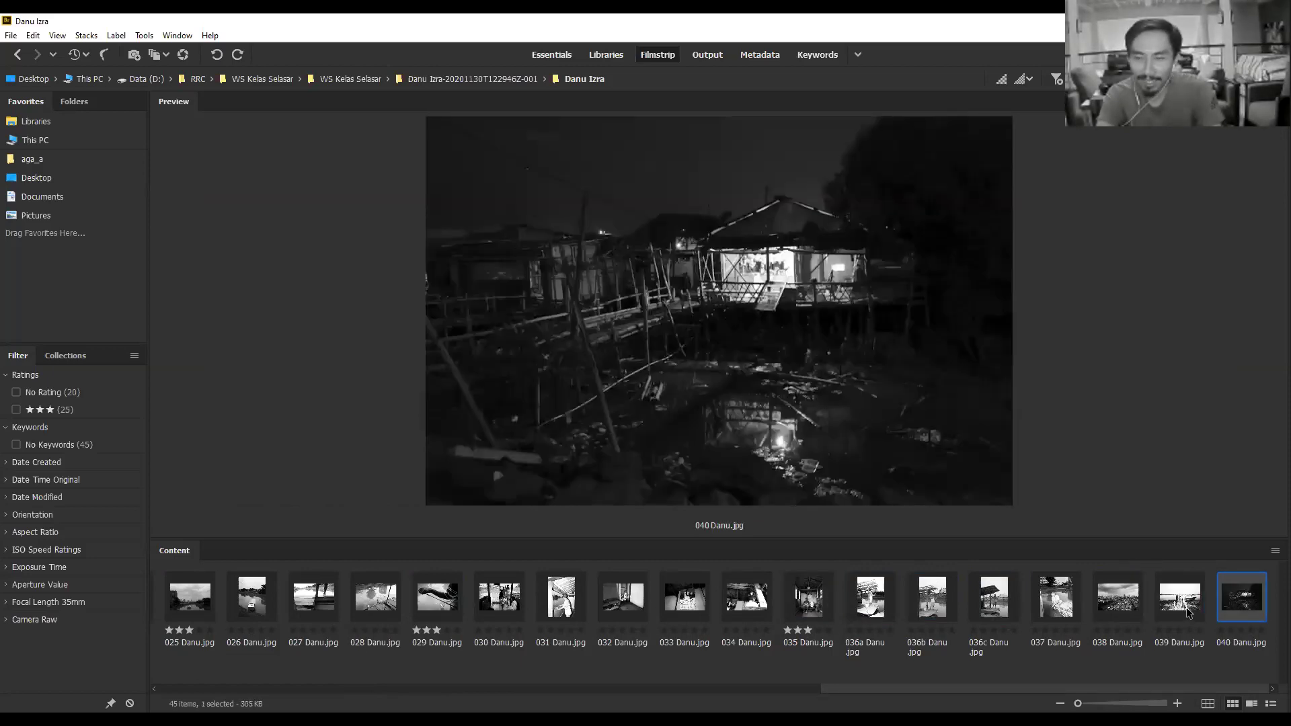
click(1118, 598)
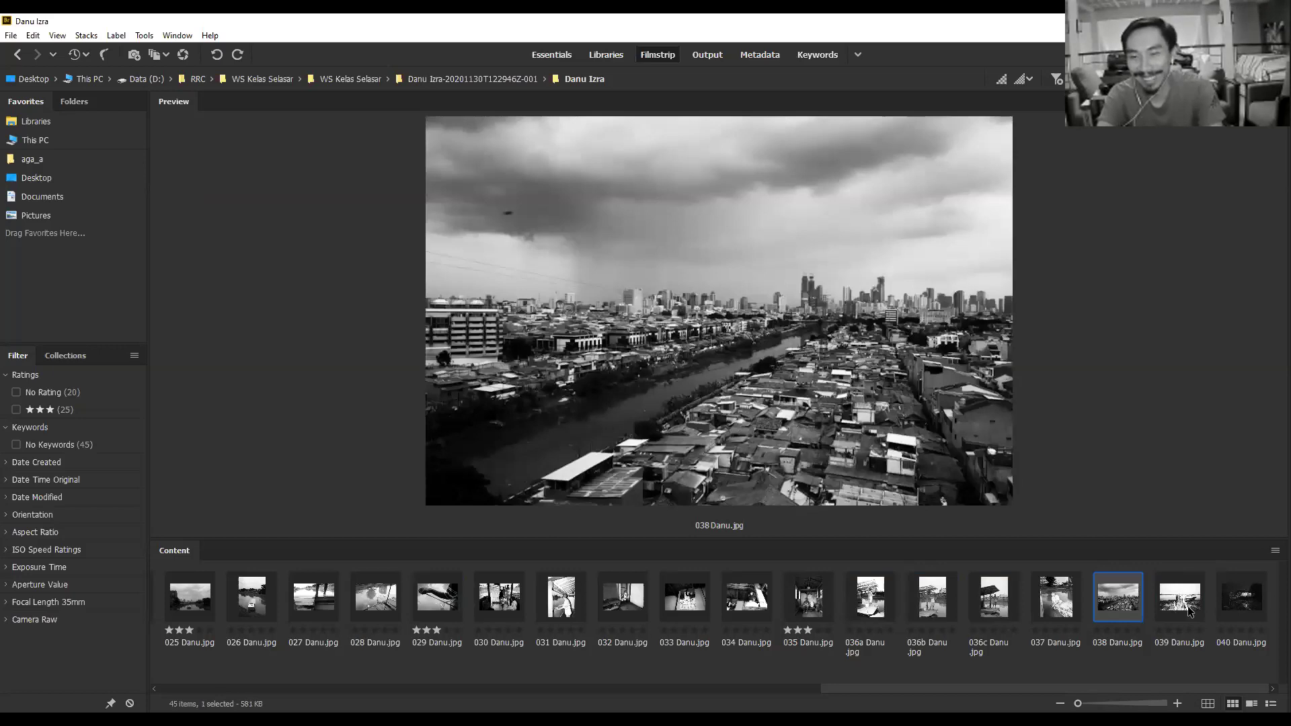
Compare photos 038, 039 and 040 side by side, and view each of the three individually again.
click(1184, 609)
key(Right)
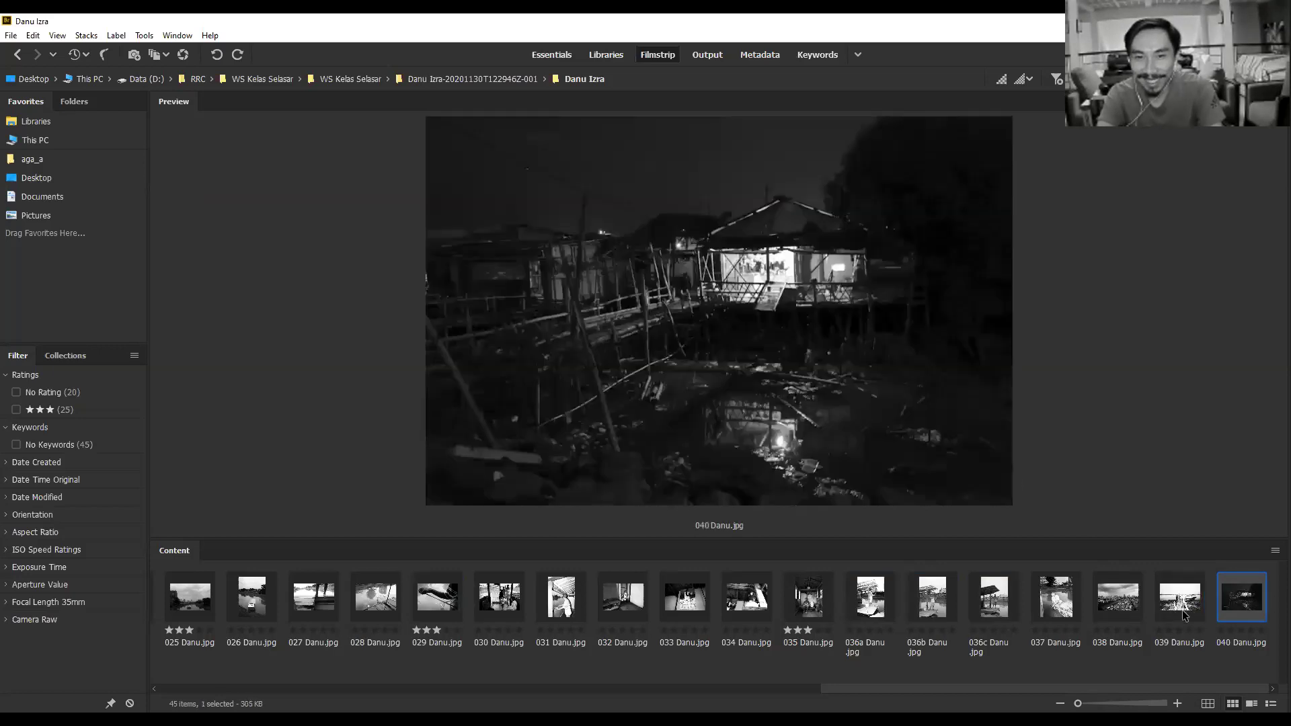
click(1044, 608)
click(1116, 606)
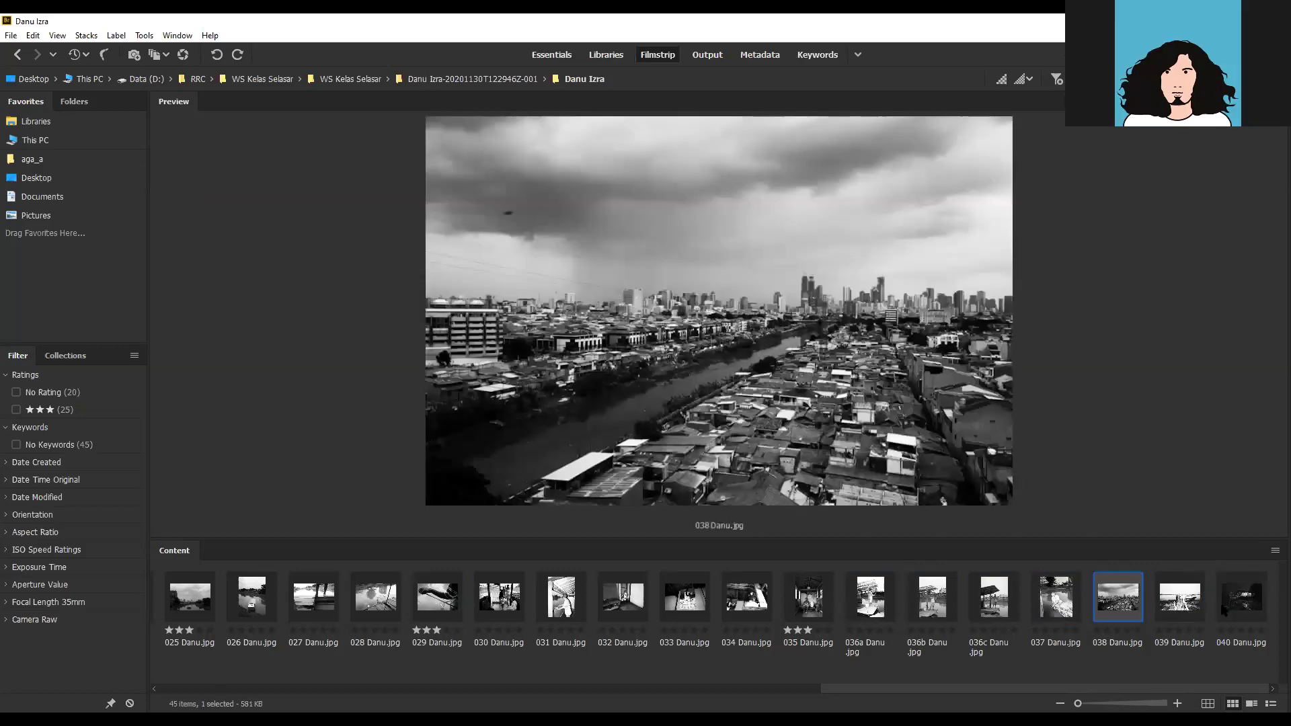
shift+click(1243, 609)
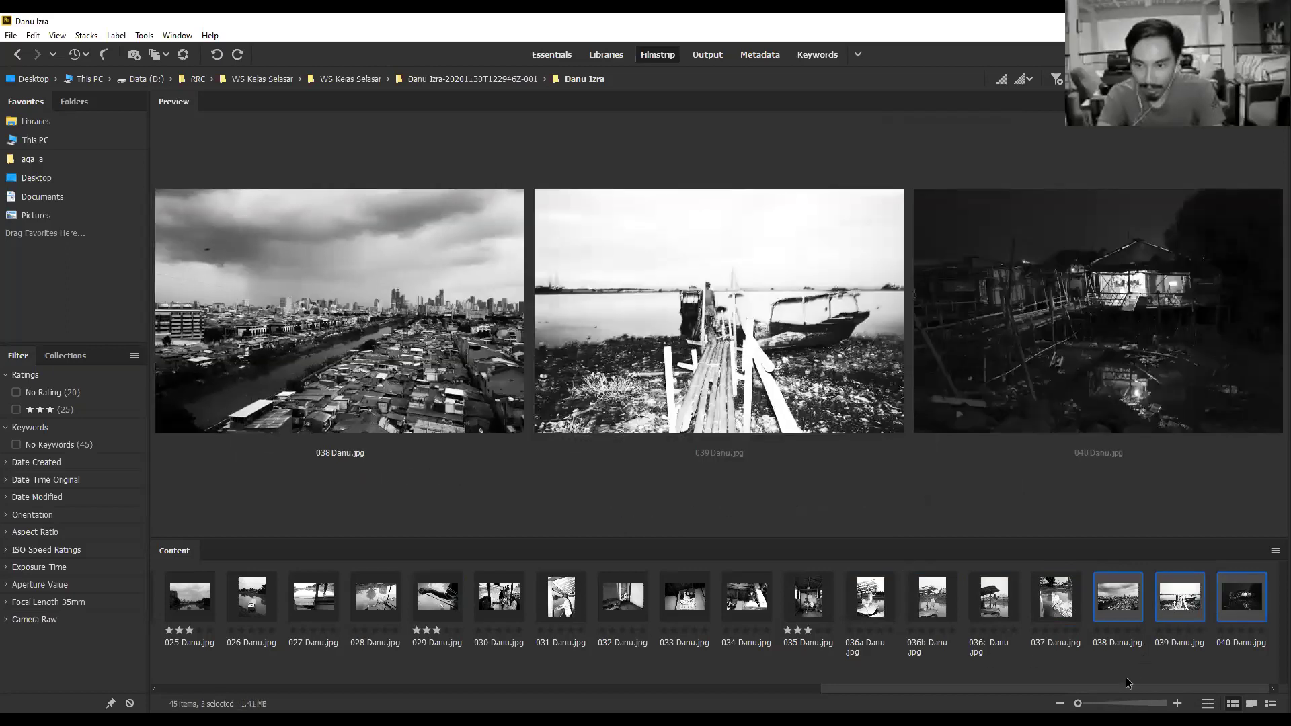
click(1120, 613)
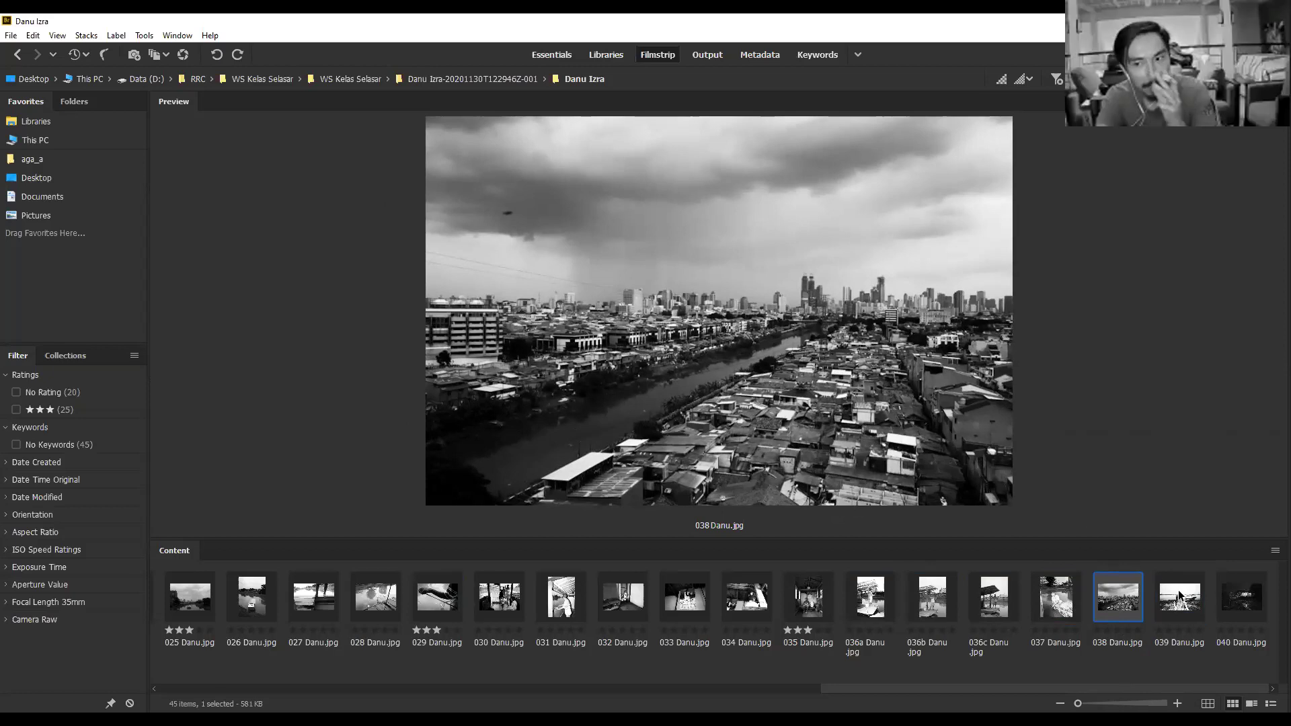
key(Right)
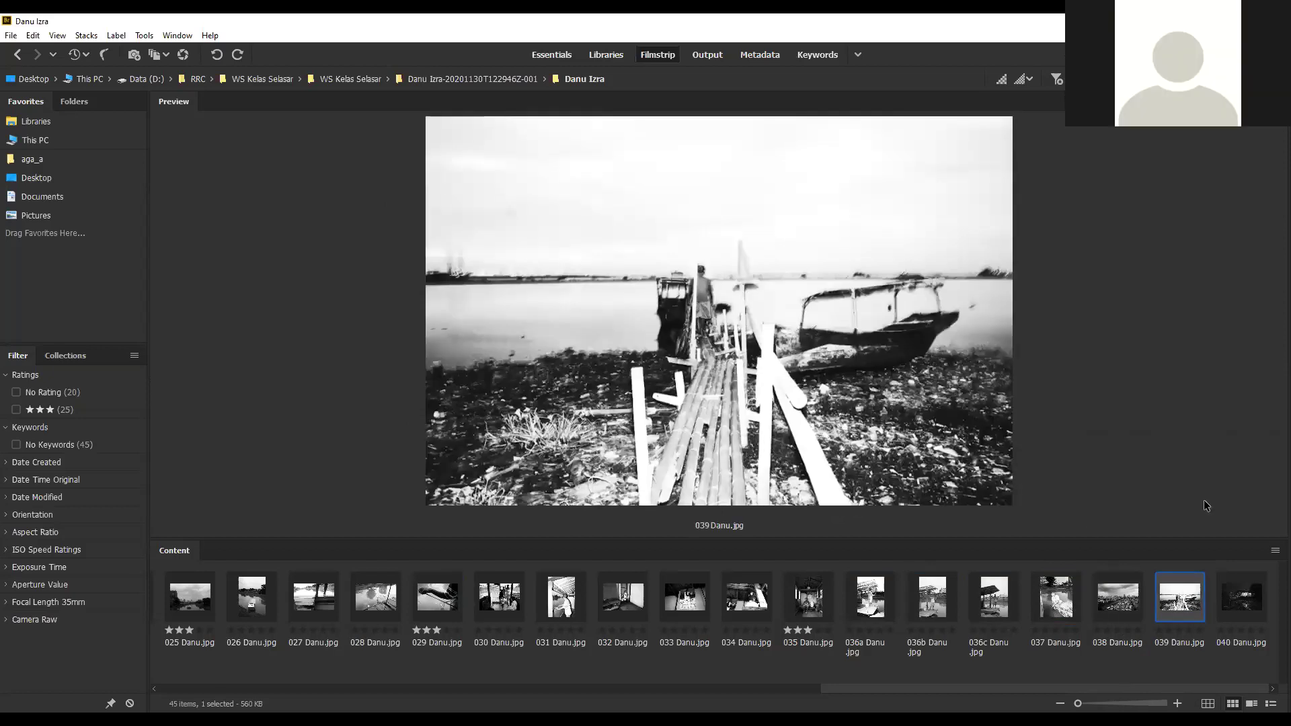
click(1246, 605)
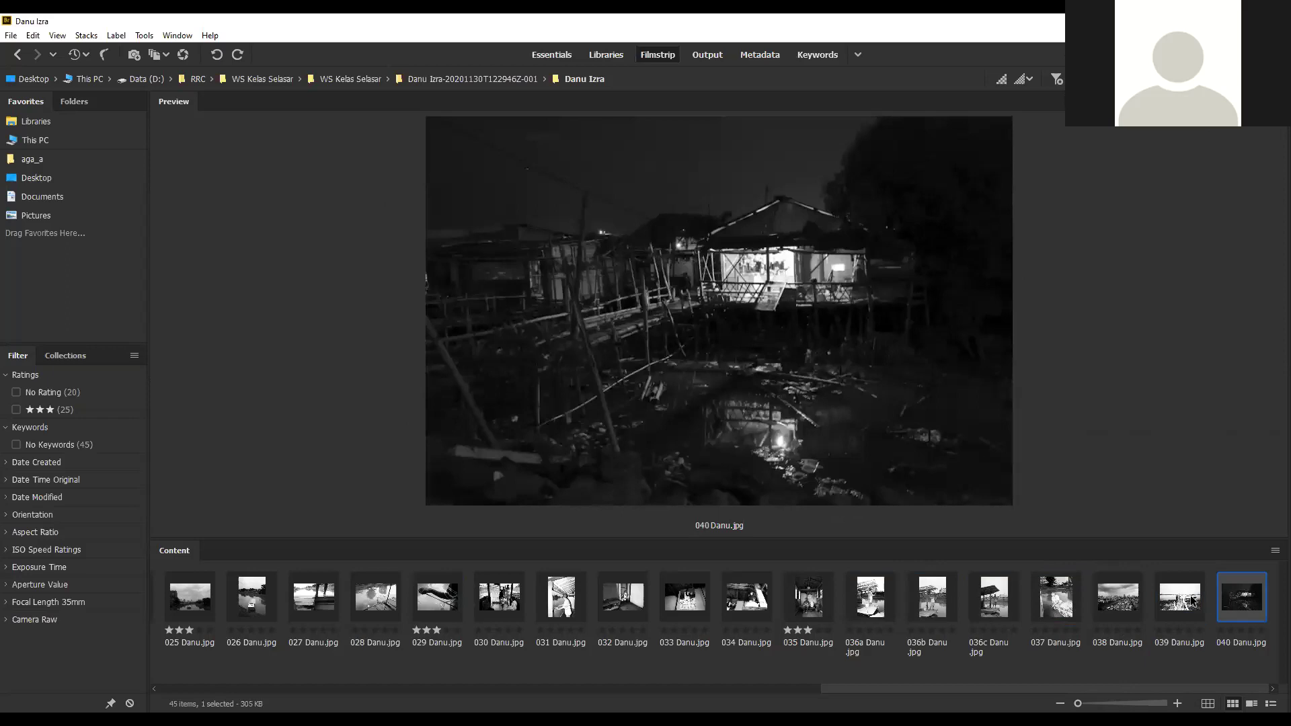
View photo 037, inspect the man's face with the loupe at 200%, and close the loupe.
click(1064, 597)
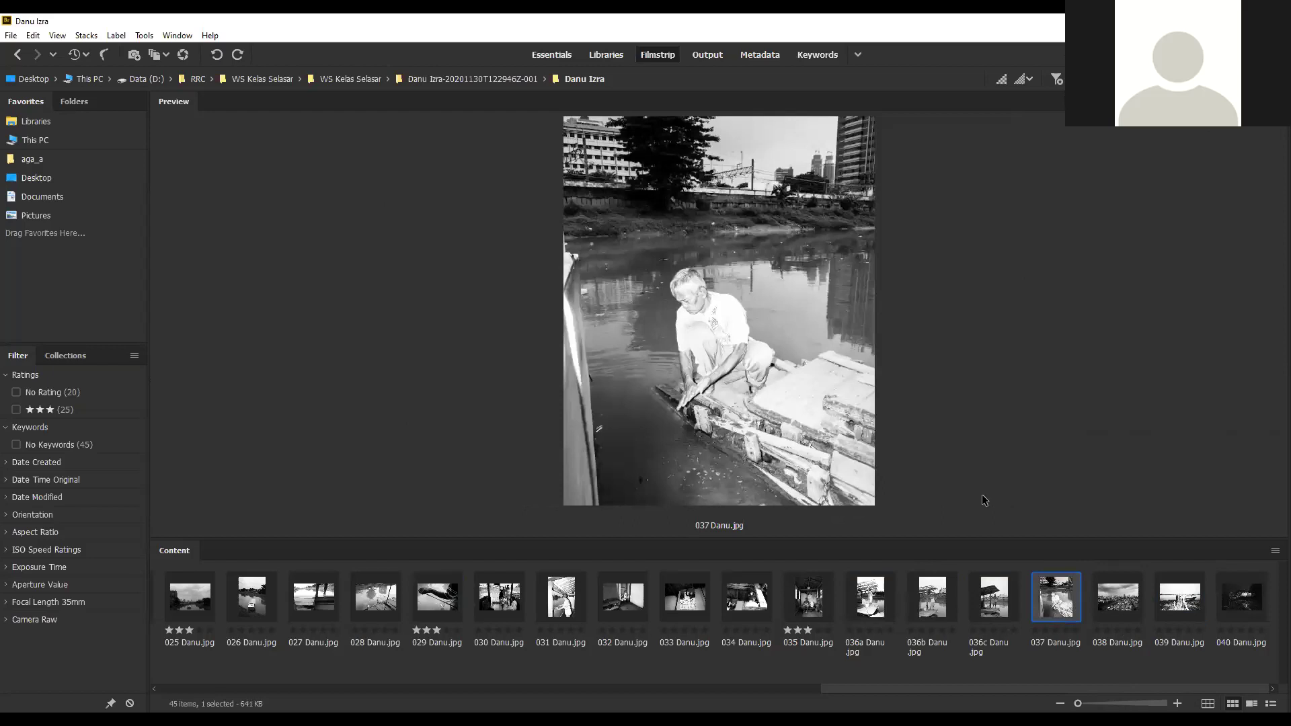
click(699, 313)
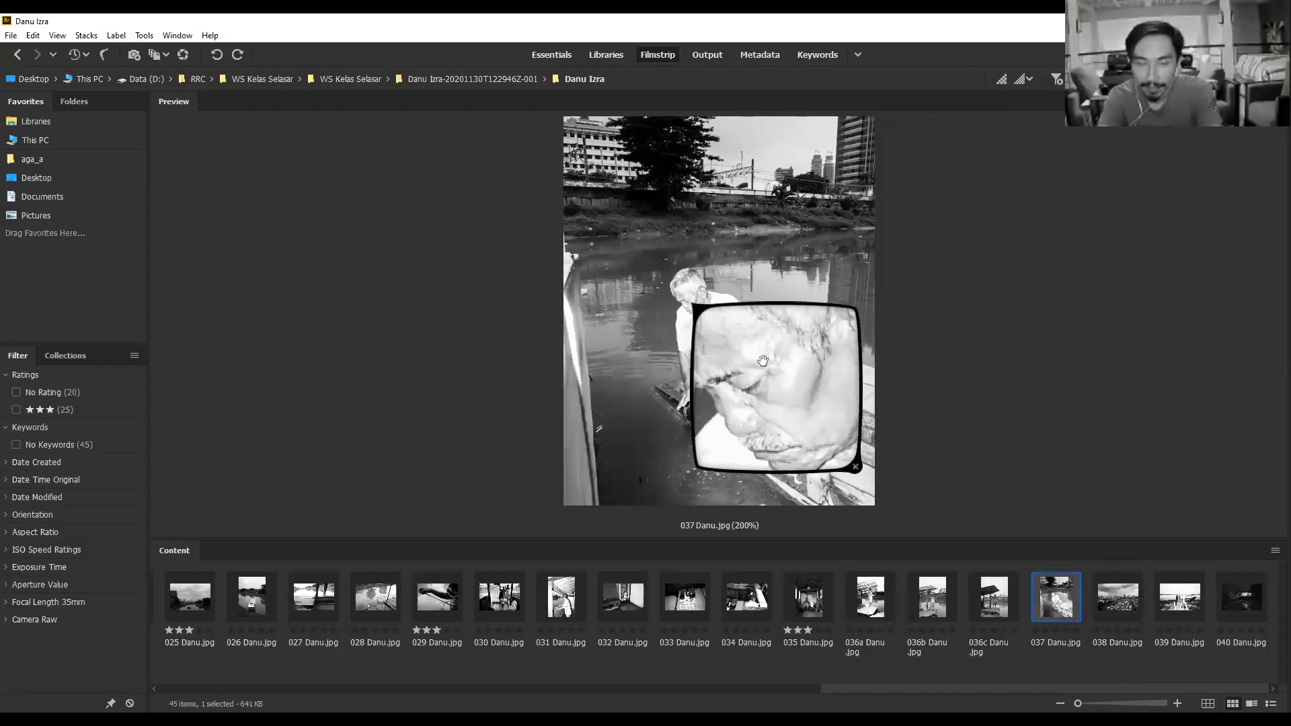
click(860, 475)
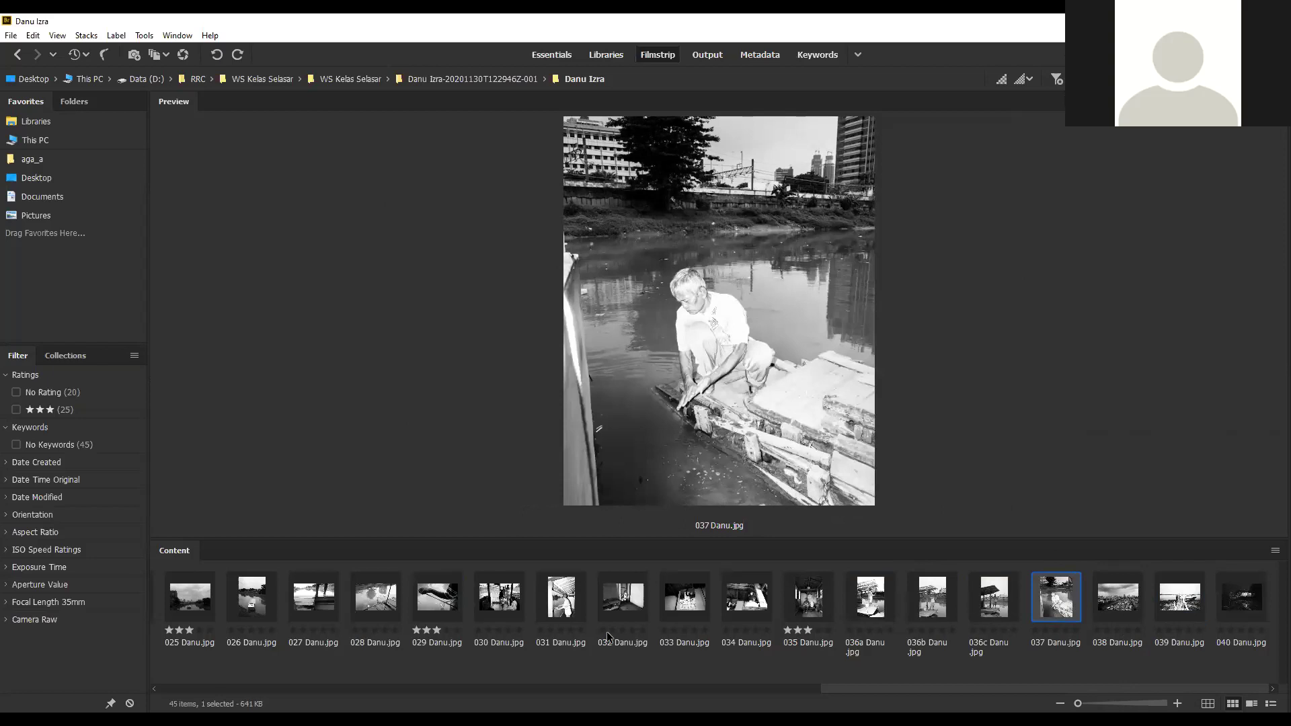
View the boat interior details in photos 032 to 034, switching back and forth and returning to photo 032.
click(622, 596)
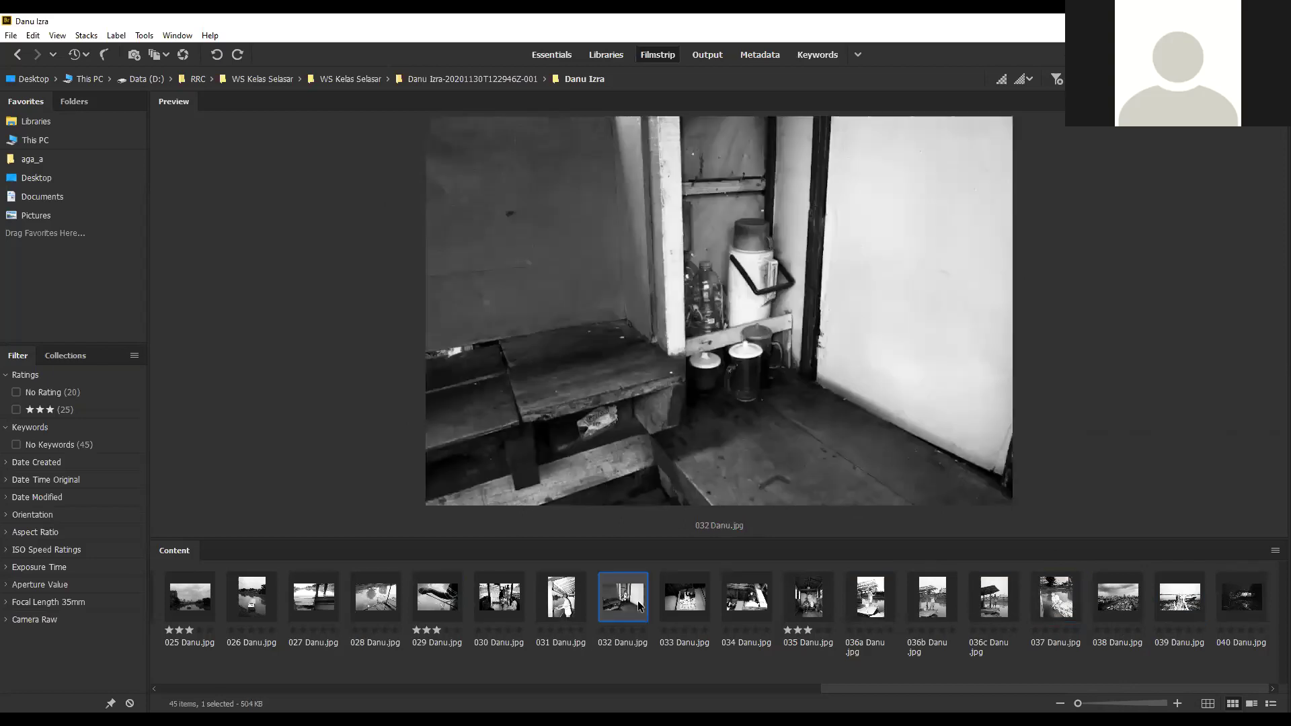
click(685, 596)
click(725, 609)
click(725, 608)
click(644, 595)
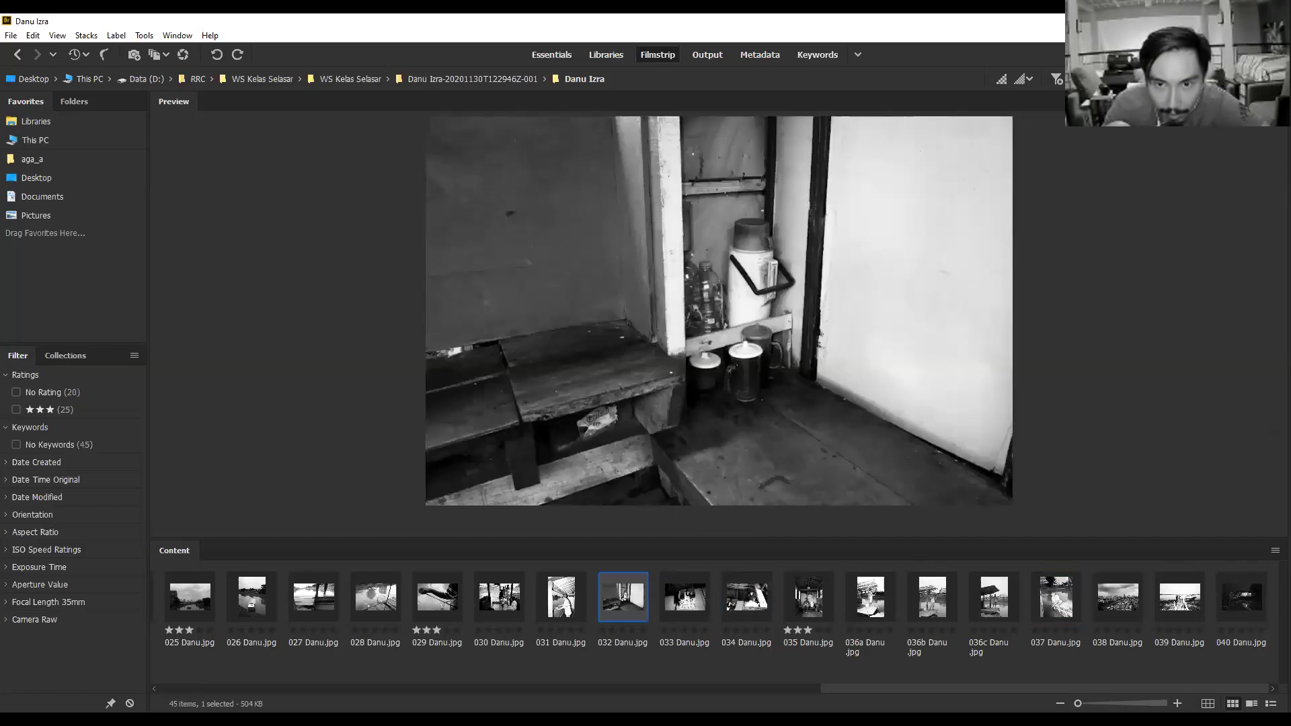
click(685, 597)
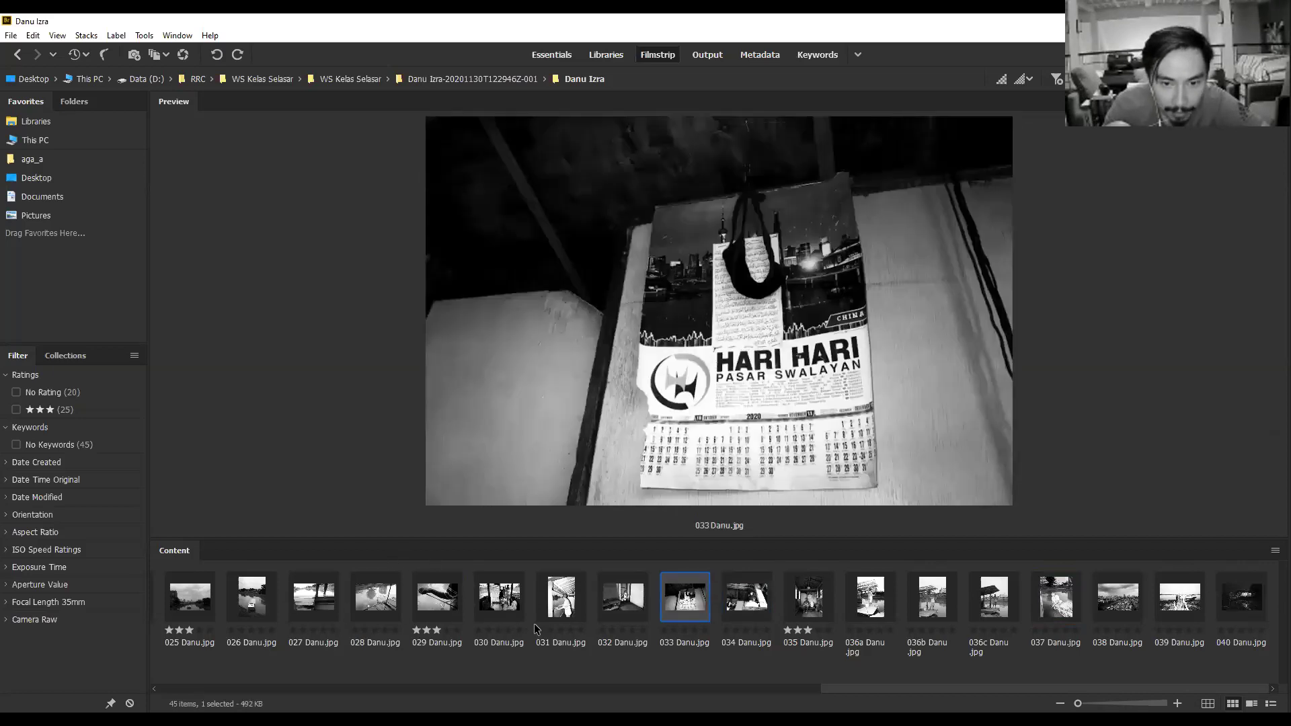
click(648, 608)
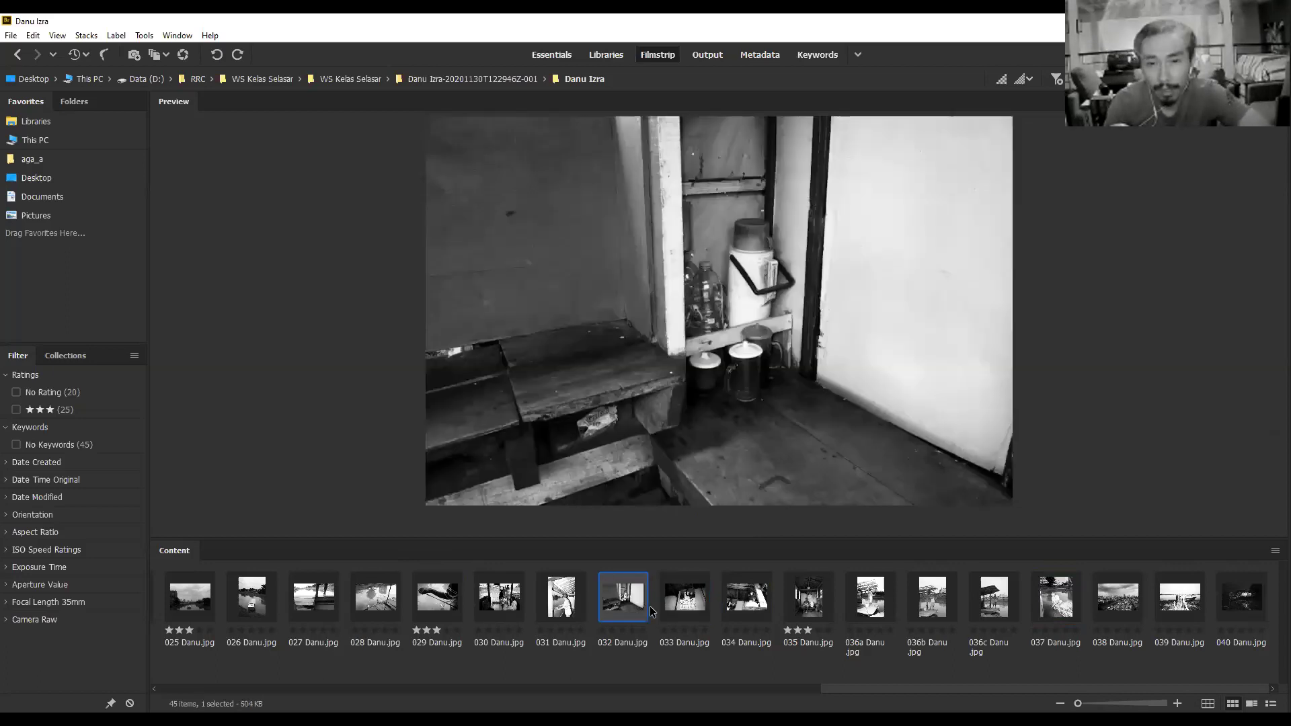
Step back through photos 031 and 030 to the arm and net close-up in photo 029.
key(Left)
key(Left)
key(Right)
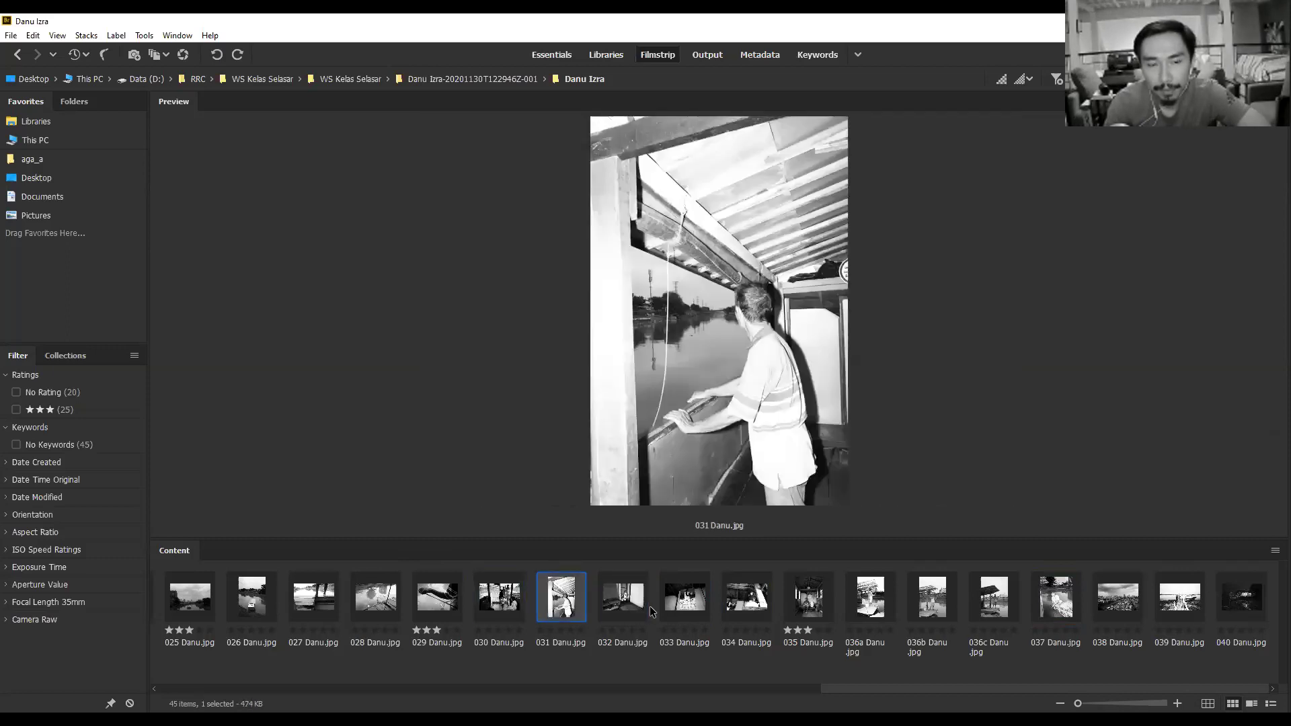
key(Left)
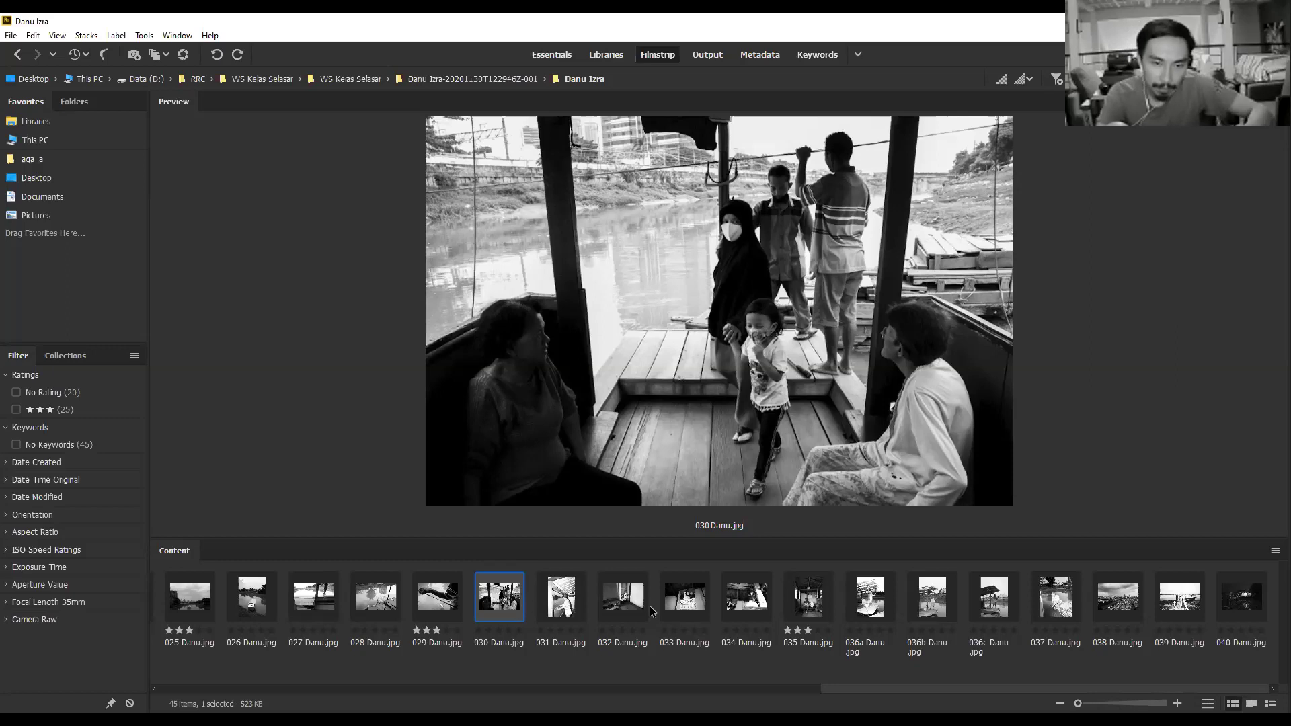
key(Left)
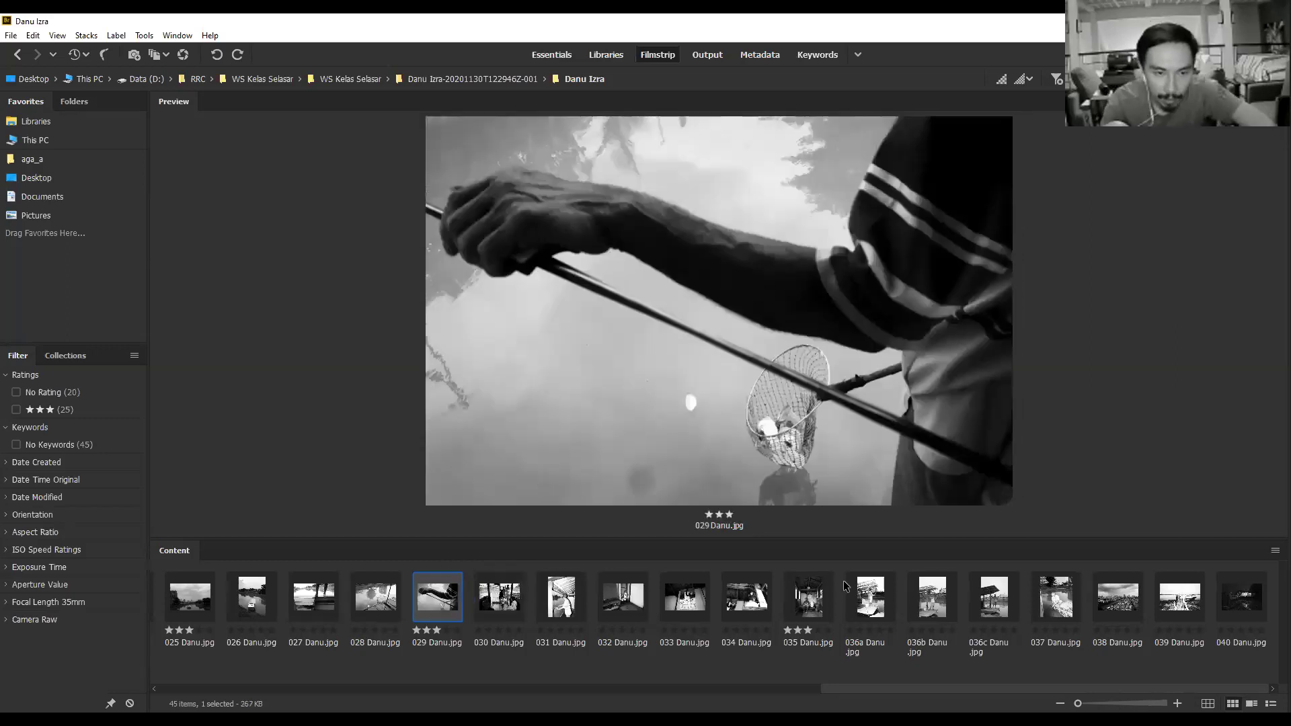
Show the three-star photos 025, 029 and 035 side by side in the preview.
click(190, 603)
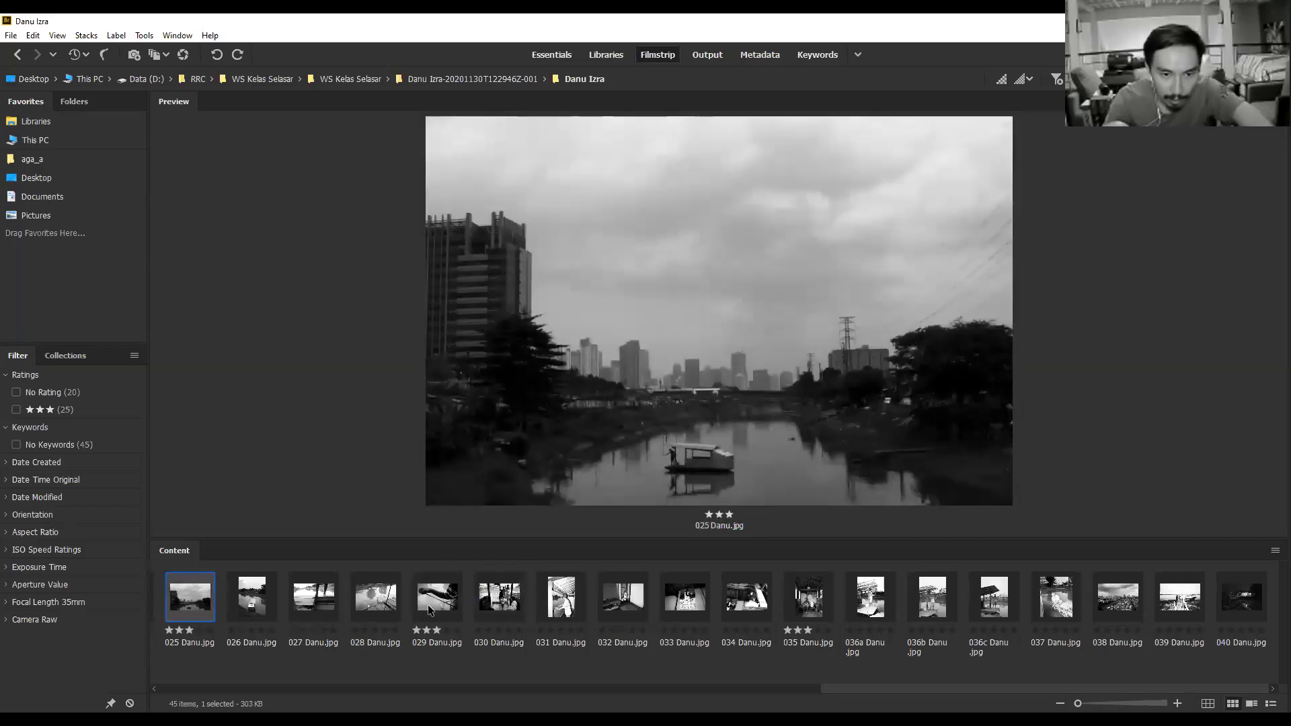
ctrl+click(457, 610)
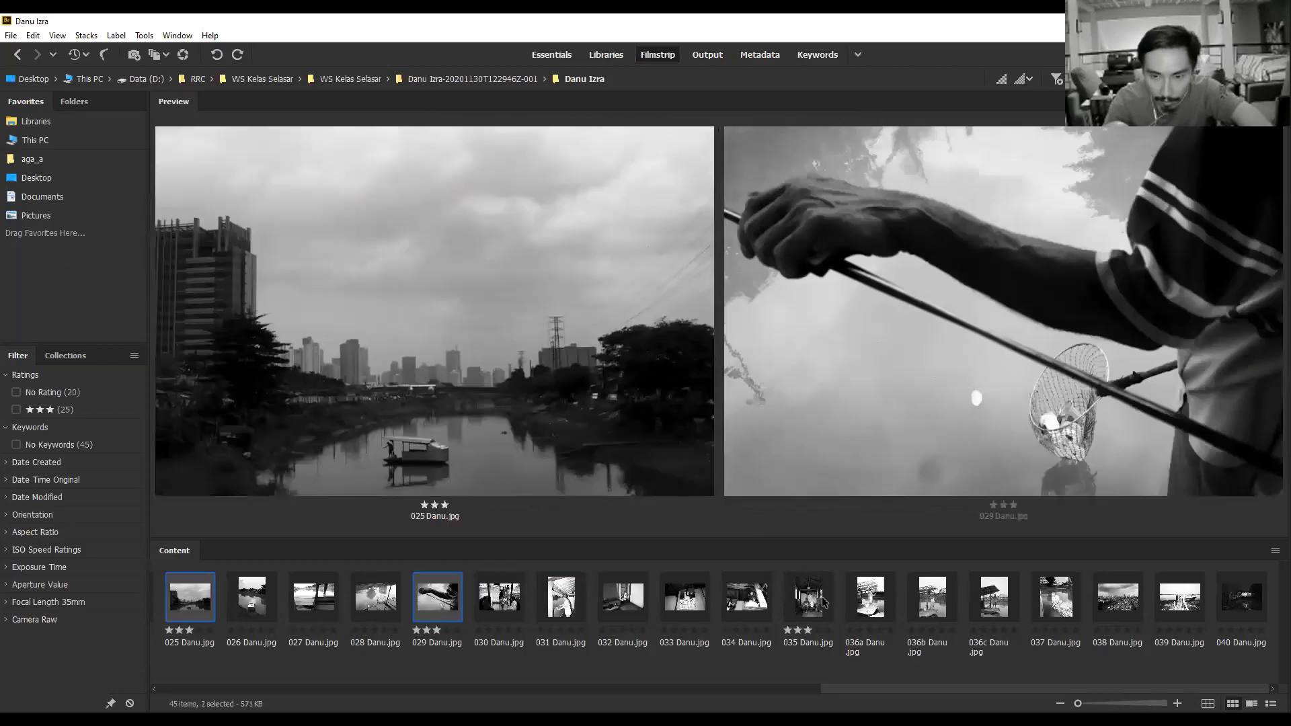
ctrl+click(815, 597)
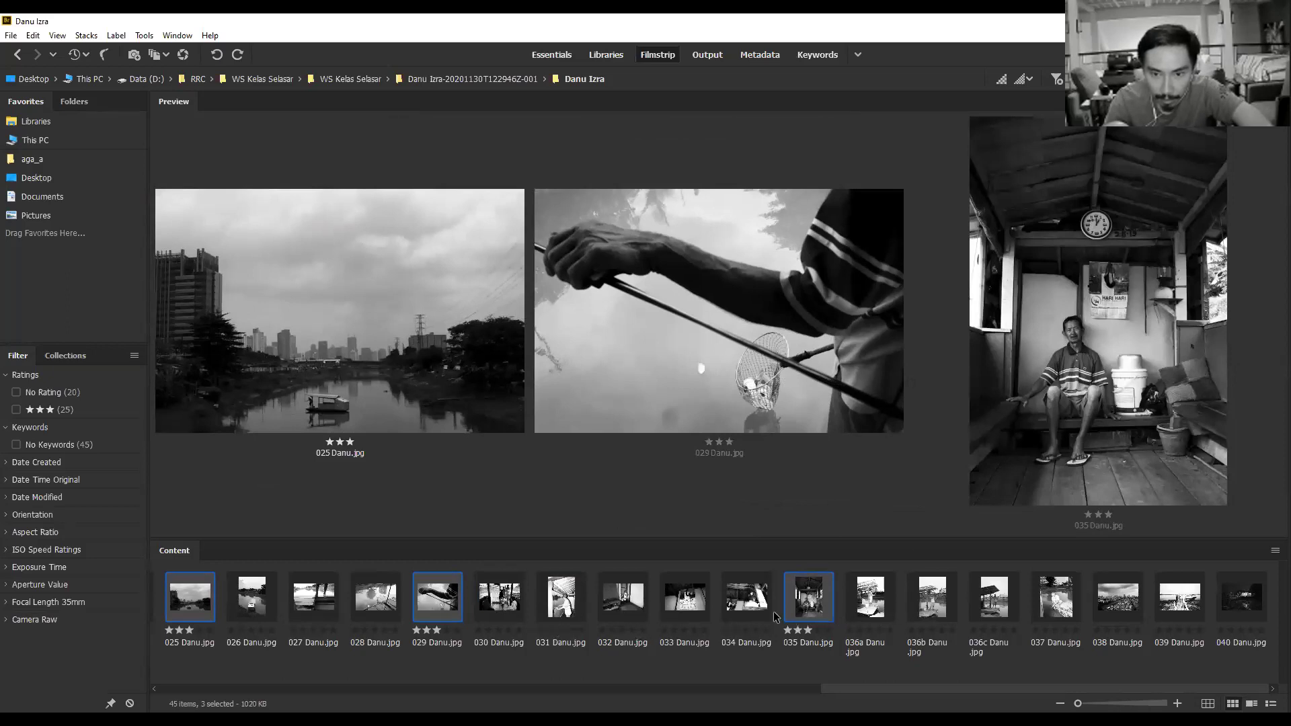
Compare detail photos 034, 033 and 032 one at a time alongside photos 025, 029 and 035.
ctrl+click(728, 602)
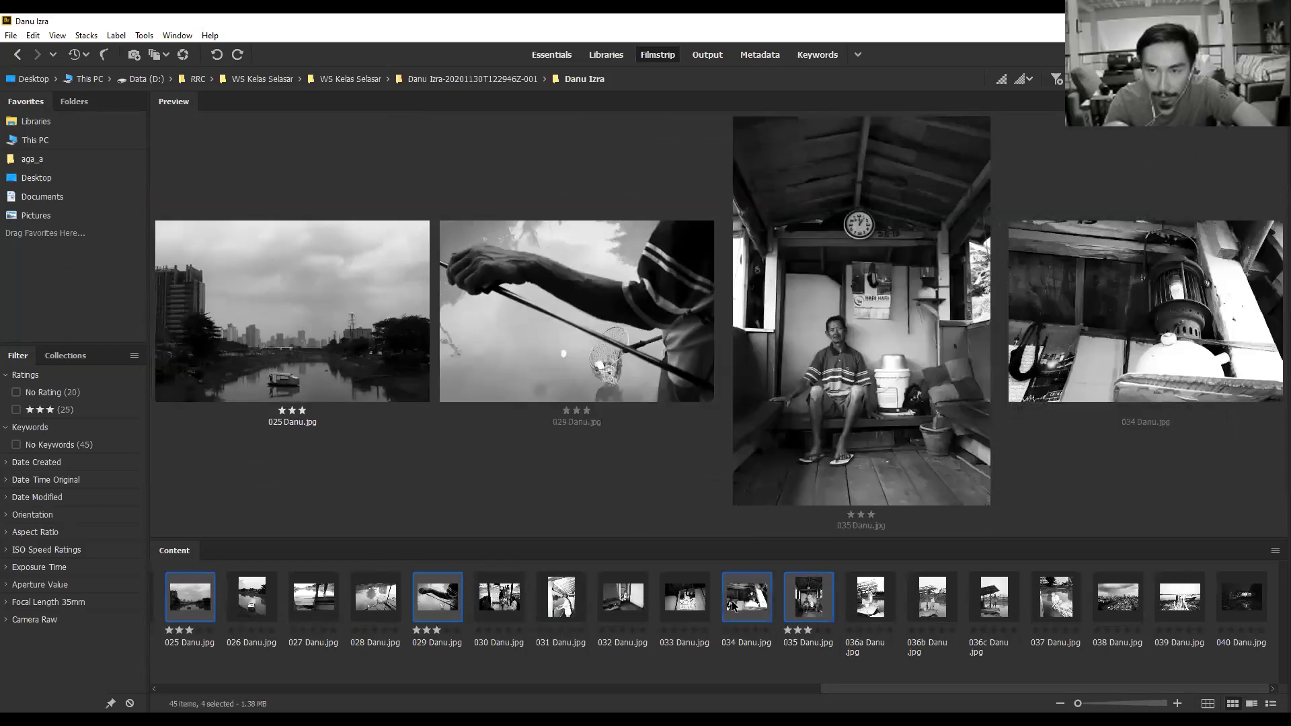
ctrl+click(729, 603)
ctrl+click(697, 602)
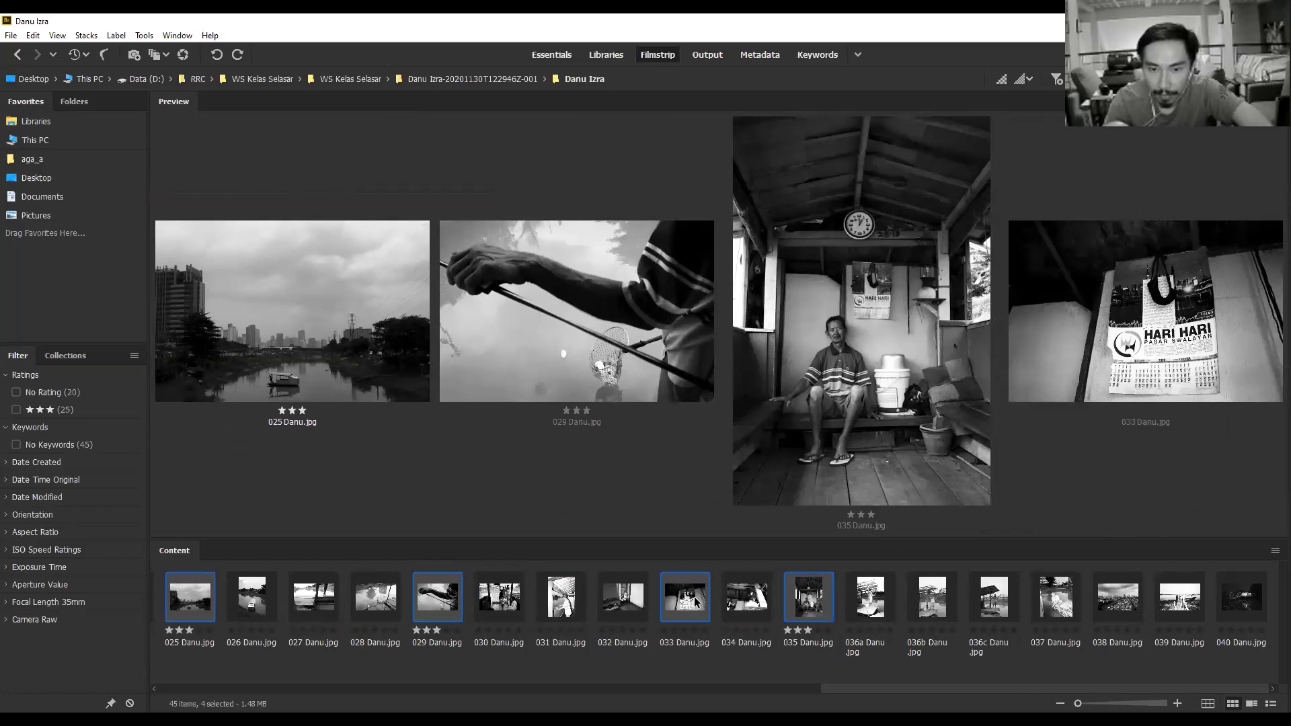
ctrl+click(697, 603)
ctrl+click(625, 593)
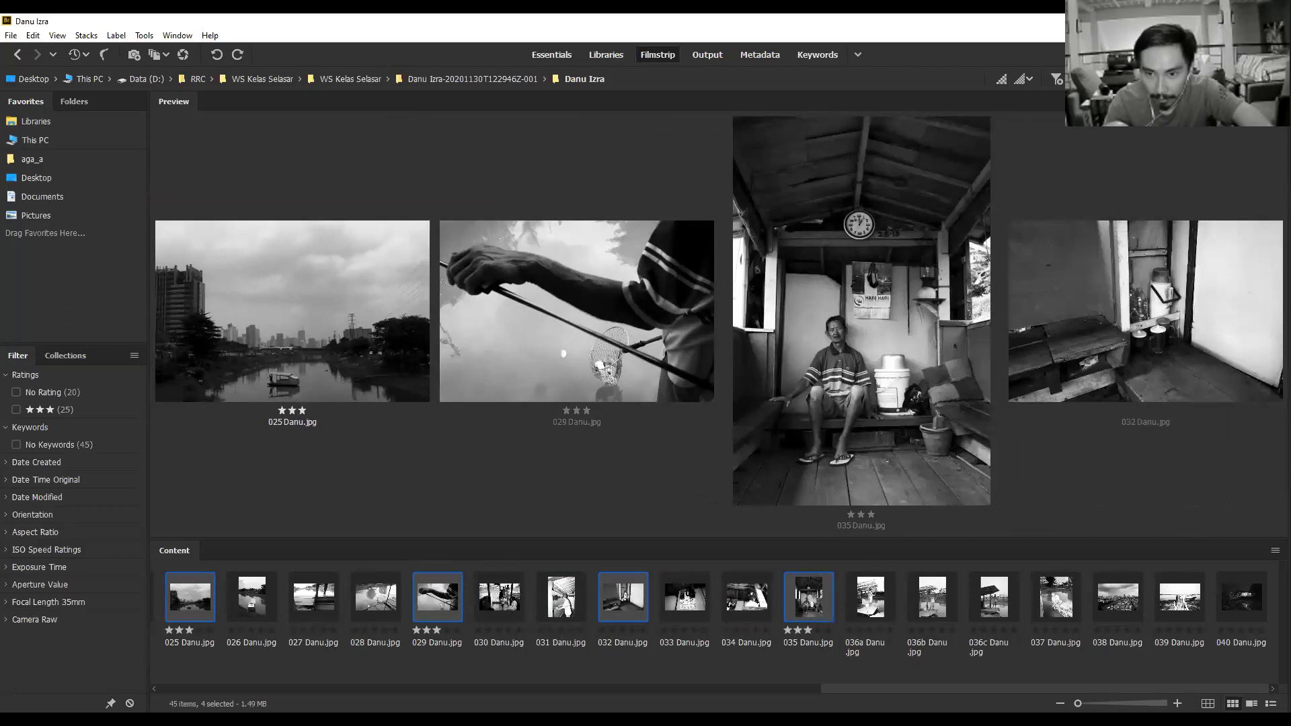
ctrl+click(636, 589)
Compare photos 036a, 036b and 036c one at a time alongside photos 025, 029 and 035.
ctrl+click(872, 608)
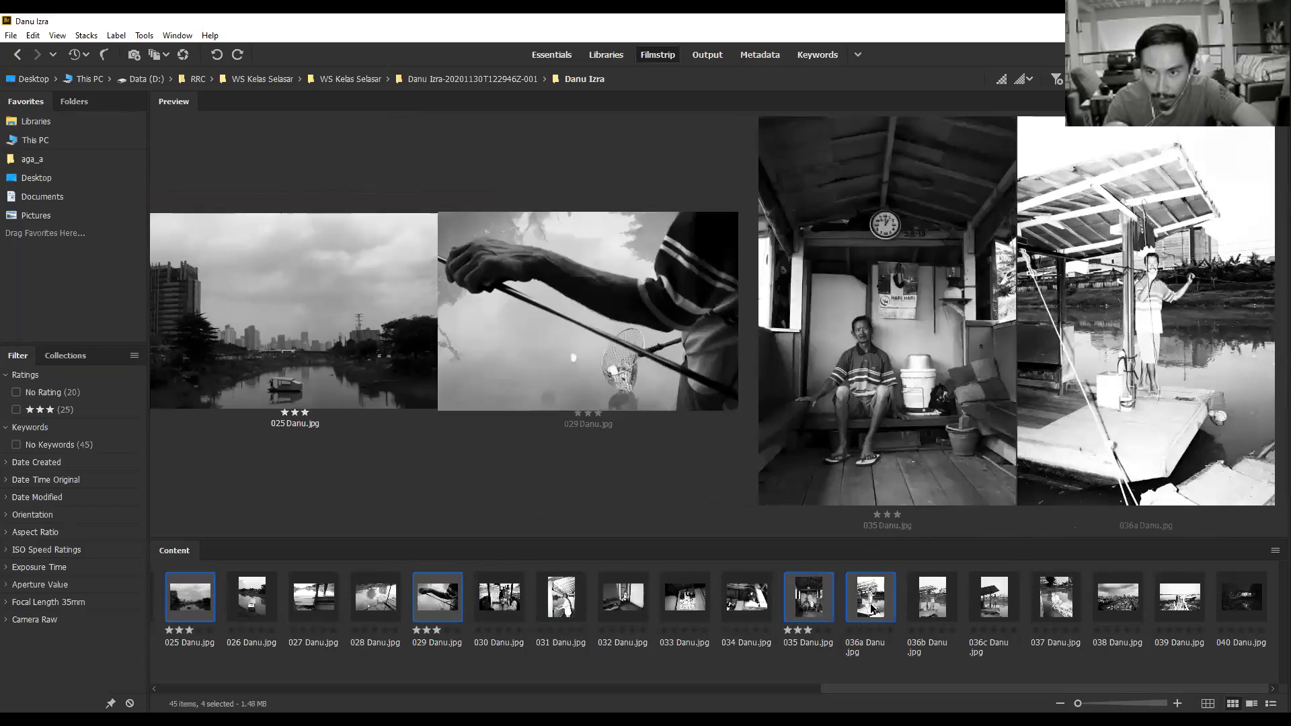
ctrl+click(872, 605)
ctrl+click(940, 598)
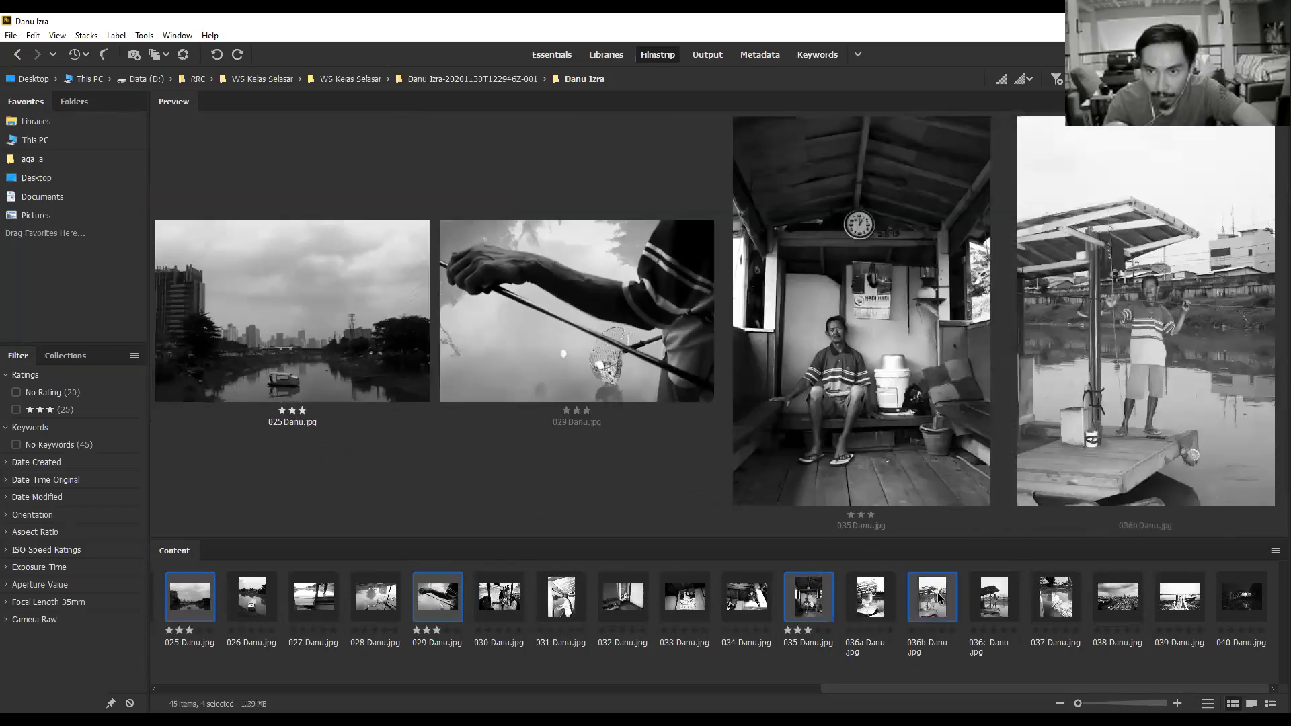
ctrl+click(940, 598)
ctrl+click(983, 592)
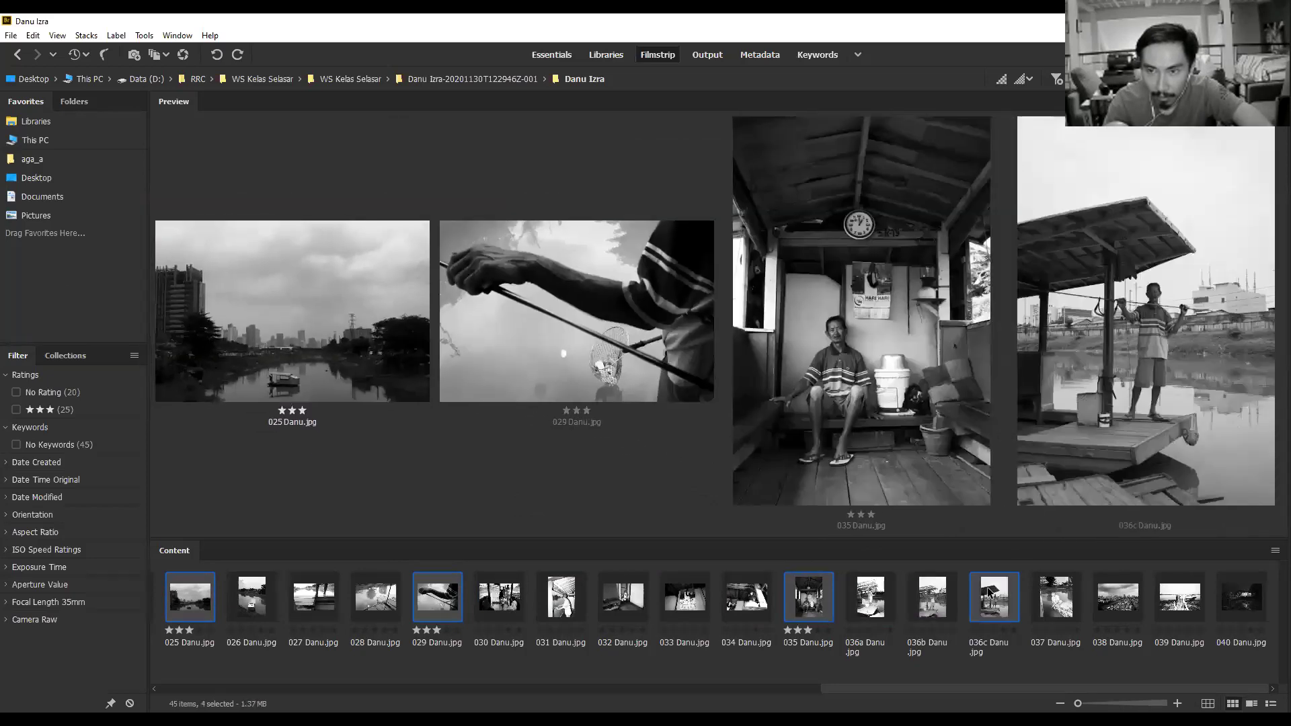
ctrl+click(988, 595)
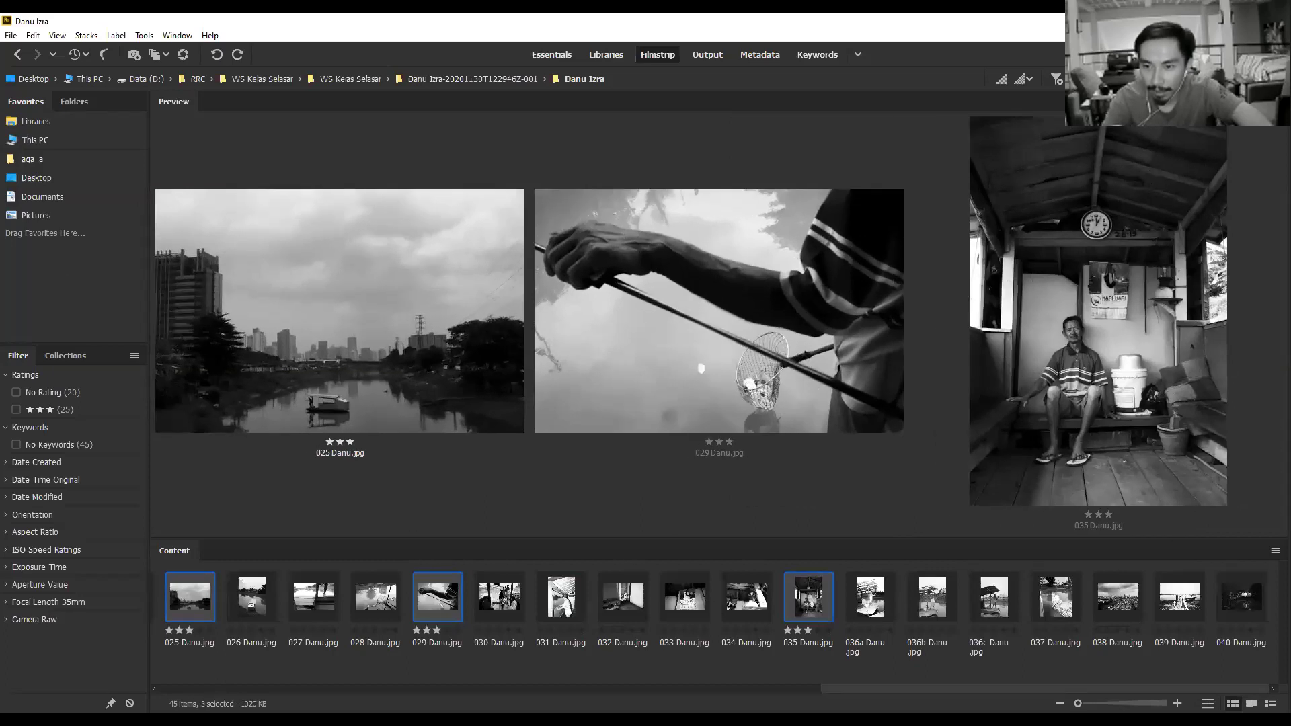
Compare photos 032, 033 and 034 side by side, and rate the calendar photo 033 three stars.
click(620, 611)
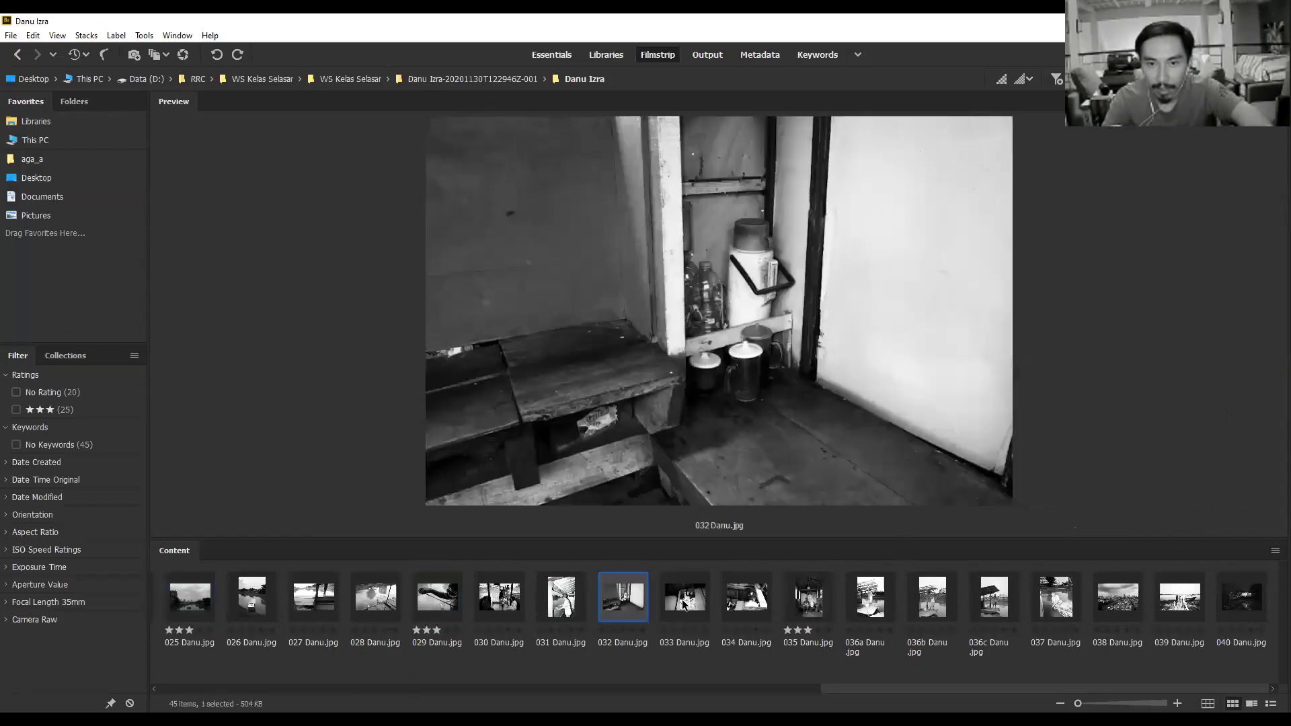
ctrl+click(684, 604)
ctrl+click(733, 600)
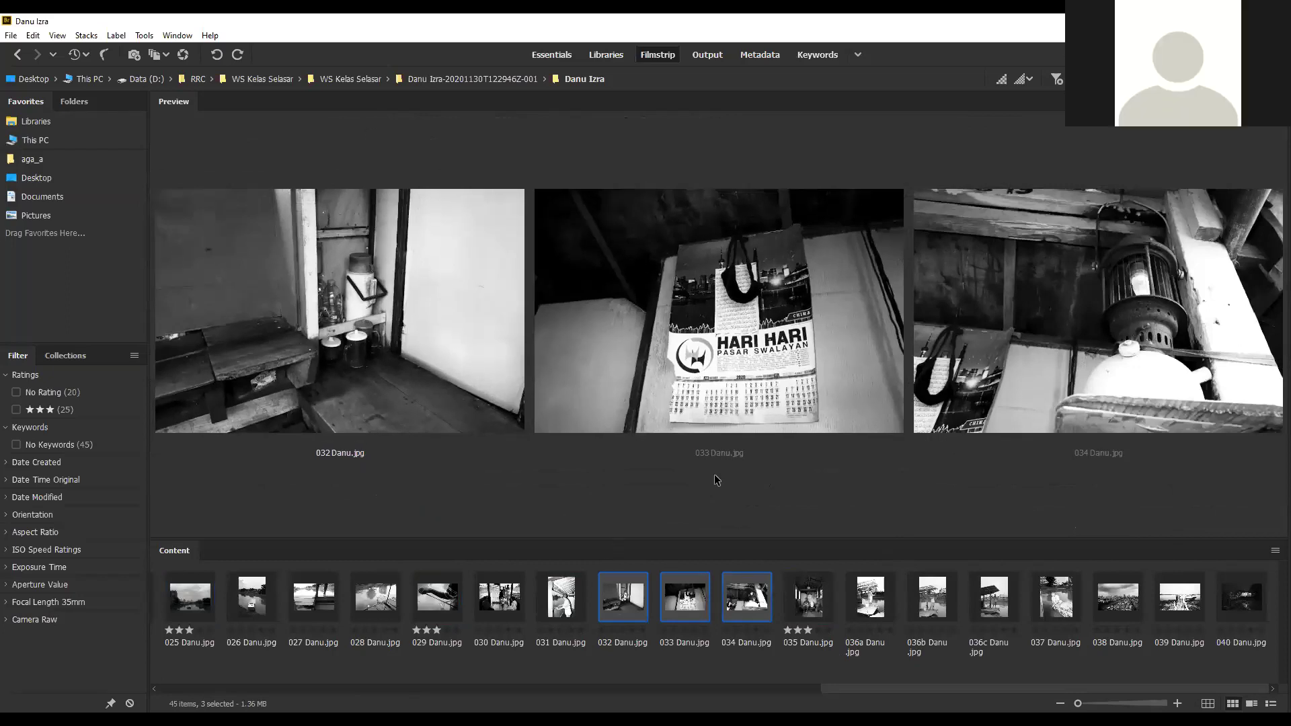
click(822, 596)
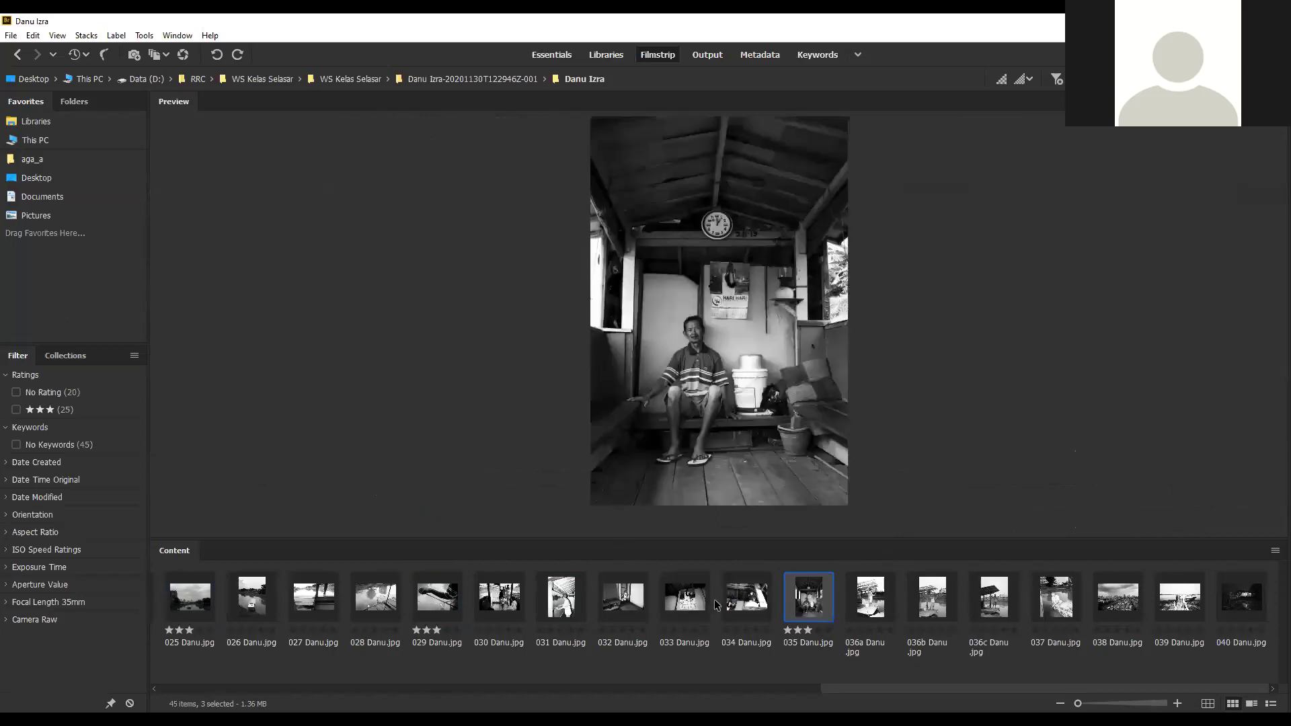
click(679, 605)
key(ctrl+3)
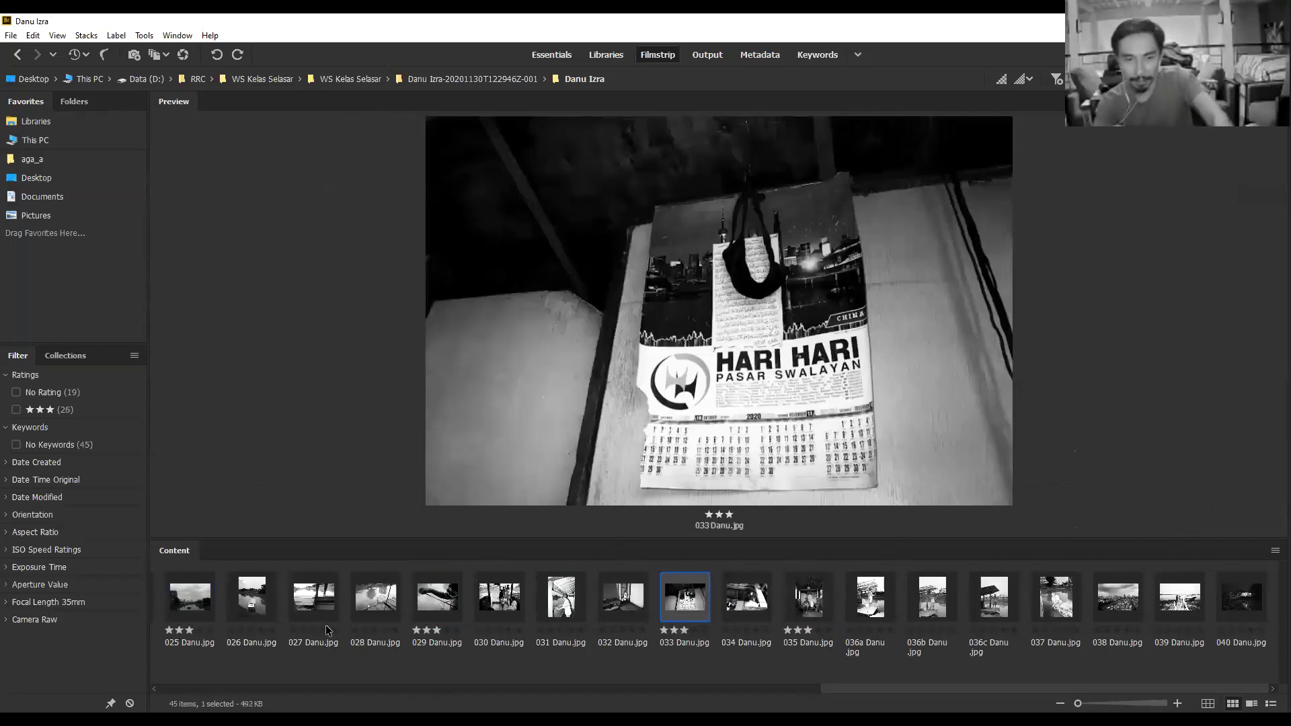
Compare photo 026 side by side with photo 025 and with photo 036c, and return to photo 035.
click(267, 612)
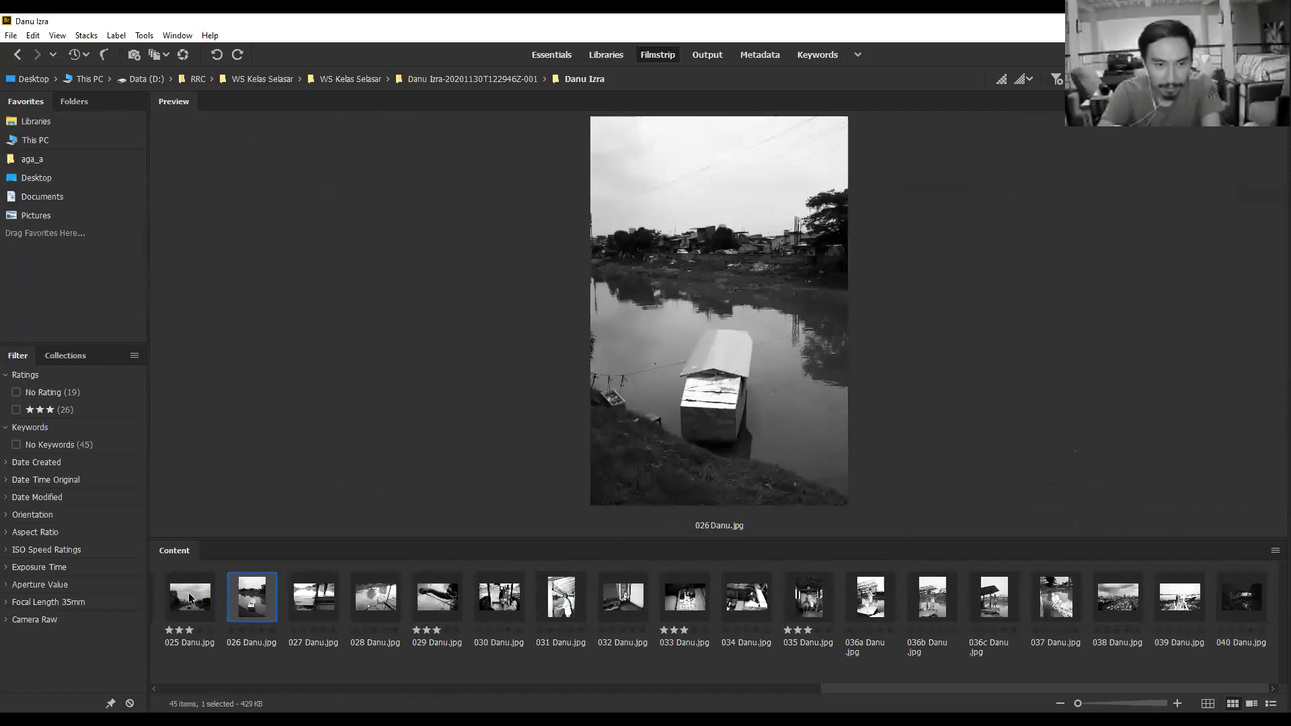
ctrl+click(219, 600)
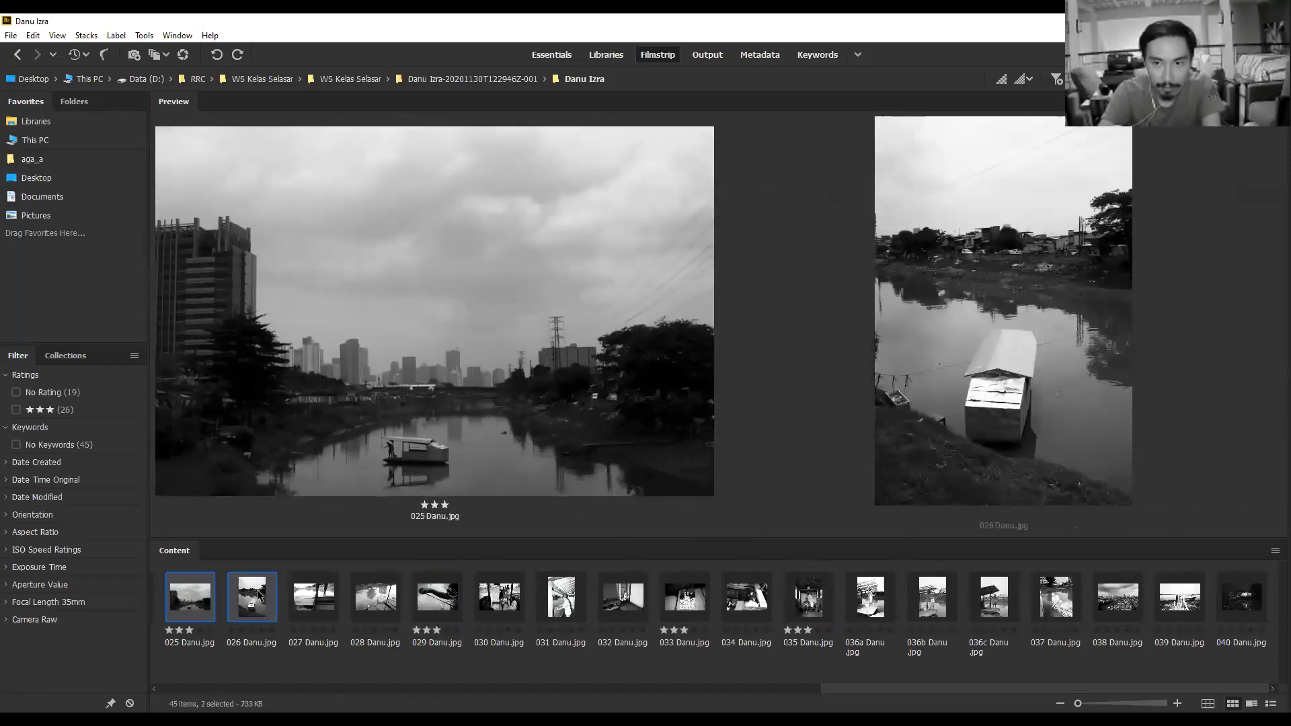
click(315, 598)
click(275, 599)
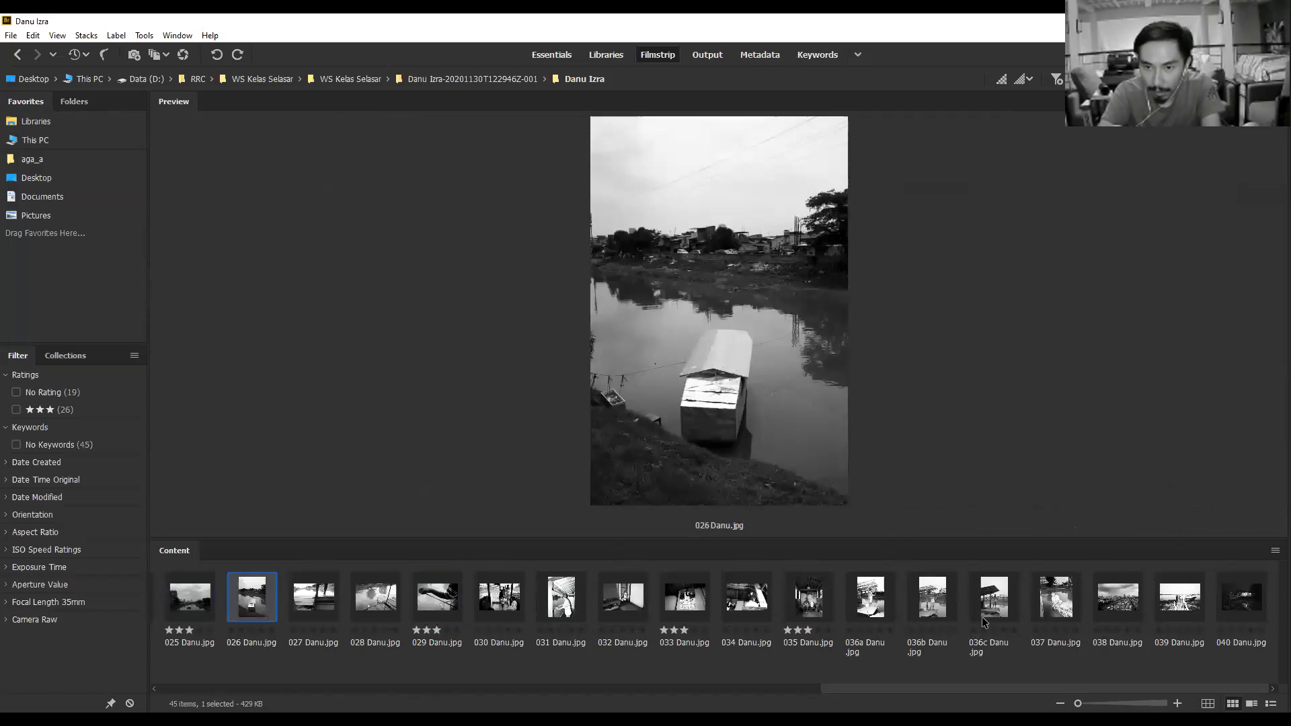
ctrl+click(989, 601)
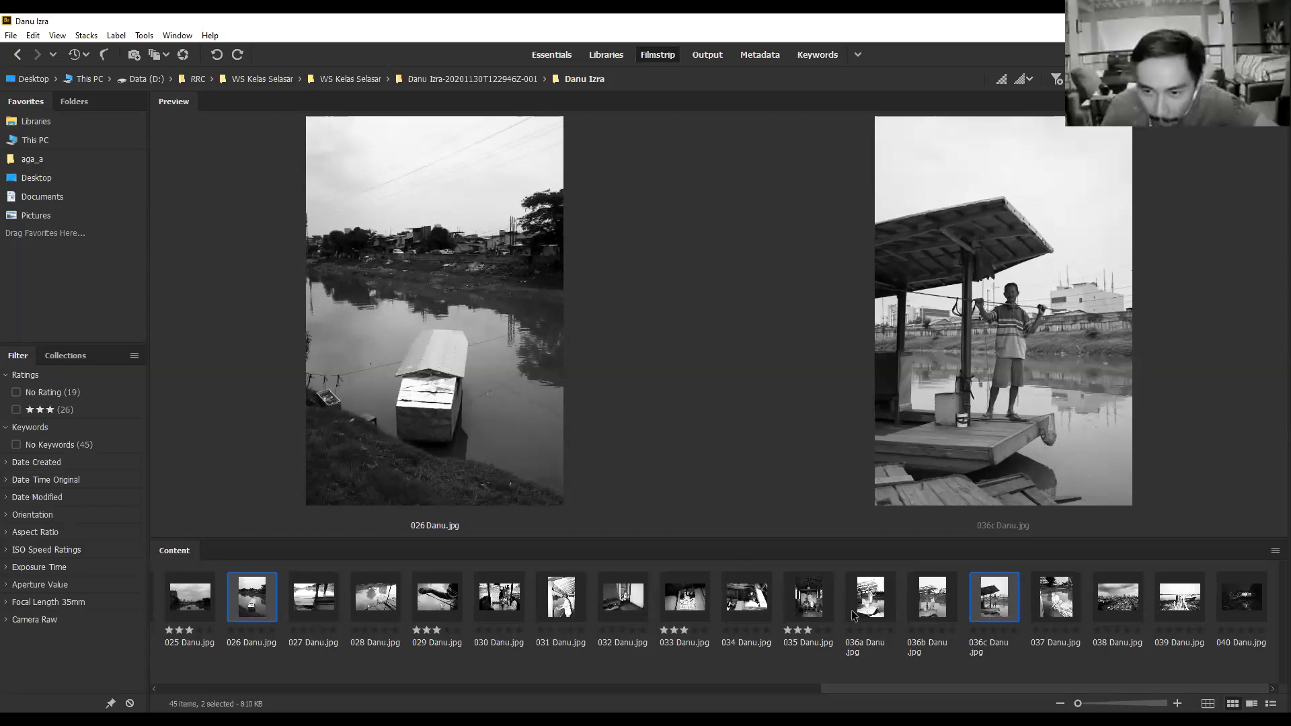
click(815, 603)
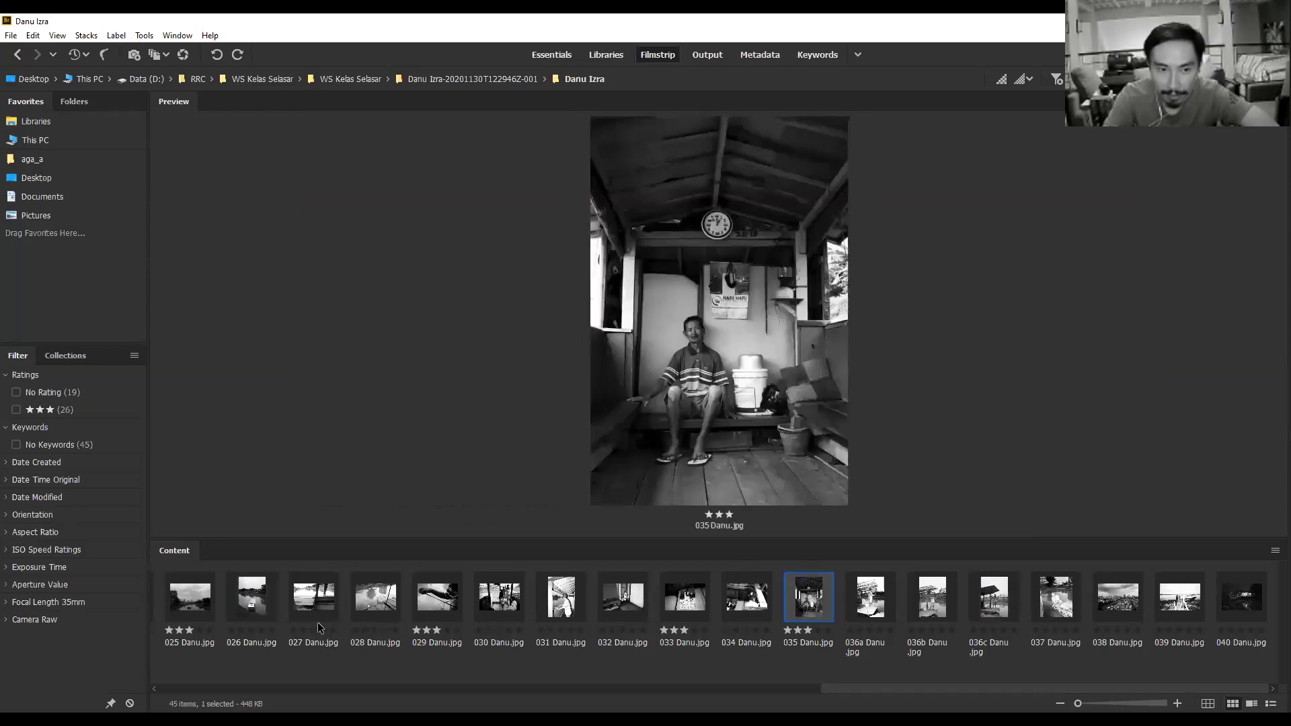
Compare photo 026 side by side with photo 035, and rate photo 036c of the man on the dock three stars.
ctrl+click(246, 605)
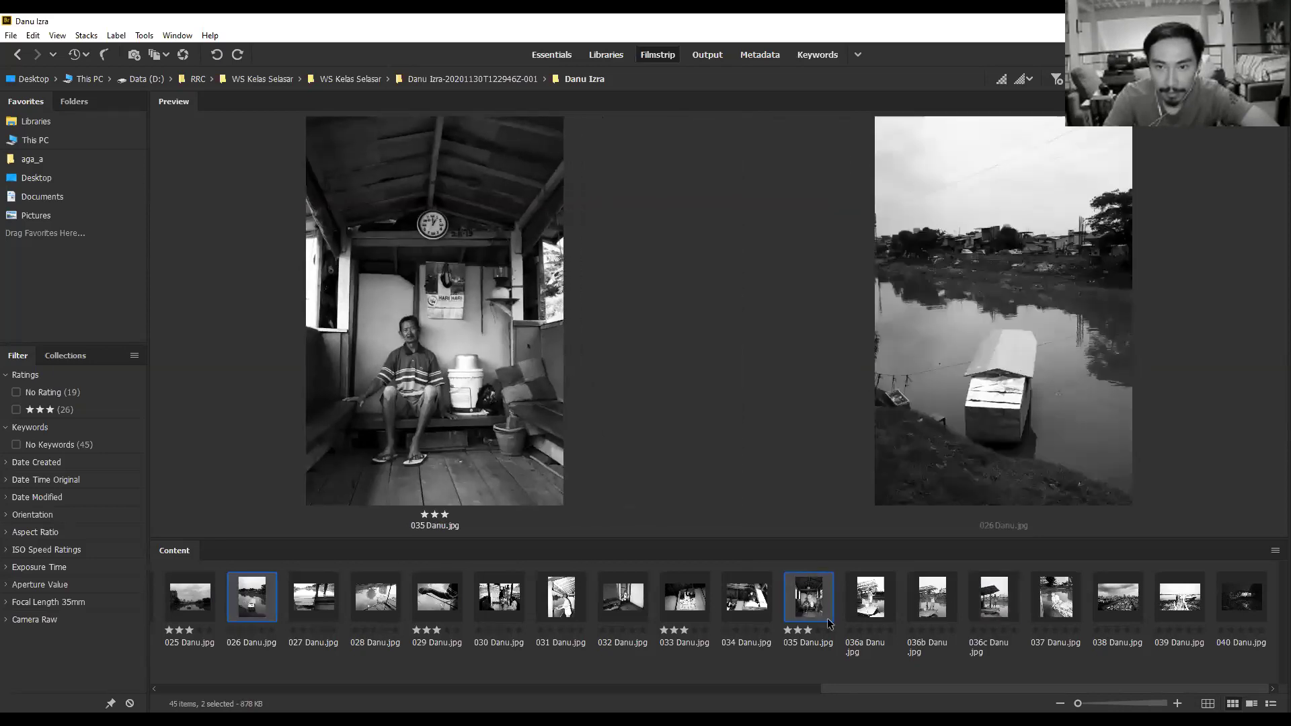
click(867, 595)
click(821, 605)
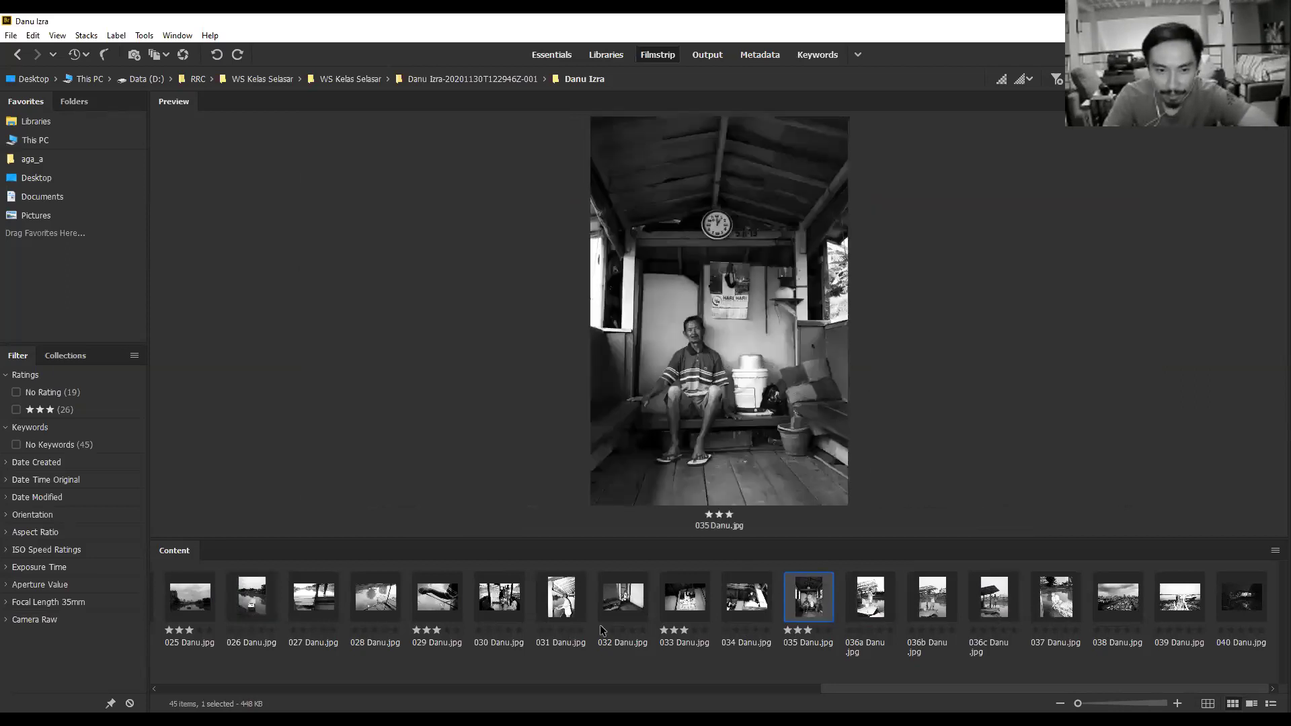
click(988, 602)
key(ctrl+3)
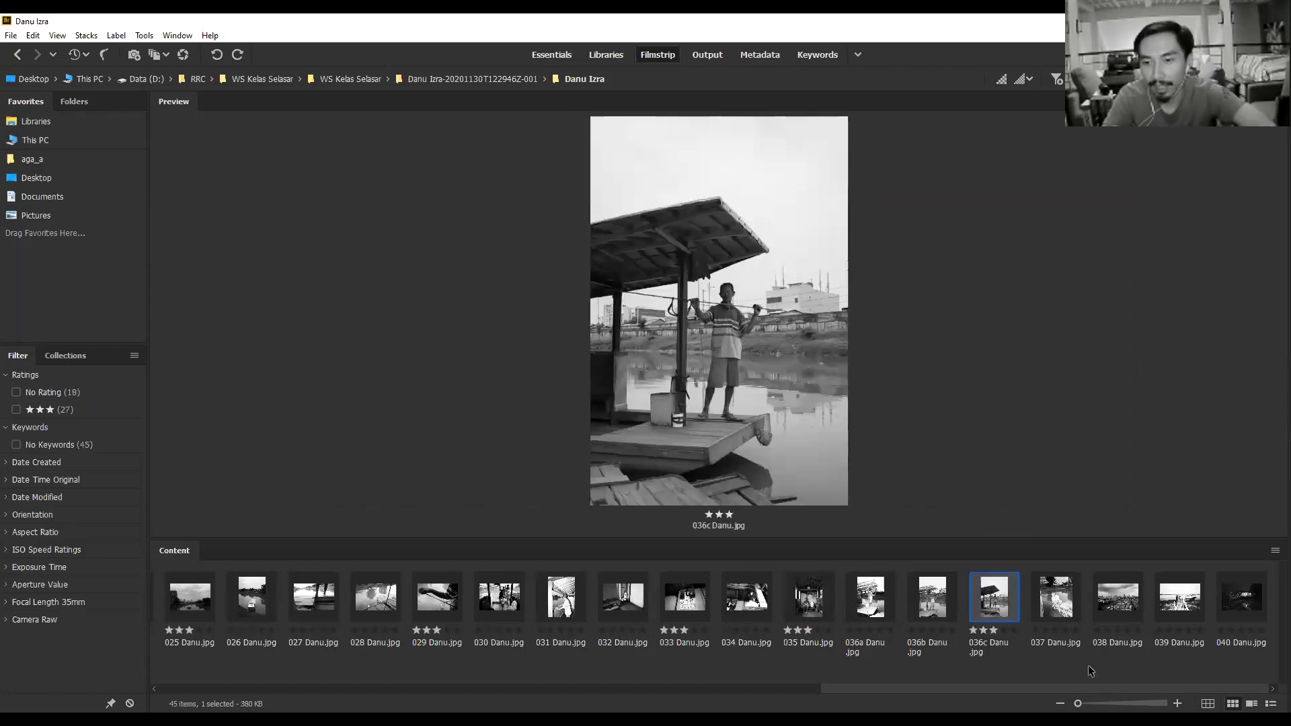
Inspect the man's hands in photo 037 at 200% magnification, and rate the city river view 038 three stars.
click(1071, 596)
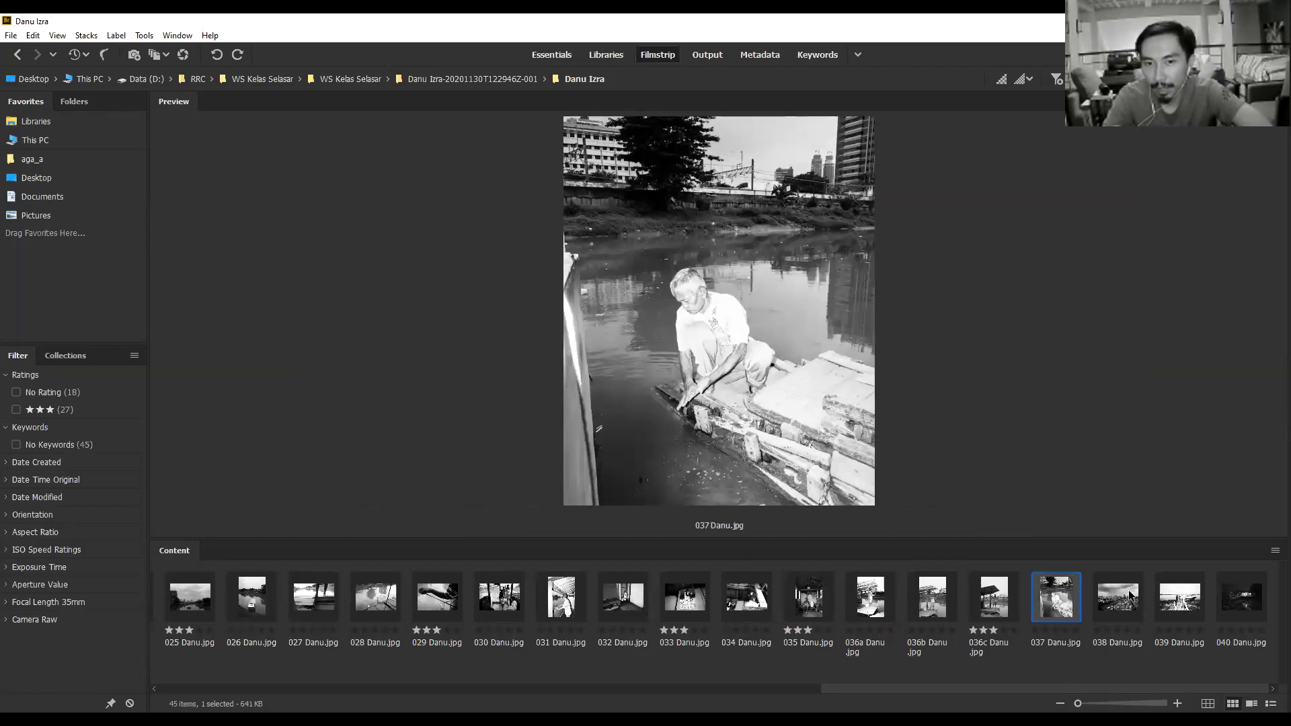
click(687, 395)
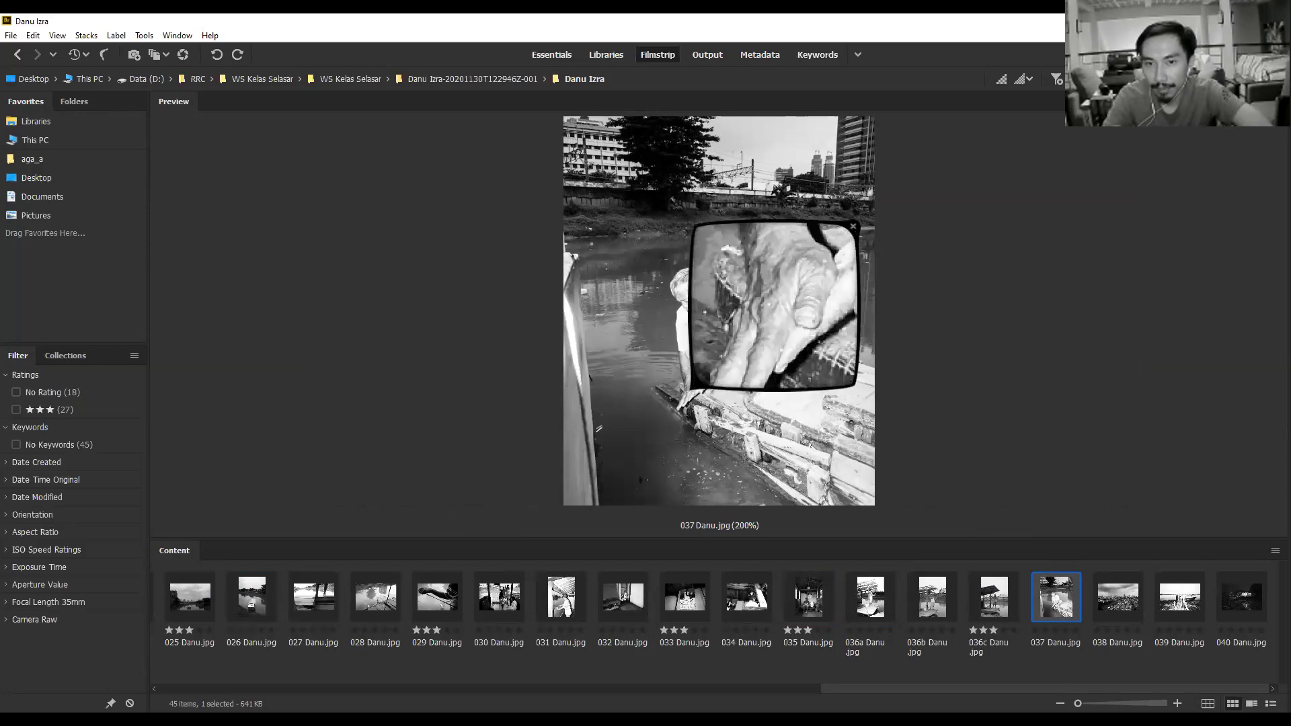
click(1072, 592)
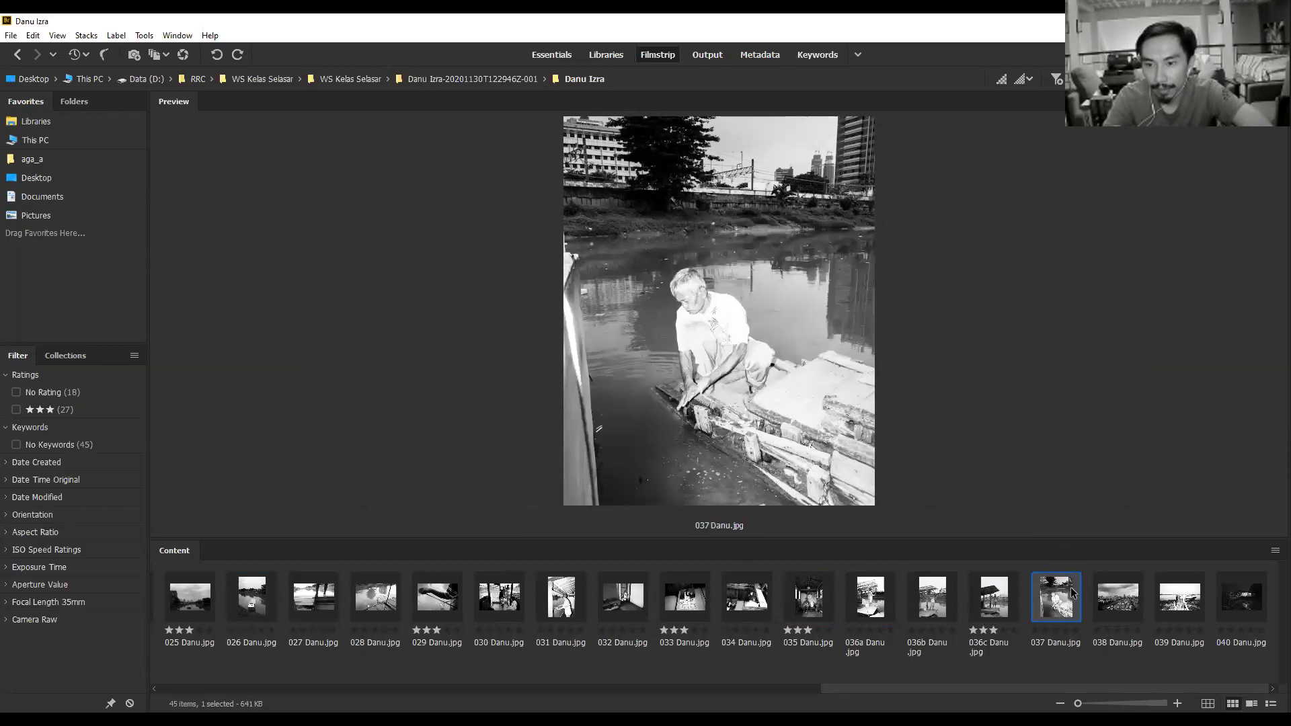
click(1109, 596)
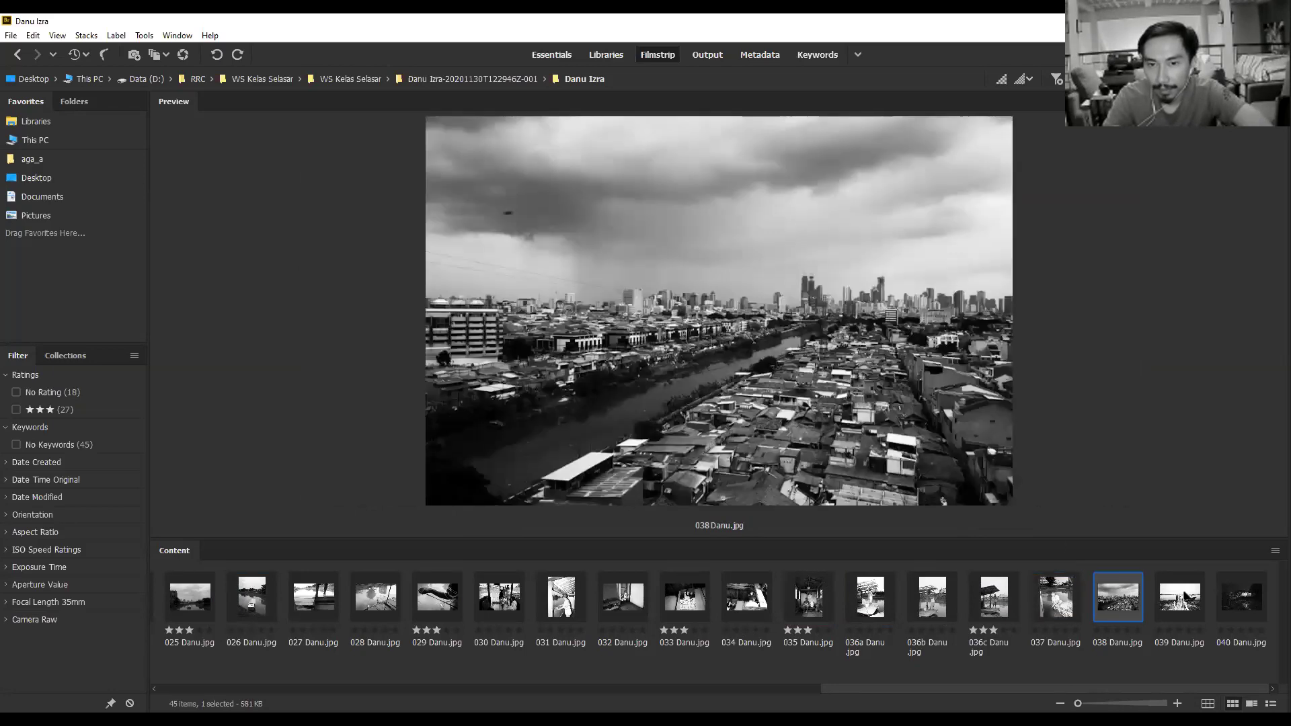
key(ctrl+3)
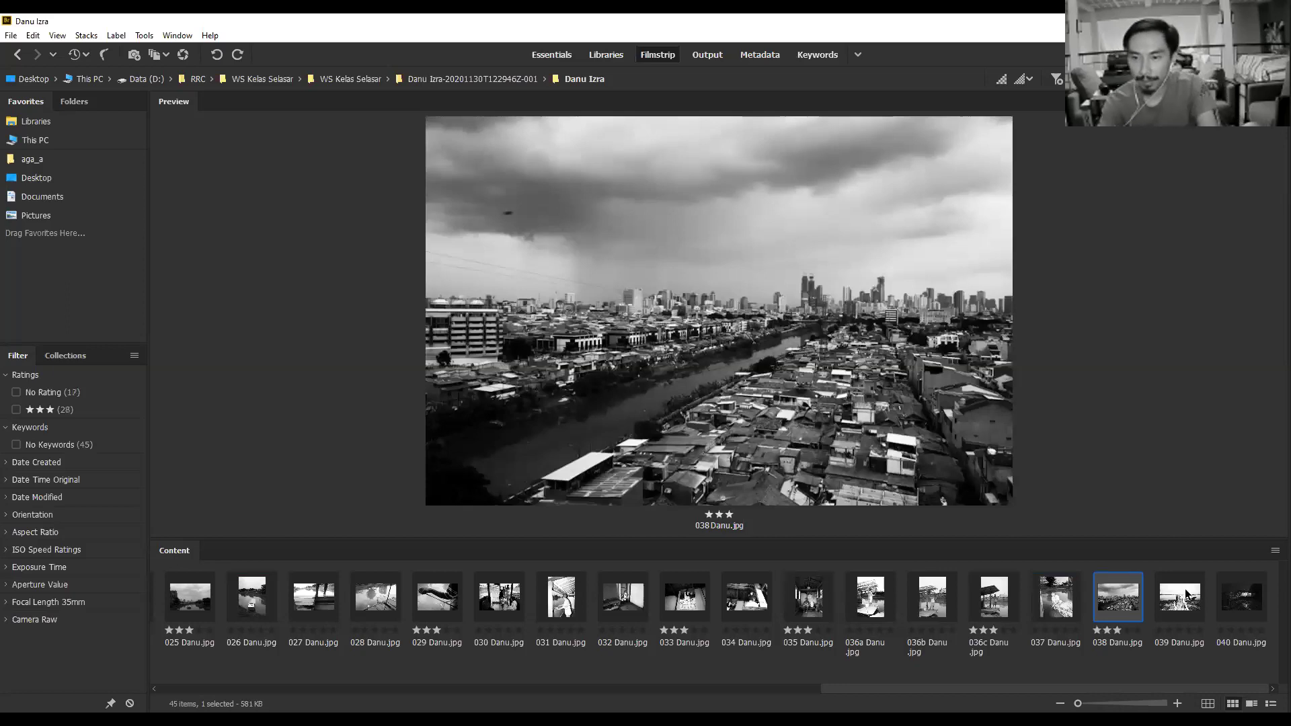
Compare photos 039 and 040 side by side, and filter the series to show only three-star photos.
click(1187, 594)
ctrl+click(1229, 603)
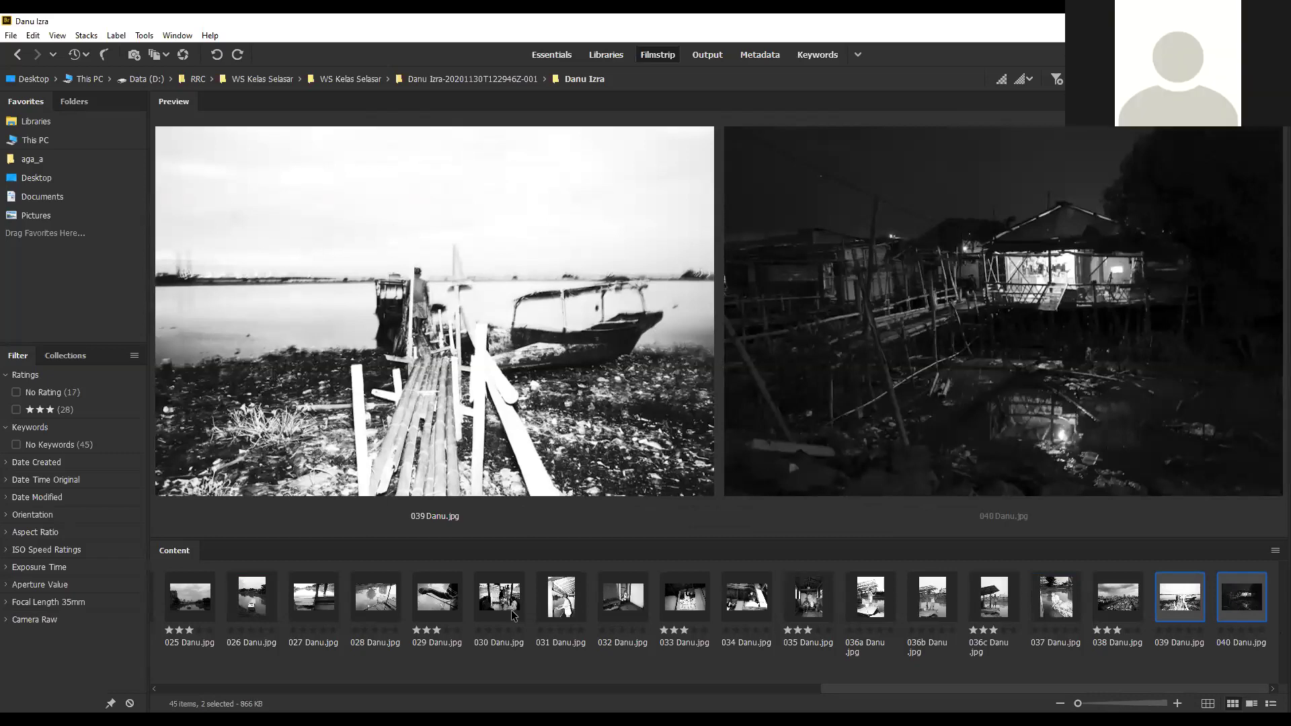
scroll(522, 617, up, 2)
scroll(523, 618, up, 9)
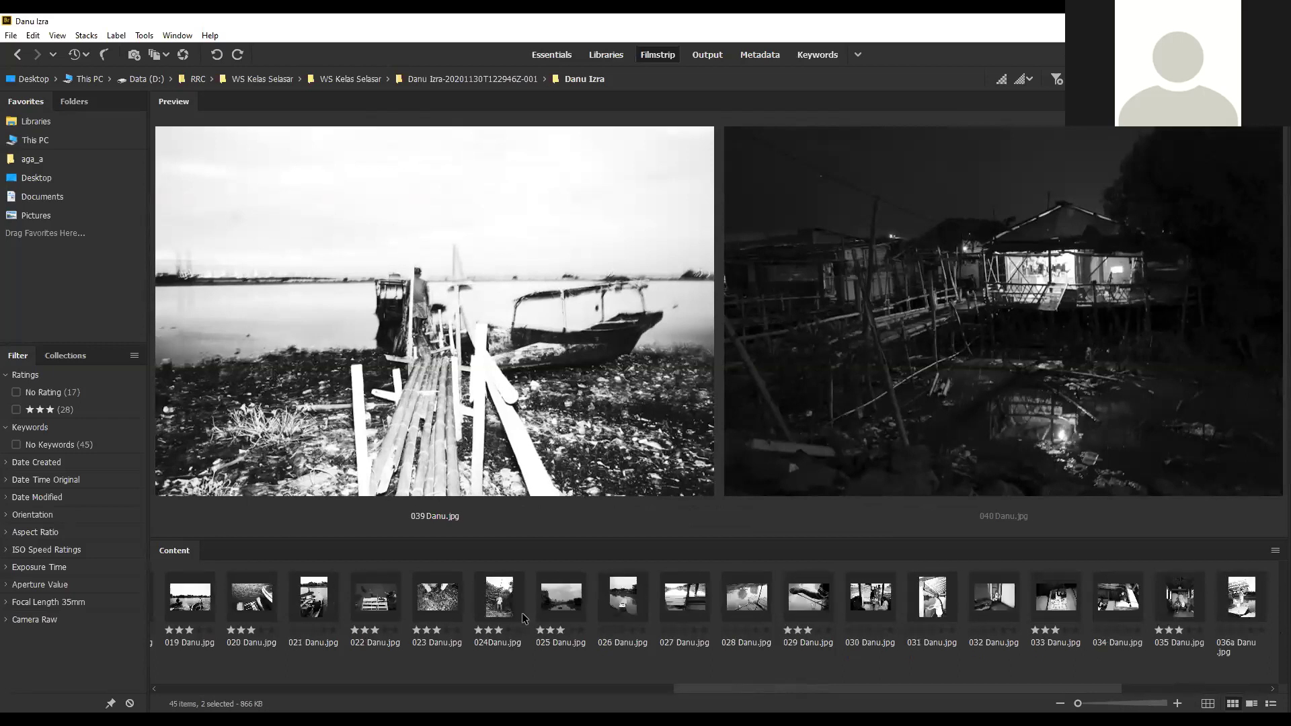
scroll(524, 619, up, 5)
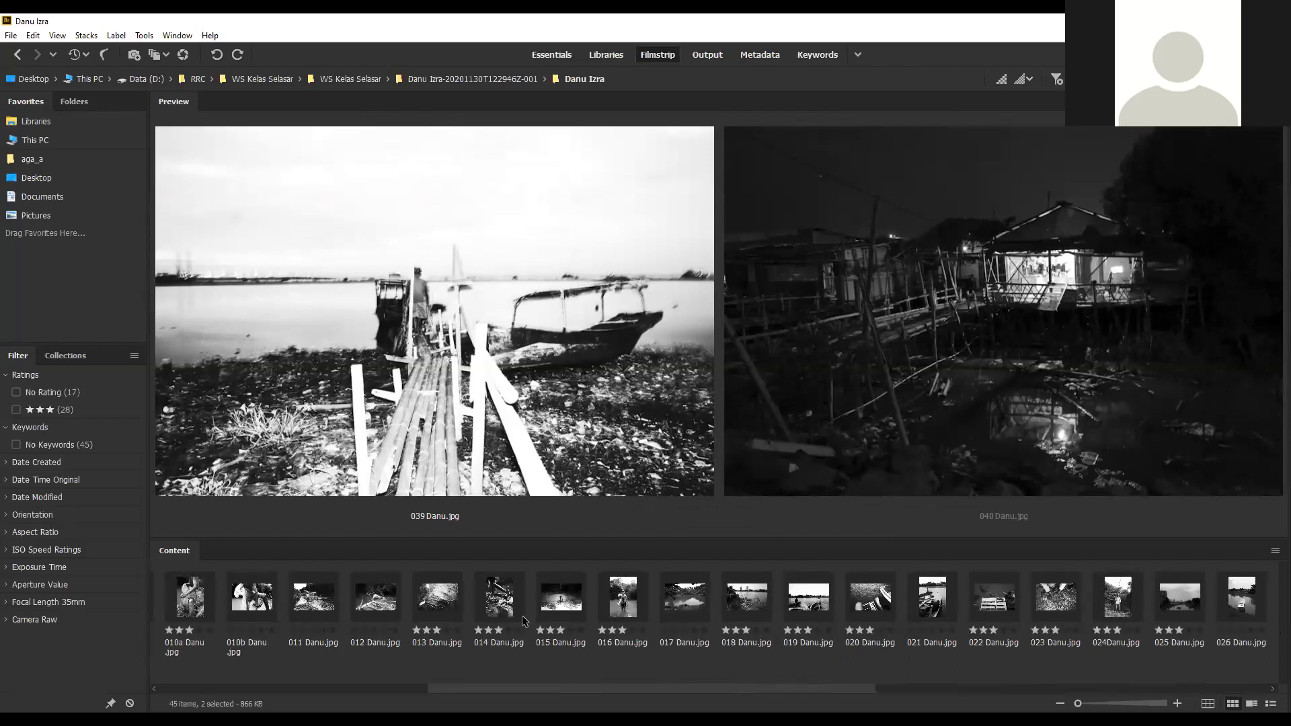
scroll(519, 618, up, 11)
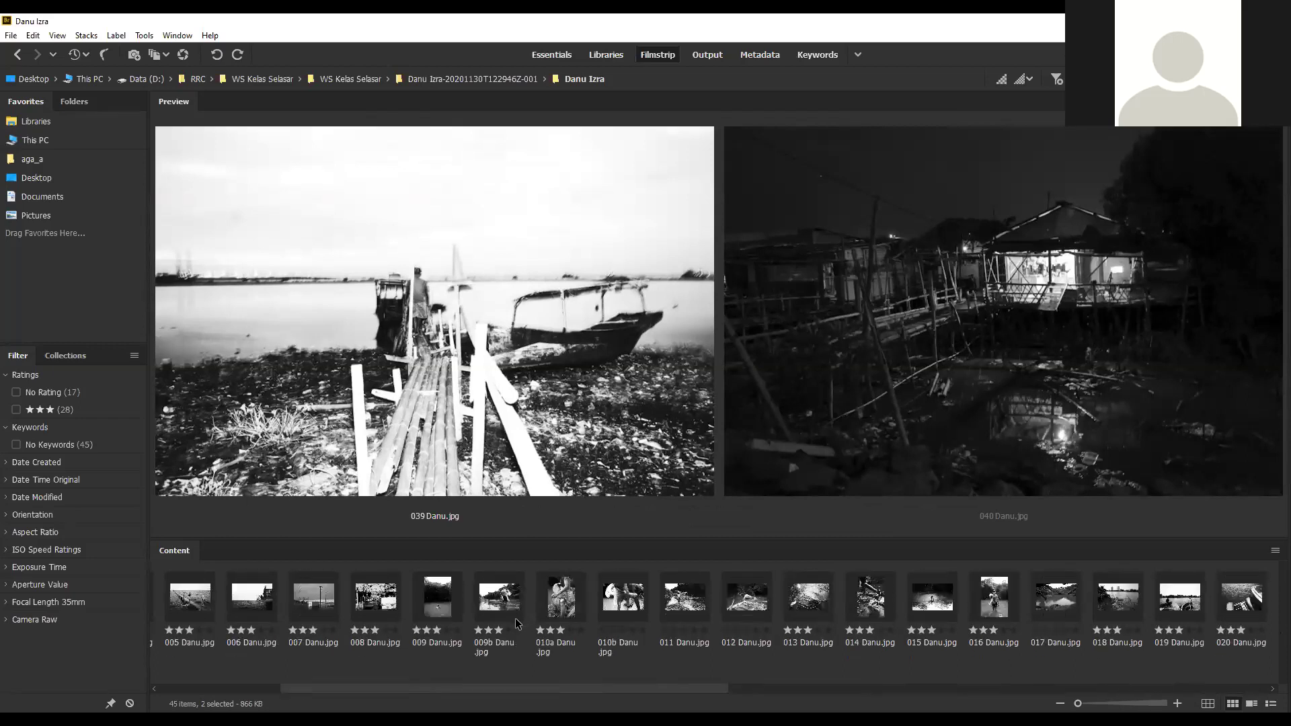
click(16, 409)
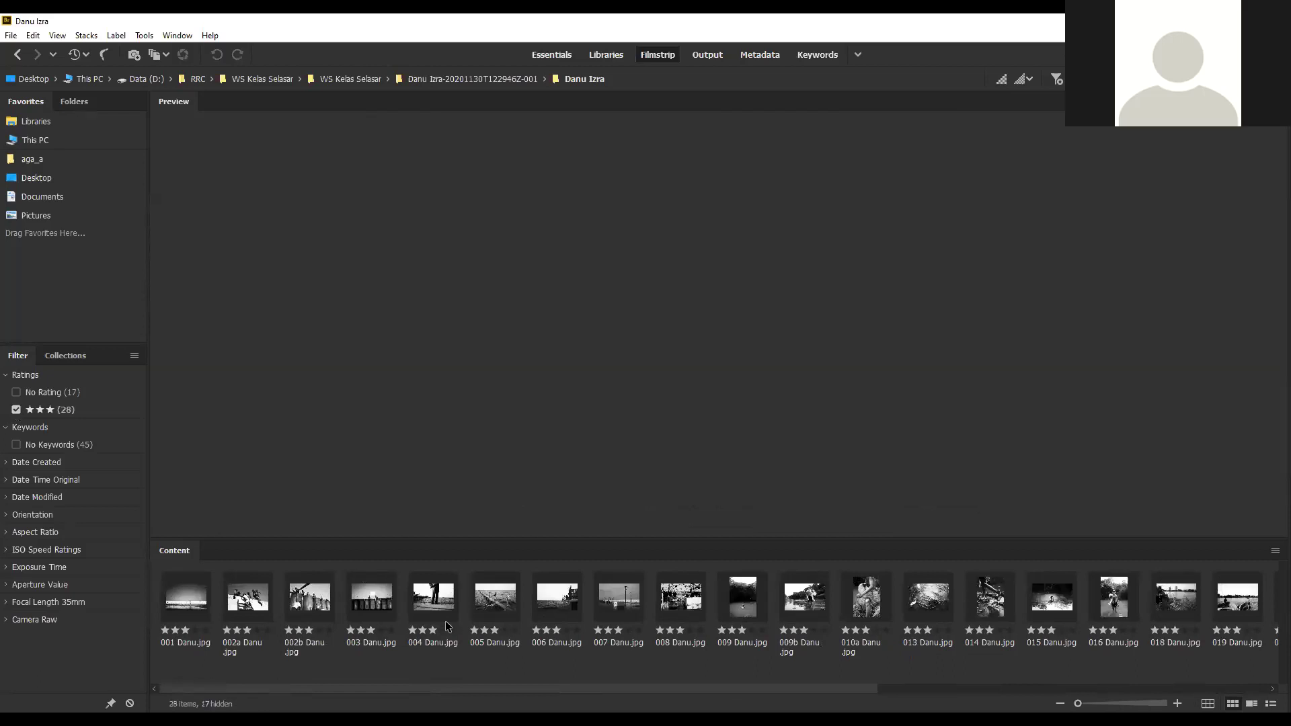
Review the three-star photos one by one from 001 through 015, and go back to photo 014.
click(193, 603)
click(259, 608)
click(313, 609)
click(372, 603)
key(Right)
key(Right)
key(Right)
key(Right)
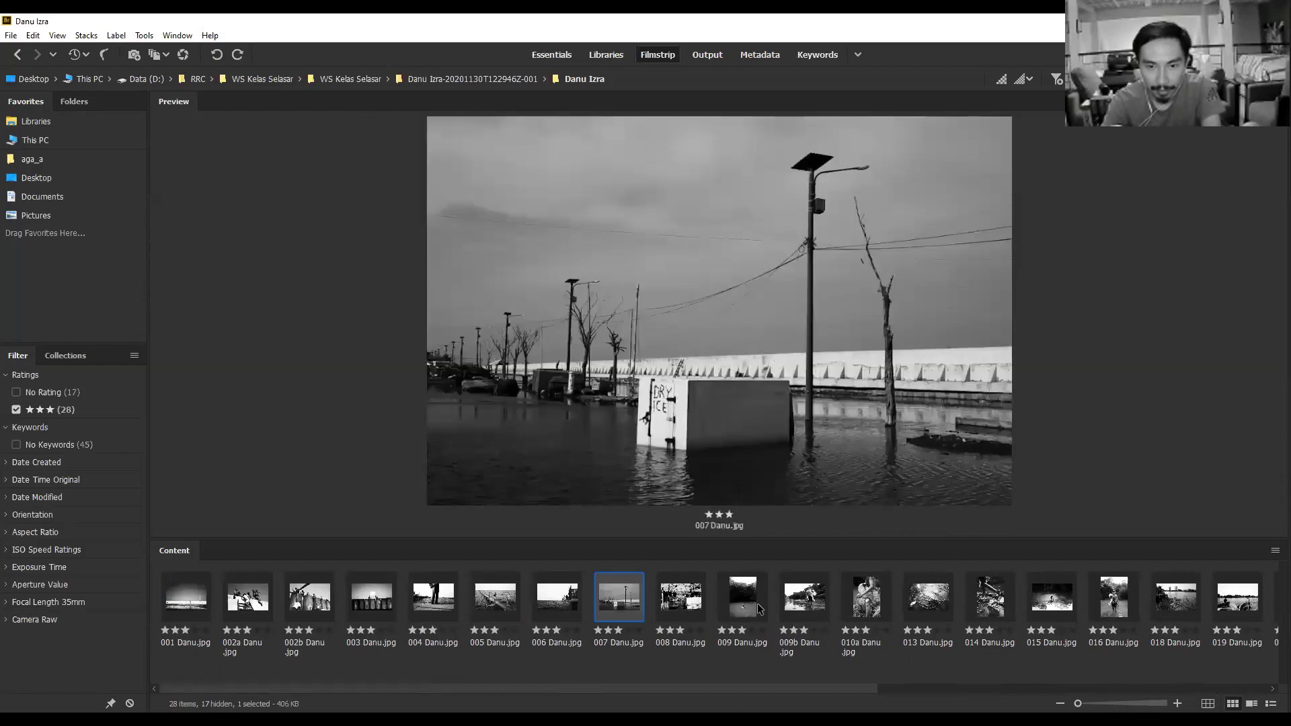
key(Right)
key(Right)
key(Right)
key(Right)
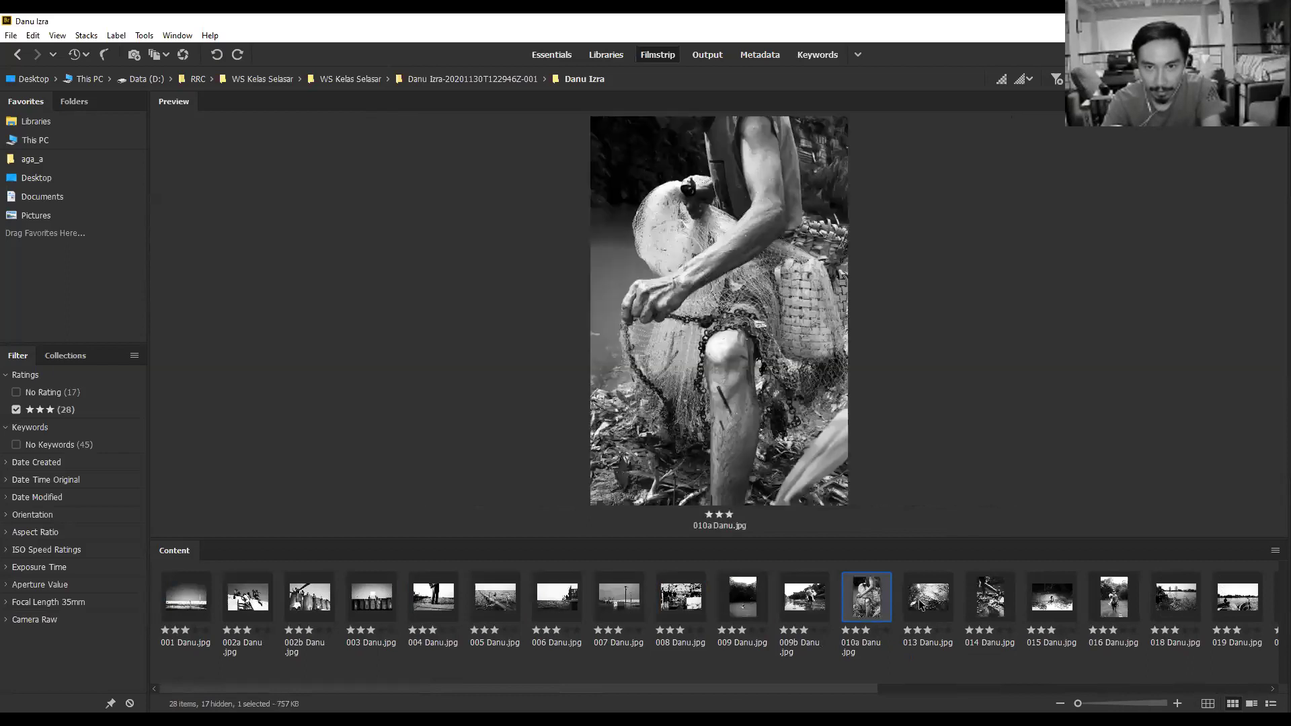
key(Right)
key(Right)
key(Right)
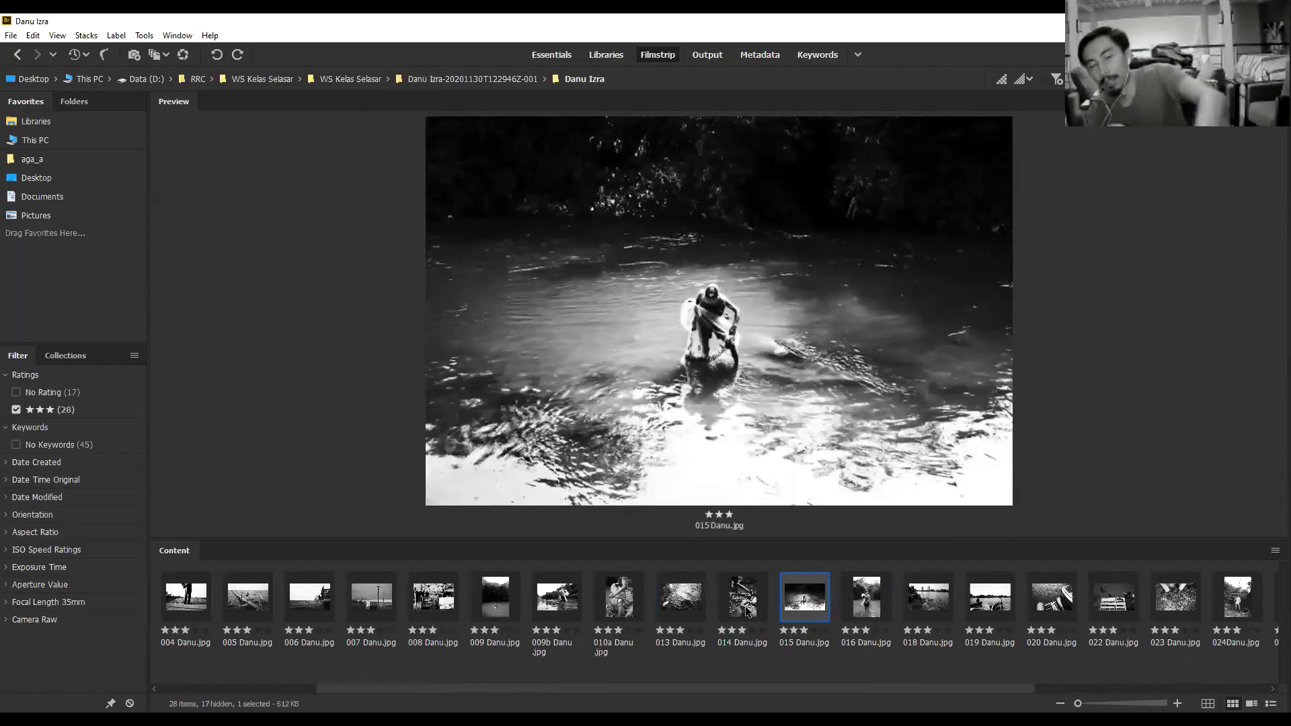
key(Left)
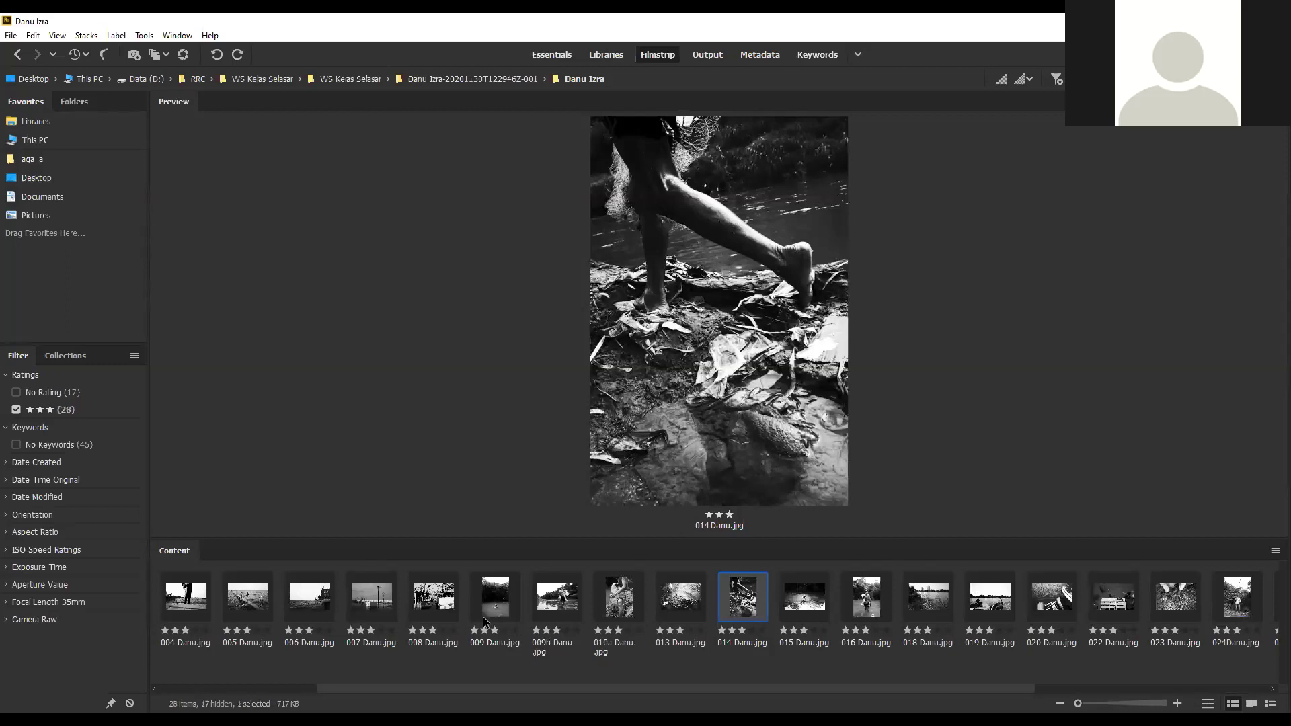
Examine photo 009 of the man in the water, followed by photos 038, 036c, 033, 025 and 024.
scroll(484, 622, up, 2)
scroll(484, 622, down, 3)
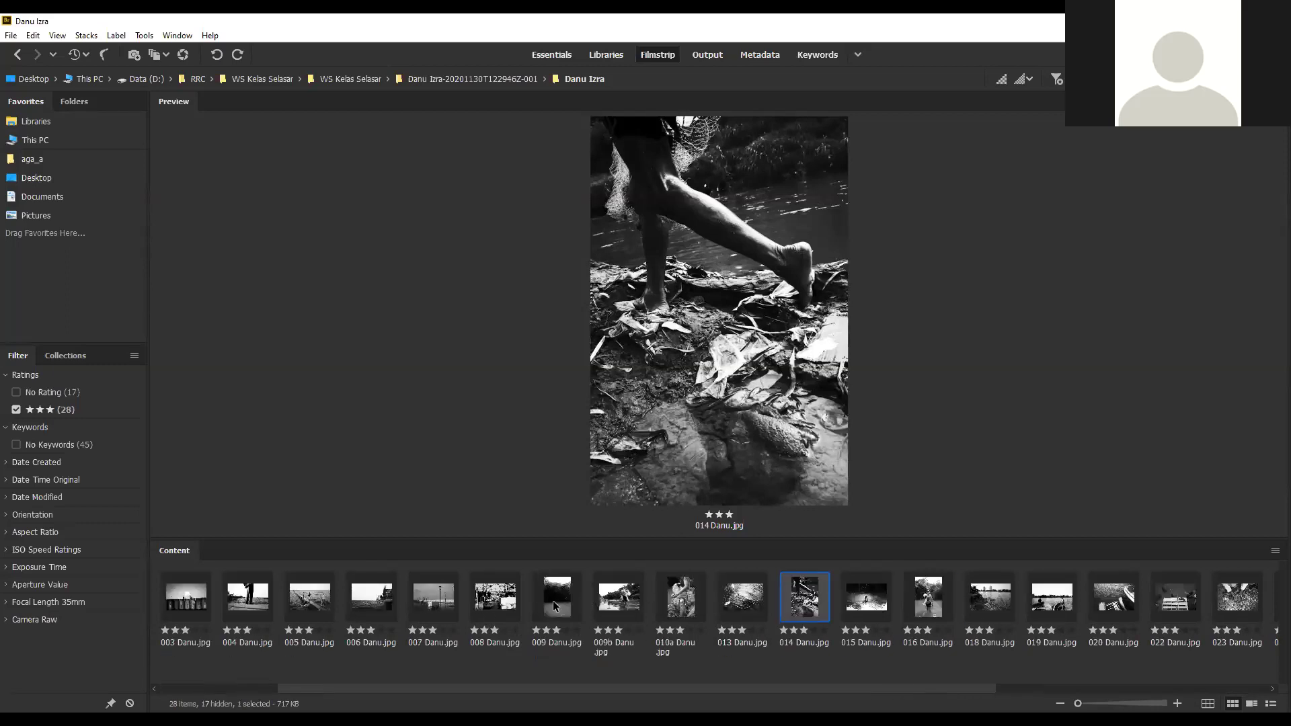
click(556, 606)
scroll(555, 606, down, 4)
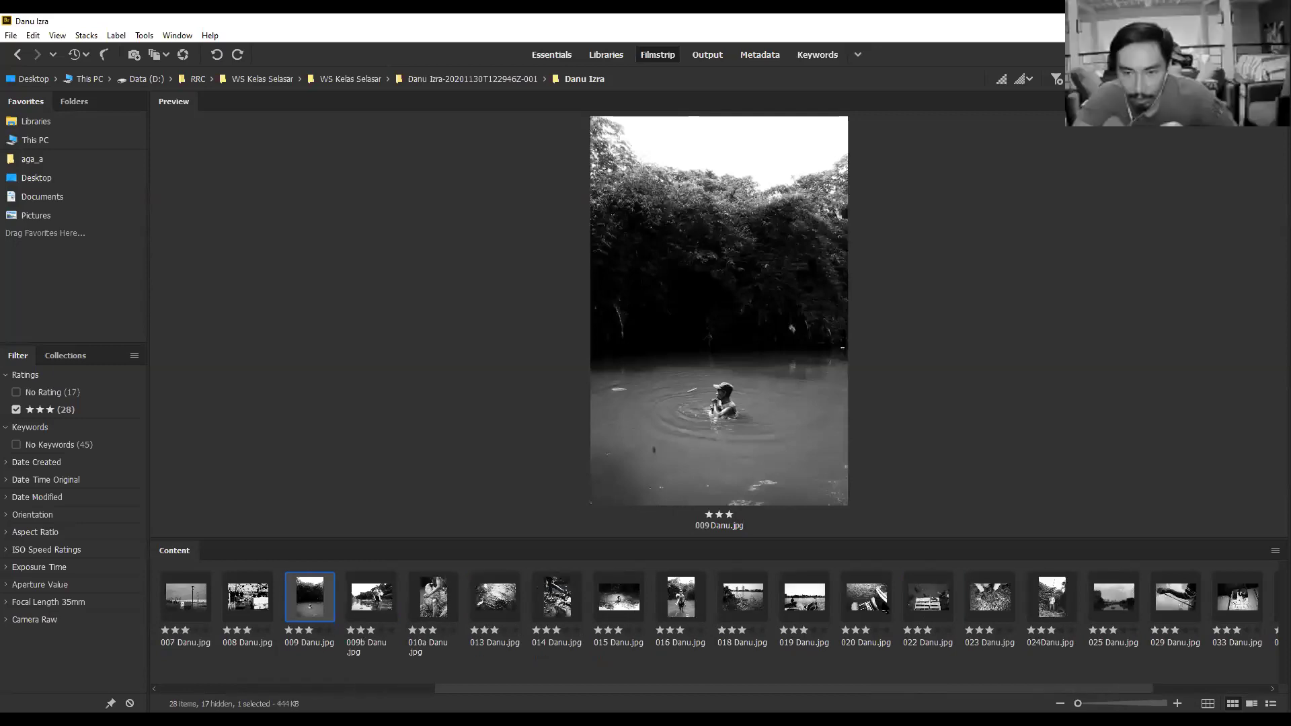
scroll(1186, 628, down, 3)
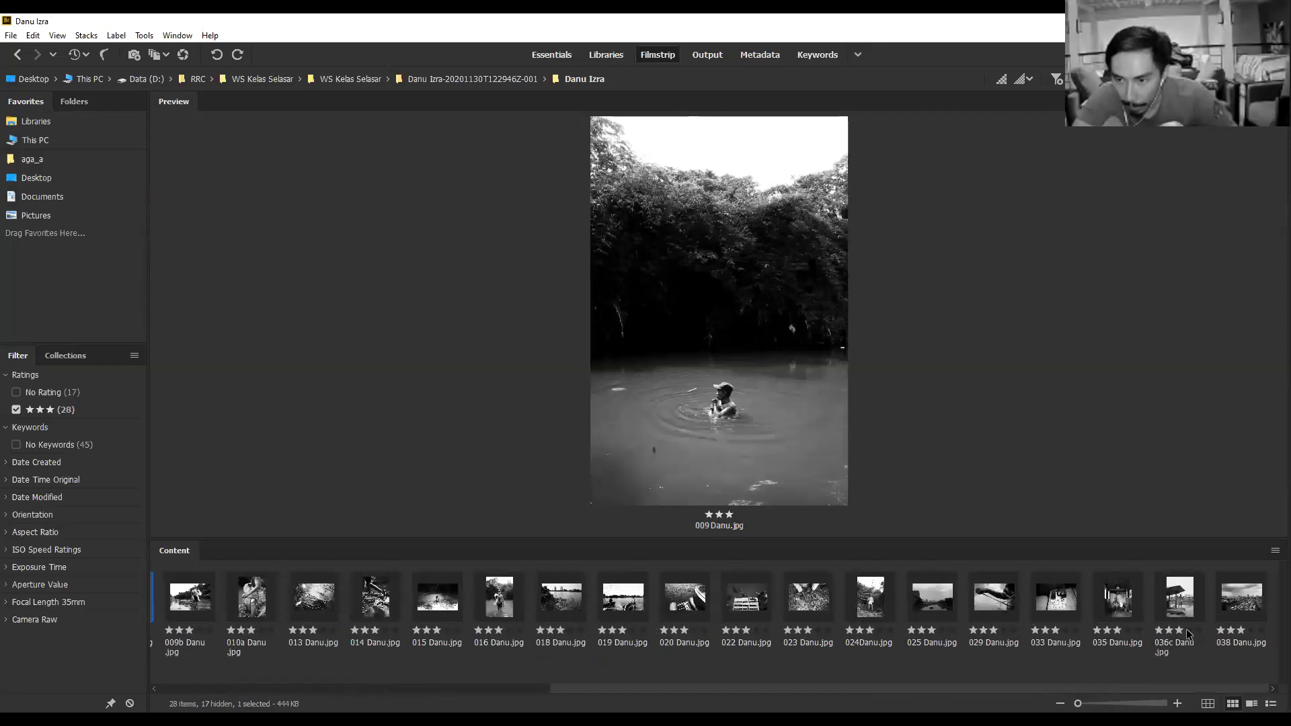
click(1241, 597)
click(1179, 597)
click(1055, 597)
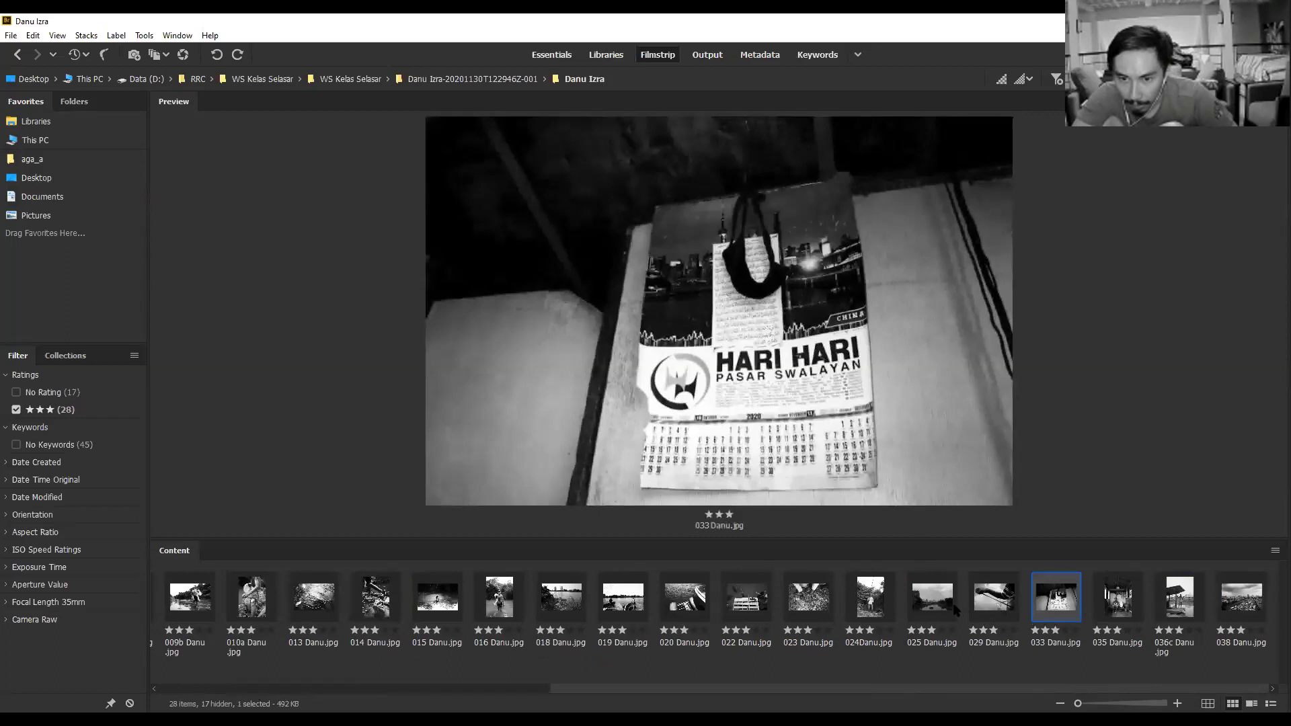
click(948, 605)
click(870, 597)
Review the opening of the three-star sequence again from photo 001 through 004, and view the boat photo 008.
scroll(721, 627, up, 10)
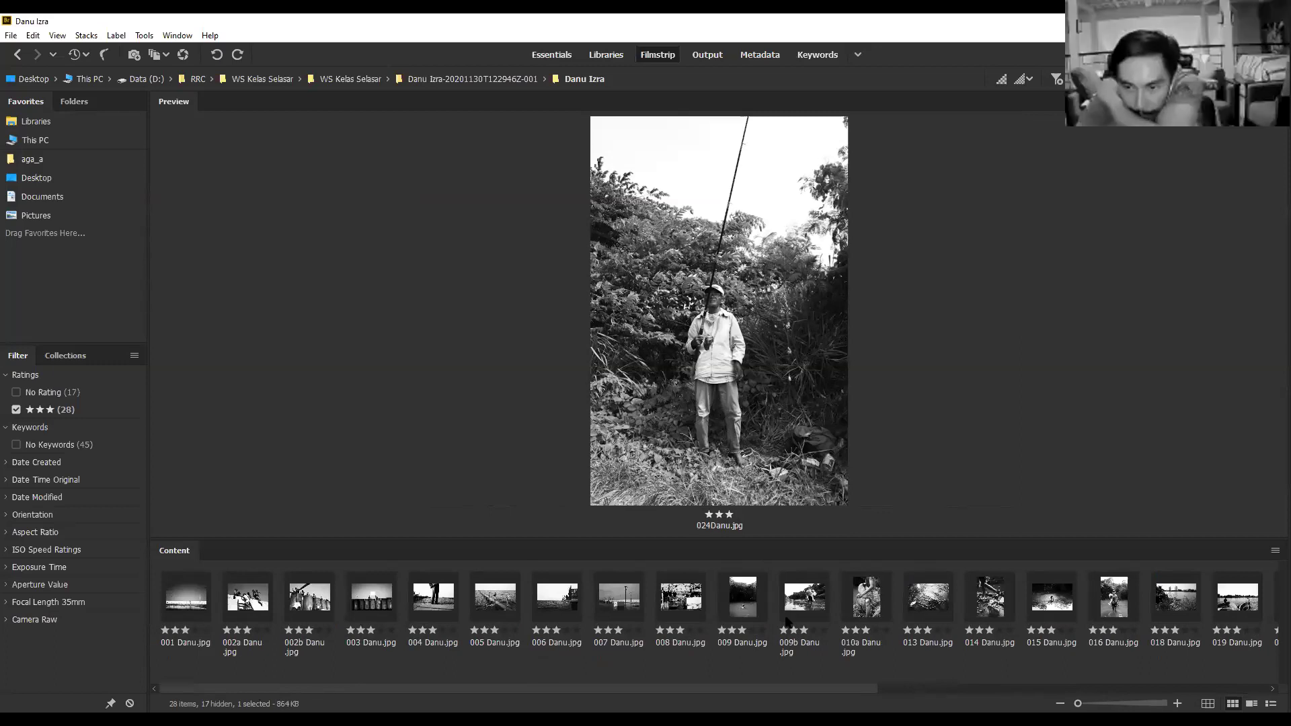
click(202, 601)
key(Right)
key(Right)
key(Right)
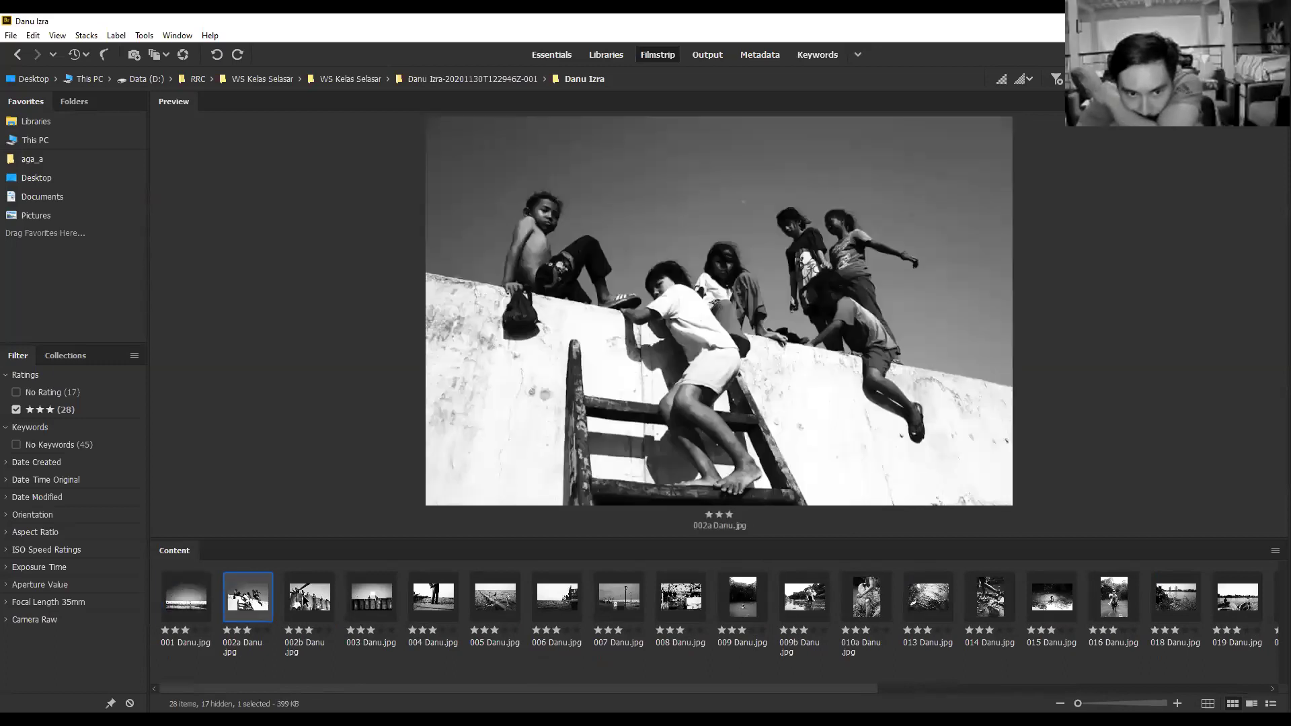
key(Right)
key(Right)
key(Right)
key(Right)
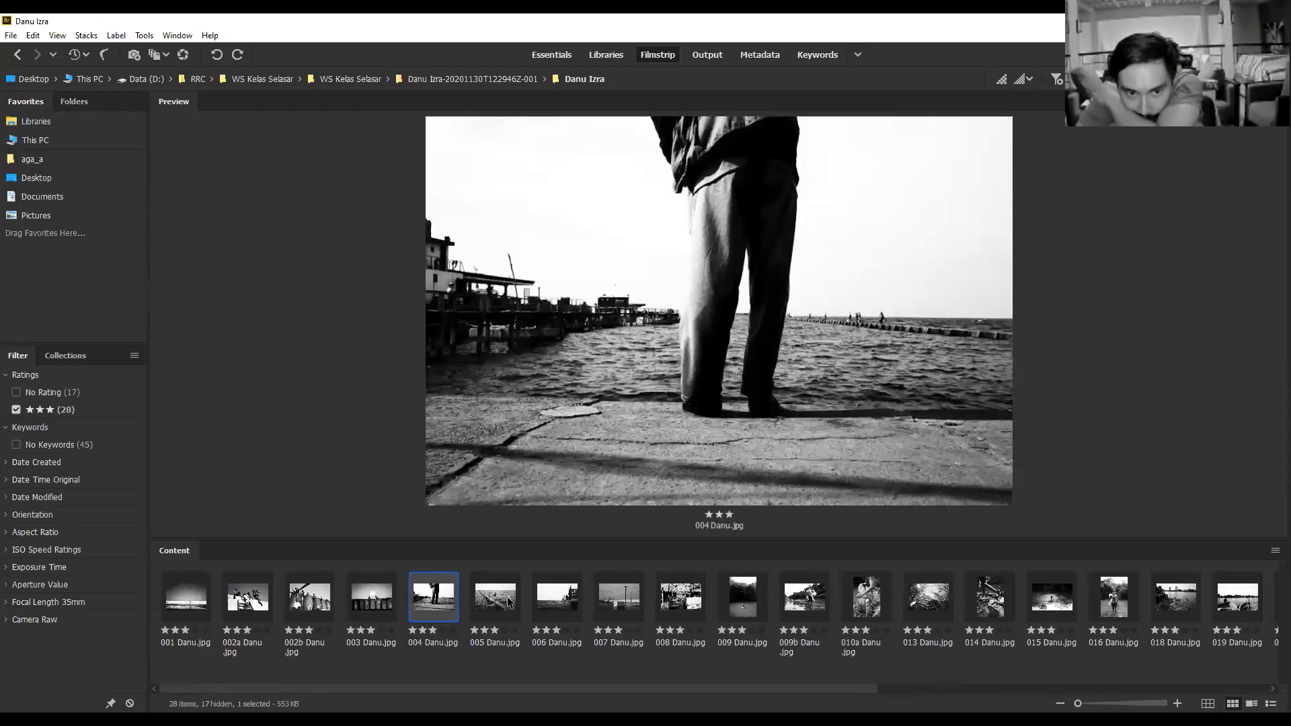
click(696, 607)
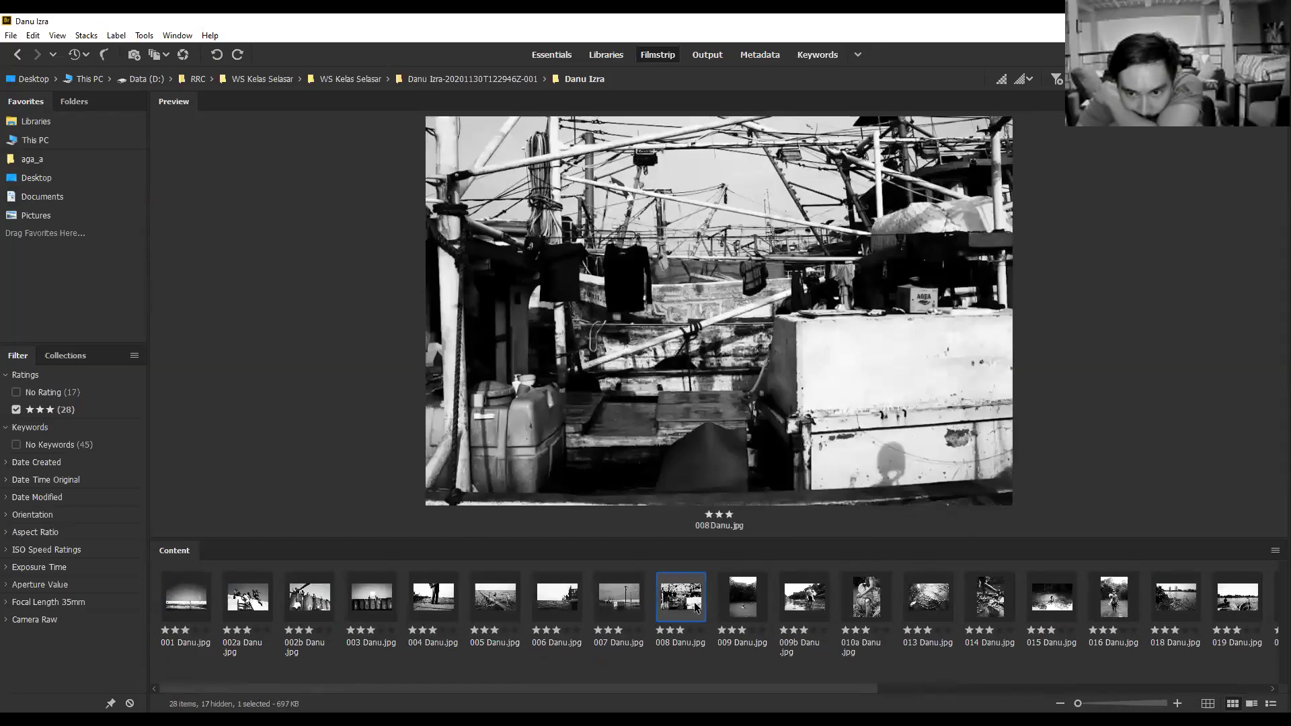
Examine the riverside photos 018, 019 and 020, the fisherman photos 024 and 023, and the closing city view 038.
scroll(696, 607, down, 2)
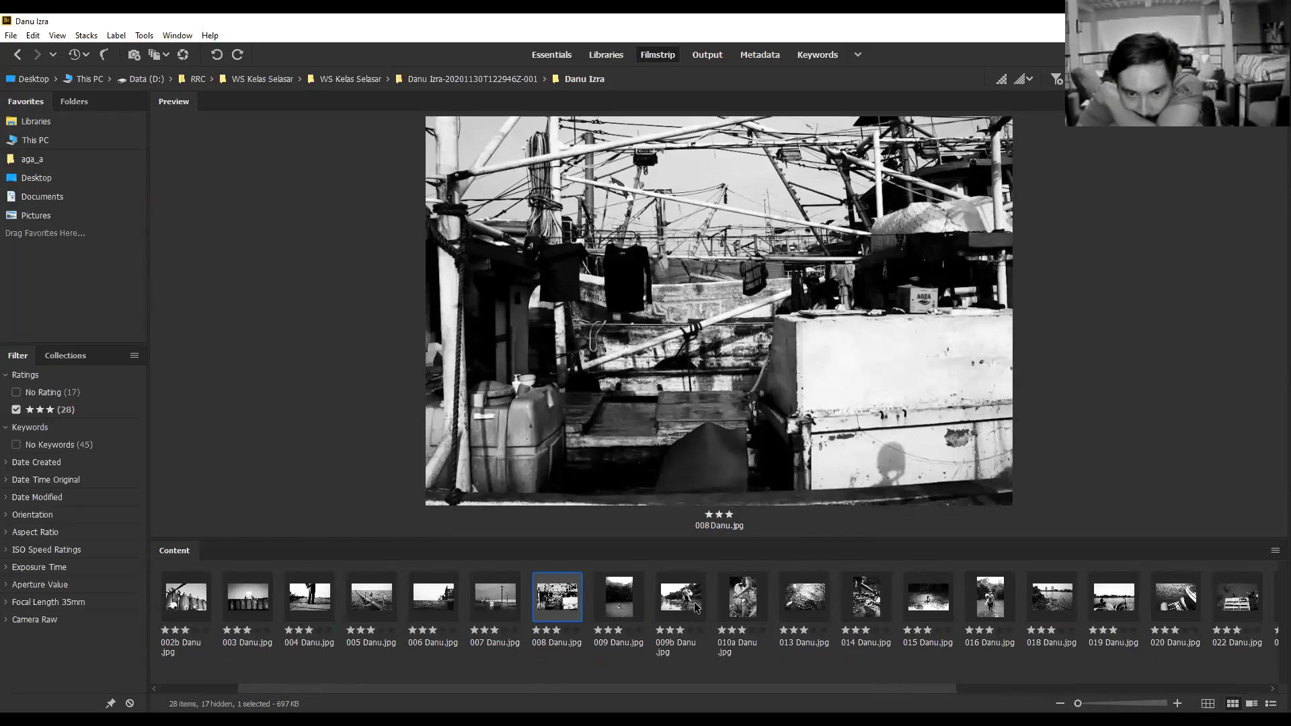
scroll(697, 607, down, 2)
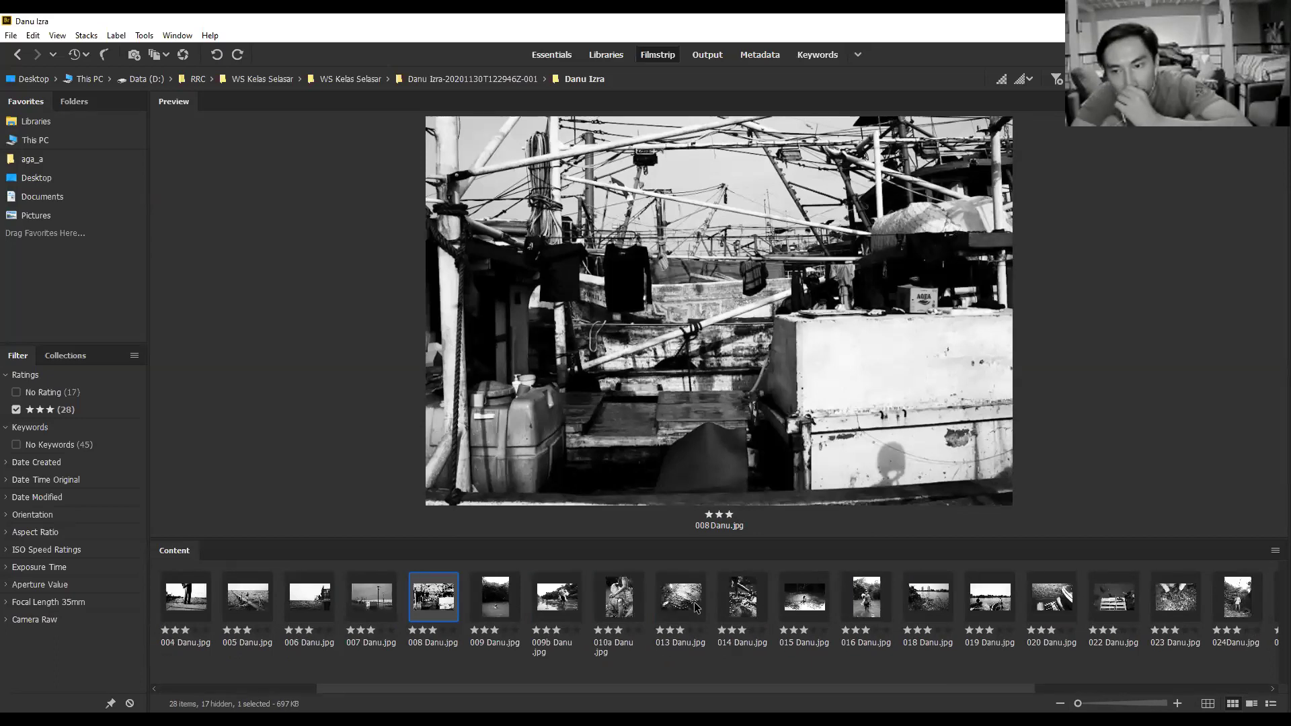
click(924, 598)
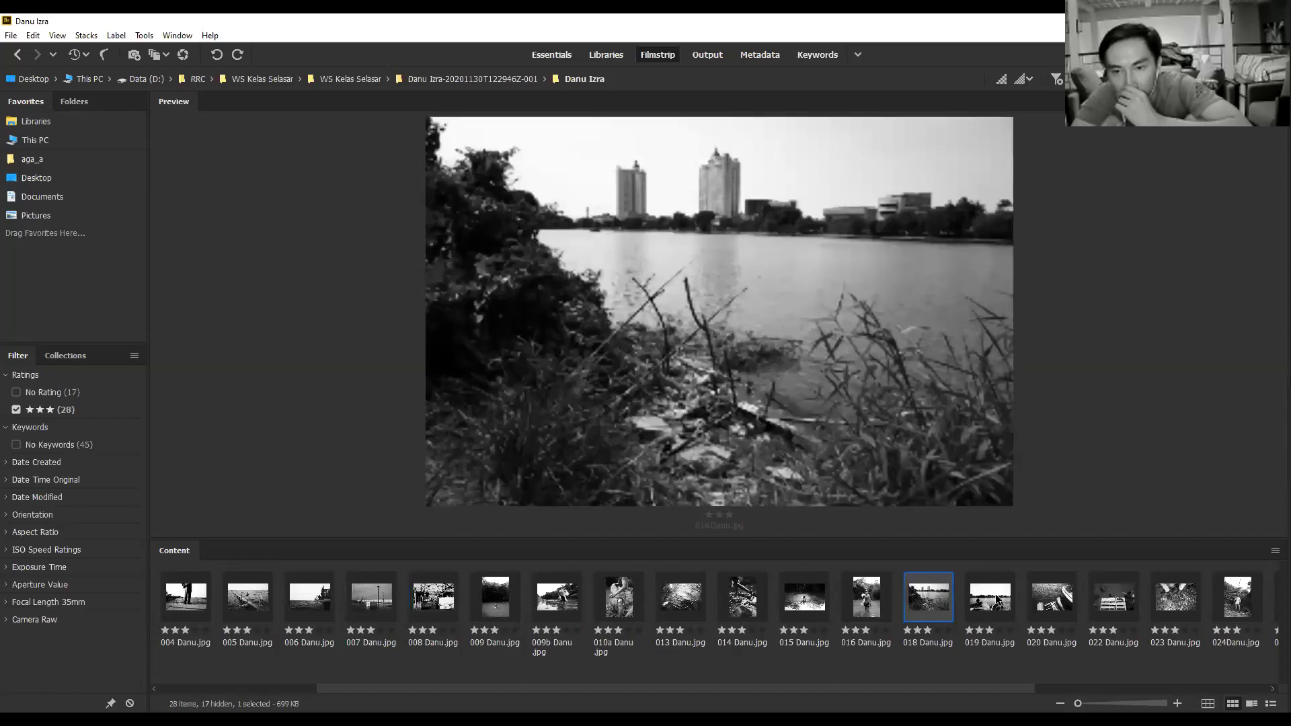
click(996, 598)
click(1051, 591)
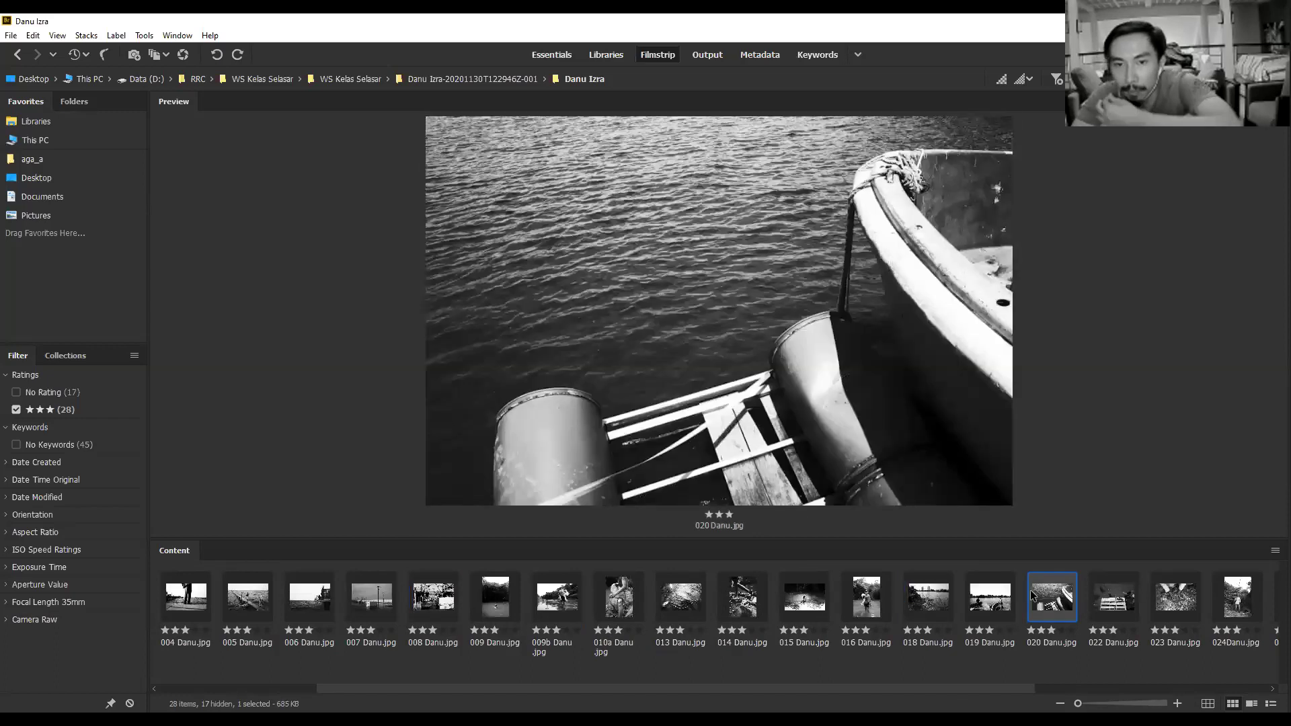
click(926, 598)
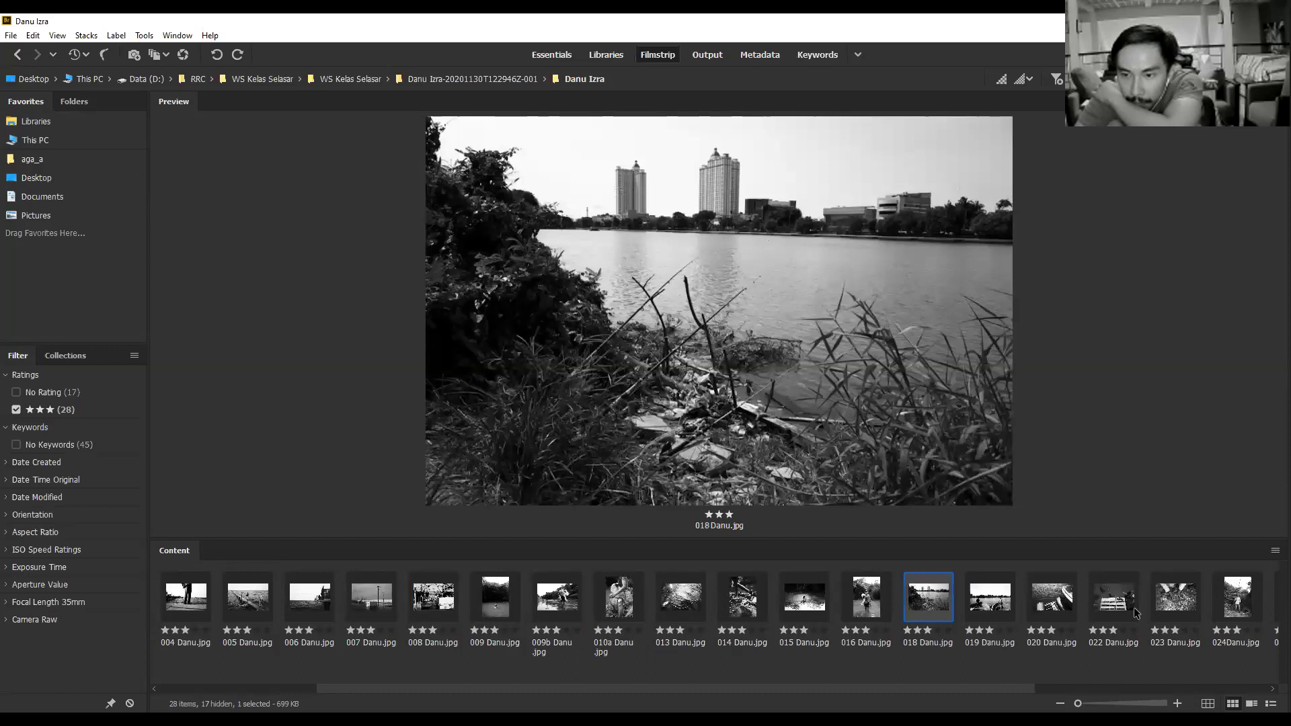
click(1237, 601)
click(1175, 597)
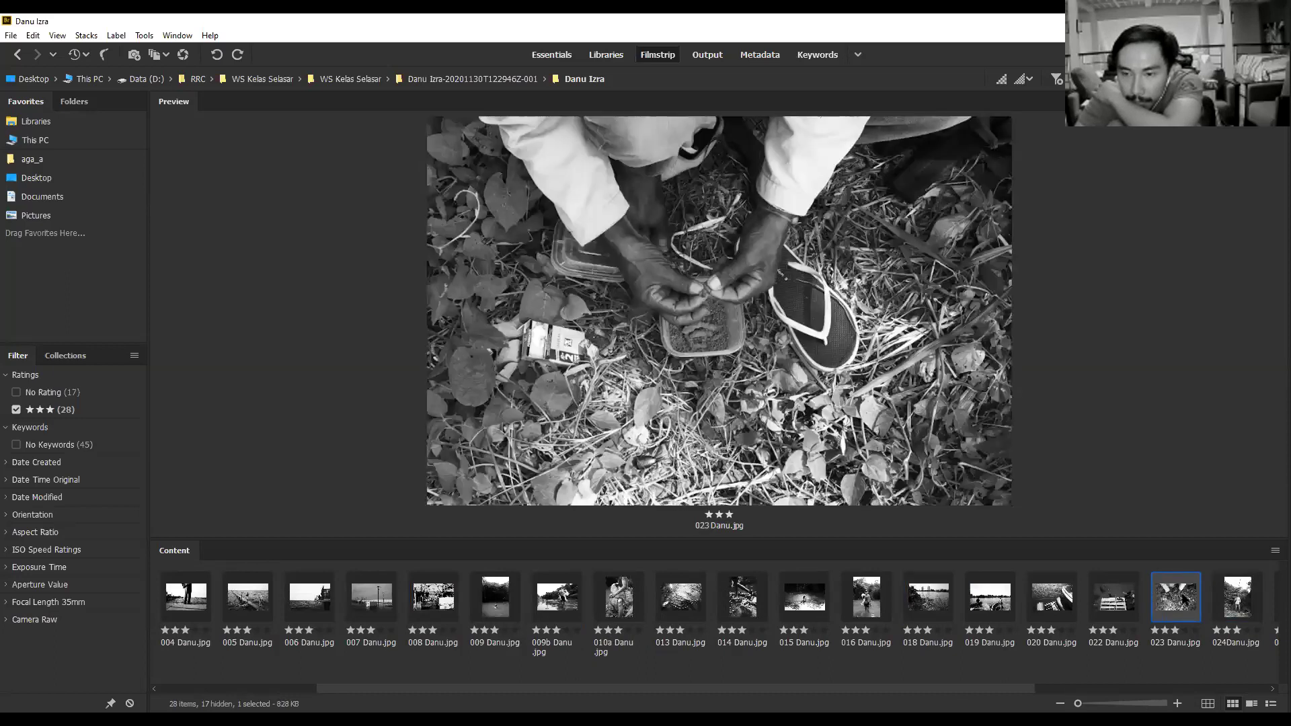
scroll(1139, 603, down, 3)
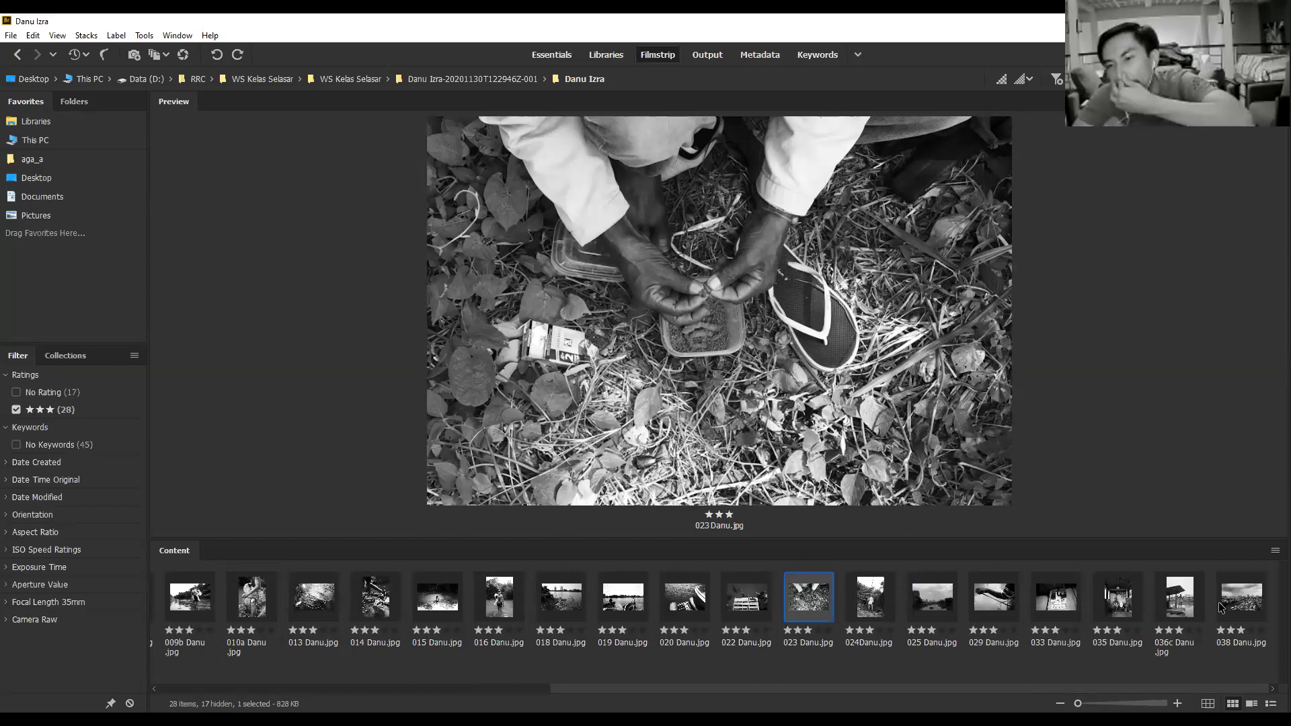
key(End)
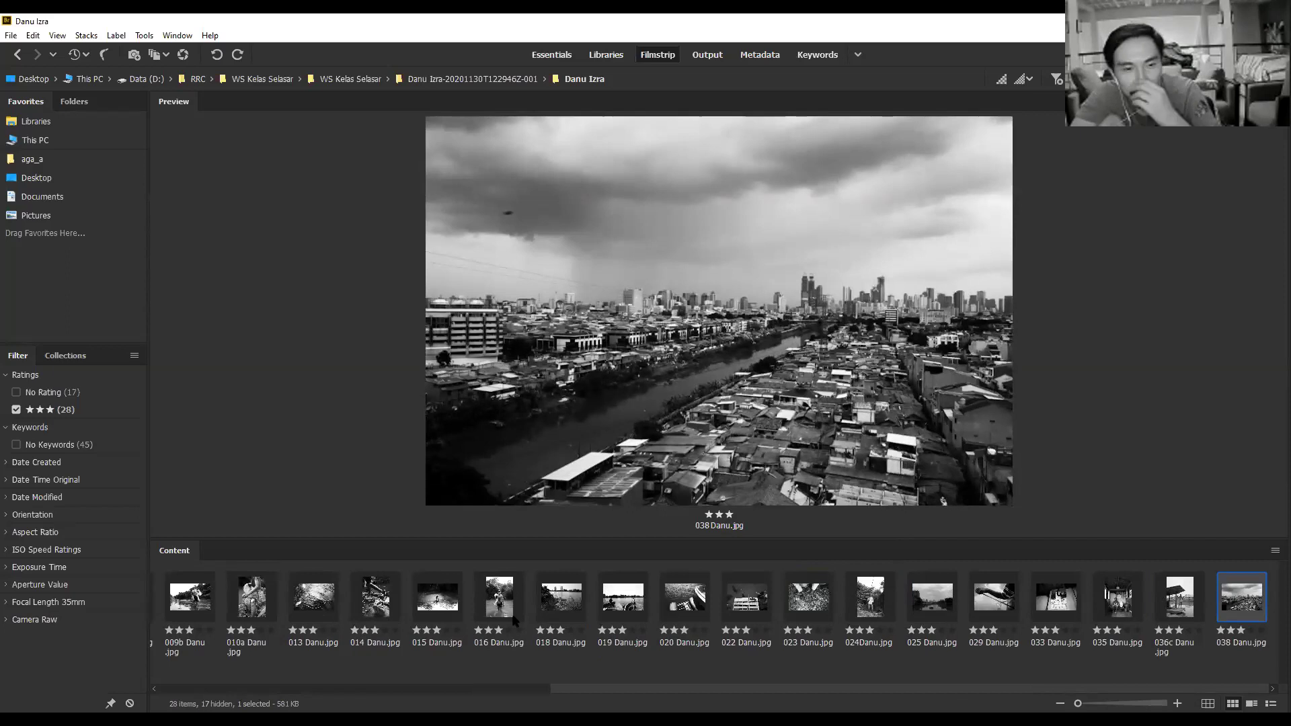
Return to the start of the sequence and view photo 008 followed by photo 009.
scroll(512, 617, up, 5)
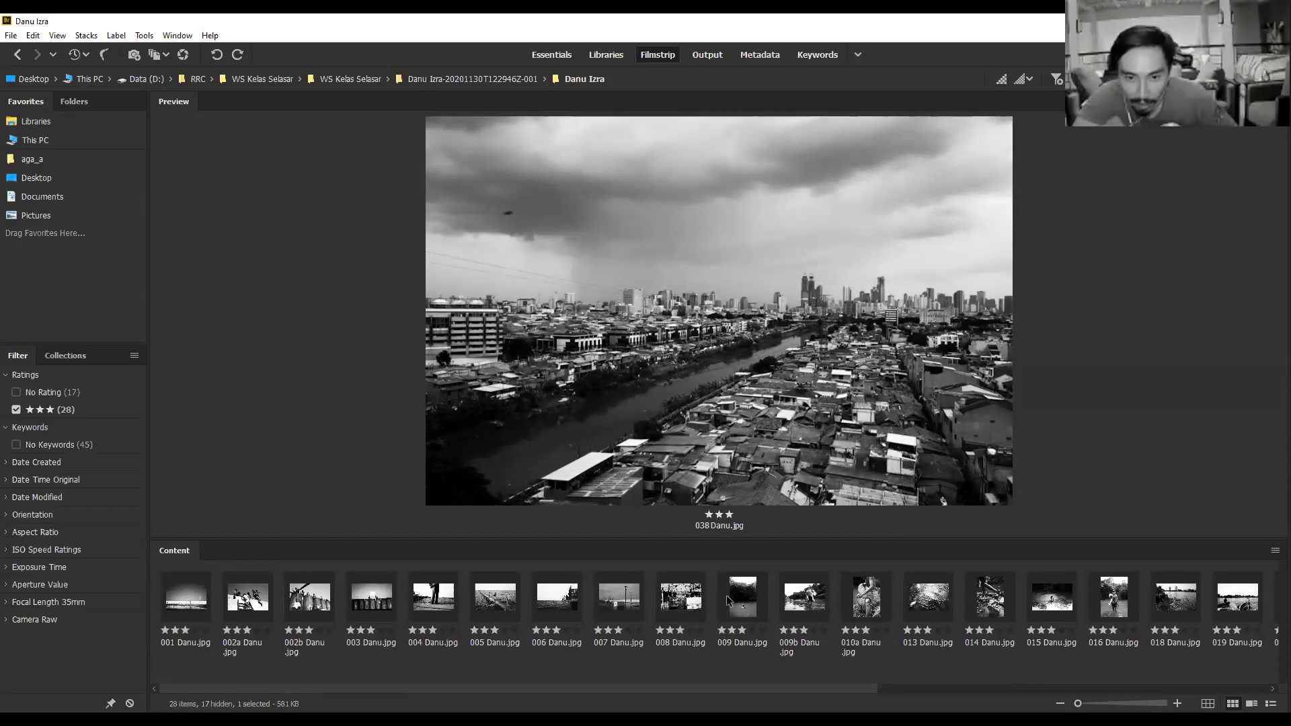
click(693, 601)
click(740, 599)
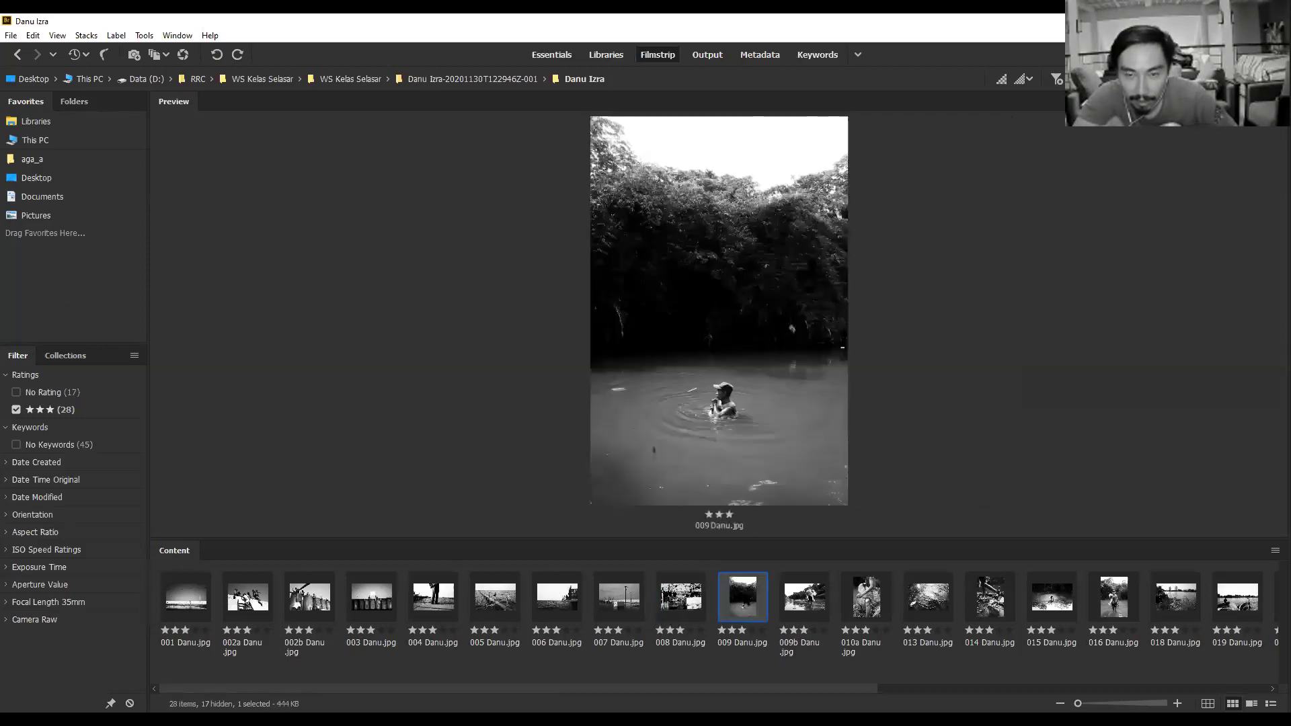
Rate photos 009 through 016 in the sequence five stars and move on to photo 018.
scroll(773, 595, down, 2)
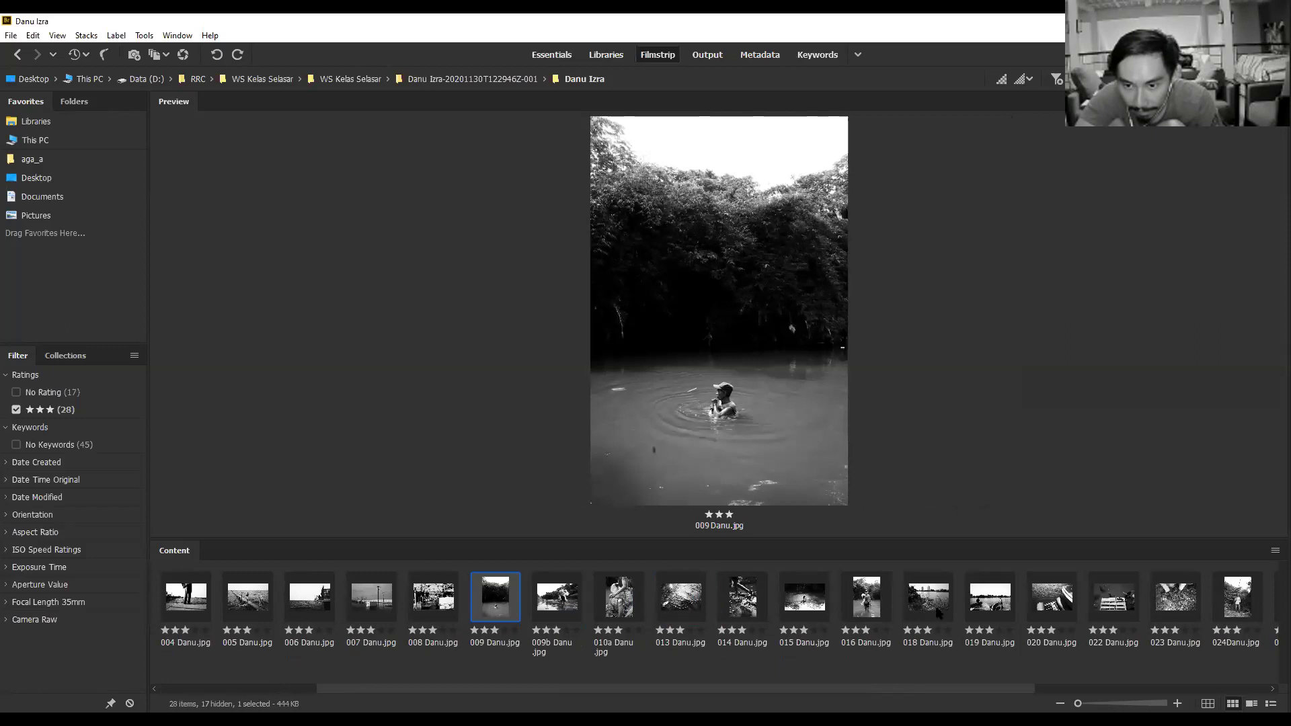
shift+click(876, 603)
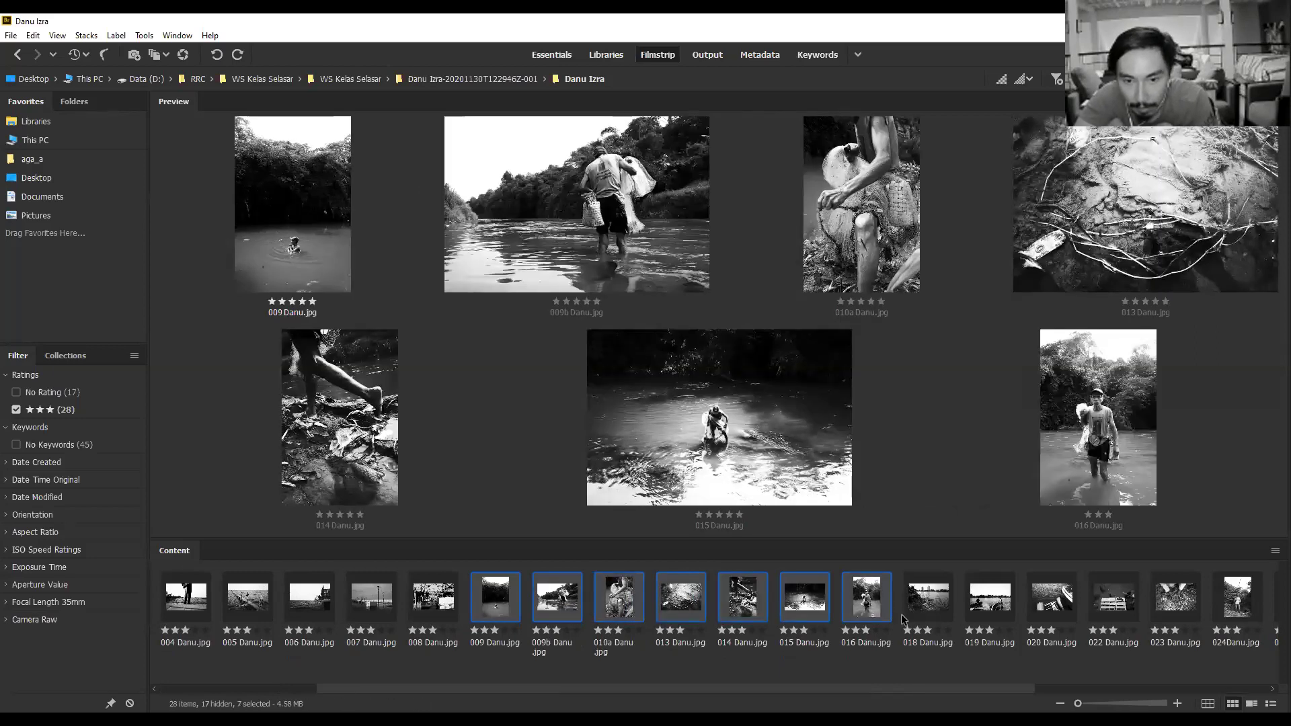
click(824, 633)
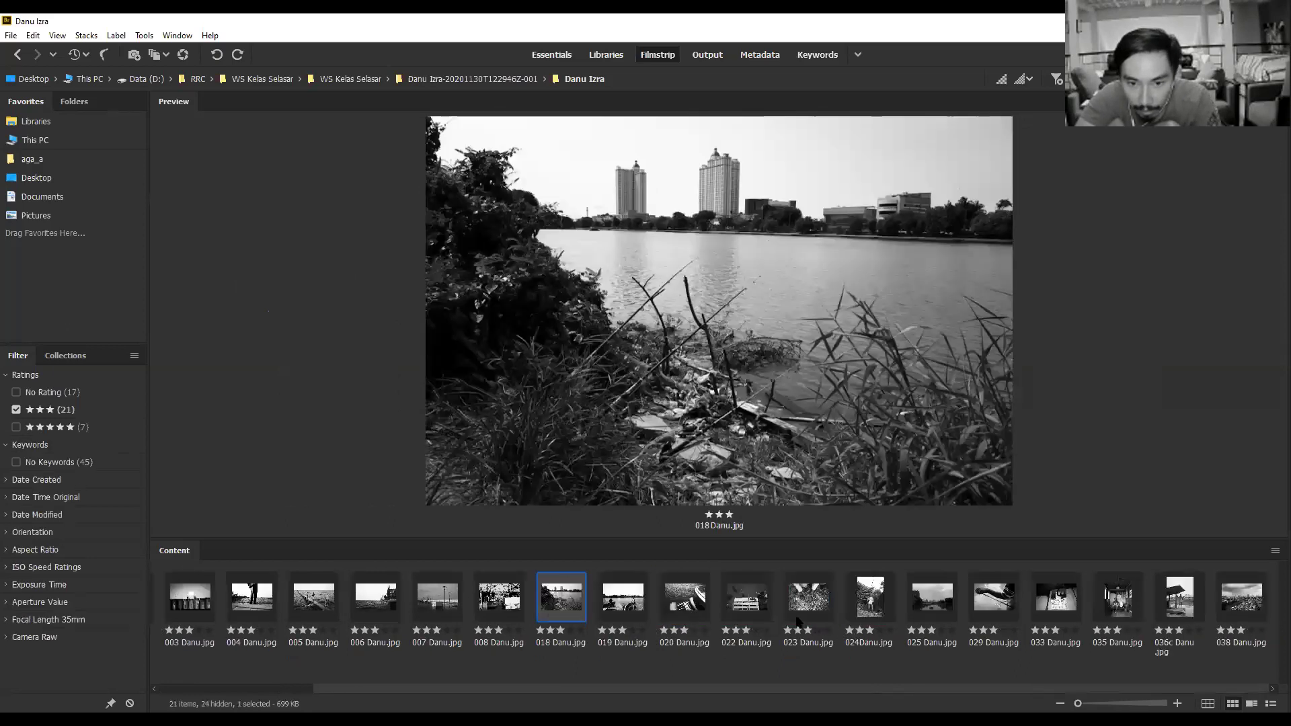
Rate the closing run of photos from 025 through 038 five stars.
click(1005, 602)
click(955, 606)
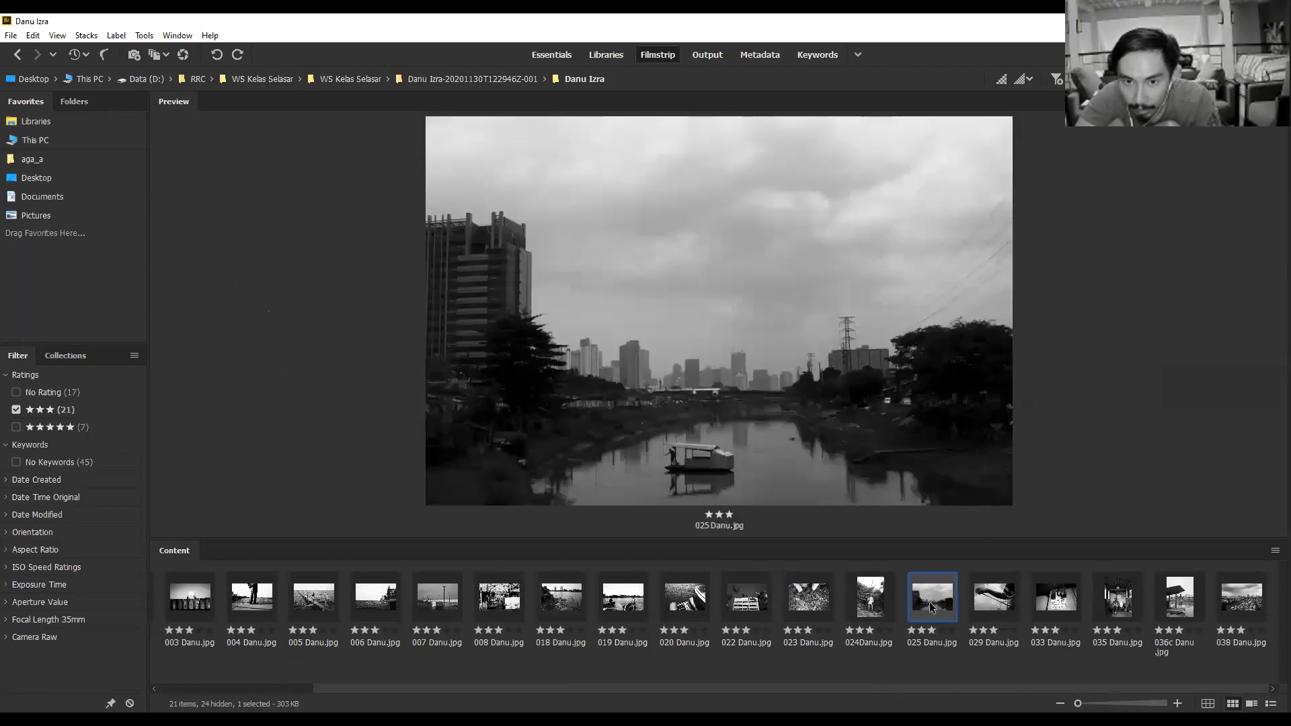
shift+click(1233, 605)
key(ctrl+5)
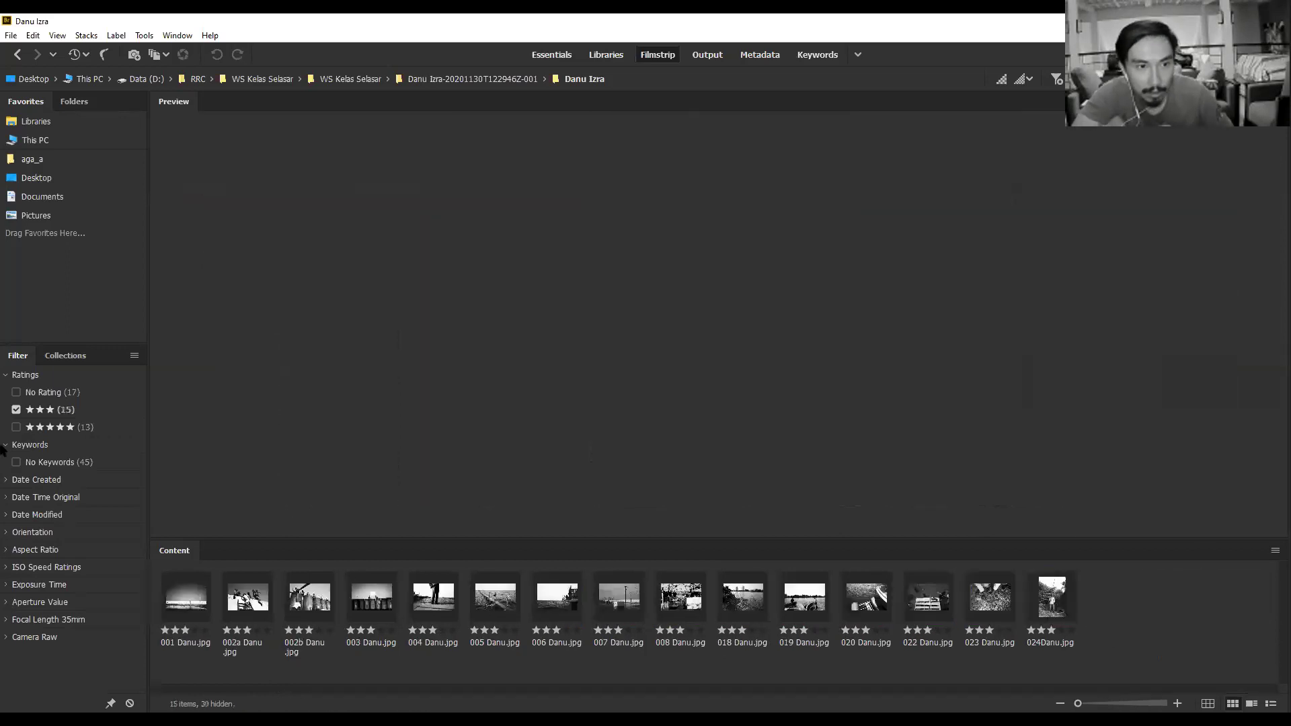
Filter the folder to five-star photos only and view the fisherman photos 009 through 016 one by one.
click(16, 409)
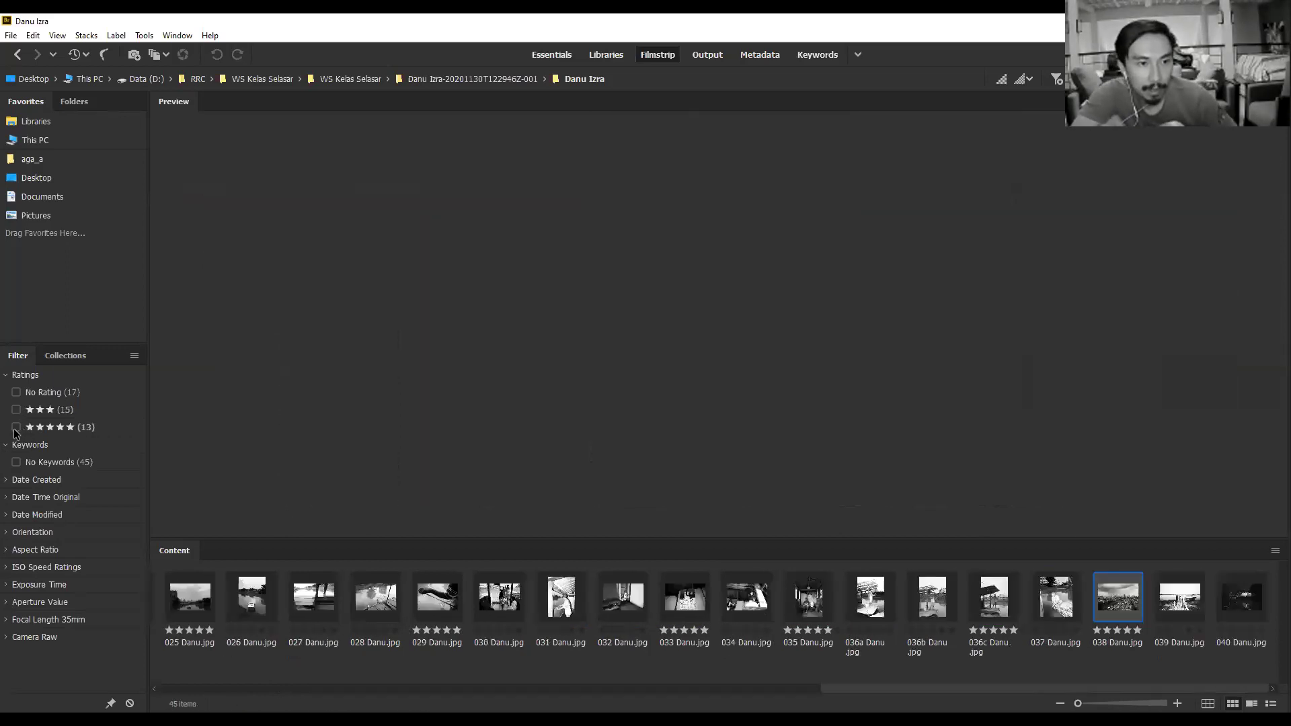
click(17, 427)
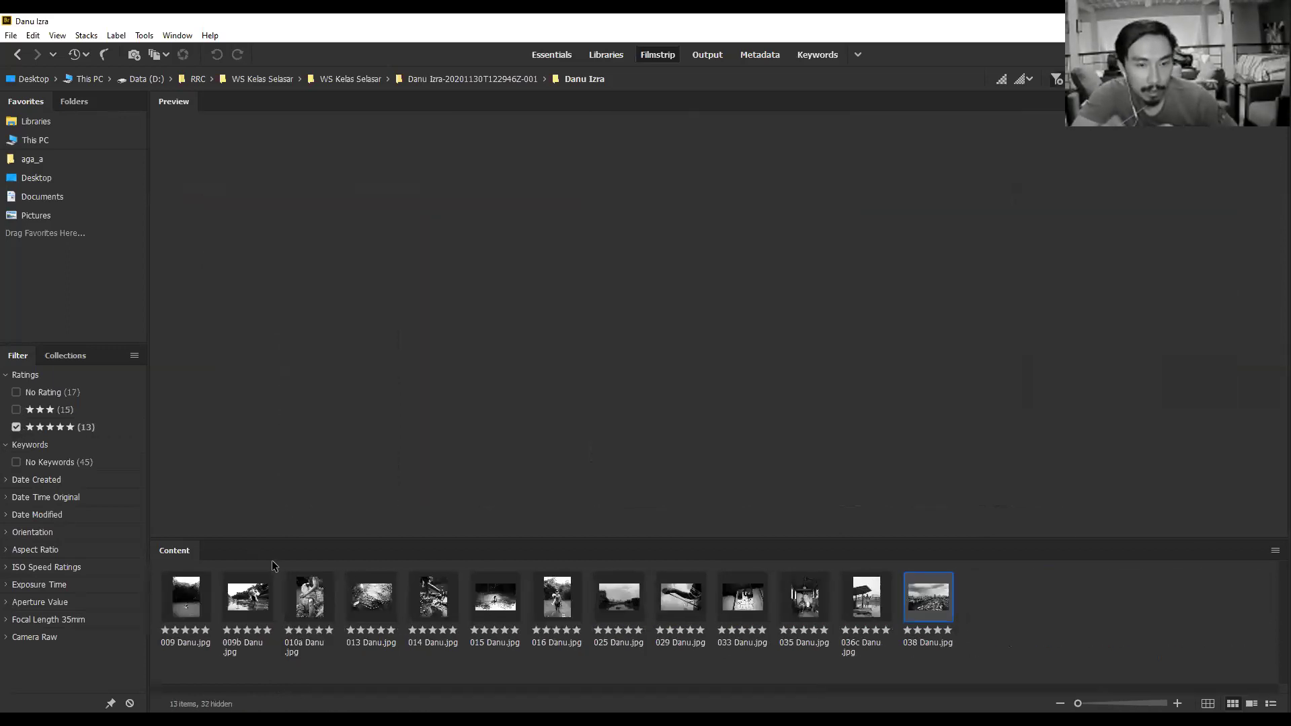
click(202, 590)
click(249, 596)
click(316, 597)
click(374, 592)
click(444, 589)
click(495, 595)
click(549, 600)
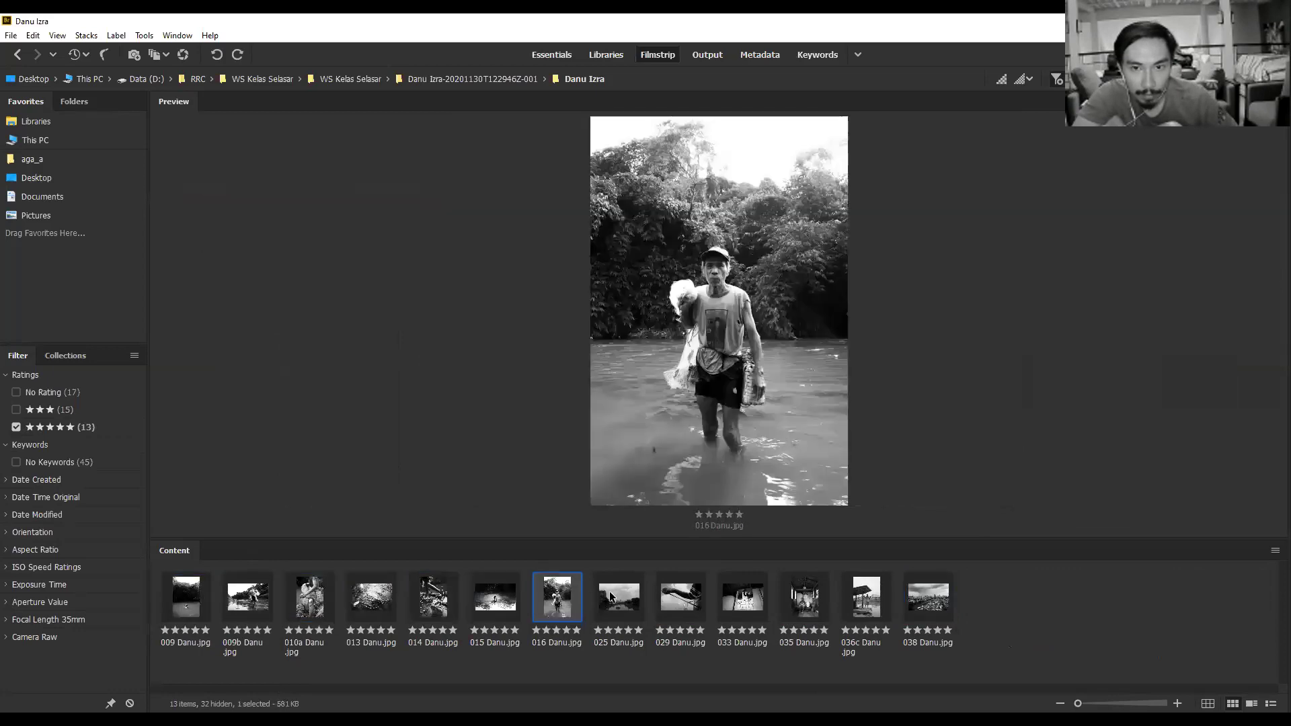
View the rest of the five-star group from photo 025 through the city view 038.
click(610, 596)
click(679, 597)
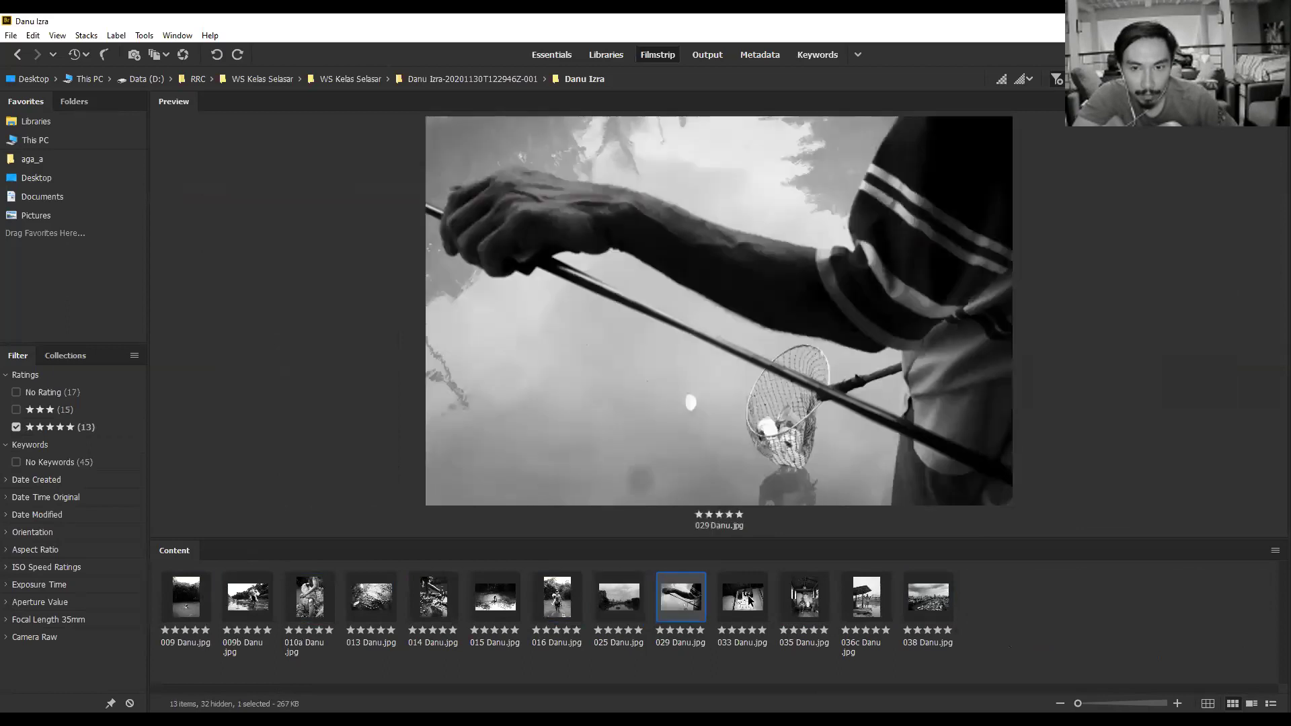
click(750, 600)
click(810, 598)
click(862, 597)
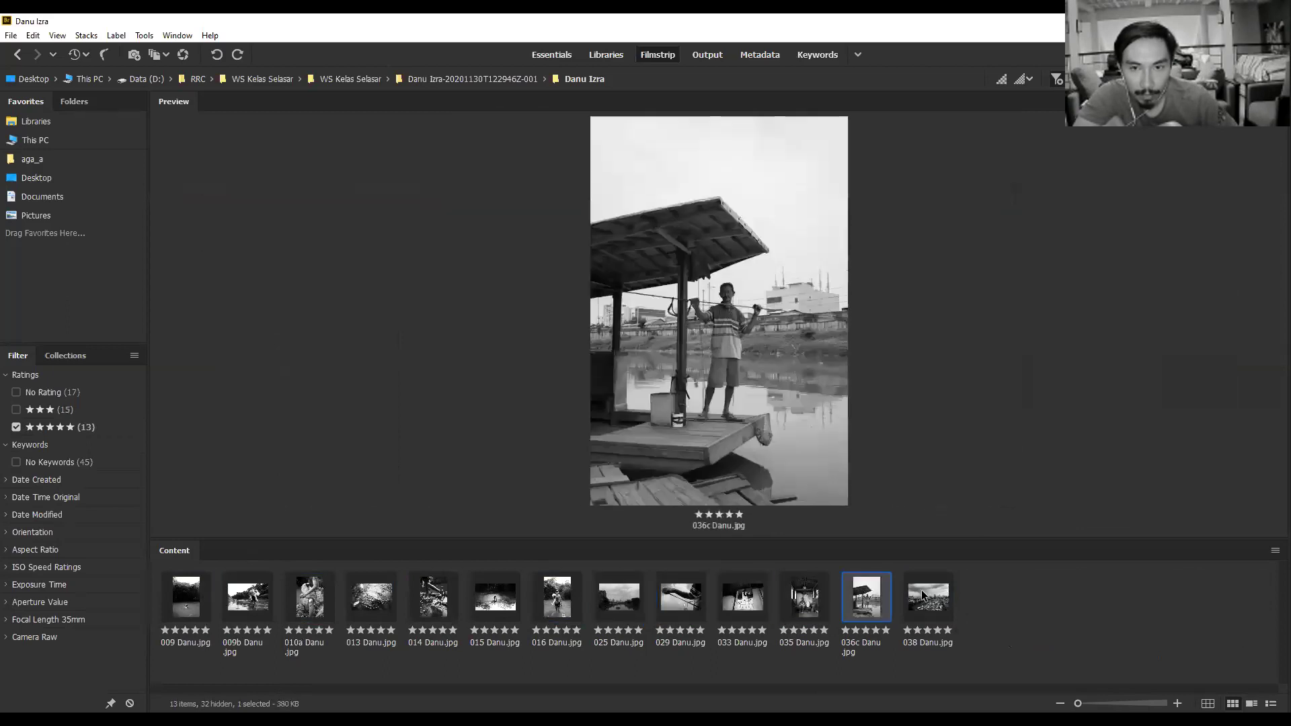
click(923, 595)
Switch the filter back to three-star photos and view photos 024, 023 and 022.
click(17, 426)
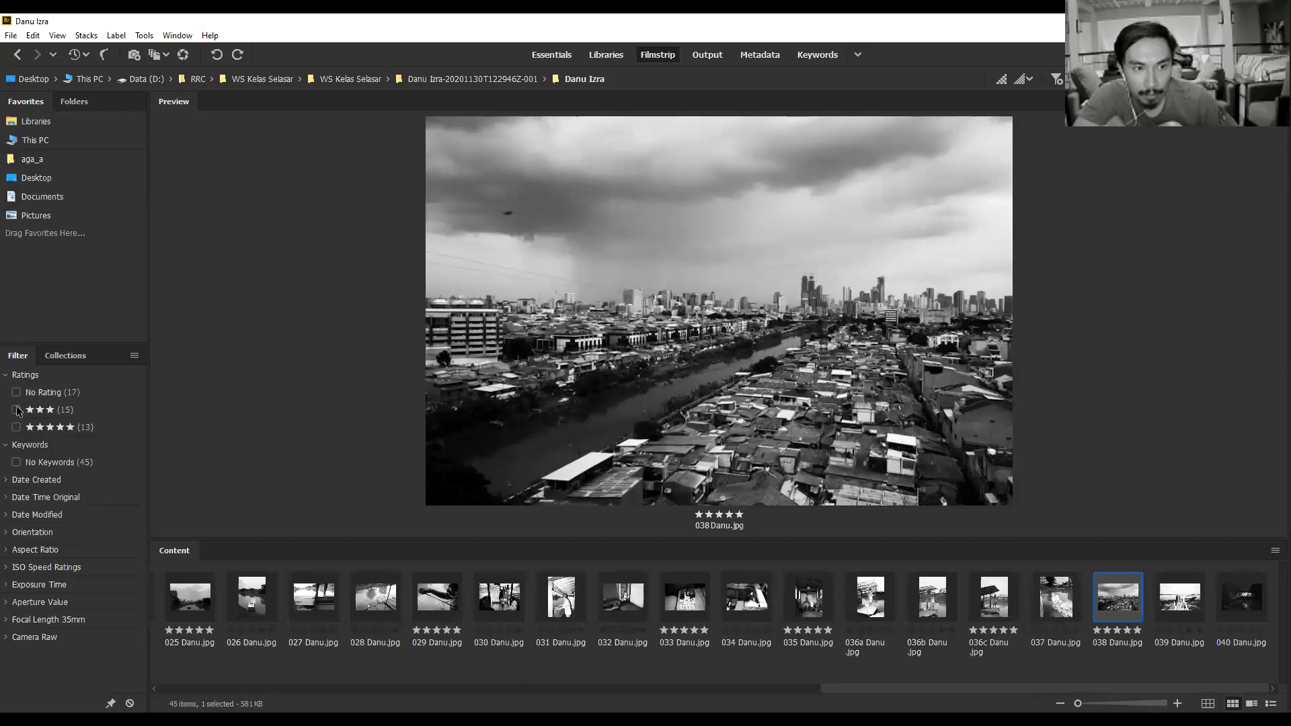
click(16, 409)
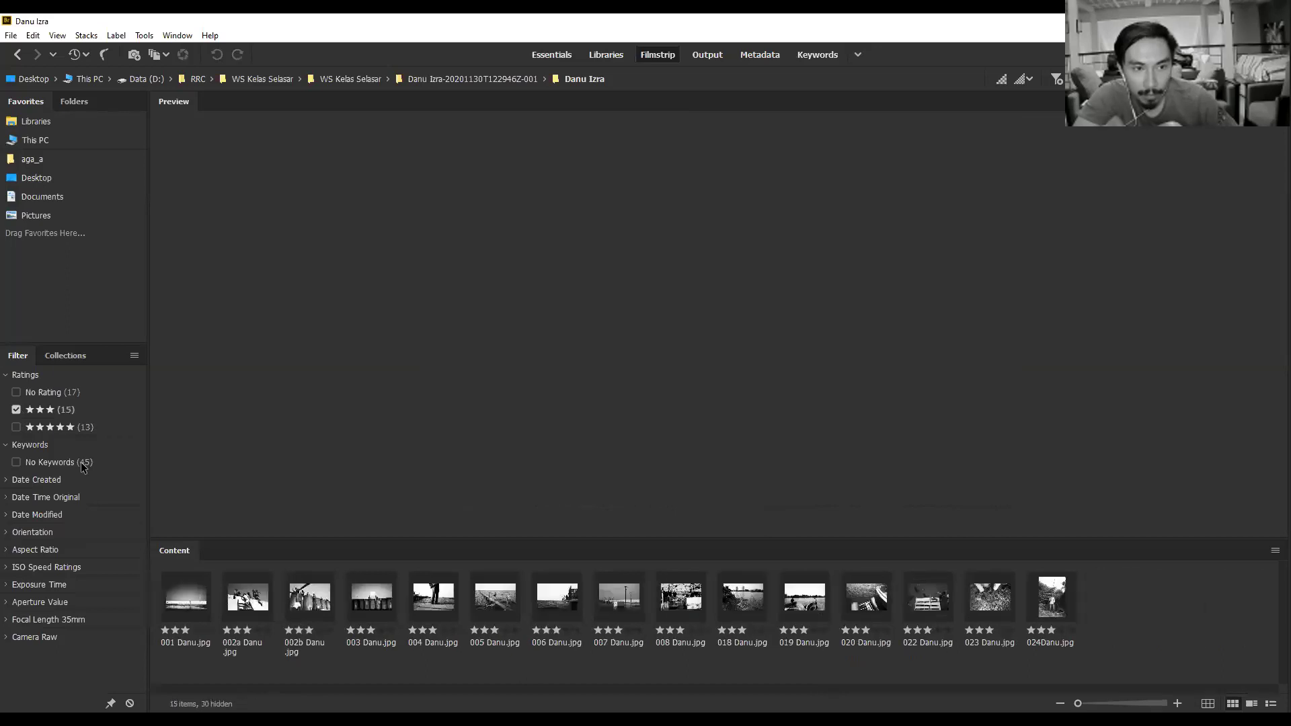
click(1046, 599)
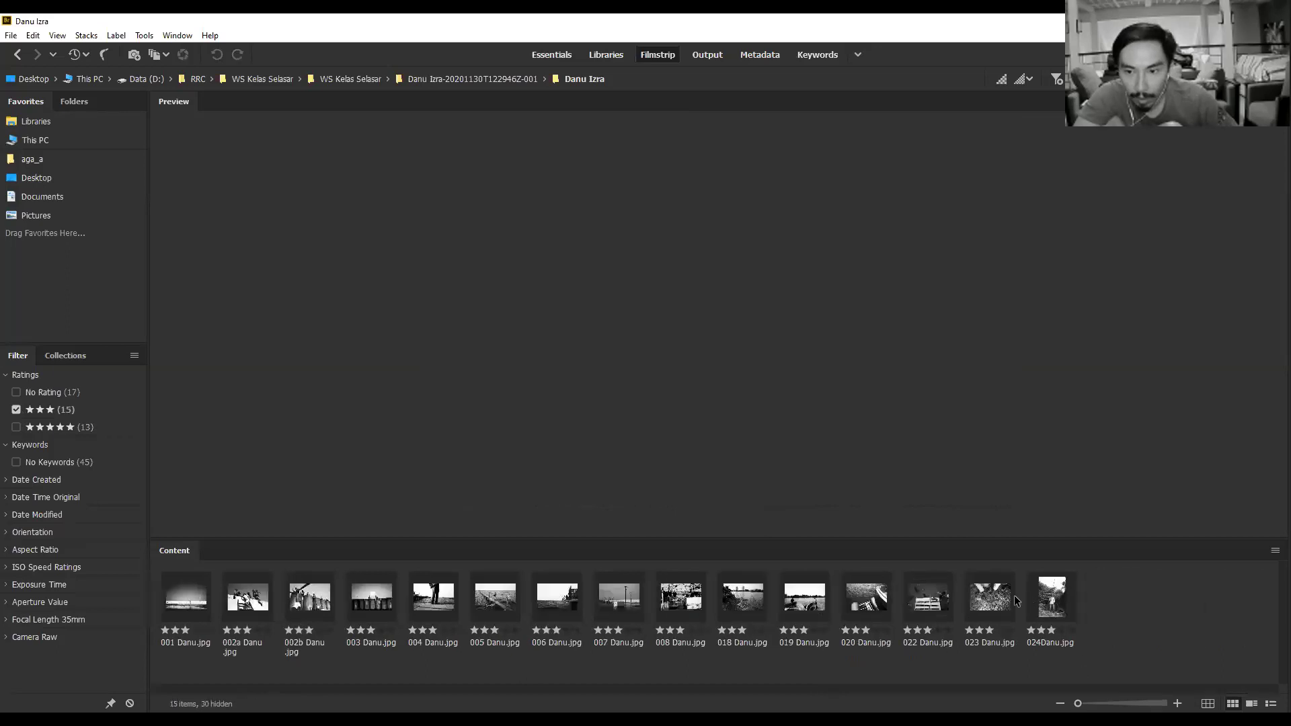
key(Left)
key(Left)
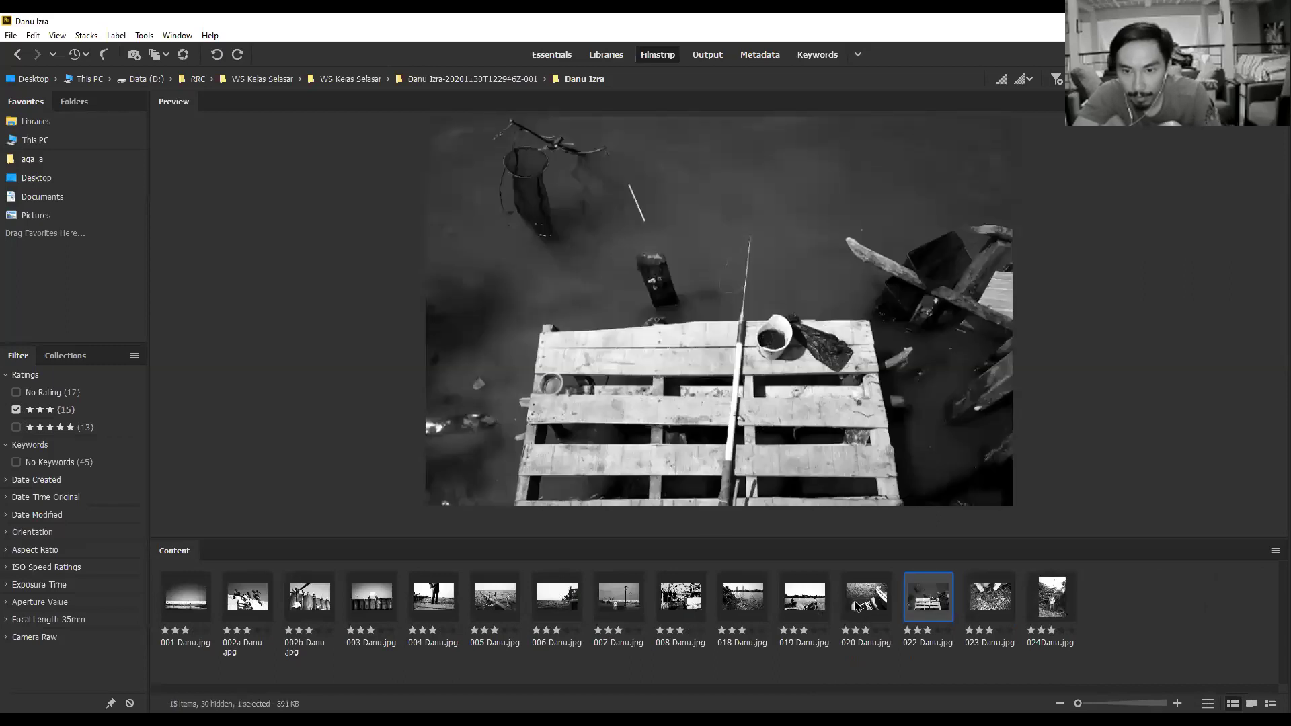
Compare photos 022, 023, 024 and 018 side by side, and return to photo 024 alone.
shift+click(1031, 595)
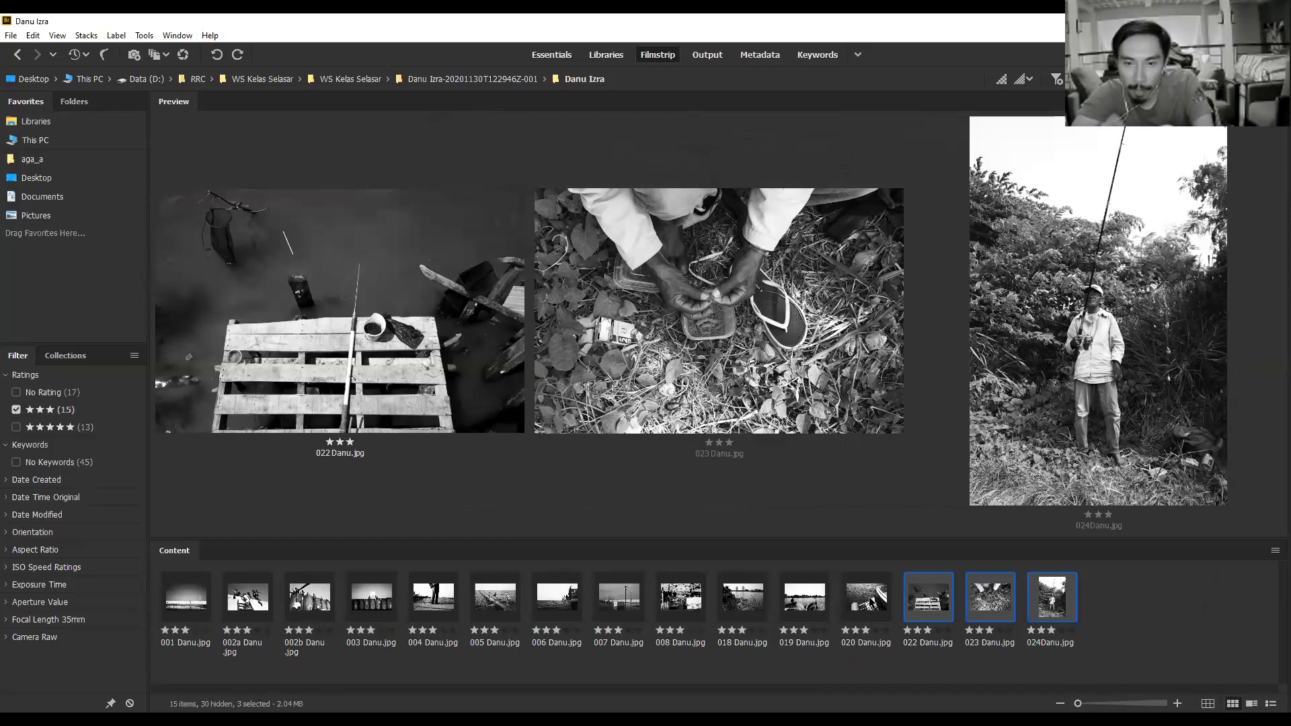
ctrl+click(753, 597)
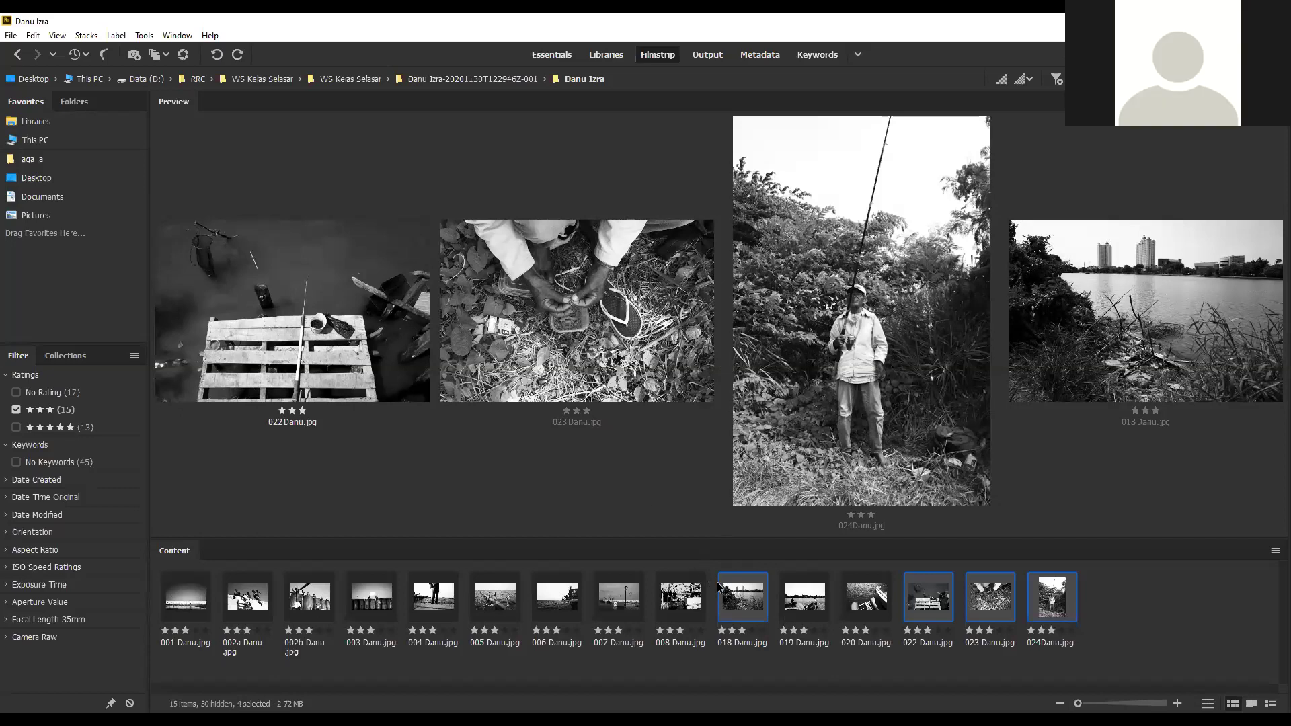
right_click(738, 601)
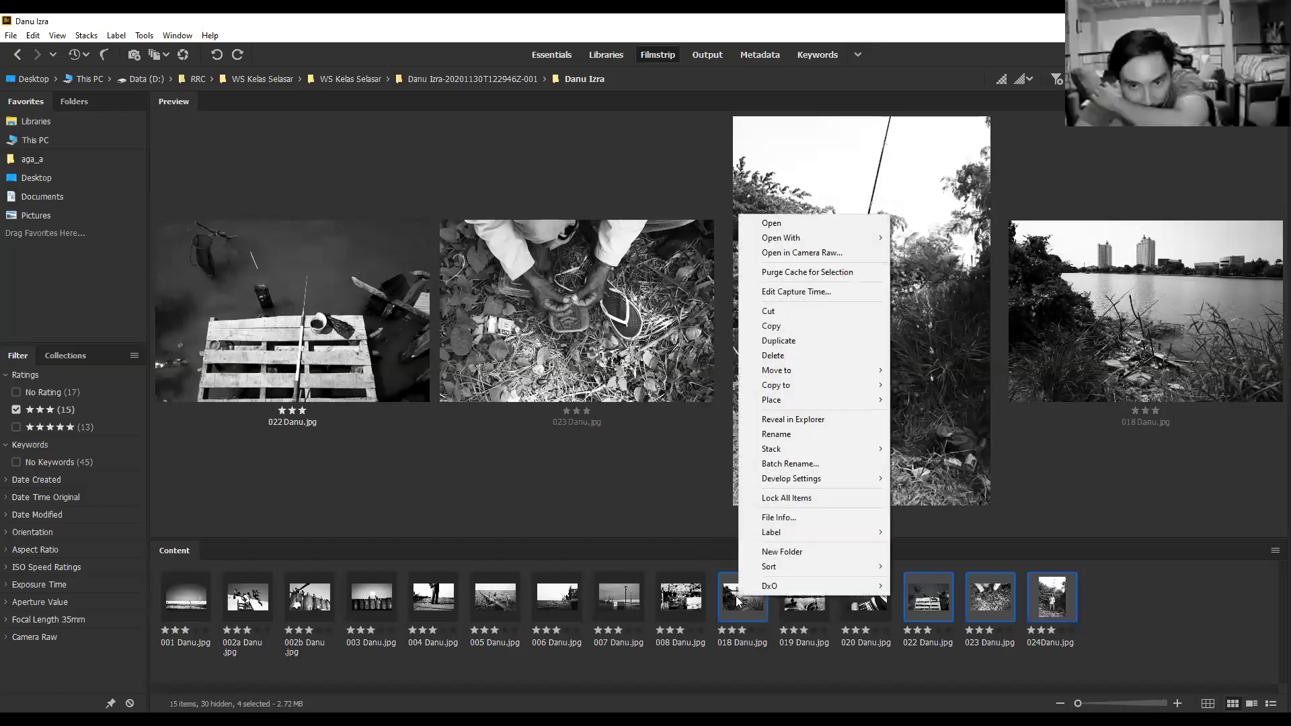
click(1194, 607)
click(1132, 608)
click(1075, 605)
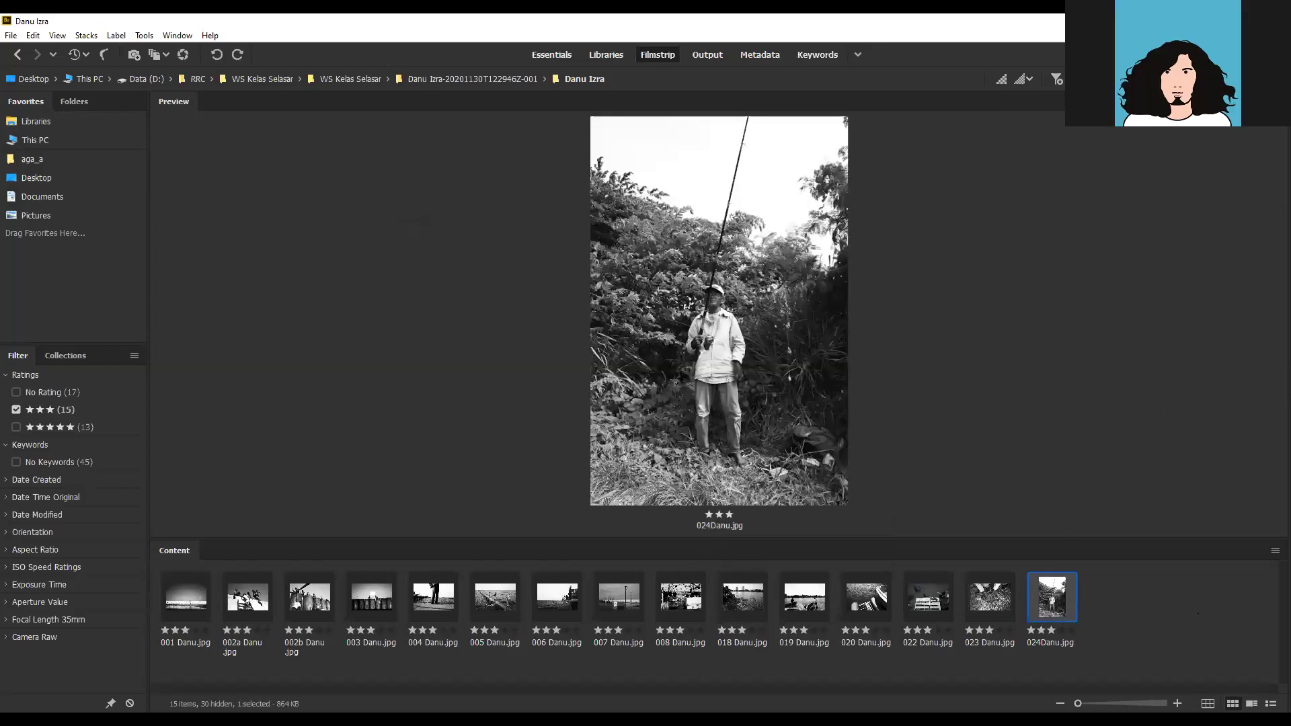
Inspect the fisherman's face in photo 024 under magnification, and compare the photo with 023.
click(714, 301)
drag(748, 341, 750, 335)
click(750, 334)
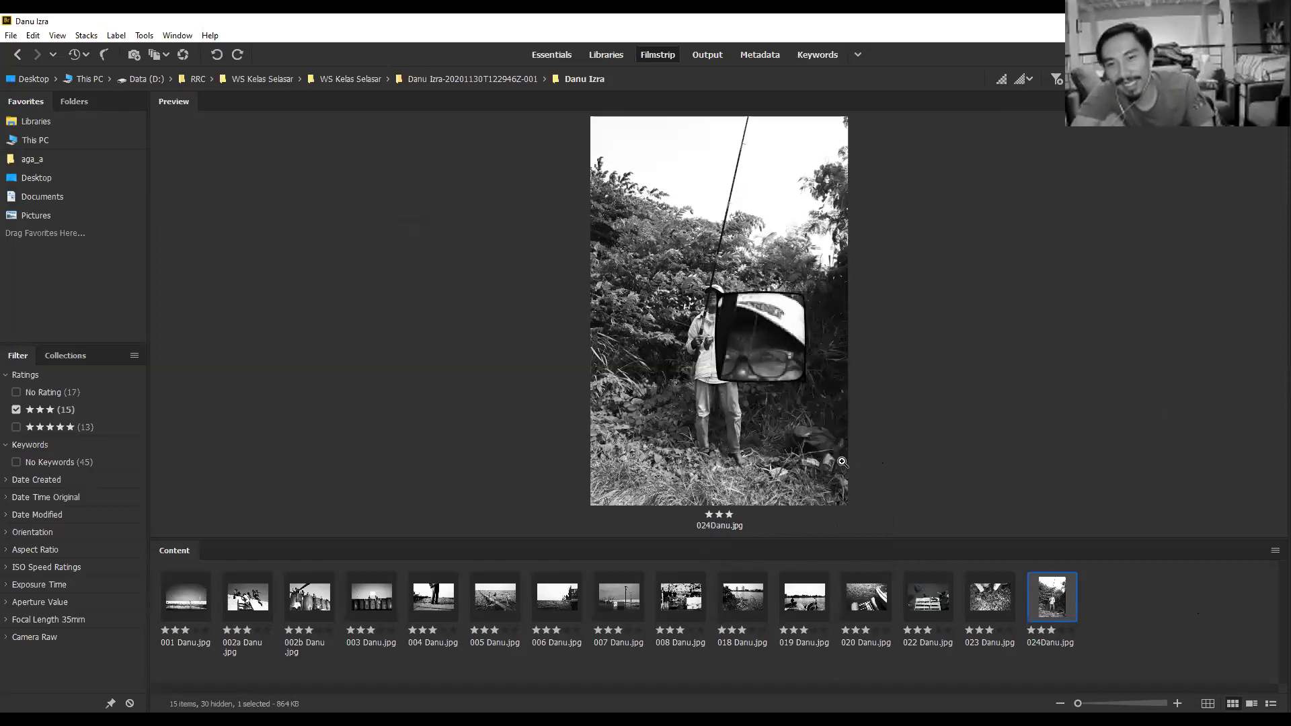
key(Left)
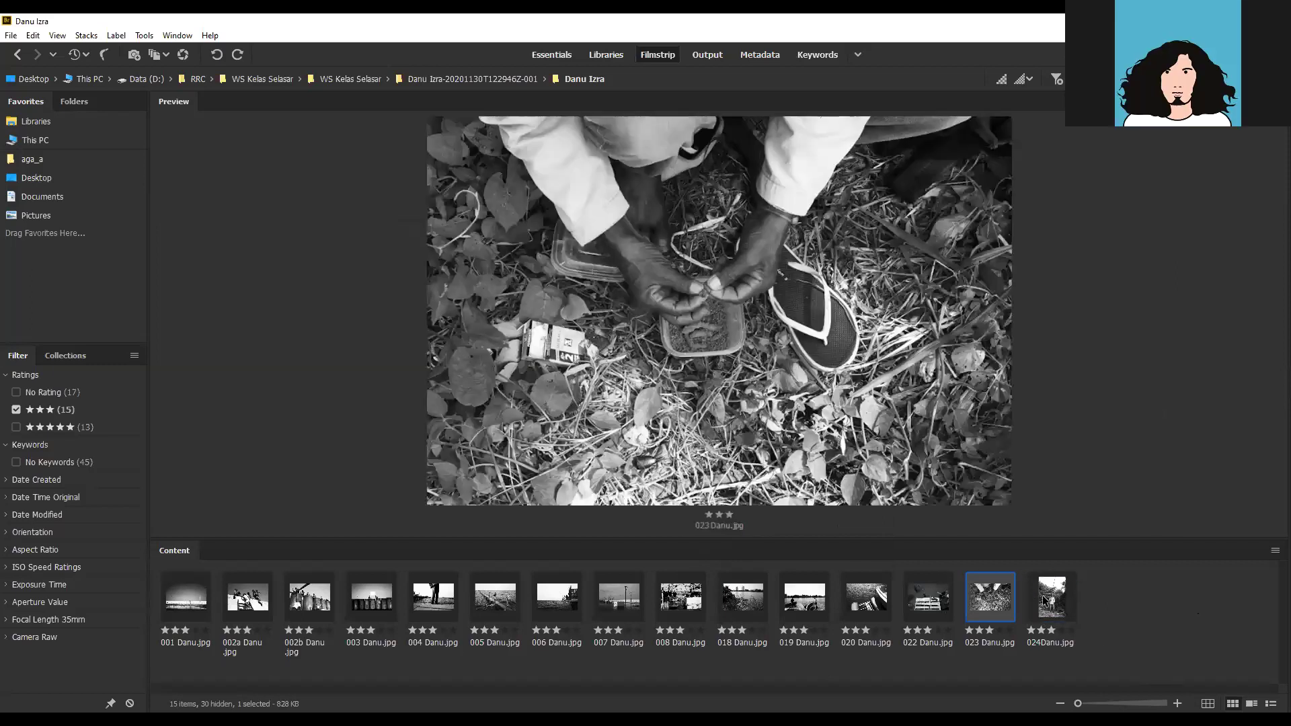
key(Right)
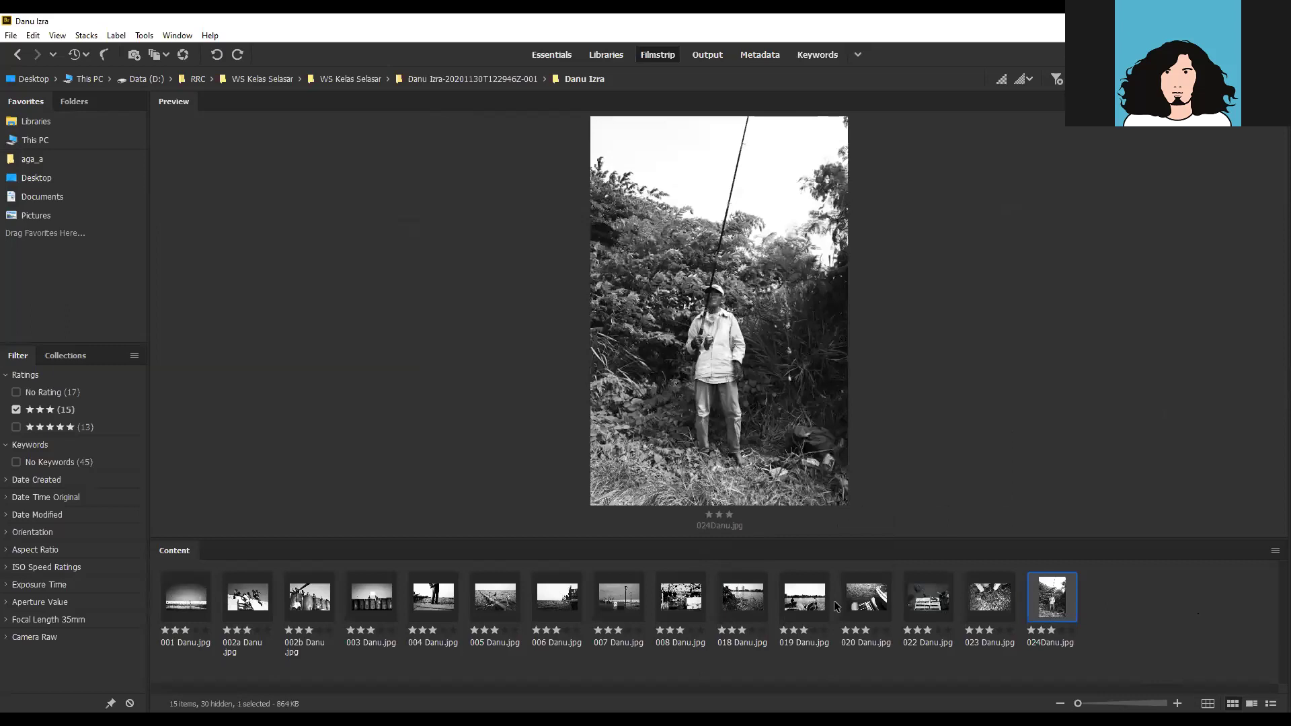
Rate photos 024, 023, 022 and 018 five stars.
key(shift+Left)
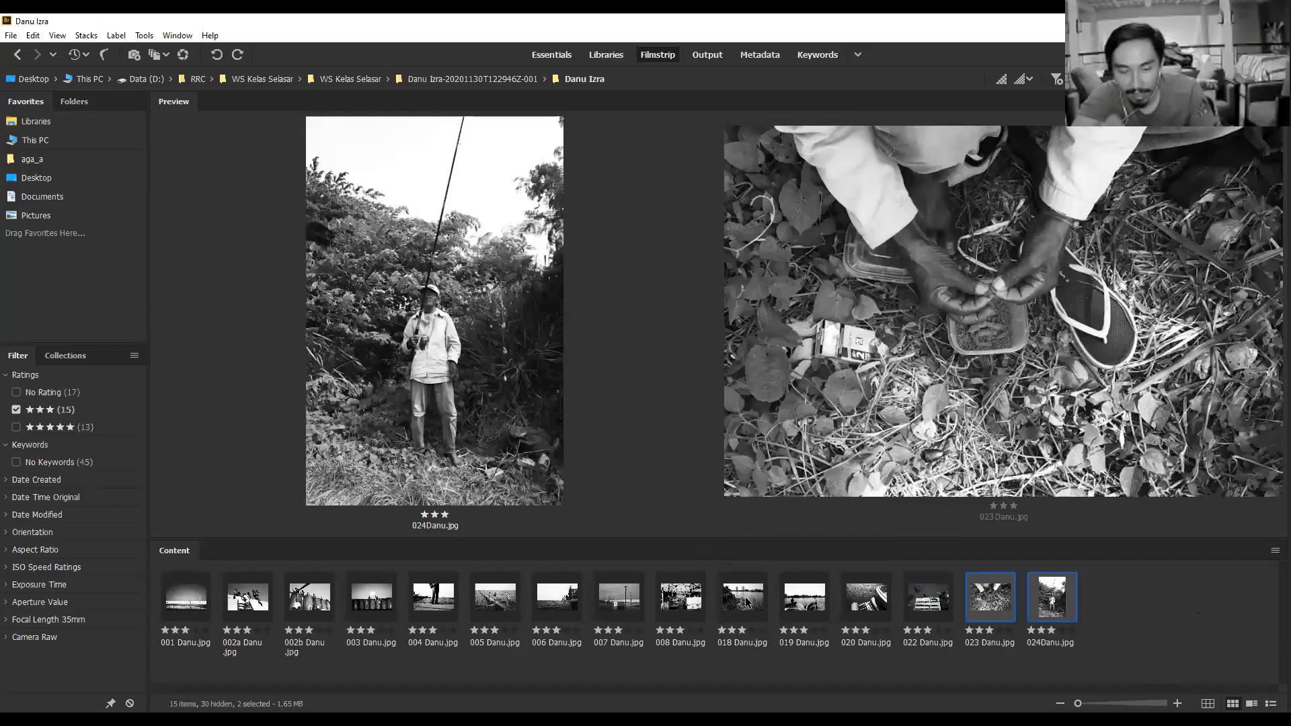
key(shift+Left)
ctrl+click(740, 598)
key(ctrl+5)
Review the remaining three-star photos backward through the sequence to the opening photo 001.
key(Left)
key(Left)
key(Left)
key(Left)
key(Left)
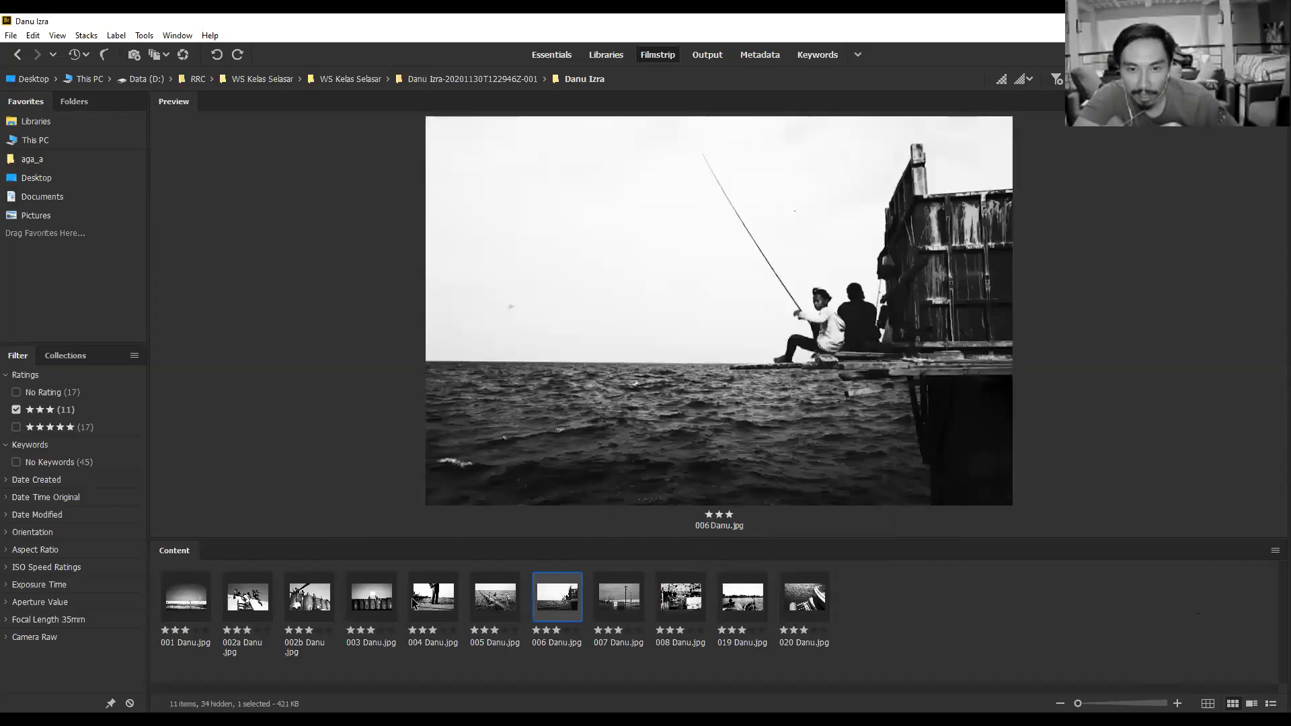
key(Left)
key(Left)
key(Left)
key(Left)
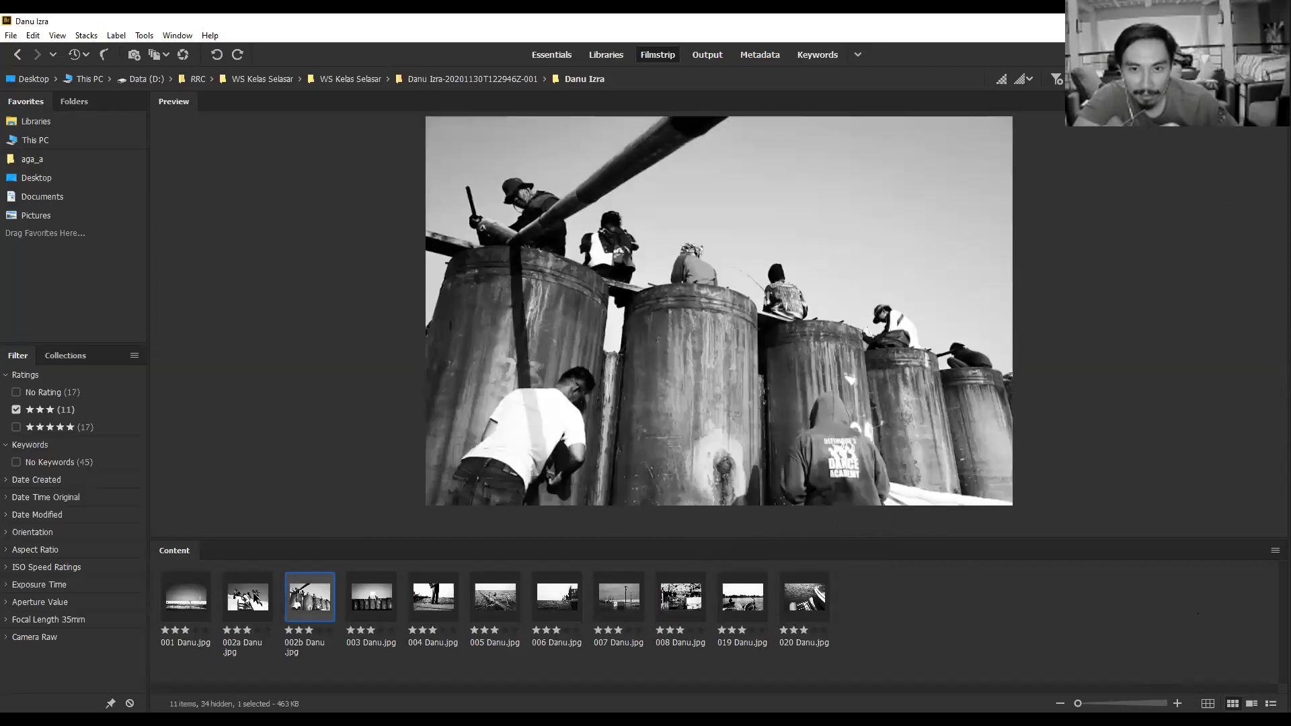
click(195, 597)
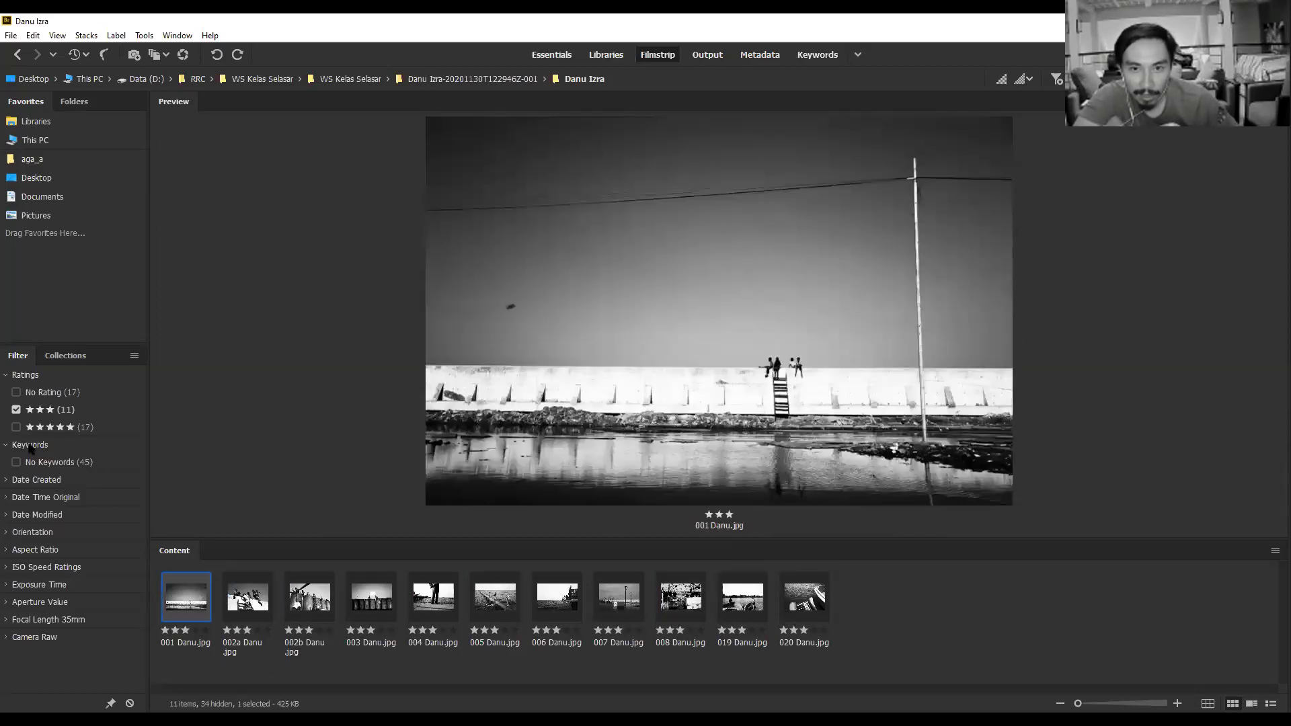
Filter to the five-star photos only, and view the last photo 038 and the first photo 009.
click(16, 411)
click(15, 427)
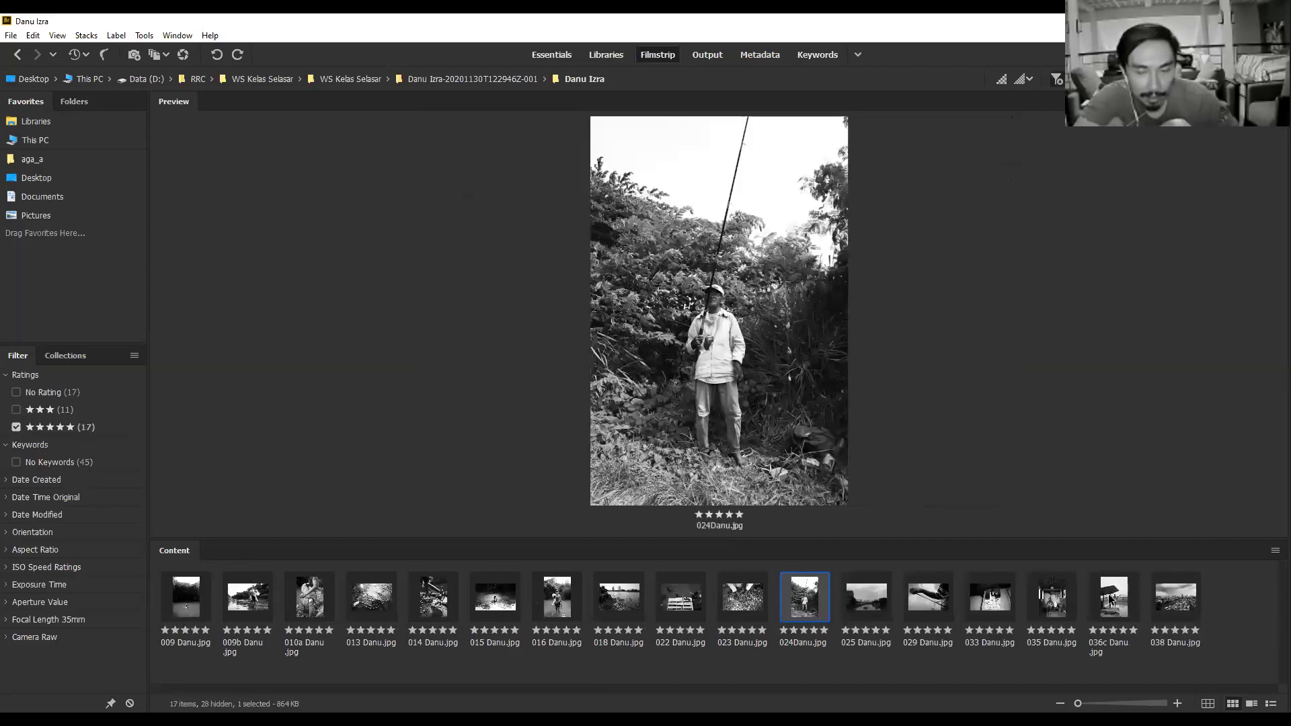
click(1262, 593)
click(1187, 598)
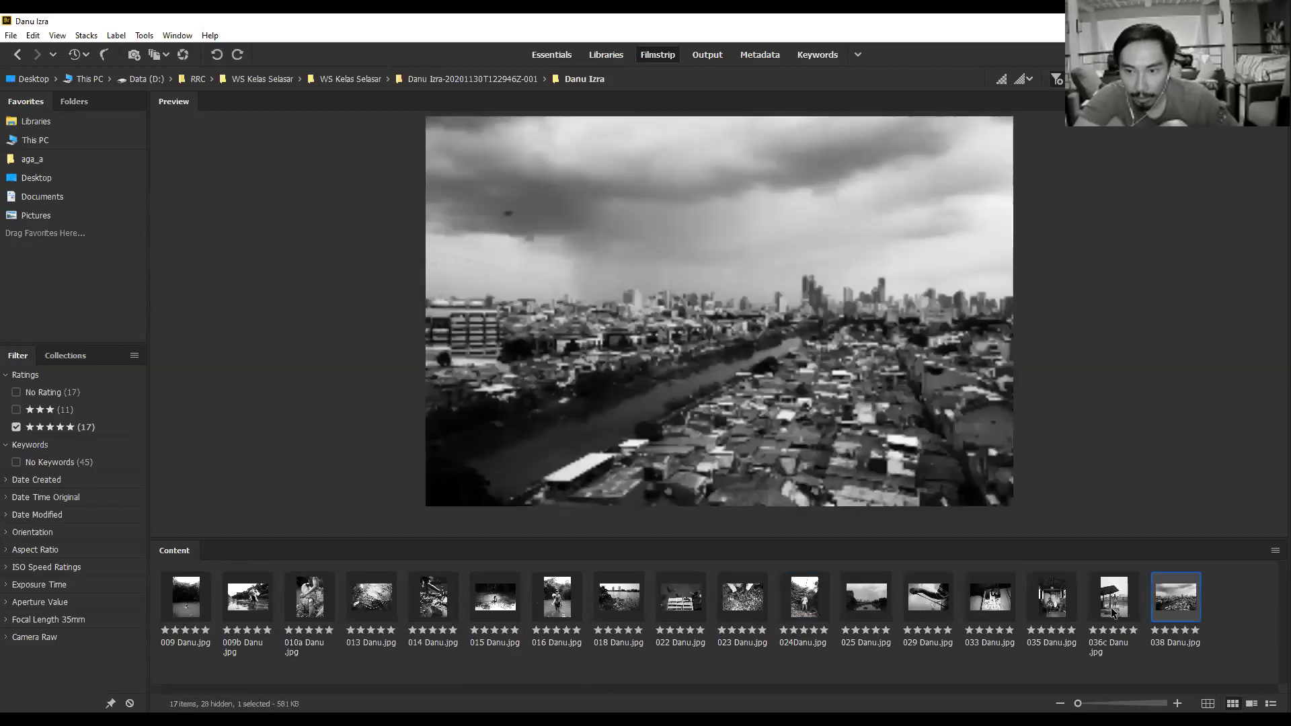
key(Left)
key(Home)
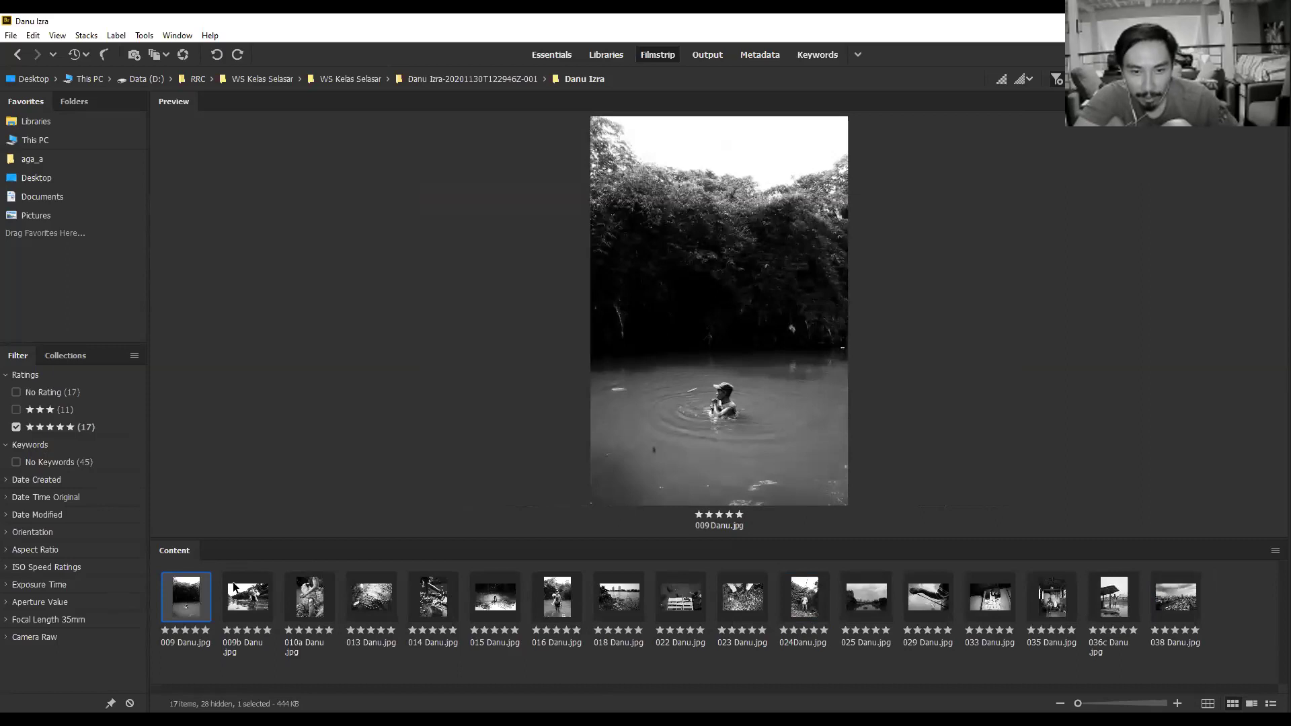
Compare the portraits 016 and 024 with the riverside photos 018 and 022 and the wading photo 015.
click(545, 599)
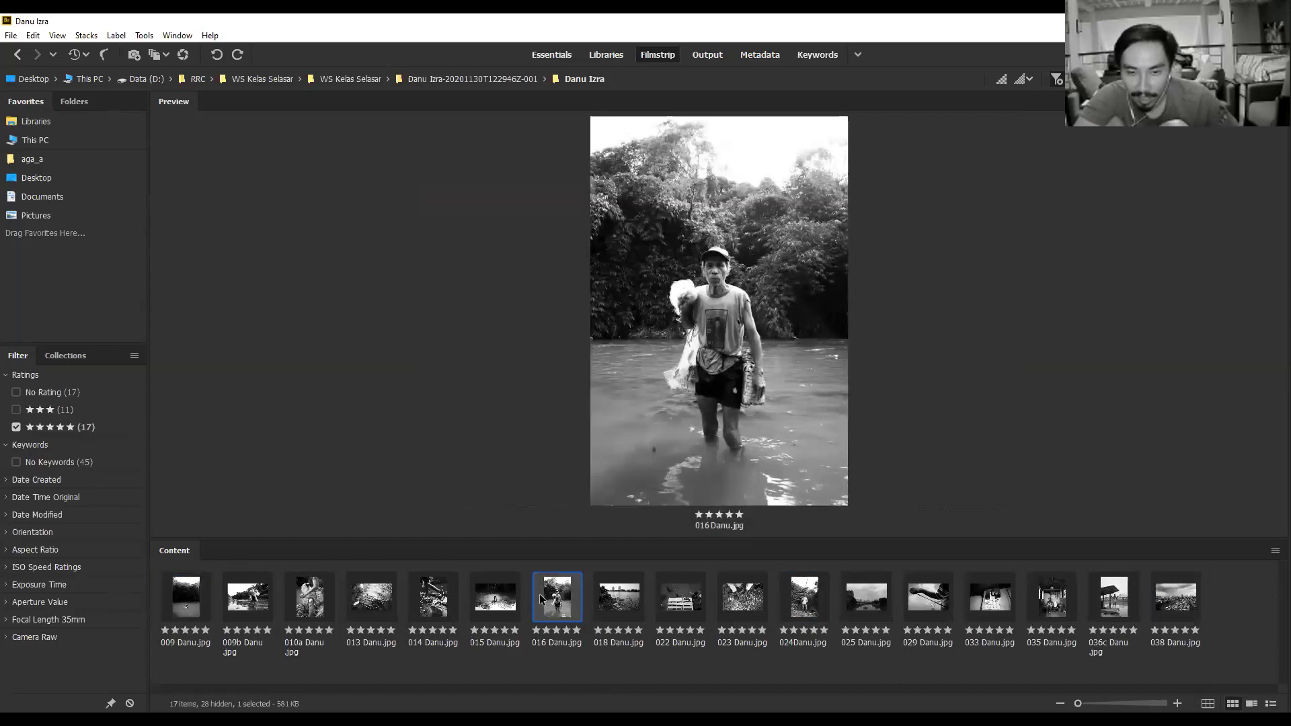
click(693, 604)
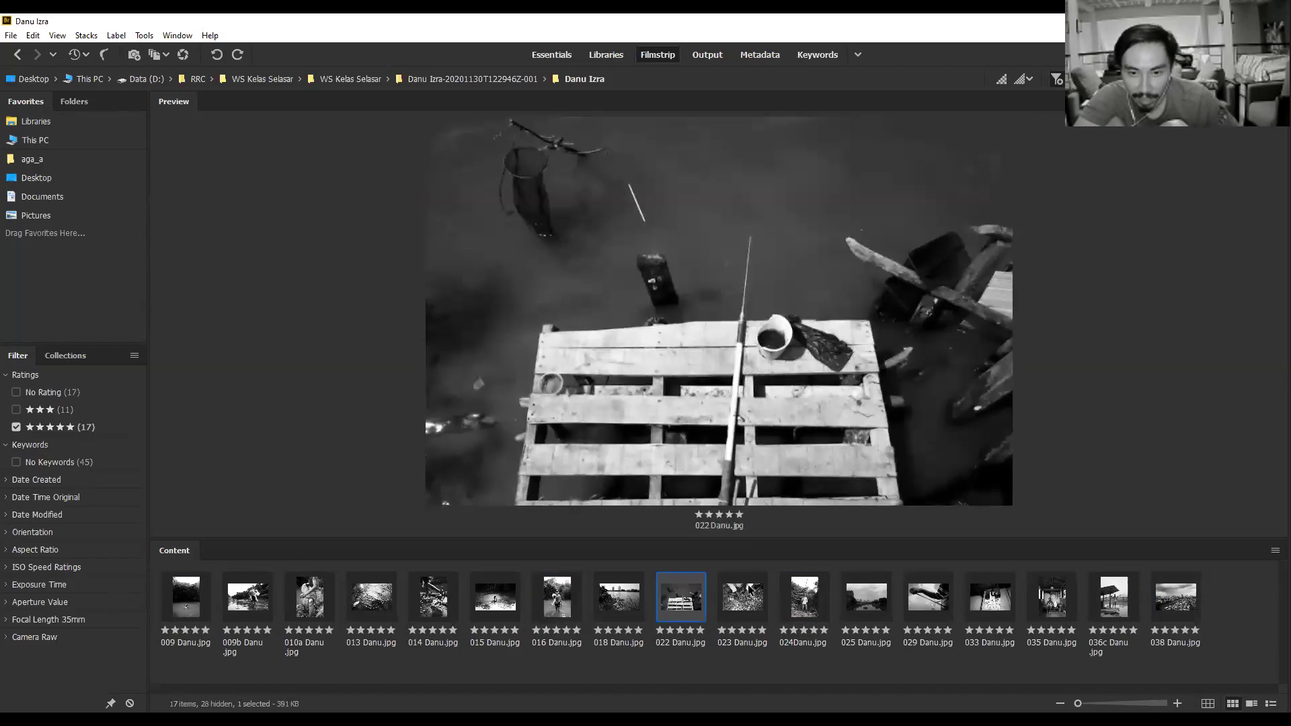
click(619, 598)
click(804, 598)
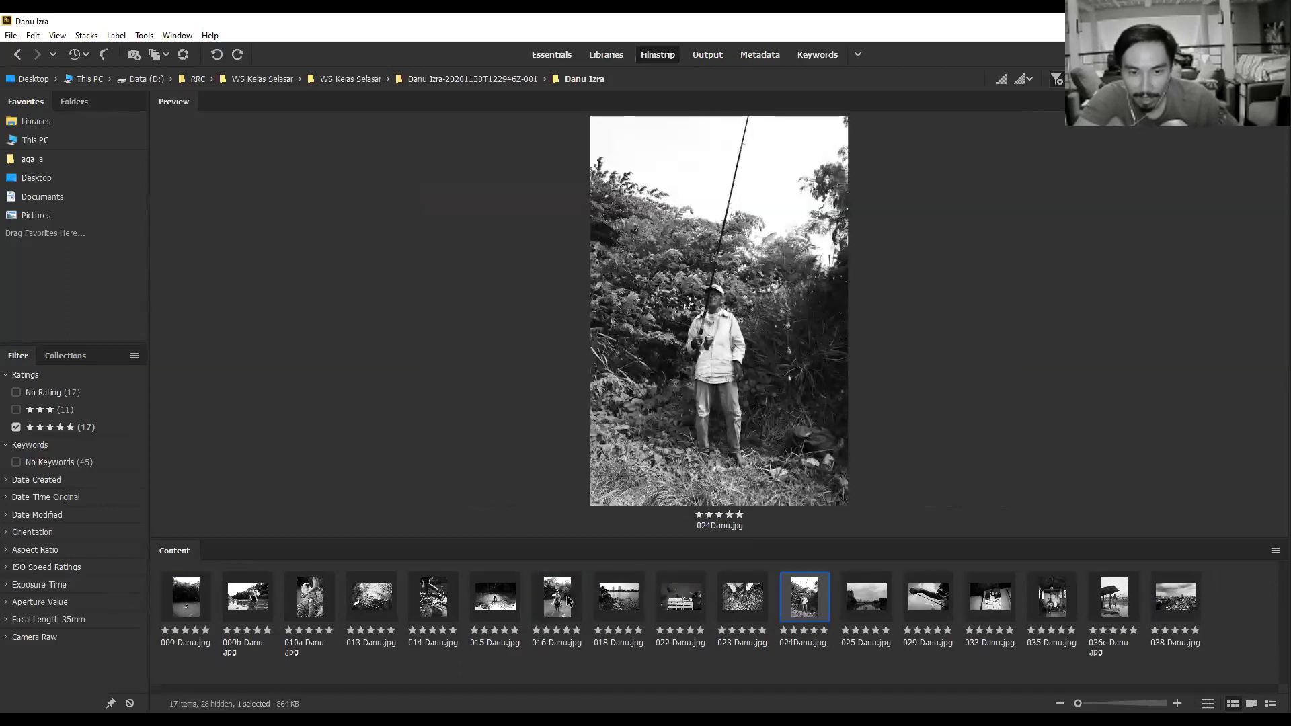
click(496, 597)
click(619, 597)
click(680, 597)
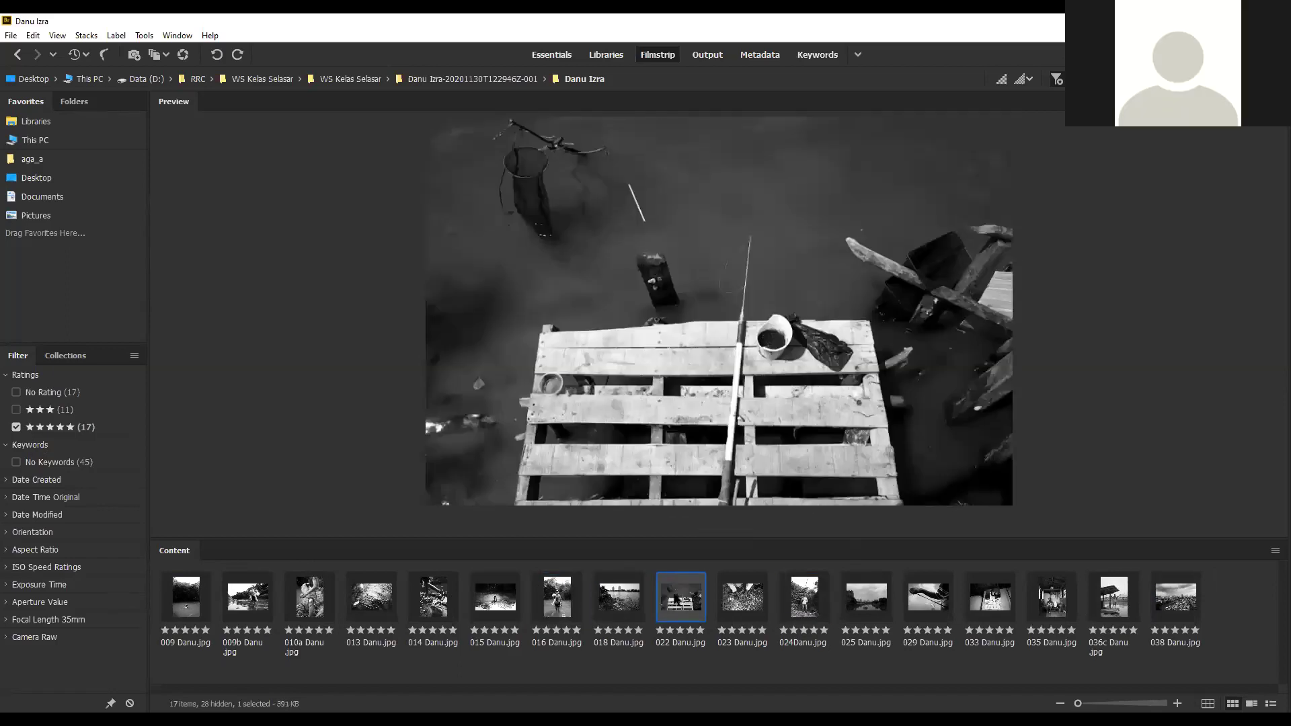
click(804, 598)
click(557, 597)
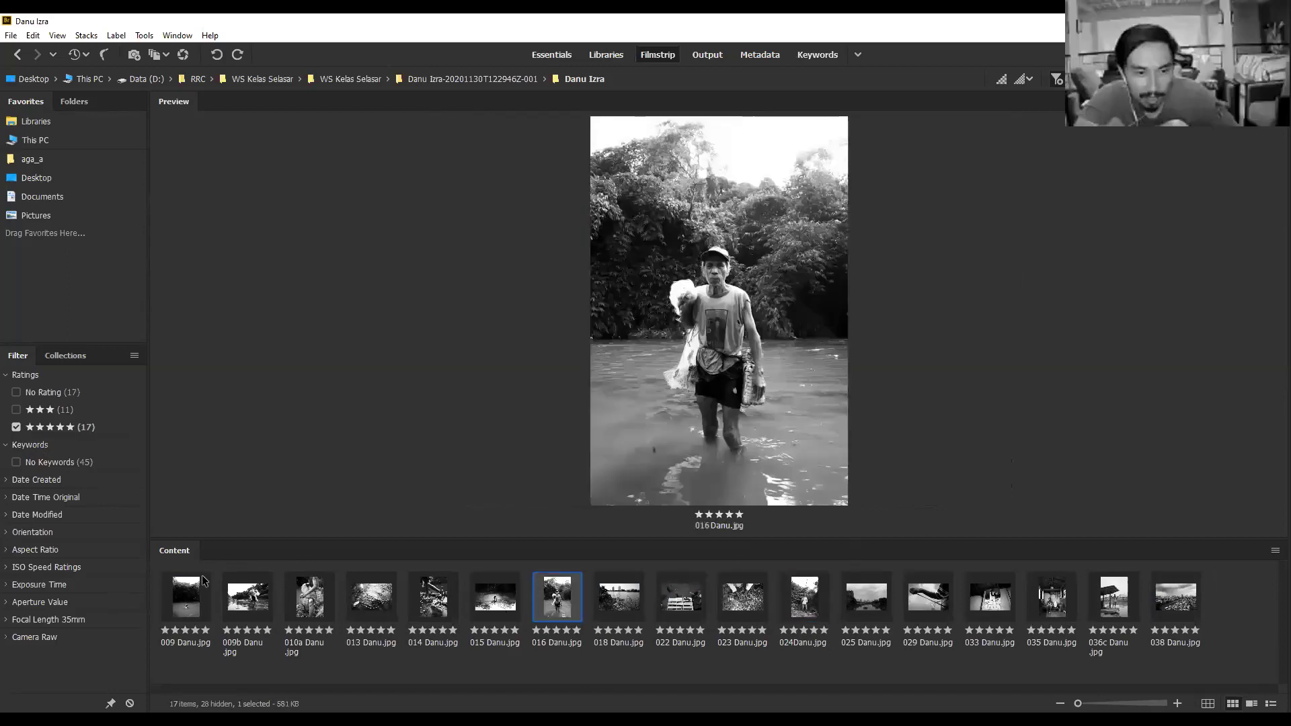
Move photo 009b ahead of photo 009 to open the five-star sequence, and view photo 010a.
click(255, 607)
drag(255, 608, 211, 631)
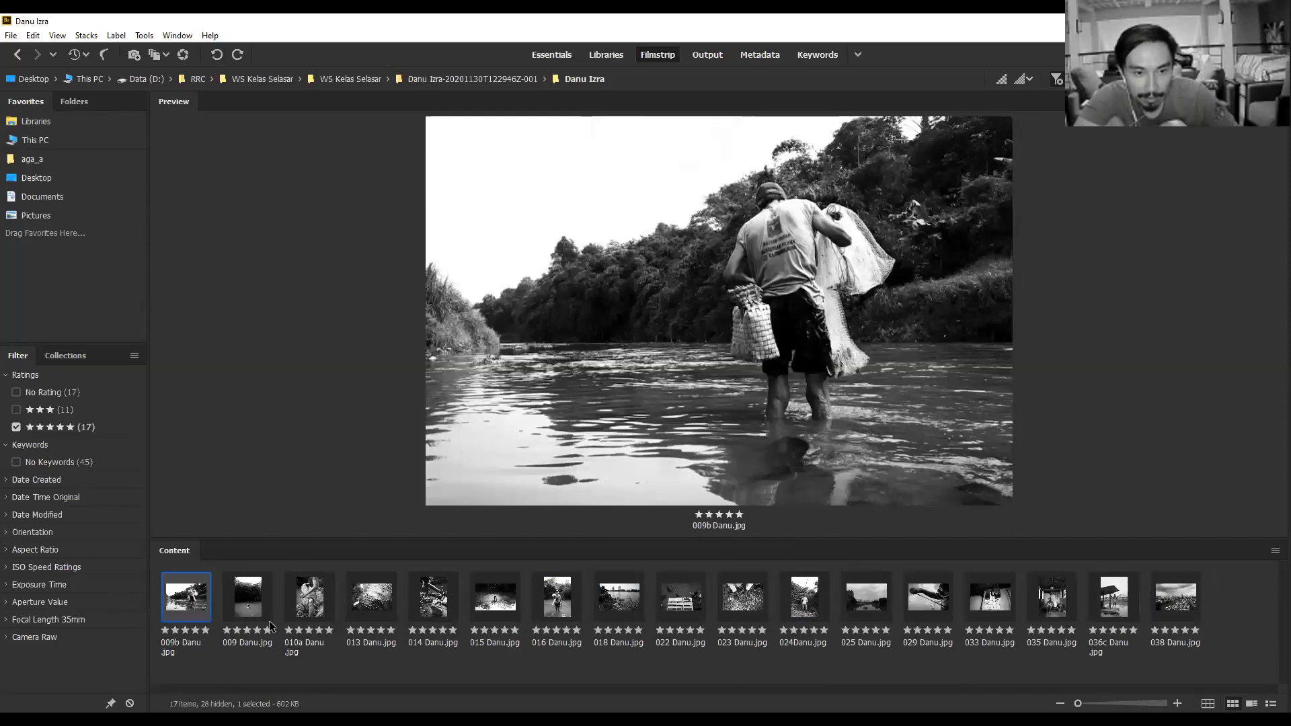
click(308, 608)
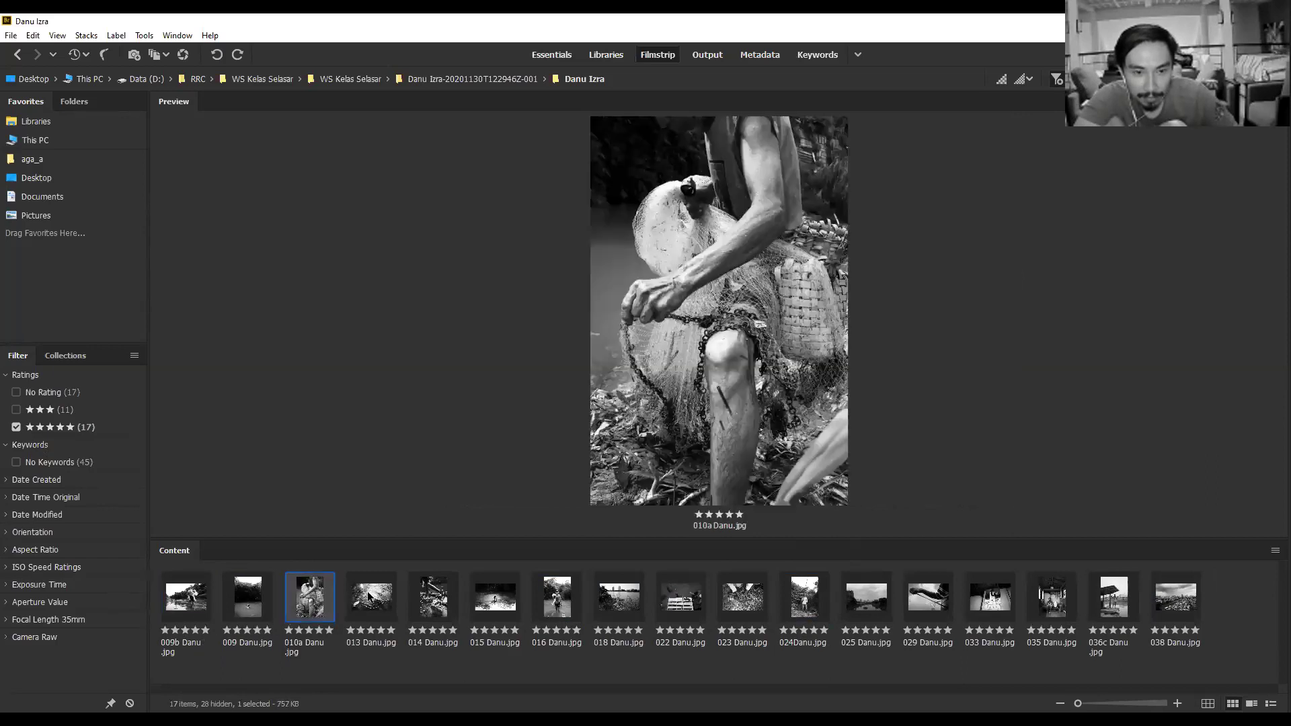
Compare the opening photos 009b, 009 and 010a by viewing them back and forth.
click(193, 596)
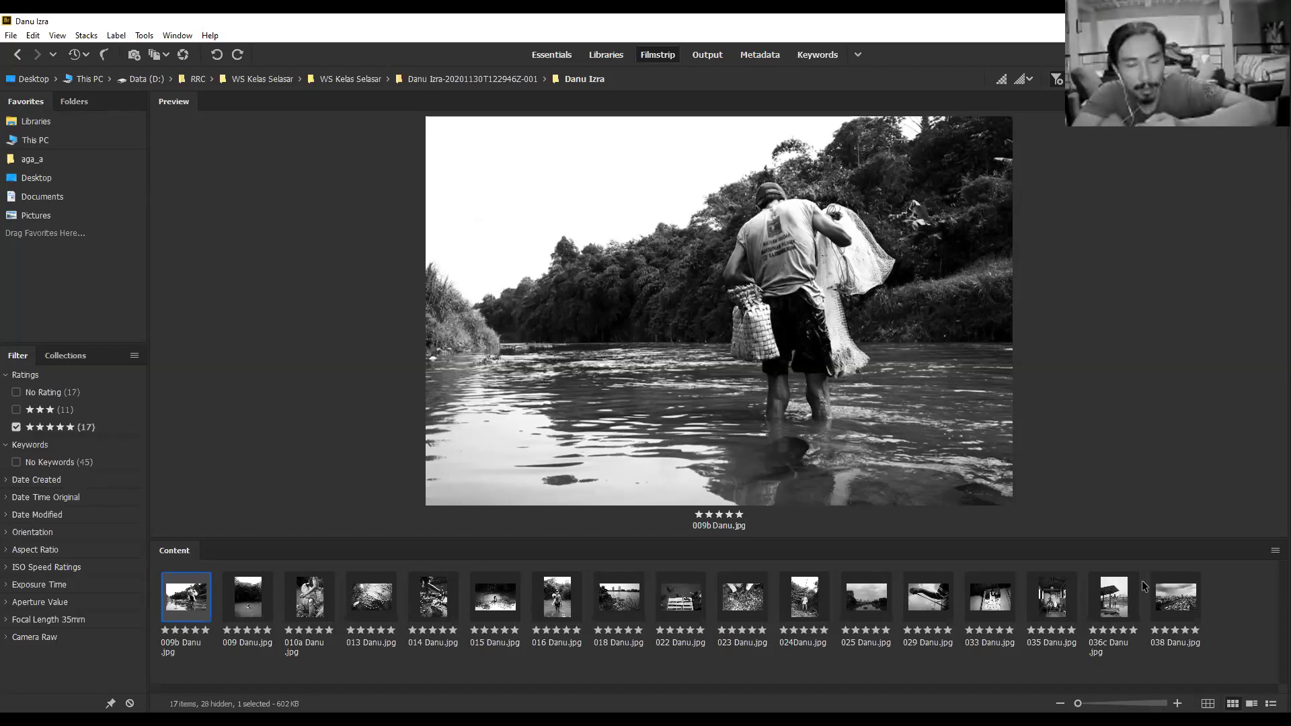
click(254, 597)
key(Left)
click(254, 596)
click(307, 591)
key(Left)
key(Left)
key(Right)
click(318, 589)
key(Left)
key(Right)
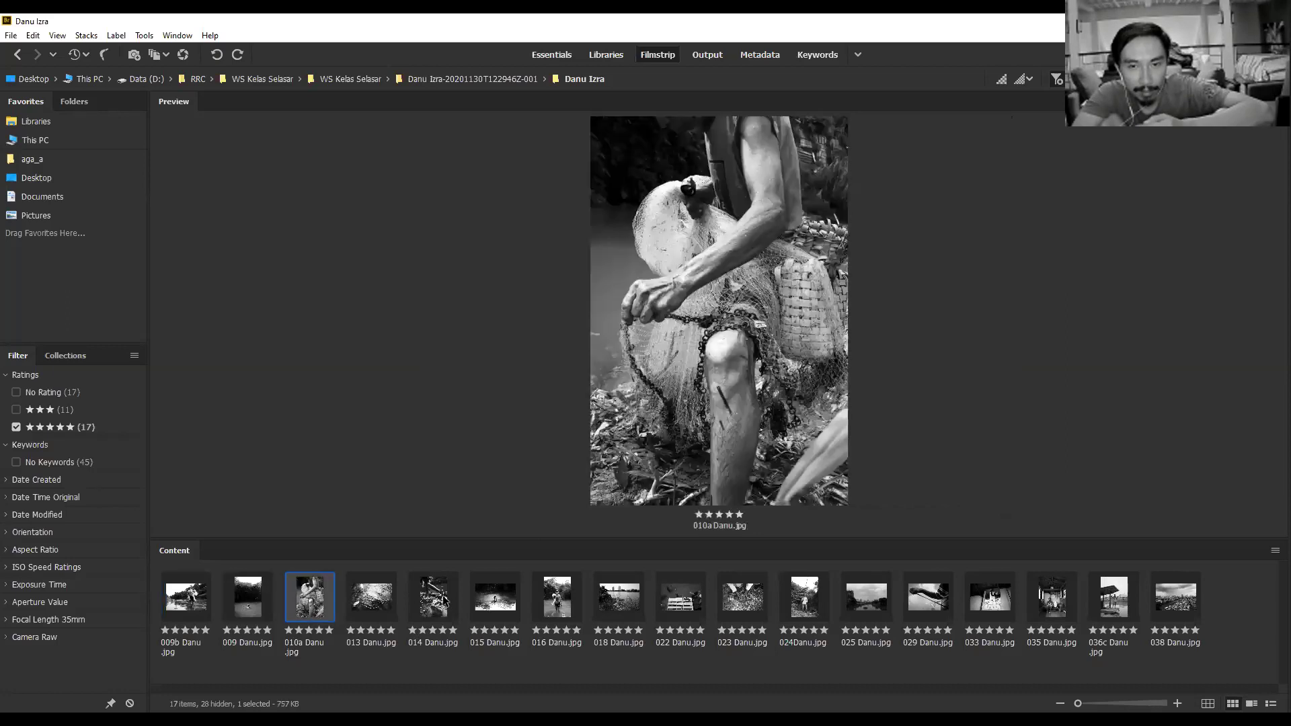
View the rest of the five-star sequence in order, from photo 013 to the last photo 038.
key(Right)
key(Right)
key(Right)
key(Right)
key(Right)
key(Right)
key(Right)
key(Right)
key(Right)
key(Right)
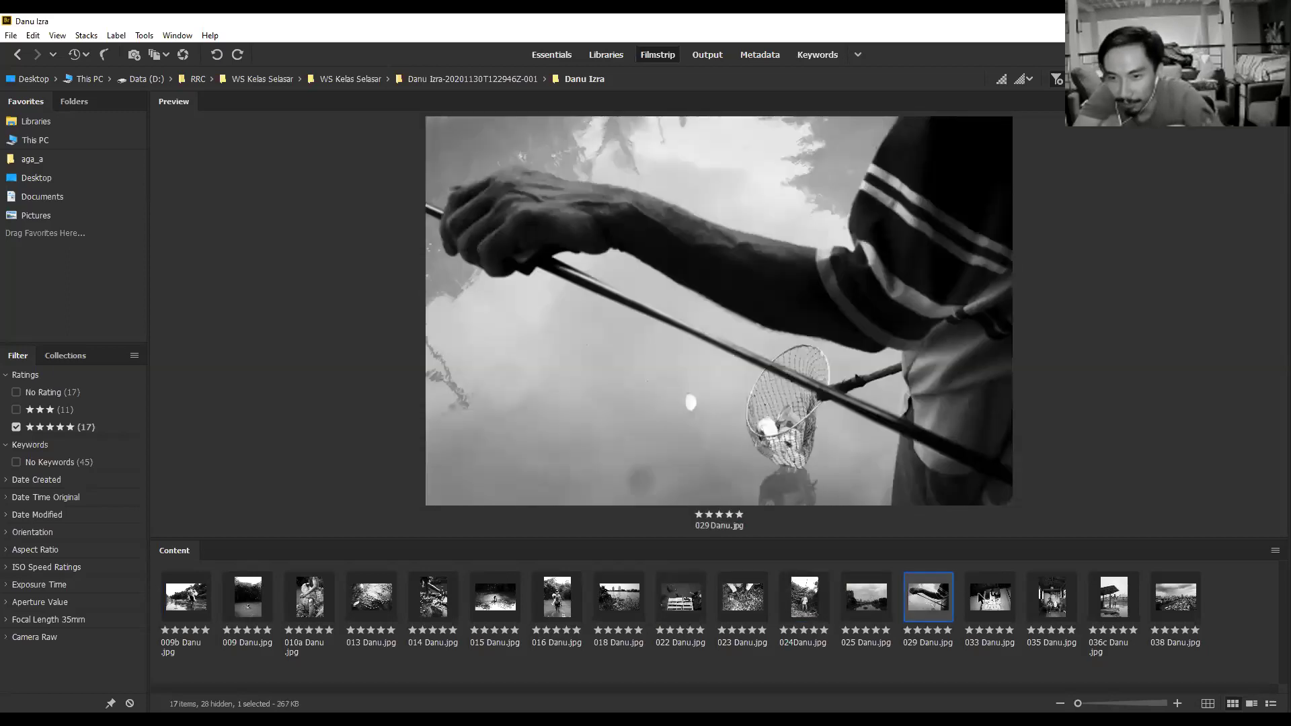
key(Right)
key(Right)
key(Right)
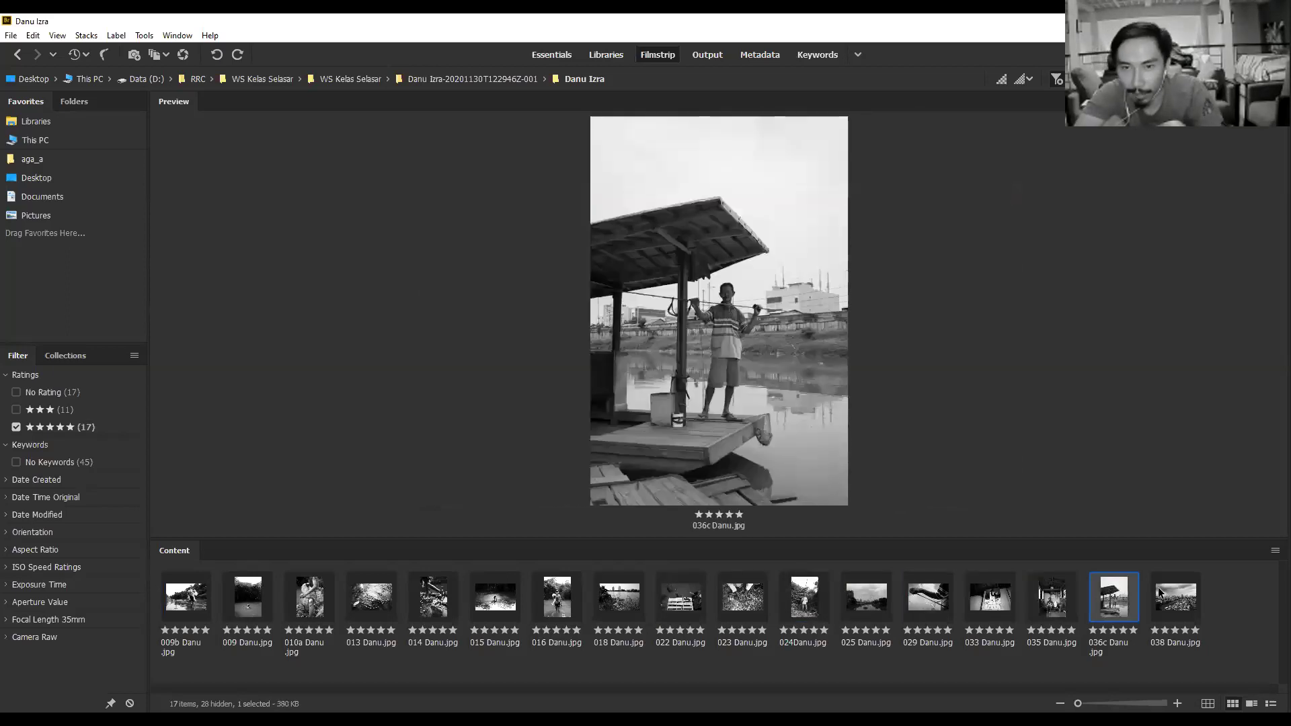
key(Right)
drag(1229, 601, 161, 625)
drag(1233, 600, 1231, 642)
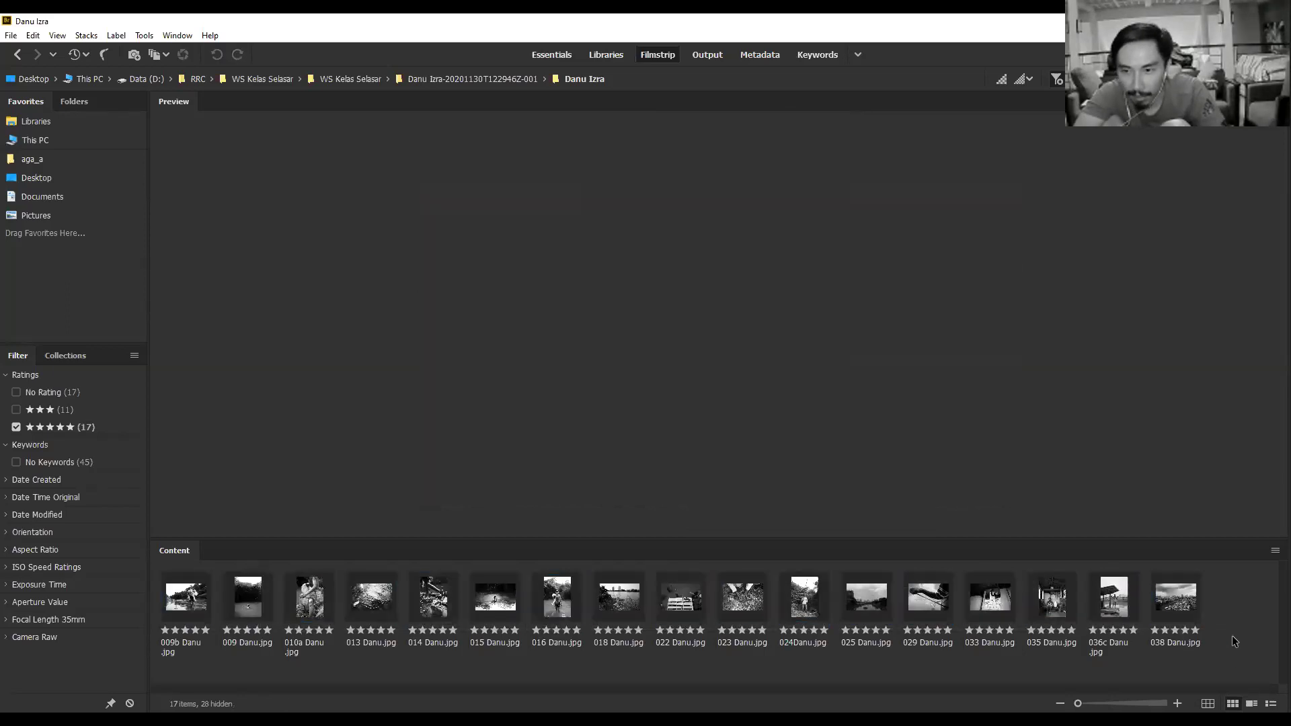
mouse_move(1232, 594)
mouse_down()
mouse_move(1185, 598)
mouse_move(1255, 589)
mouse_up()
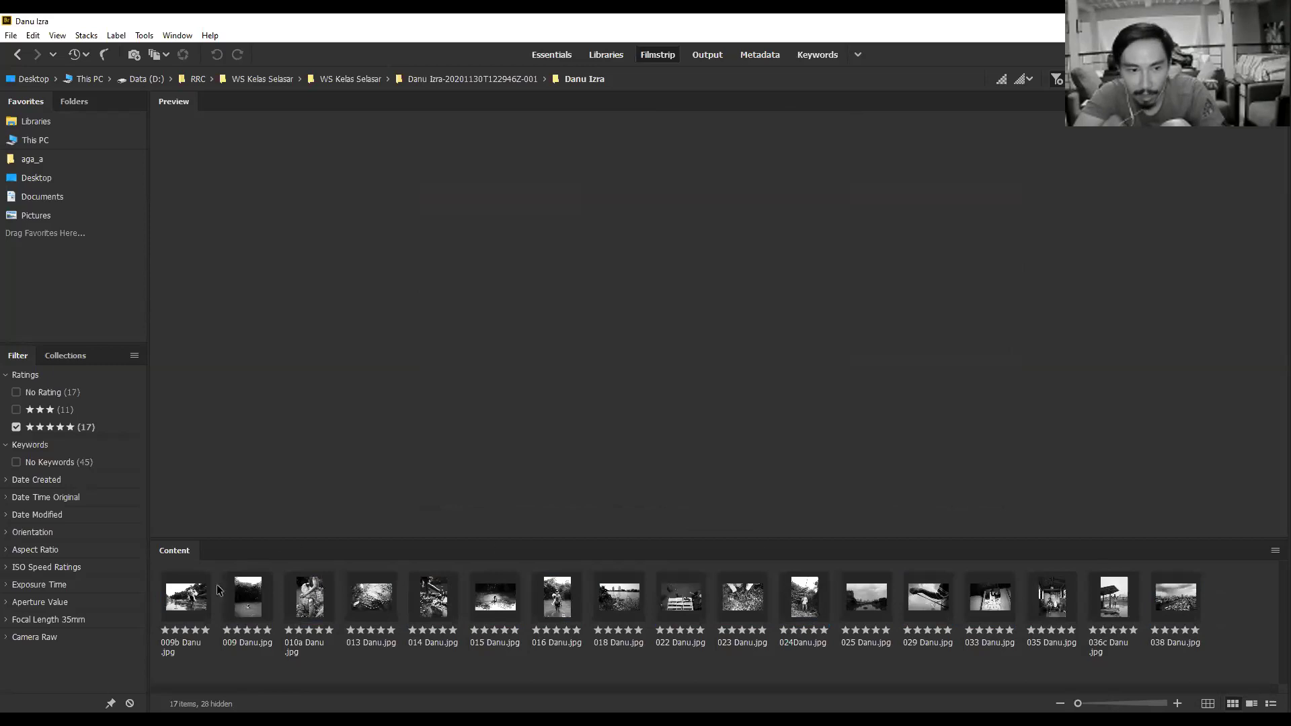
View the opening photos 009b and 009, and compare photo 013 side by side with portrait 016.
click(177, 605)
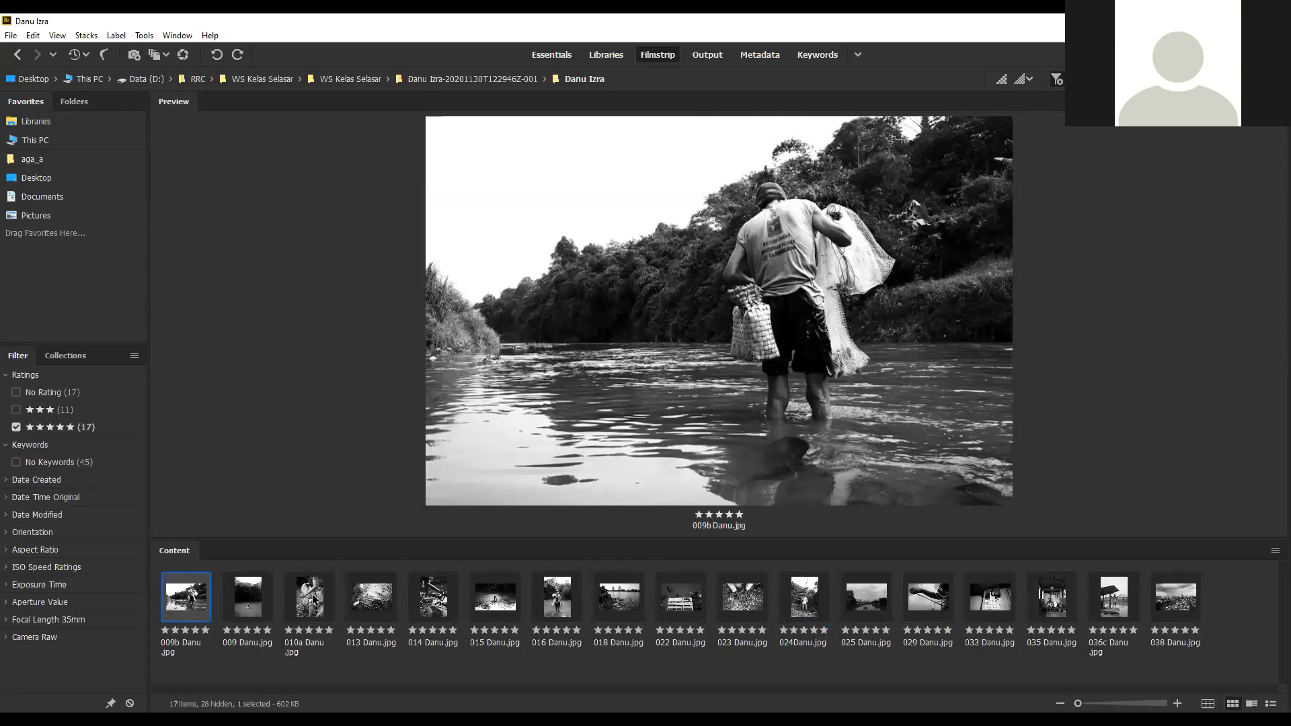
click(259, 598)
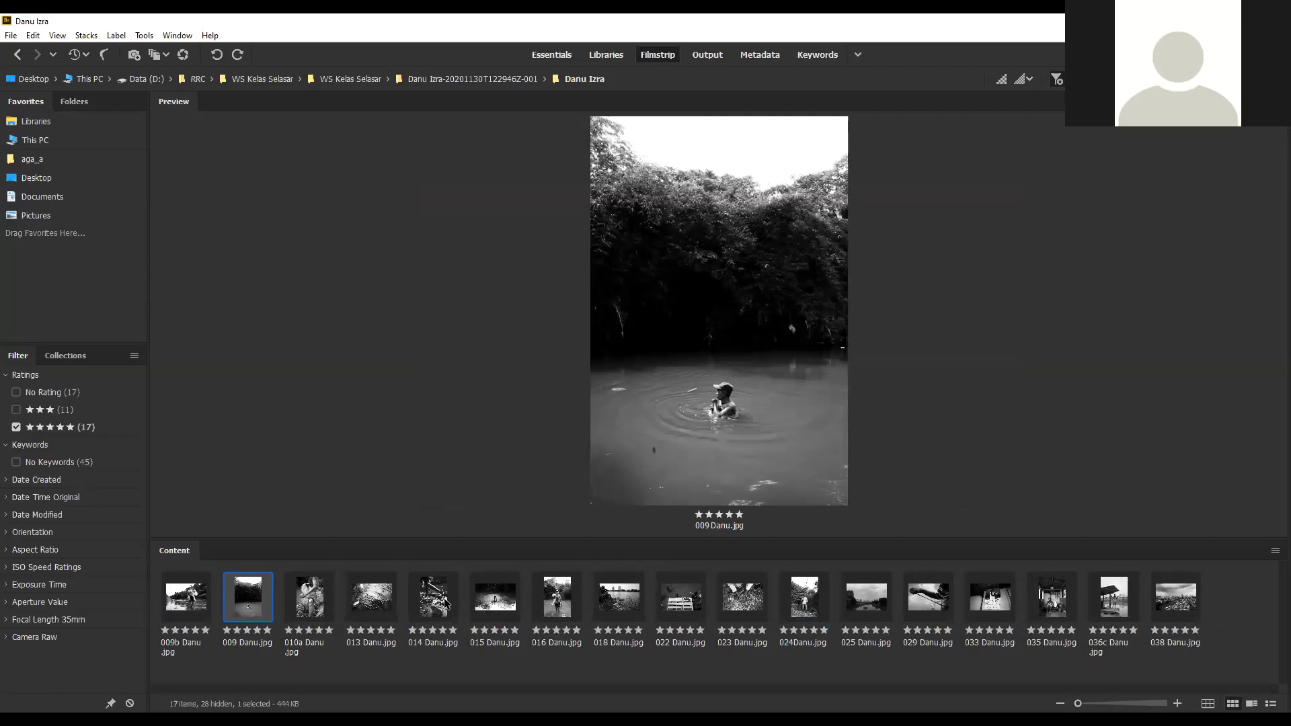
click(364, 595)
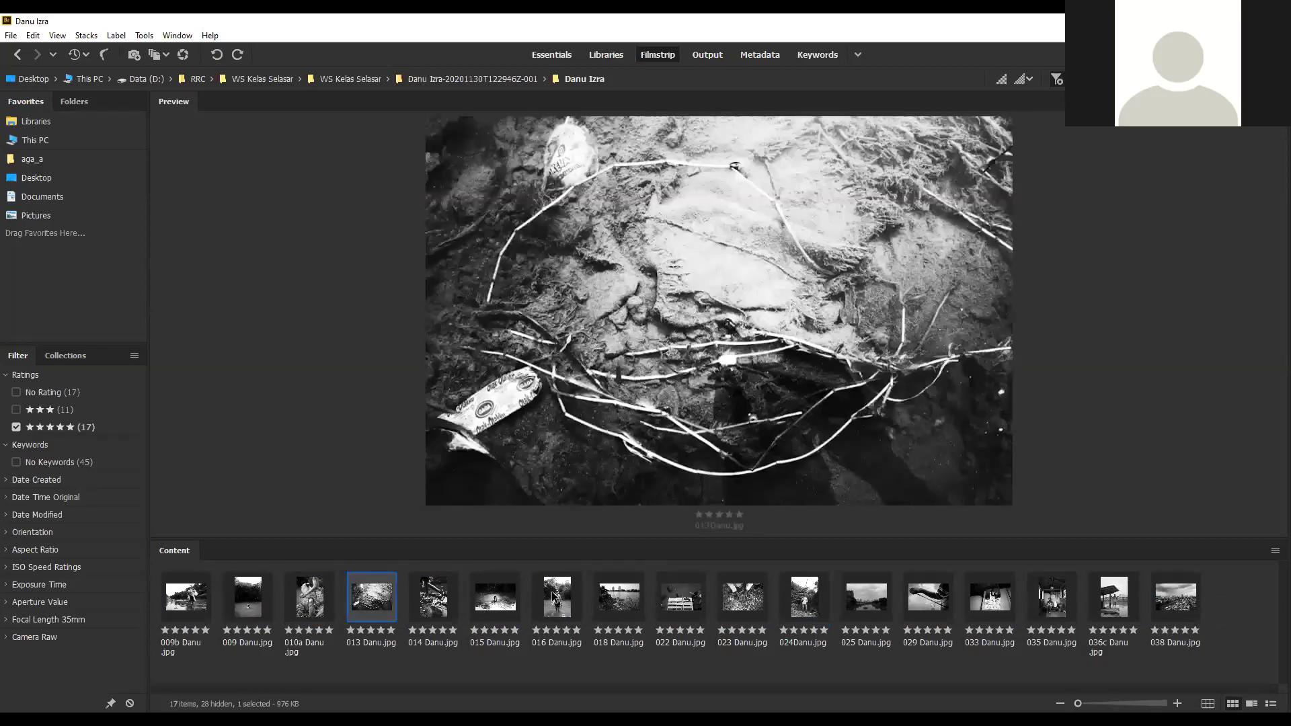
ctrl+click(552, 596)
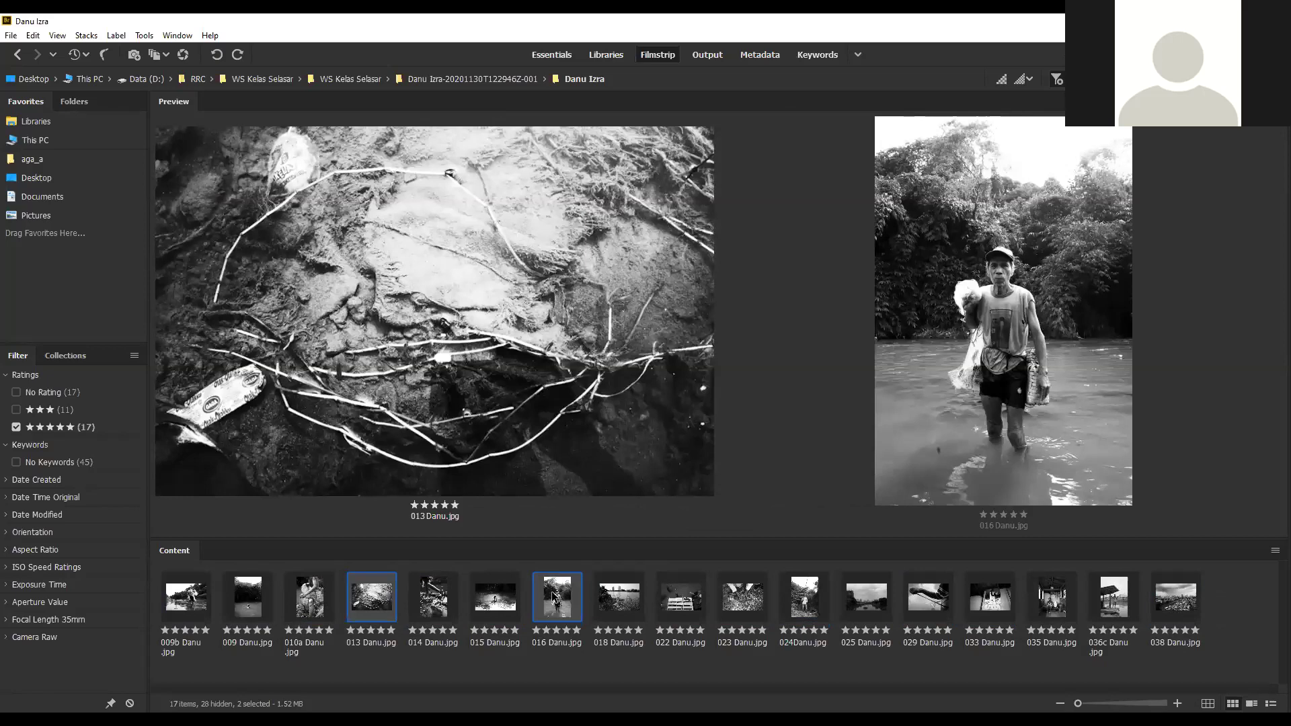
Compare the river photos 009b, 009 and 015 one after another, and view photo 010a.
click(203, 605)
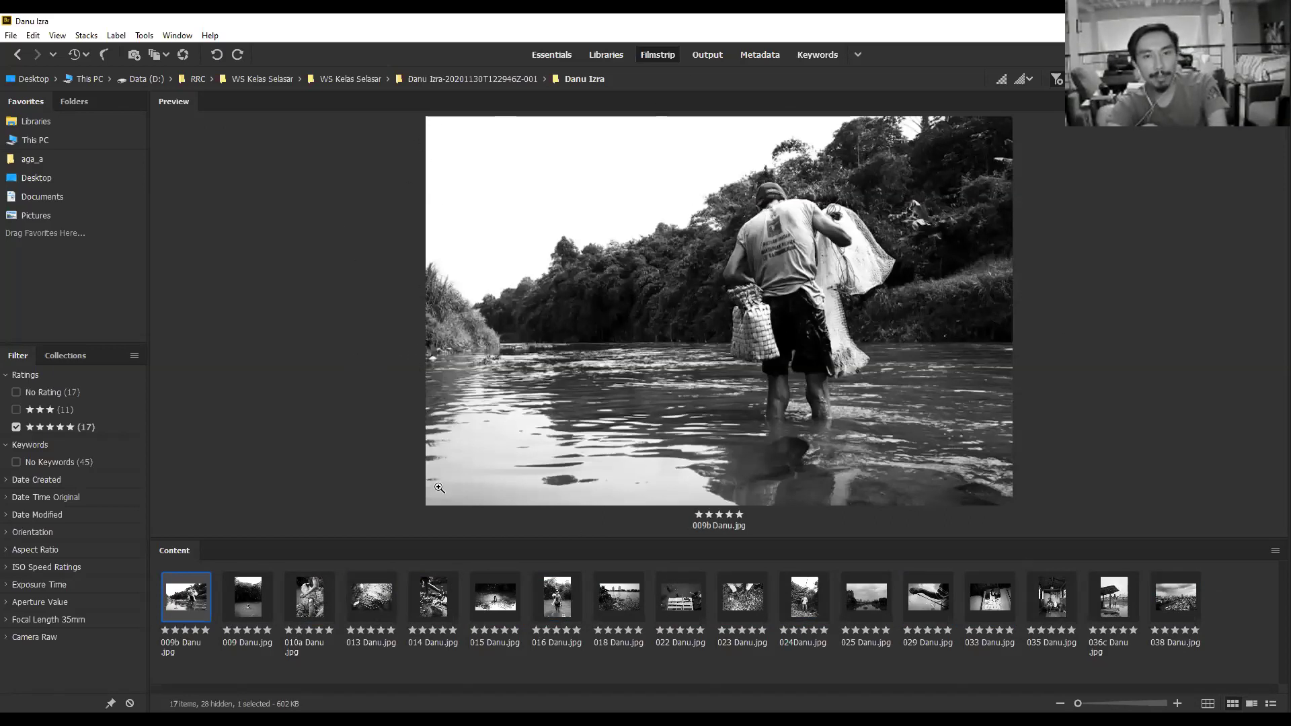
click(255, 614)
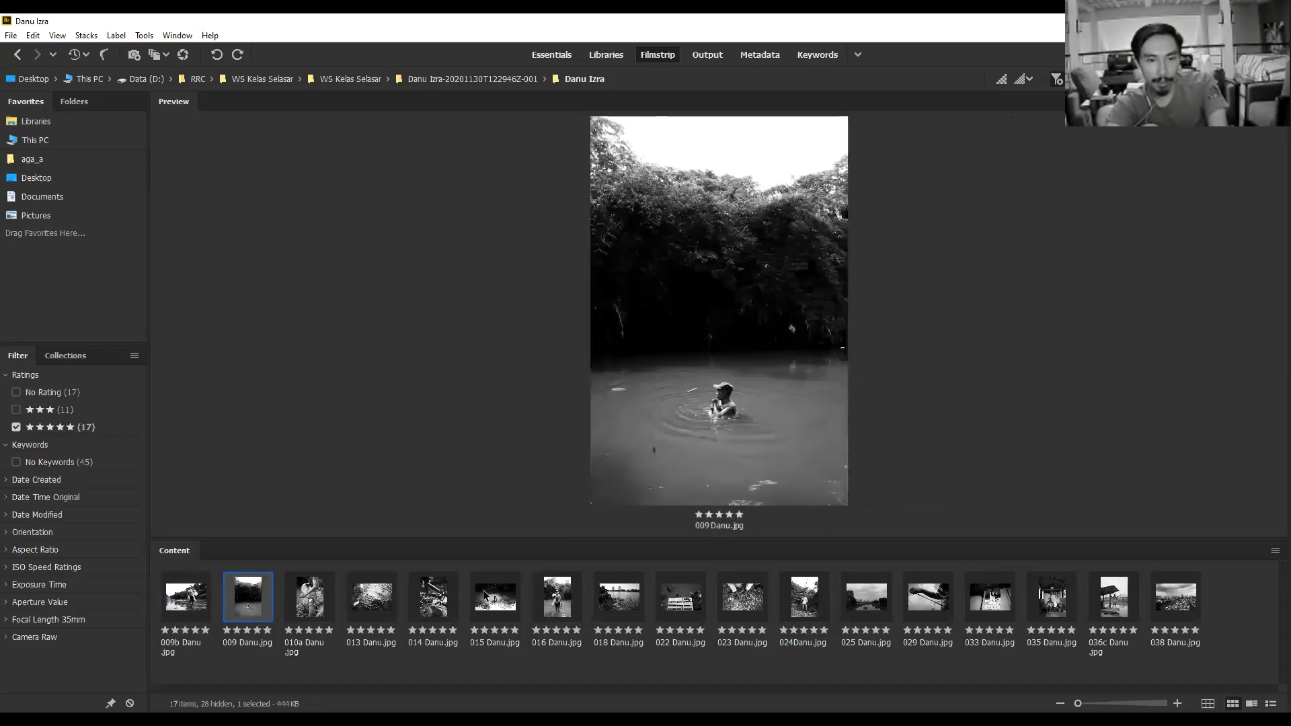
click(496, 599)
click(202, 597)
click(510, 600)
click(255, 600)
click(320, 608)
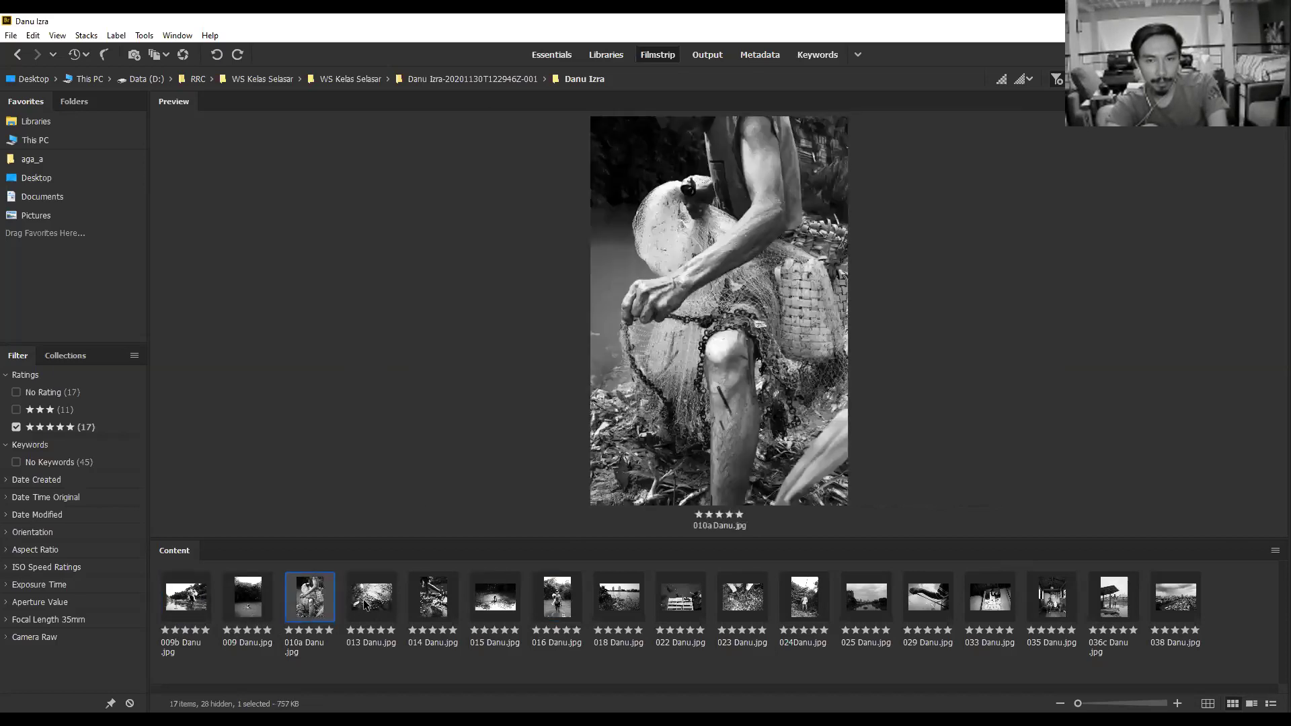
Move photo 009 to directly after photo 016 in the five-star sequence, and view photo 016.
click(259, 602)
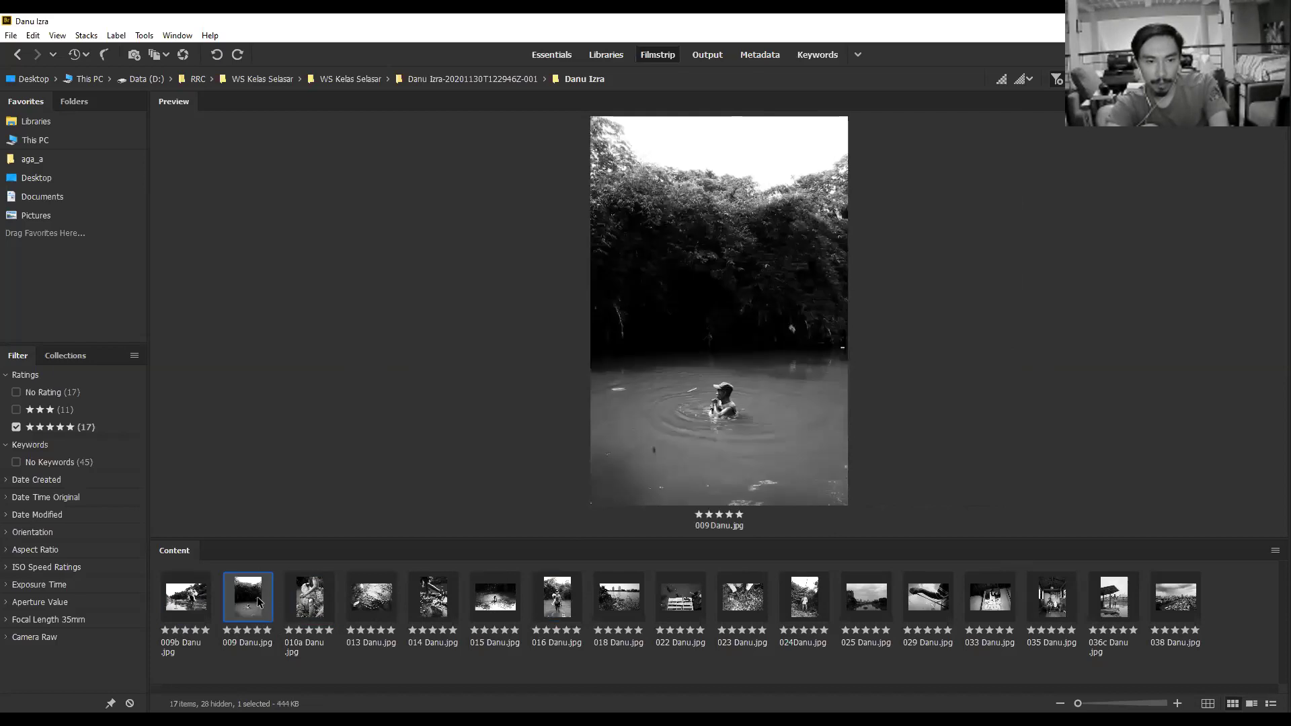
drag(258, 601, 499, 609)
click(483, 609)
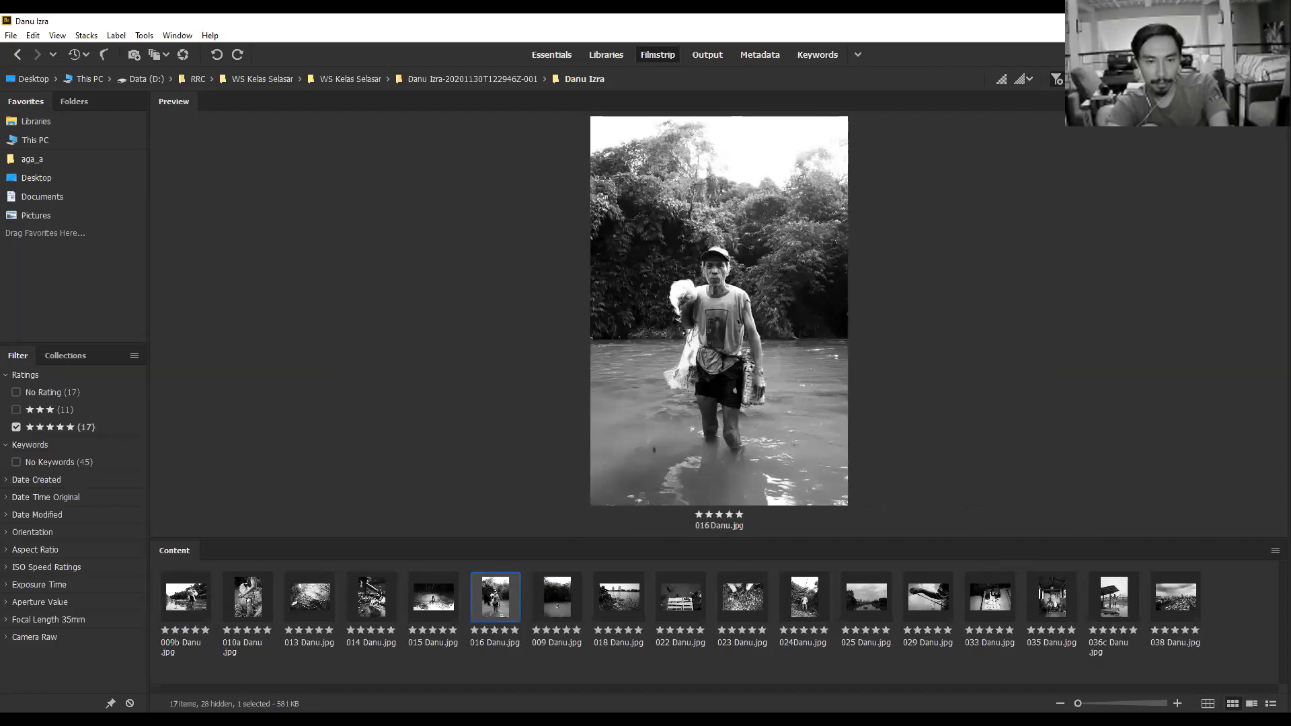
Compare photo 013 side by side with 016, and photo 014 with 015 and with 013.
click(310, 597)
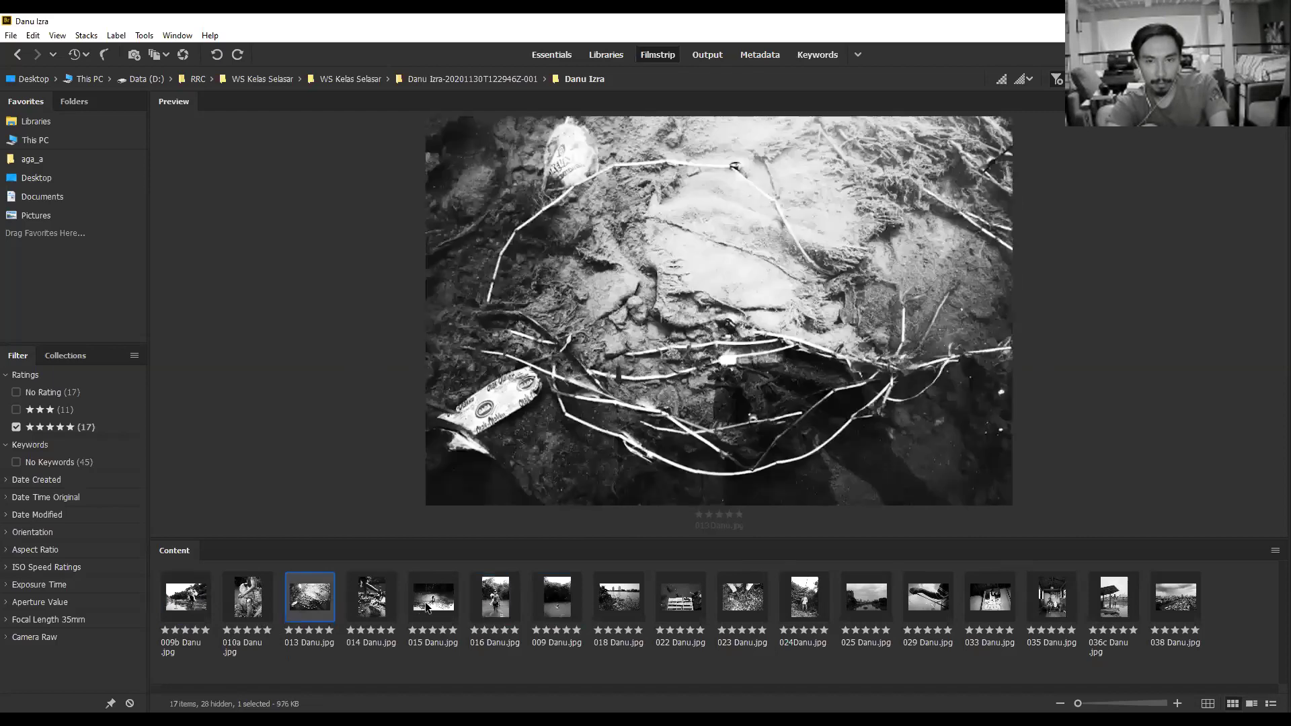
ctrl+click(491, 604)
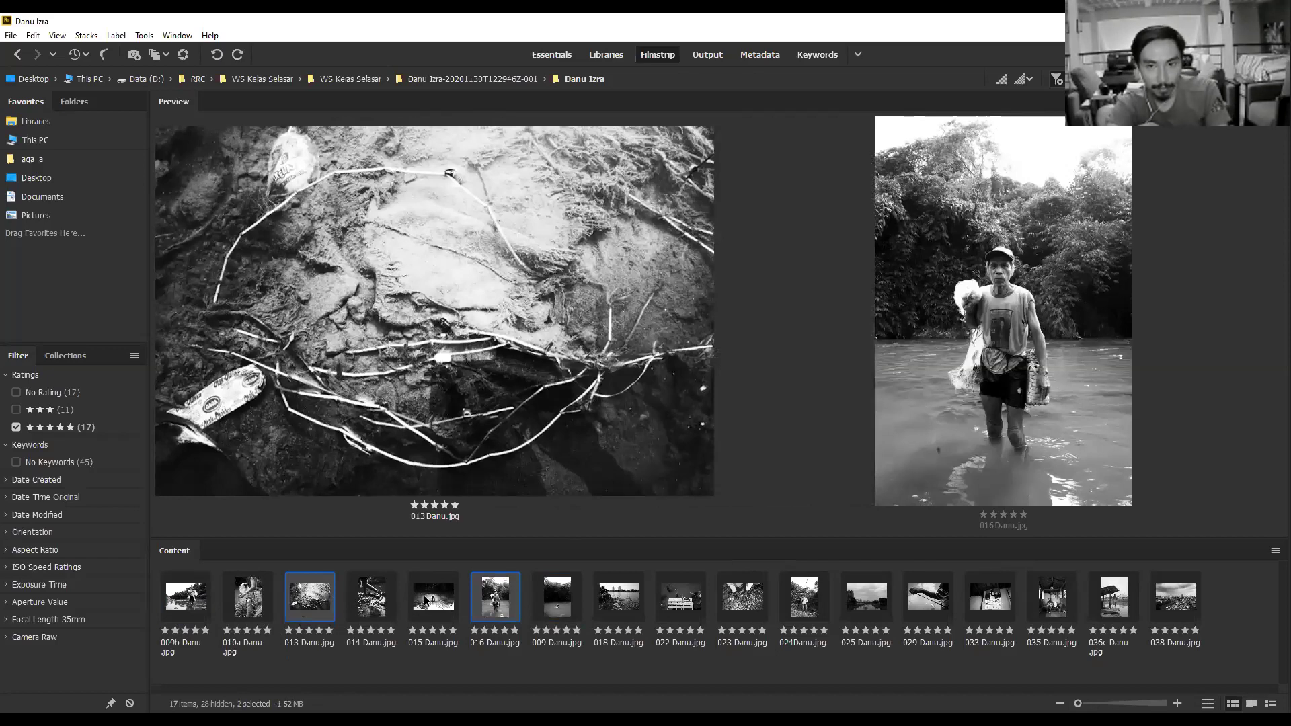
click(372, 597)
ctrl+click(425, 600)
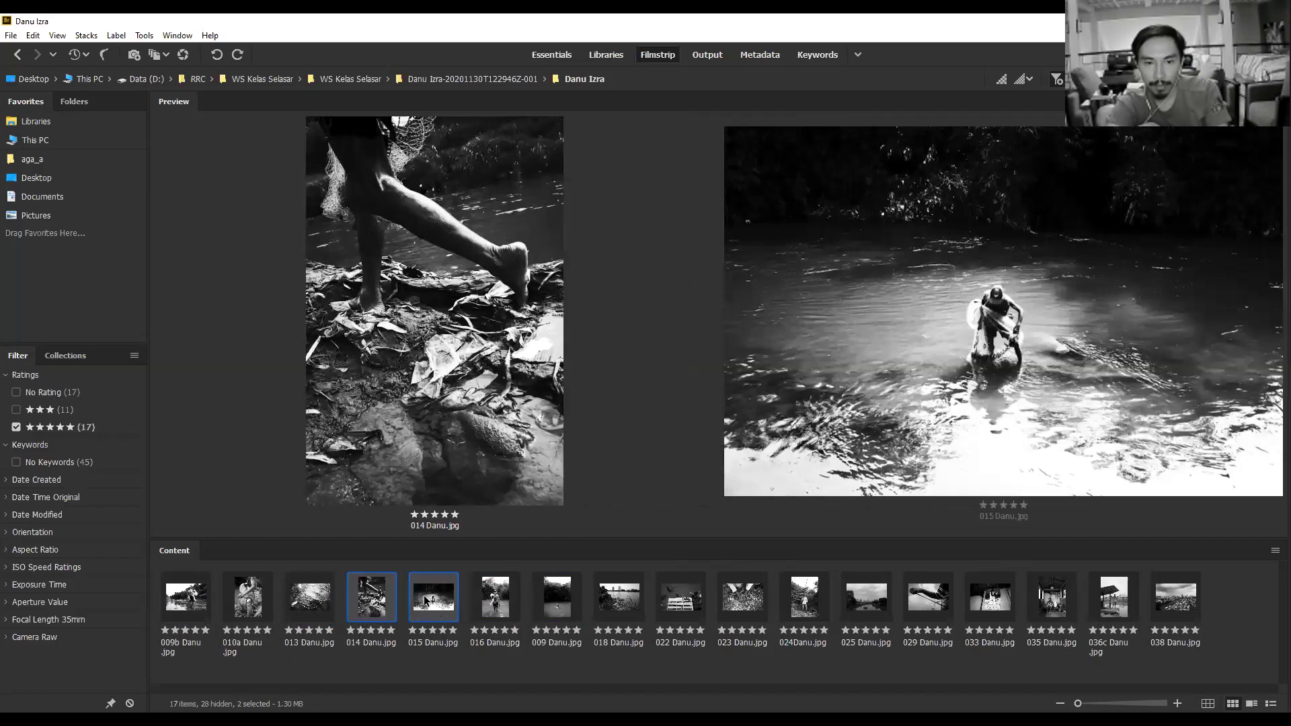
ctrl+click(424, 599)
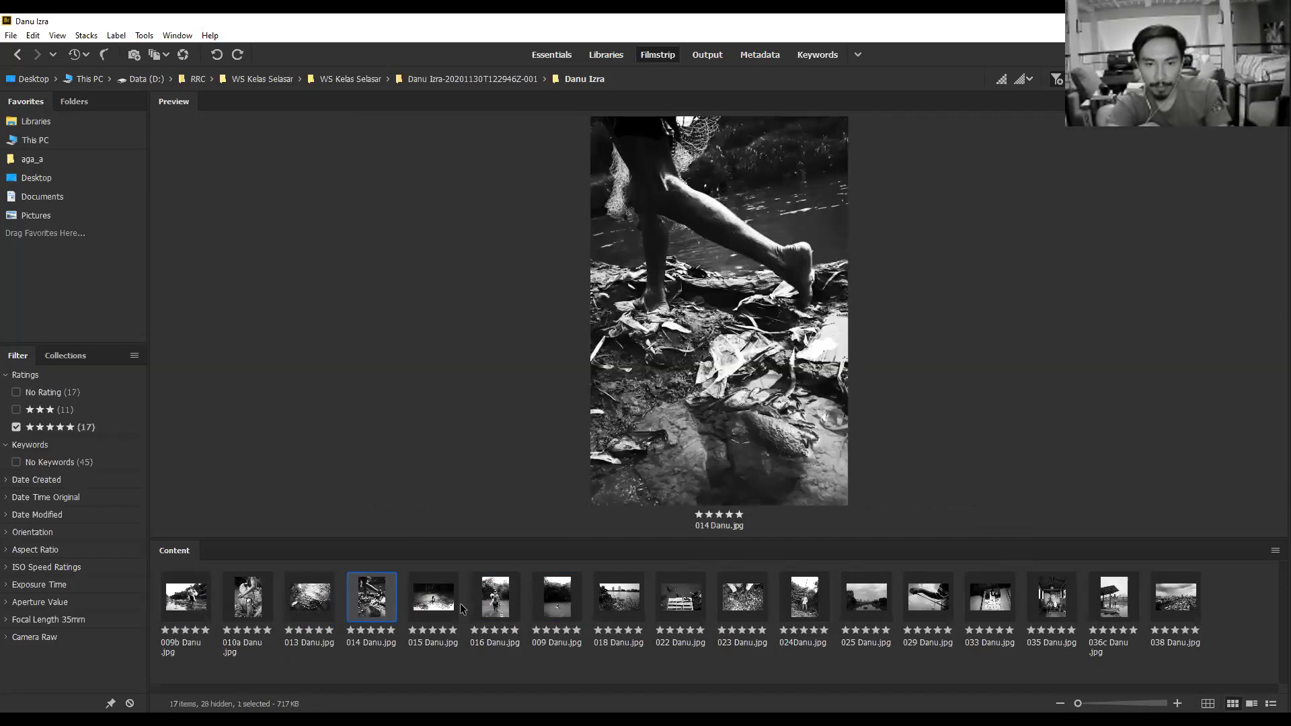
ctrl+click(306, 607)
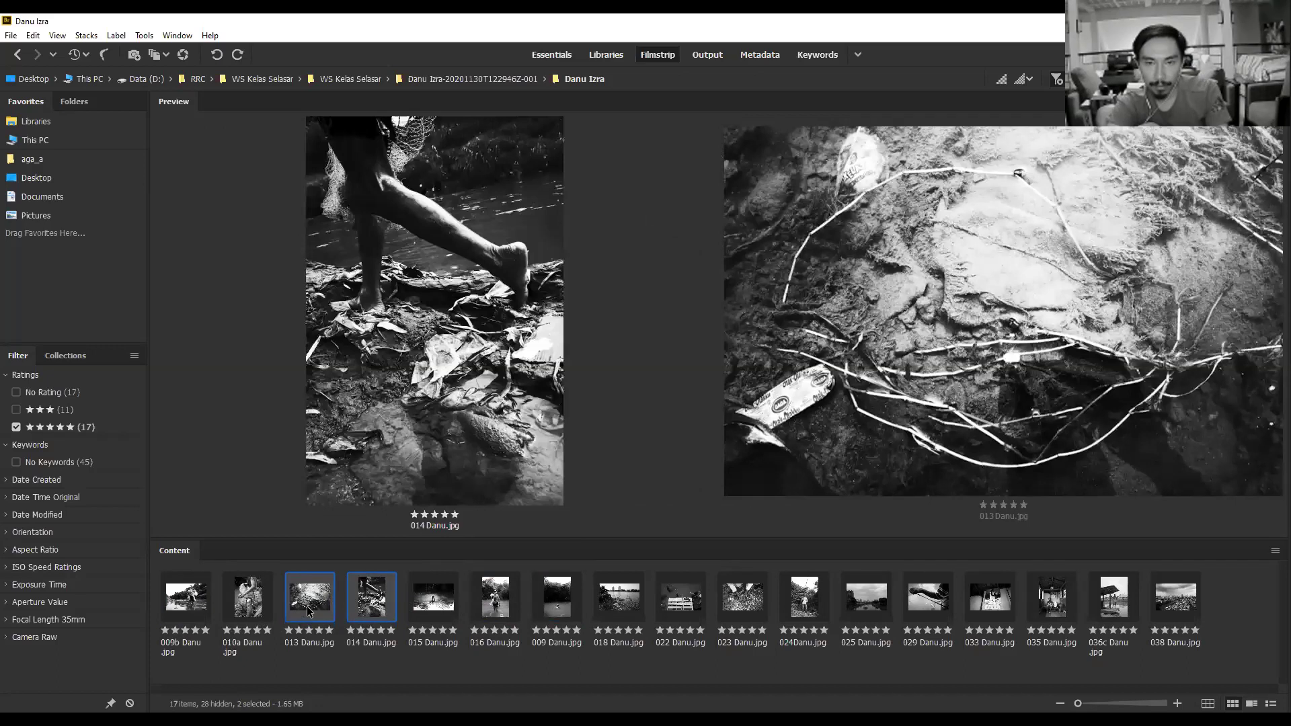
ctrl+click(306, 606)
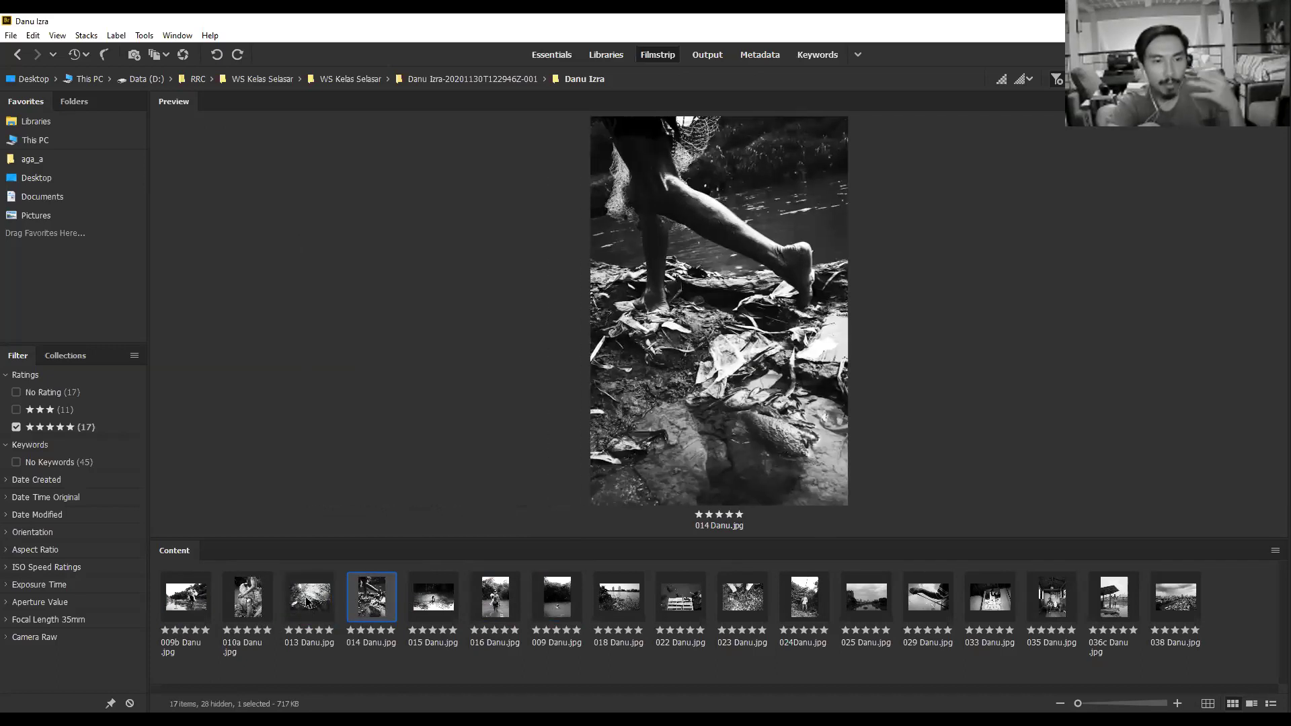
Compare photo 010a side by side with photo 013 and with photo 009.
click(249, 600)
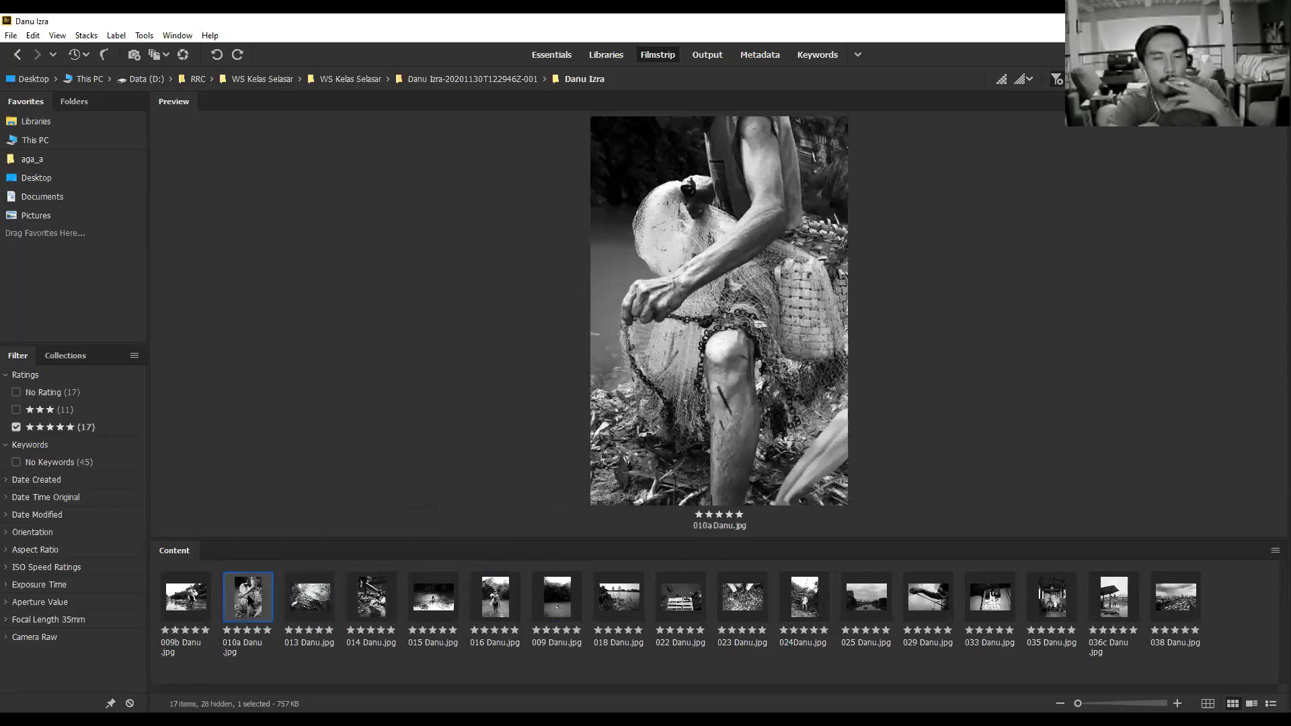
ctrl+click(323, 593)
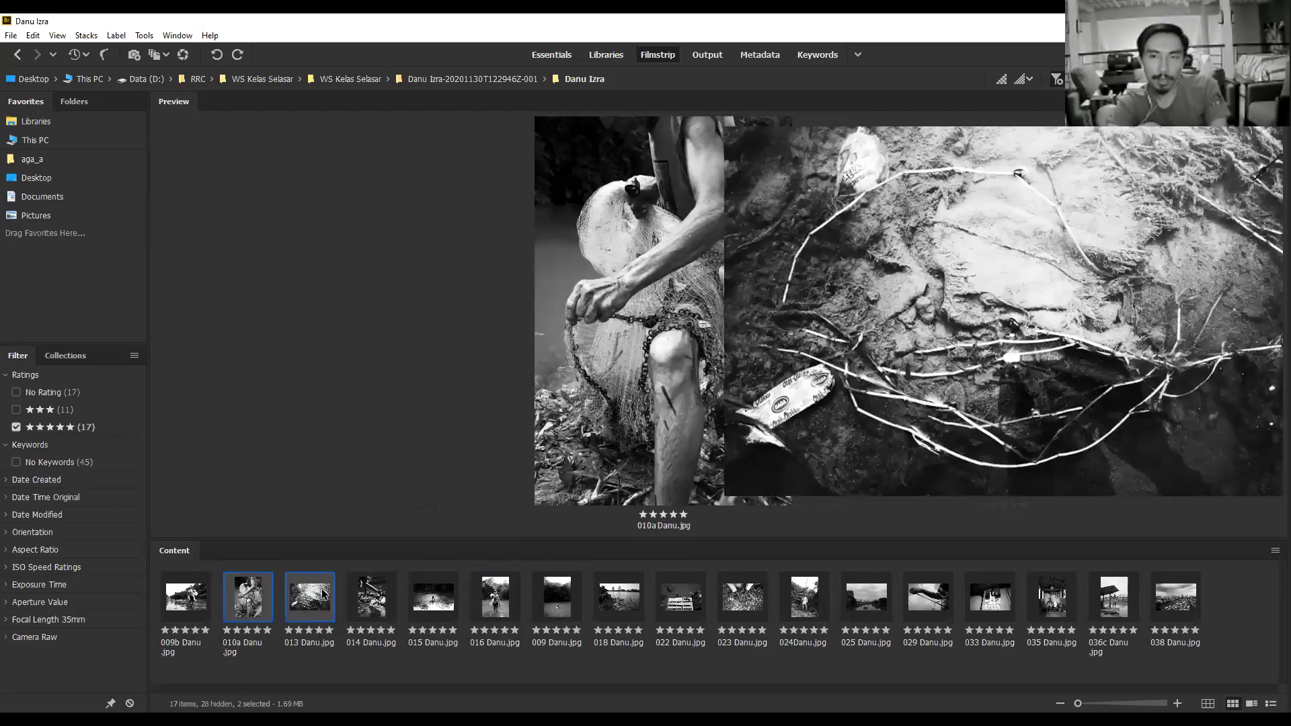
ctrl+click(324, 594)
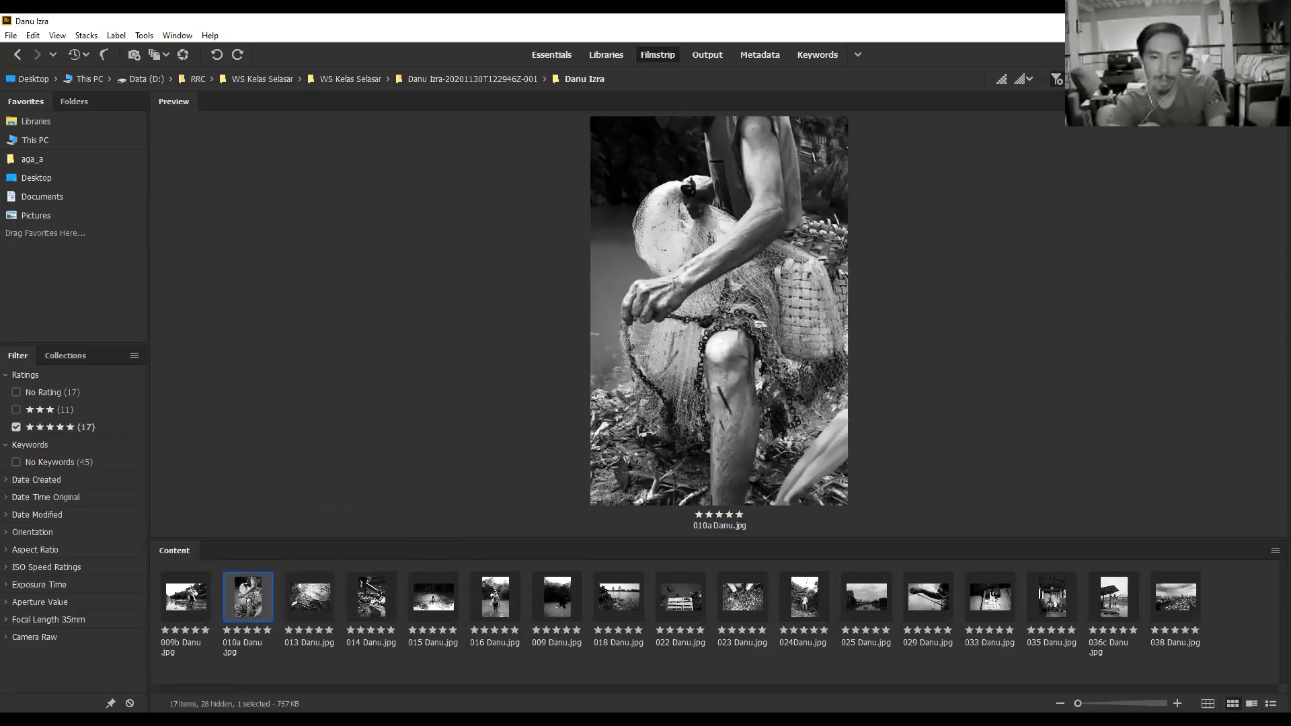
ctrl+click(555, 599)
ctrl+click(555, 599)
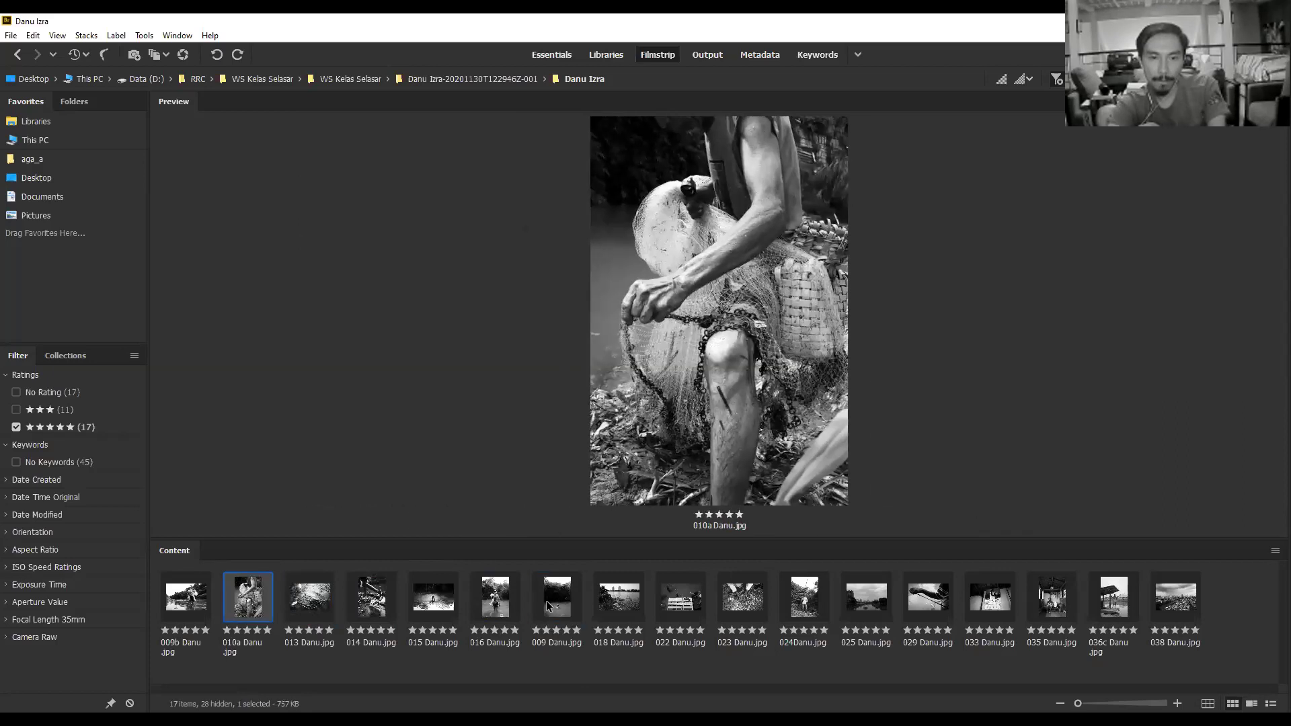
Compare the river photos 015, 016 and 009 with each other in side-by-side pairs.
click(495, 597)
ctrl+click(560, 601)
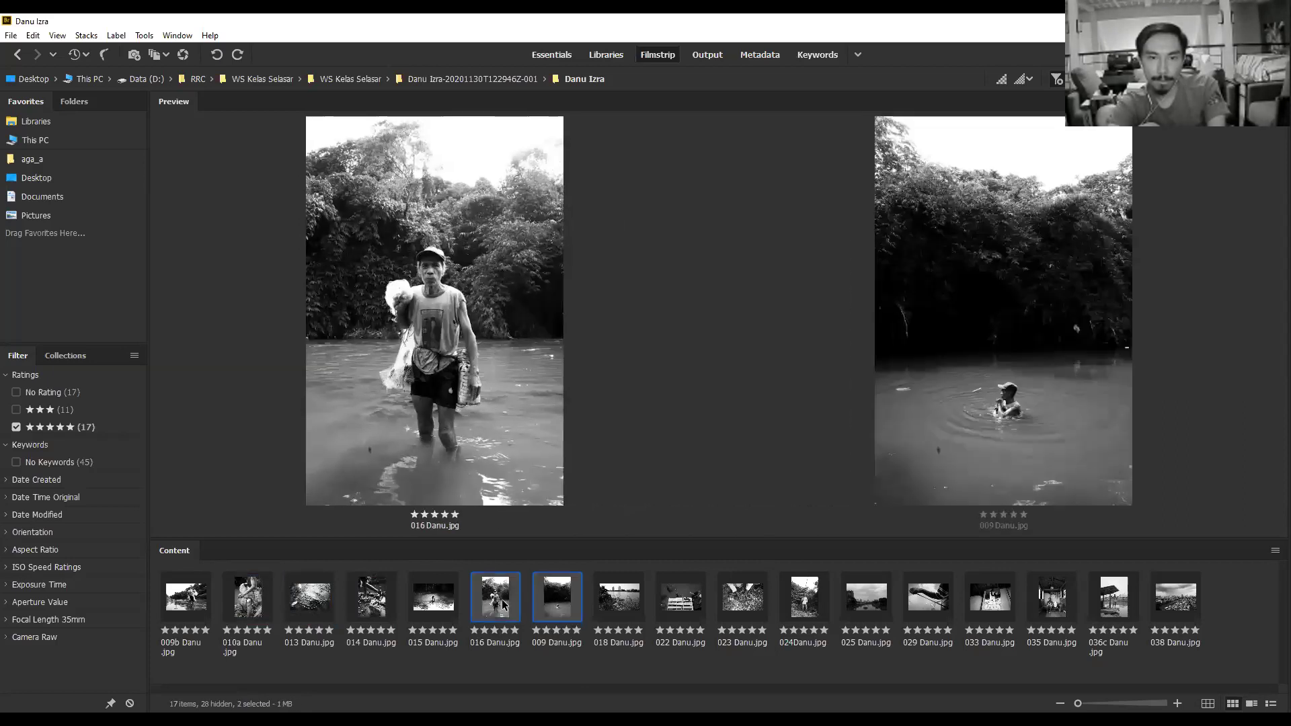
click(413, 602)
ctrl+click(555, 612)
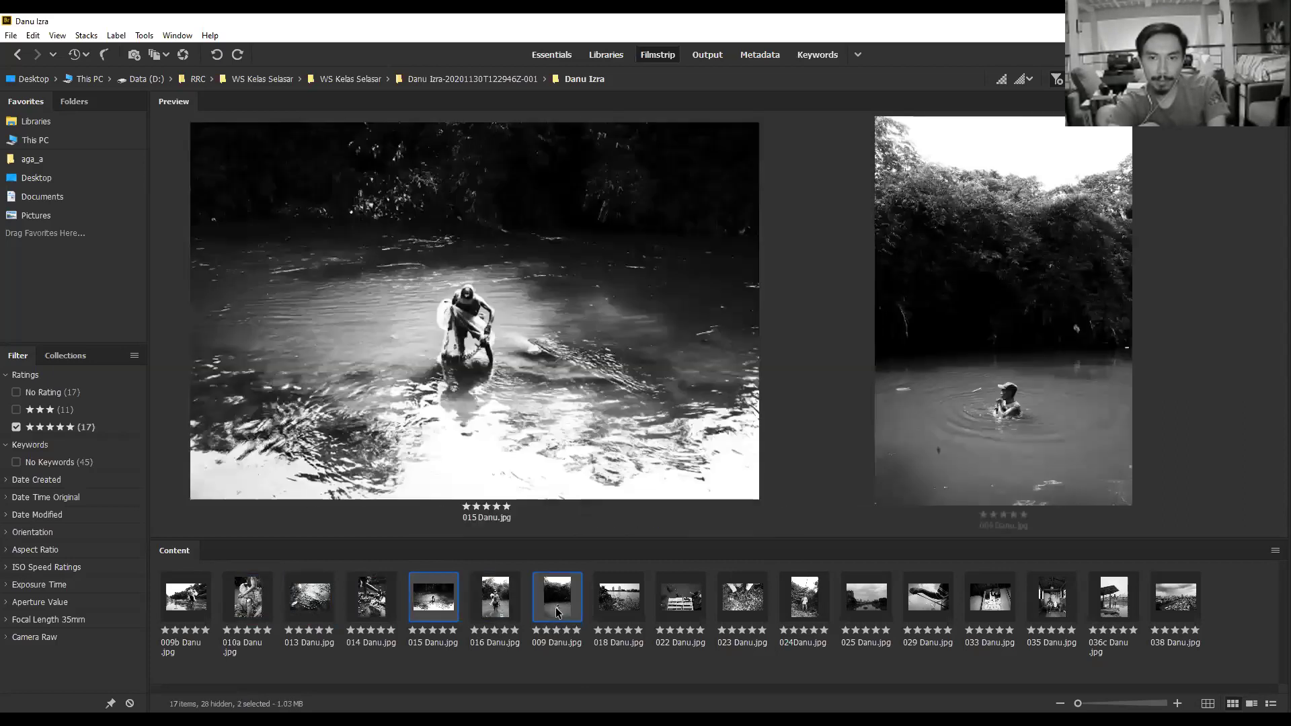
shift+click(485, 607)
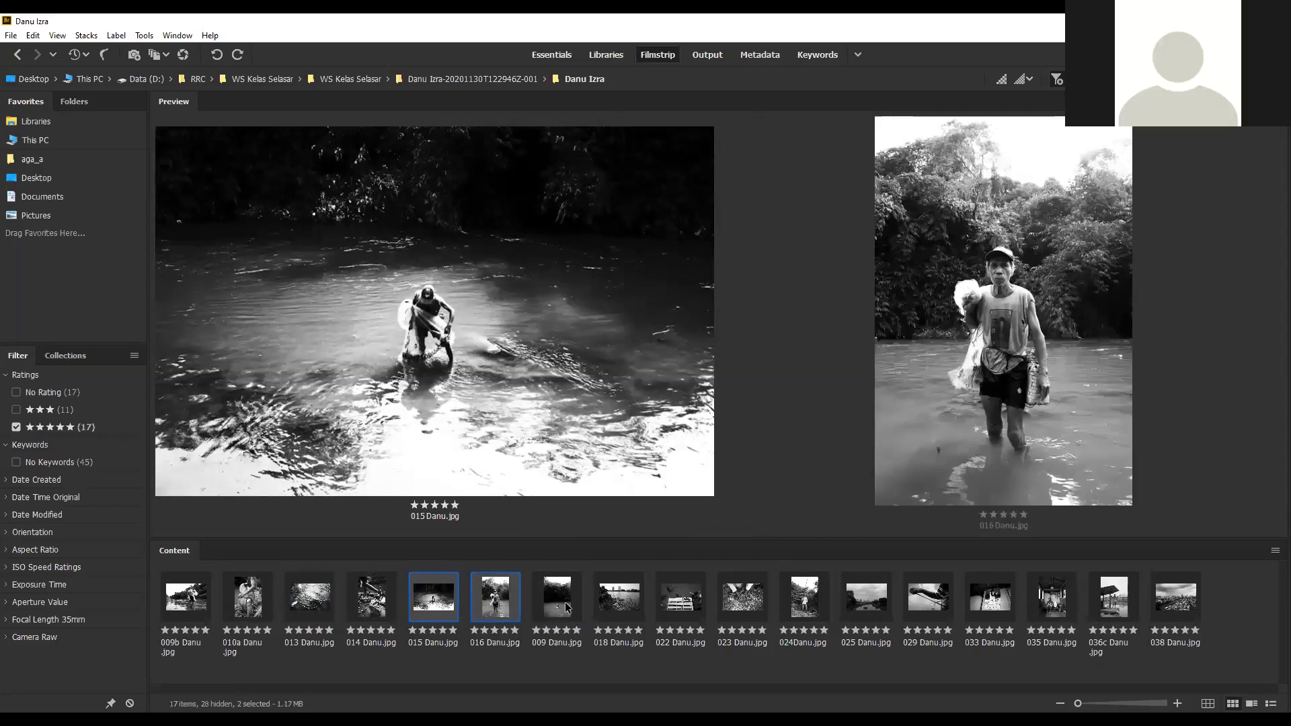
View the detail photos 014, 010a and 013, and compare 013 side by side with 016 and with 014.
click(369, 605)
click(339, 609)
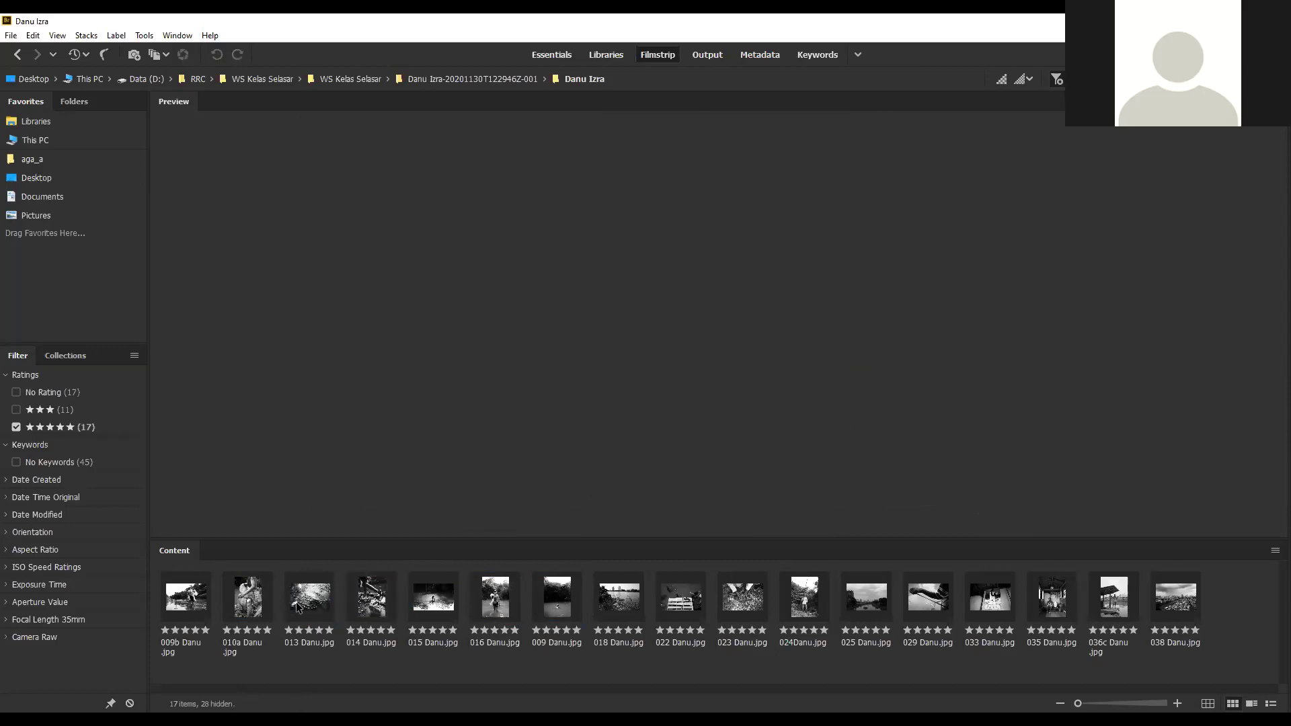
click(249, 605)
click(339, 608)
click(320, 606)
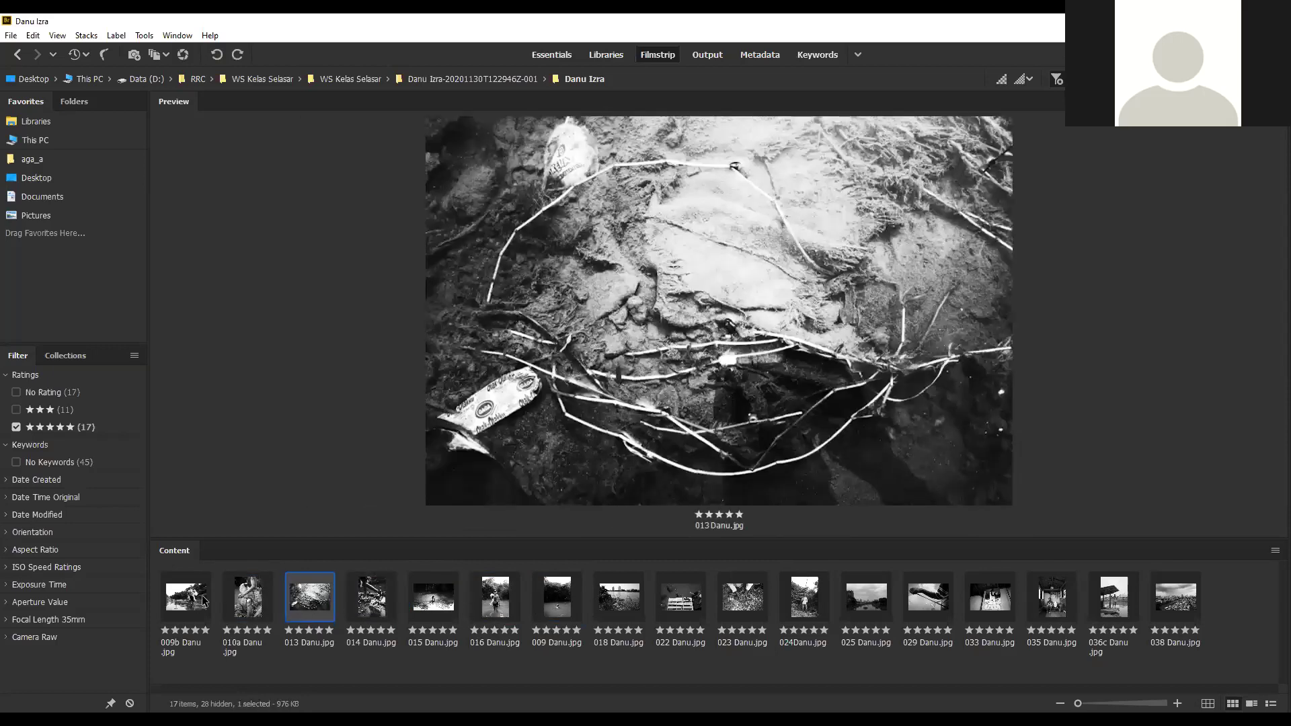
ctrl+click(491, 604)
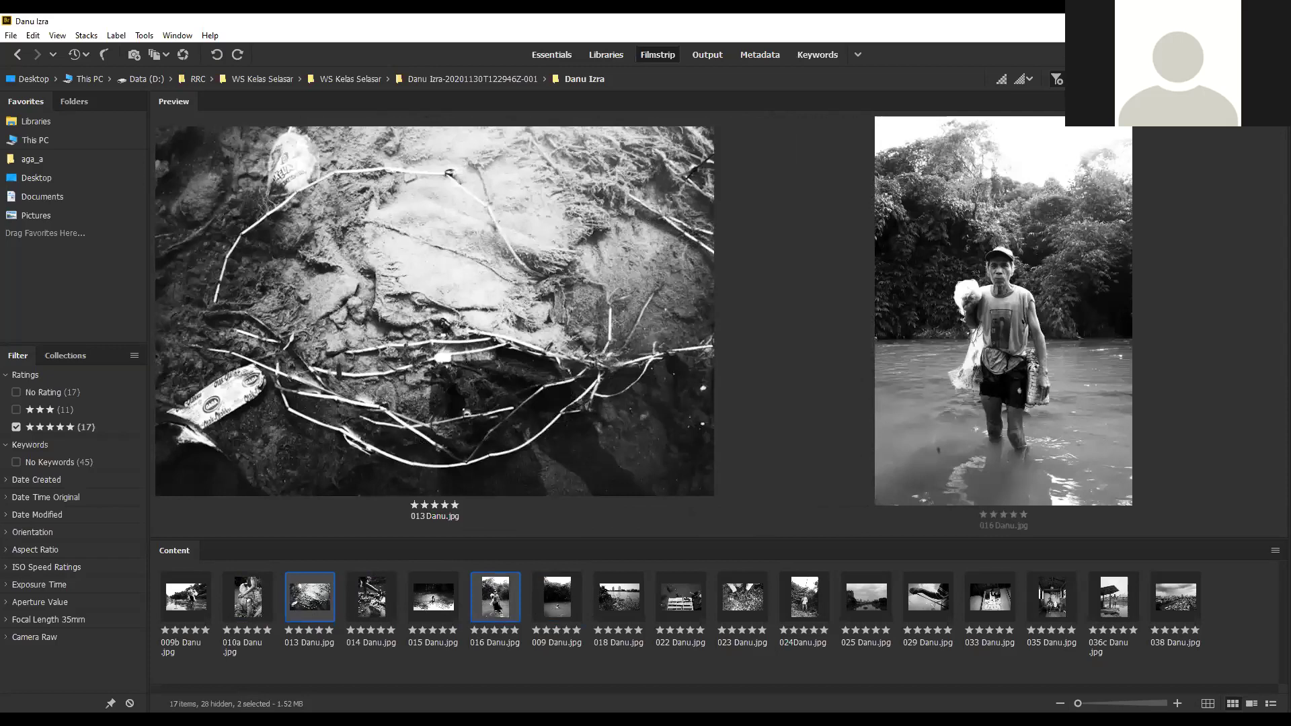
ctrl+click(478, 600)
ctrl+click(380, 595)
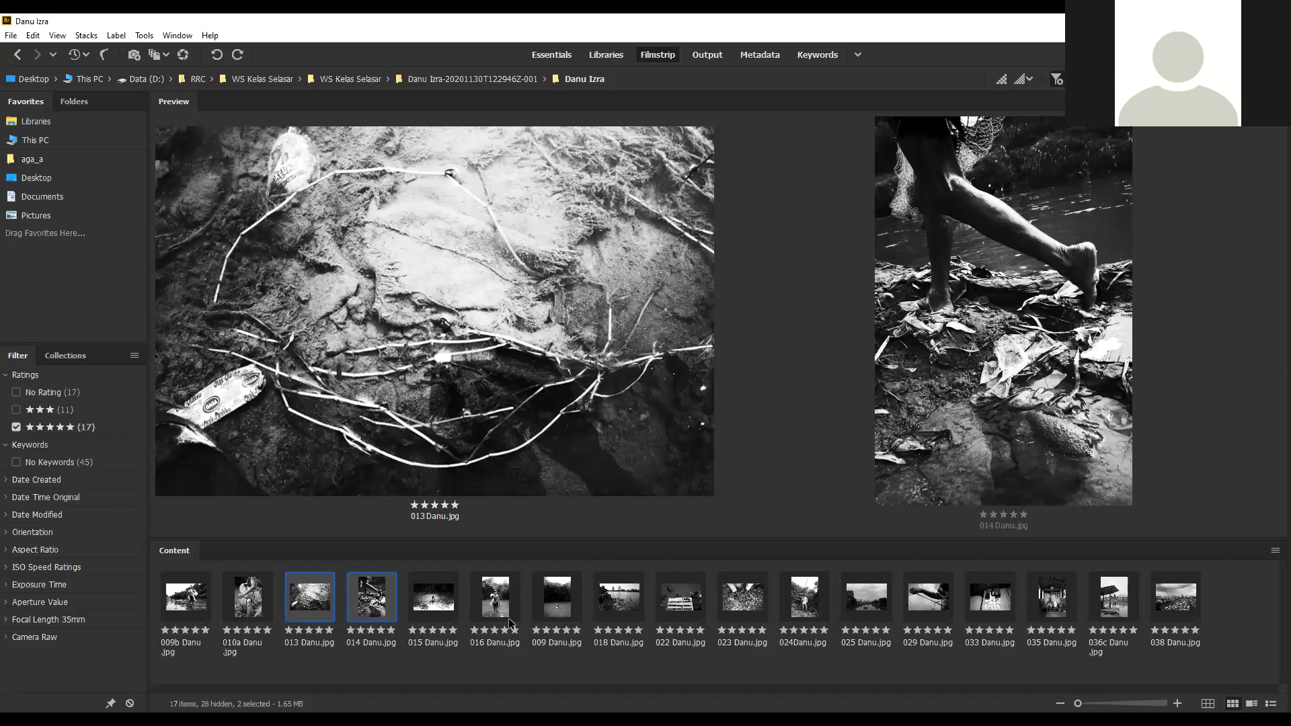
View the opening photo 009b, and move portrait 016 to directly after it in the sequence.
key(Home)
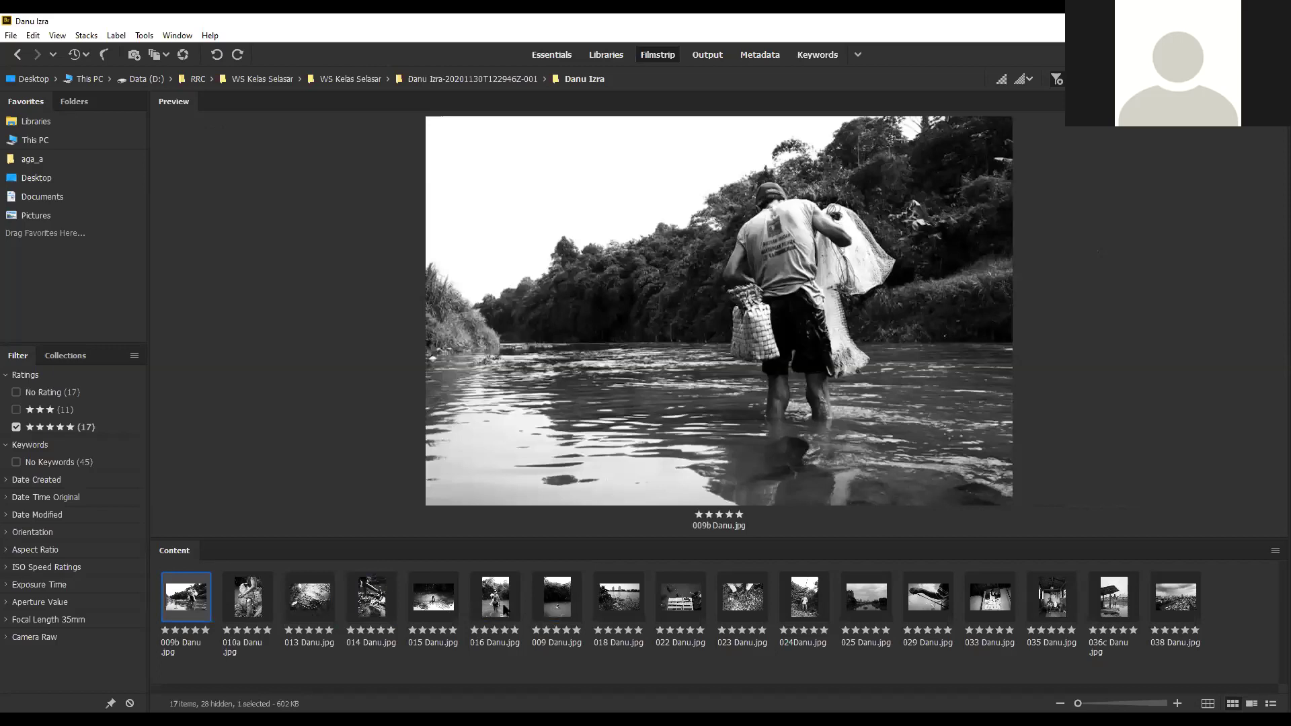
click(505, 610)
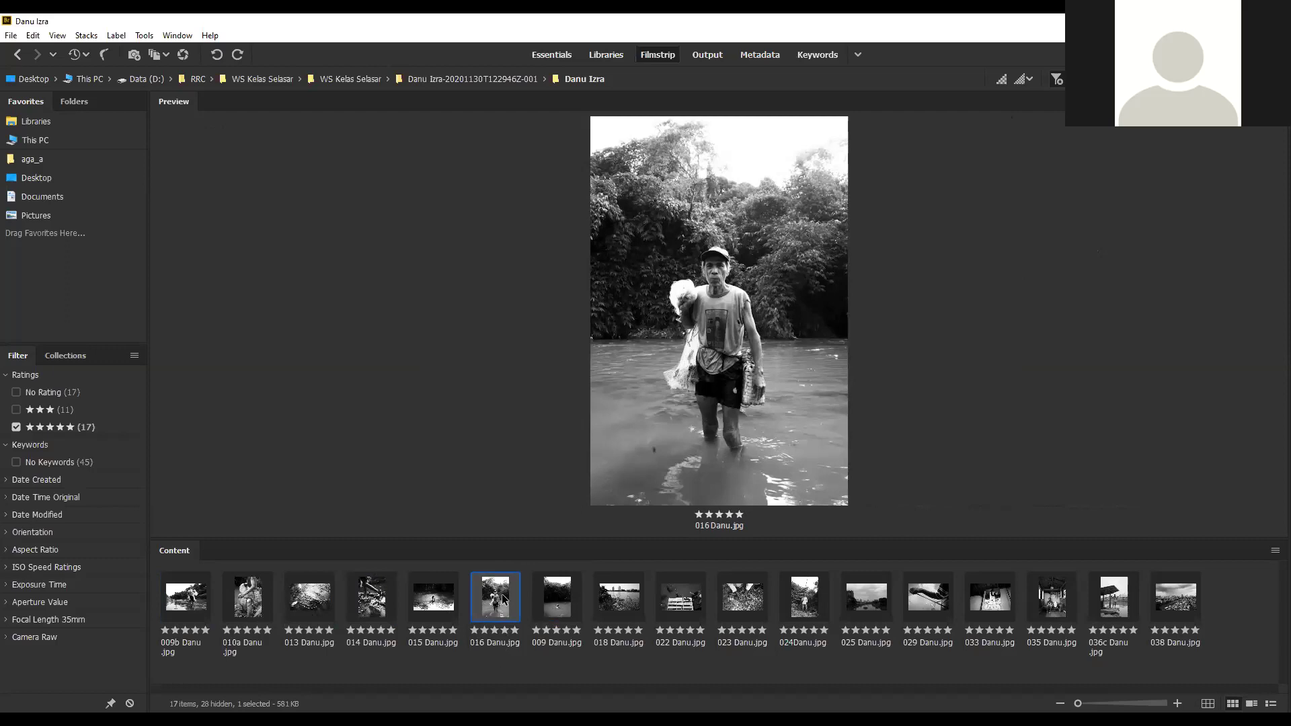
drag(504, 598, 219, 598)
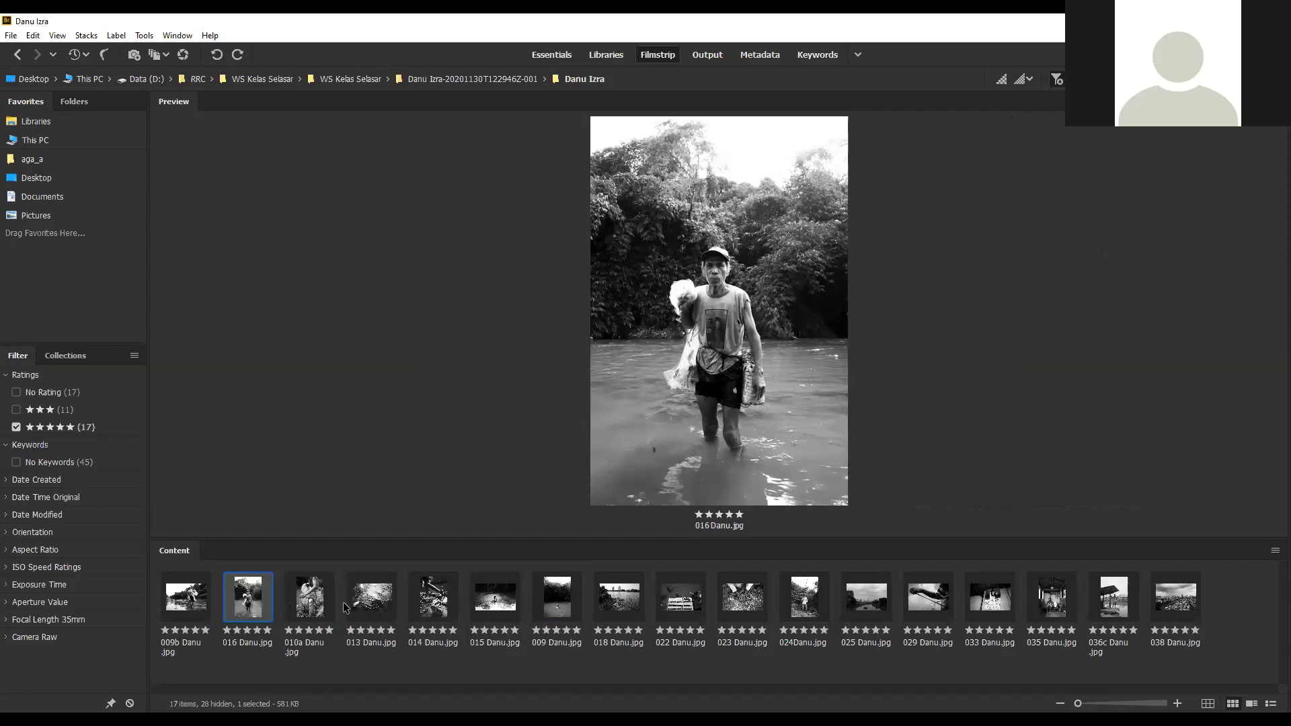
Compare detail photos 010a and 013 side by side, and view each of them on its own.
click(322, 605)
ctrl+click(362, 594)
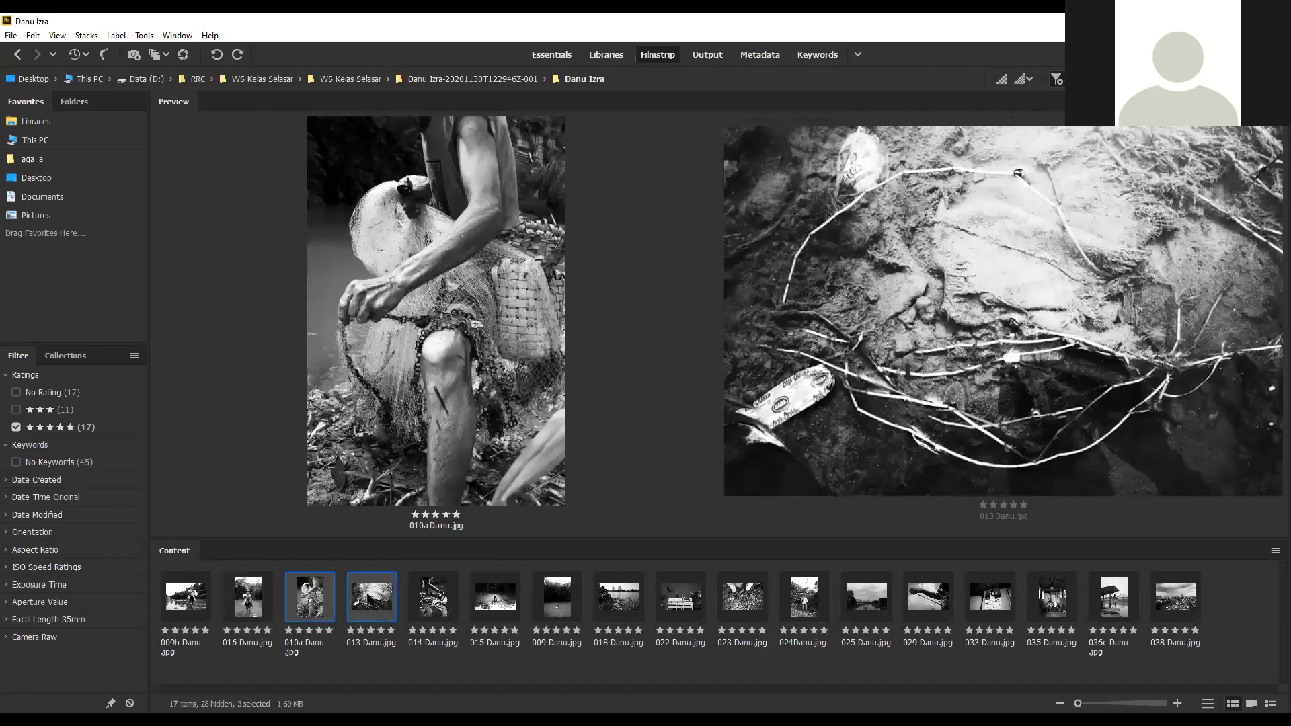
ctrl+click(362, 596)
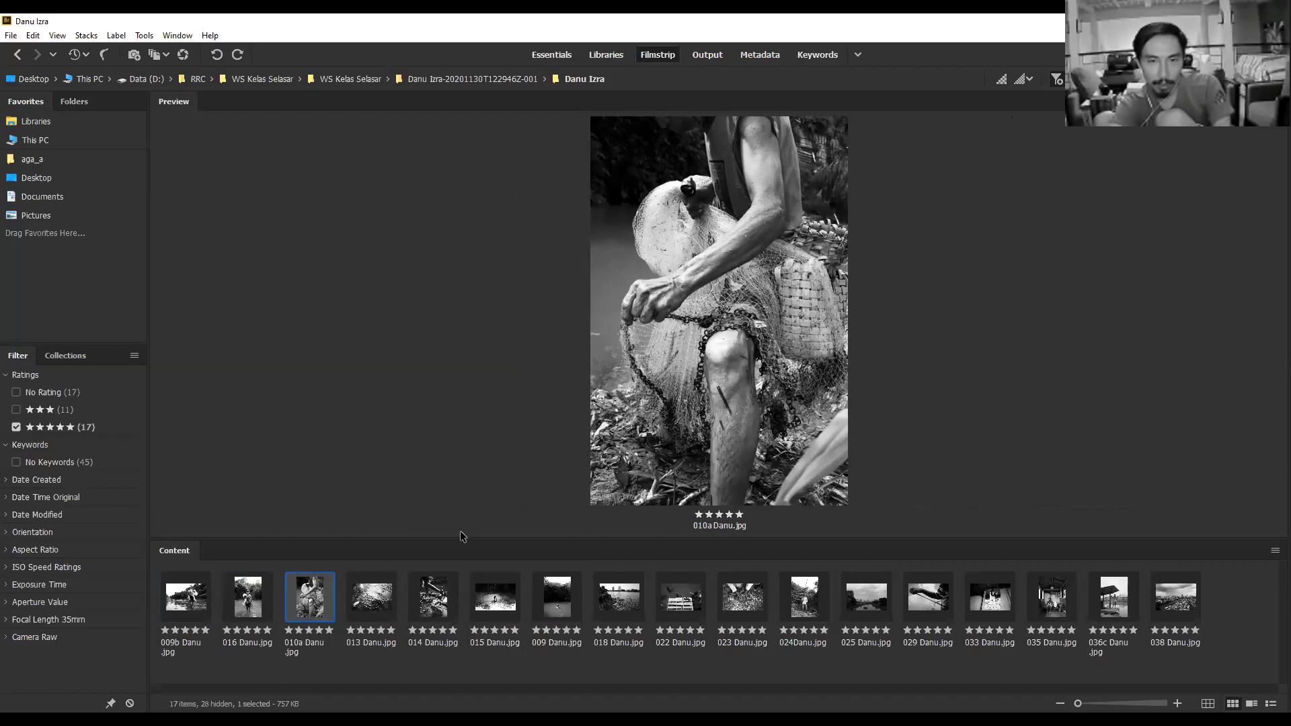
key(Right)
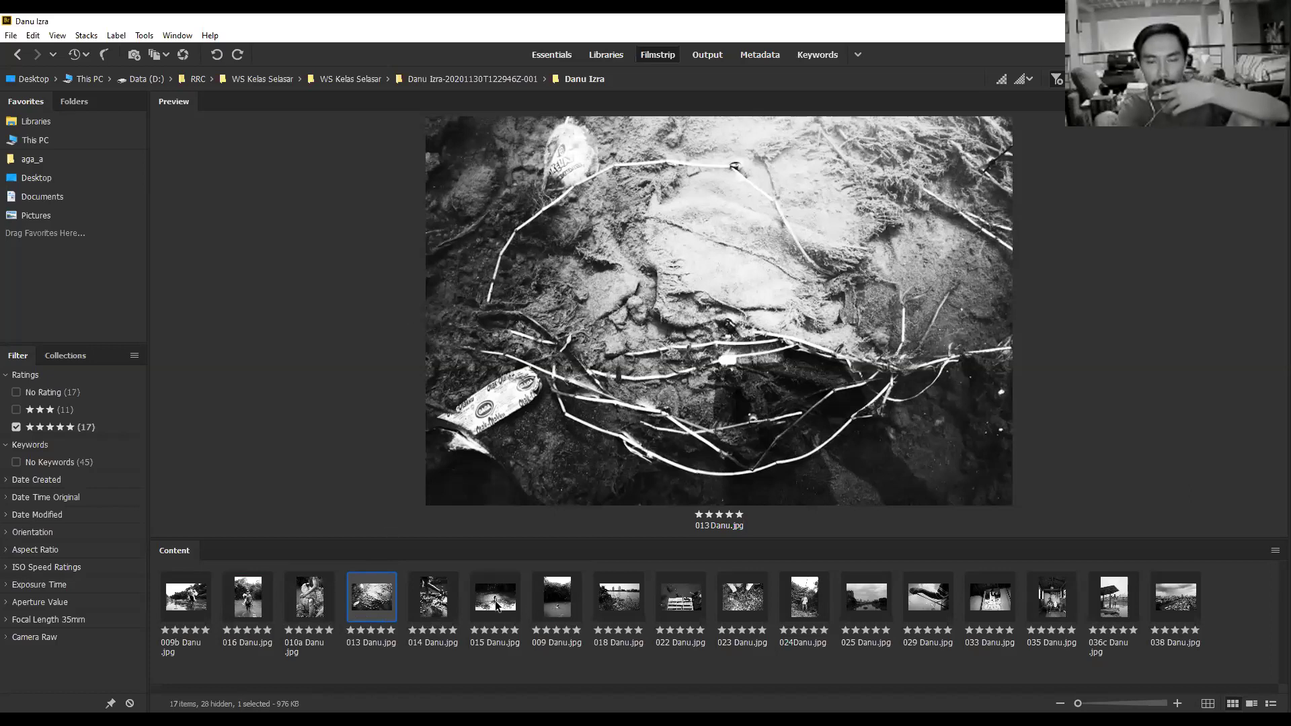
View portrait 016 in alternation with its neighbours 010a and 009b to judge the order of the opening photos.
click(259, 593)
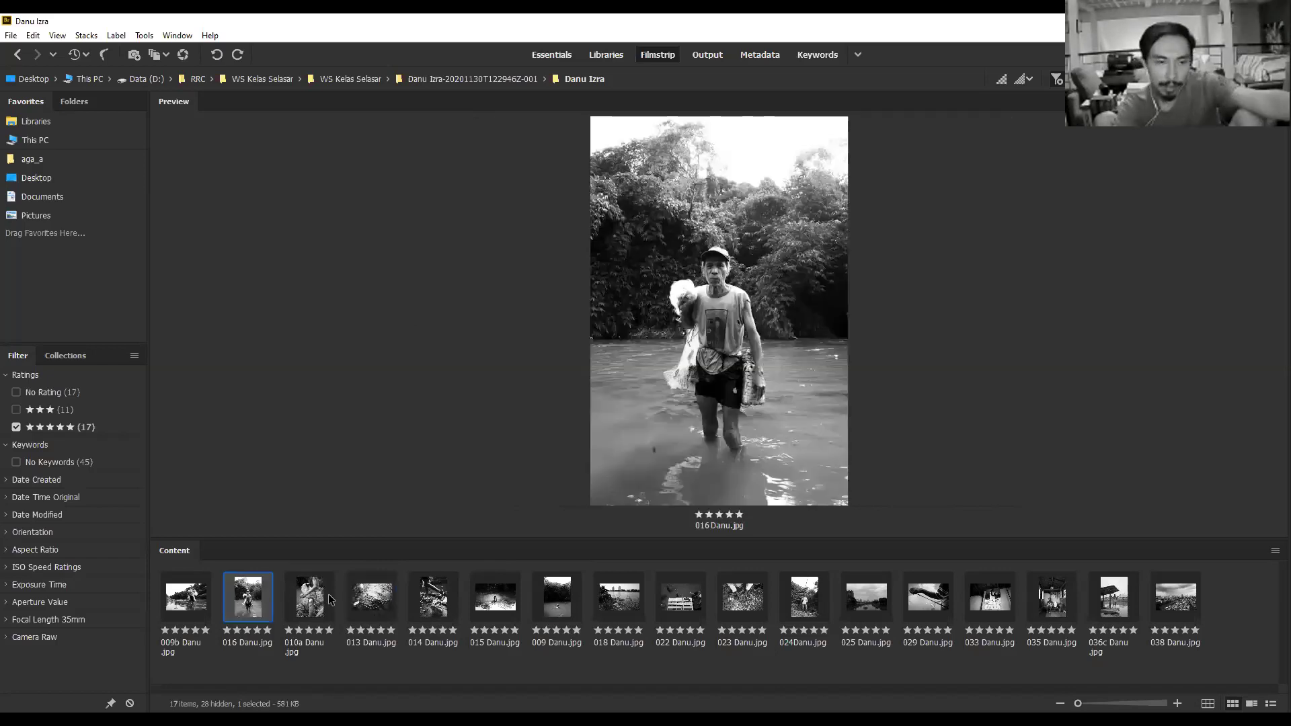
click(322, 597)
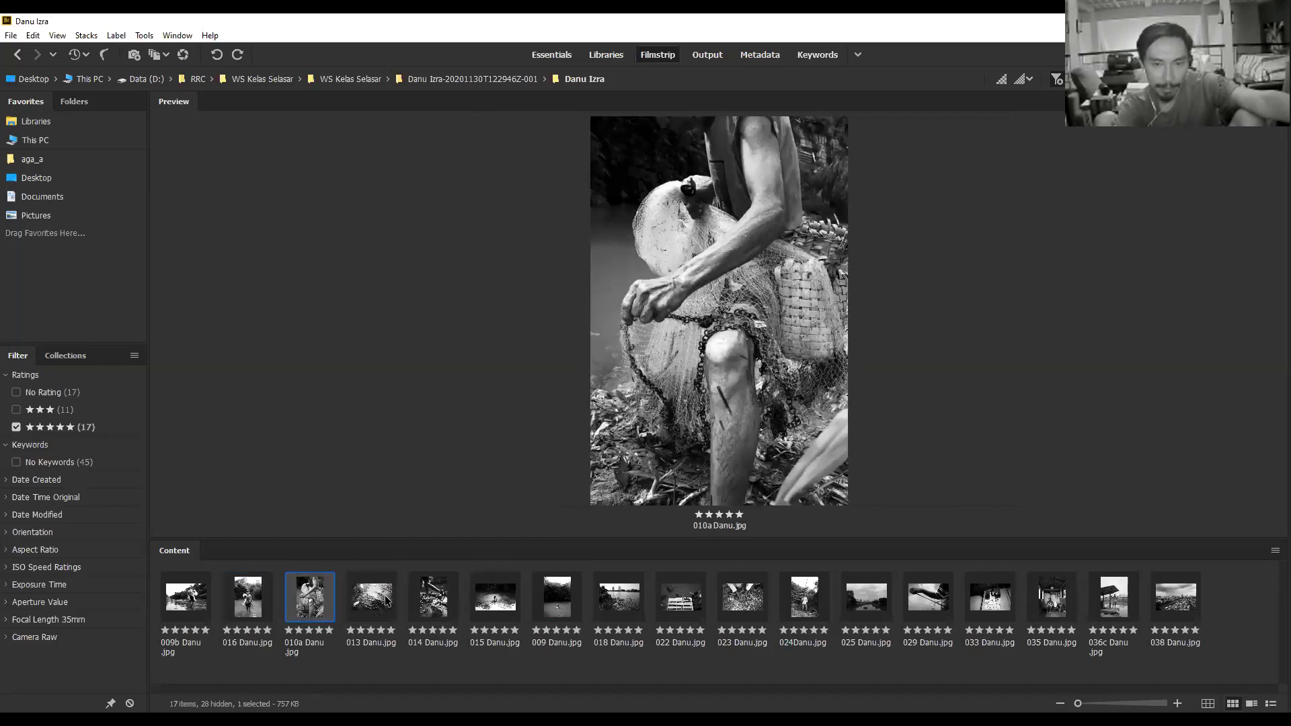
click(264, 605)
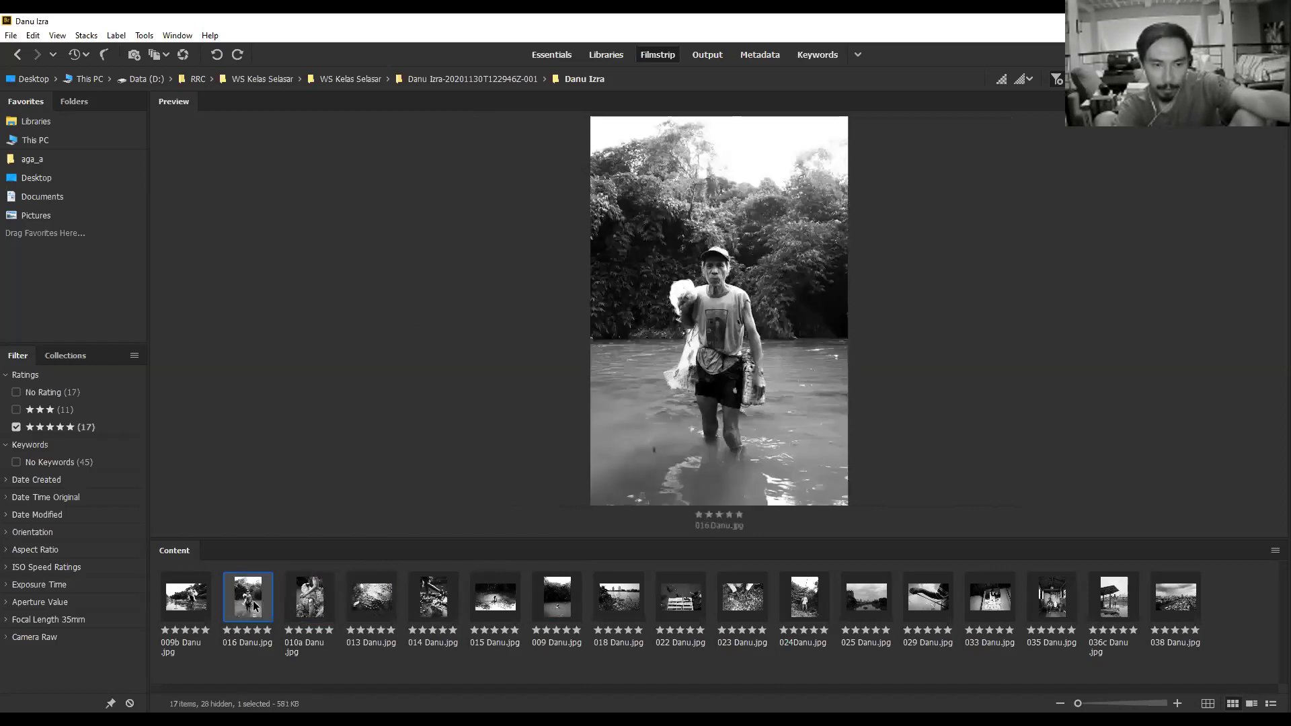
click(204, 606)
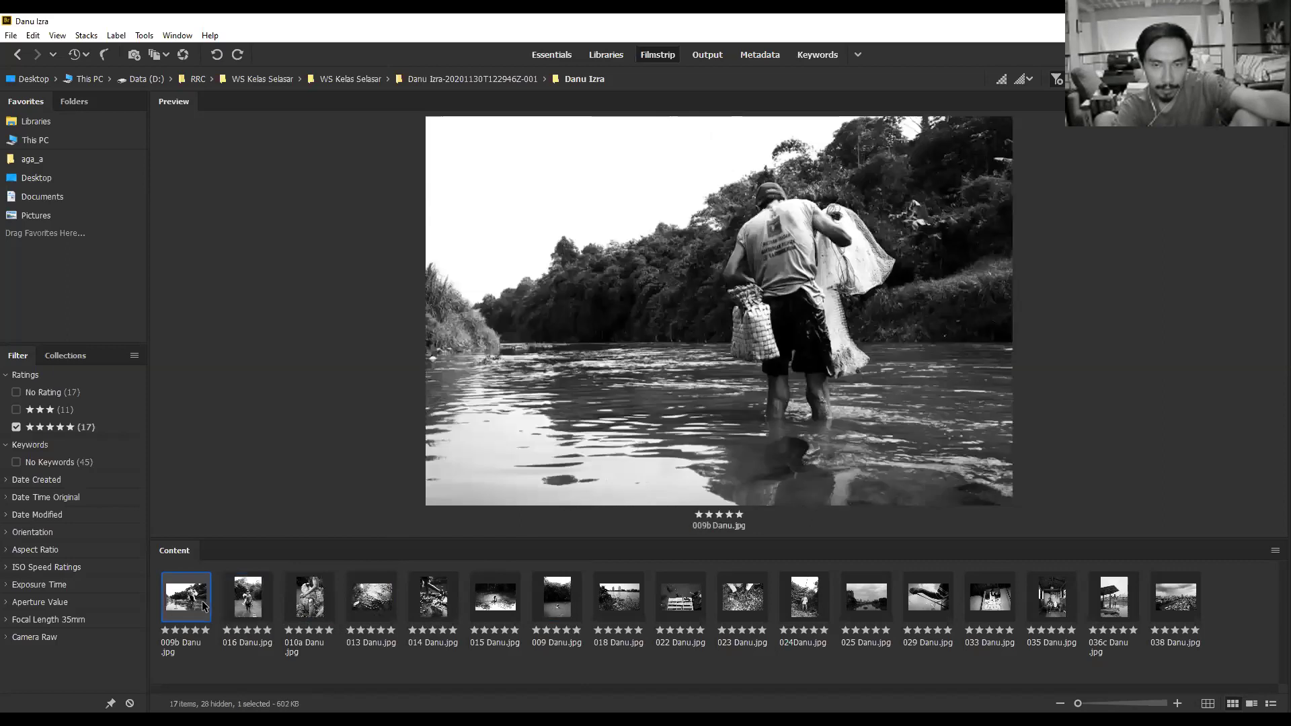
click(254, 602)
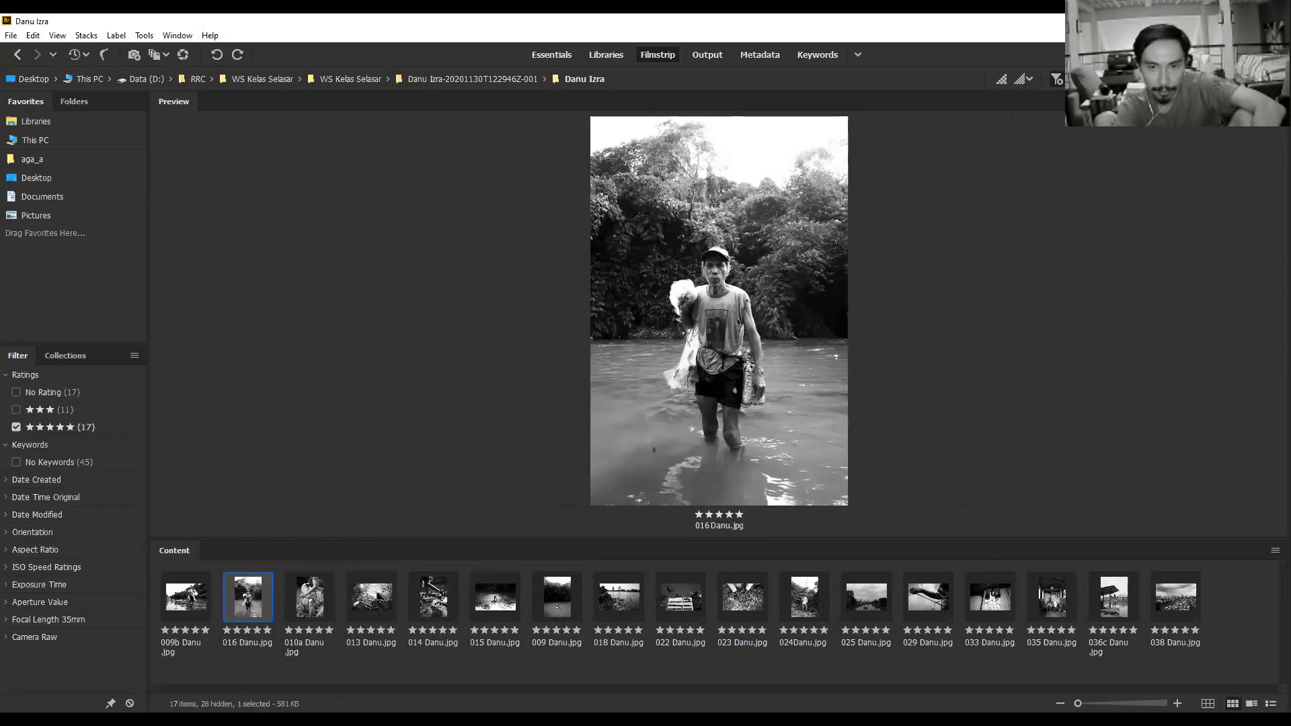
Compare the opening photo 009b side by side with the walking-legs photo 014.
click(435, 597)
key(Home)
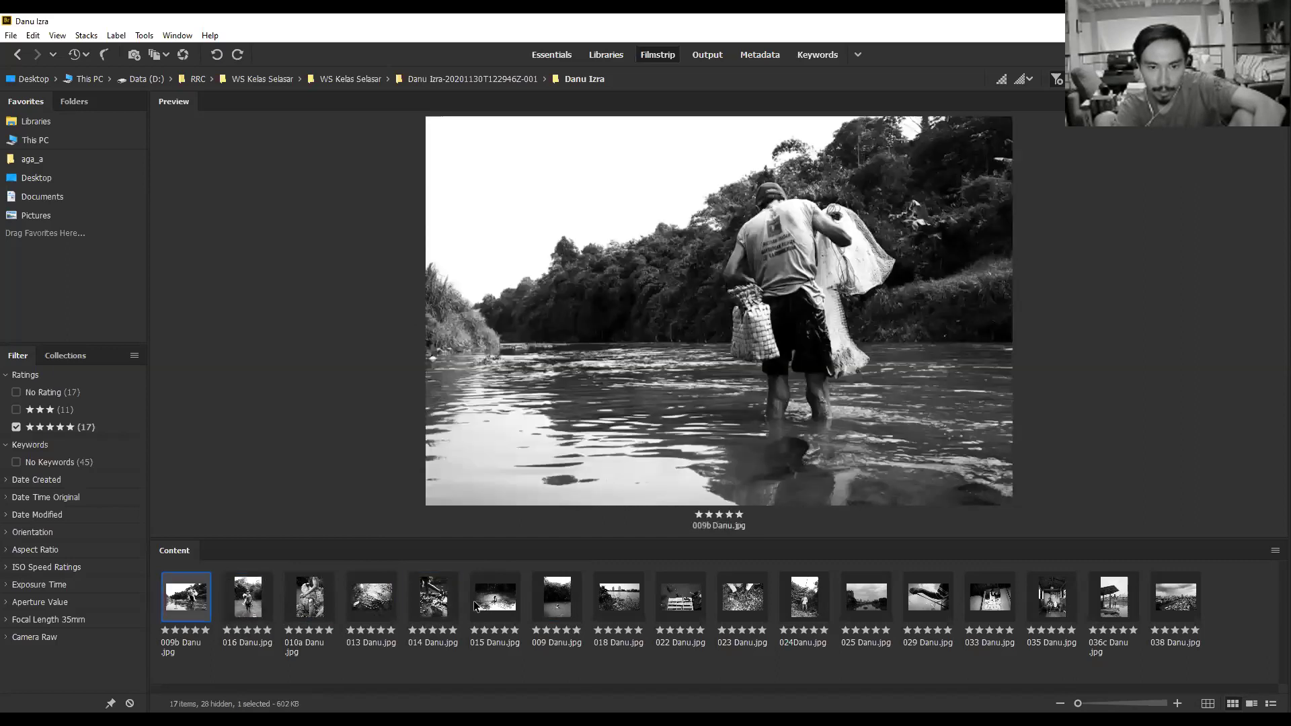
ctrl+click(434, 605)
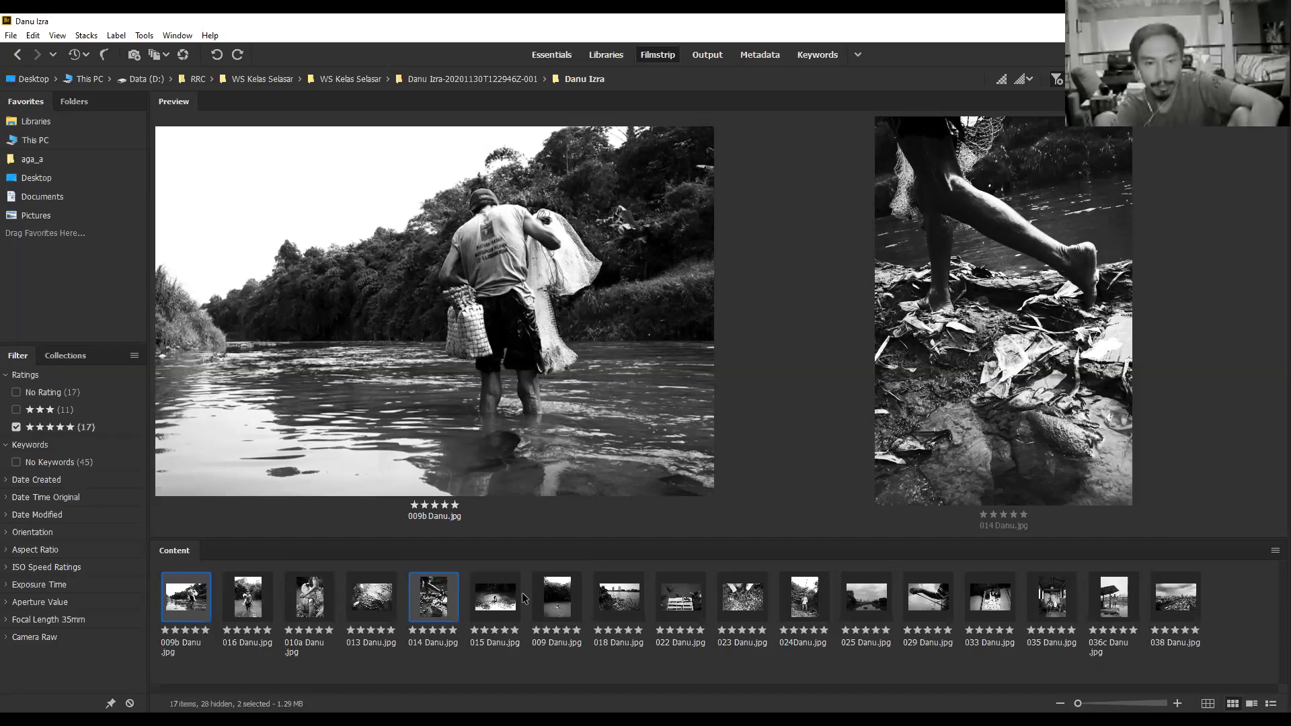
Compare river photo 015 side by side with 009b, and remove the star rating from 015.
click(494, 597)
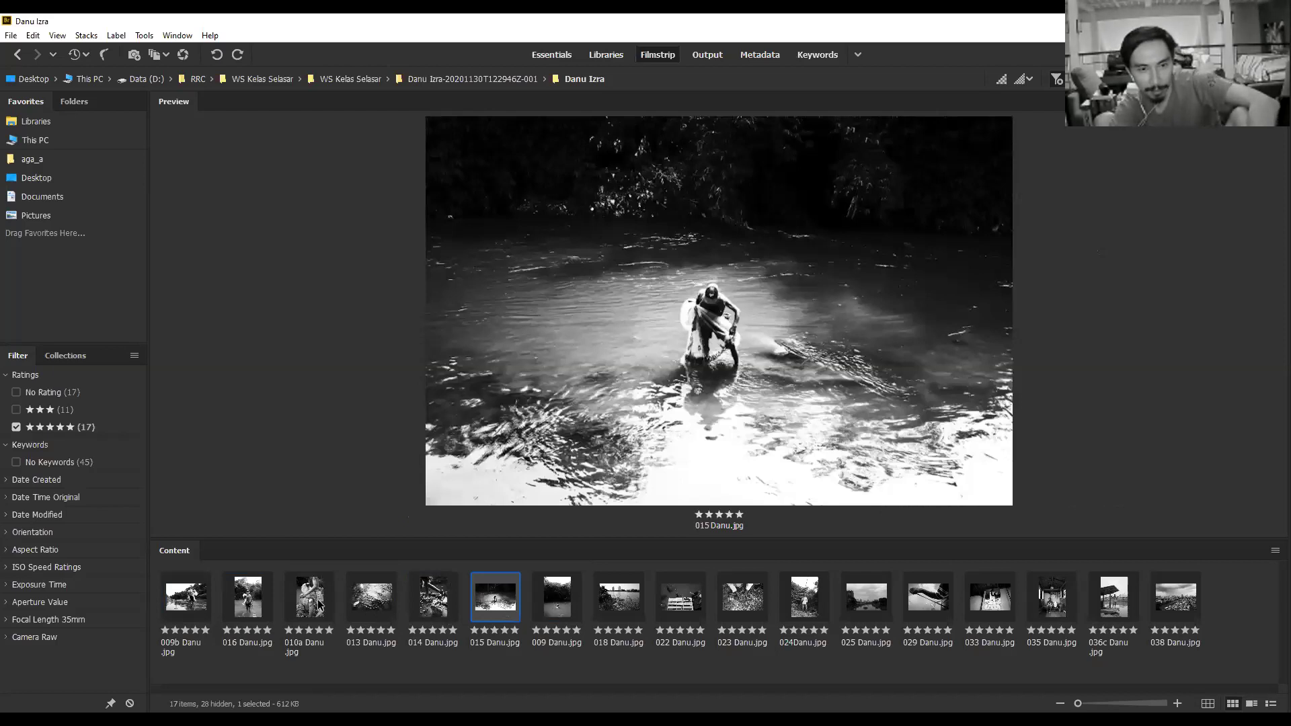
click(195, 595)
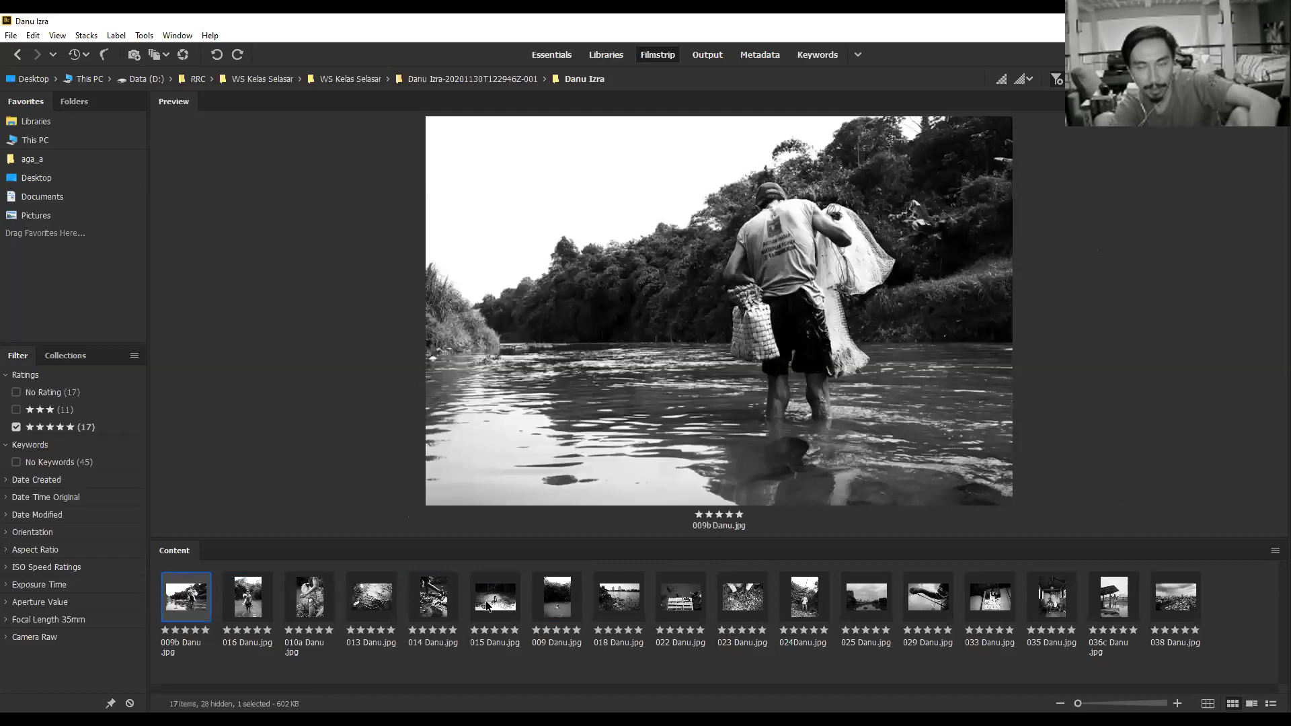
ctrl+click(488, 605)
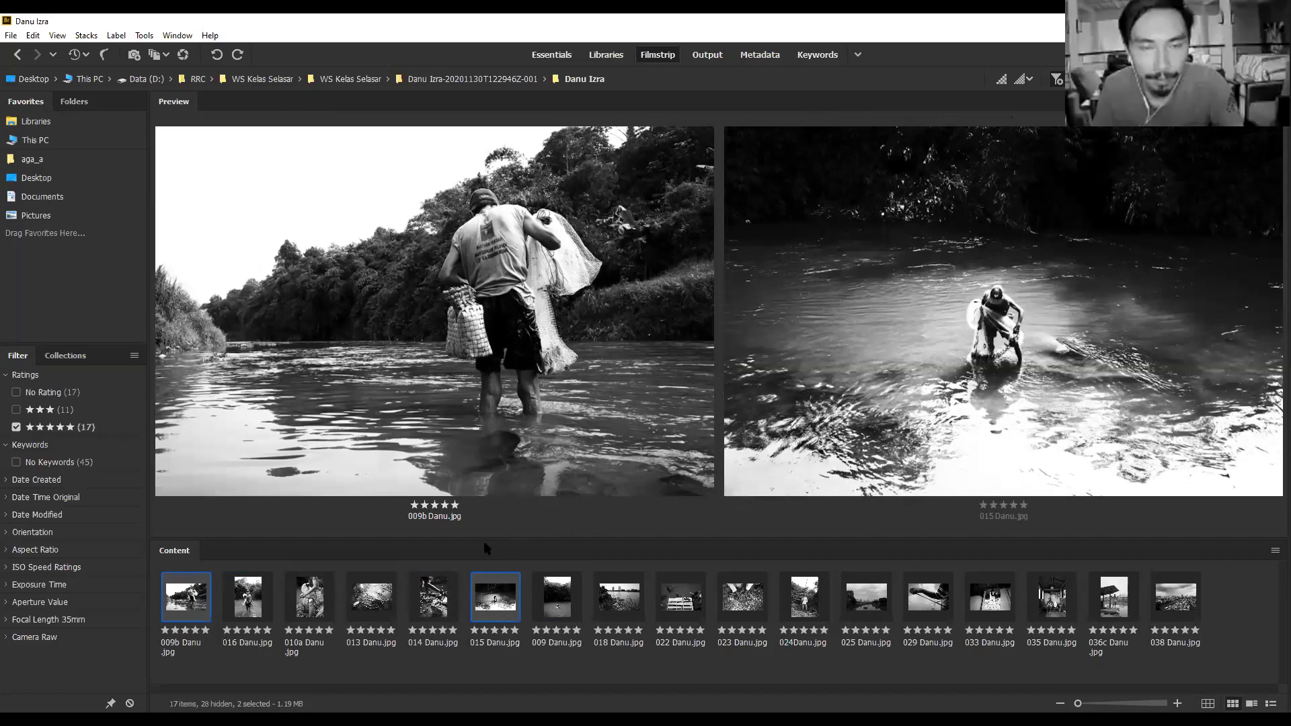
click(510, 600)
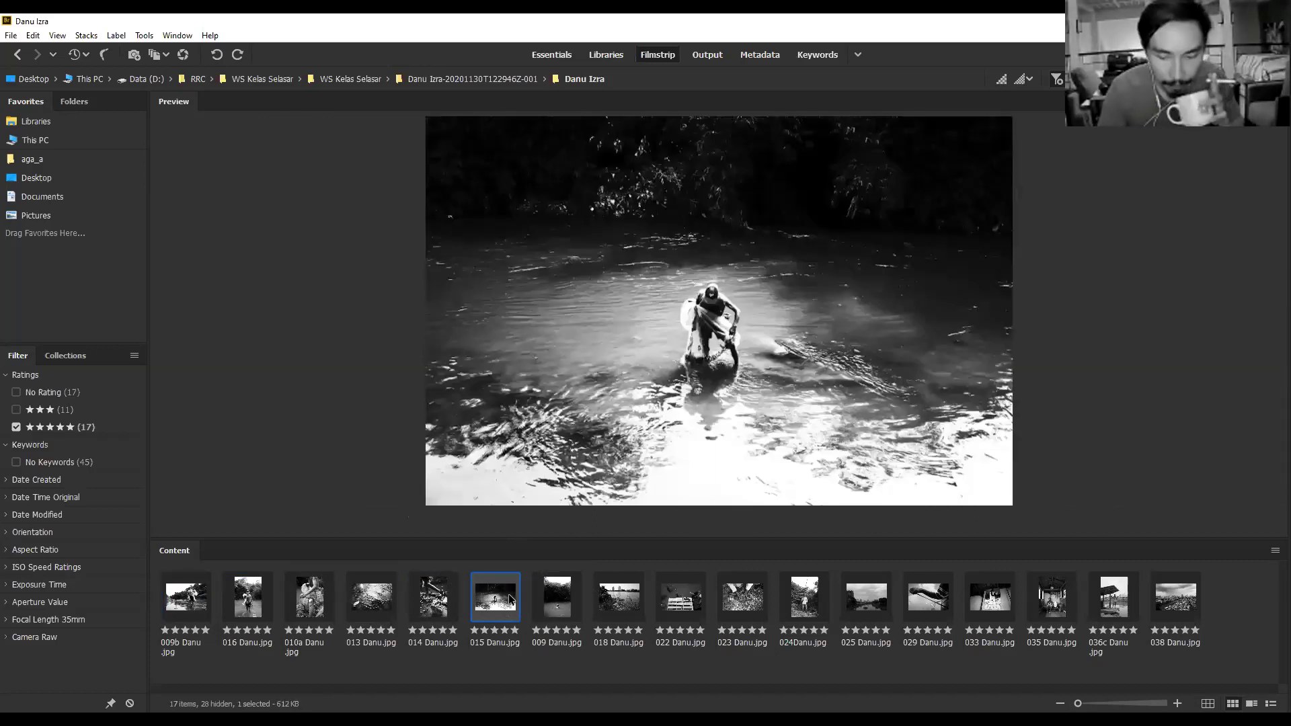
key(ctrl+0)
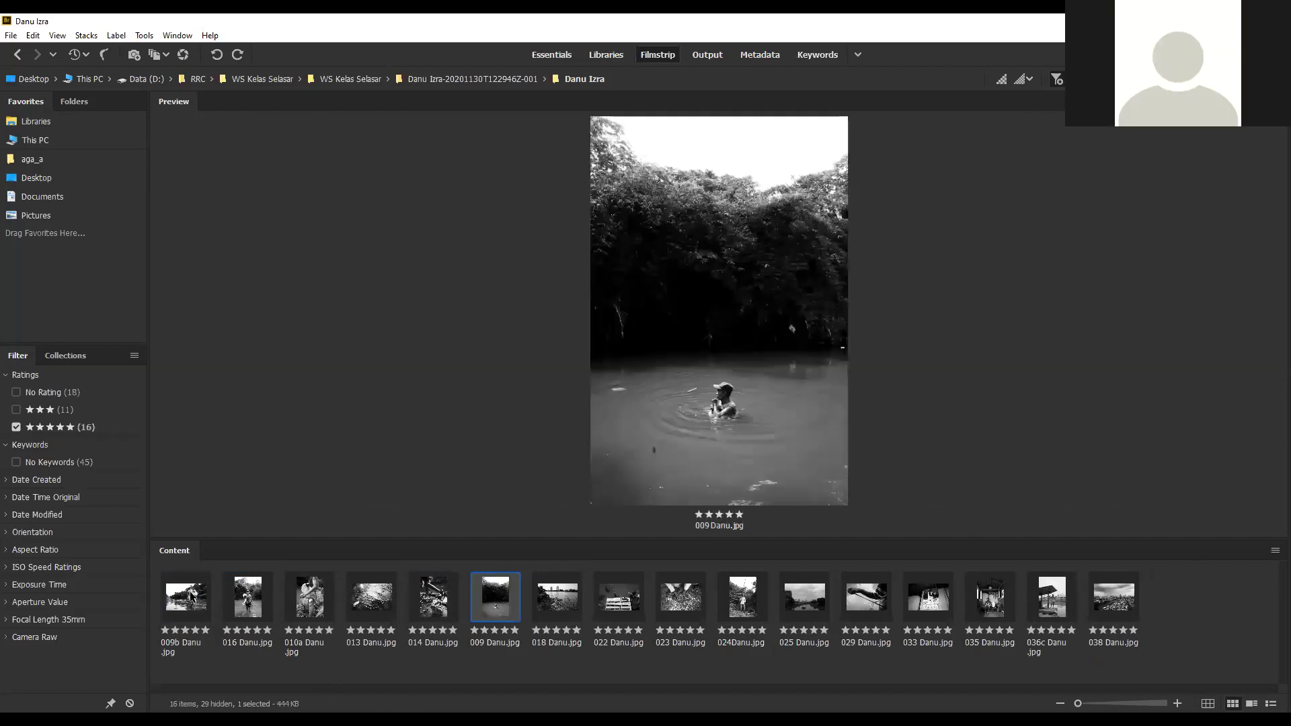
Move detail photo 010a to directly after the opening photo 009b, ahead of portrait 016.
click(192, 594)
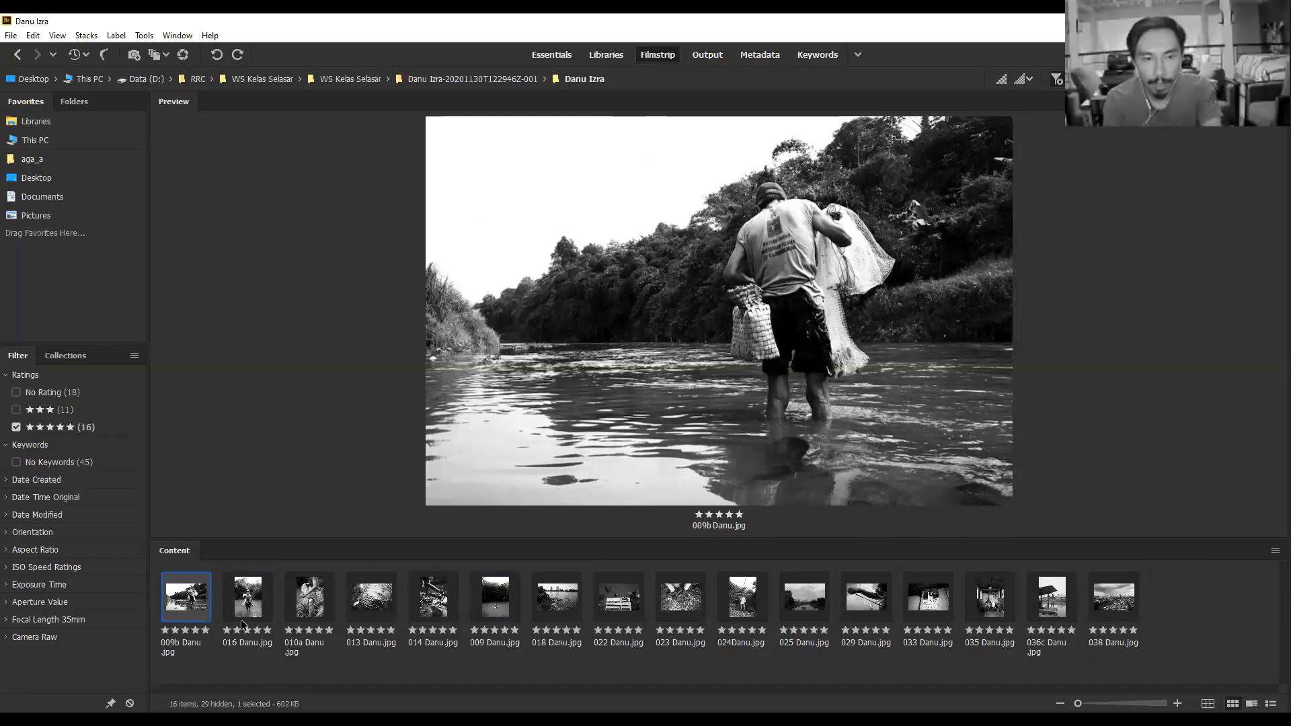
click(308, 604)
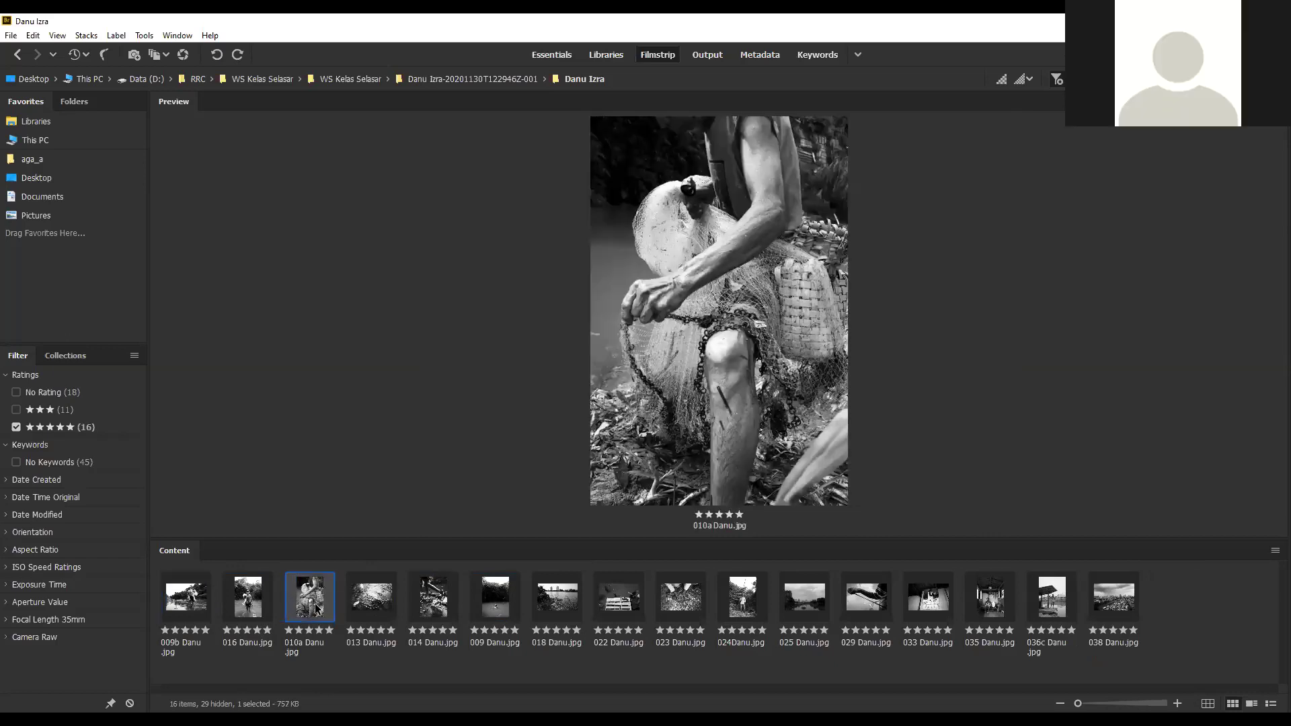
drag(315, 609, 216, 598)
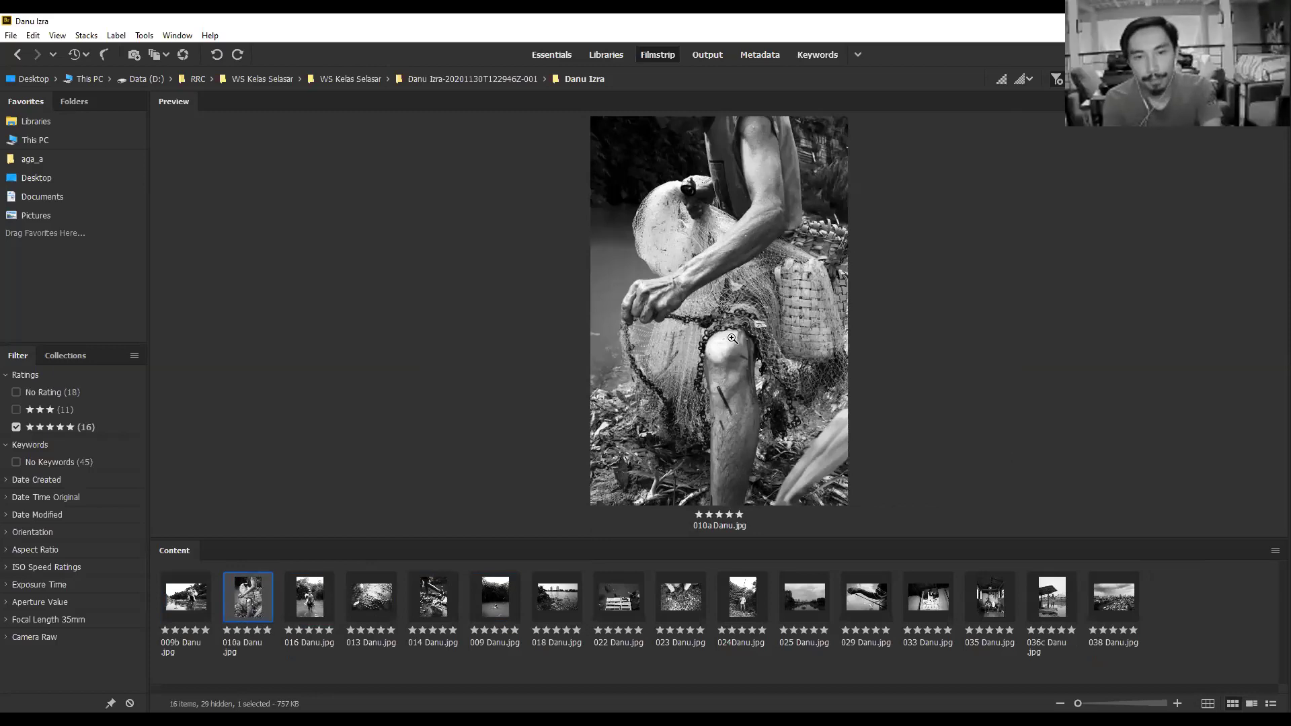
Review the transitions between the first three photos of the sequence, 009b, 010a and 016.
click(191, 605)
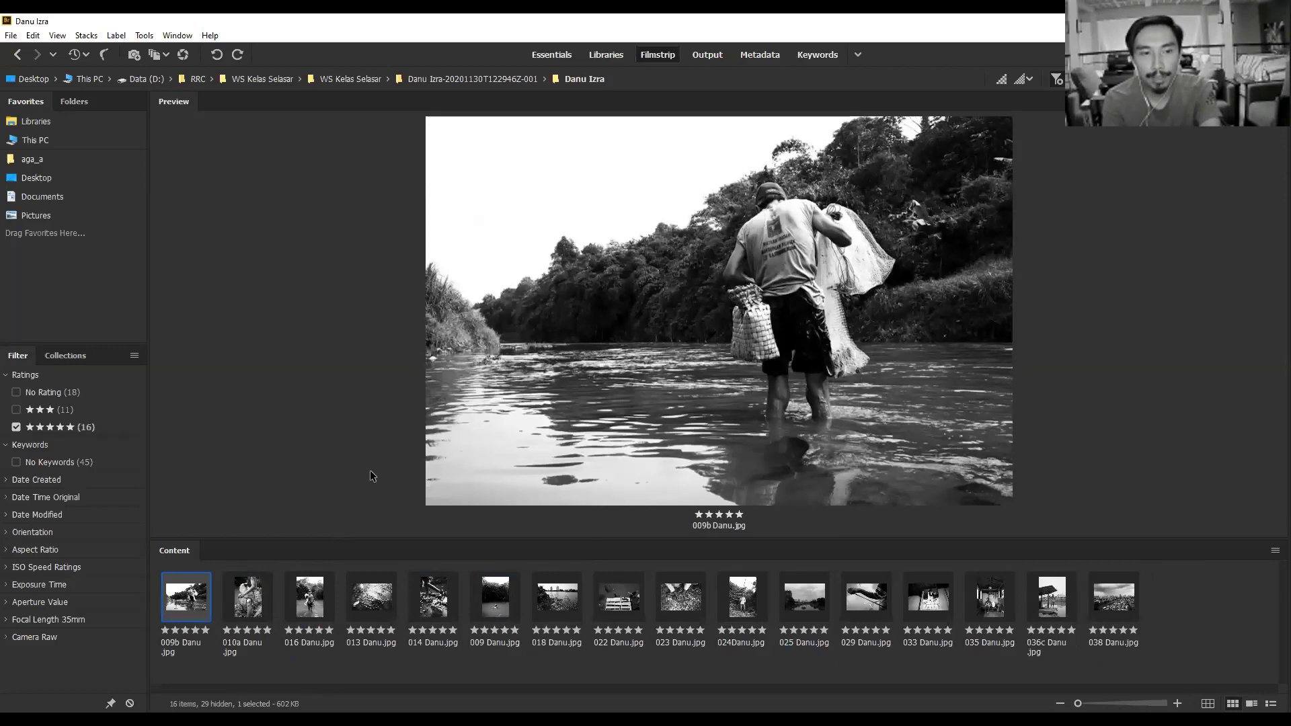
click(262, 586)
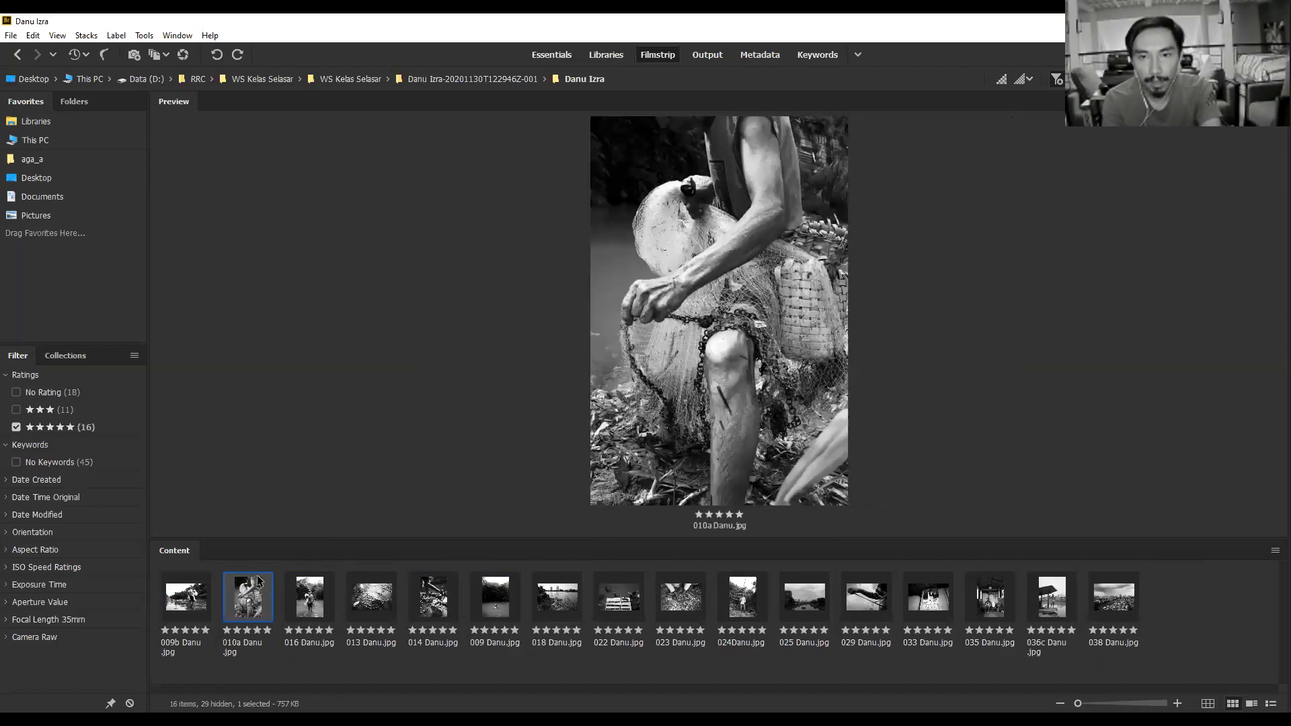
click(193, 597)
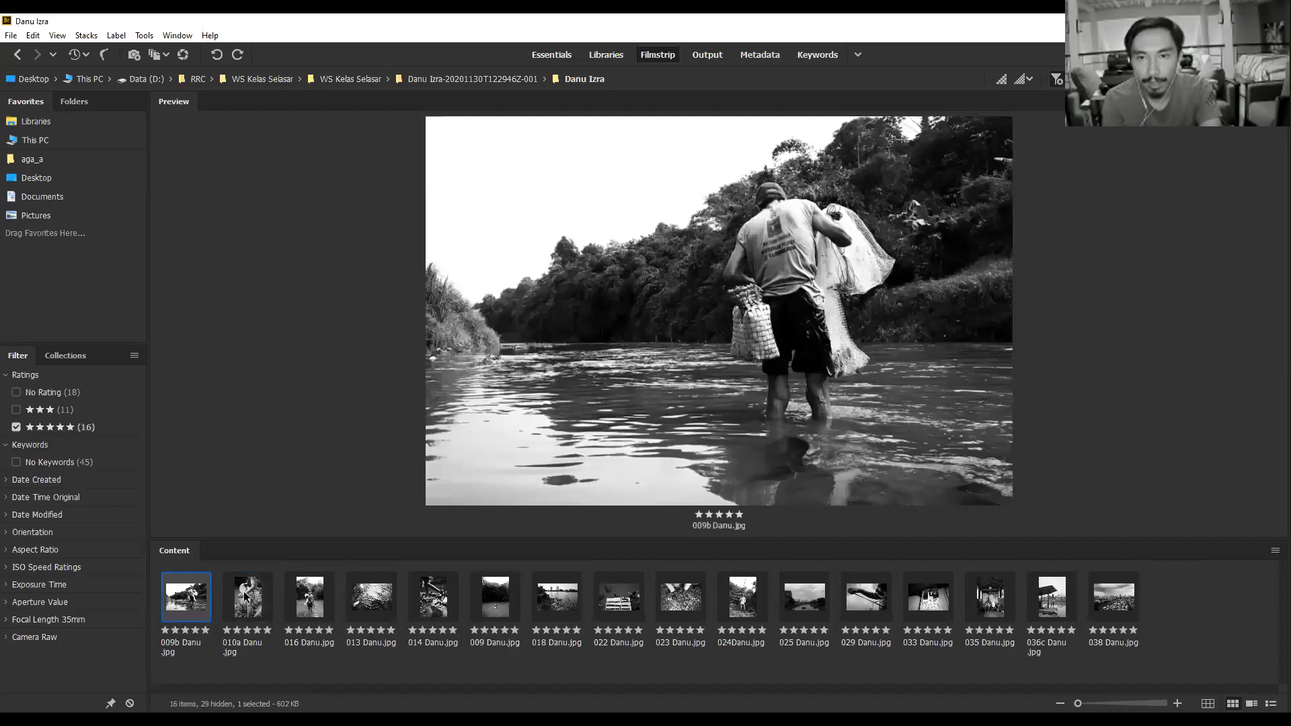
click(245, 593)
click(191, 593)
click(259, 599)
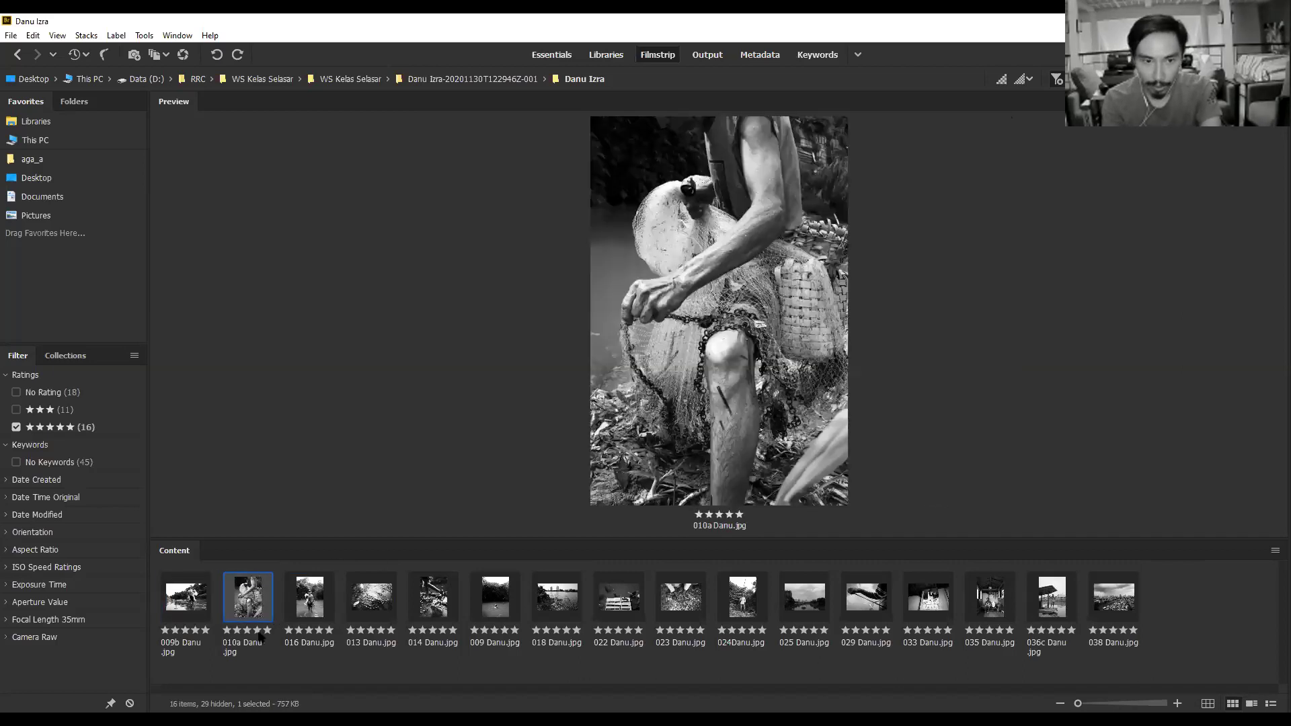
click(314, 593)
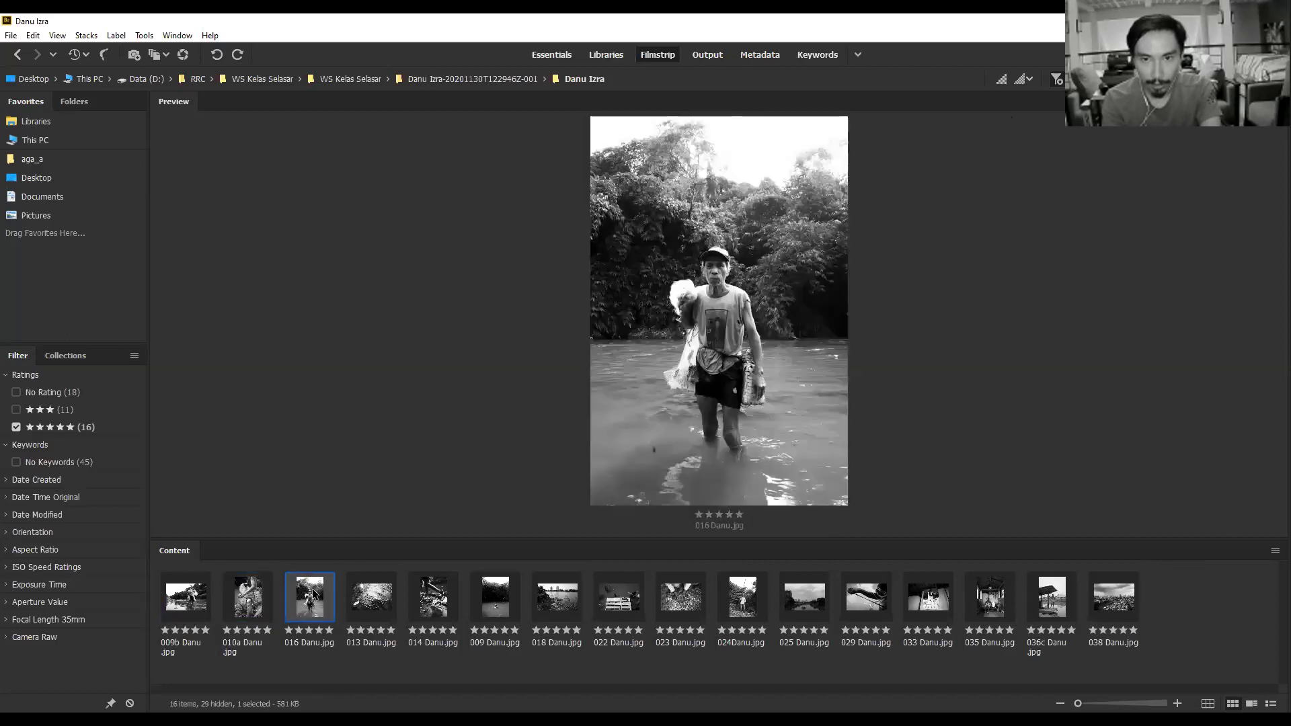
click(199, 593)
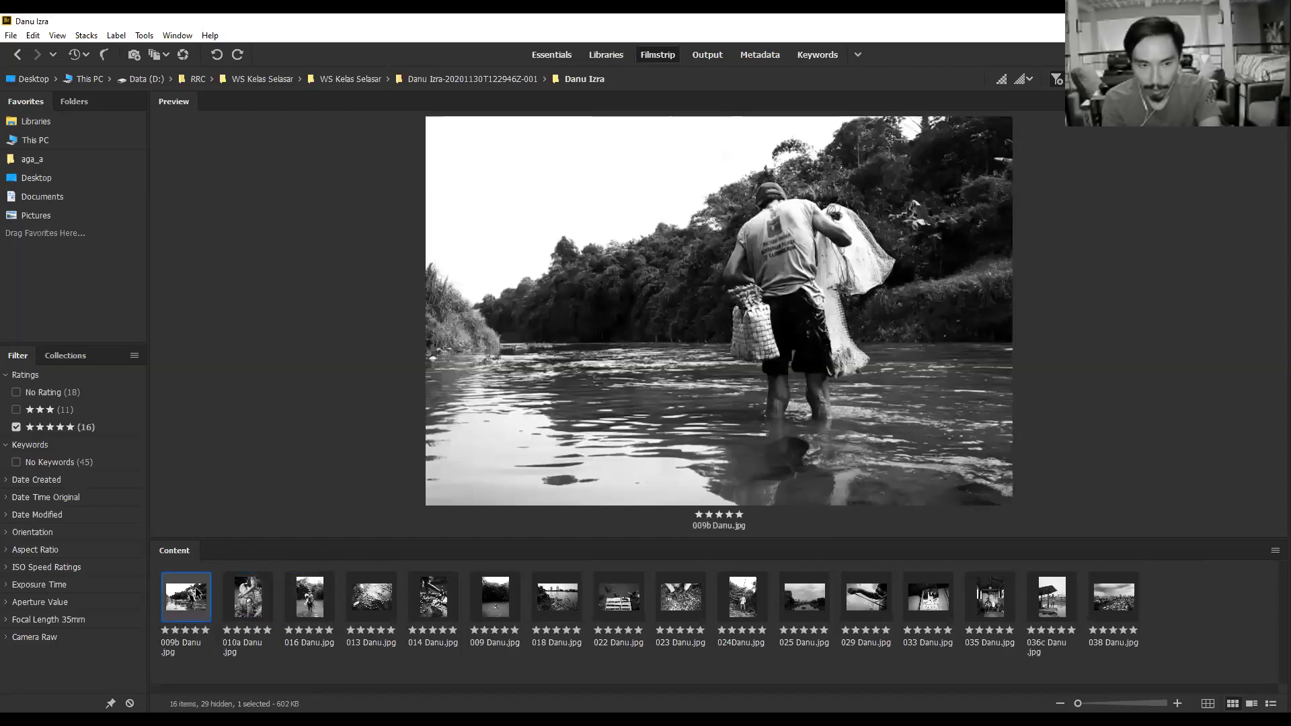
click(254, 593)
click(320, 601)
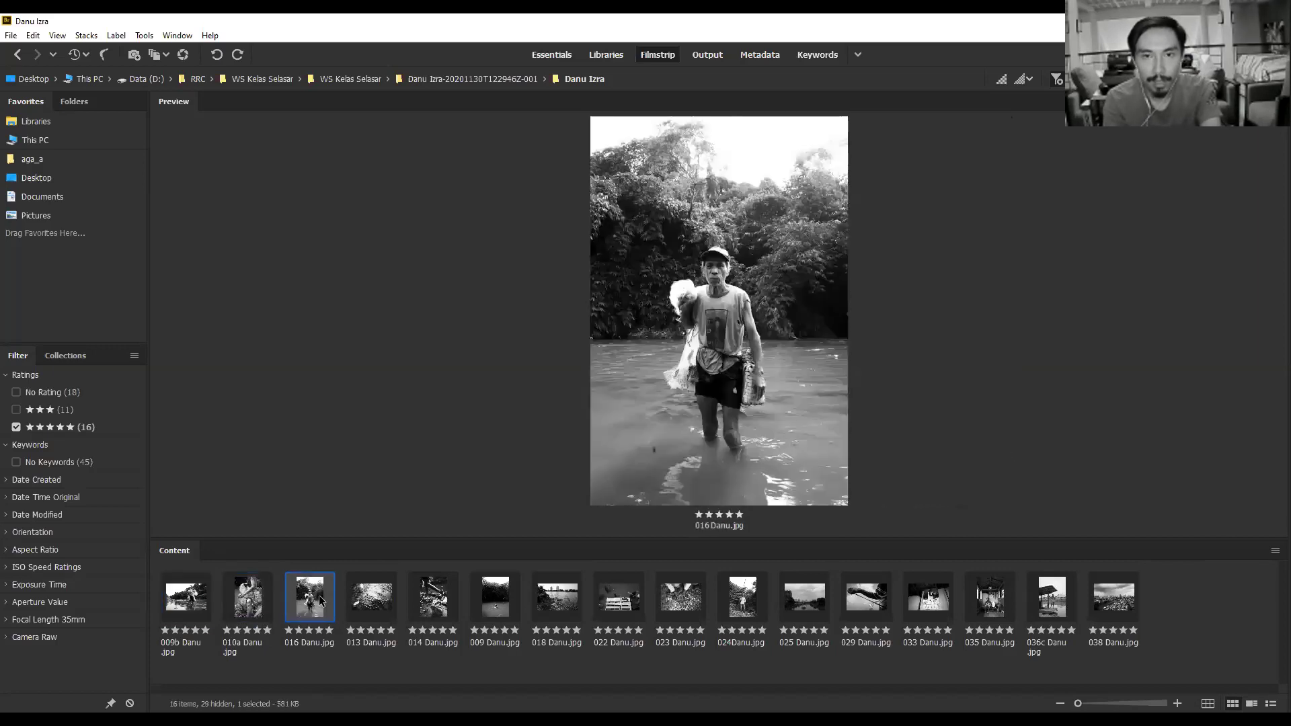
Move photo 013 to directly after 014 in the sequence, and compare the two side by side.
click(403, 602)
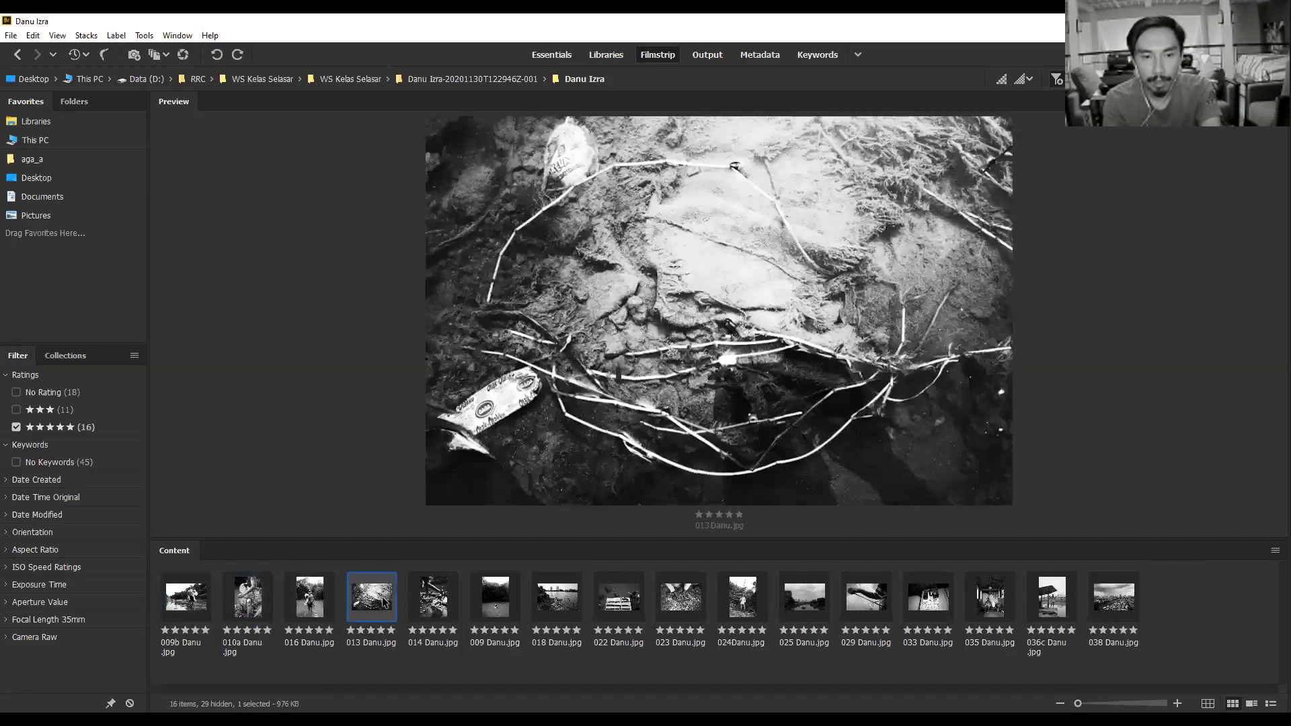
drag(383, 600, 441, 597)
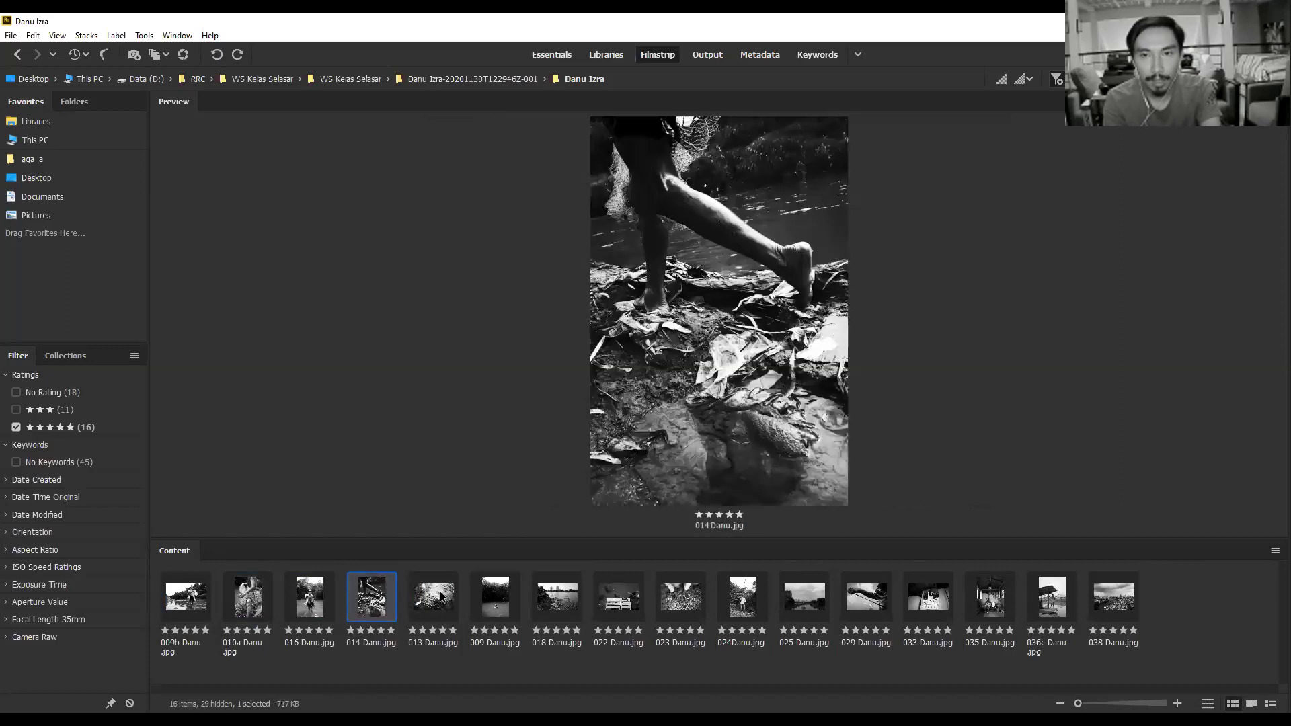
ctrl+click(441, 596)
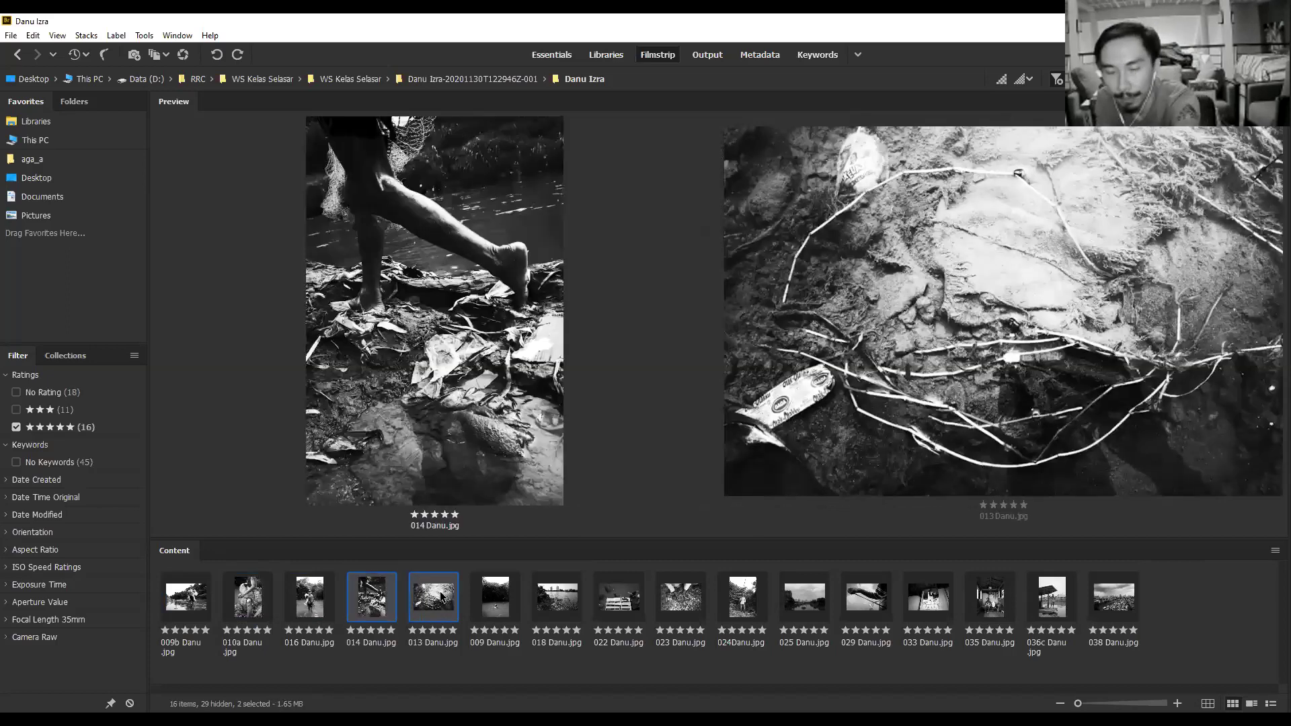
Inspect the man in the water in photo 009 with the loupe at 200%.
click(484, 593)
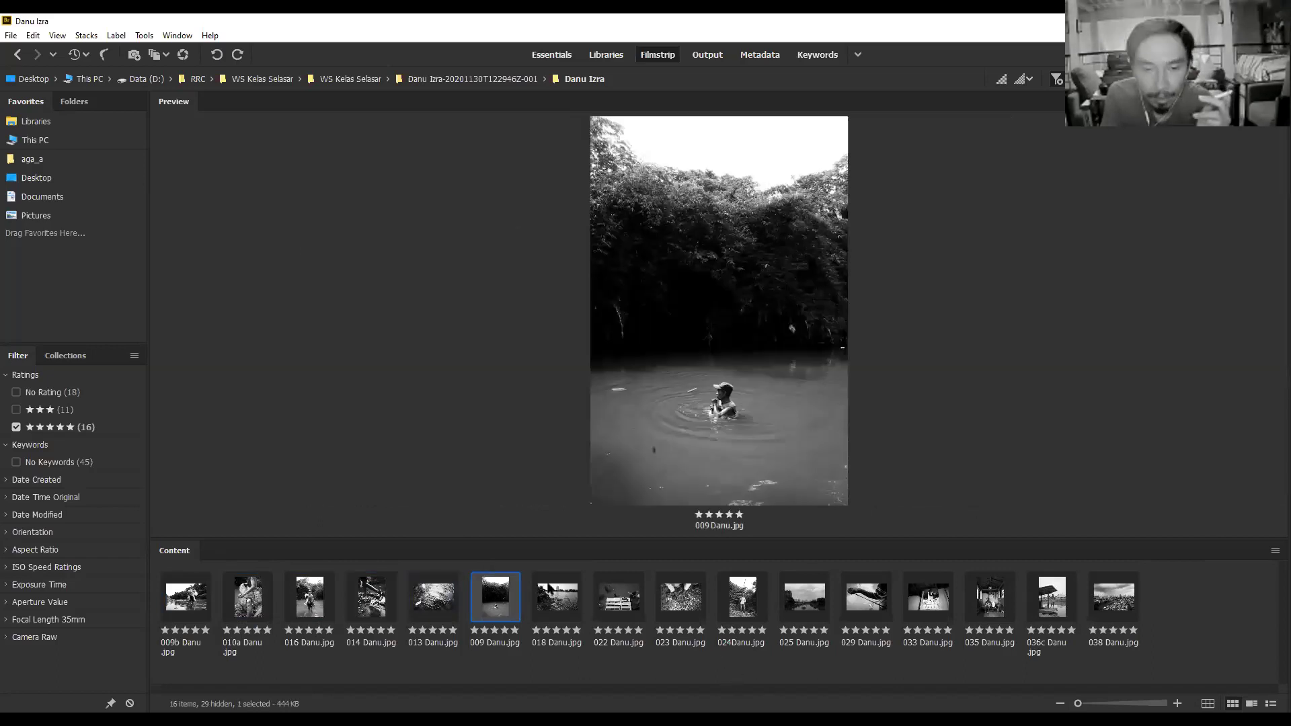
click(723, 404)
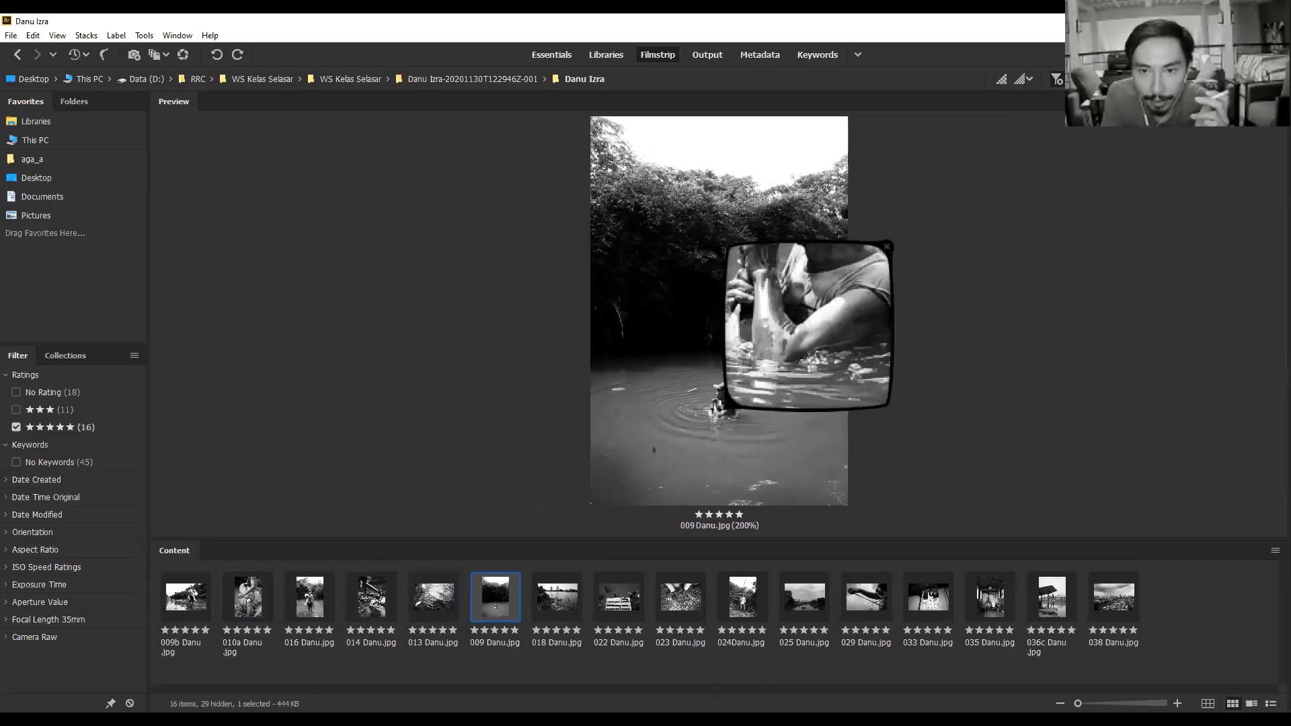
drag(718, 406, 717, 402)
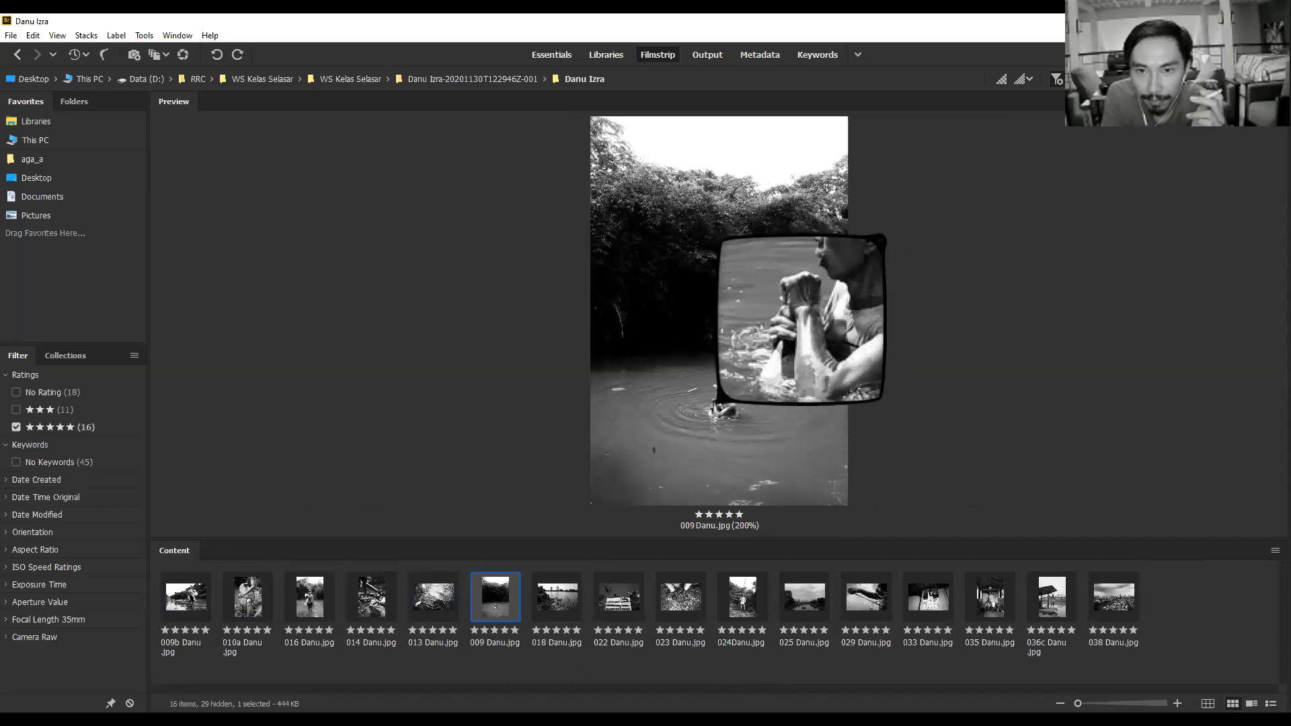
click(767, 371)
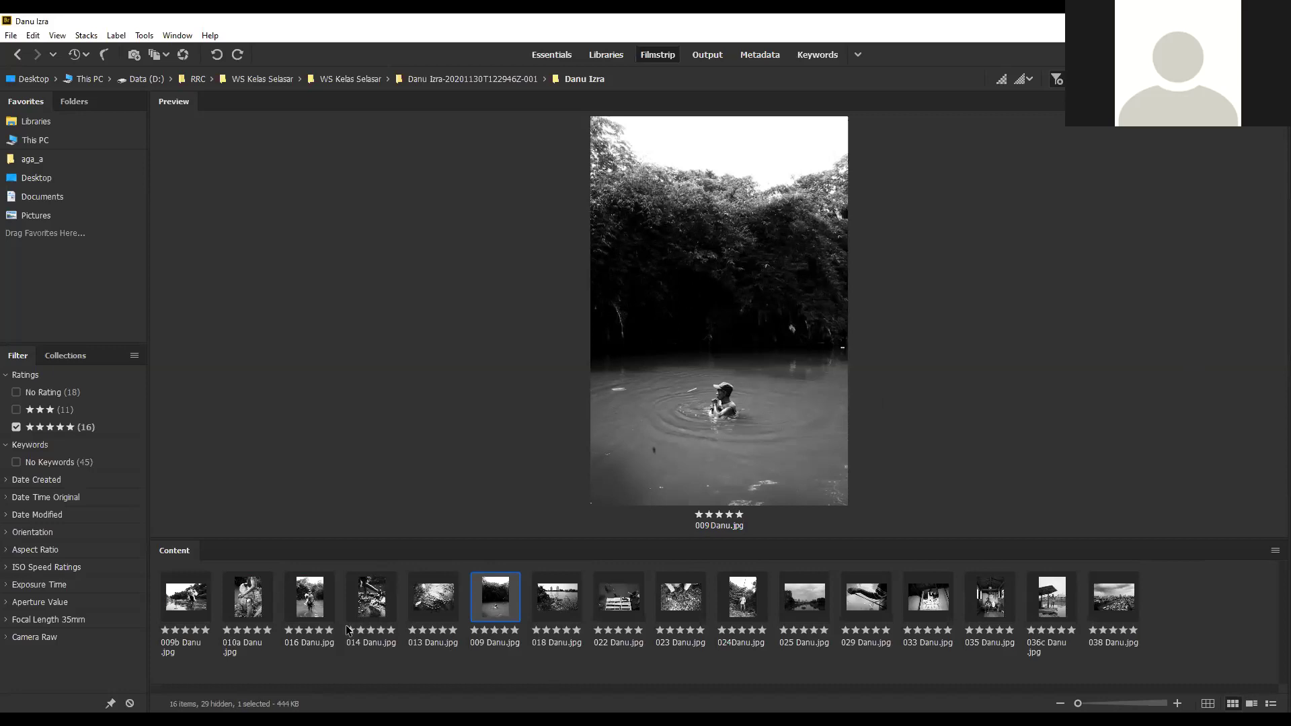
View photos 009b and 009 in turn, and preview the first six photos from 009b through 009 together.
click(186, 609)
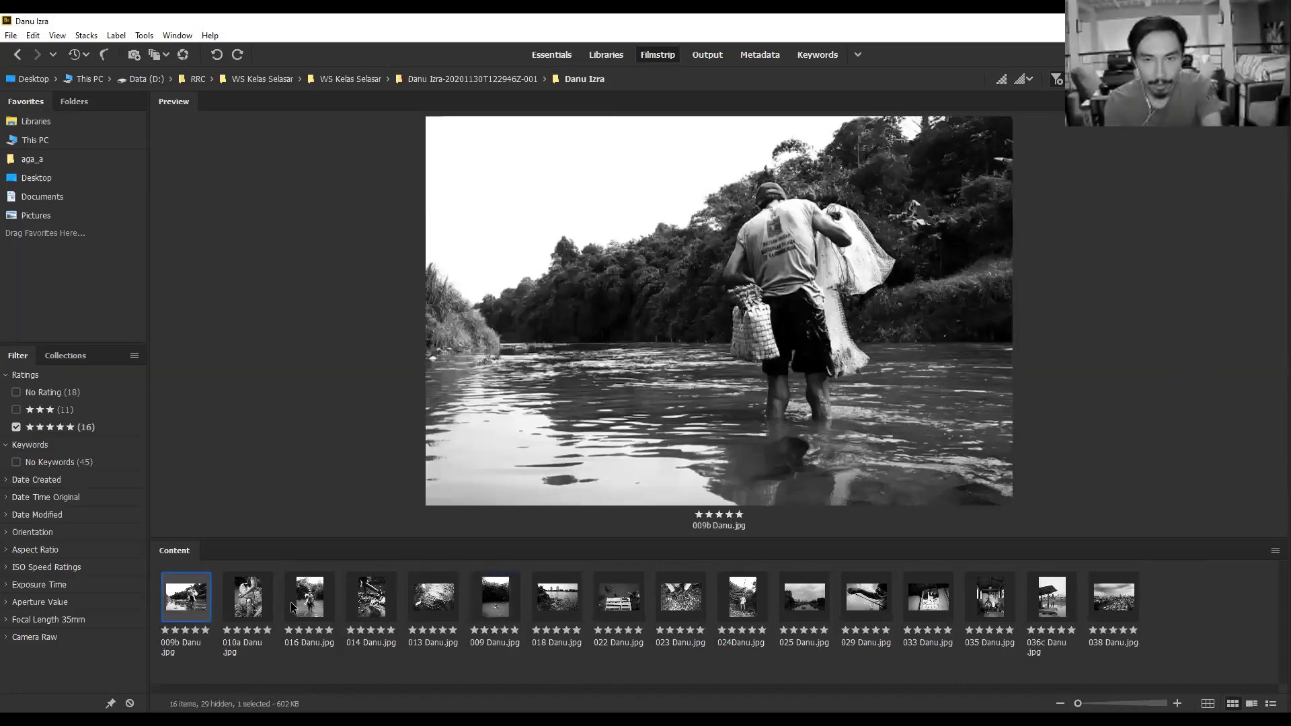
click(496, 599)
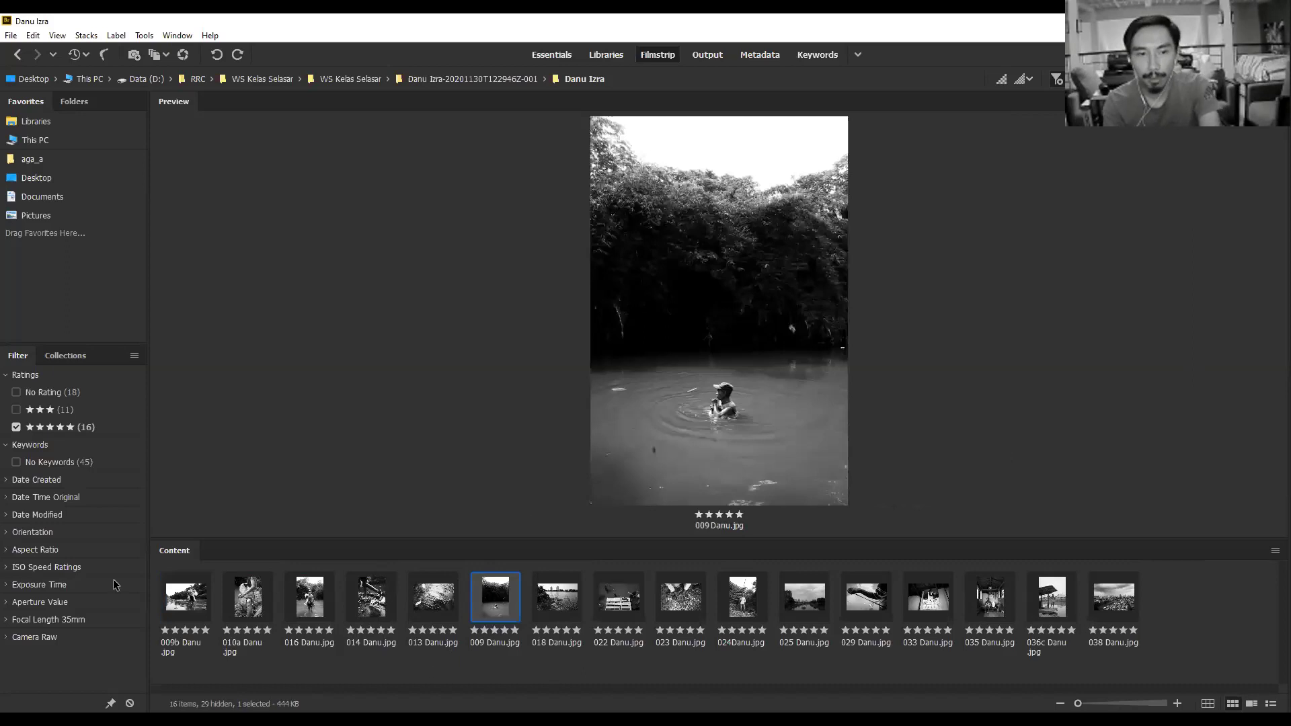
click(195, 601)
shift+click(488, 604)
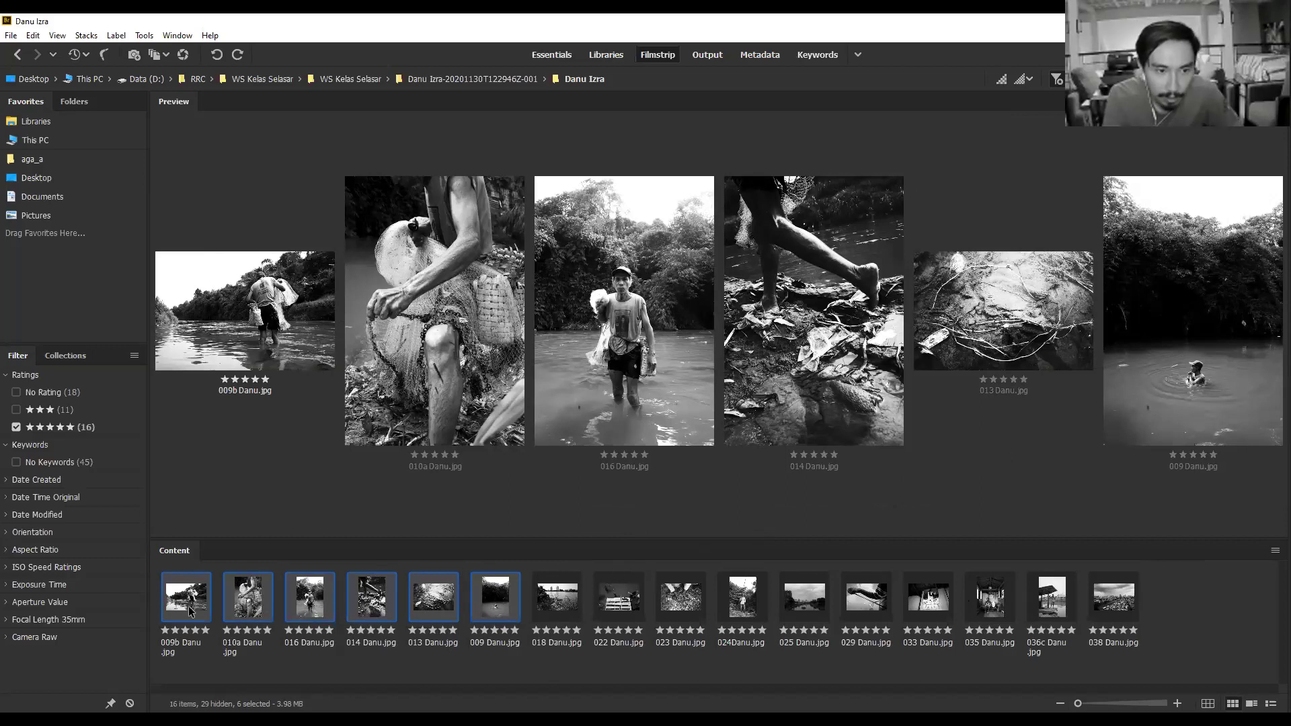
Review the opening photos from 009b through 009 in order, comparing 014 and 013 side by side.
key(Right)
key(Home)
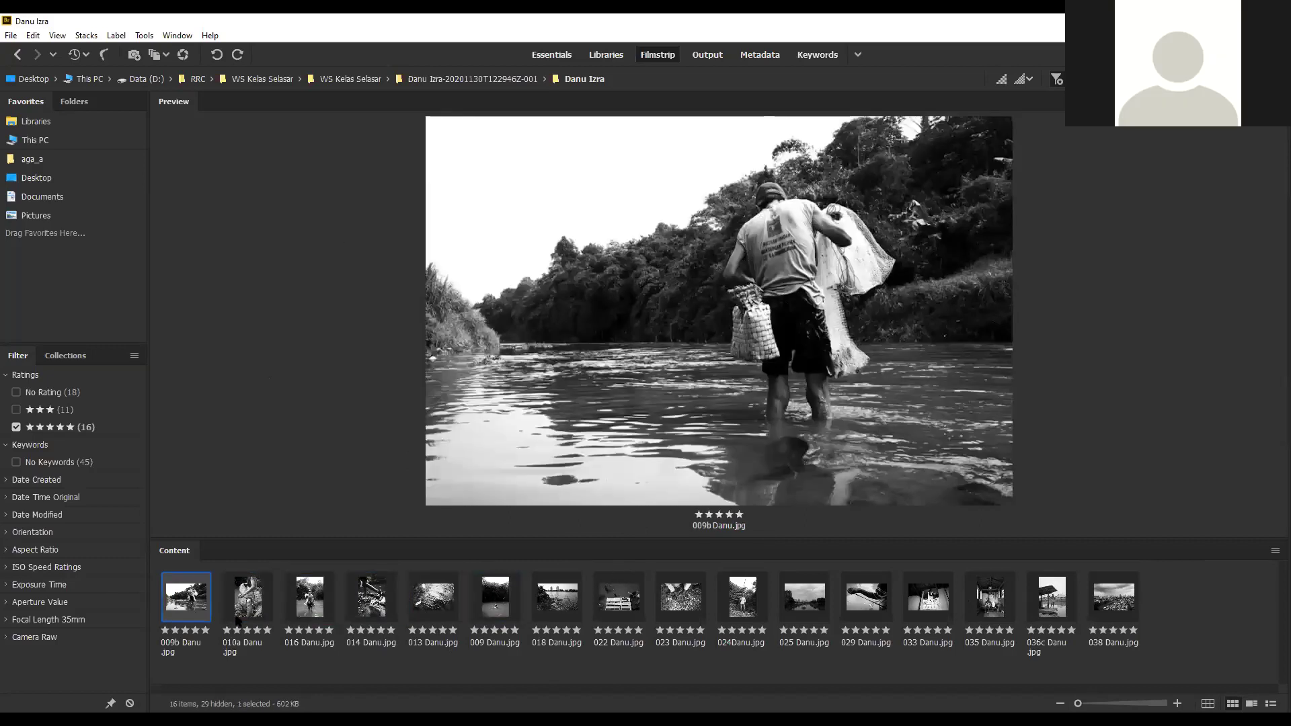
key(Right)
key(Right)
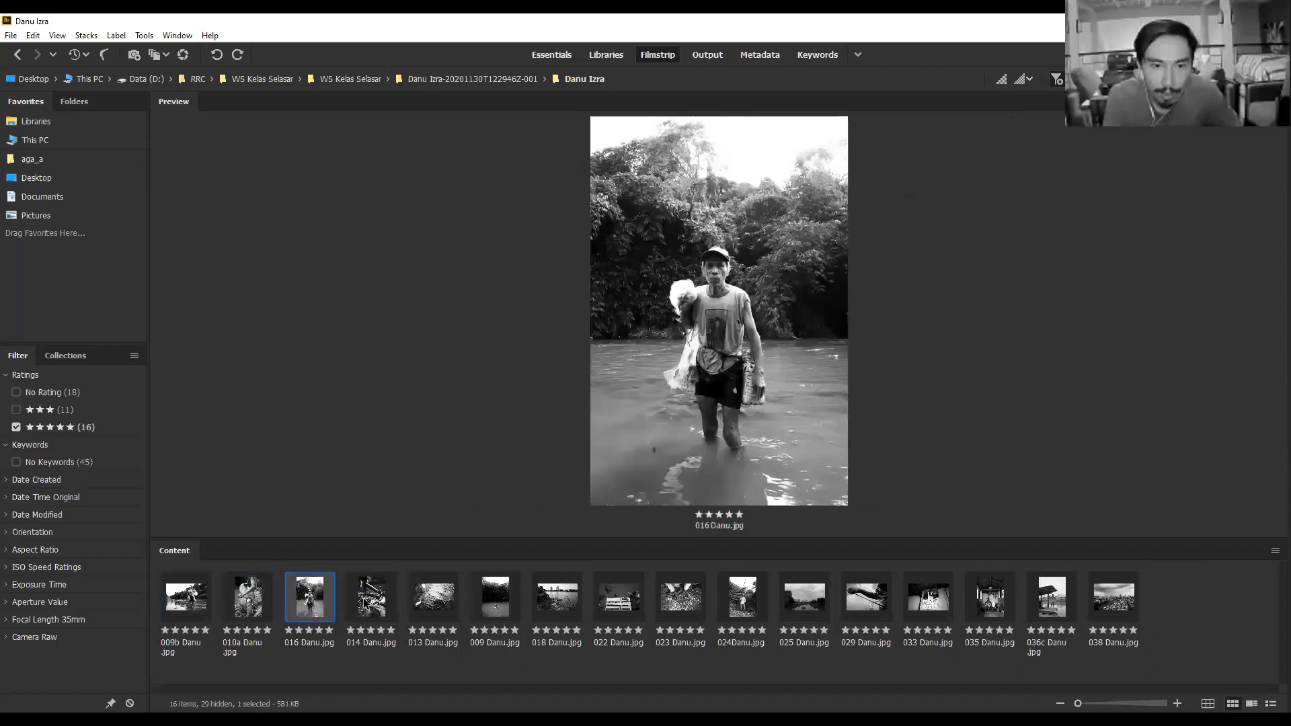
click(369, 592)
key(shift+Right)
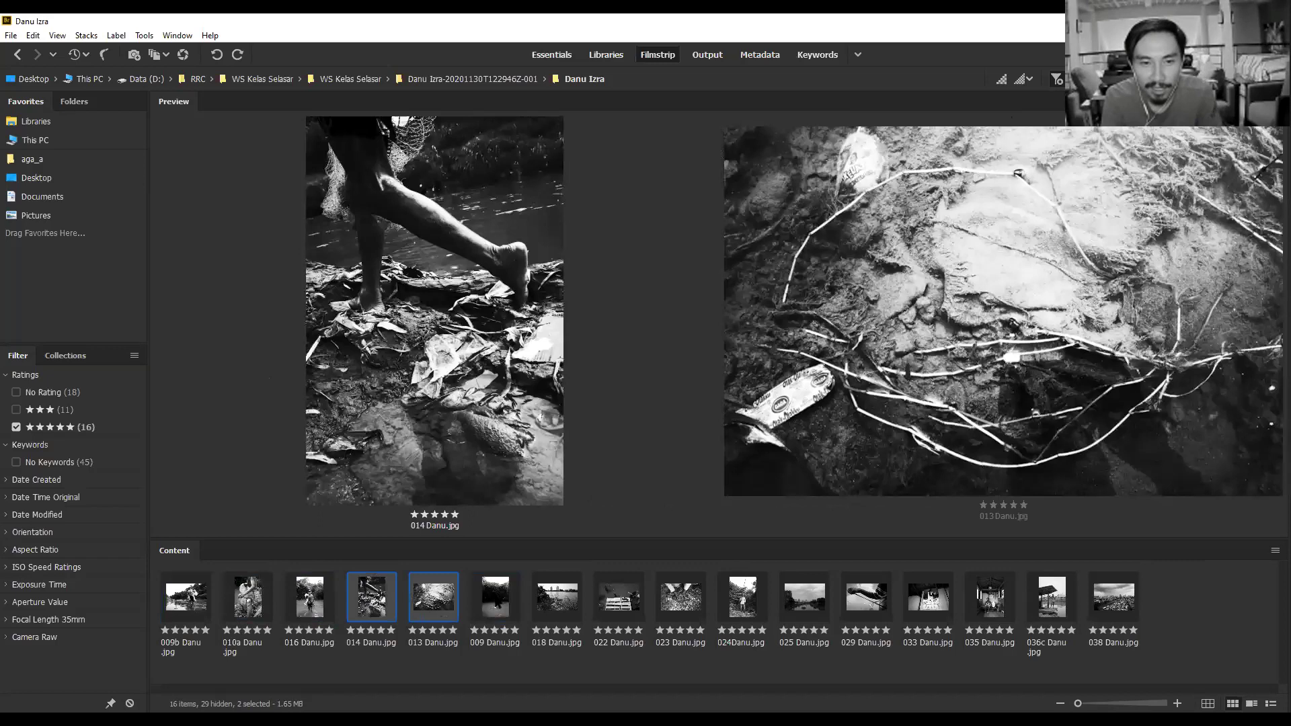
key(Right)
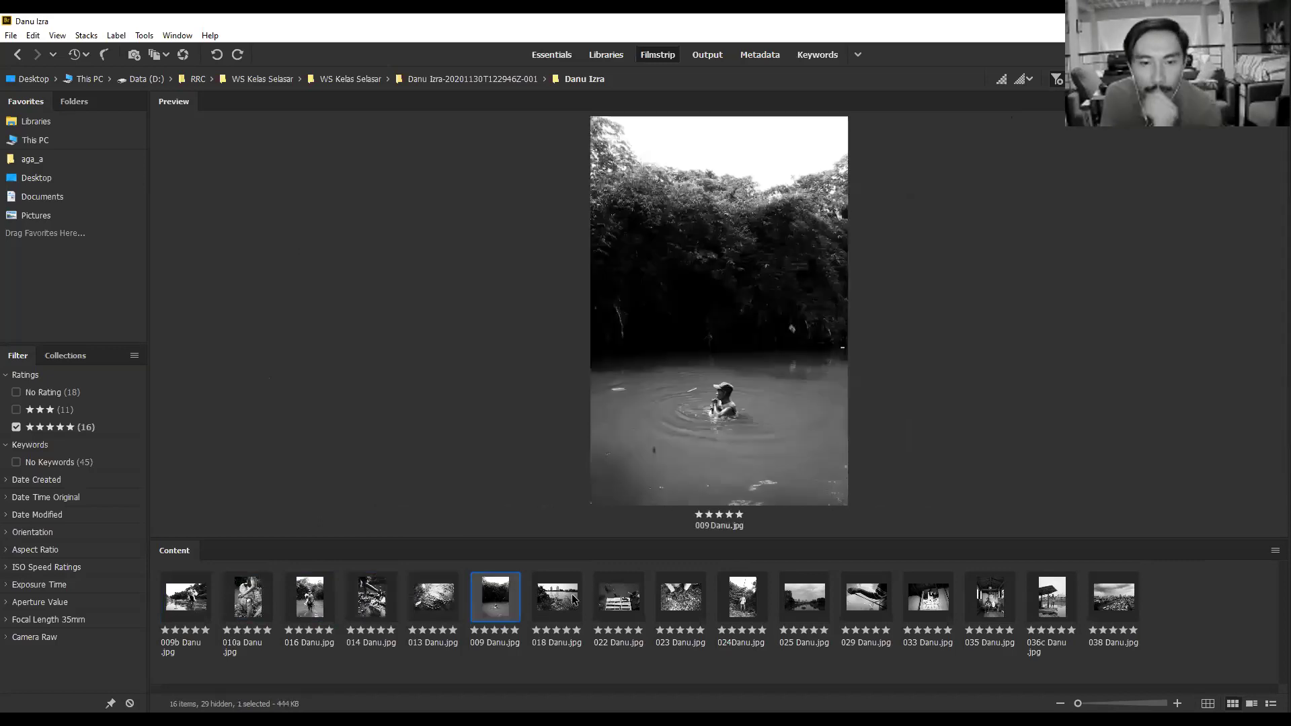
Preview photos 018 through 024 together, and check the transition from 009 to 018.
click(573, 600)
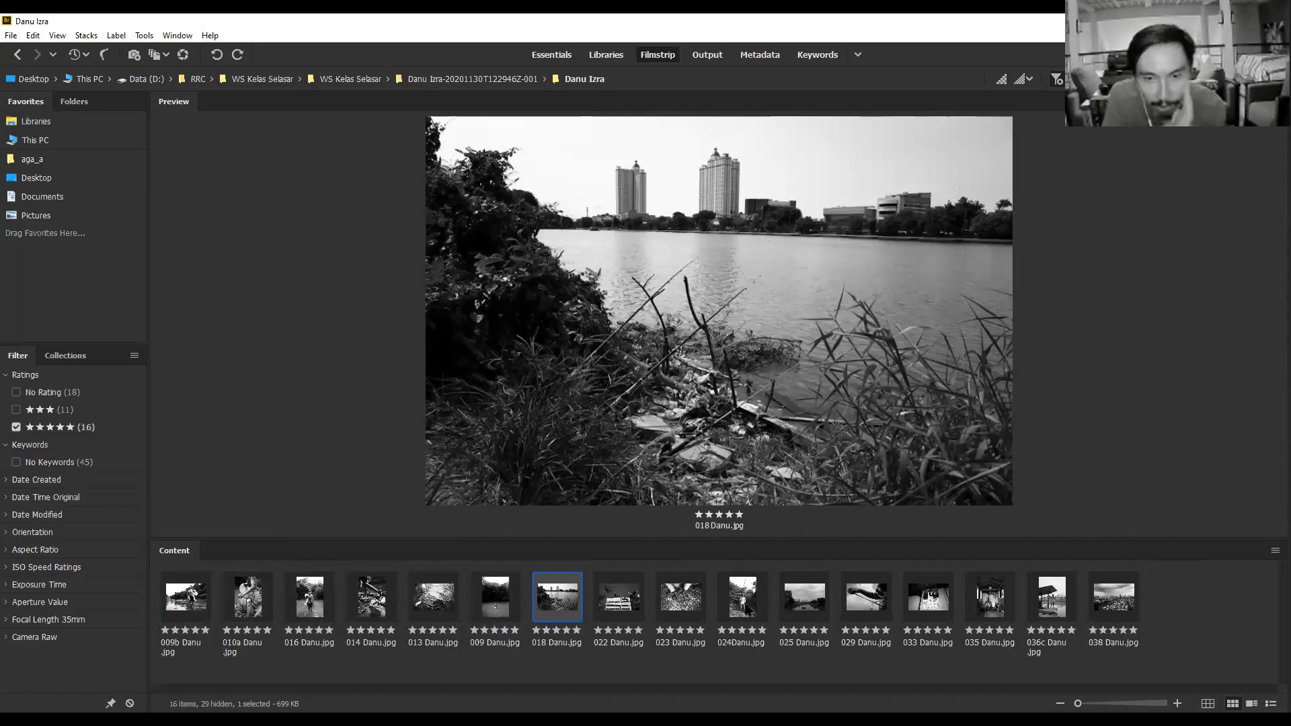
shift+click(737, 605)
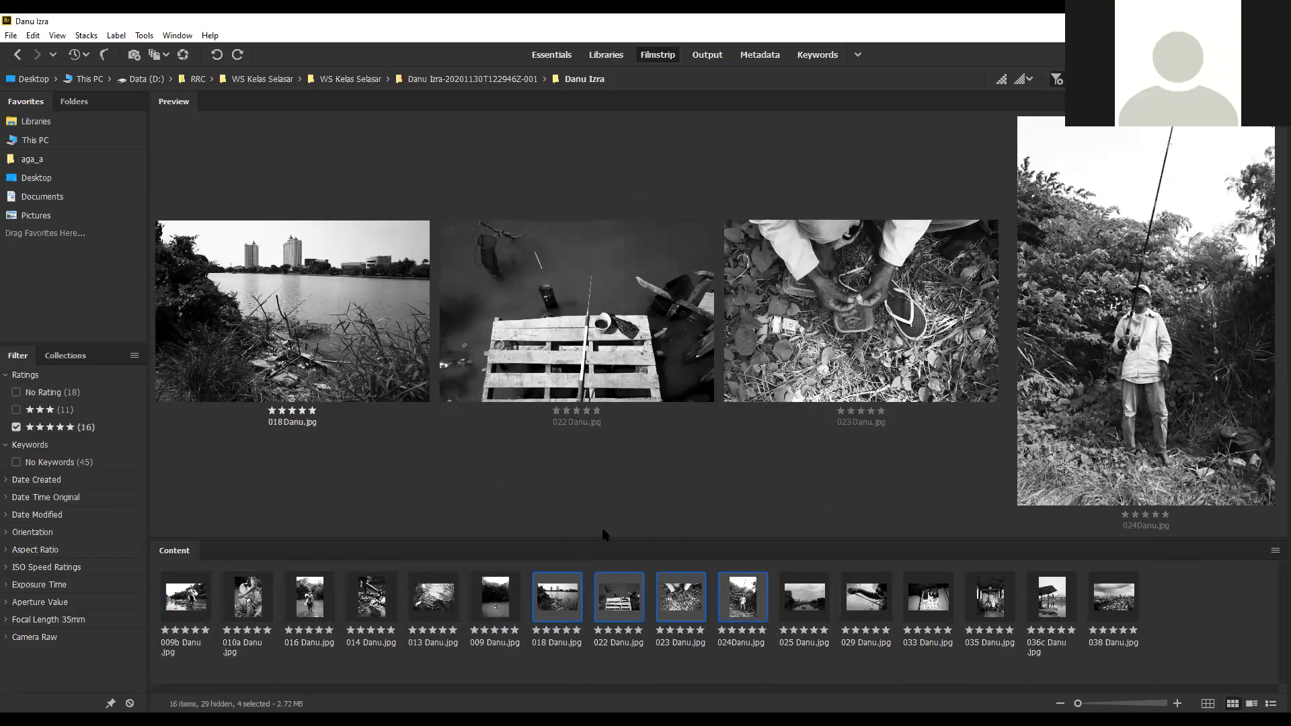
click(497, 596)
click(556, 597)
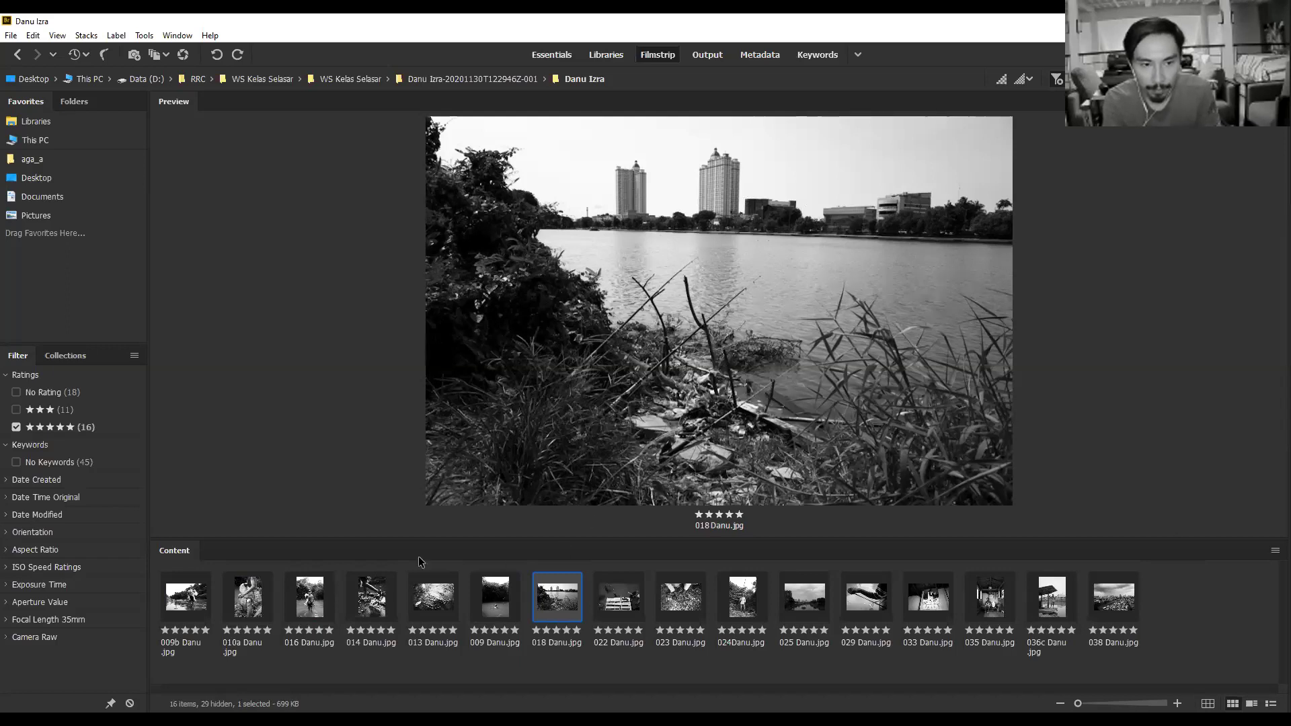
Start from photo 009b and preview the first six photos of the sequence side by side.
click(200, 590)
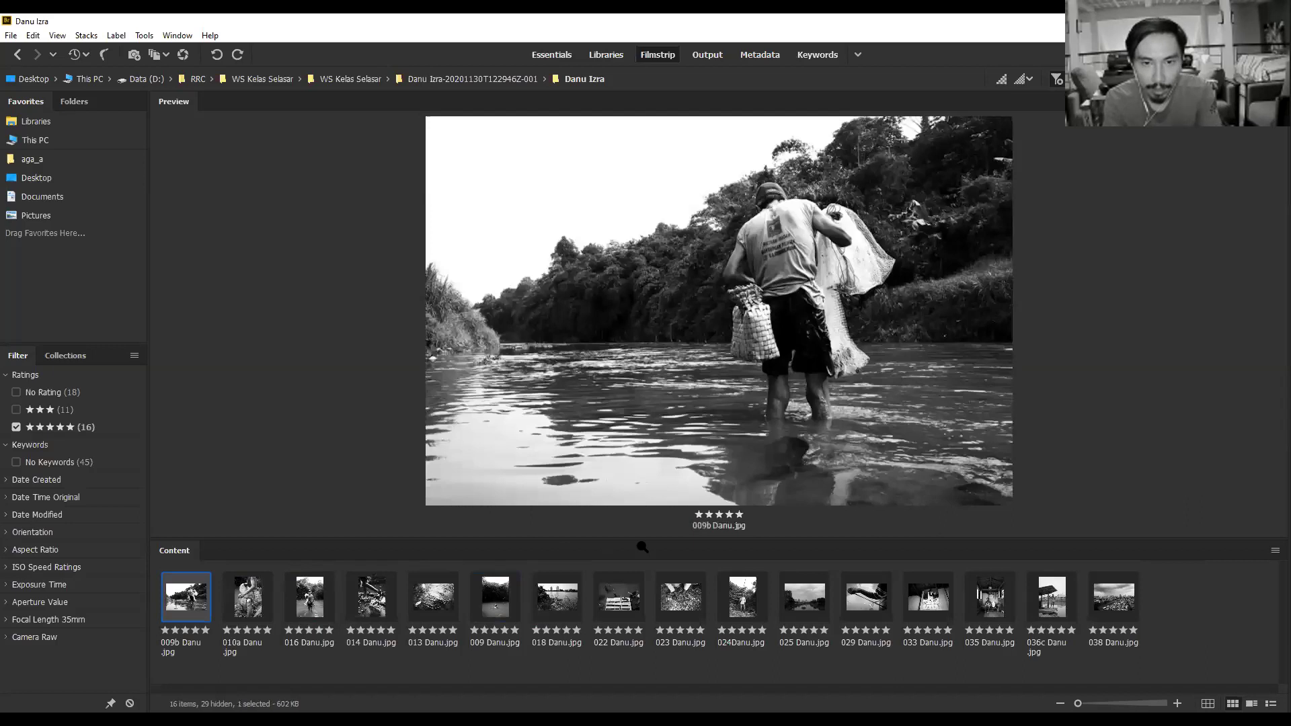
key(shift+Right)
key(shift+Right)
key(shift+Right)
key(shift+Right)
key(shift+Right)
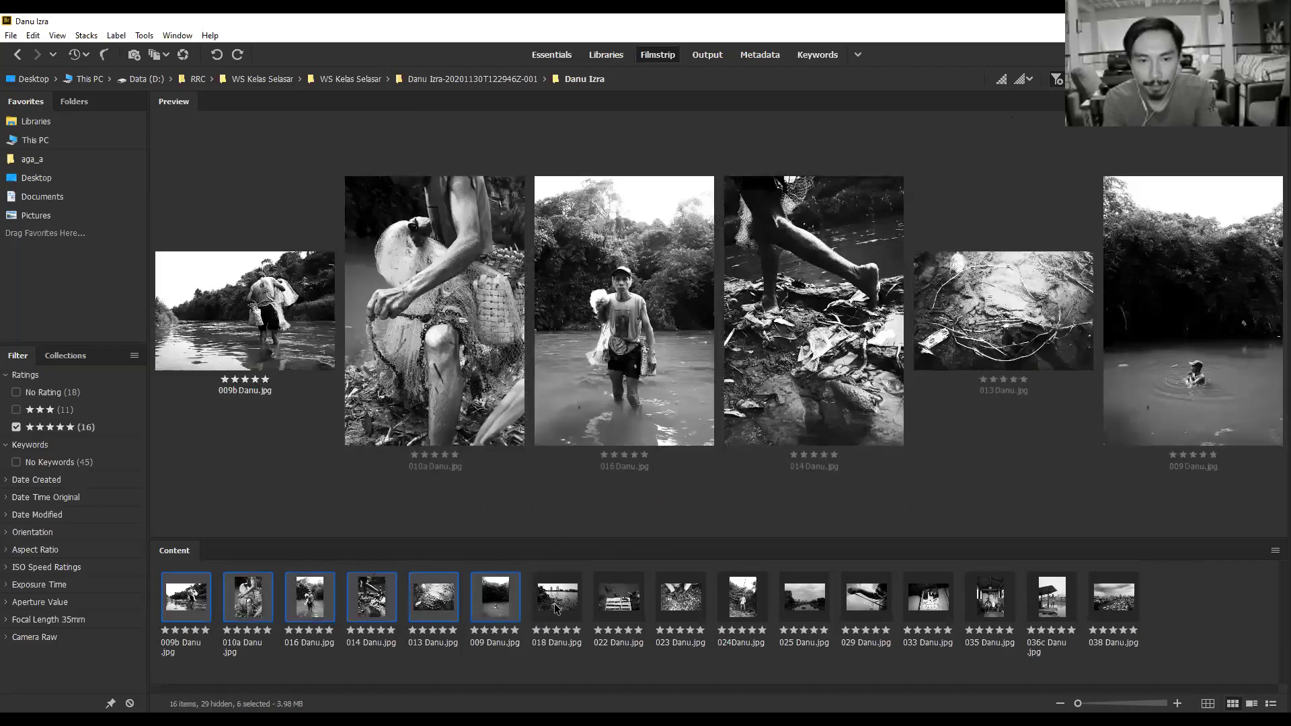
Review photos 018 through 024 in order, comparing 022 and 023 side by side.
key(Right)
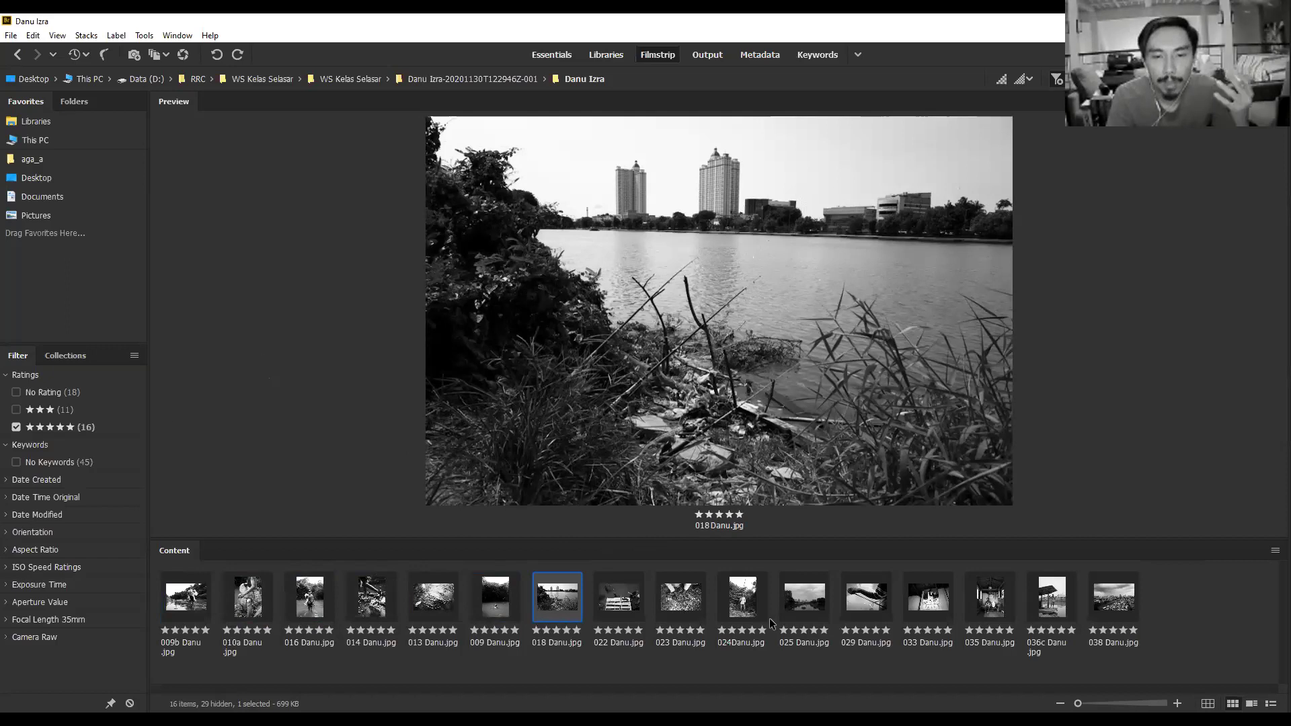
click(619, 612)
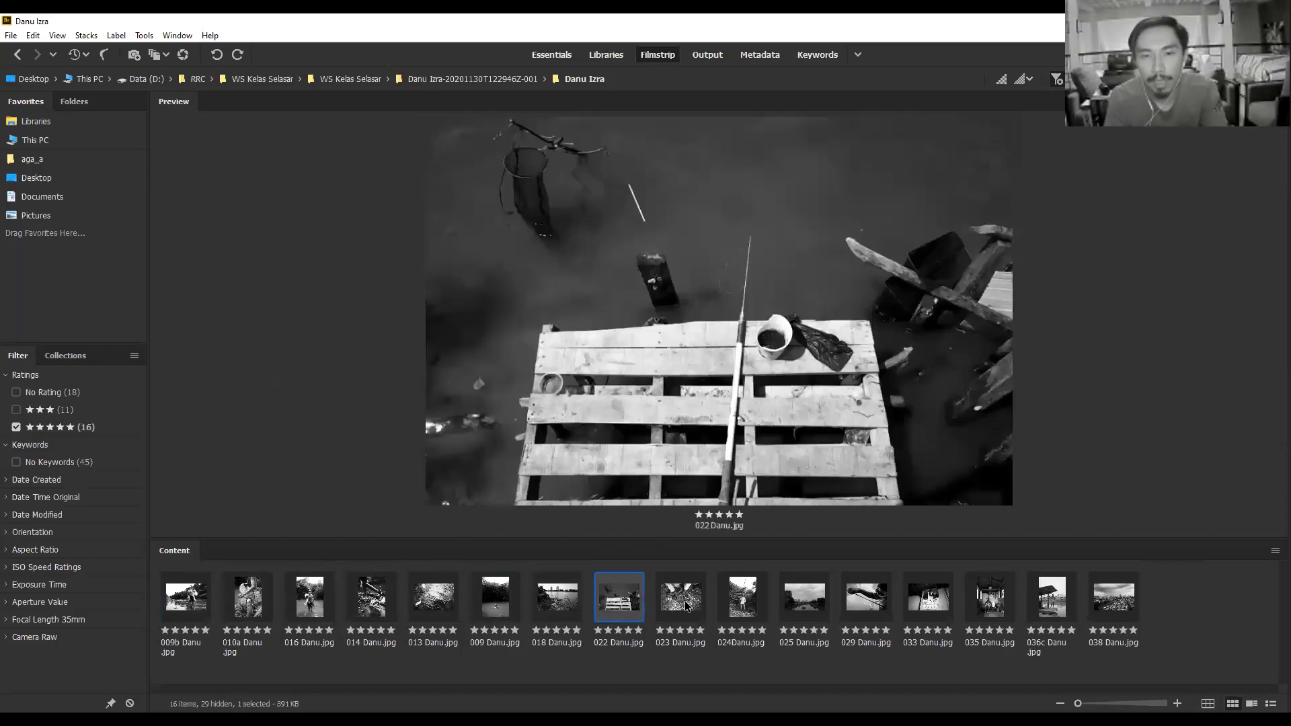
ctrl+click(686, 606)
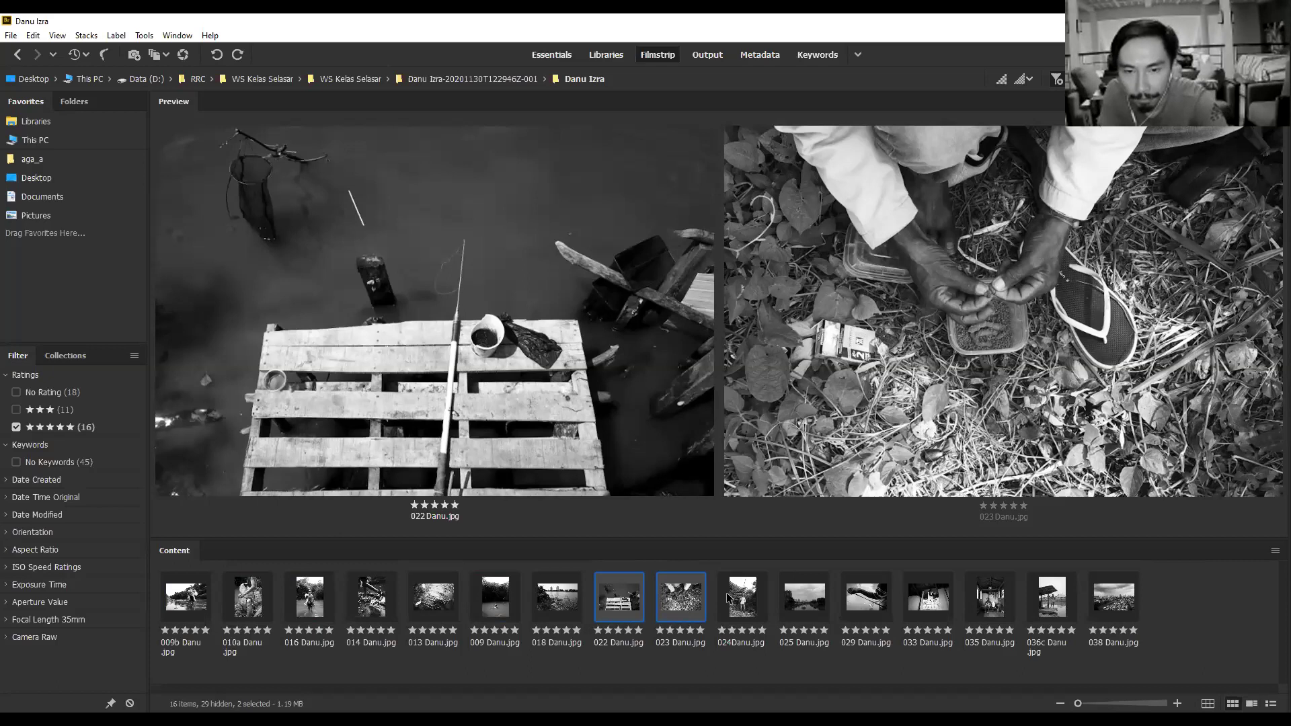
click(754, 597)
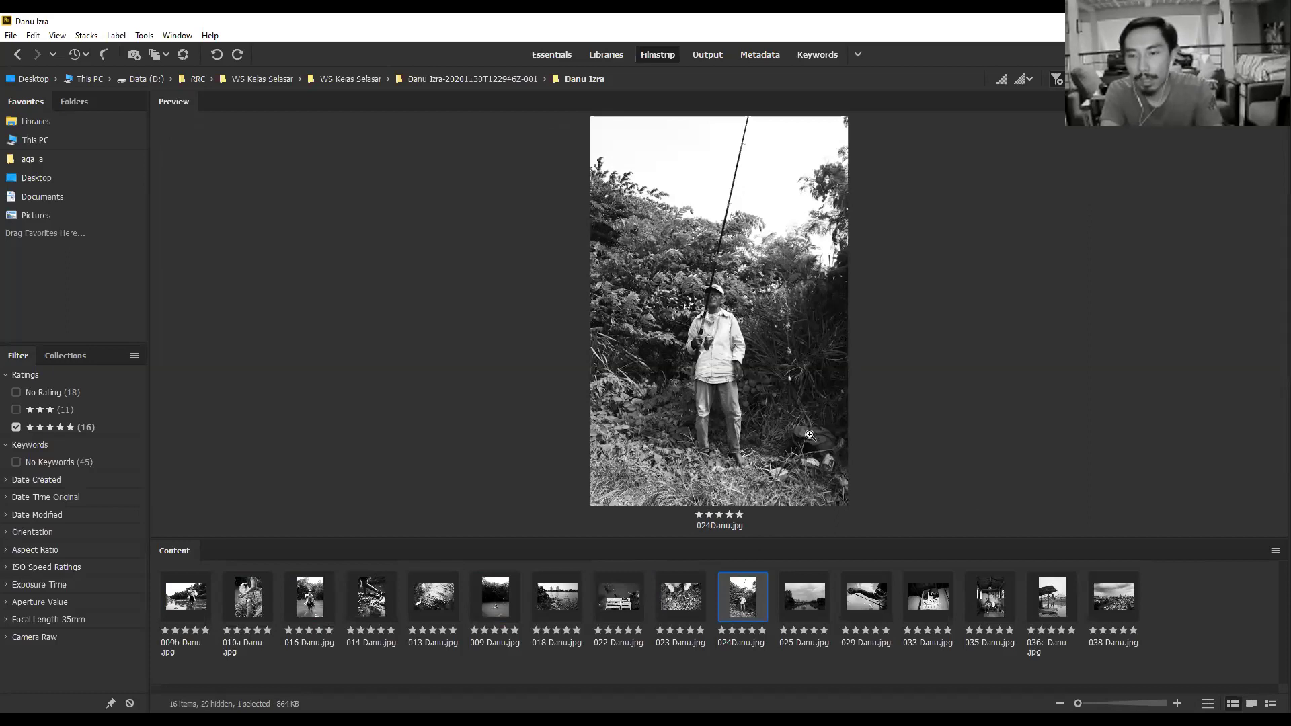
View photo 025, and preview the last six photos from 025 through 038 together.
click(815, 606)
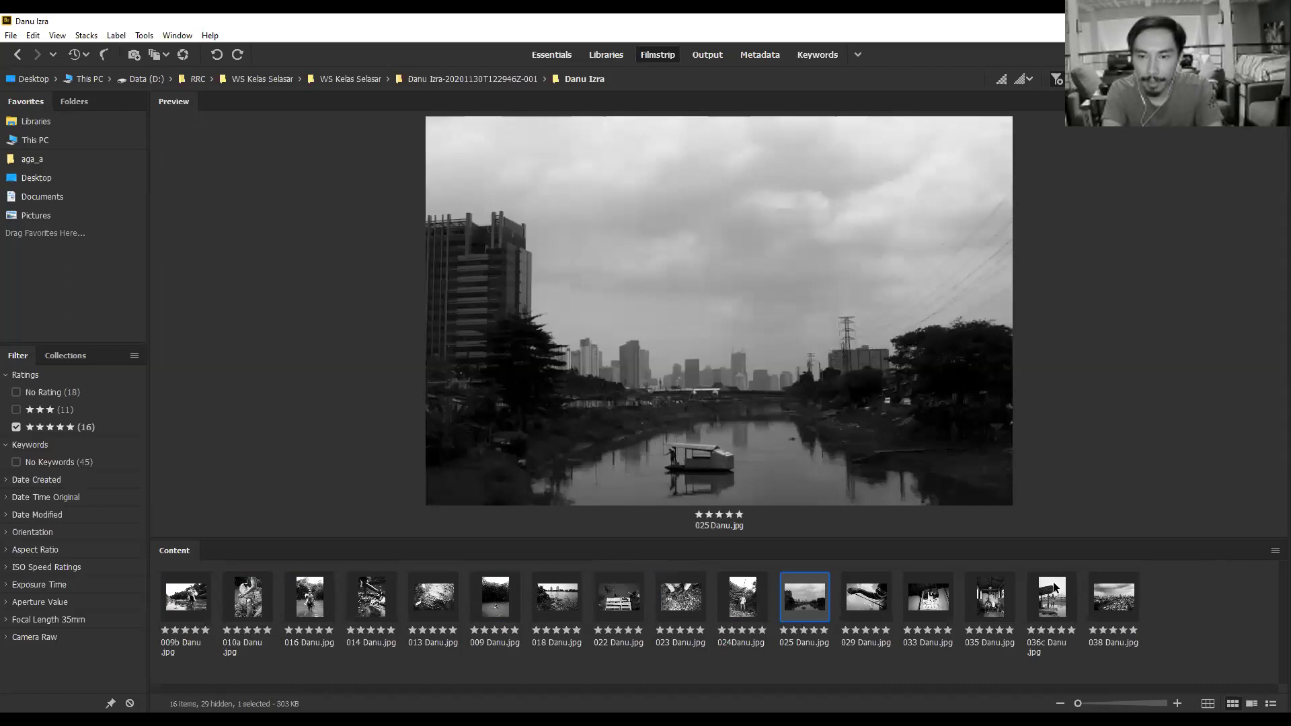
shift+click(1115, 598)
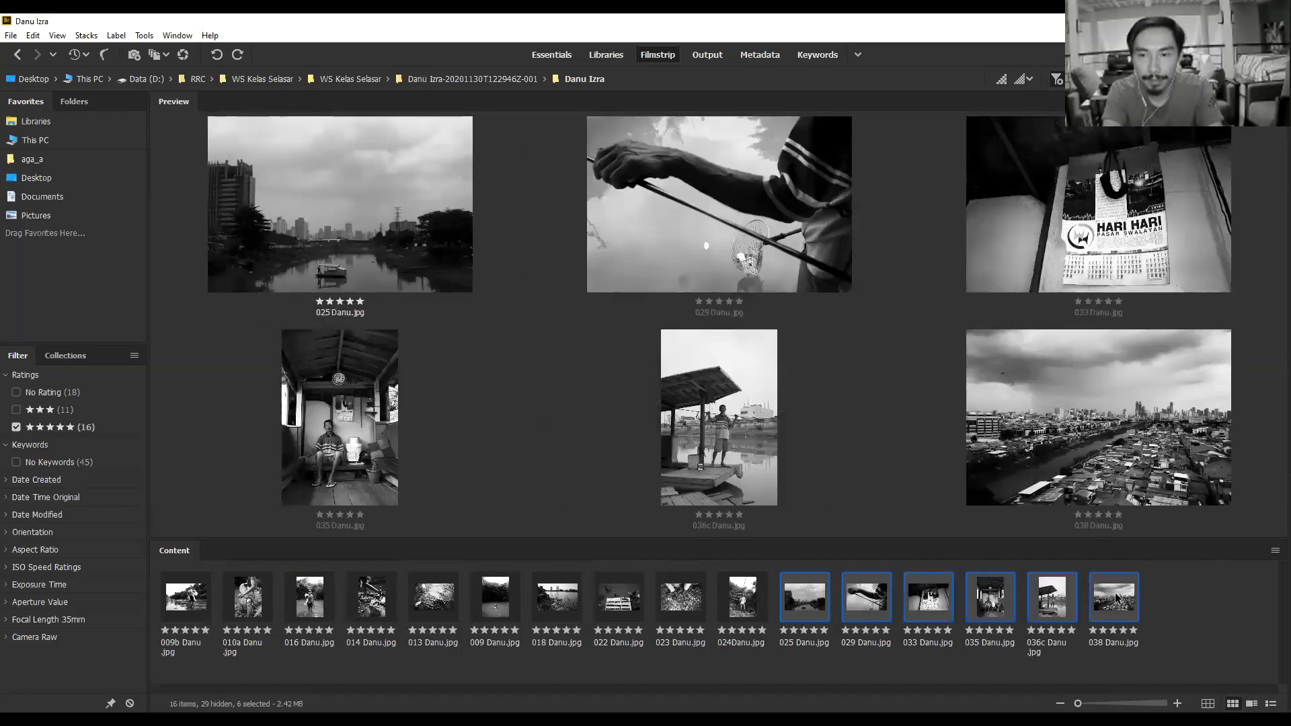
click(1187, 595)
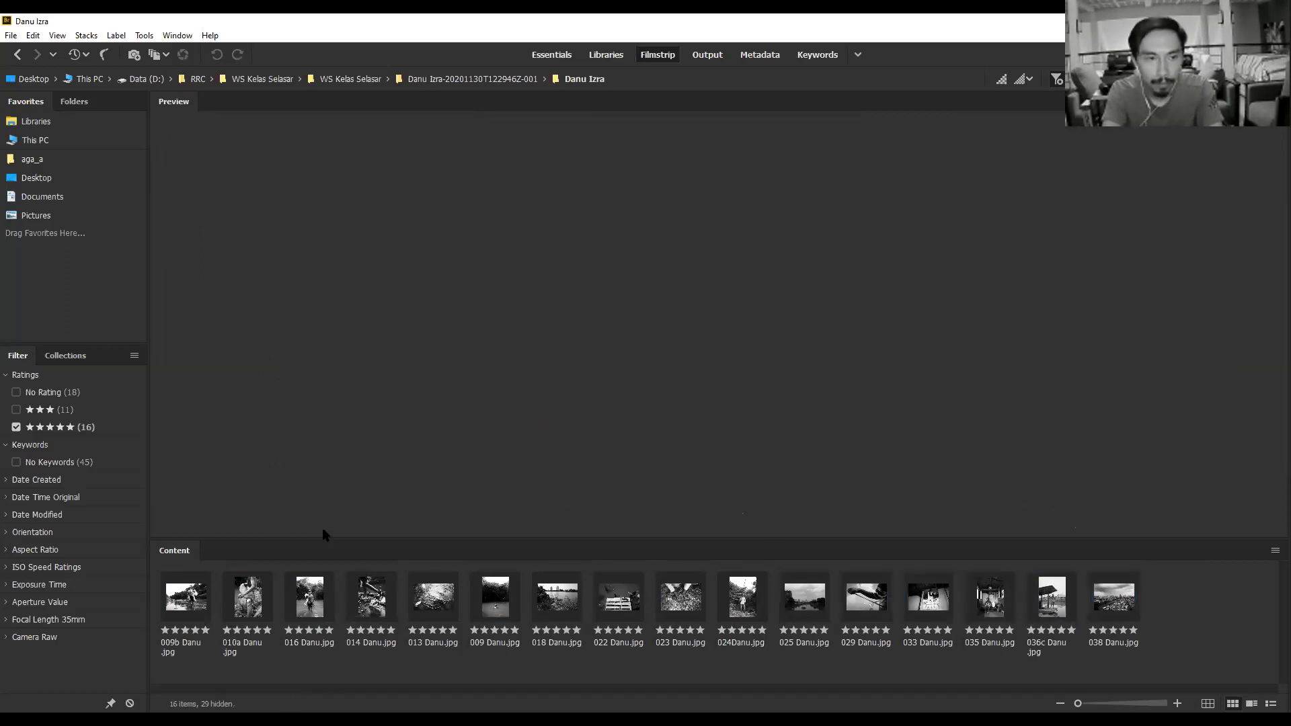
Give photo 026 from the unrated photos a five-star rating, and filter back to five-star photos only.
click(16, 427)
click(15, 395)
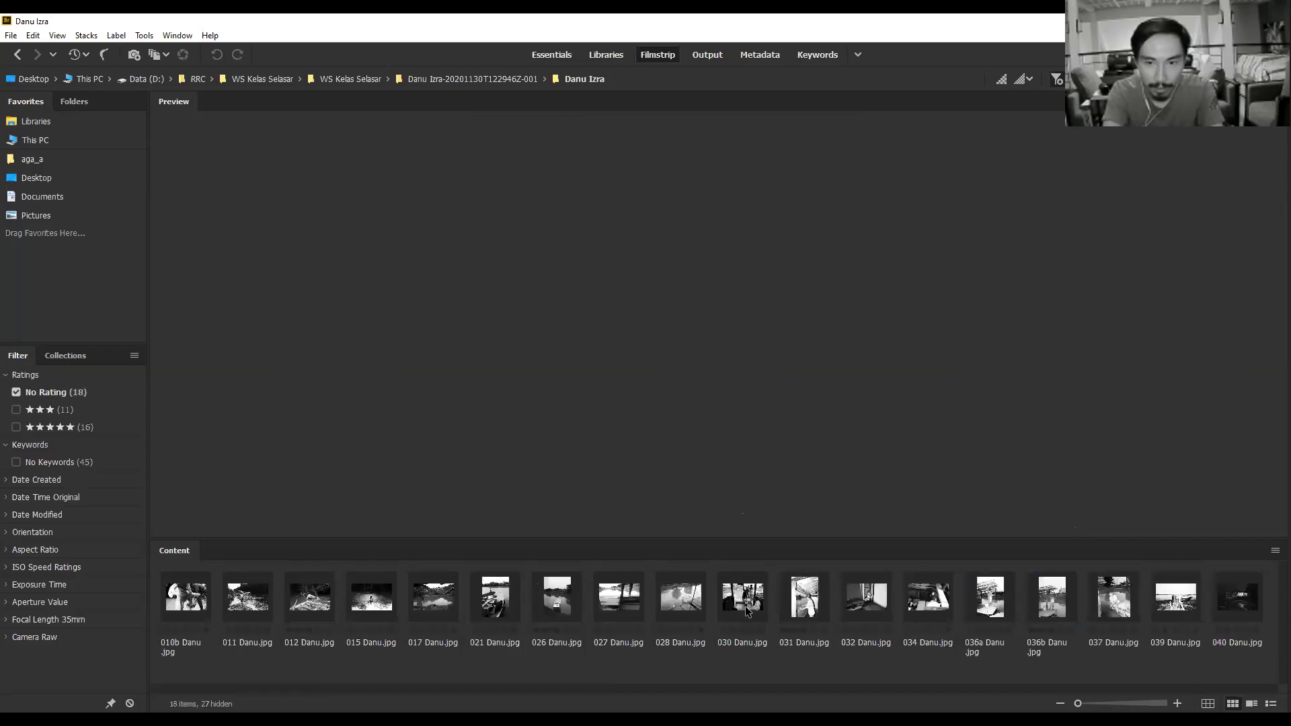
click(549, 592)
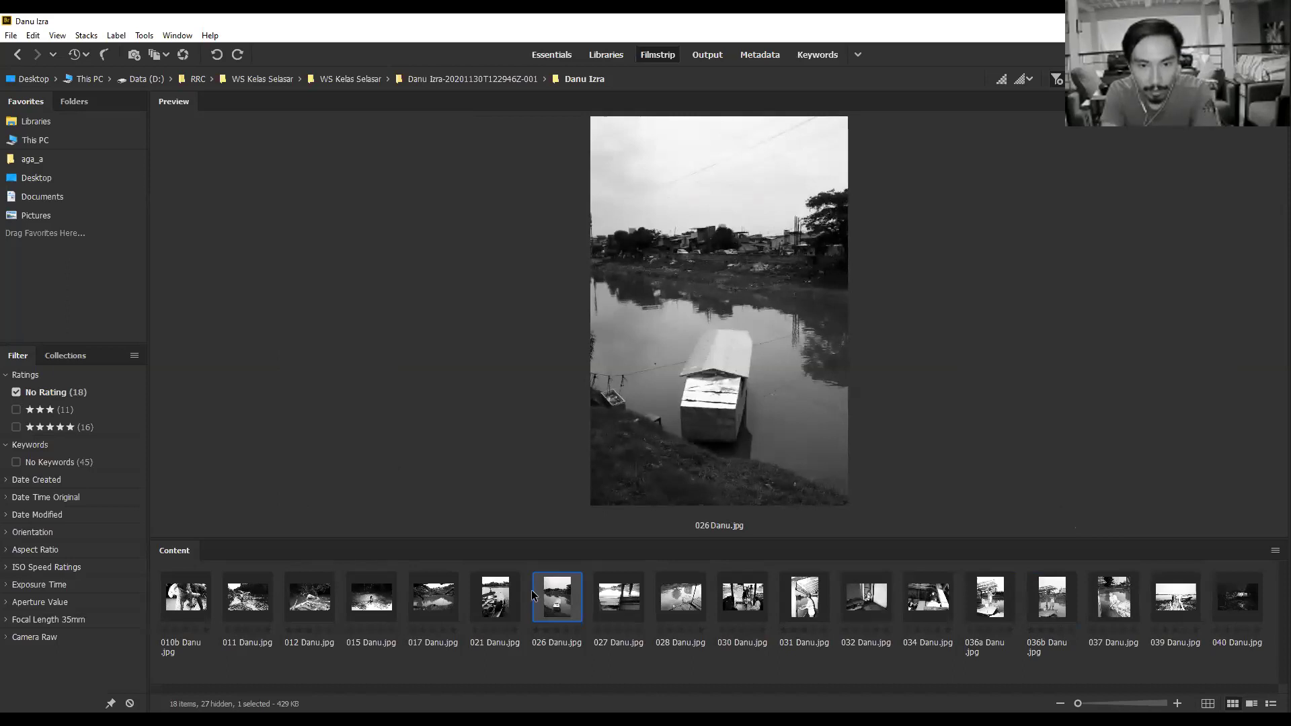
key(ctrl+5)
click(17, 427)
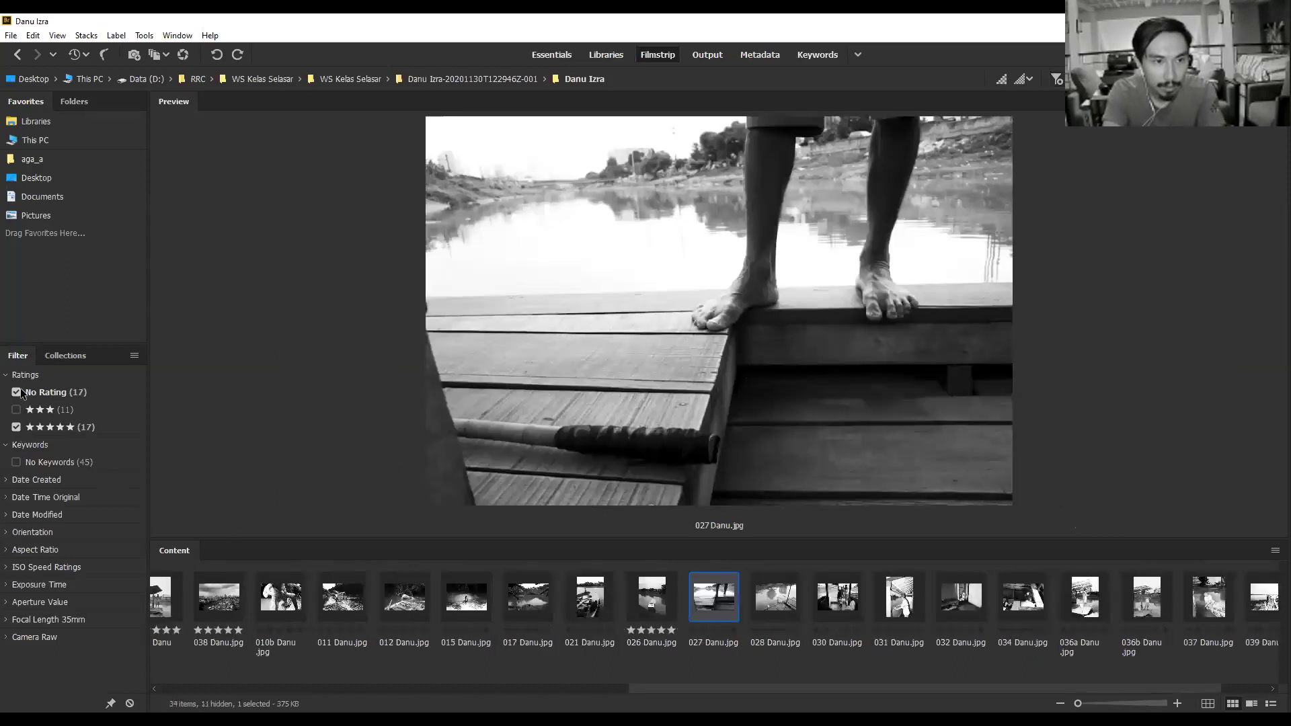
click(16, 392)
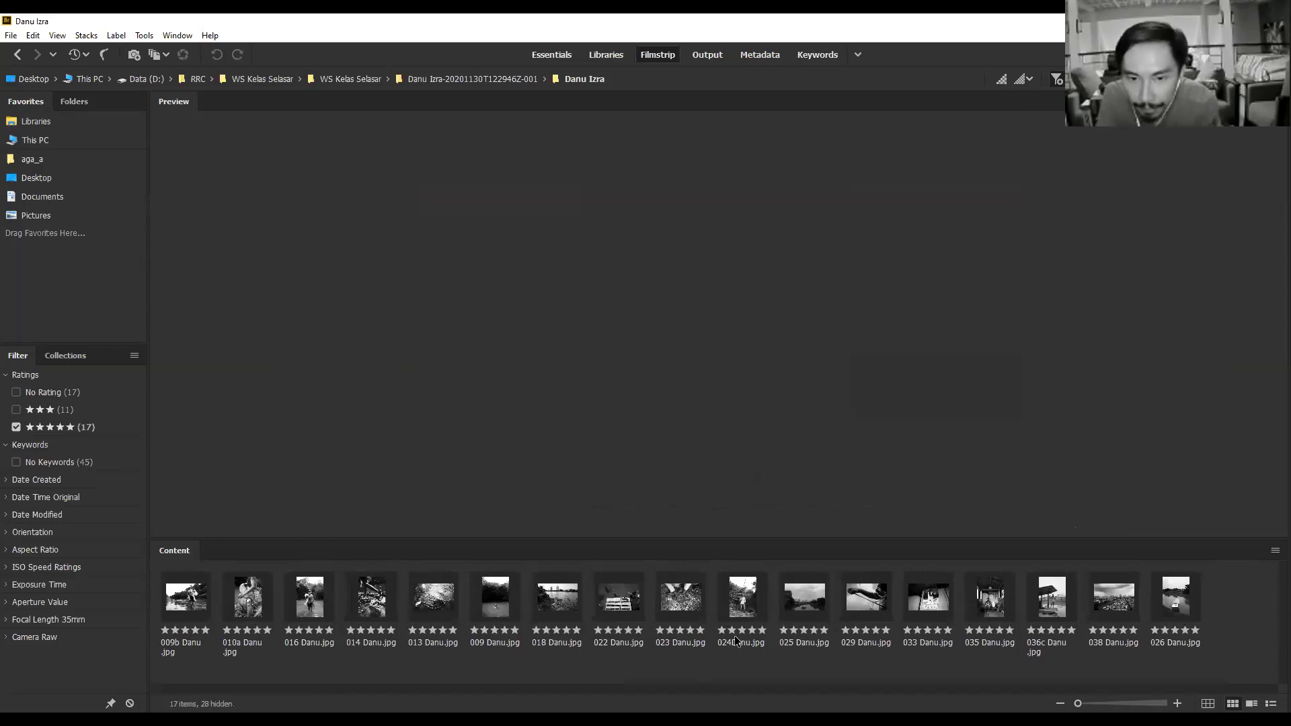
Compare photos 036c and 026 side by side, and move 026 to directly after 036c.
click(794, 594)
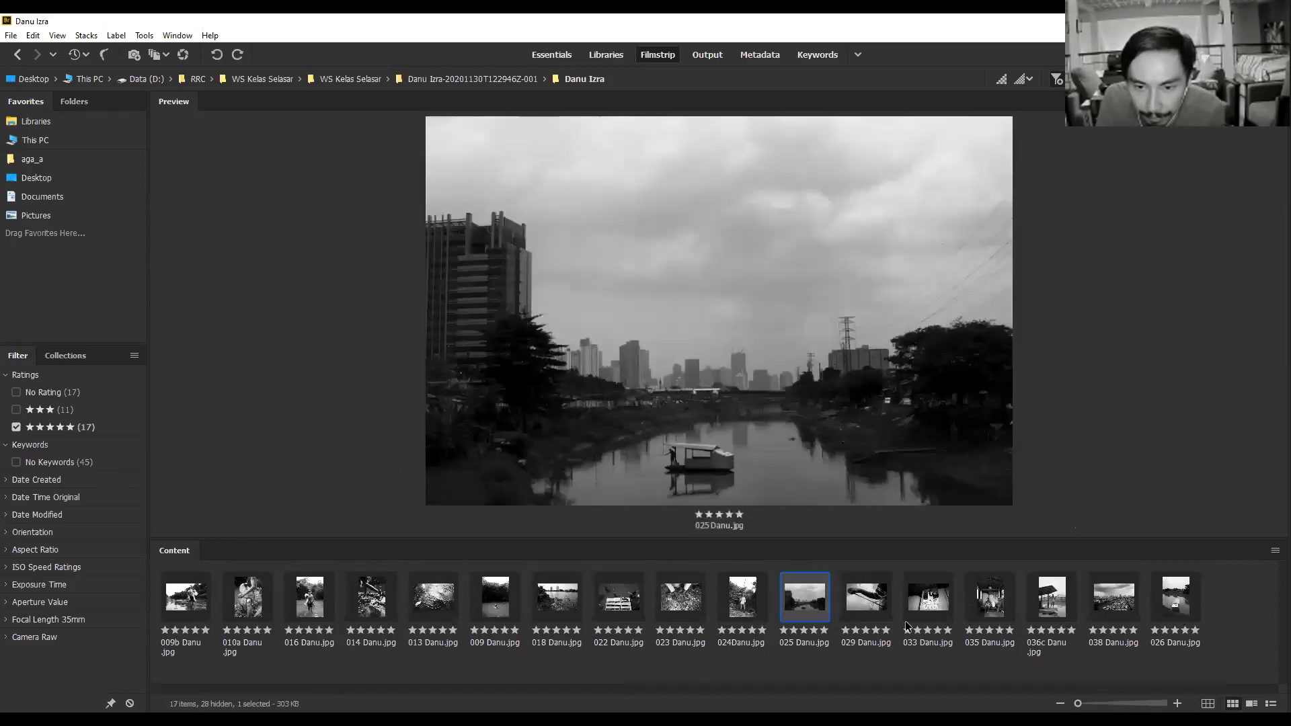
click(1050, 609)
ctrl+click(1184, 607)
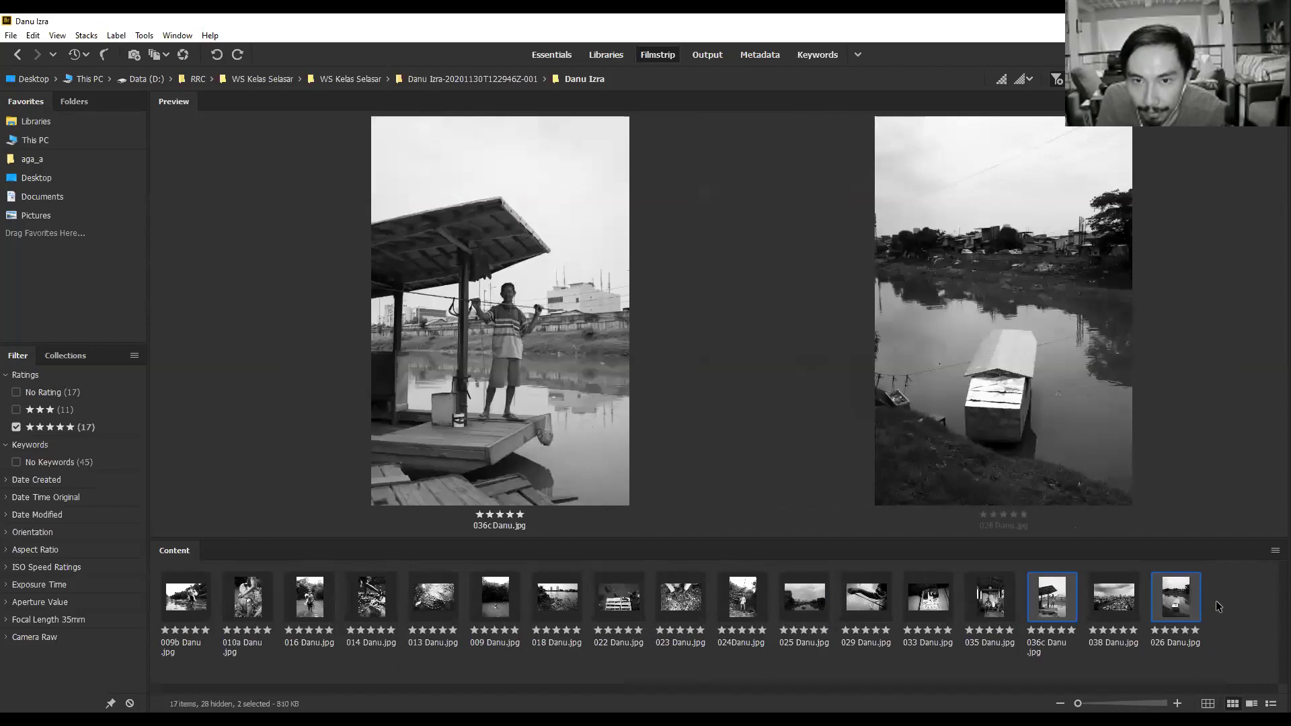
key(ctrl+shift+a)
drag(1184, 607, 1076, 609)
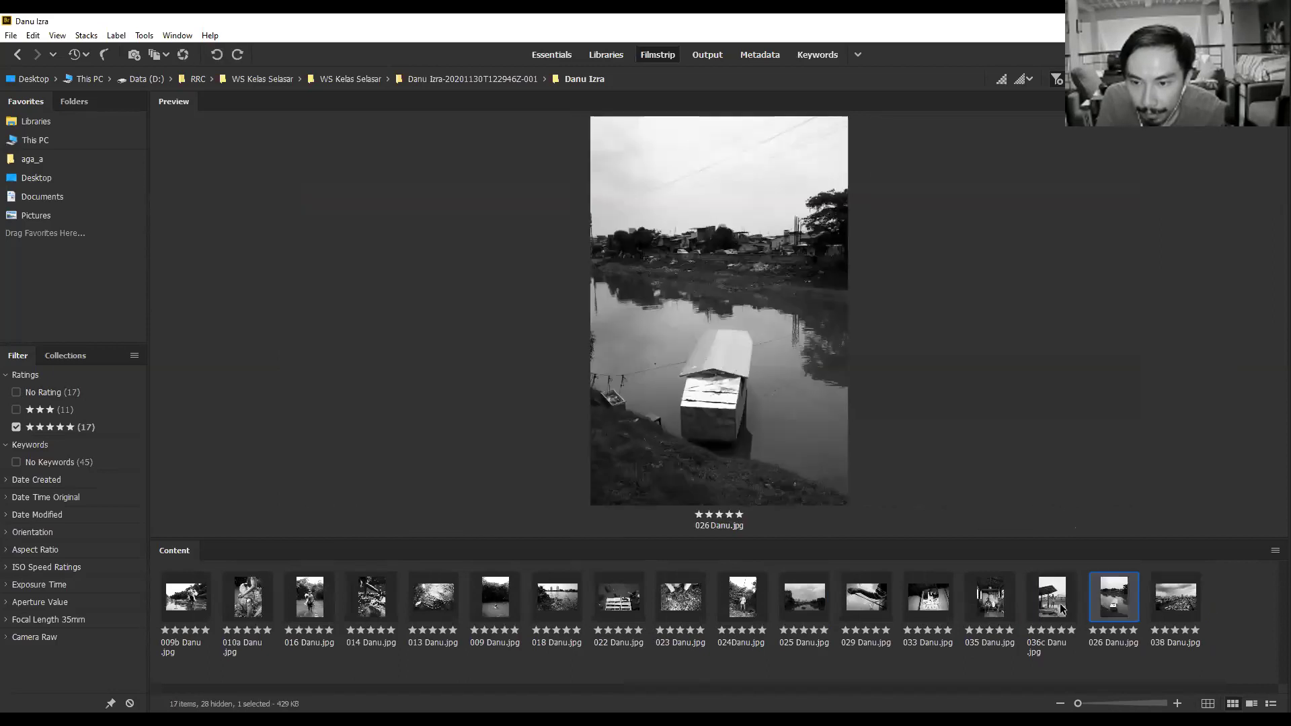
Compare photo 025 side by side with 026, 036c and 038 in turn.
click(811, 610)
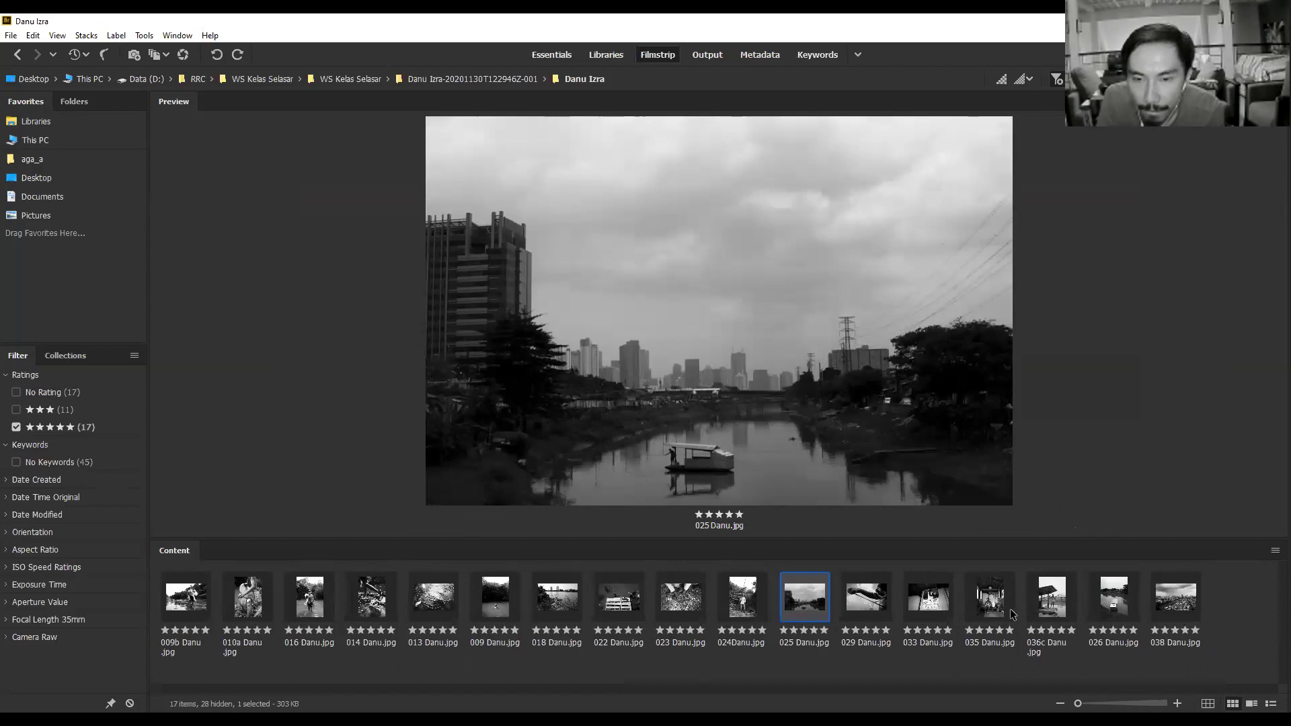
ctrl+click(1115, 592)
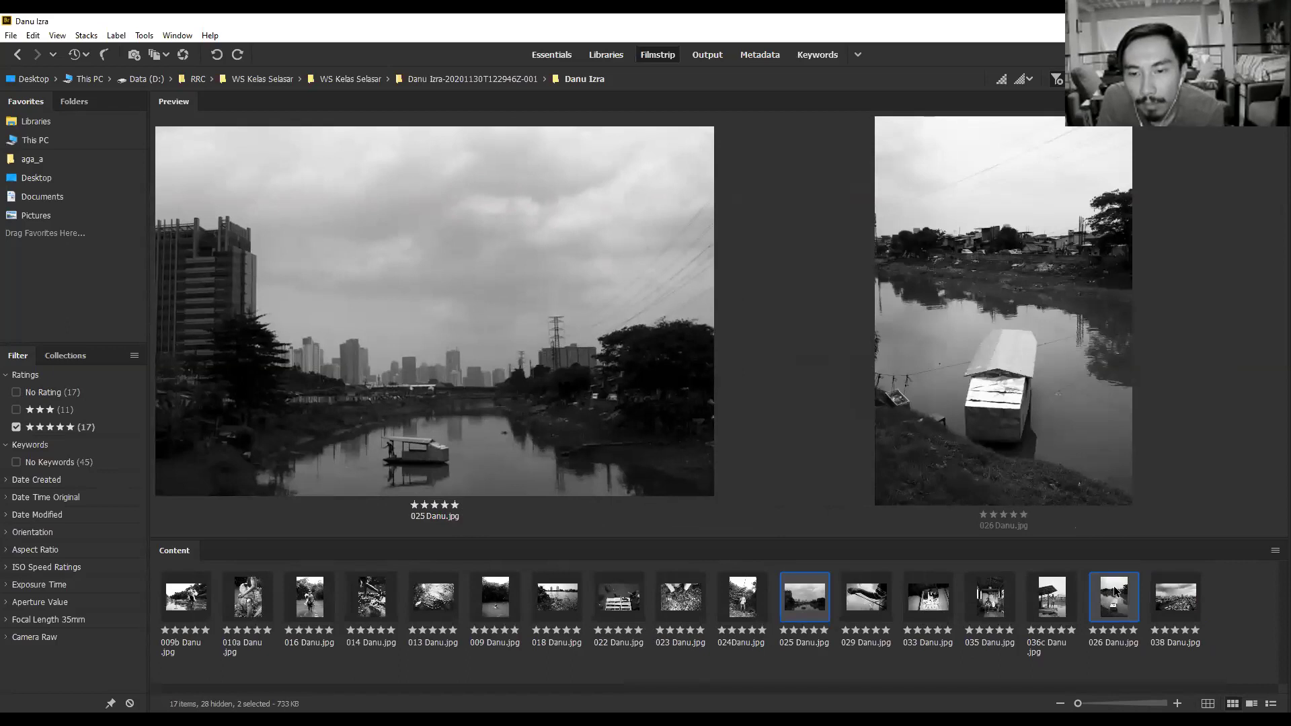
ctrl+click(1114, 591)
ctrl+click(1044, 600)
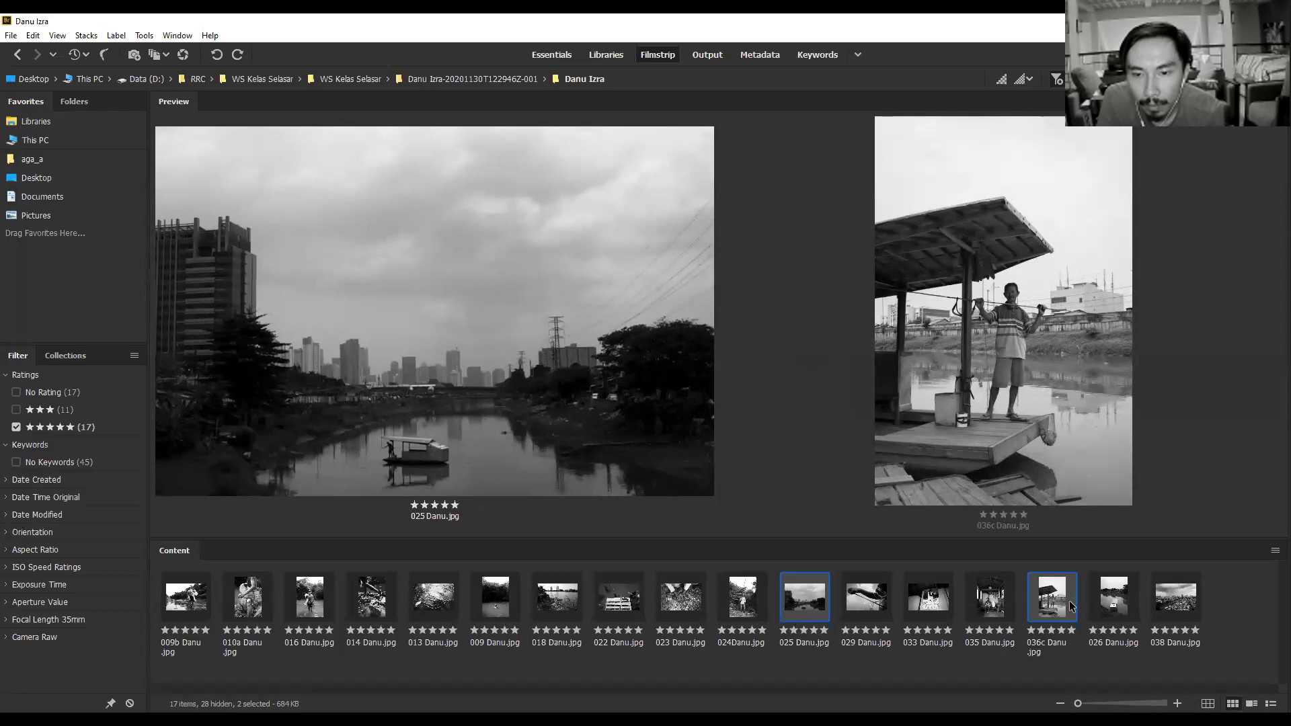
ctrl+click(1056, 605)
ctrl+click(1187, 605)
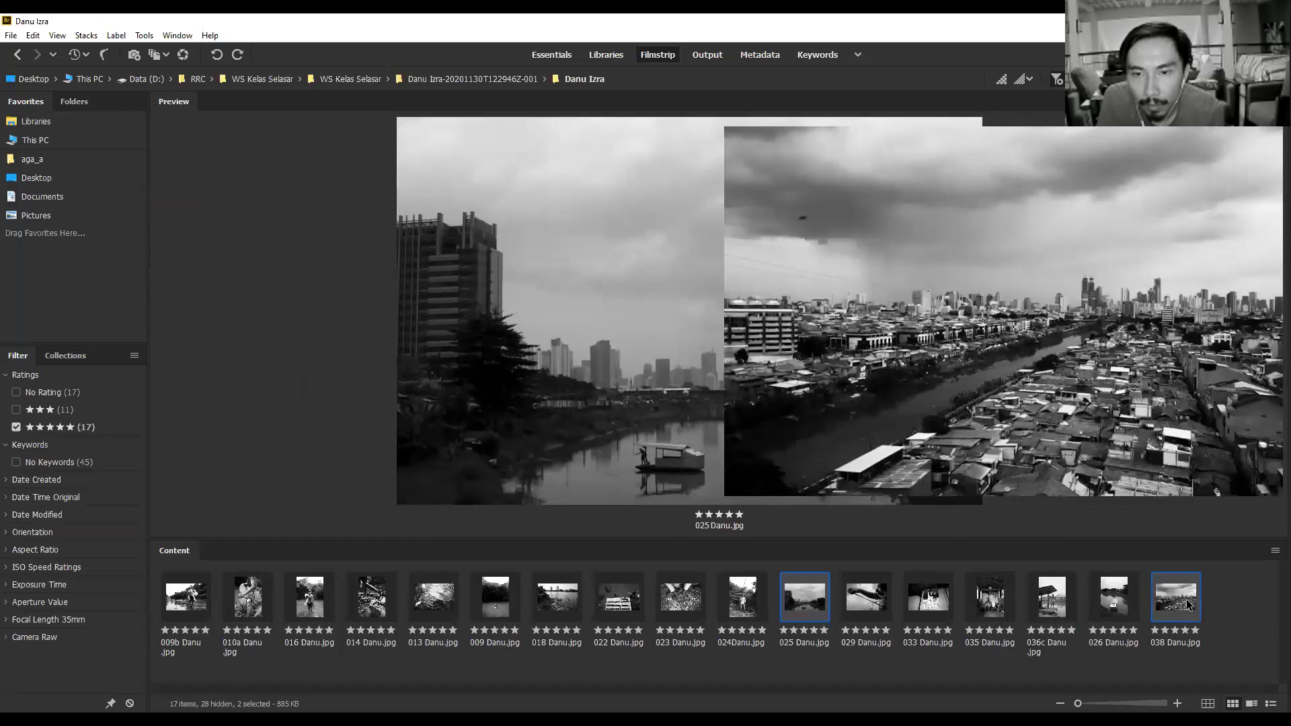
ctrl+click(1187, 605)
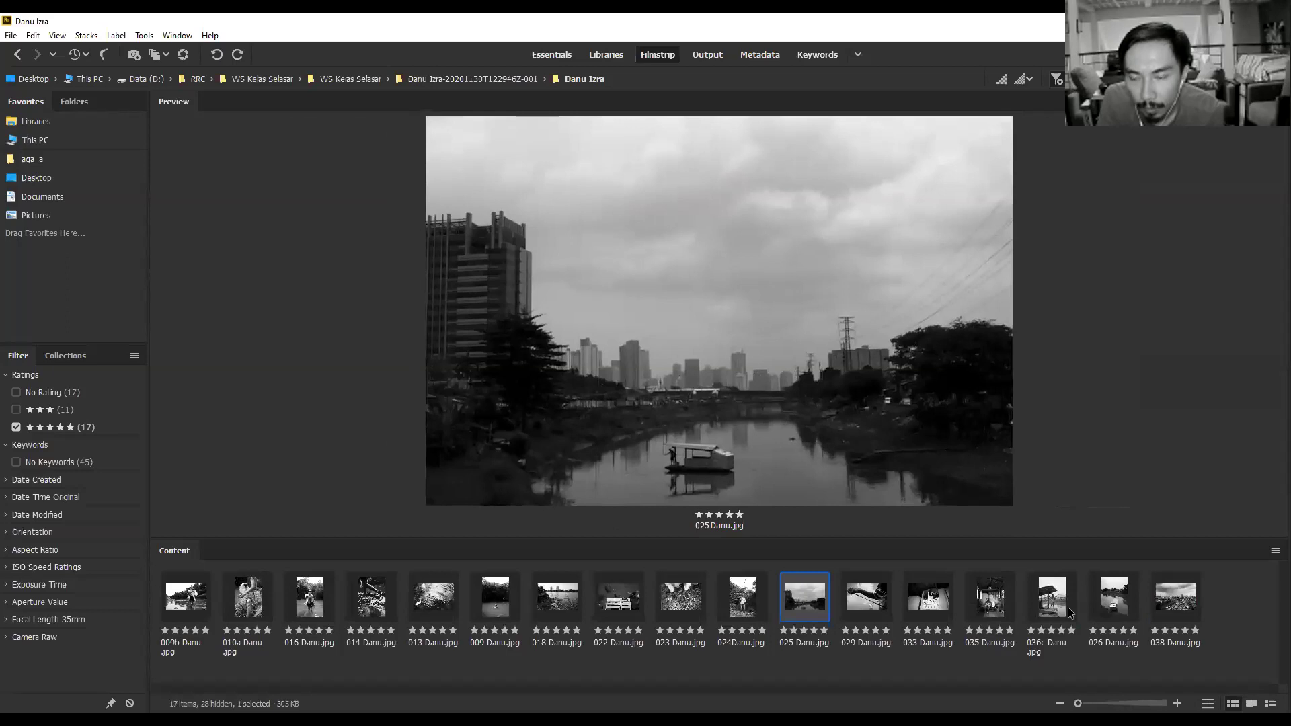
Recheck photos 026, 029, 025 and 038 individually, and move 038 between 024 and 025.
click(1173, 604)
click(1108, 605)
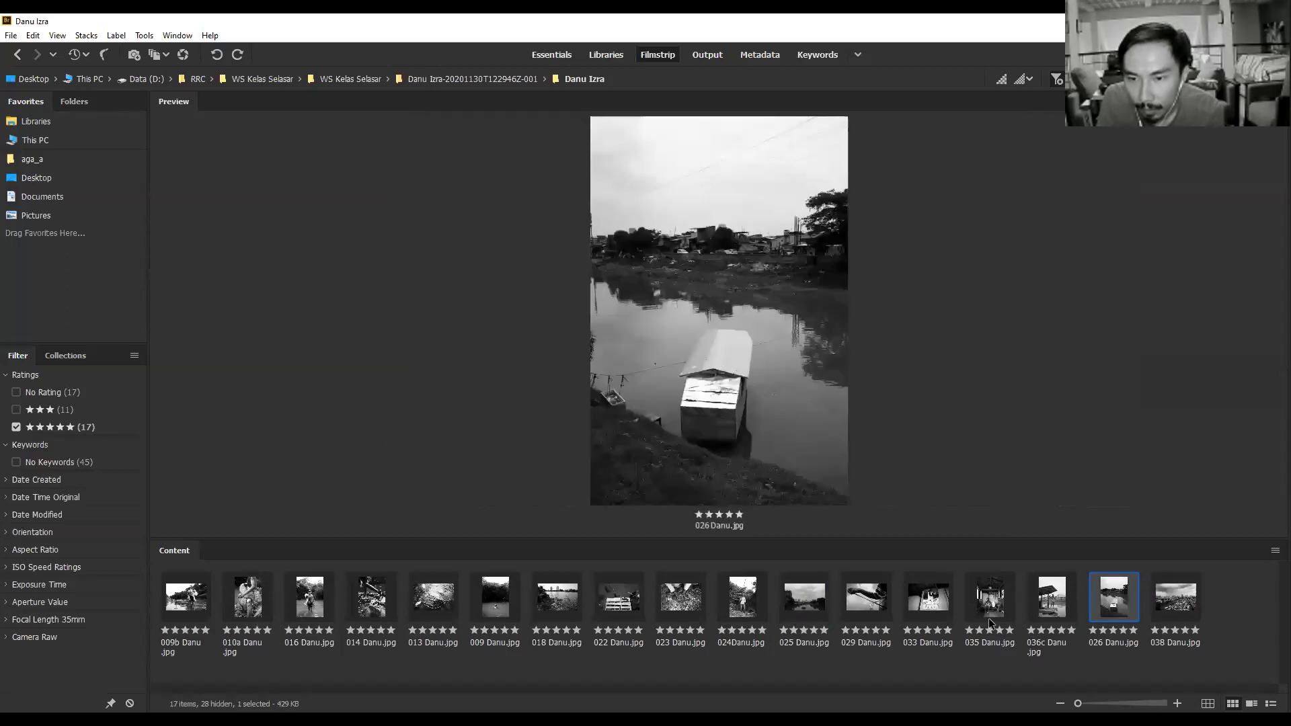
click(870, 606)
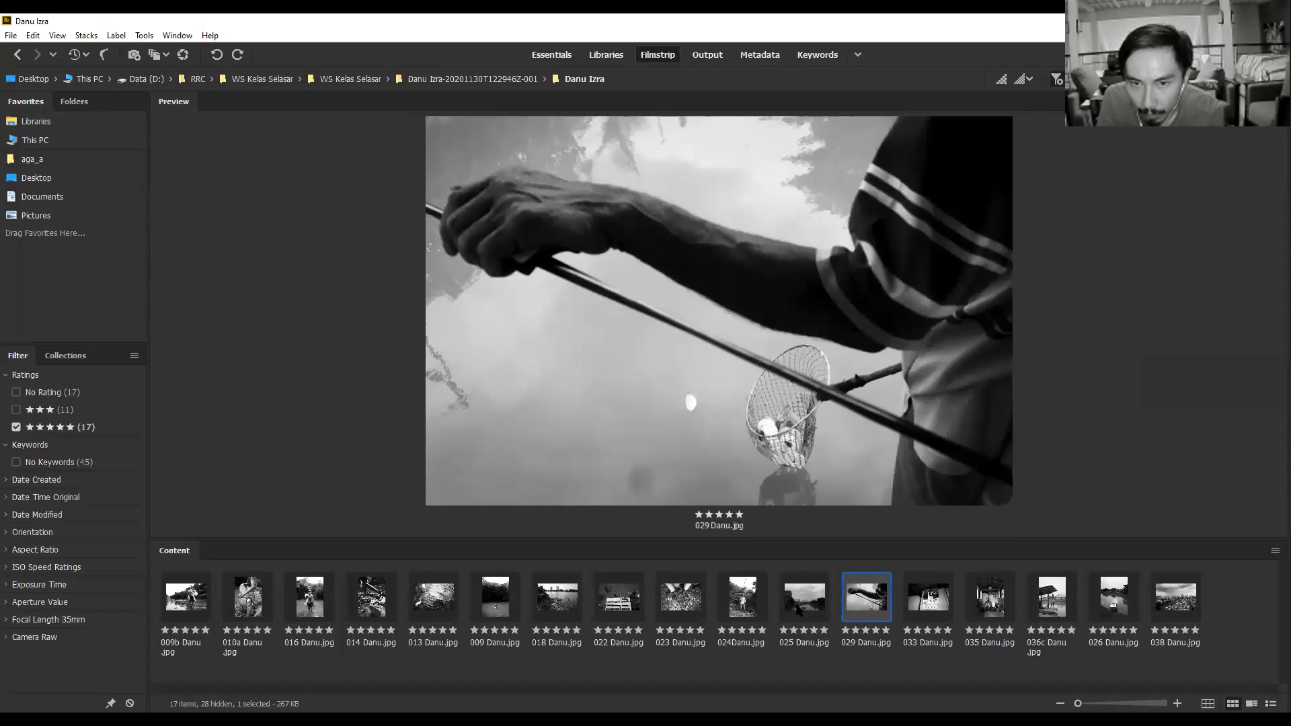
click(798, 609)
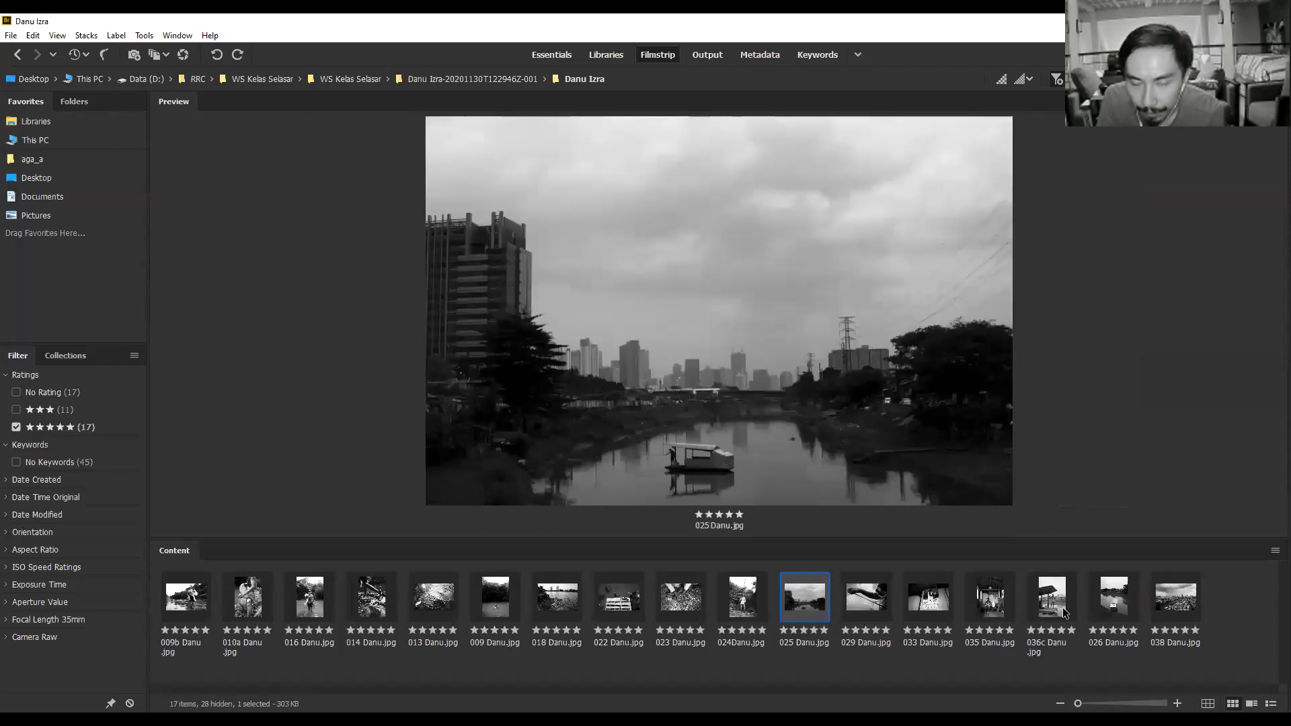
click(1185, 608)
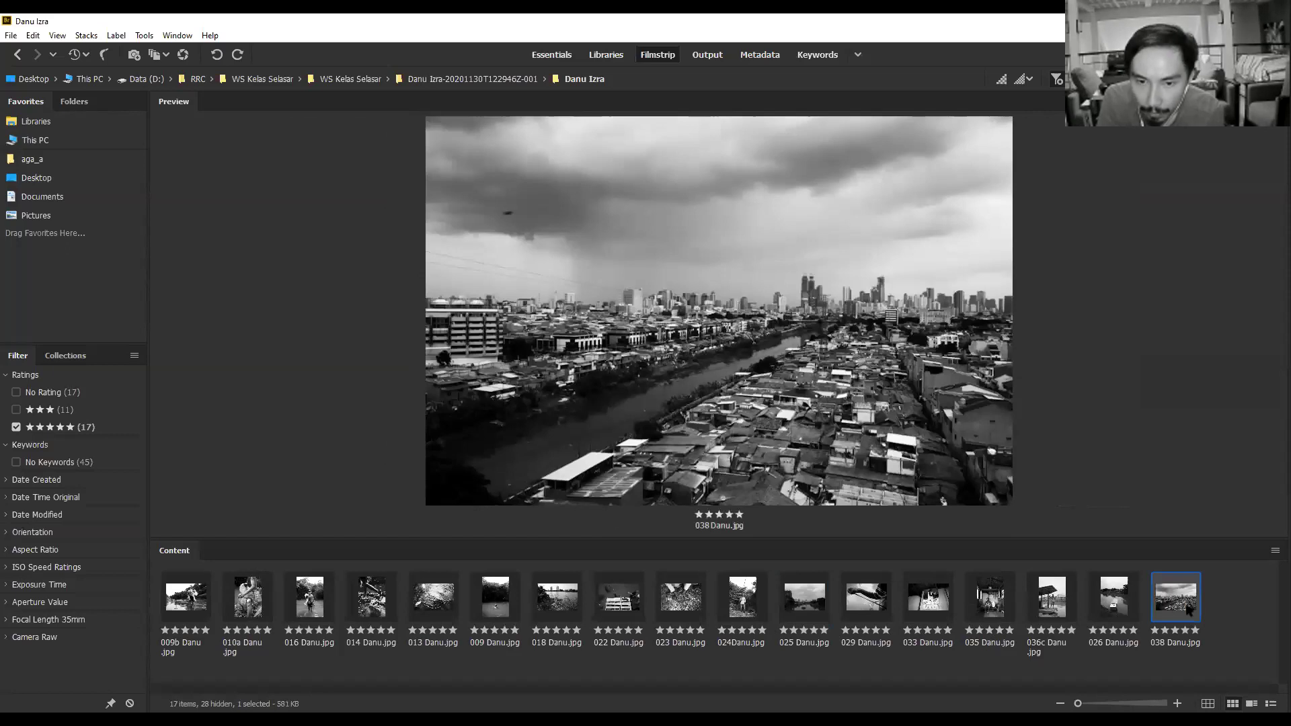
drag(1187, 609, 776, 605)
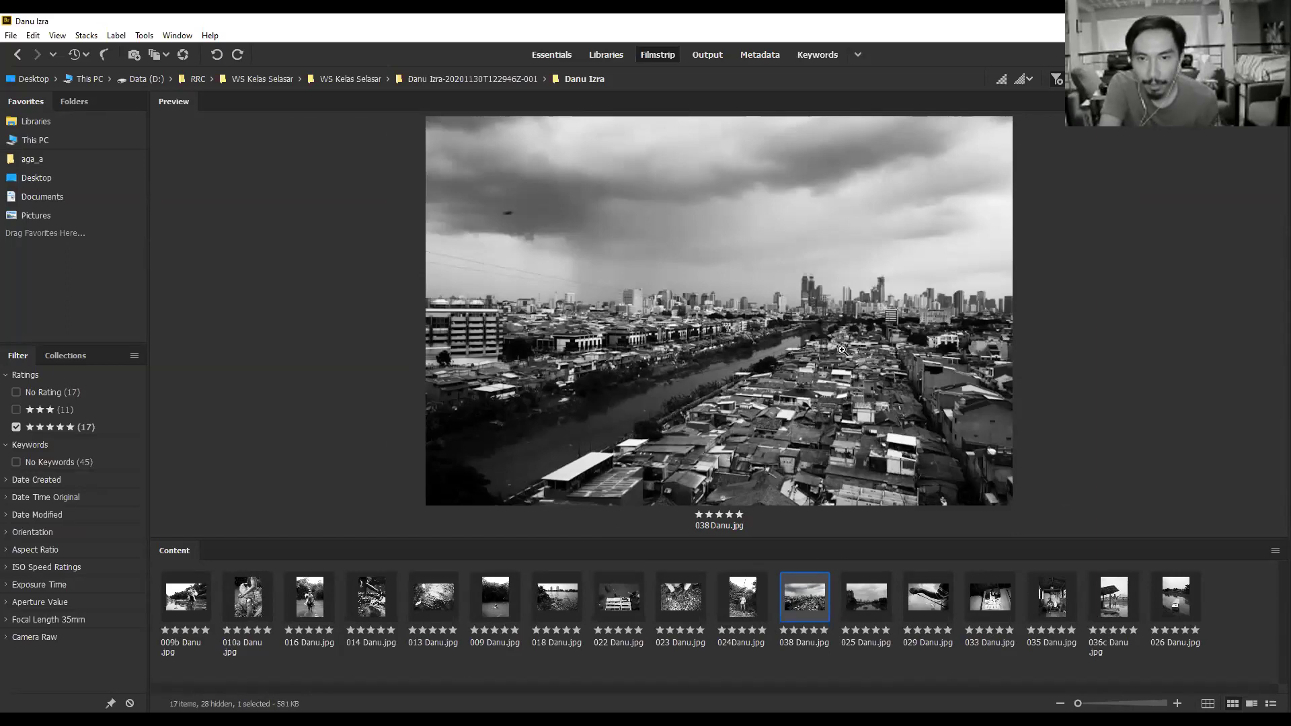
Move photo 036c to directly after 025 in the sequence, and view 025.
click(876, 606)
click(1112, 606)
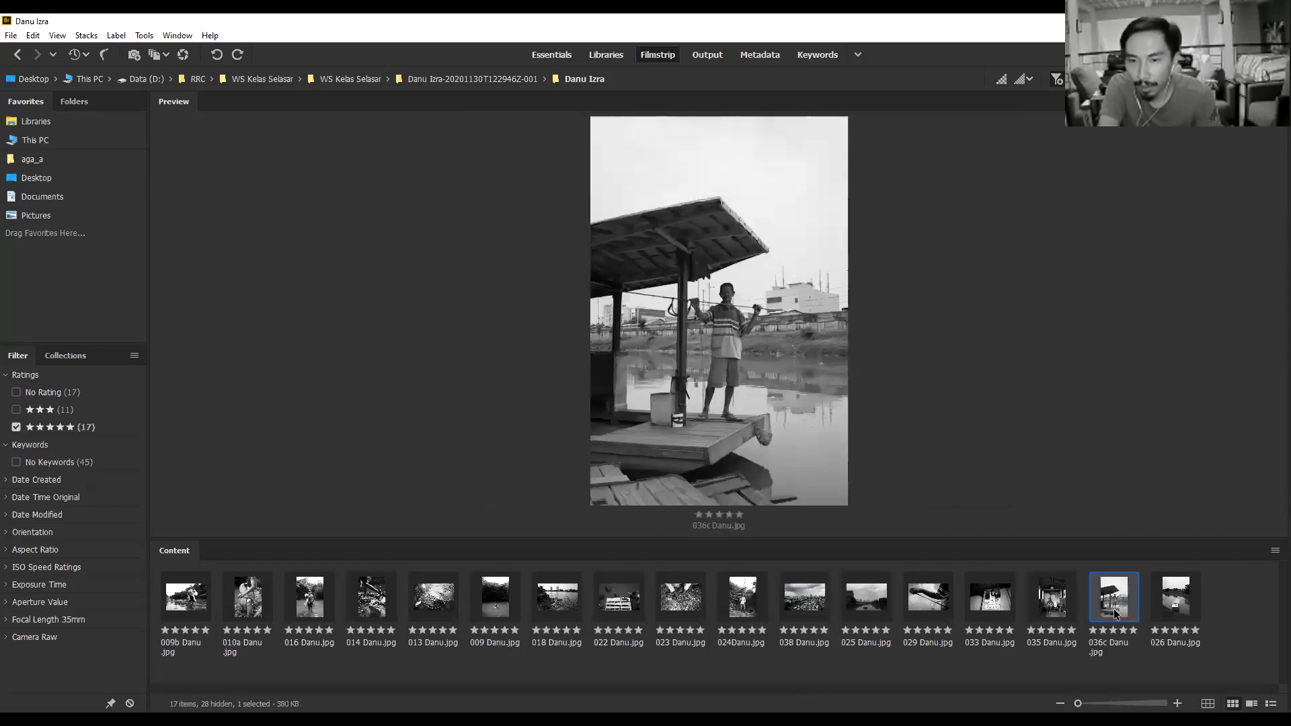
drag(1108, 605, 874, 603)
click(874, 604)
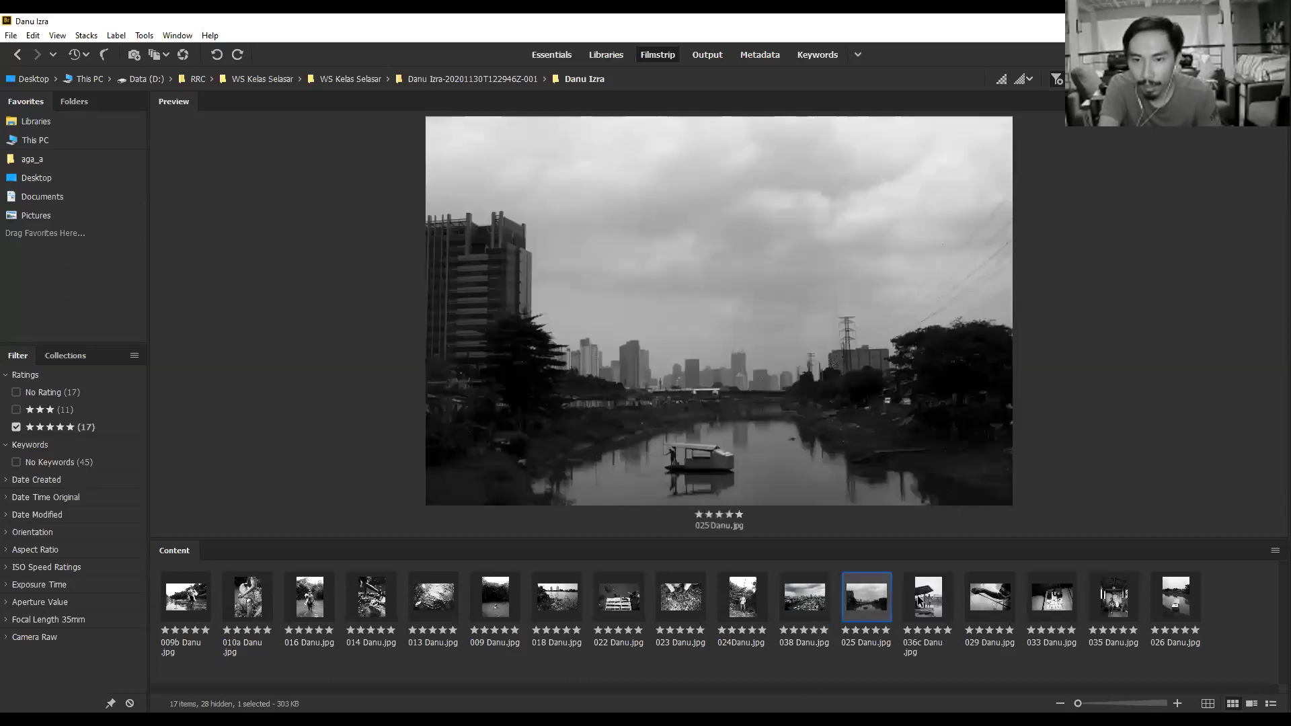
Compare photo 025 side by side with 036c, and clear the star rating of photo 026.
ctrl+click(922, 603)
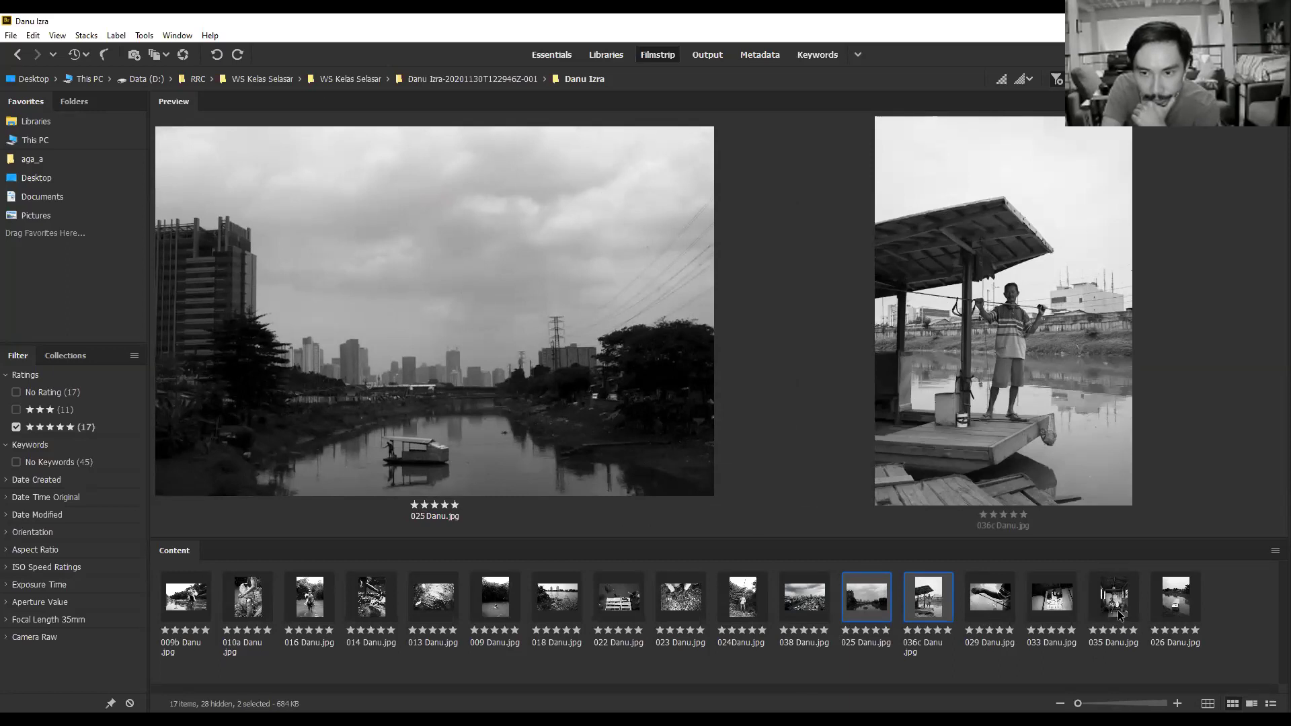
click(1177, 599)
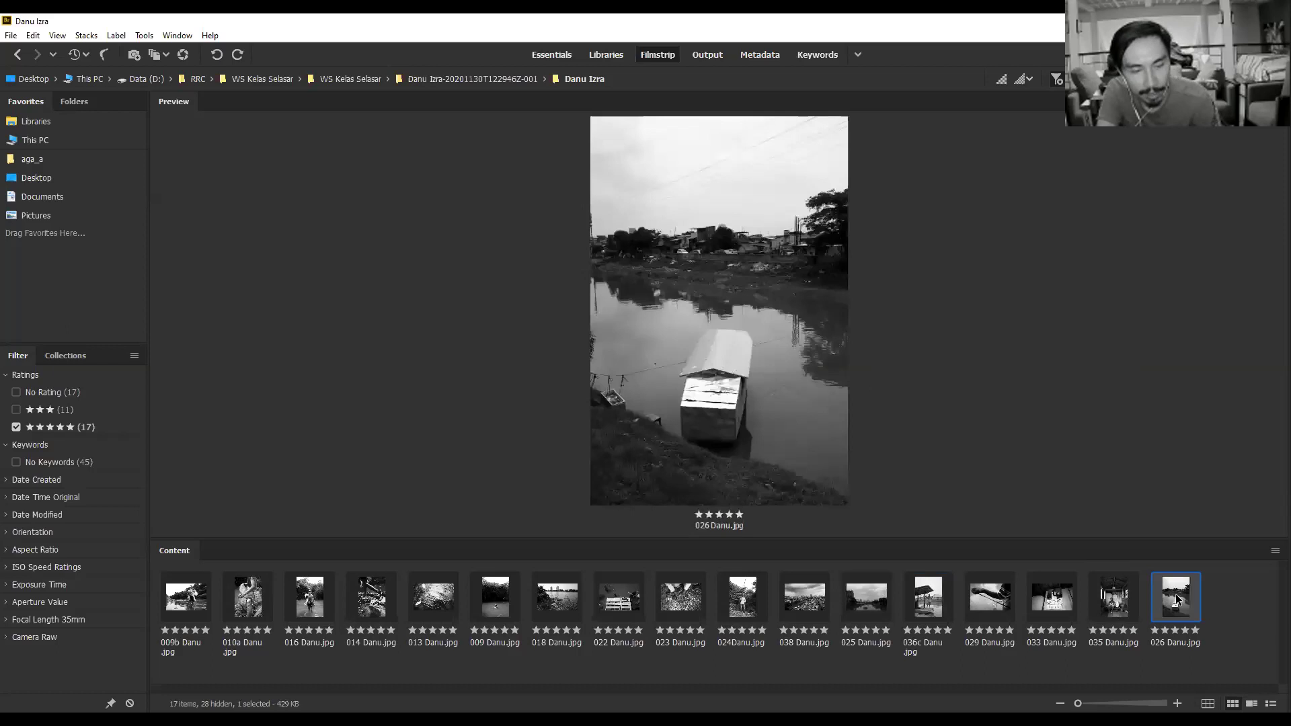
key(ctrl+0)
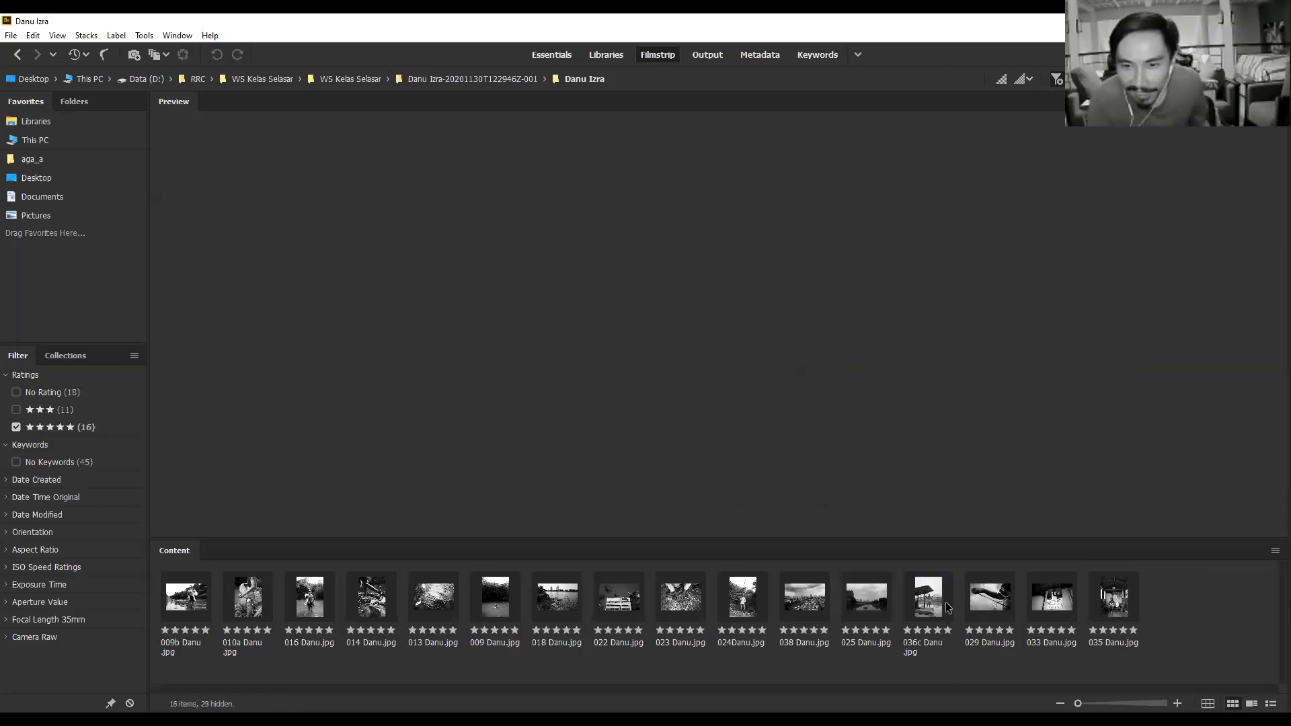
View photos 036c and 029, and compare 029 side by side with the calendar photo 033.
click(934, 595)
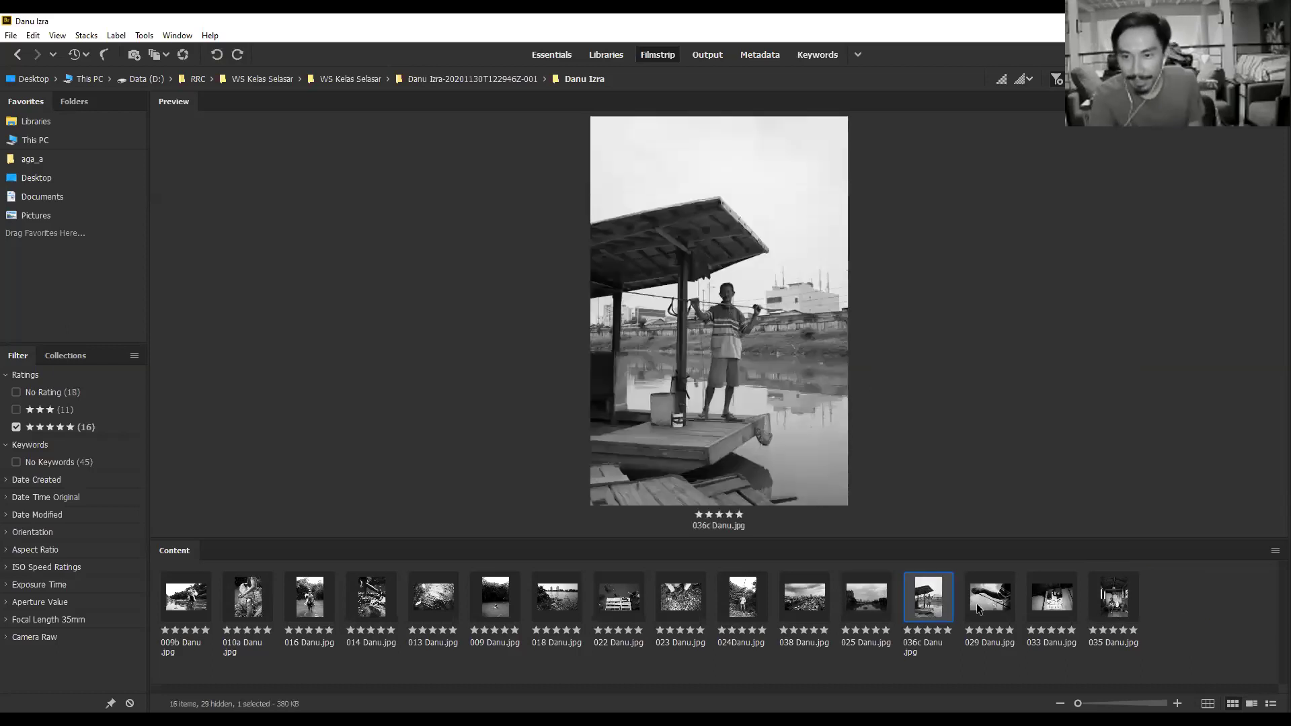
click(976, 603)
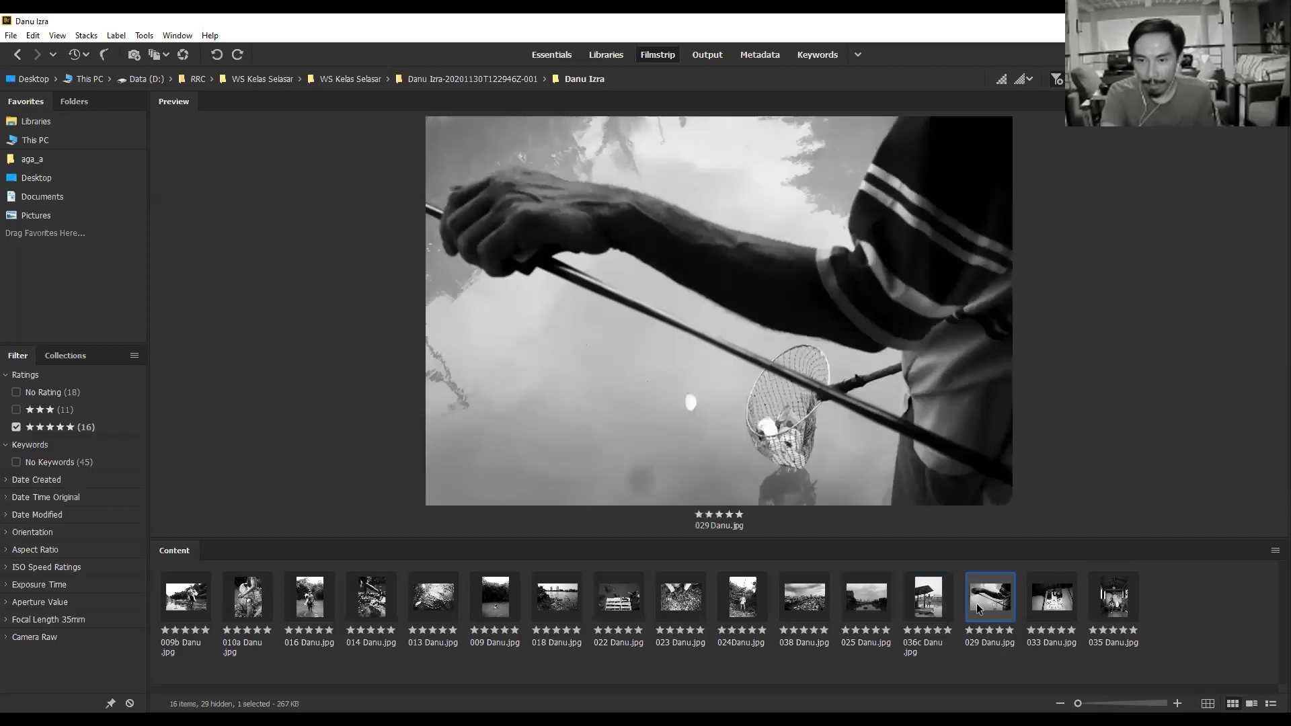
ctrl+click(1057, 597)
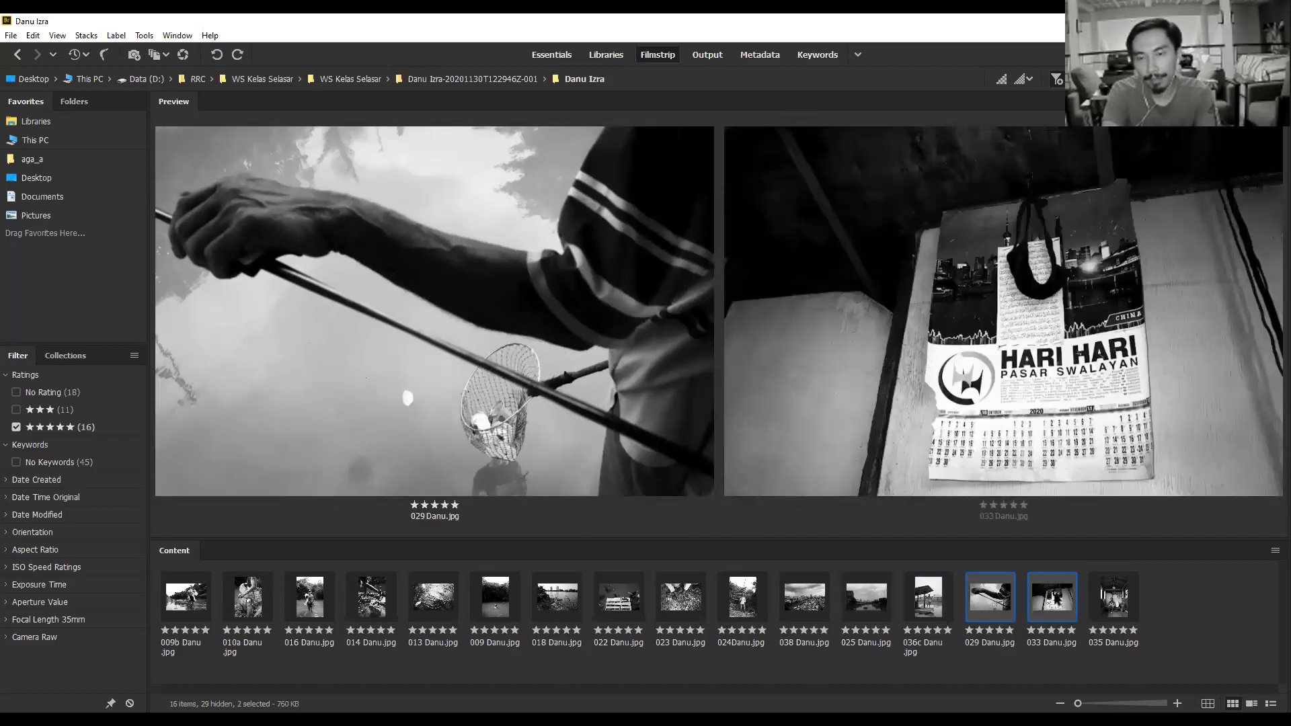
ctrl+click(1056, 596)
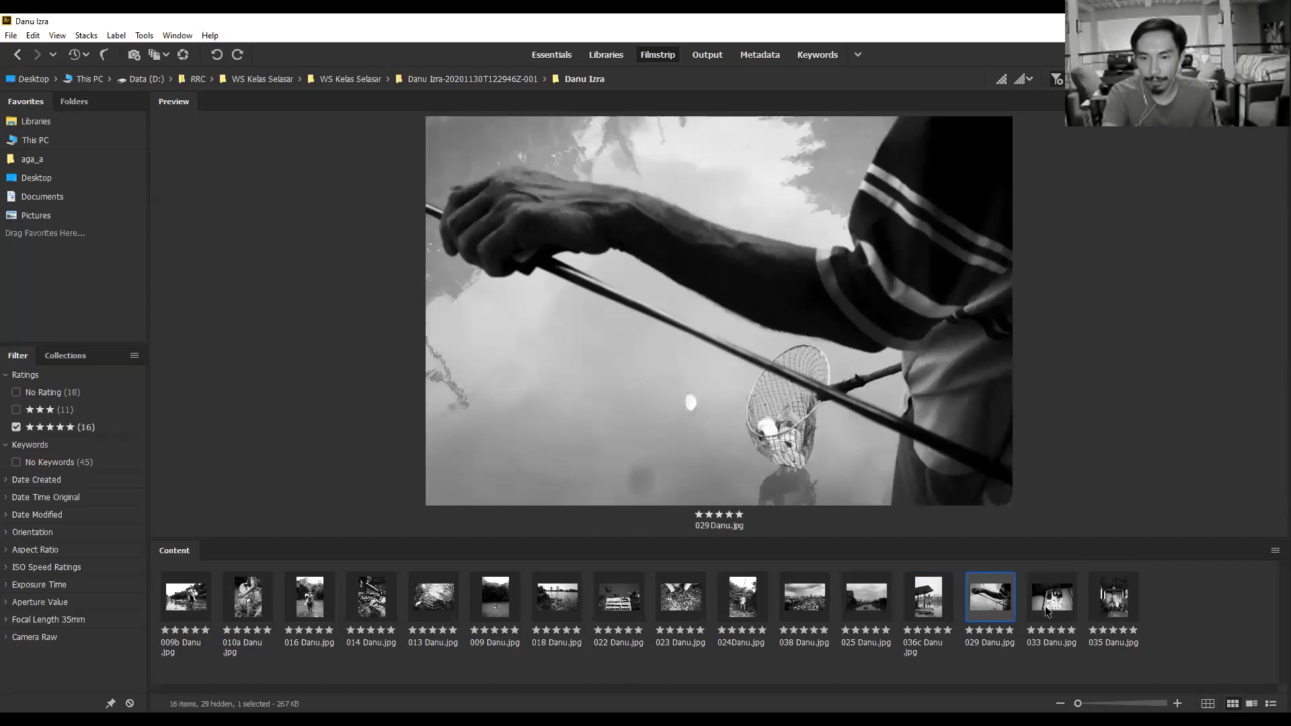
Recheck photos 033, 029 and 036c individually, ending with the portrait photo 035.
click(1046, 610)
key(Left)
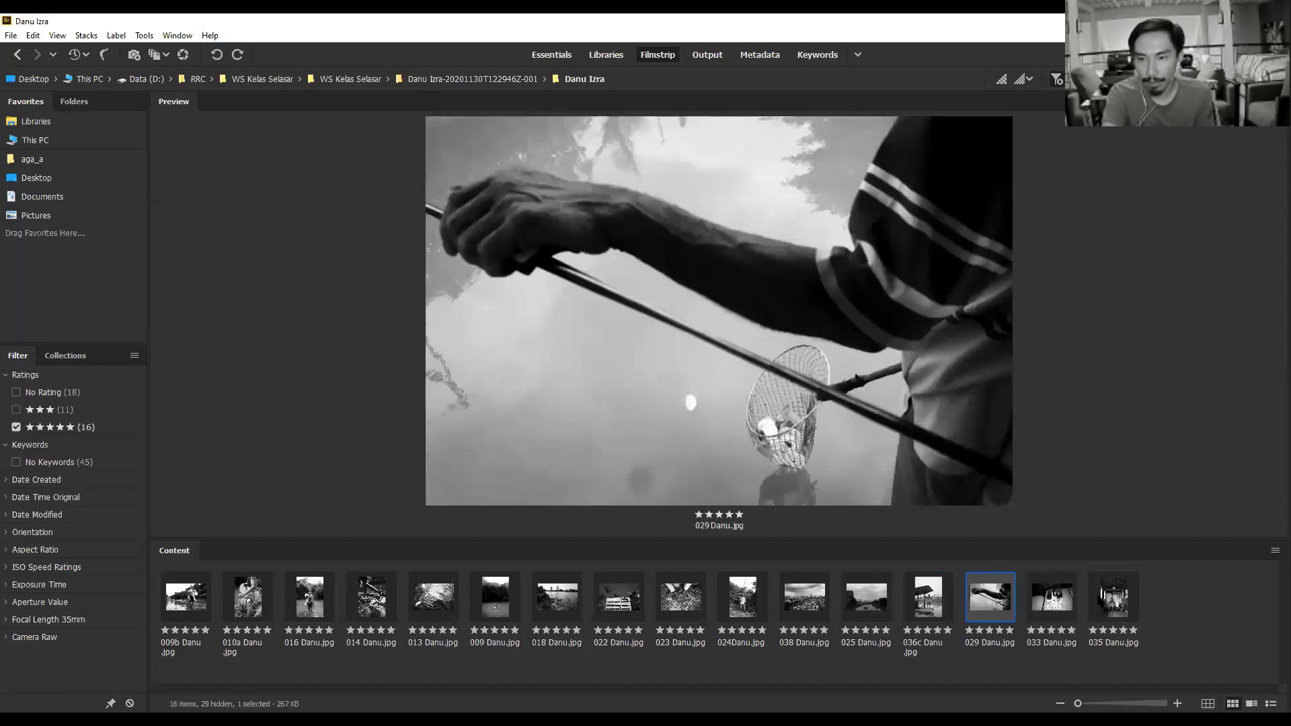
click(920, 613)
click(981, 605)
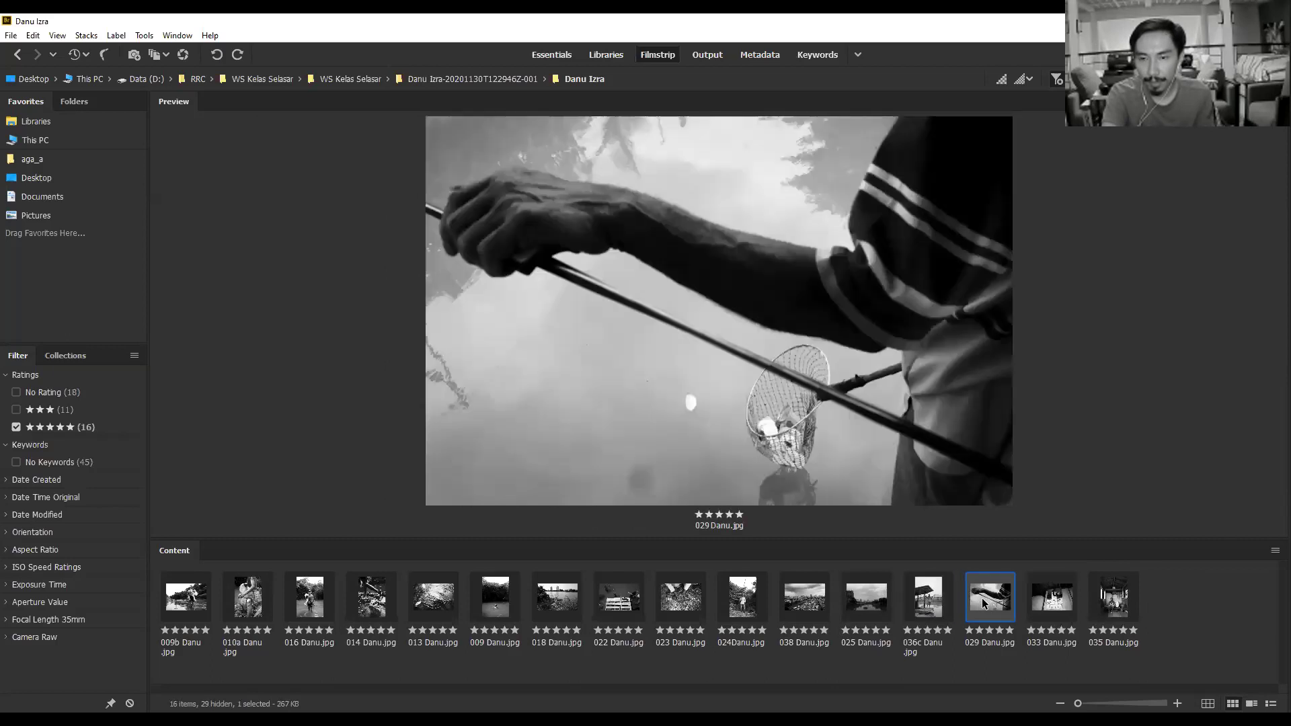
click(1061, 600)
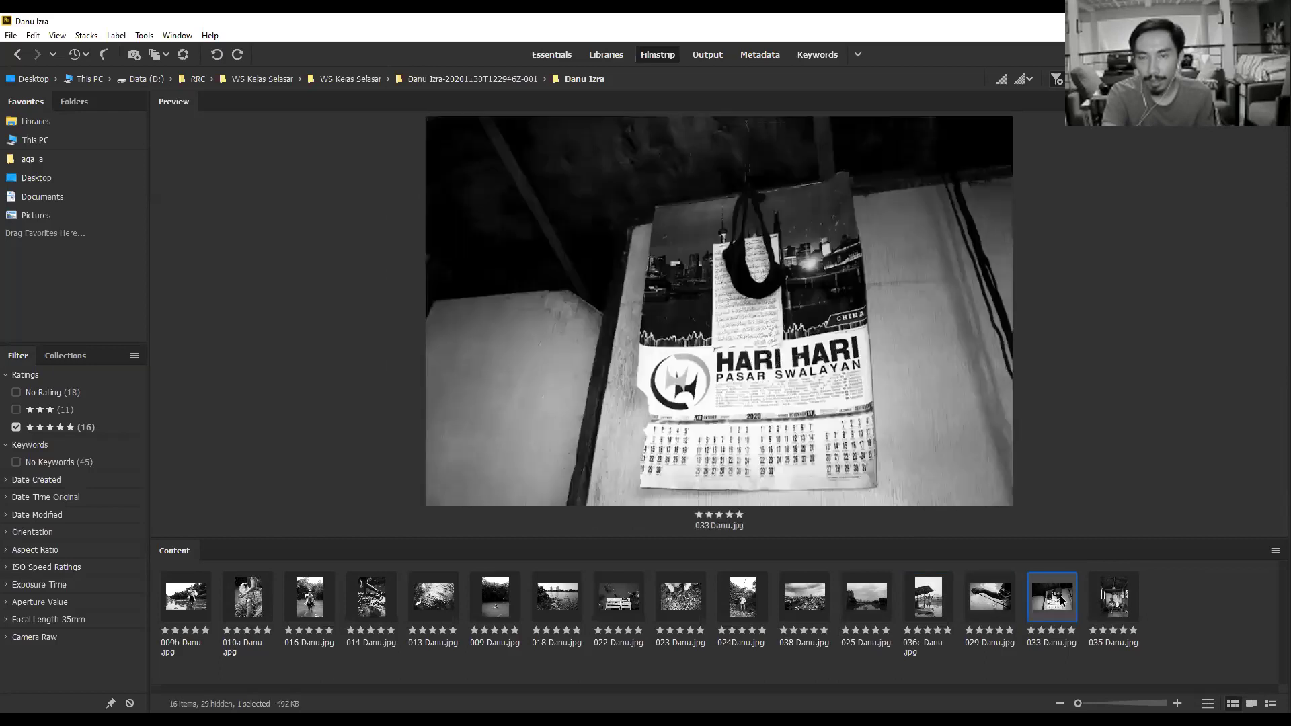
click(1122, 611)
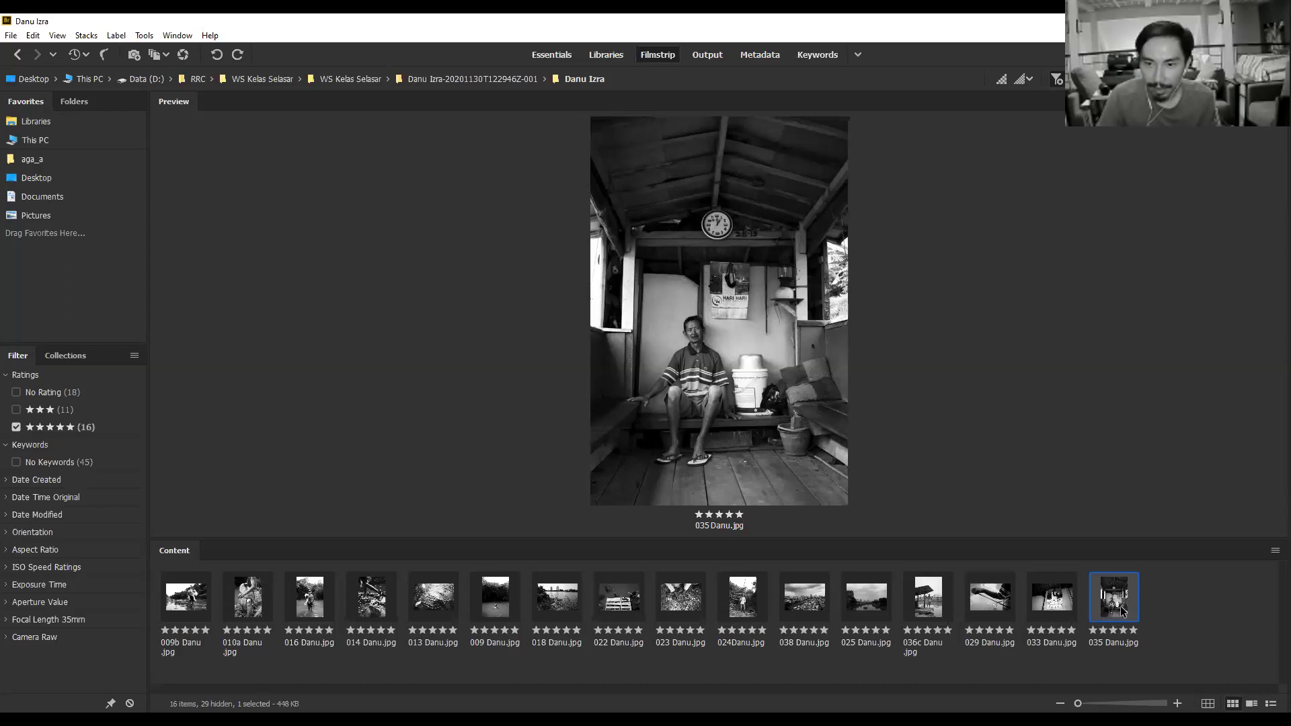
View photo 038, compare 025 side by side with 036c, and review 029, 033 and 035 in order.
click(820, 596)
click(876, 603)
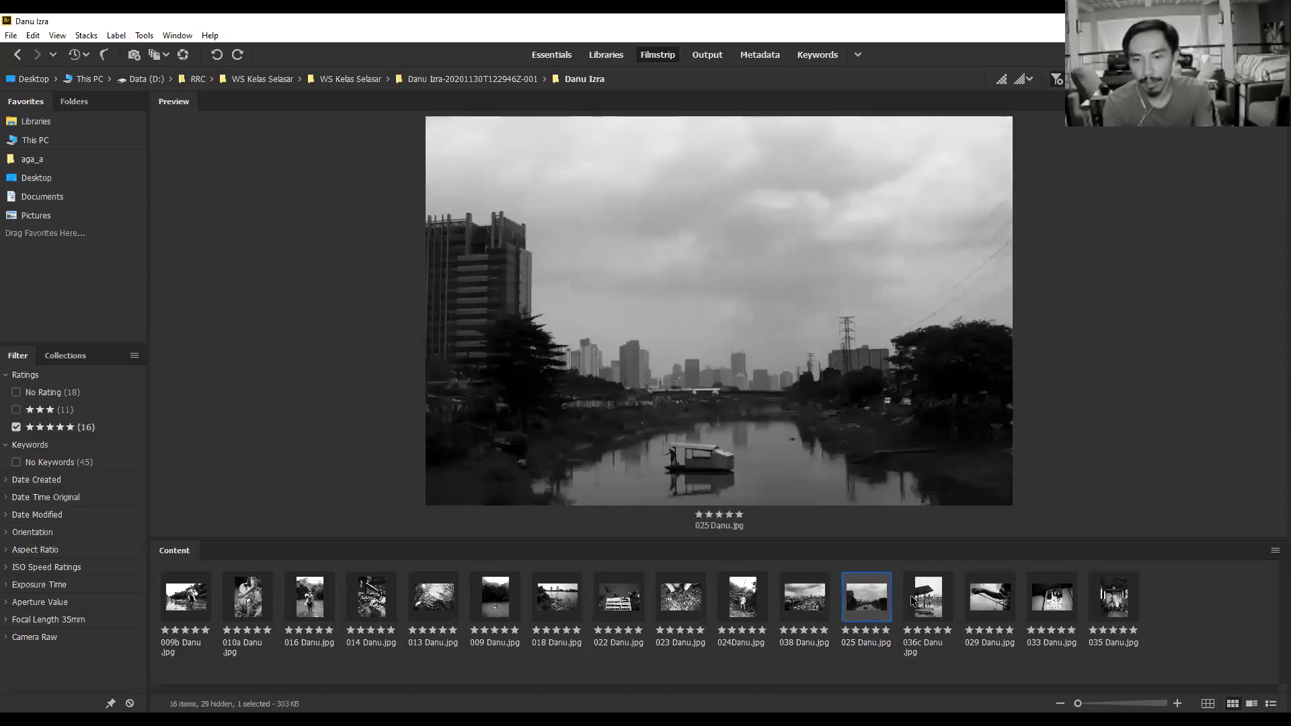
ctrl+click(921, 596)
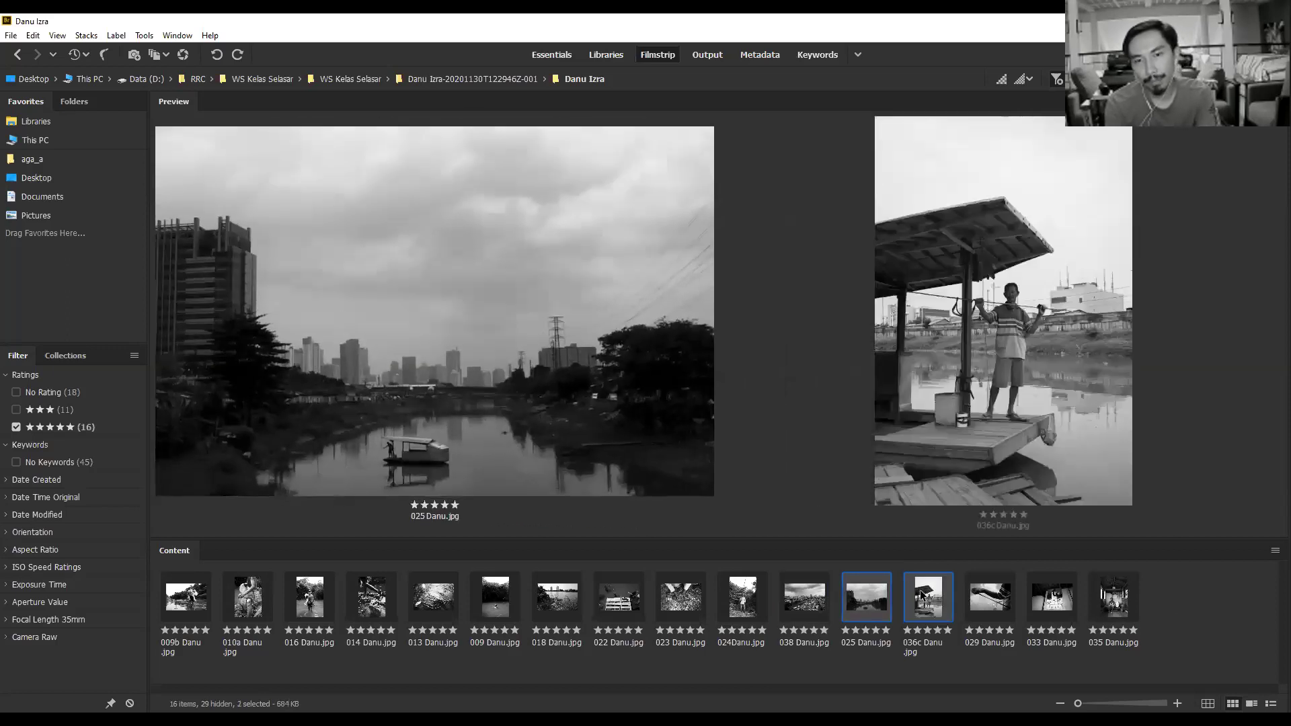
click(985, 597)
click(1059, 597)
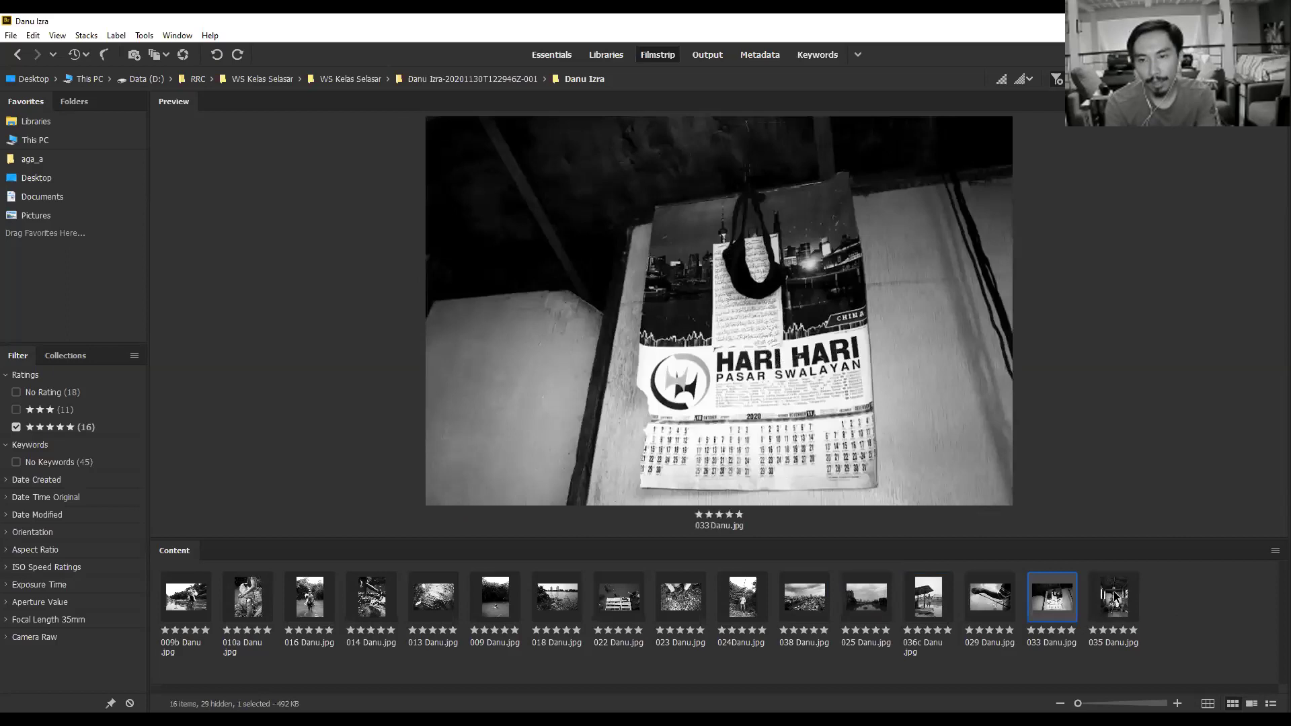
click(1114, 596)
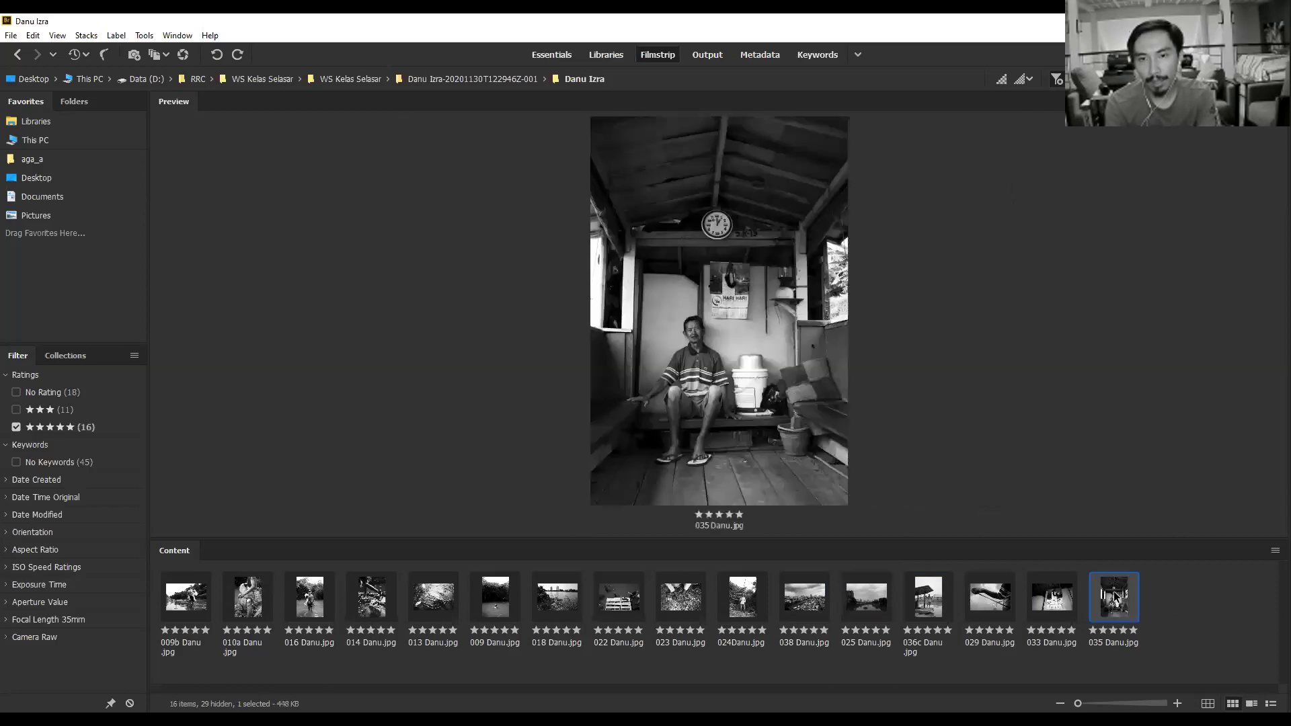
Play the five-star photos as a full-screen slideshow from 009b through 035, and exit it.
click(1183, 595)
key(Right)
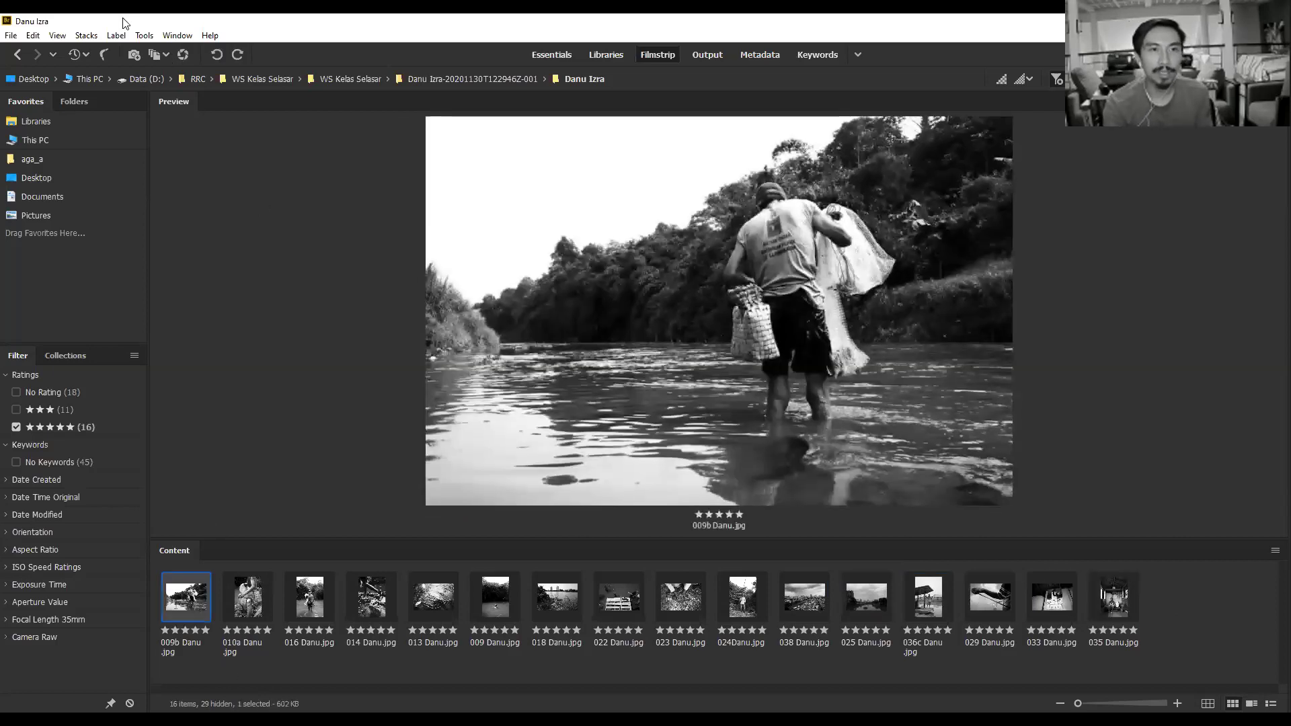
click(57, 35)
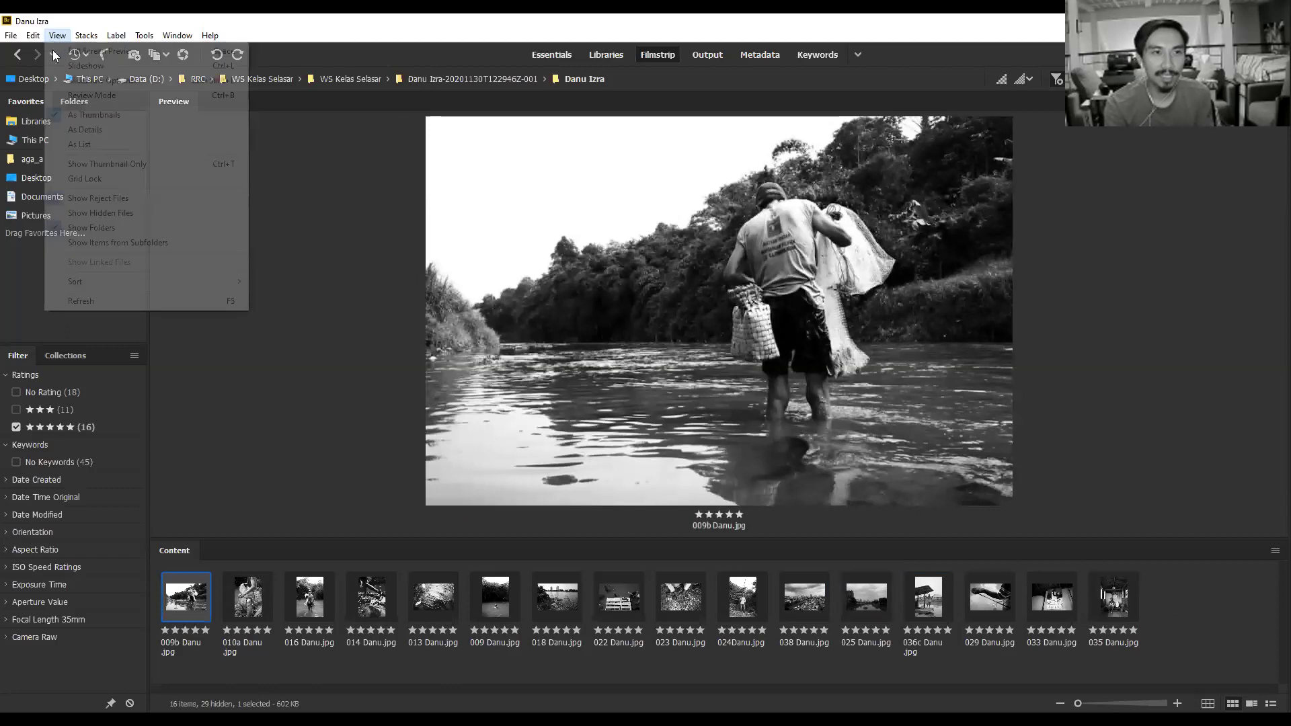
click(86, 65)
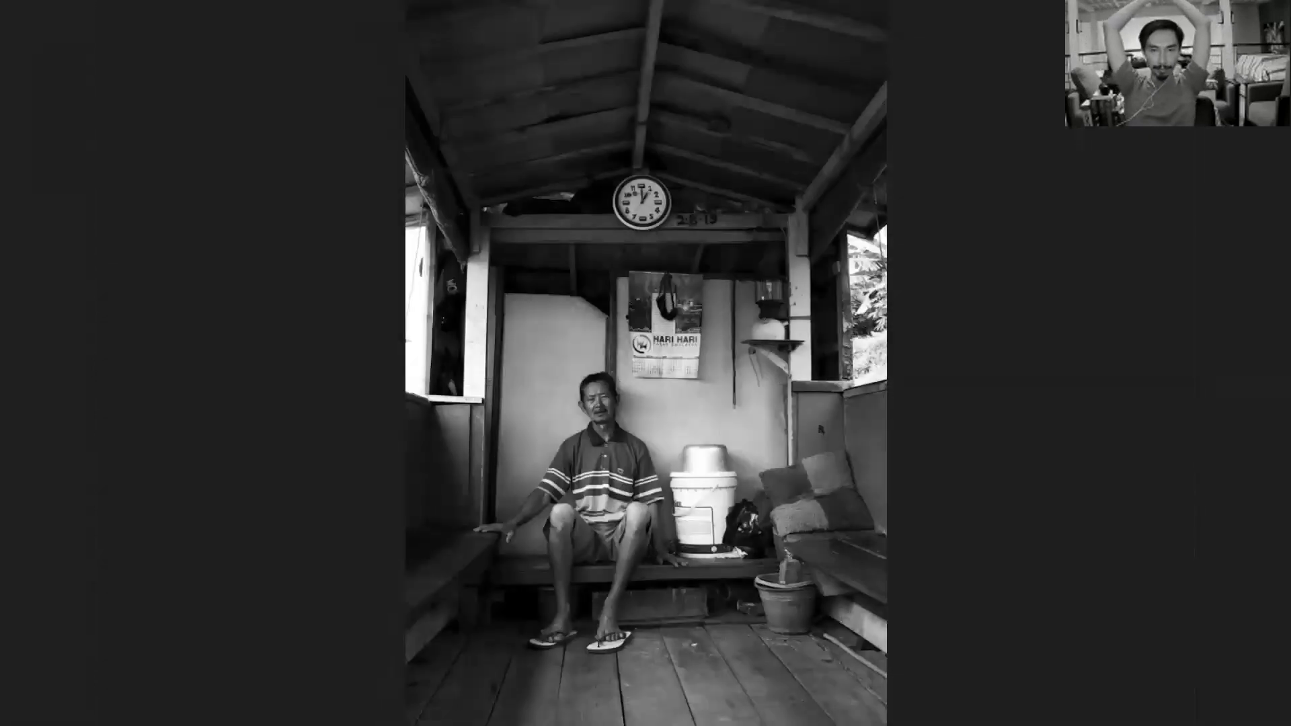
key(Escape)
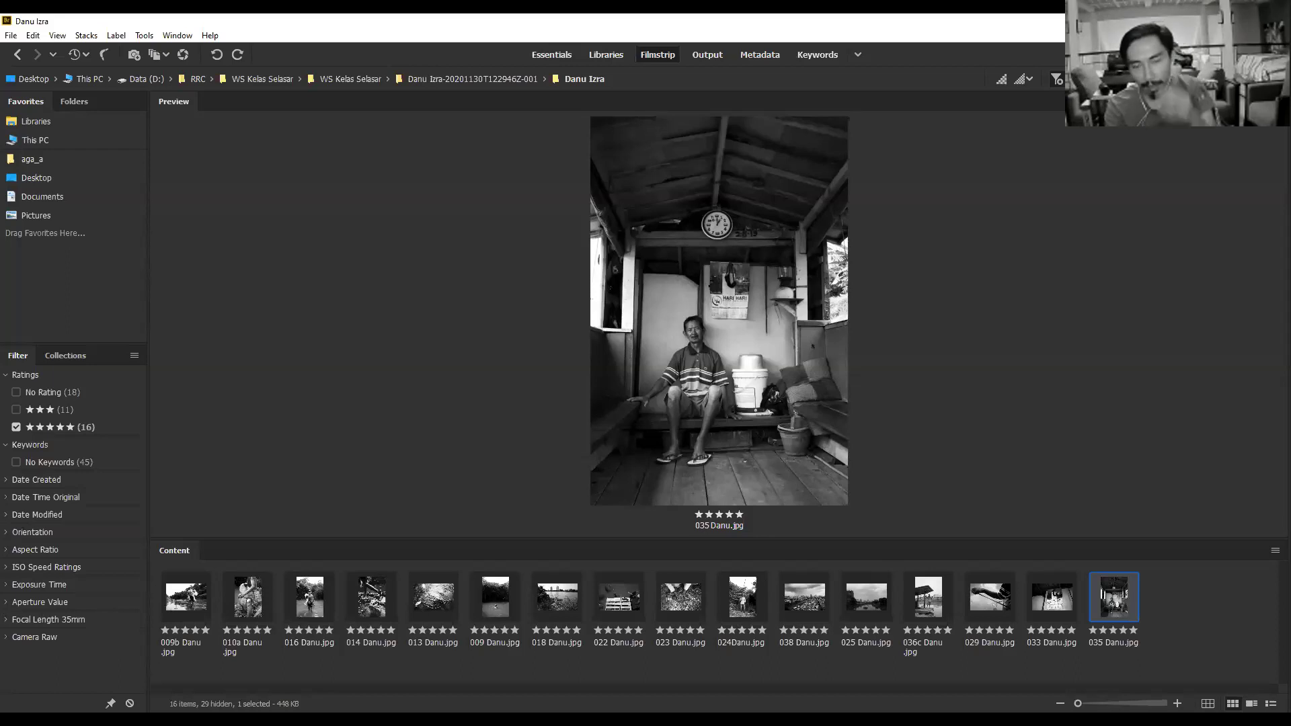
View photos 024 and 038, and preview the six photos from 038 to 035 together.
click(748, 596)
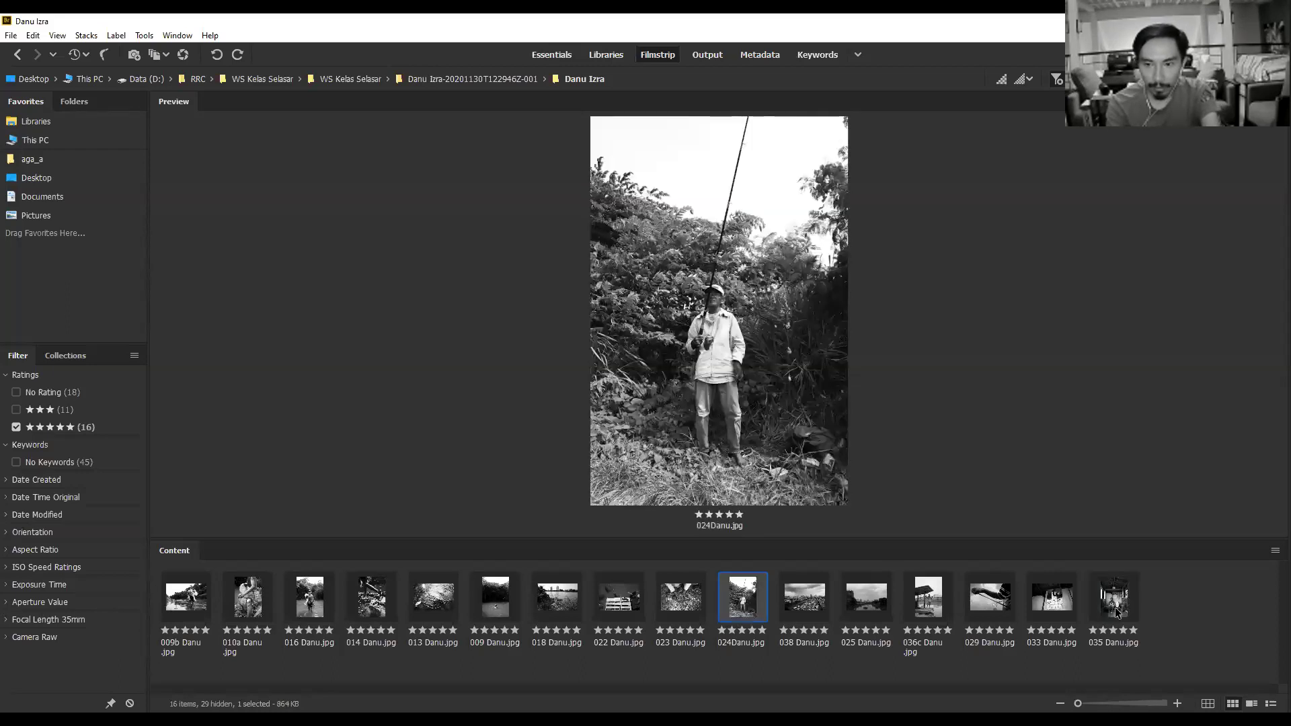
click(817, 607)
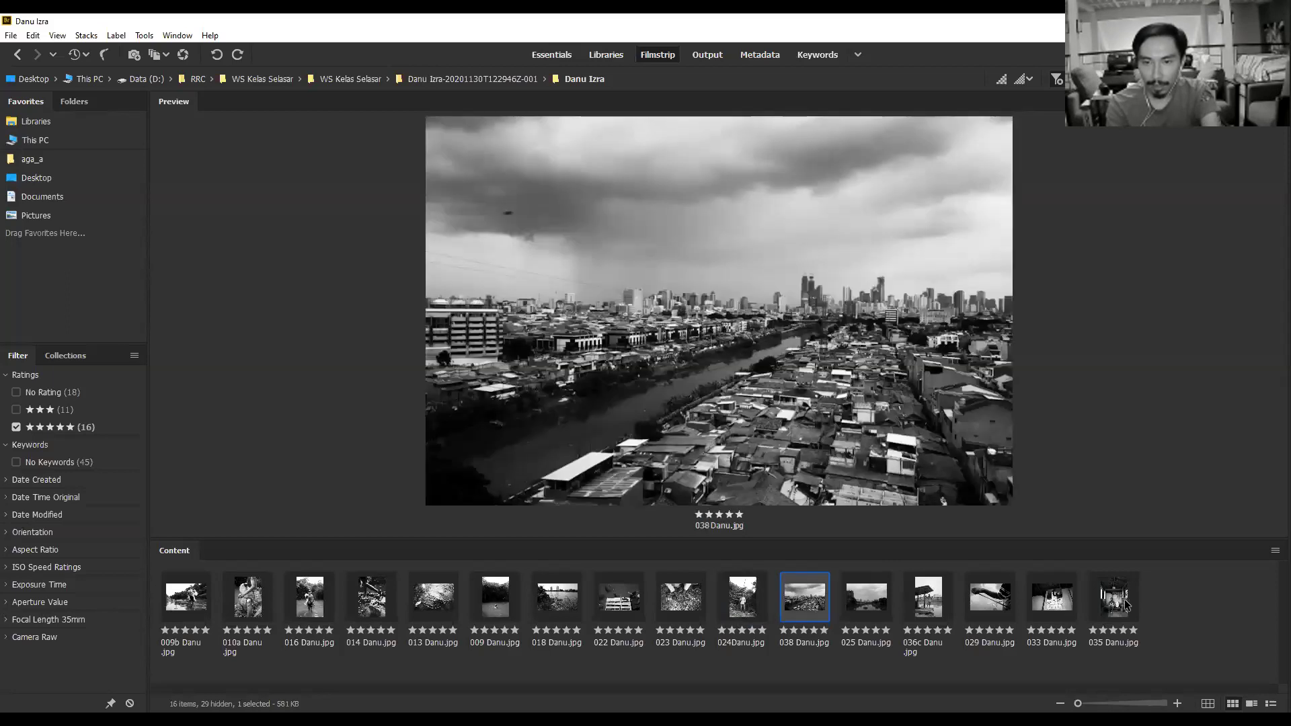
shift+click(1126, 605)
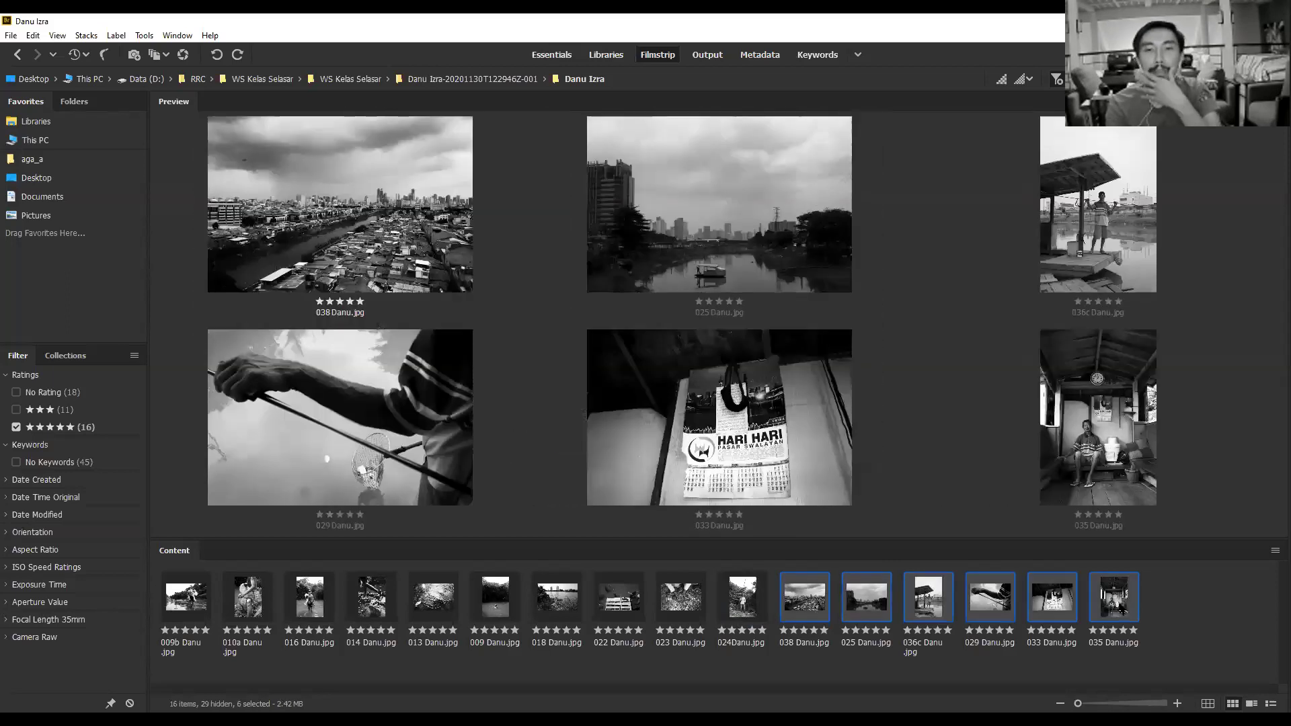
Replay the slideshow from the first photo, 009b, and exit it at photo 025.
click(1187, 603)
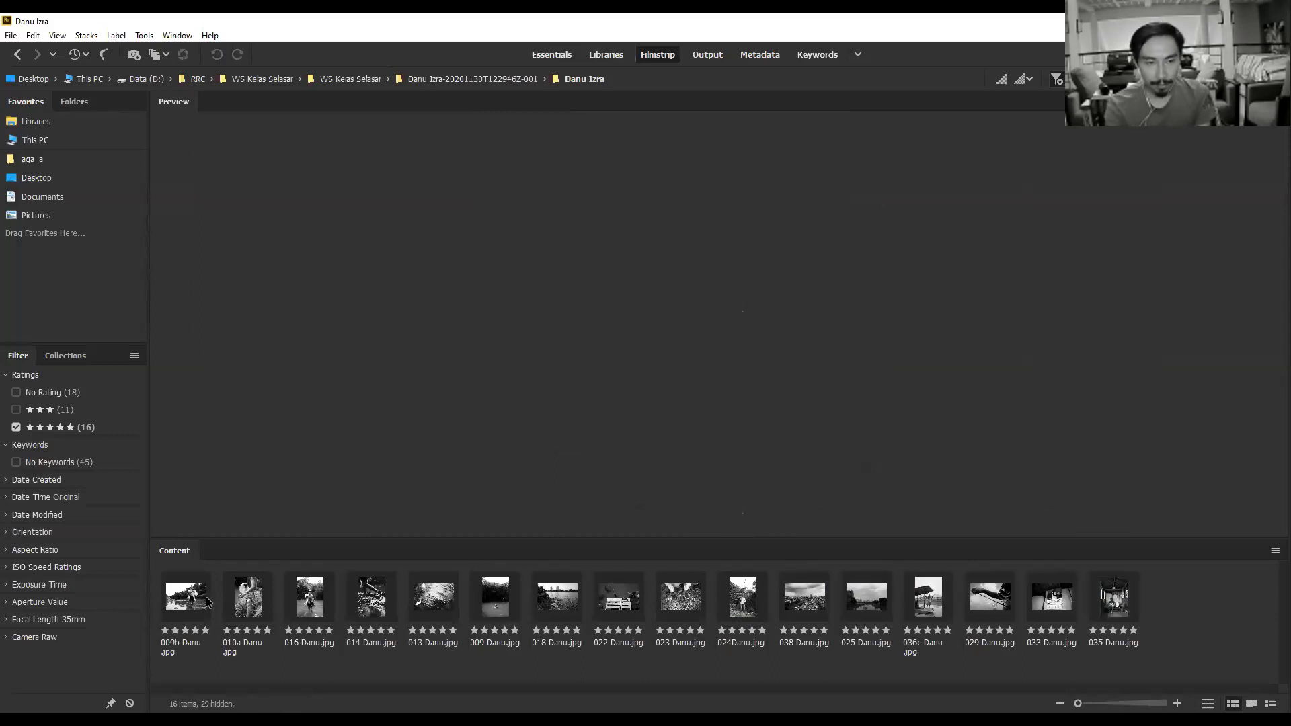
key(Right)
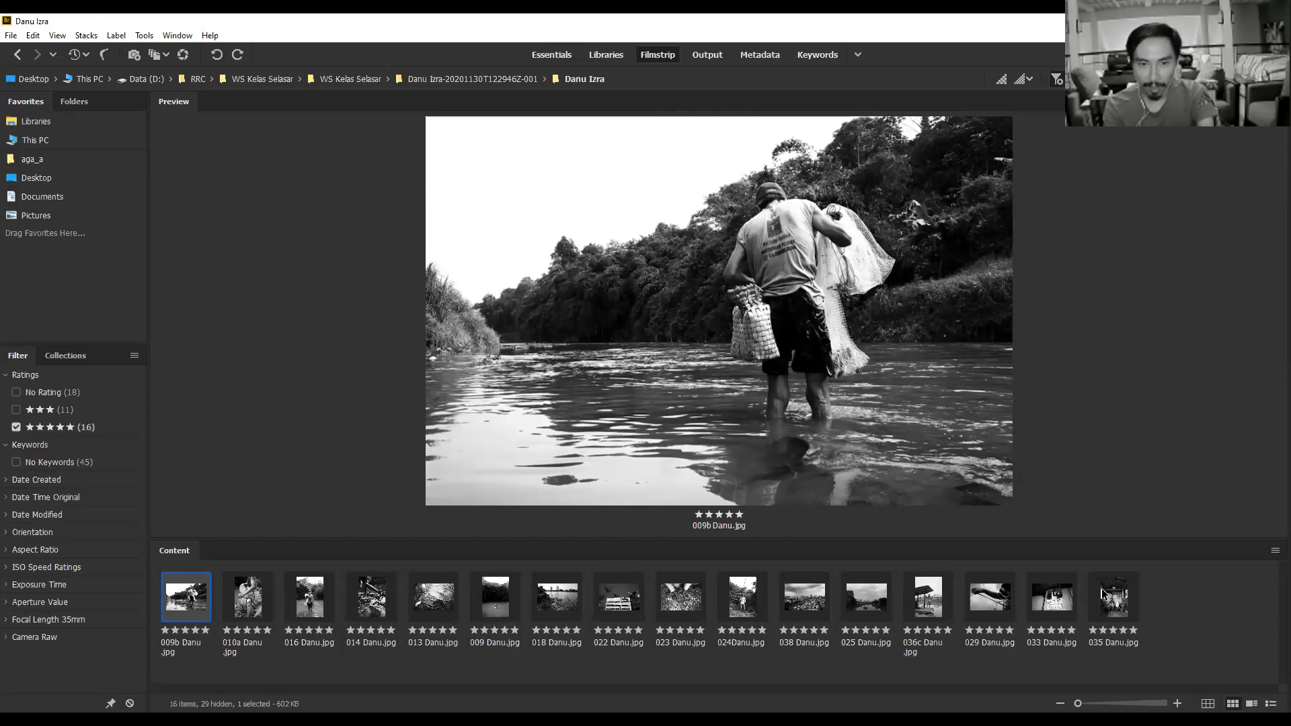
click(57, 35)
click(74, 66)
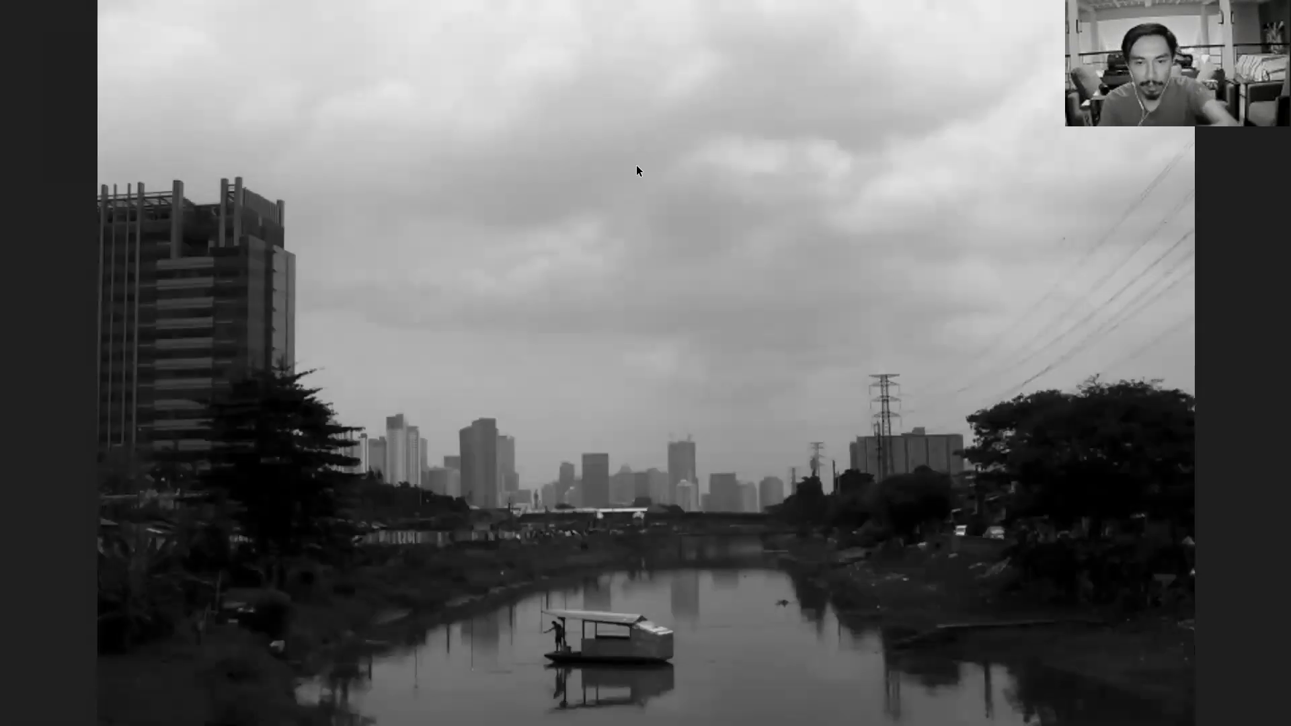
key(Escape)
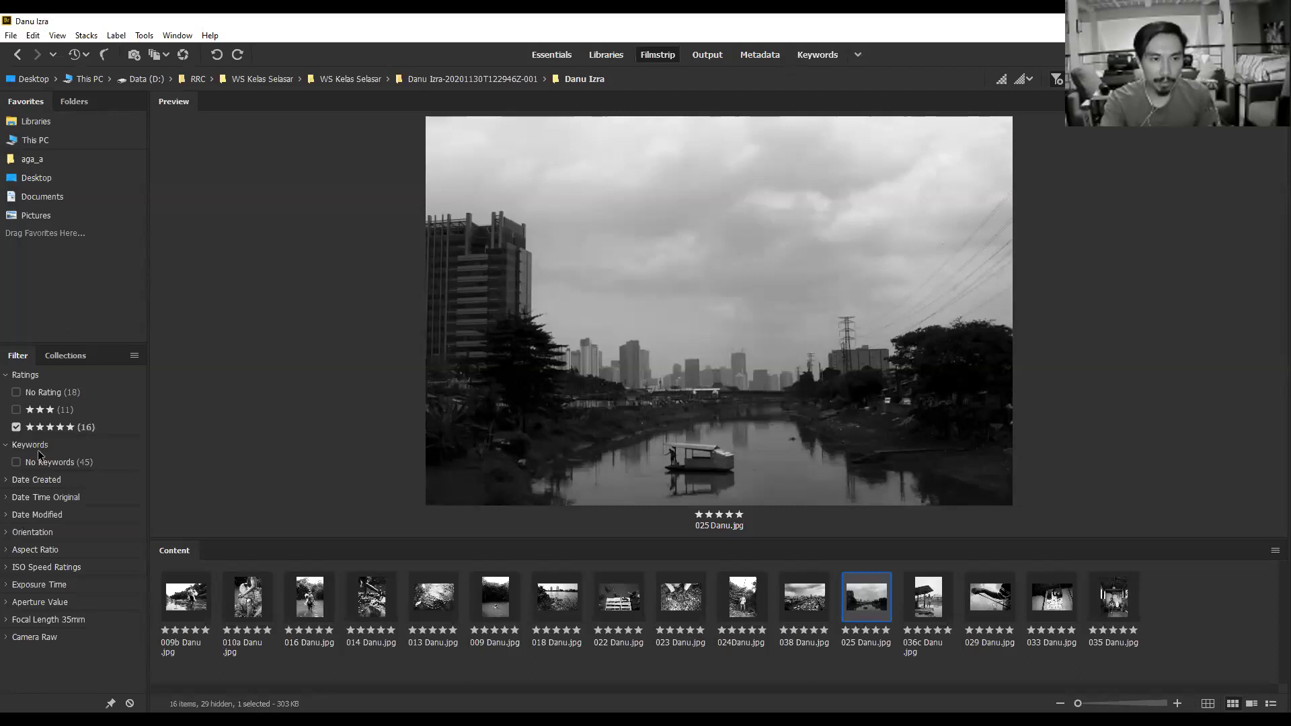
Review photos 035, 036c, 025, 038 and 024 in reverse order, and return to the opening photo 009b.
click(1147, 603)
click(1111, 607)
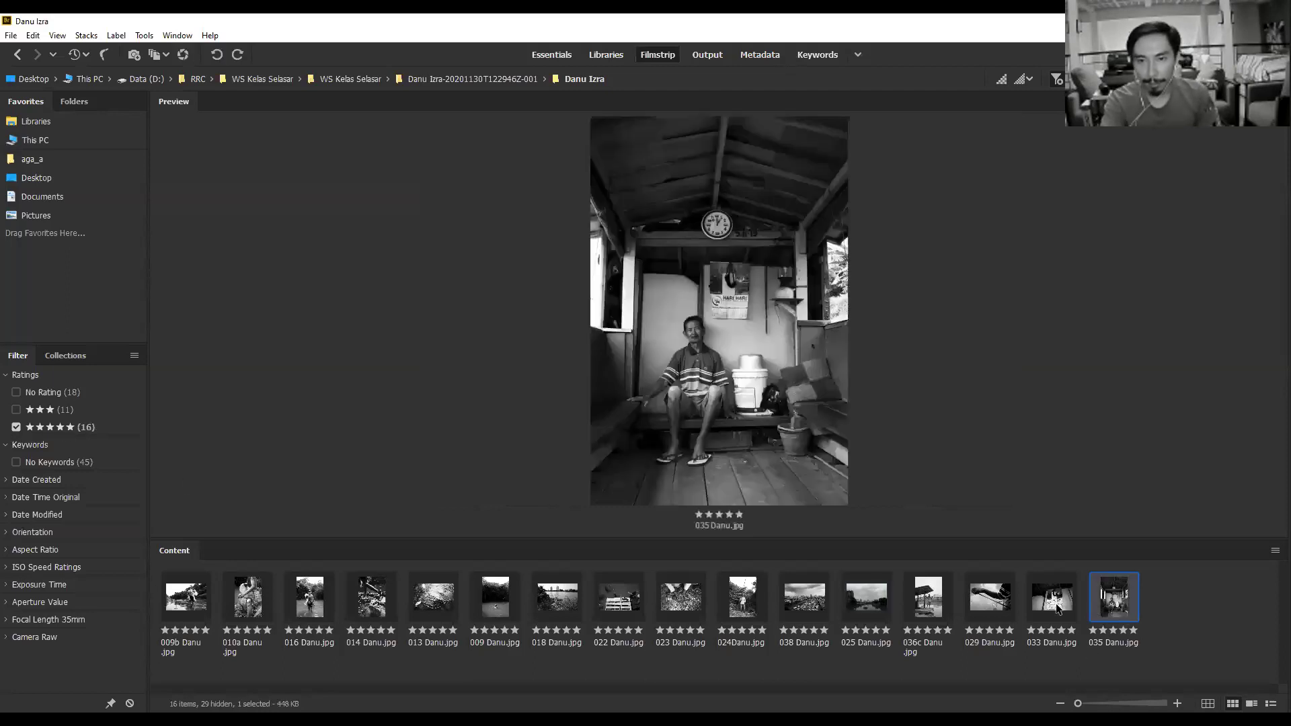
click(928, 600)
click(866, 600)
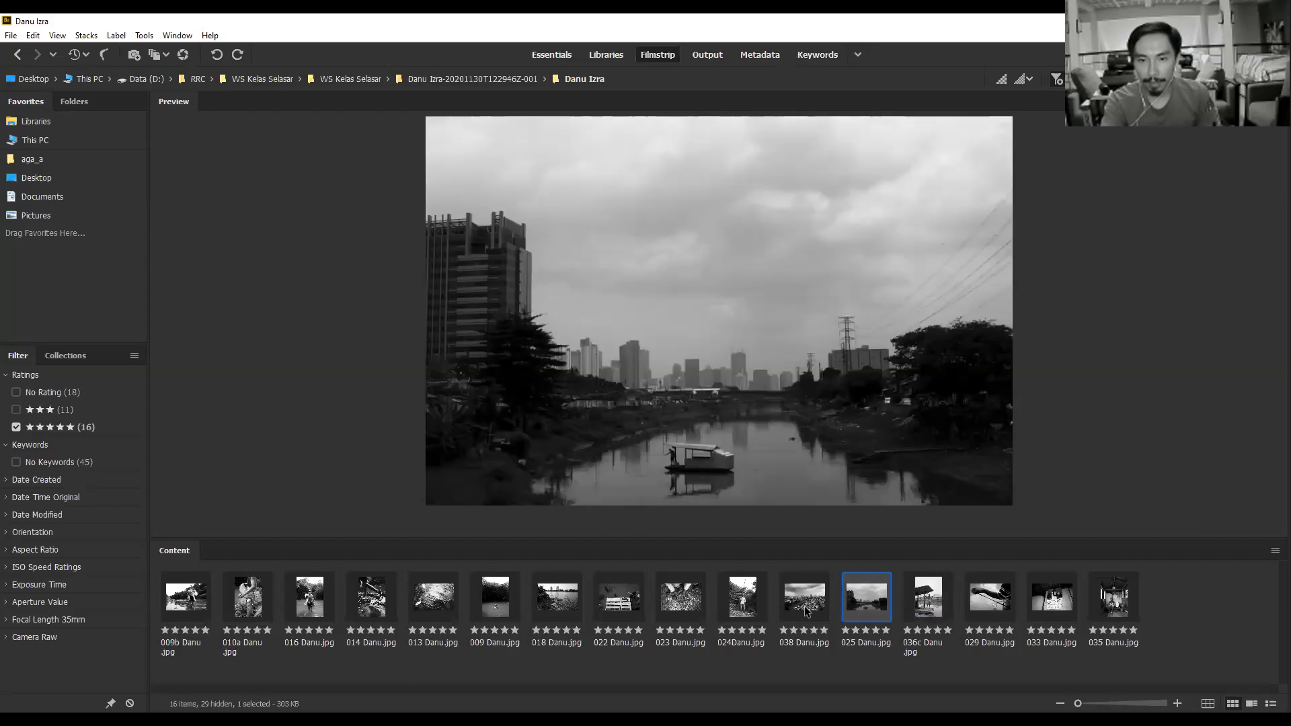
click(806, 608)
click(734, 598)
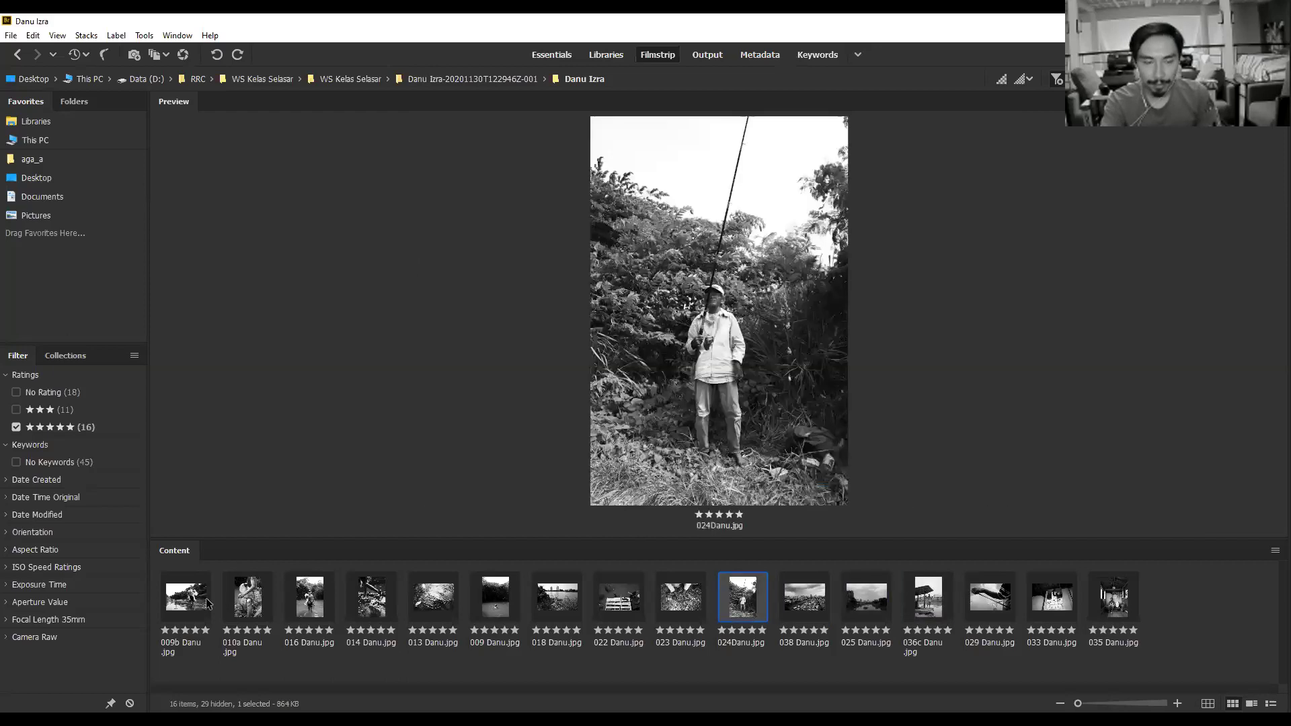
click(208, 603)
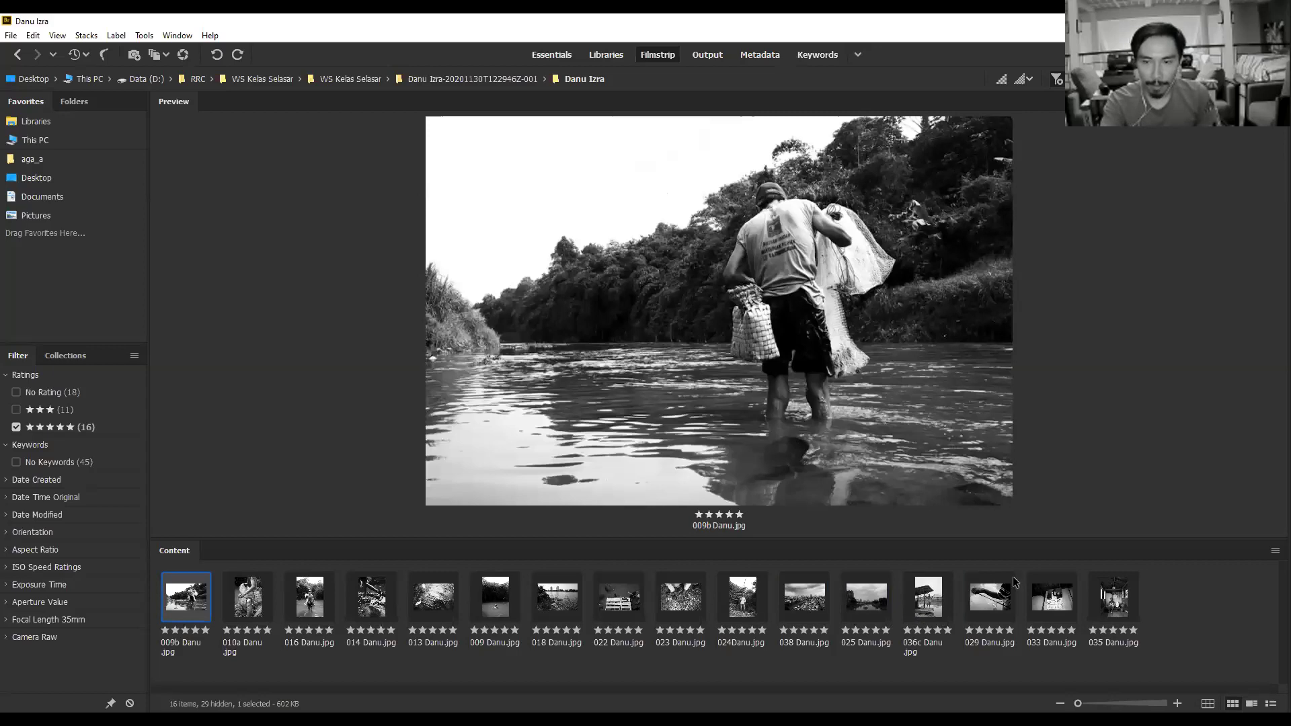
Clear the selection and go through the photos one by one from 009b to 018.
key(End)
click(1163, 595)
drag(1270, 632, 1206, 605)
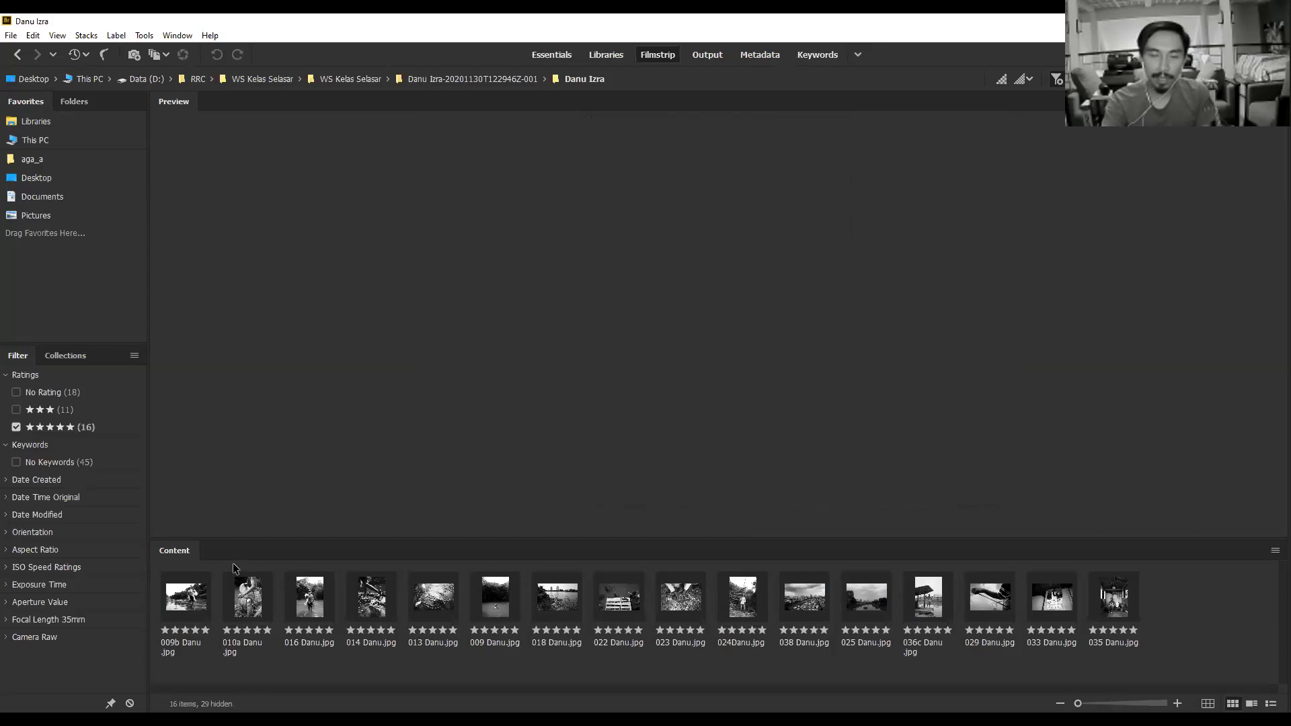
click(179, 609)
key(Right)
key(Right)
key(Right)
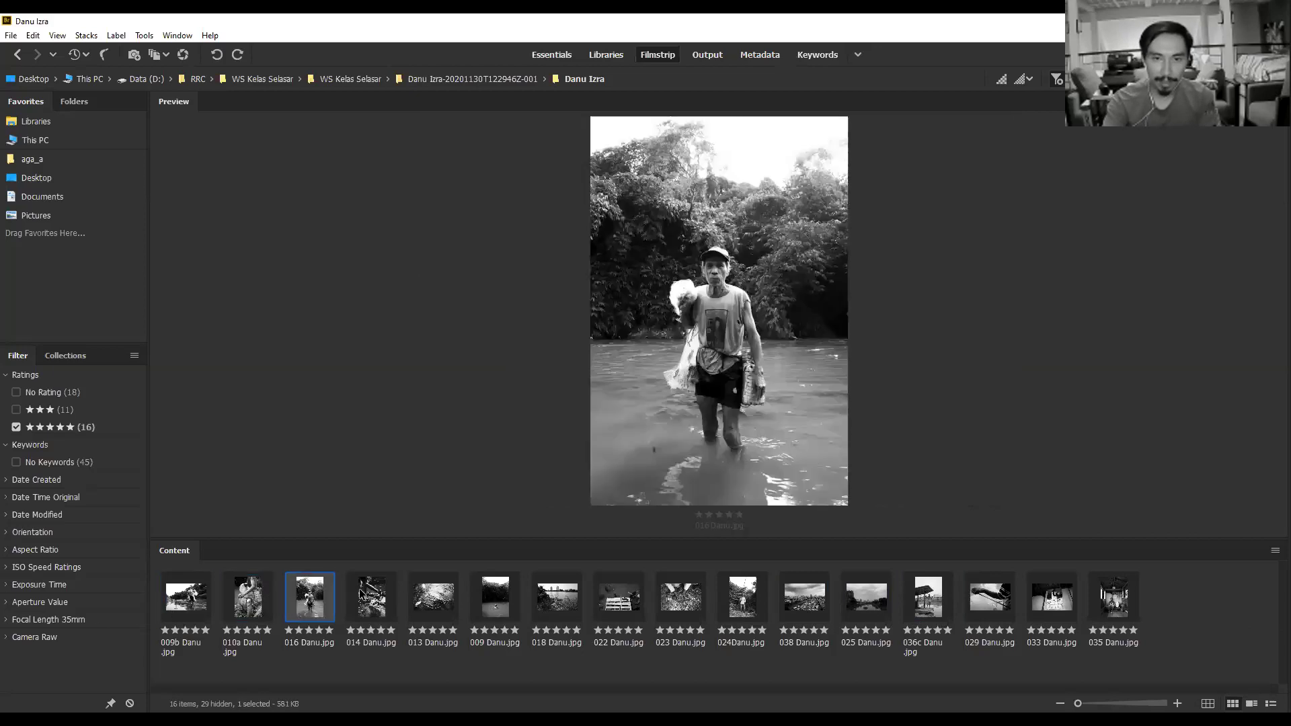
key(Right)
key(Right)
key(Right)
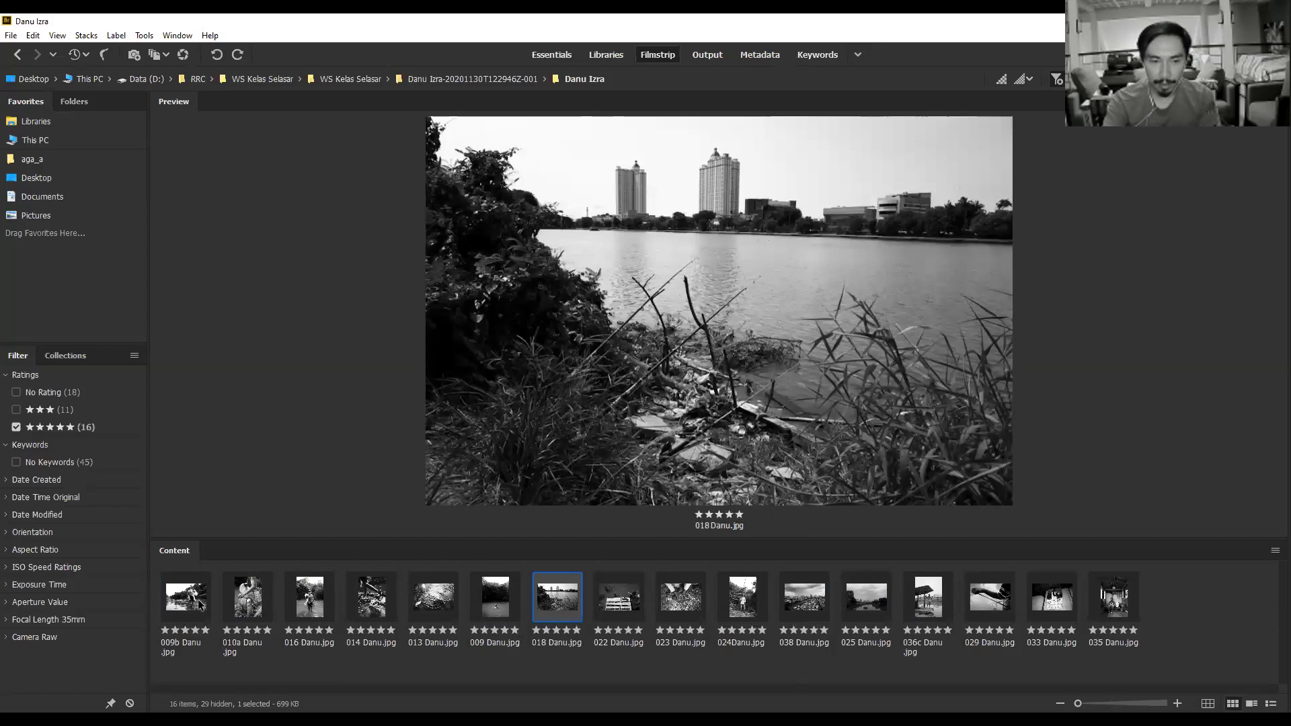
Recheck the closing photos 035 and 033, and view 038 and 025.
click(1174, 591)
click(1113, 597)
click(1047, 602)
click(1113, 597)
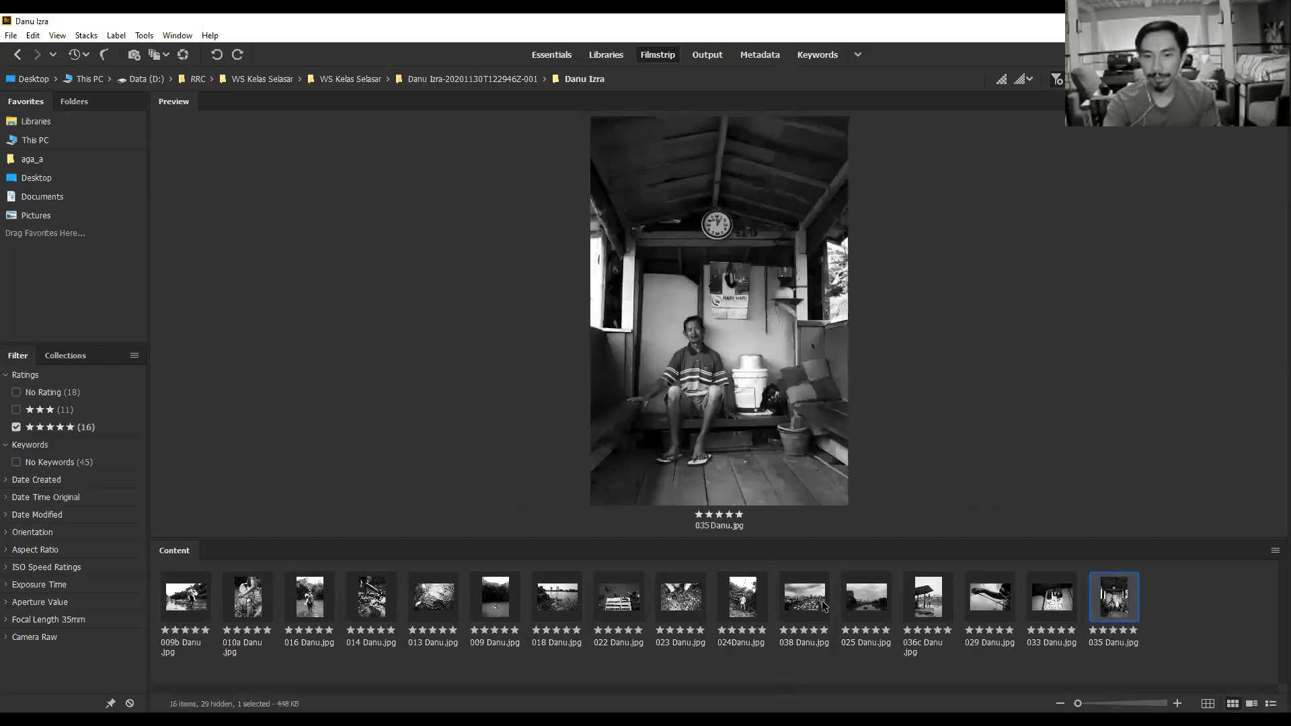
click(804, 597)
click(872, 600)
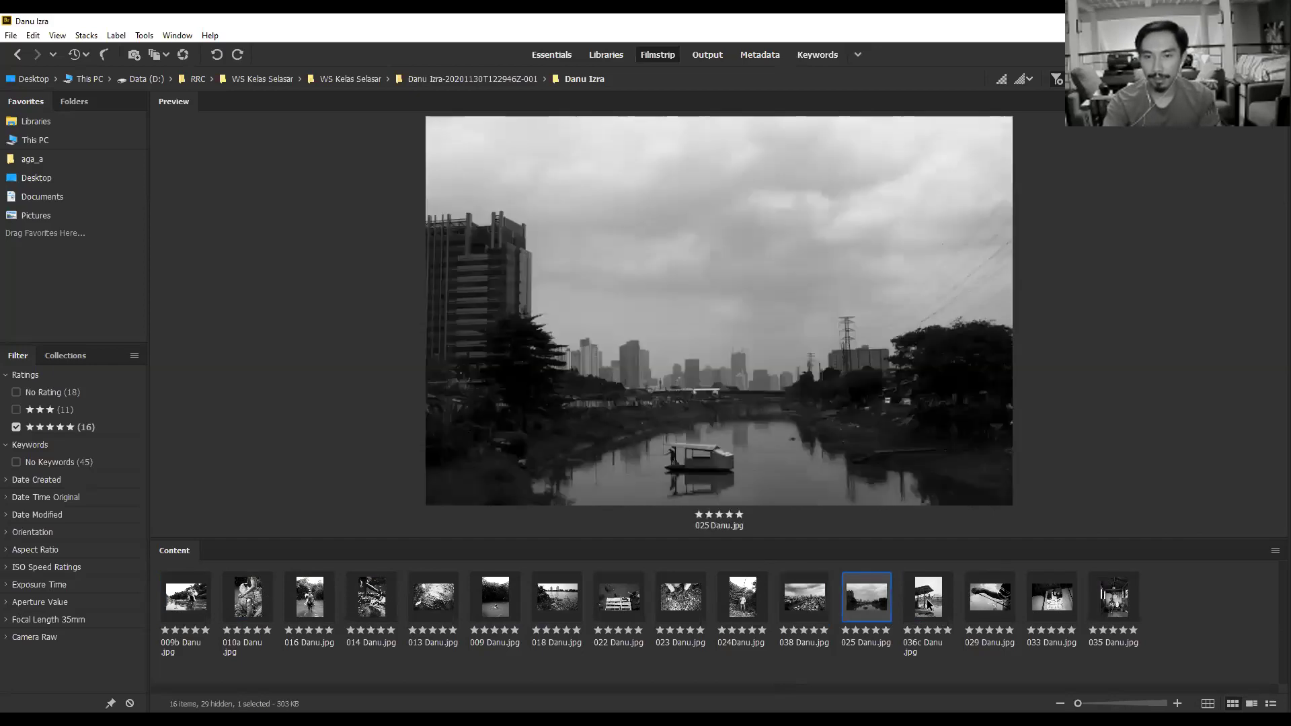
View the closing photos 036c, 029, 033 and 035 one after another.
click(928, 598)
click(995, 597)
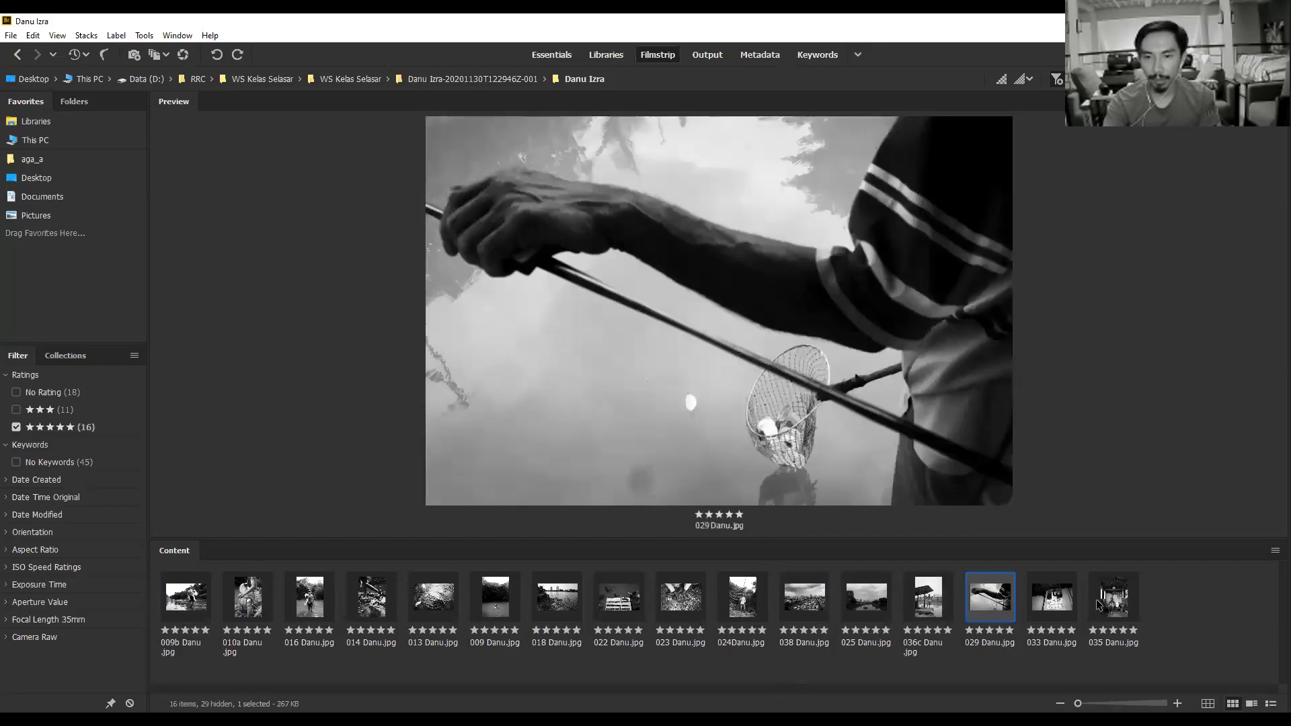
click(1052, 597)
click(1133, 605)
Return to the opening photo 009b and go through the sequence one by one up to 018.
click(182, 605)
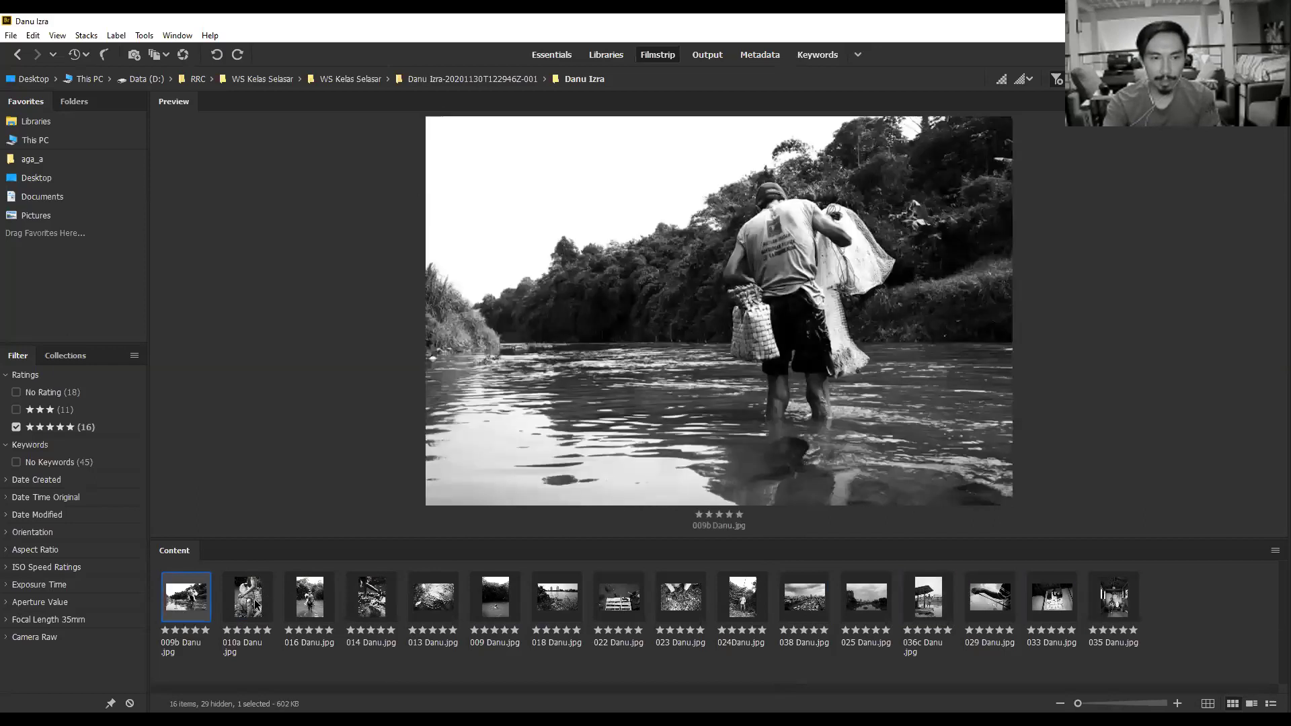
click(258, 605)
click(311, 602)
click(384, 607)
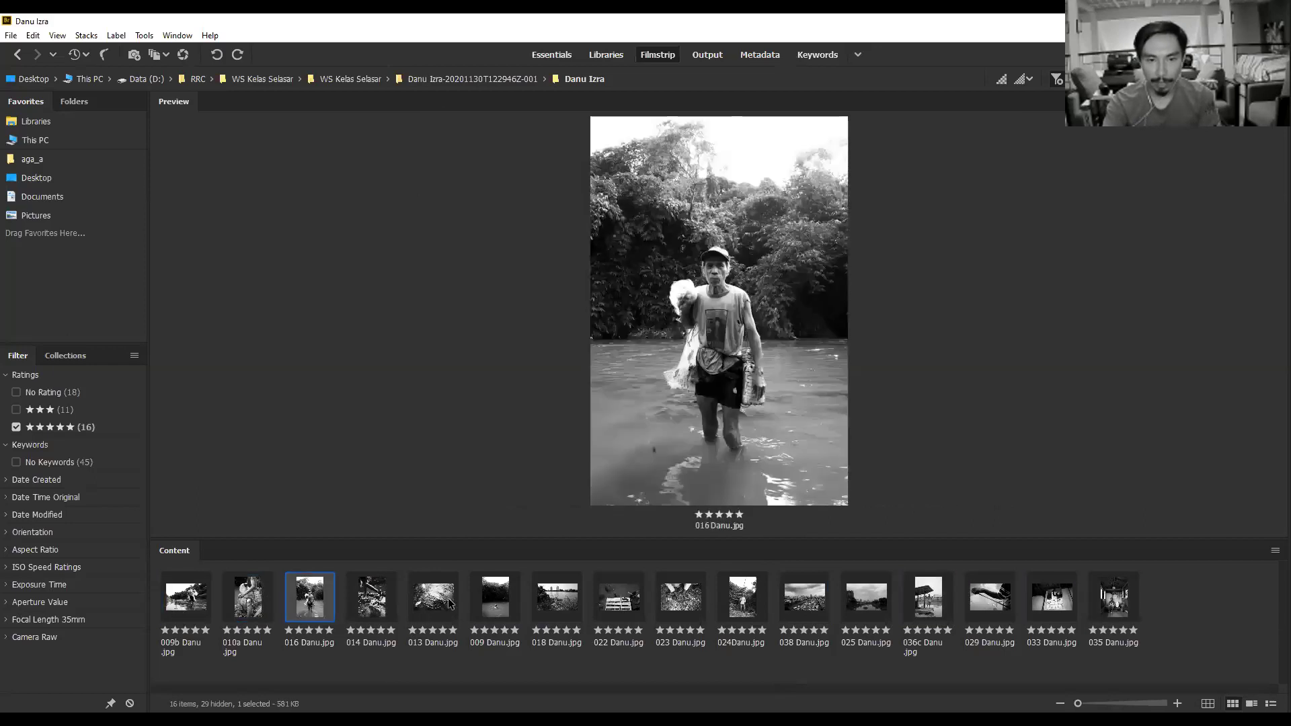
click(451, 603)
click(508, 601)
click(561, 604)
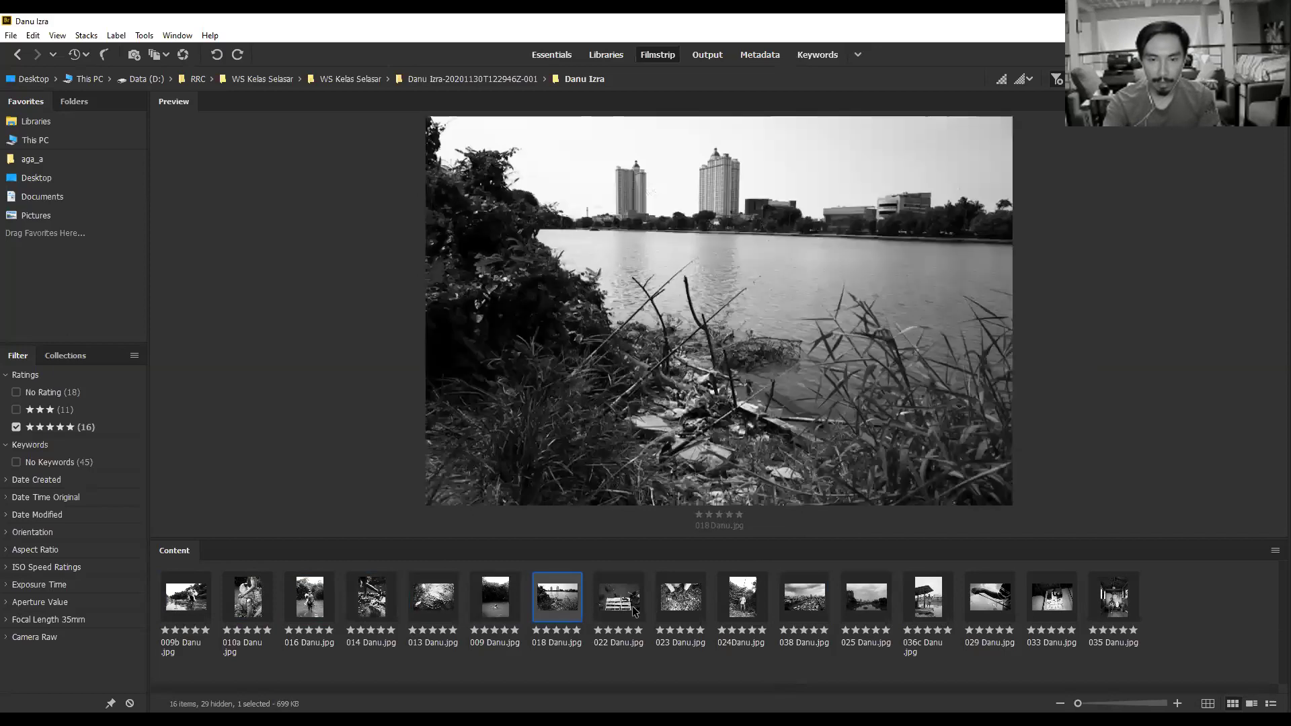
Continue through photos 022, 023, 024, 038, 036c, 029 and 033 to the closing photo 035.
click(632, 605)
click(690, 599)
click(743, 595)
click(808, 604)
click(948, 594)
click(995, 598)
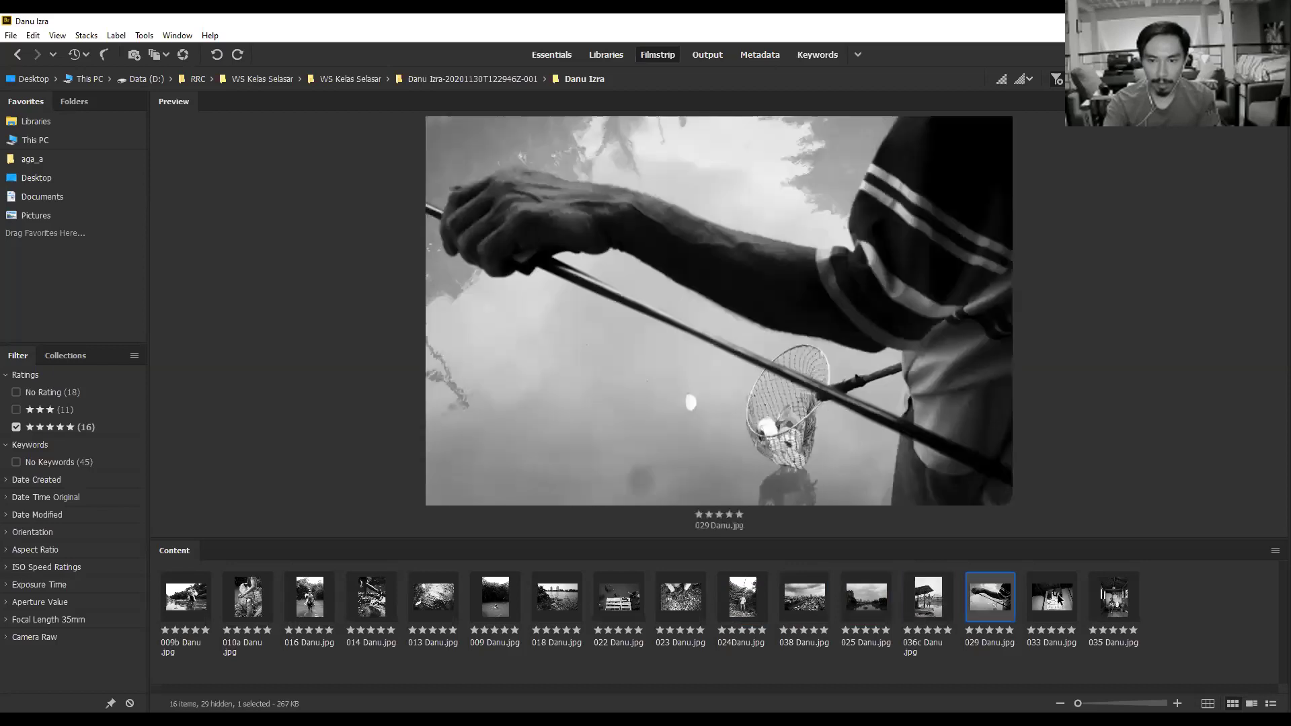
click(1062, 604)
click(1133, 614)
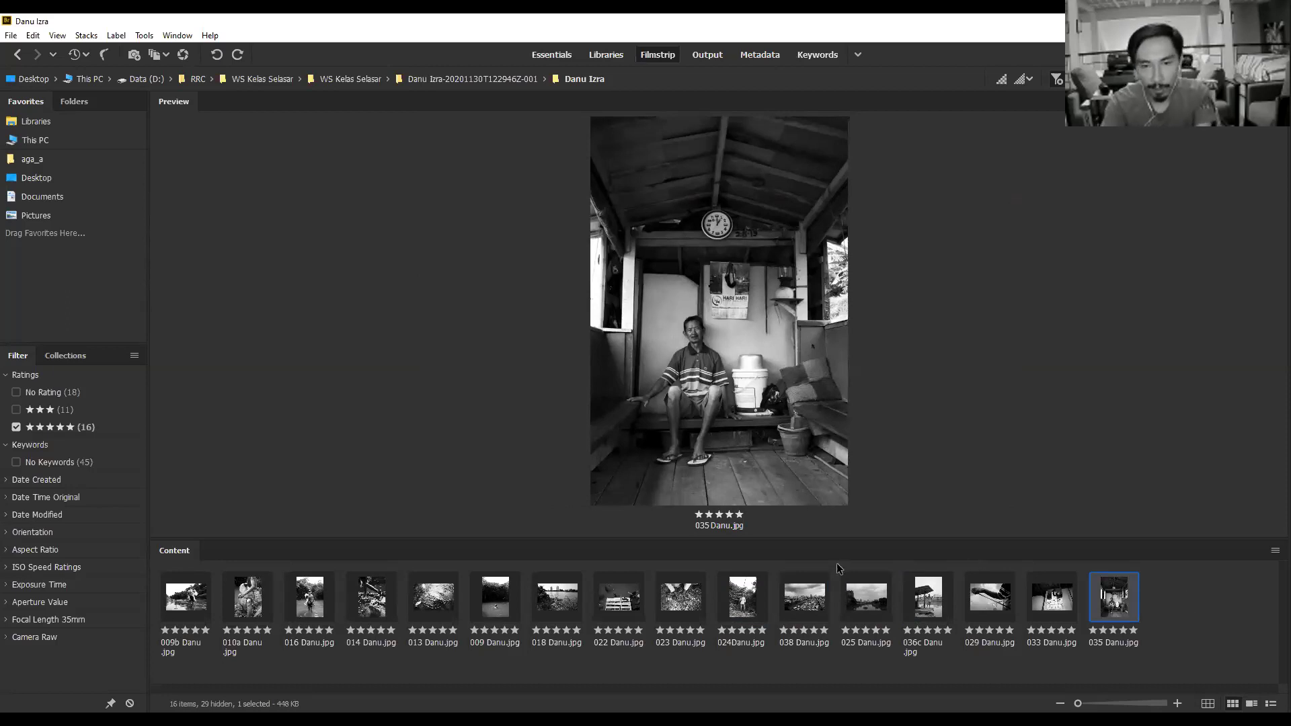
Compare the detail photos 022, 023, 013 and 033 together in the preview.
click(633, 594)
ctrl+click(682, 597)
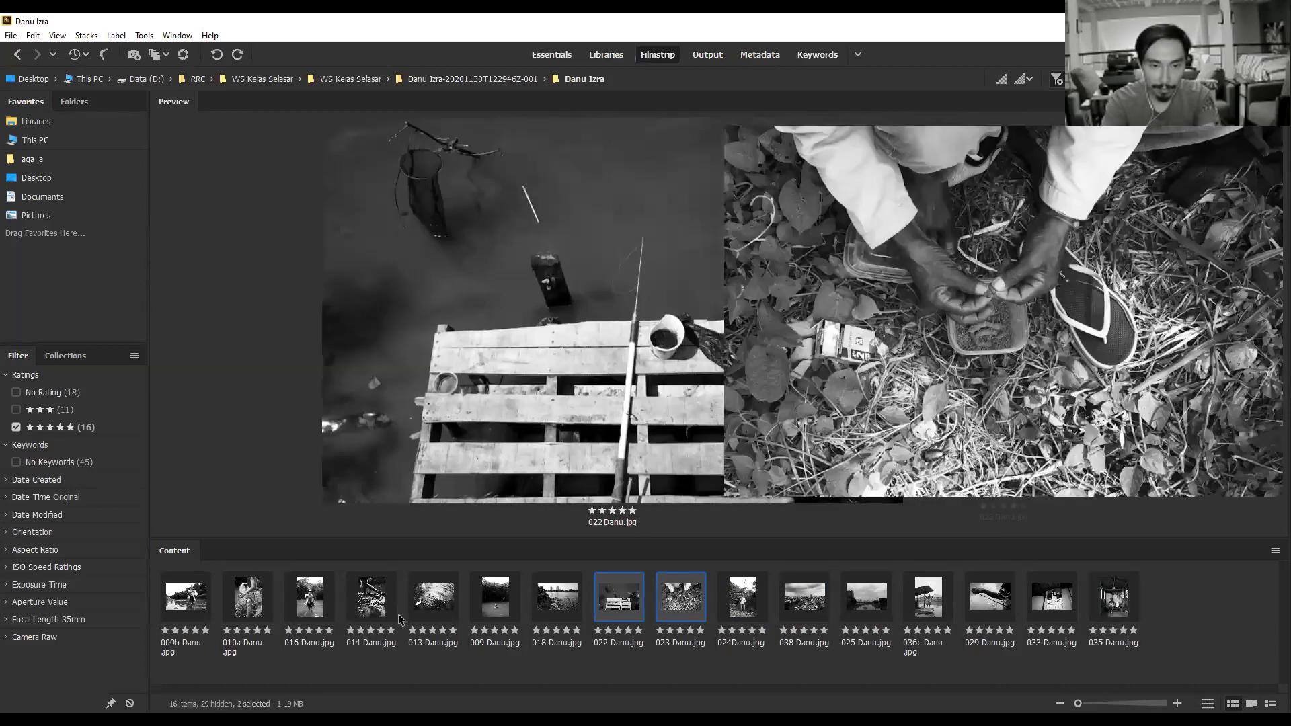
ctrl+click(410, 609)
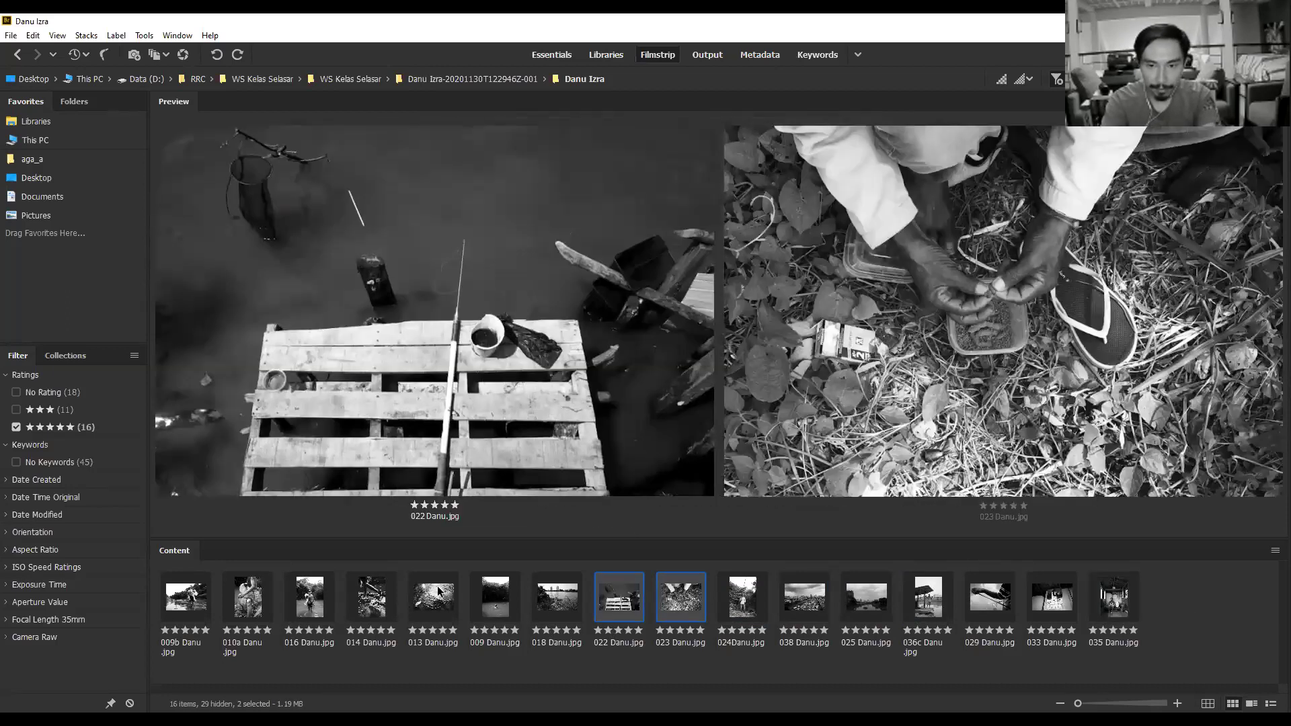
ctrl+click(1064, 605)
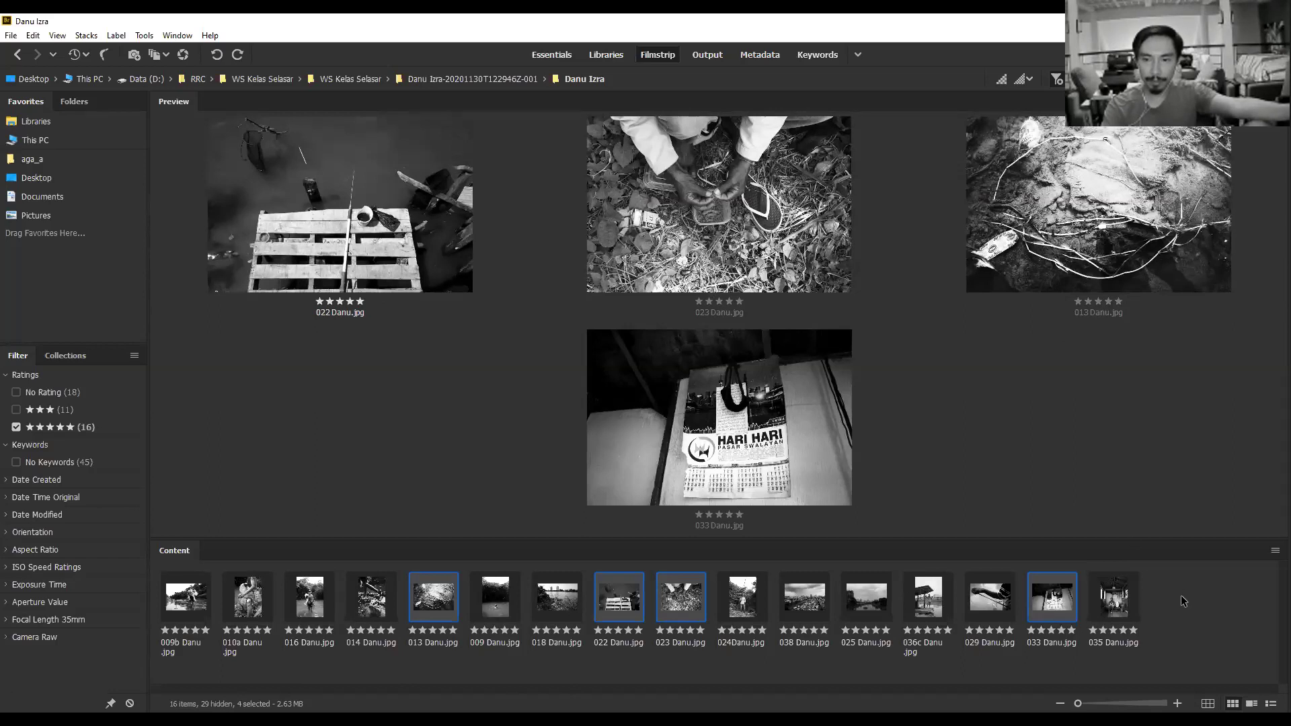
View calendar photo 033 on its own, and compare it side by side with 029.
click(1049, 598)
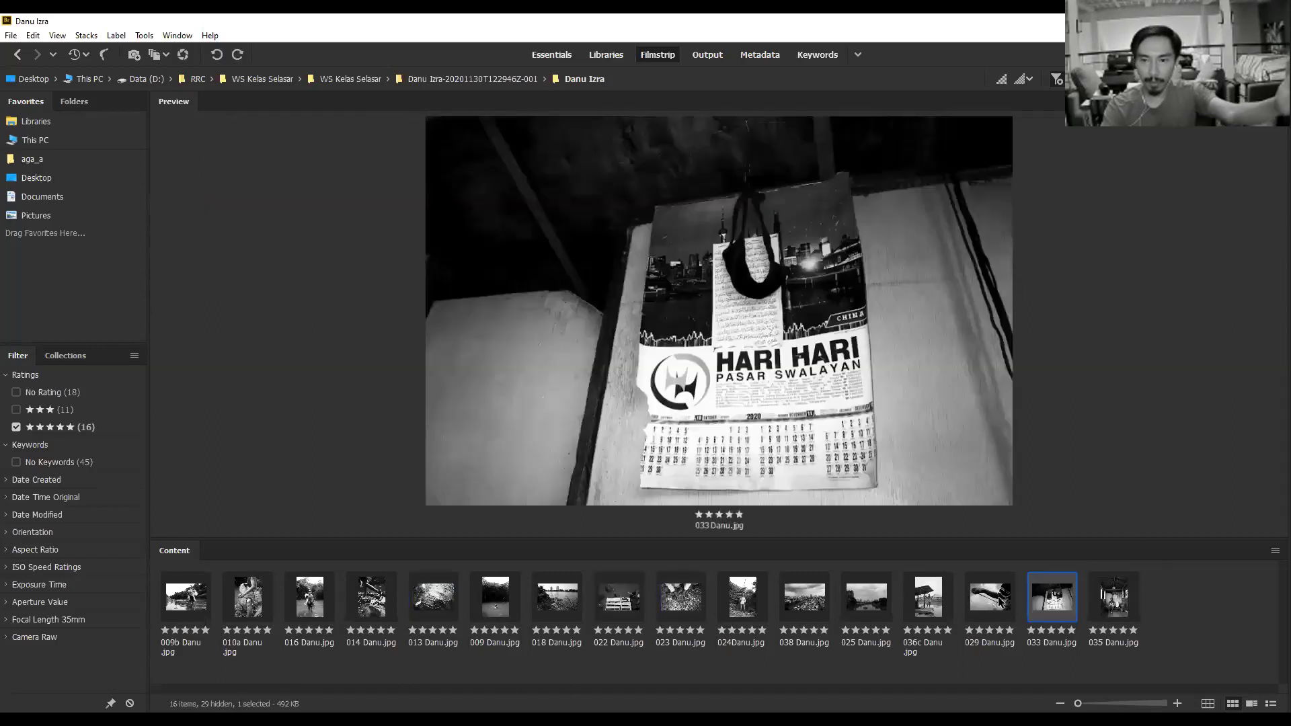
click(999, 600)
ctrl+click(1058, 607)
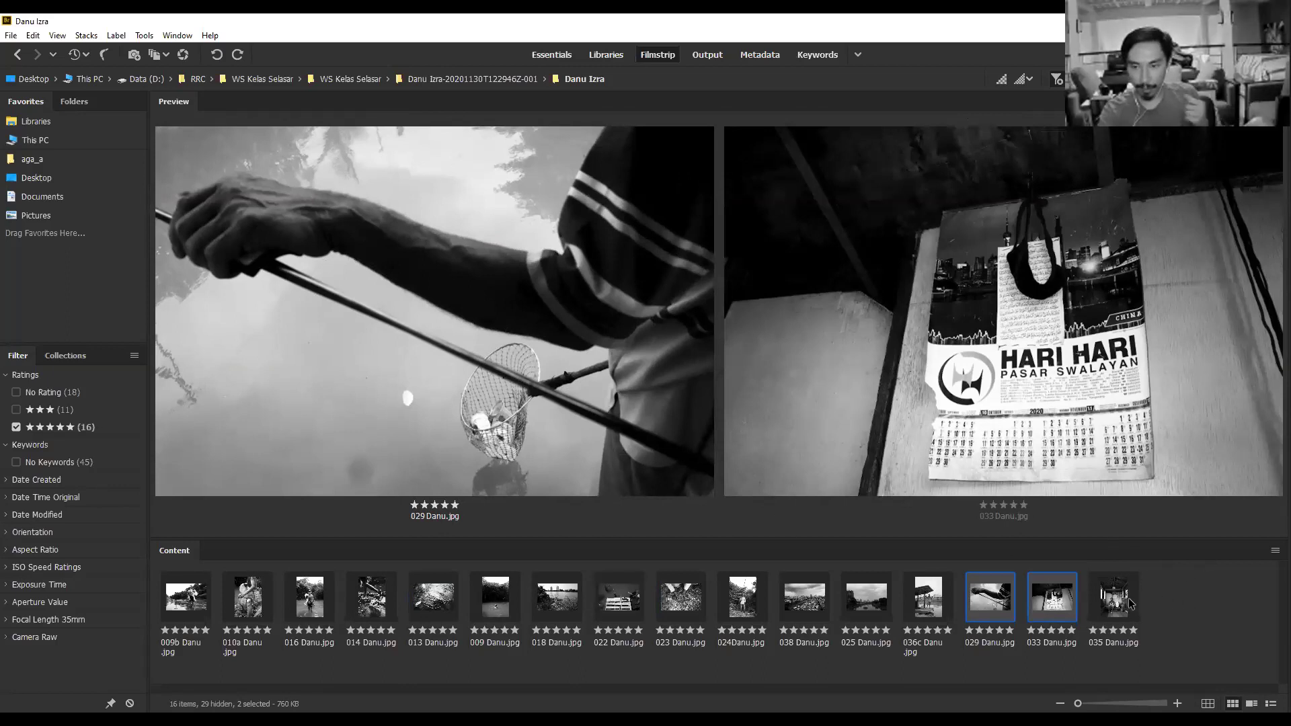
Recheck photos 036c and 025, and select the six closing photos from 038 to 035.
key(Right)
click(934, 595)
click(878, 605)
drag(1236, 609, 810, 573)
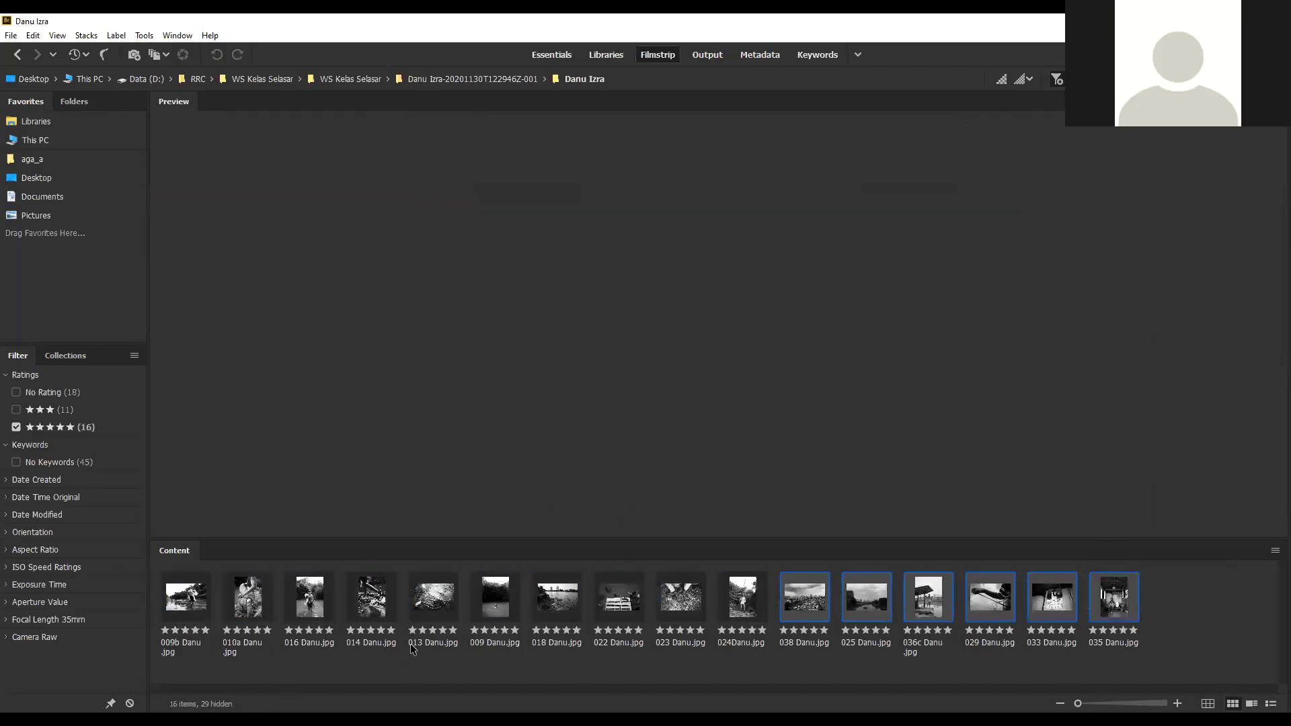
Preview the whole sequence from 009b to 035 together, and clear the selection.
click(194, 600)
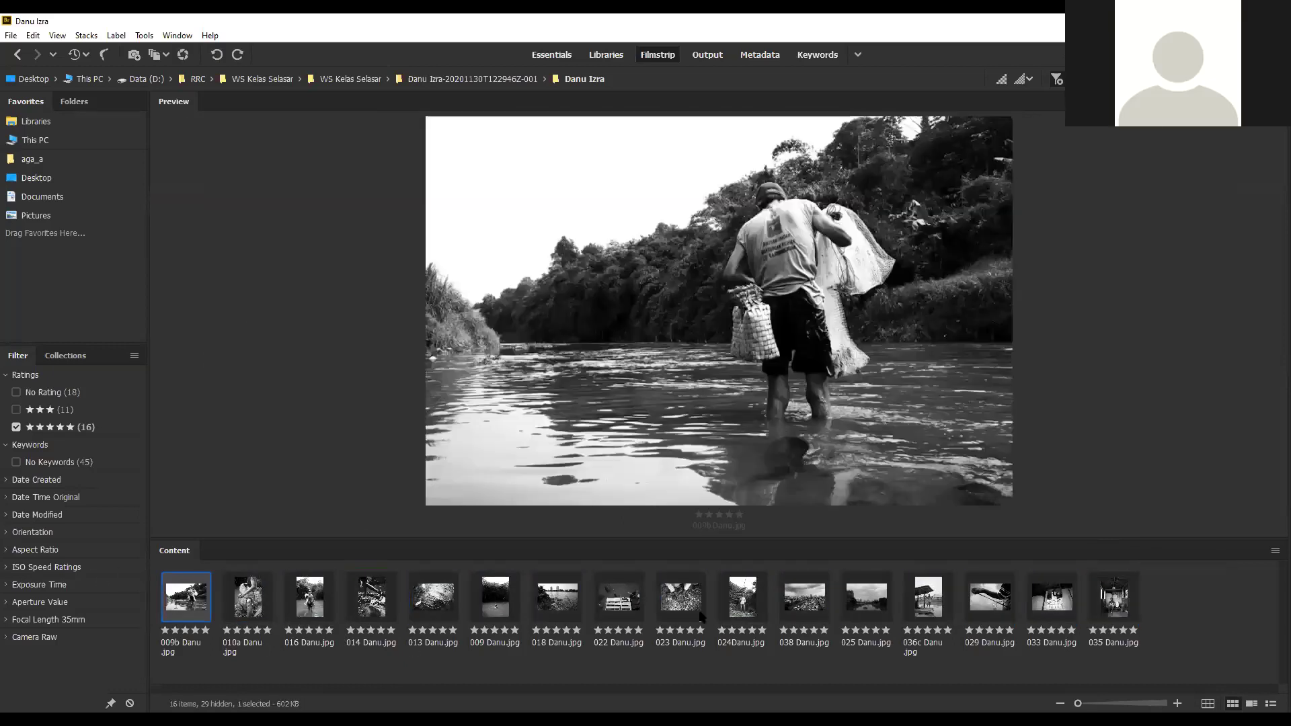
shift+click(1113, 597)
drag(186, 664, 1218, 579)
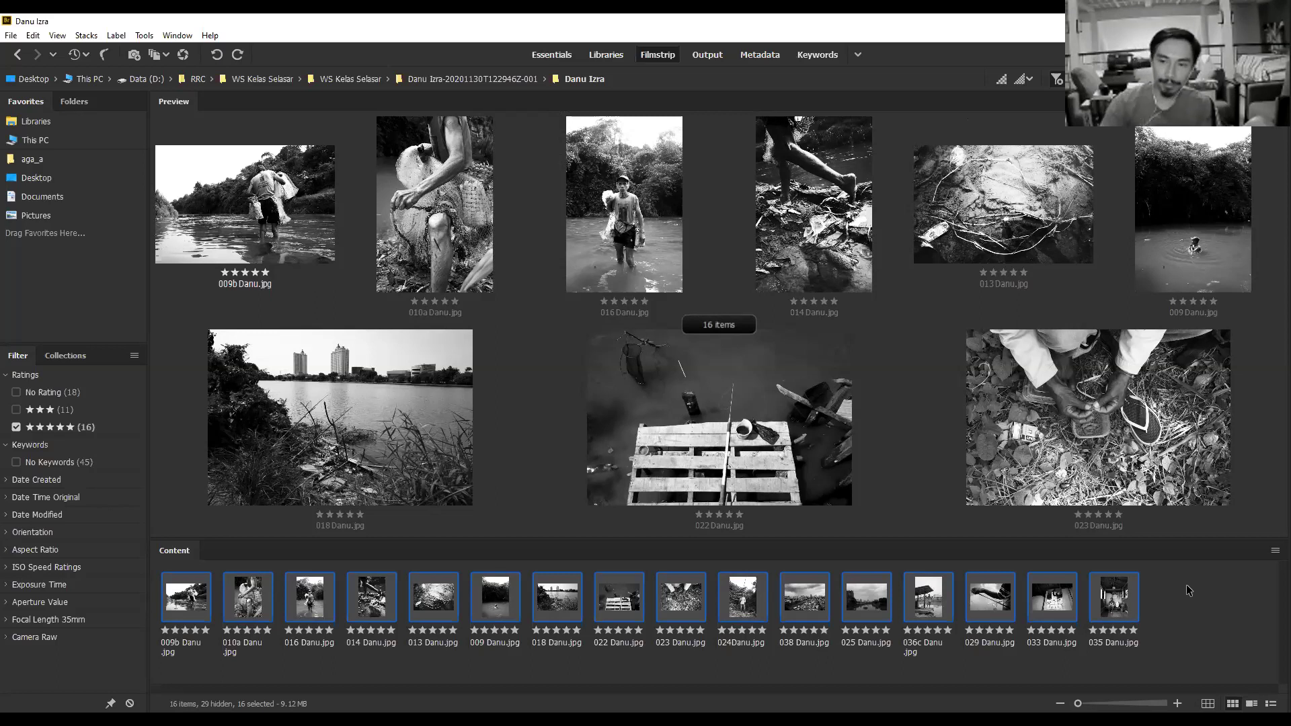
click(1187, 590)
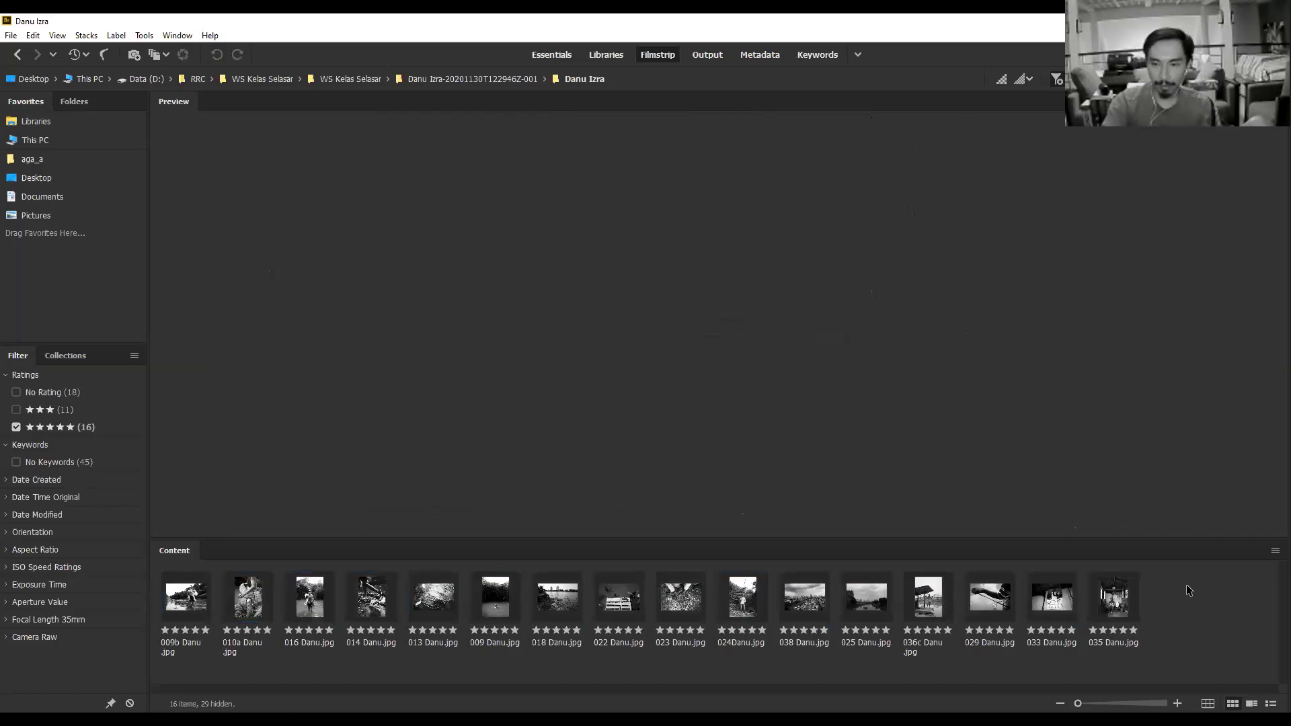
Select all the five-star photos once more and deselect them.
click(1141, 596)
key(ctrl+a)
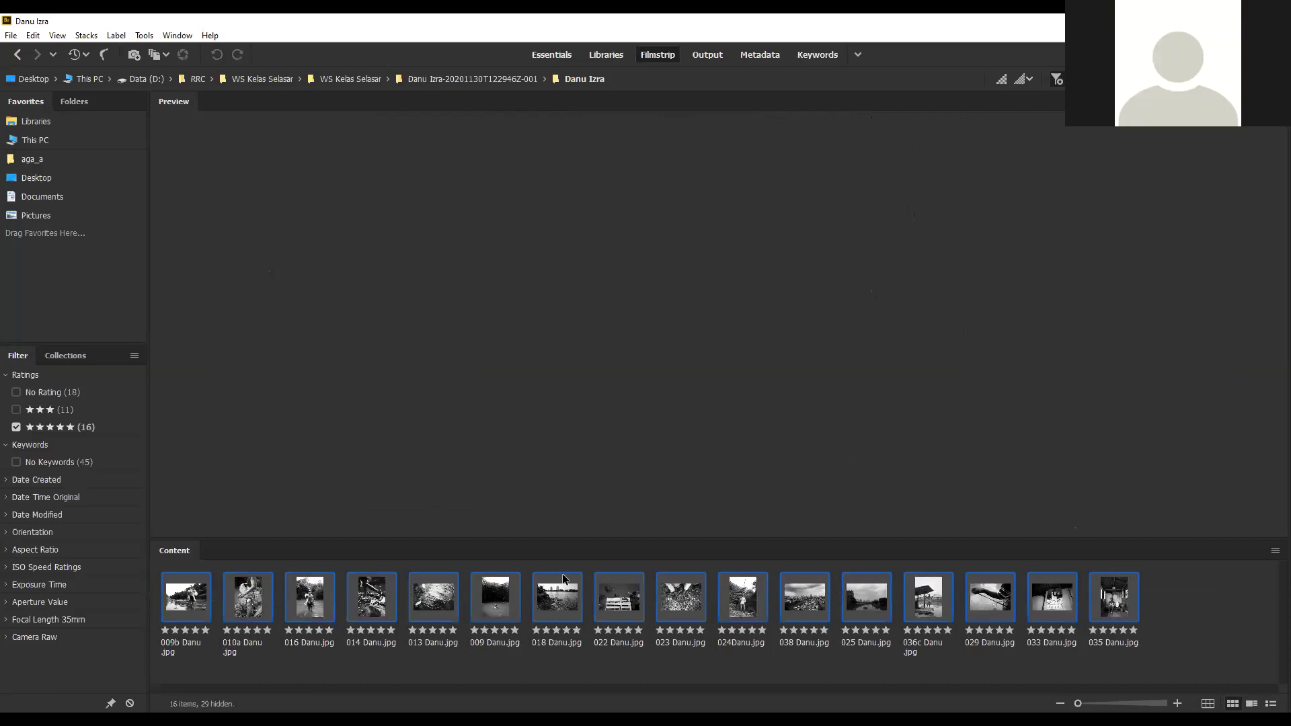
click(1208, 600)
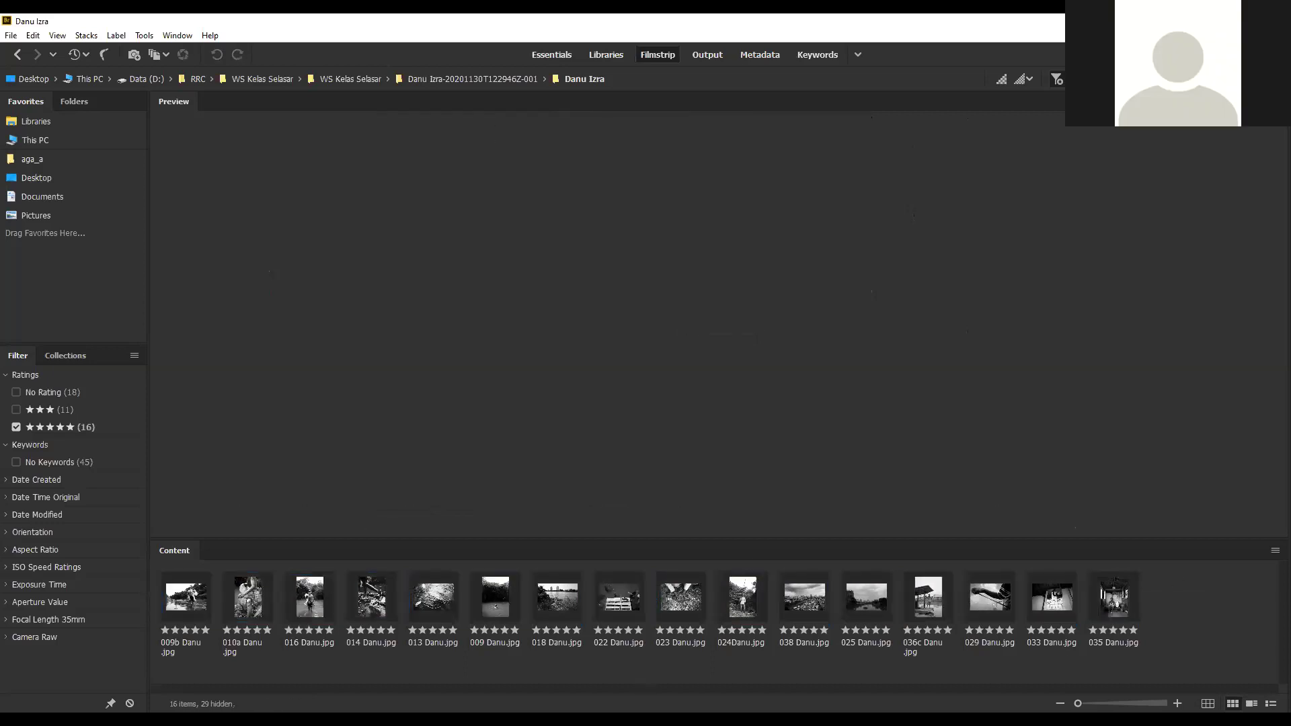